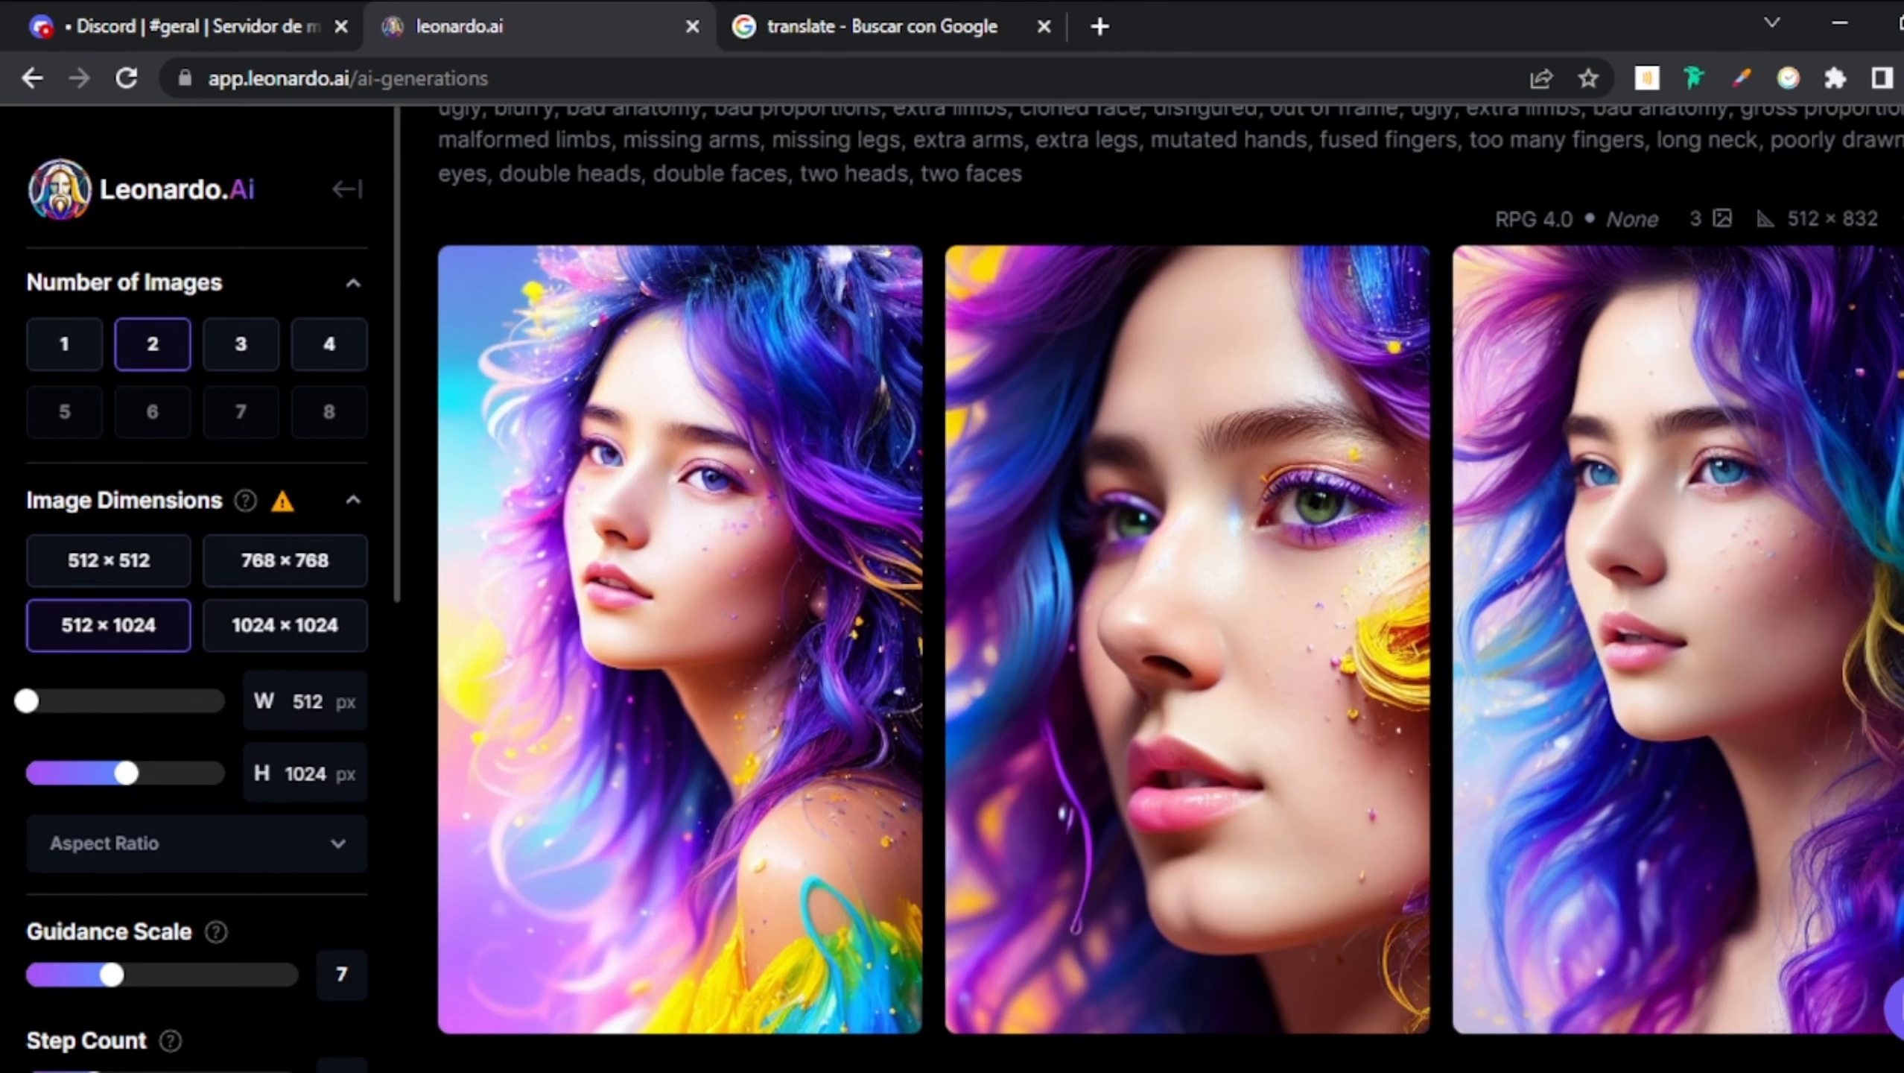
pyautogui.scroll(-1, 1170, 589)
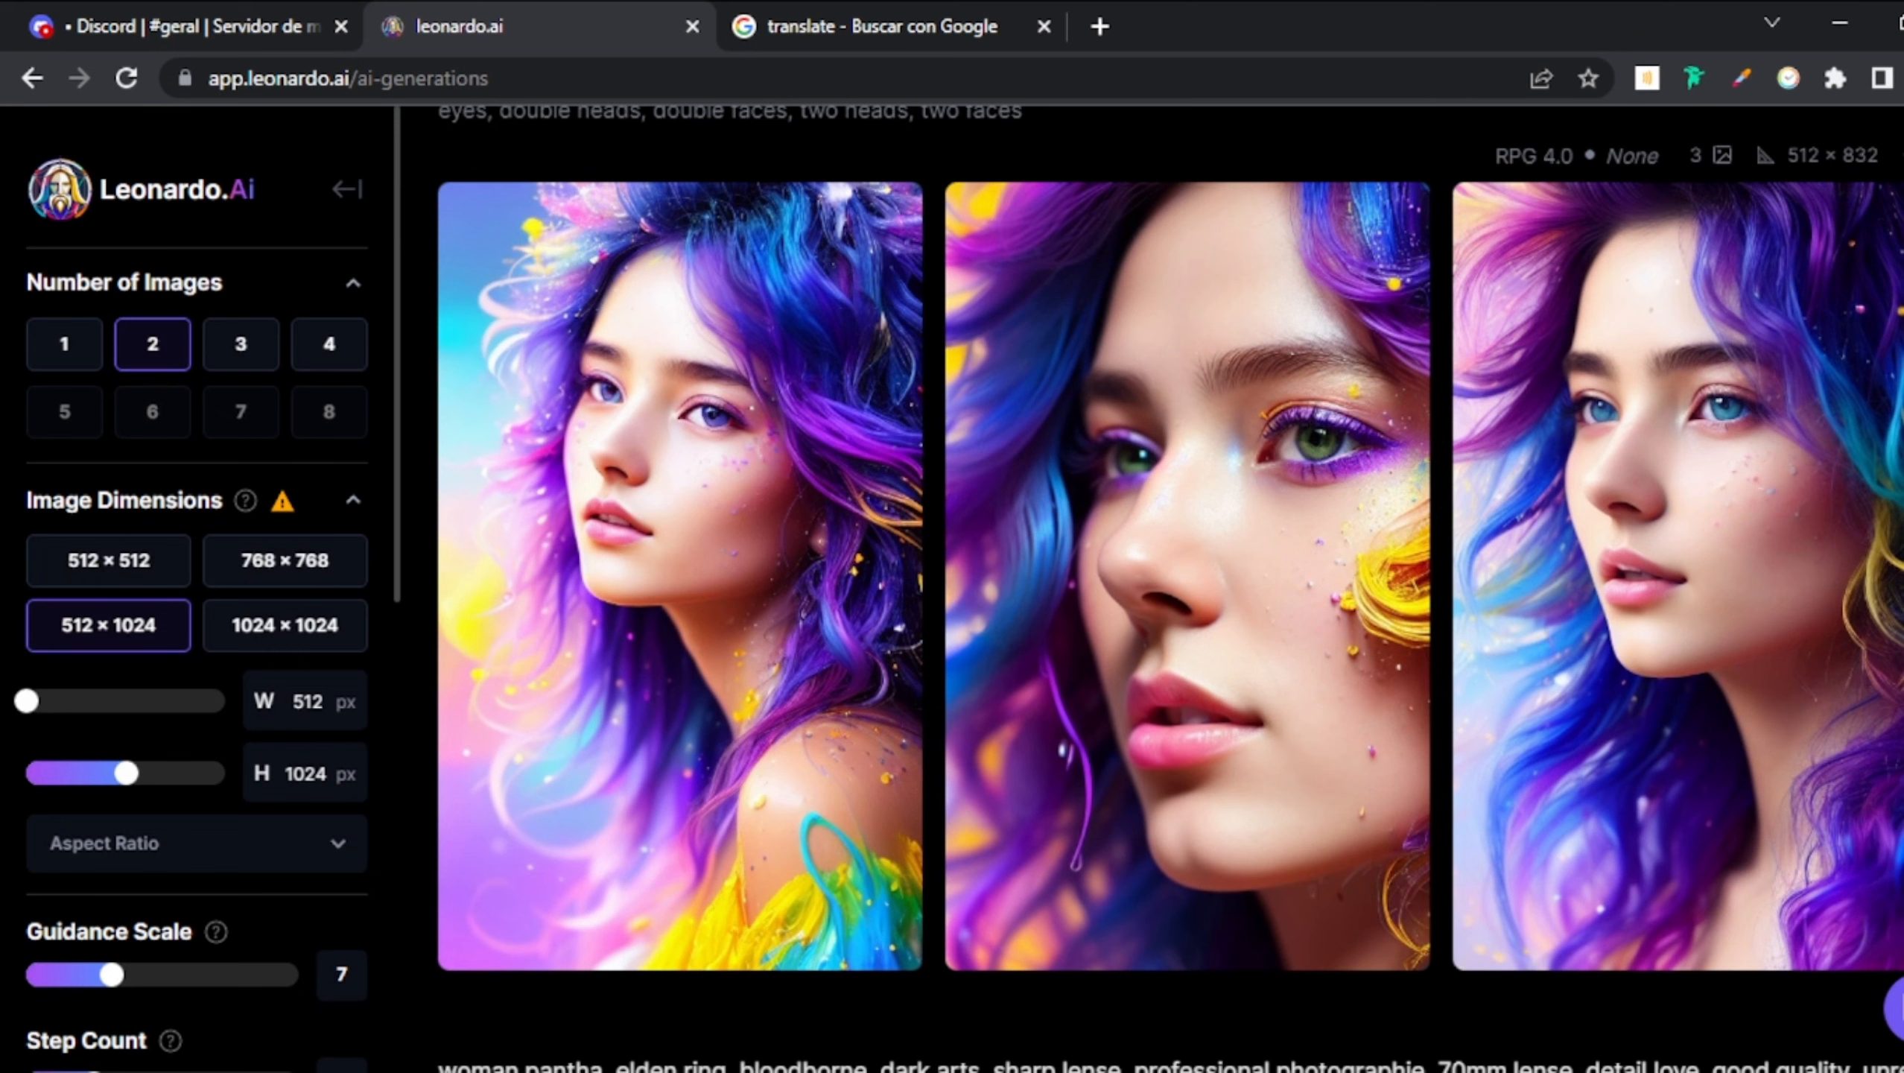
pyautogui.scroll(2, 1170, 589)
pyautogui.scroll(-1, 1170, 590)
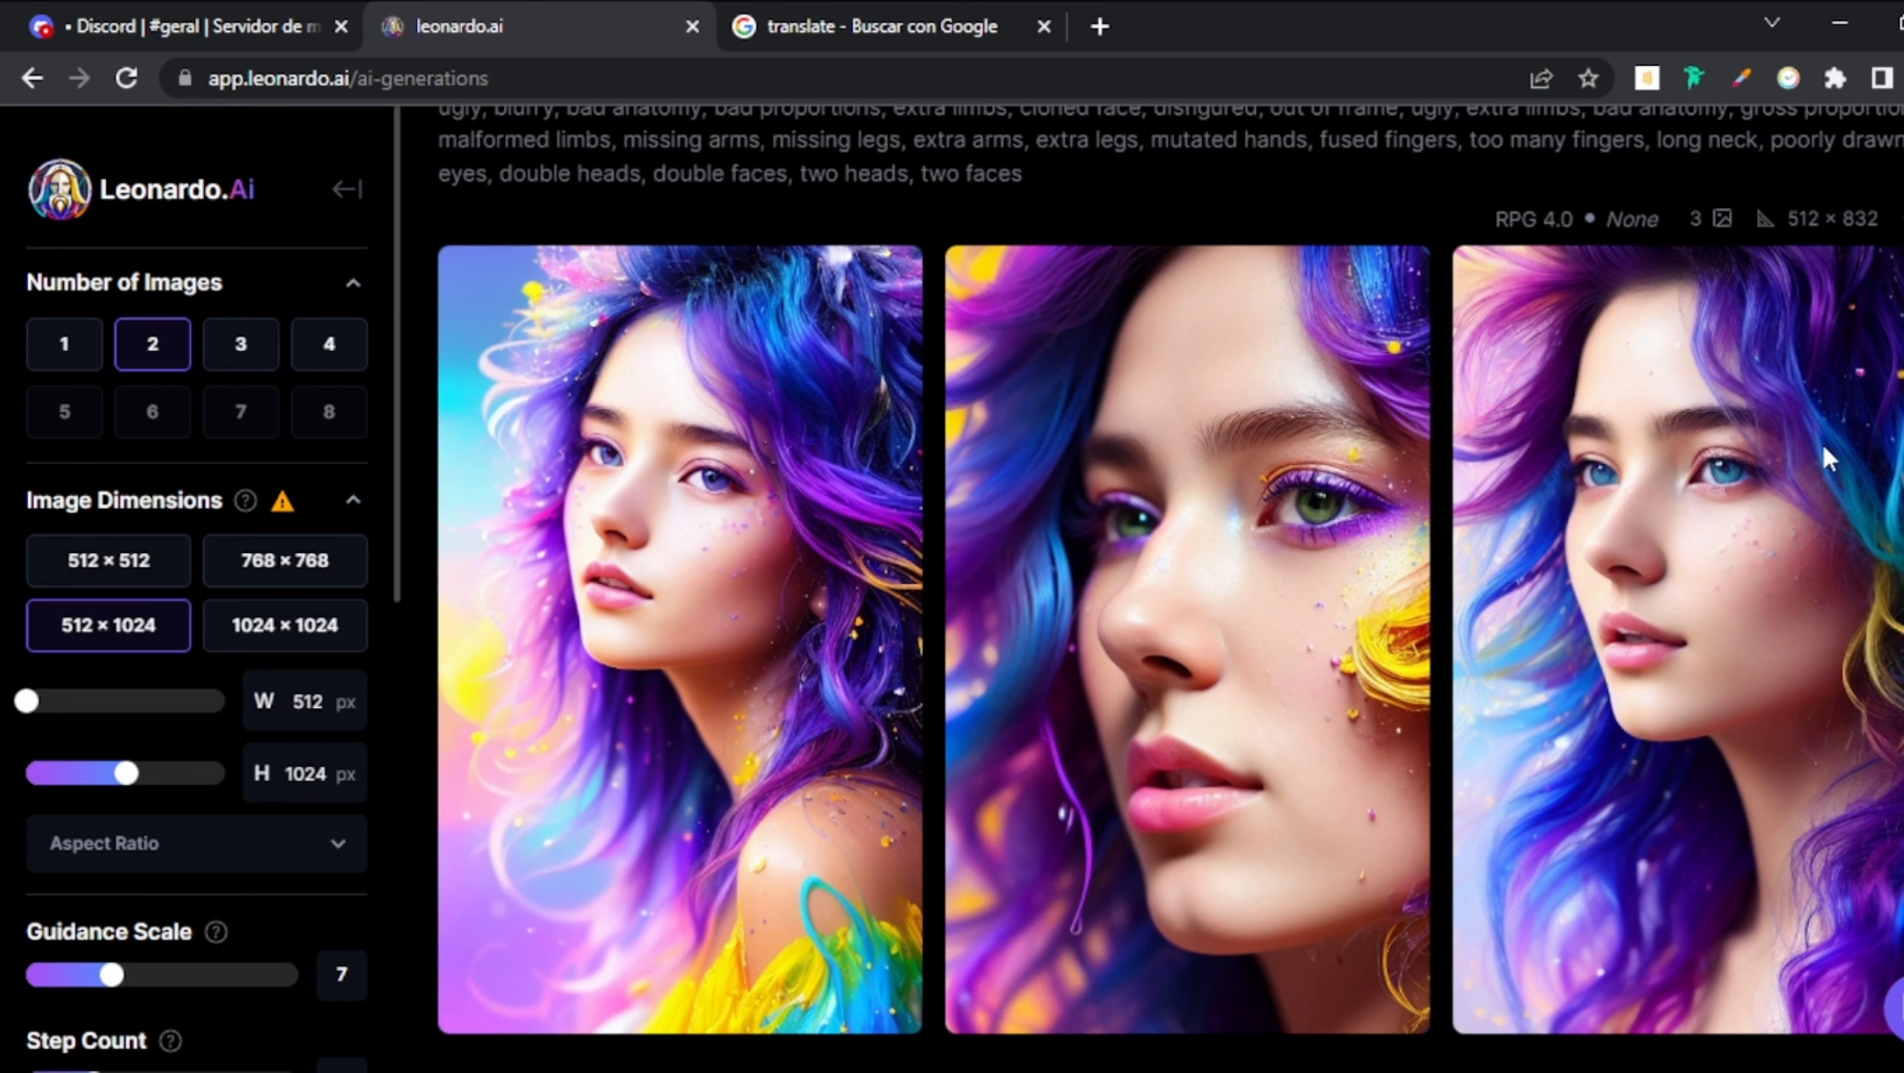
# - Switch to Discord and start a Midjourney /imagine command whose prompt begins with "portrait"
pyautogui.click(246, 3)
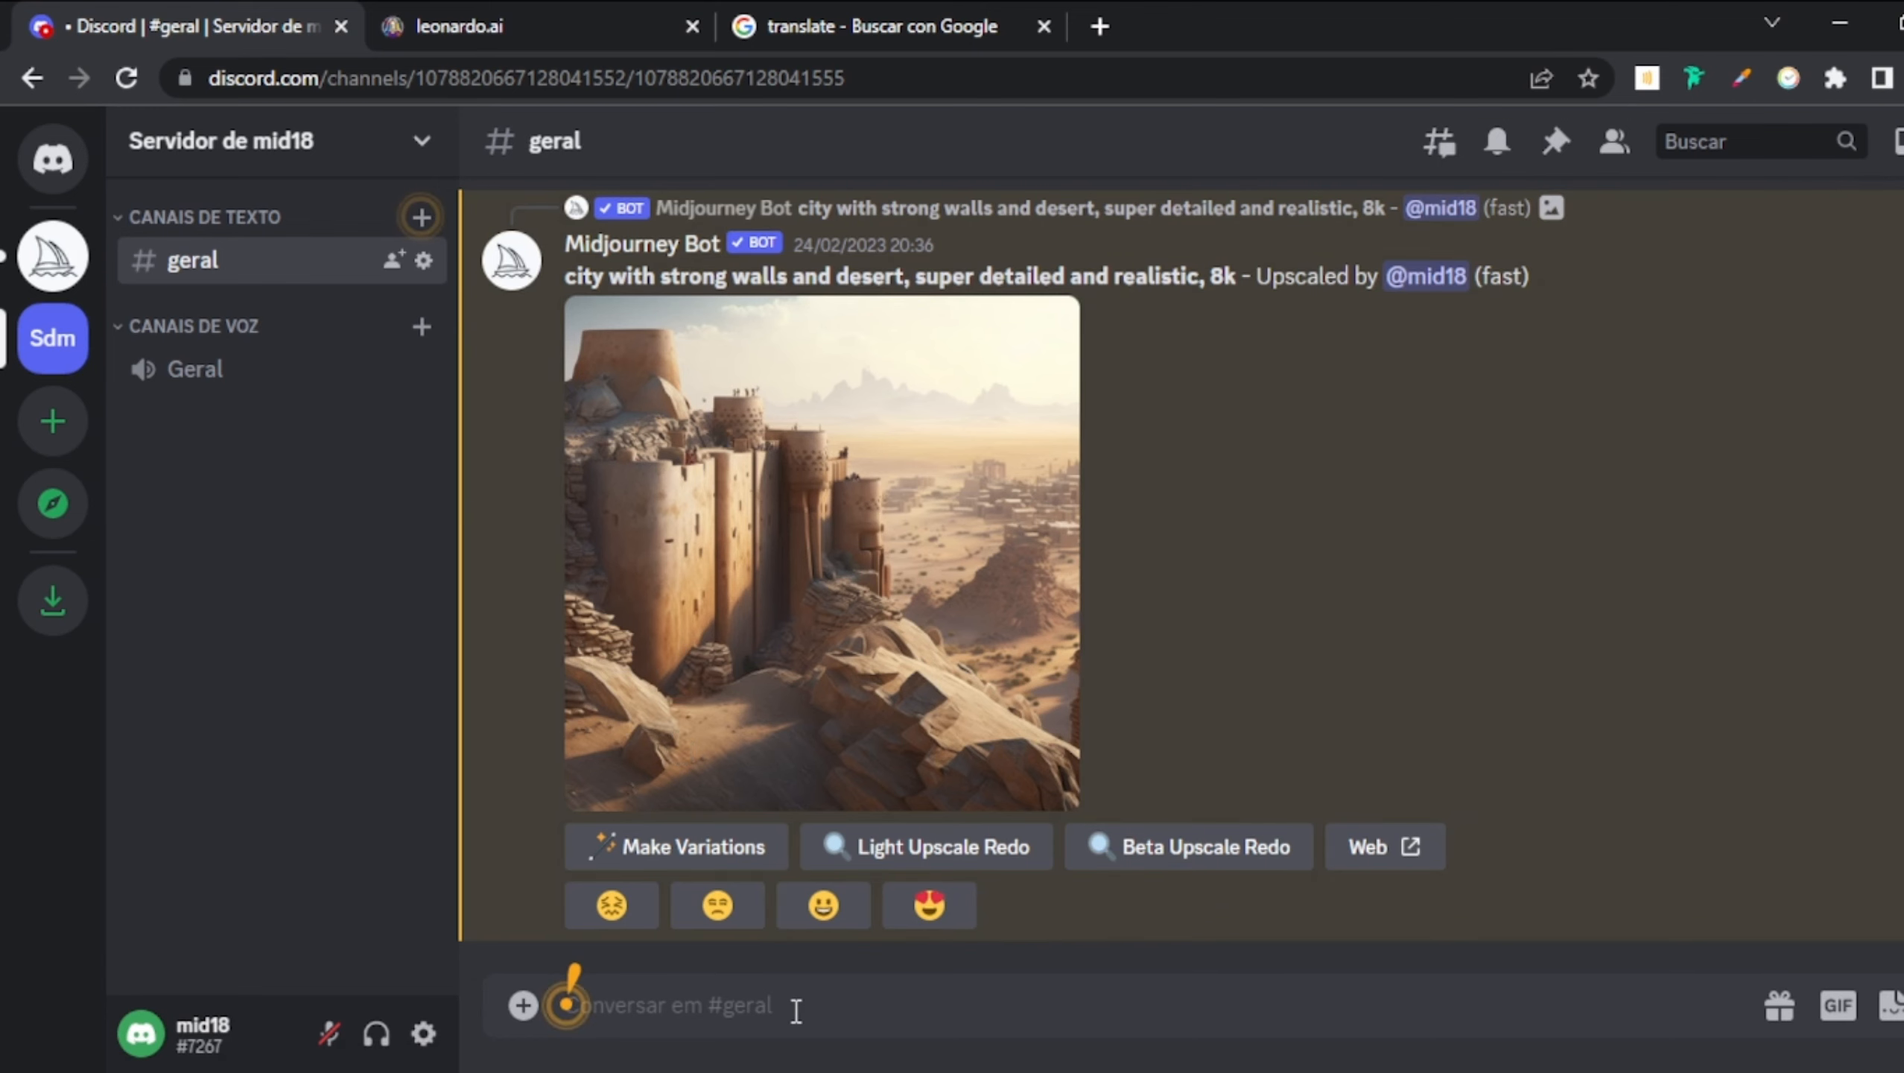
pyautogui.write('/i')
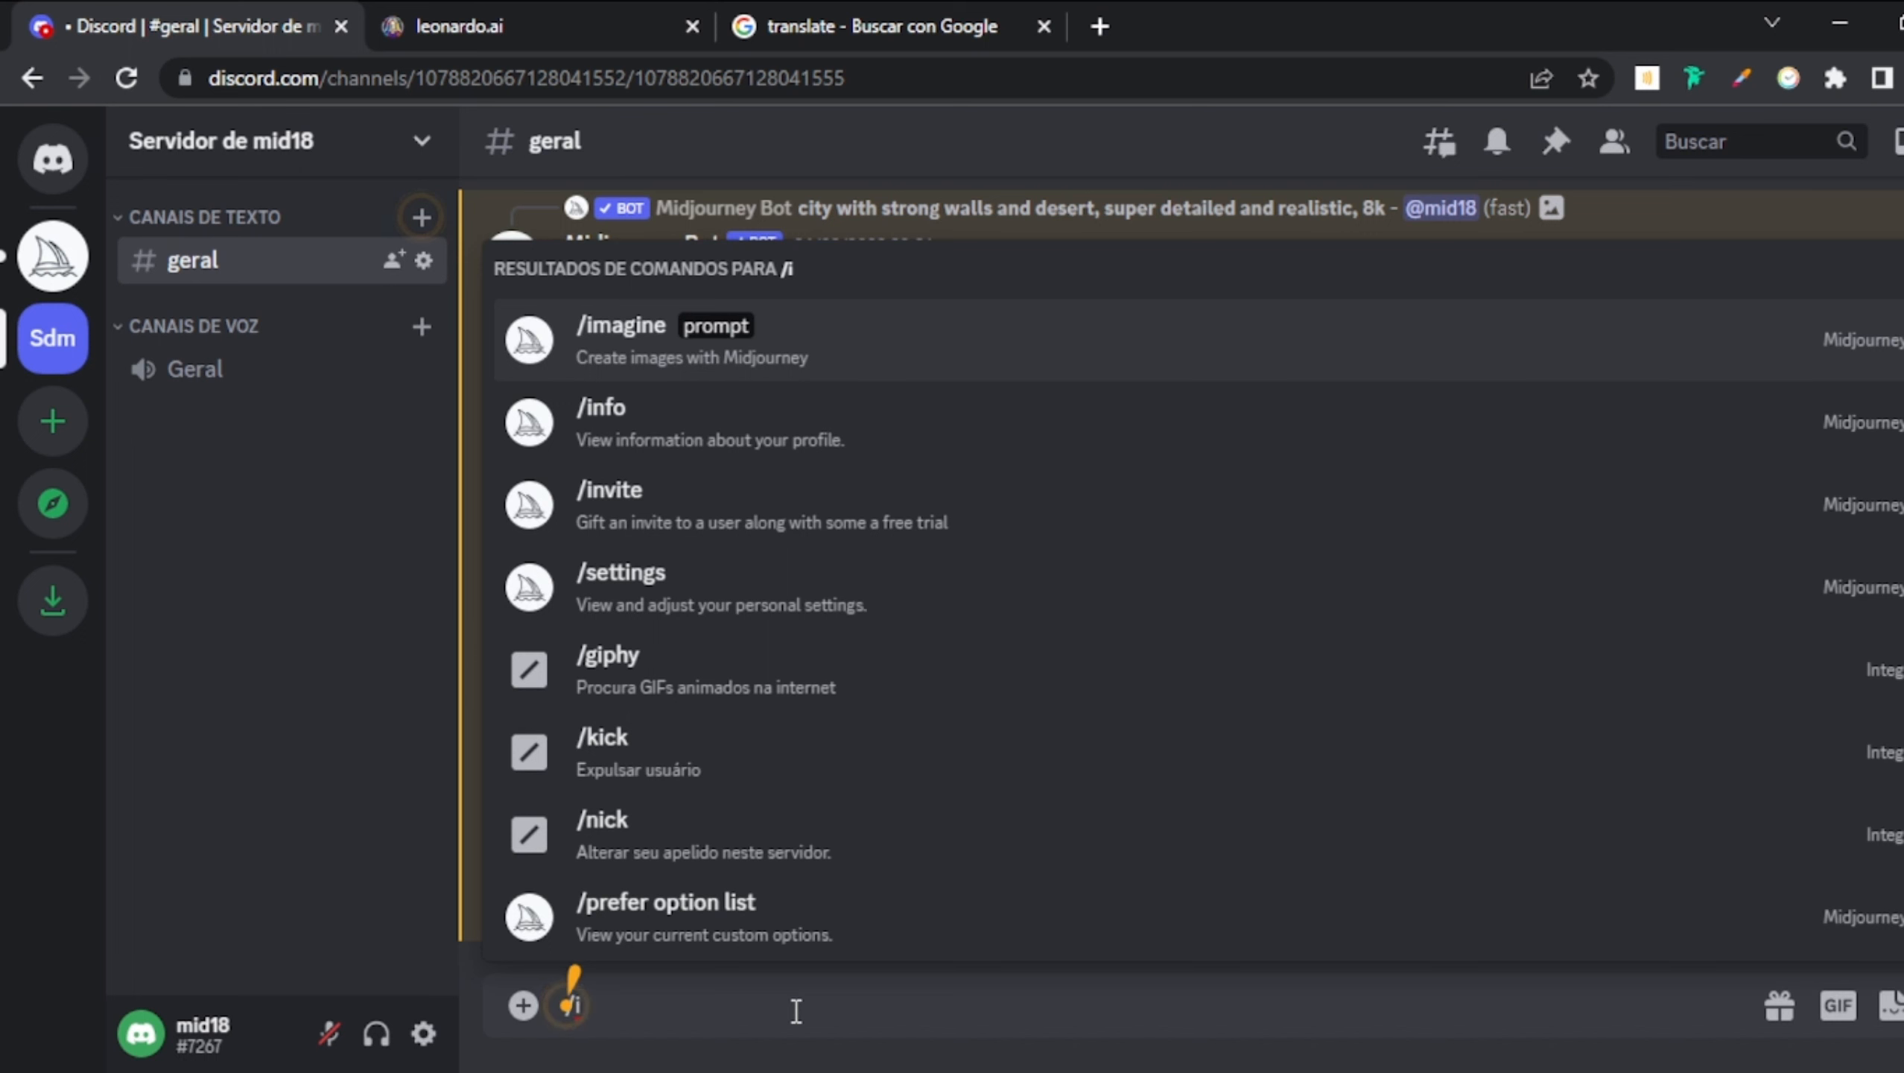
pyautogui.press('Return')
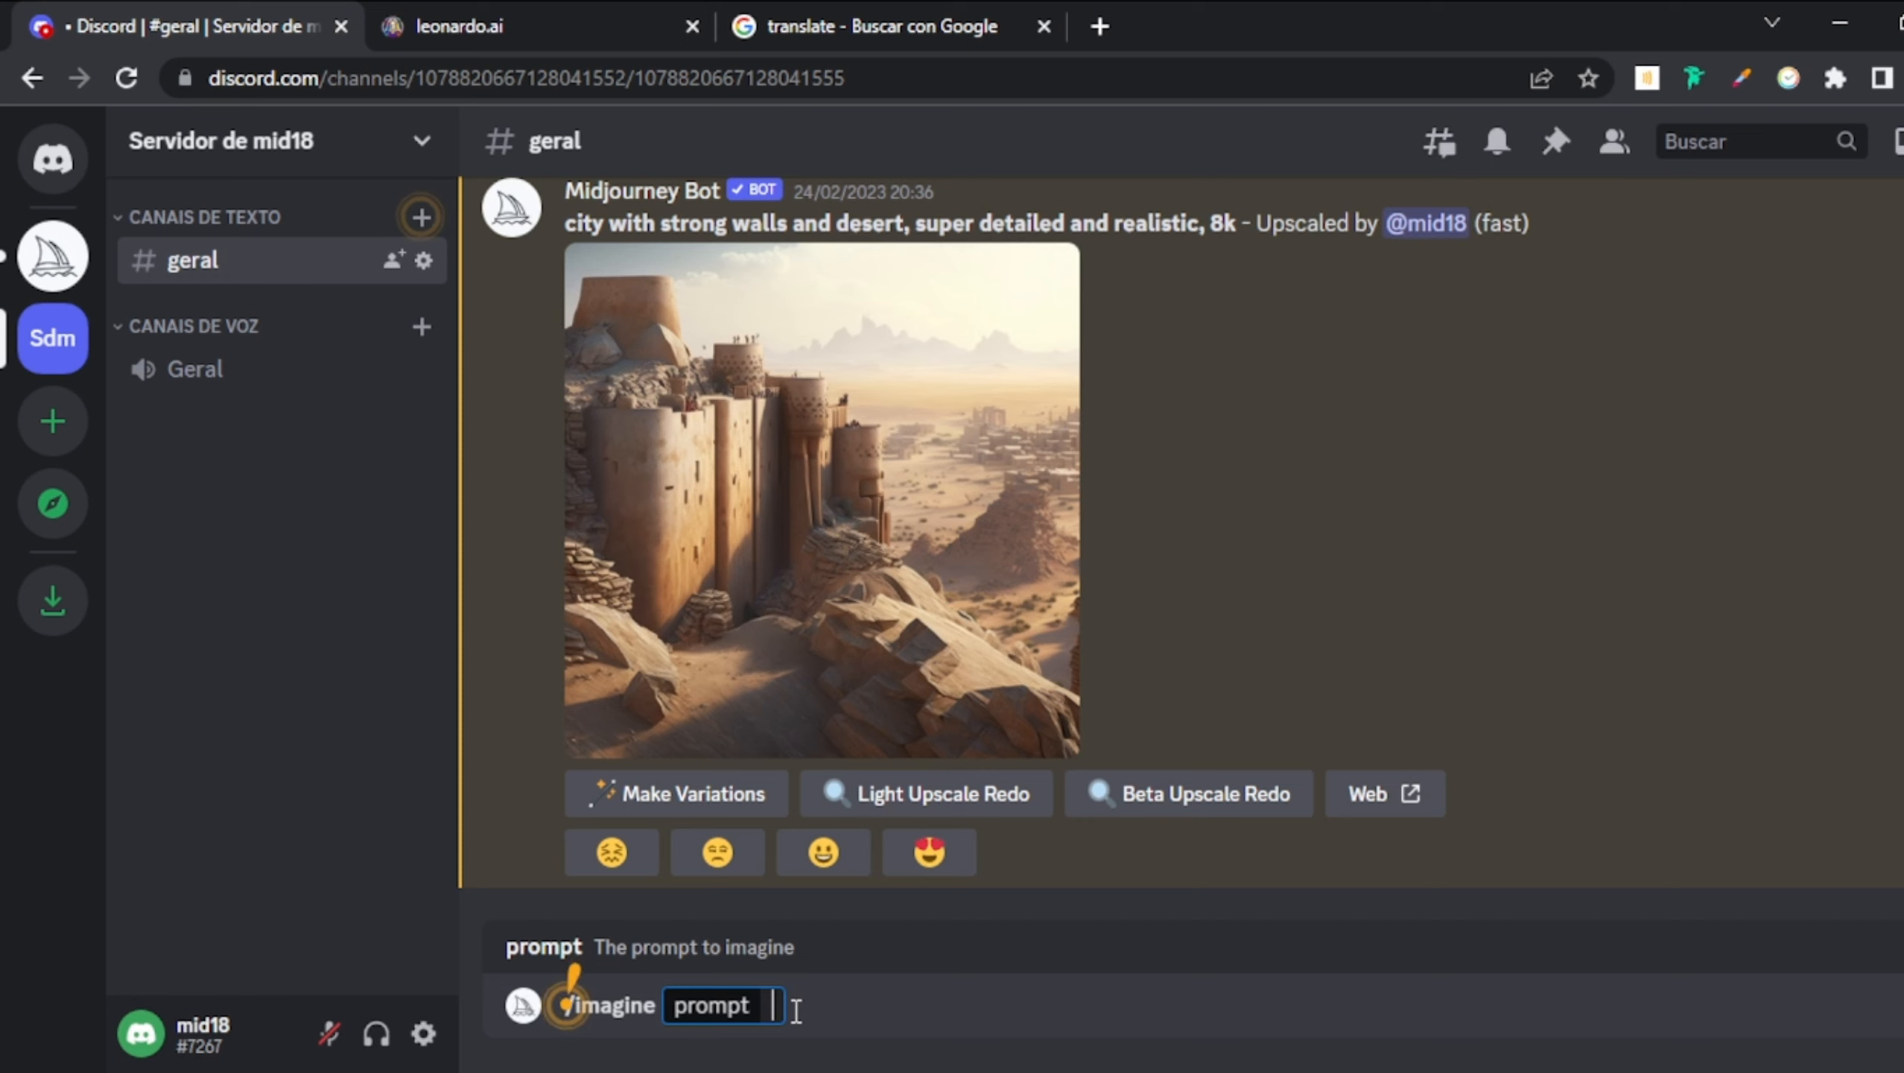
pyautogui.write('portrtait')
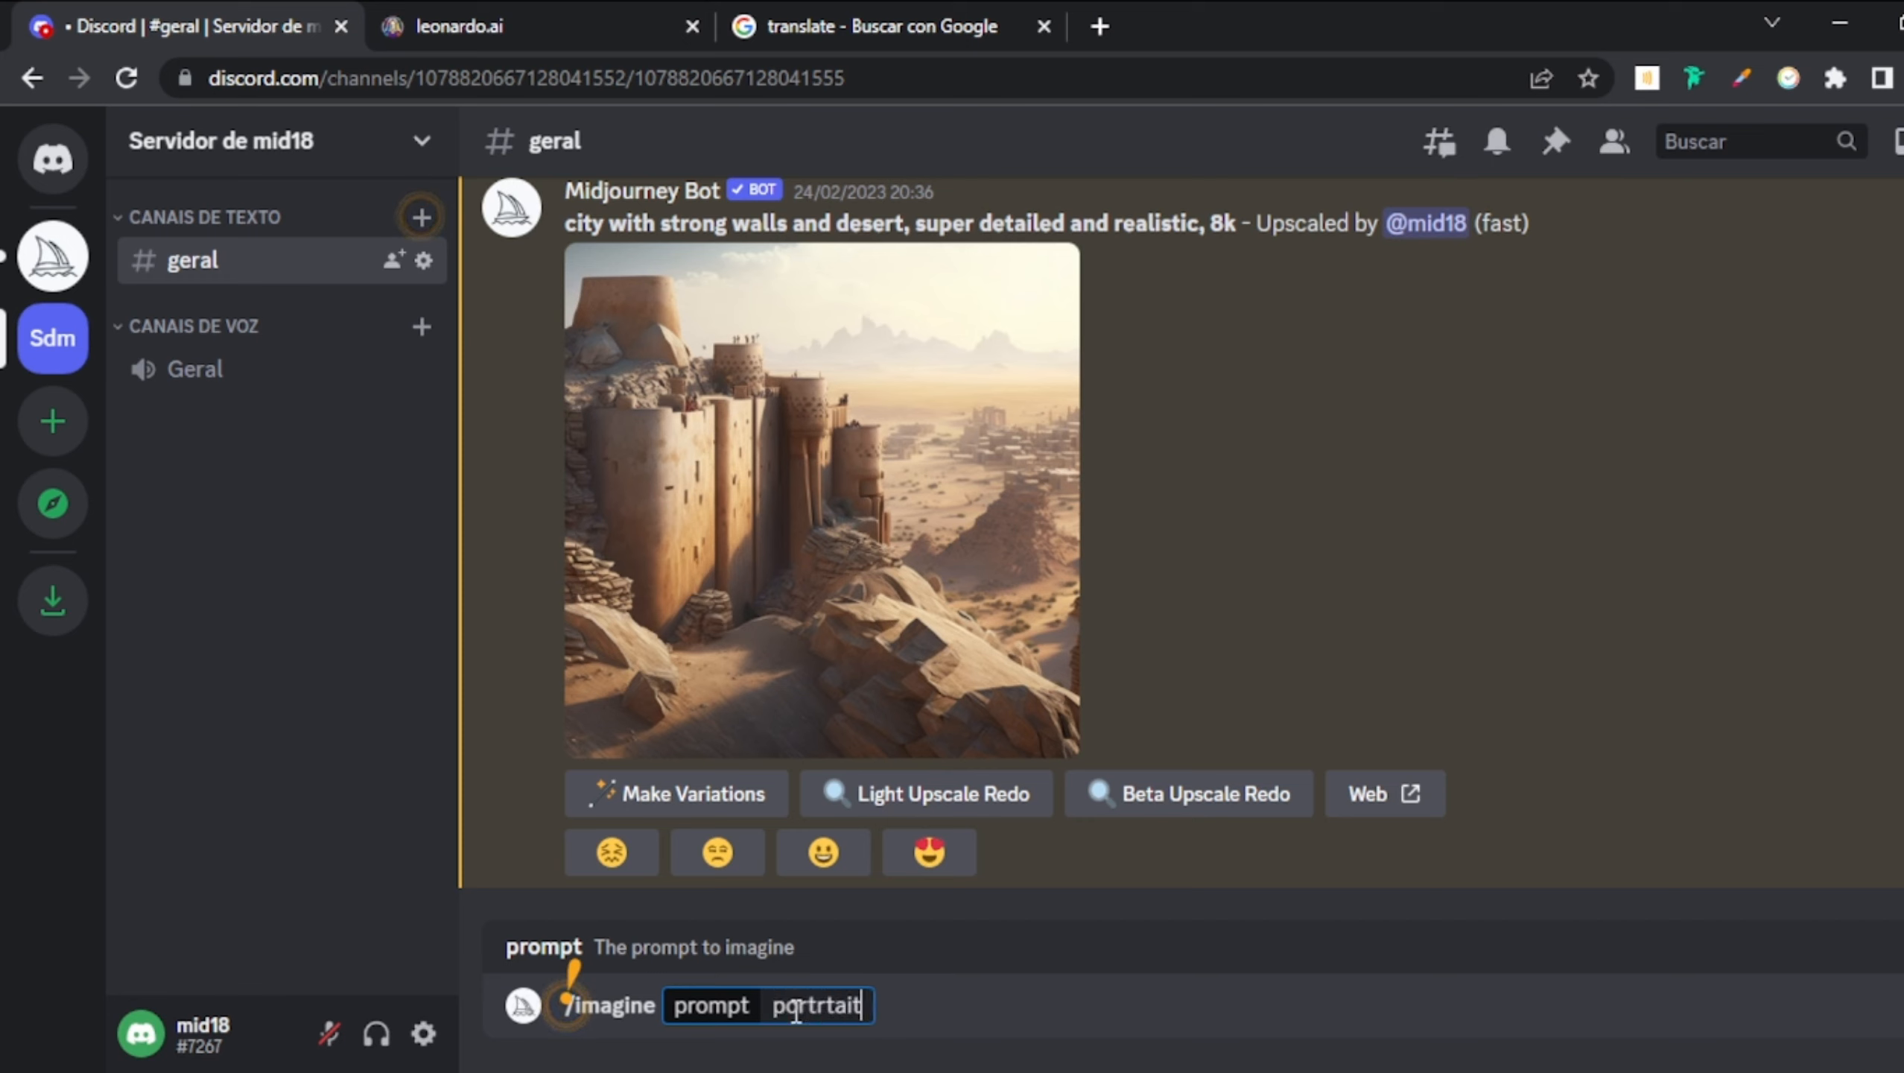
pyautogui.press('BackSpace')
pyautogui.press('BackSpace')
pyautogui.press('BackSpace')
pyautogui.press('BackSpace')
pyautogui.press('BackSpace')
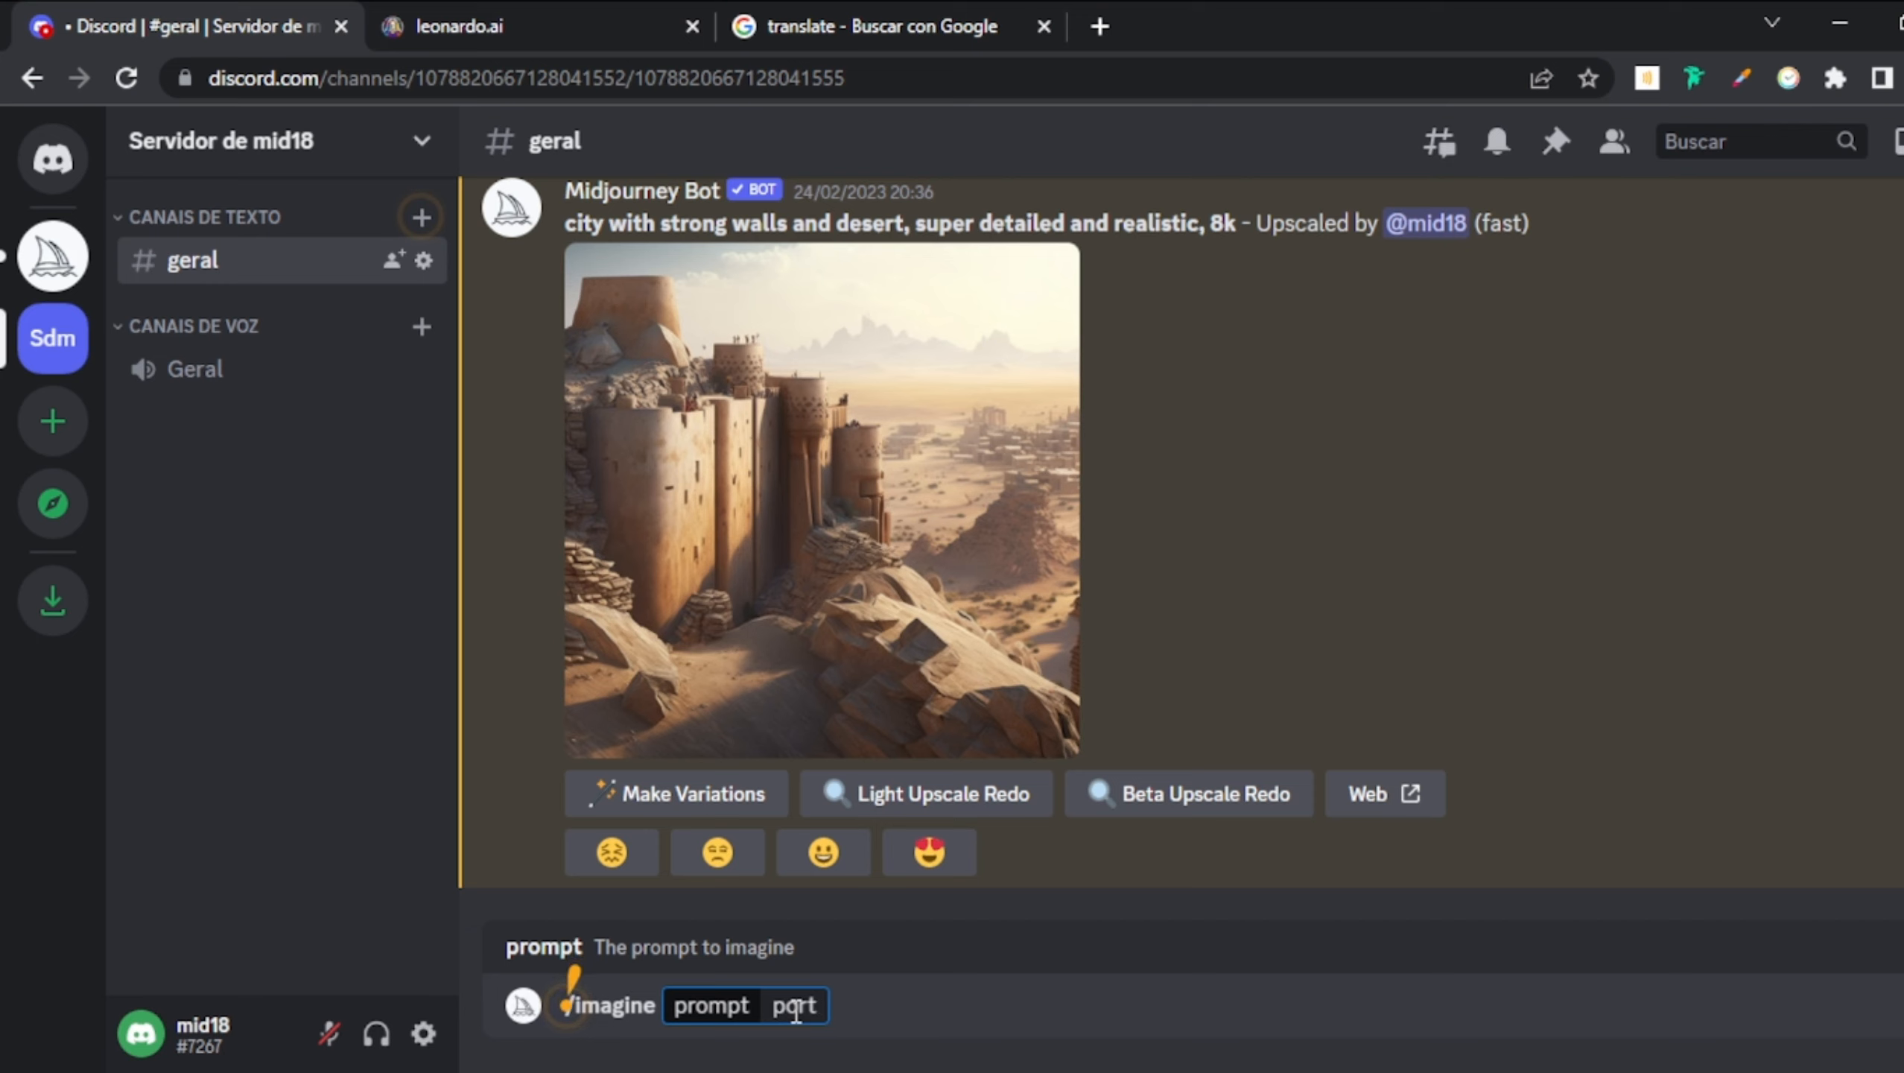
pyautogui.write('rait')
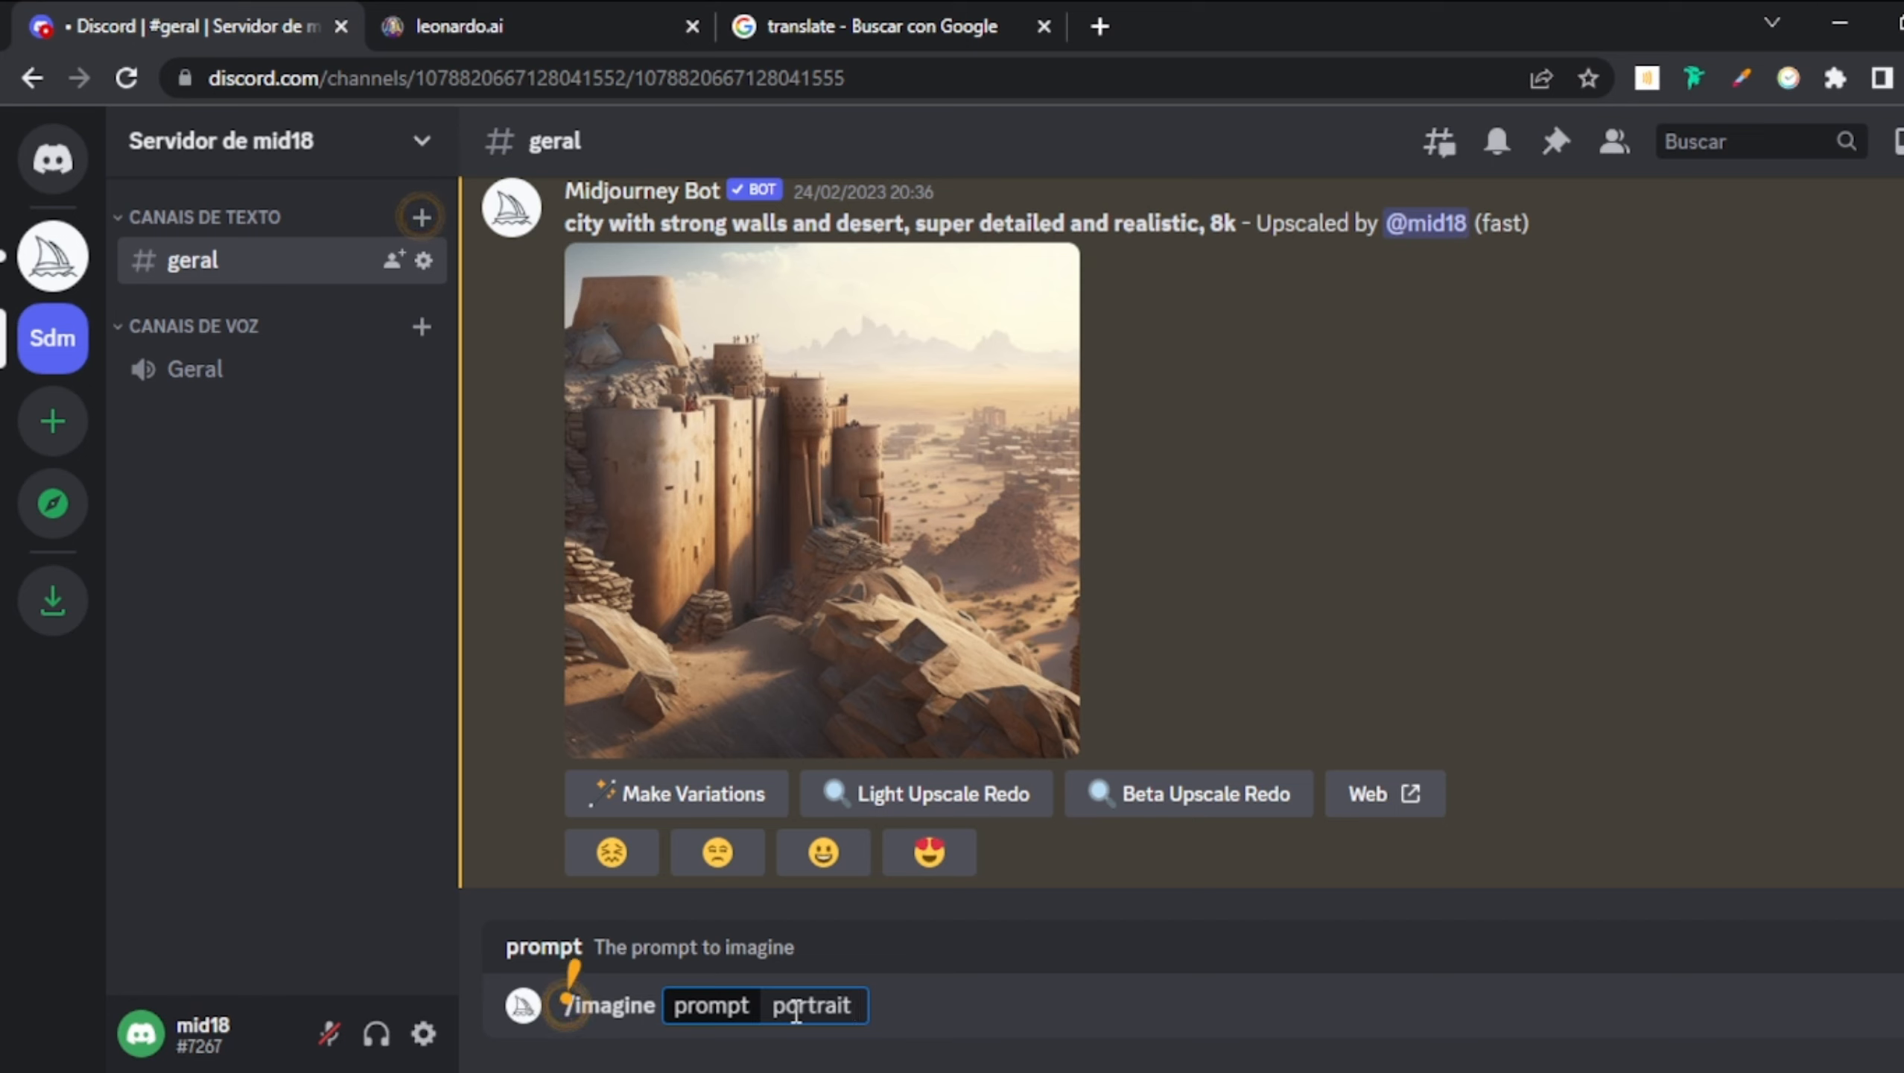
pyautogui.write(' cat')
pyautogui.press('BackSpace')
pyautogui.press('BackSpace')
pyautogui.press('BackSpace')
pyautogui.press('BackSpace')
pyautogui.write('boy')
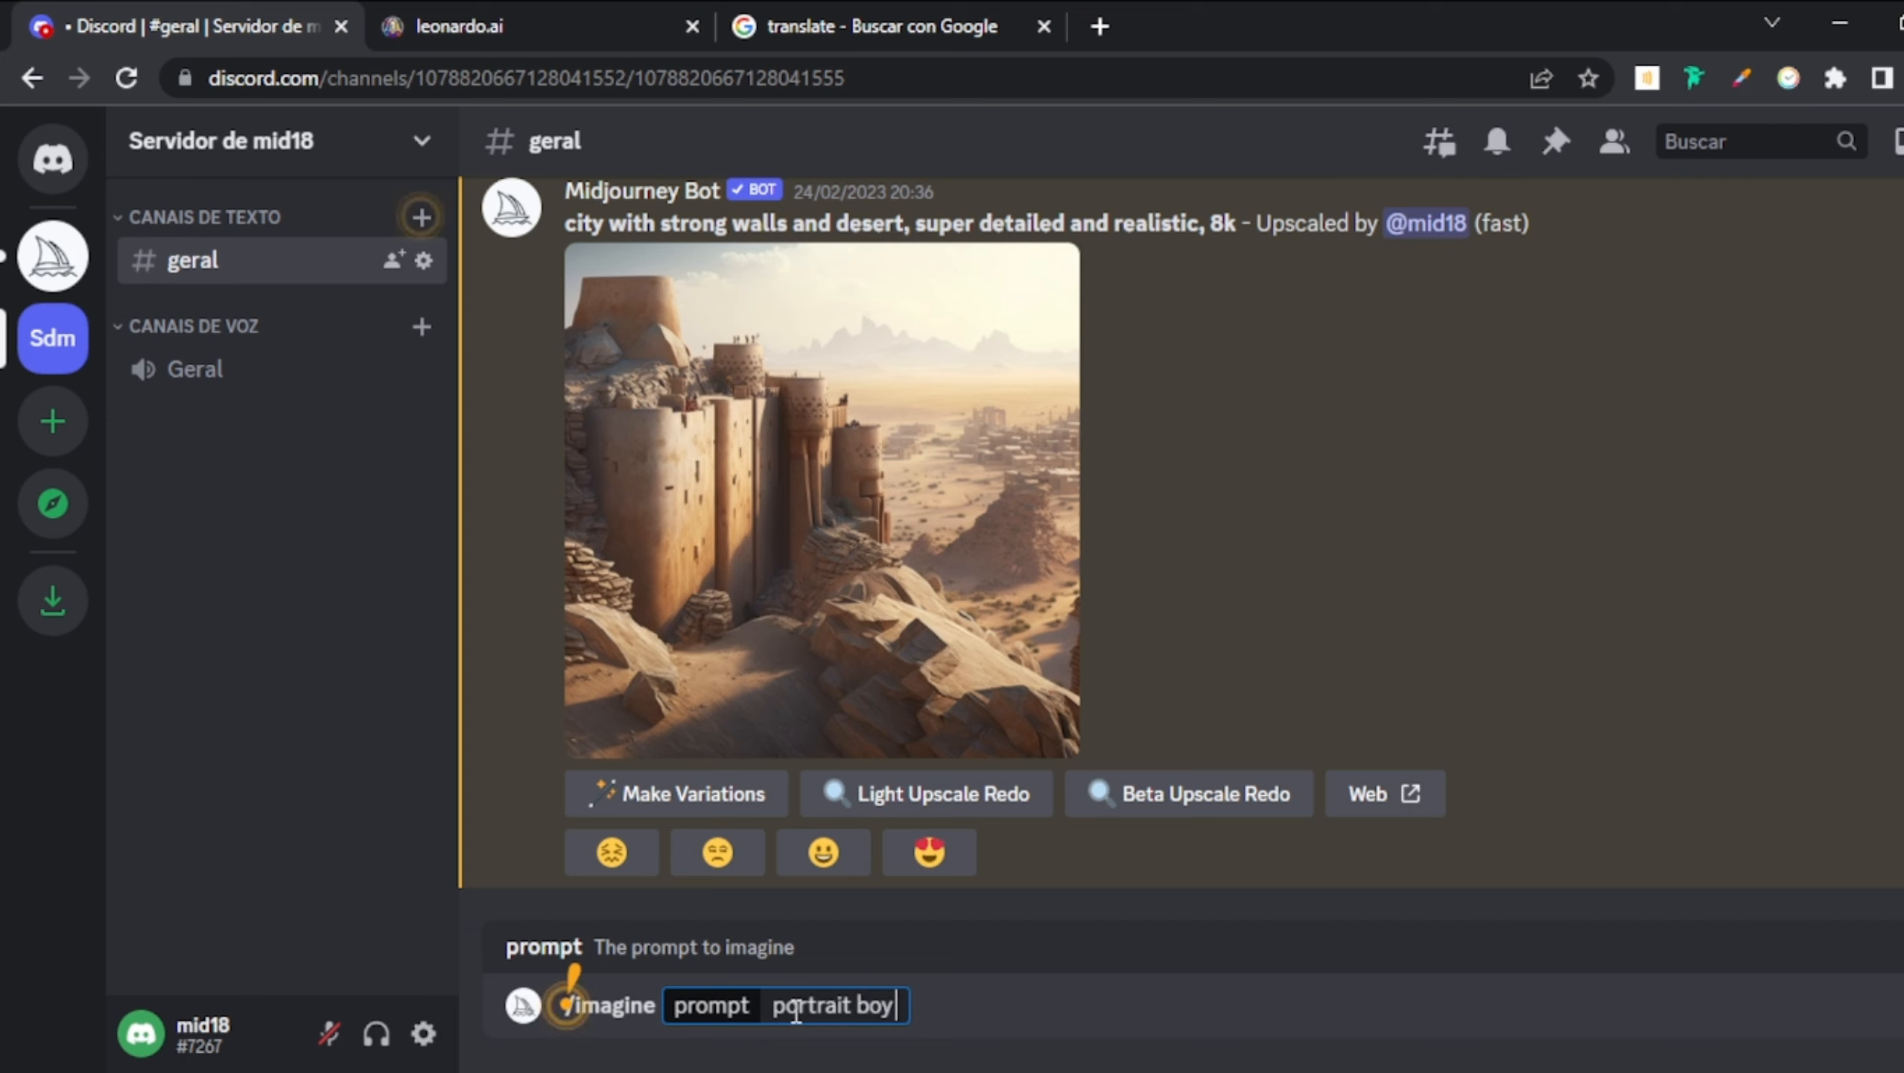
pyautogui.press('BackSpace')
pyautogui.press('BackSpace')
pyautogui.press('BackSpace')
pyautogui.press('BackSpace')
pyautogui.press('BackSpace')
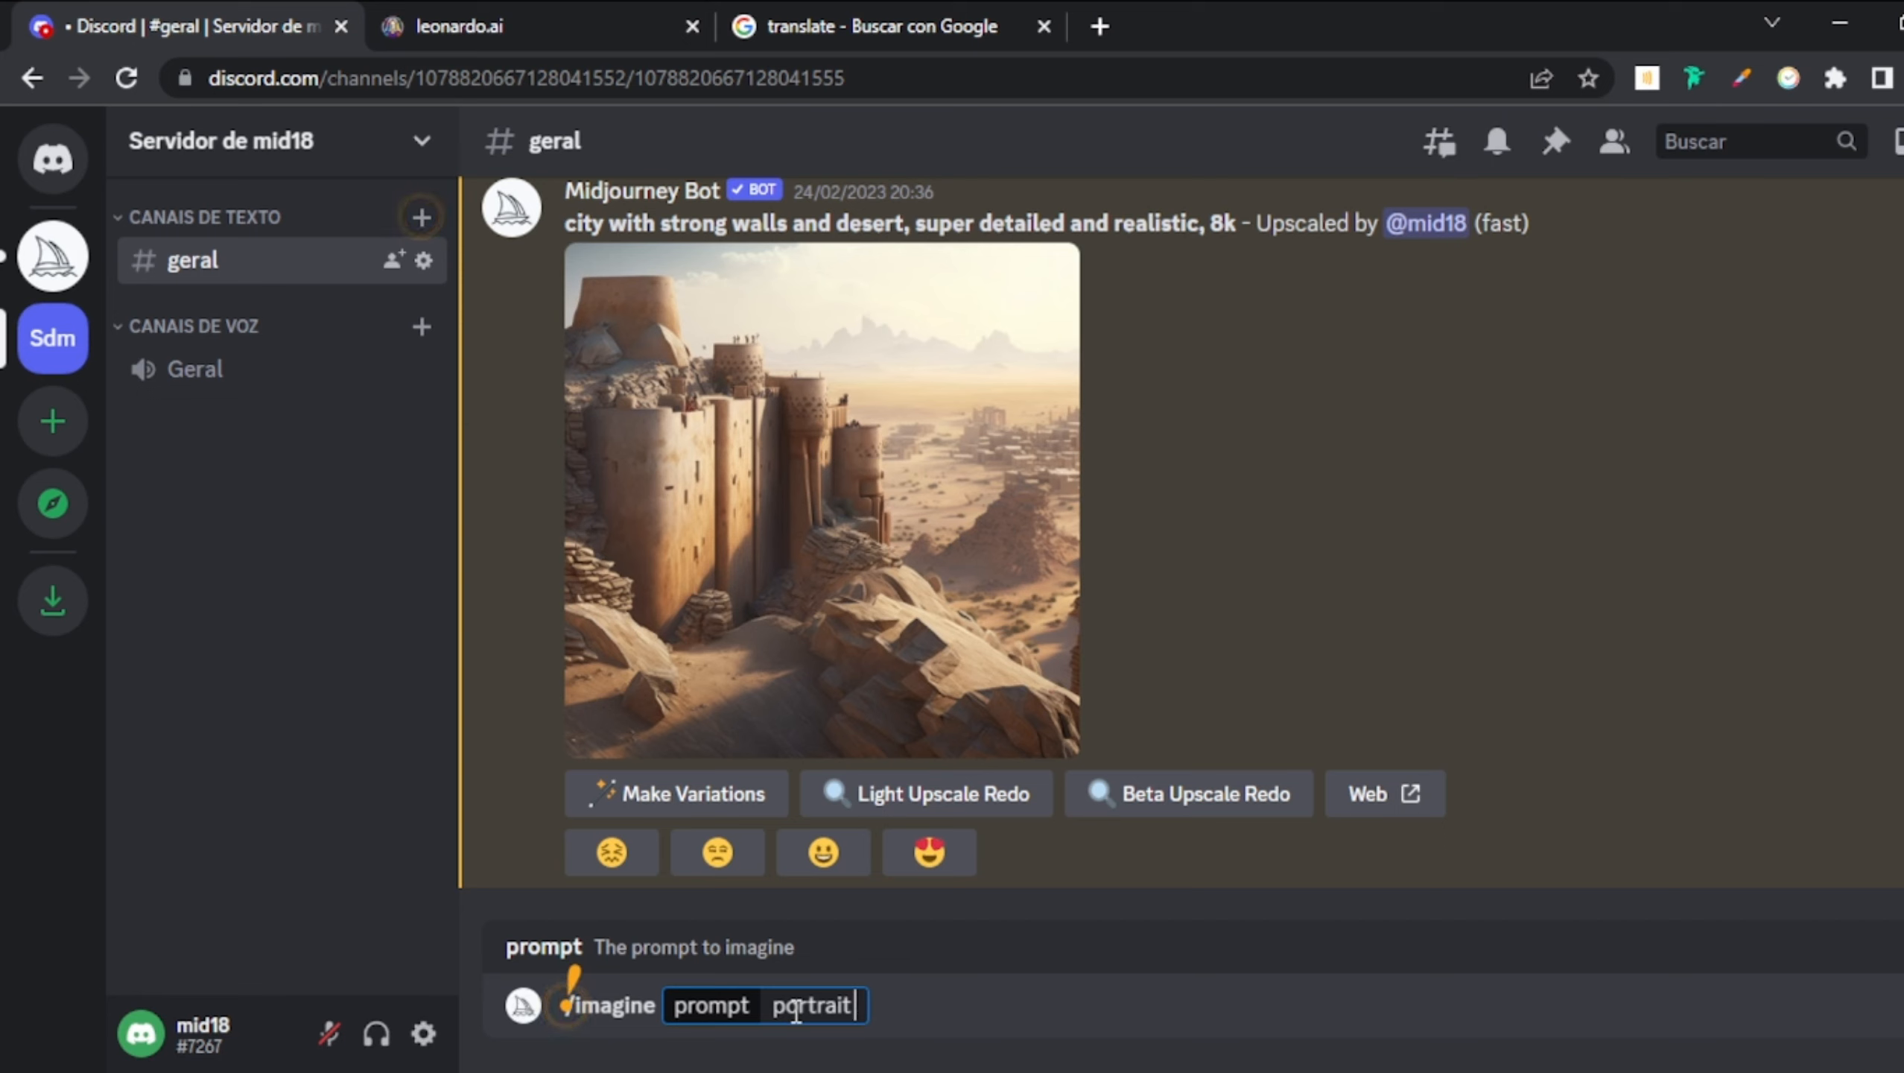
# - Complete the prompt so it reads "portrait of a cyberpunk child fram the front, super detailed and realistic, 8k"
pyautogui.write('of a')
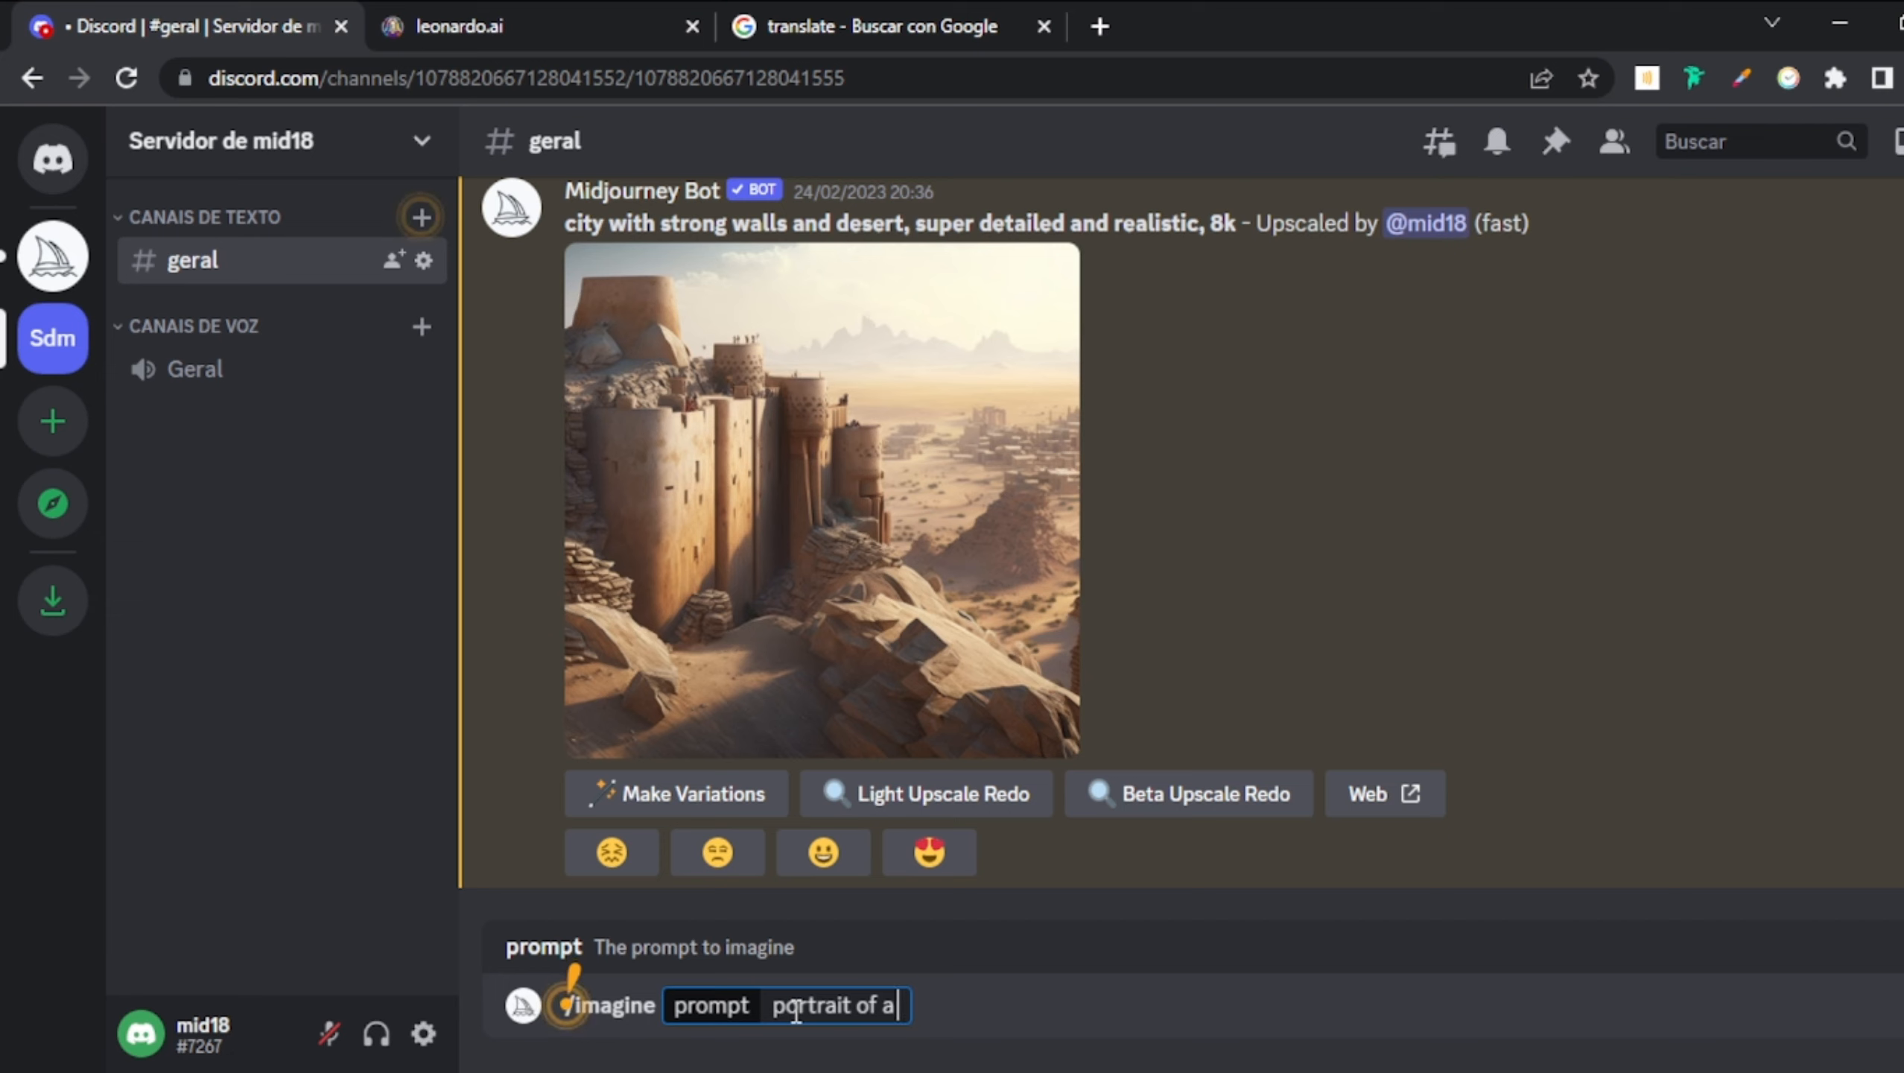
pyautogui.write('cyber')
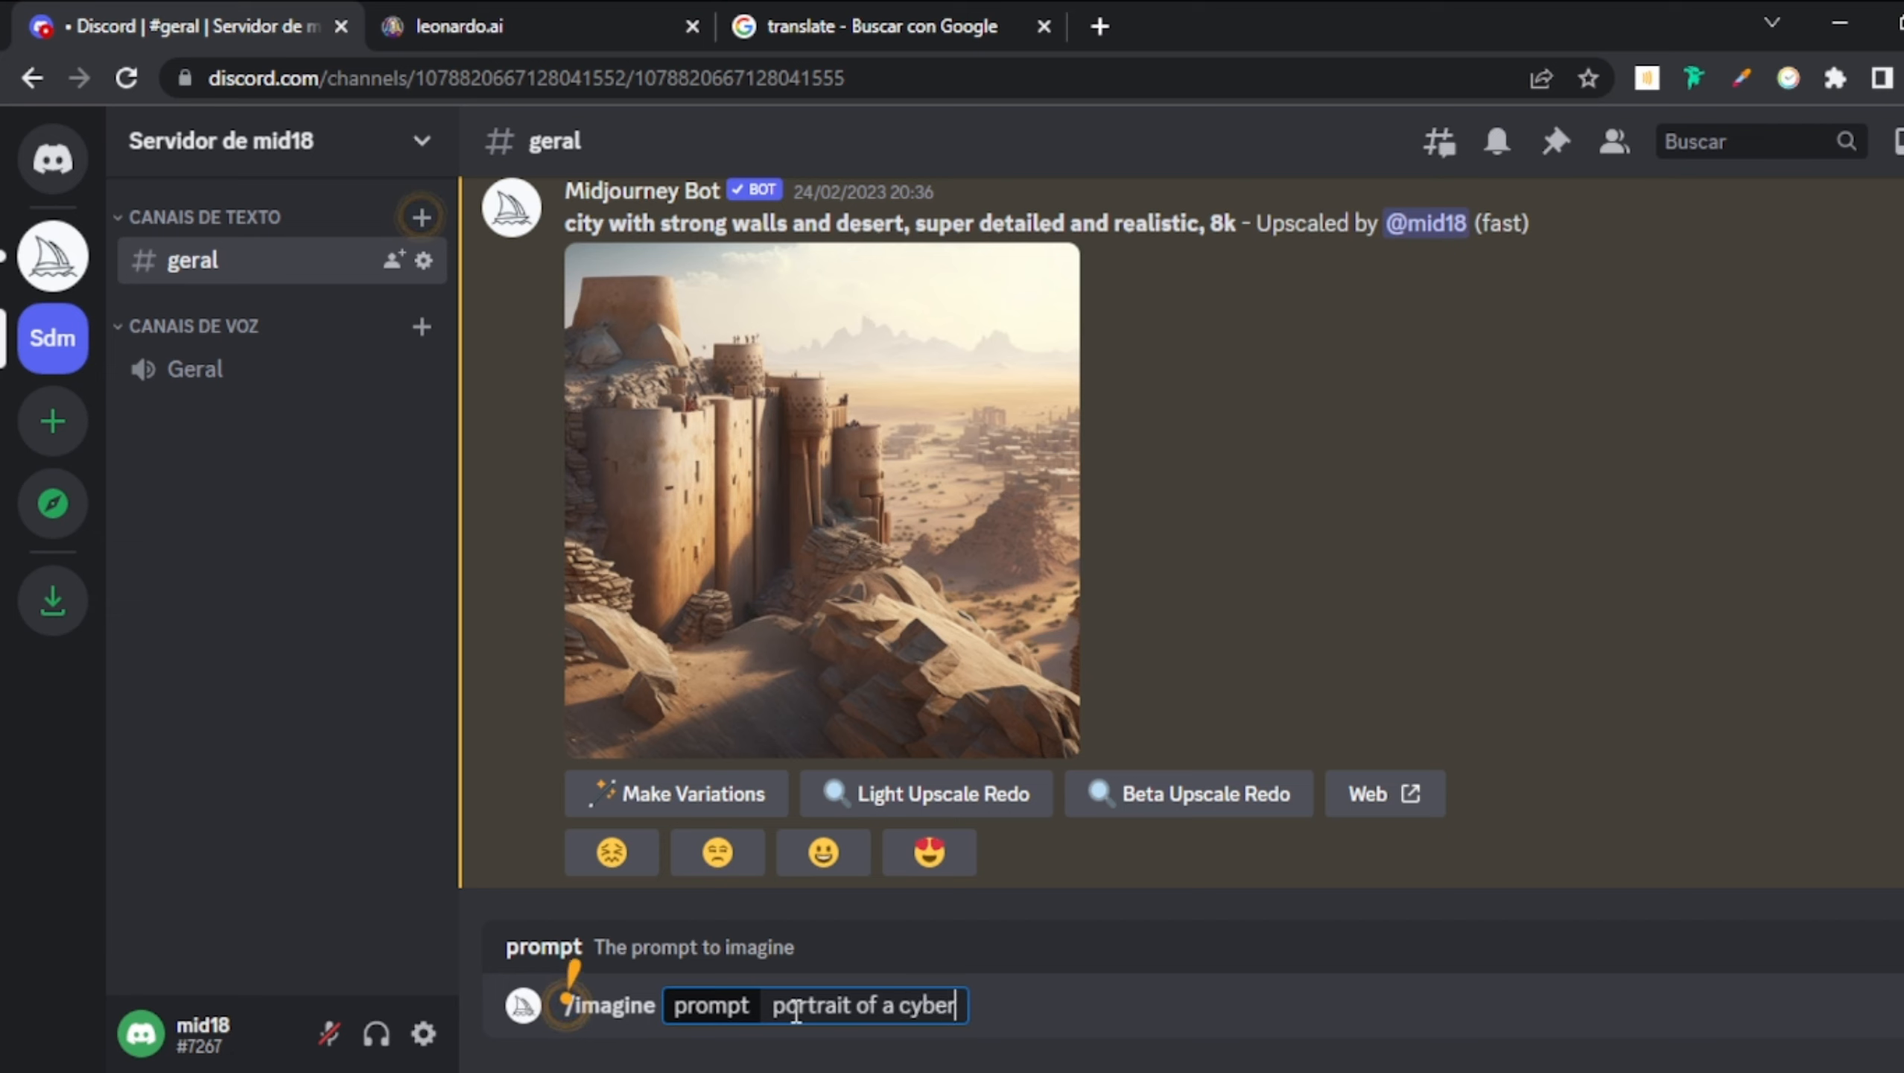
pyautogui.write('punk')
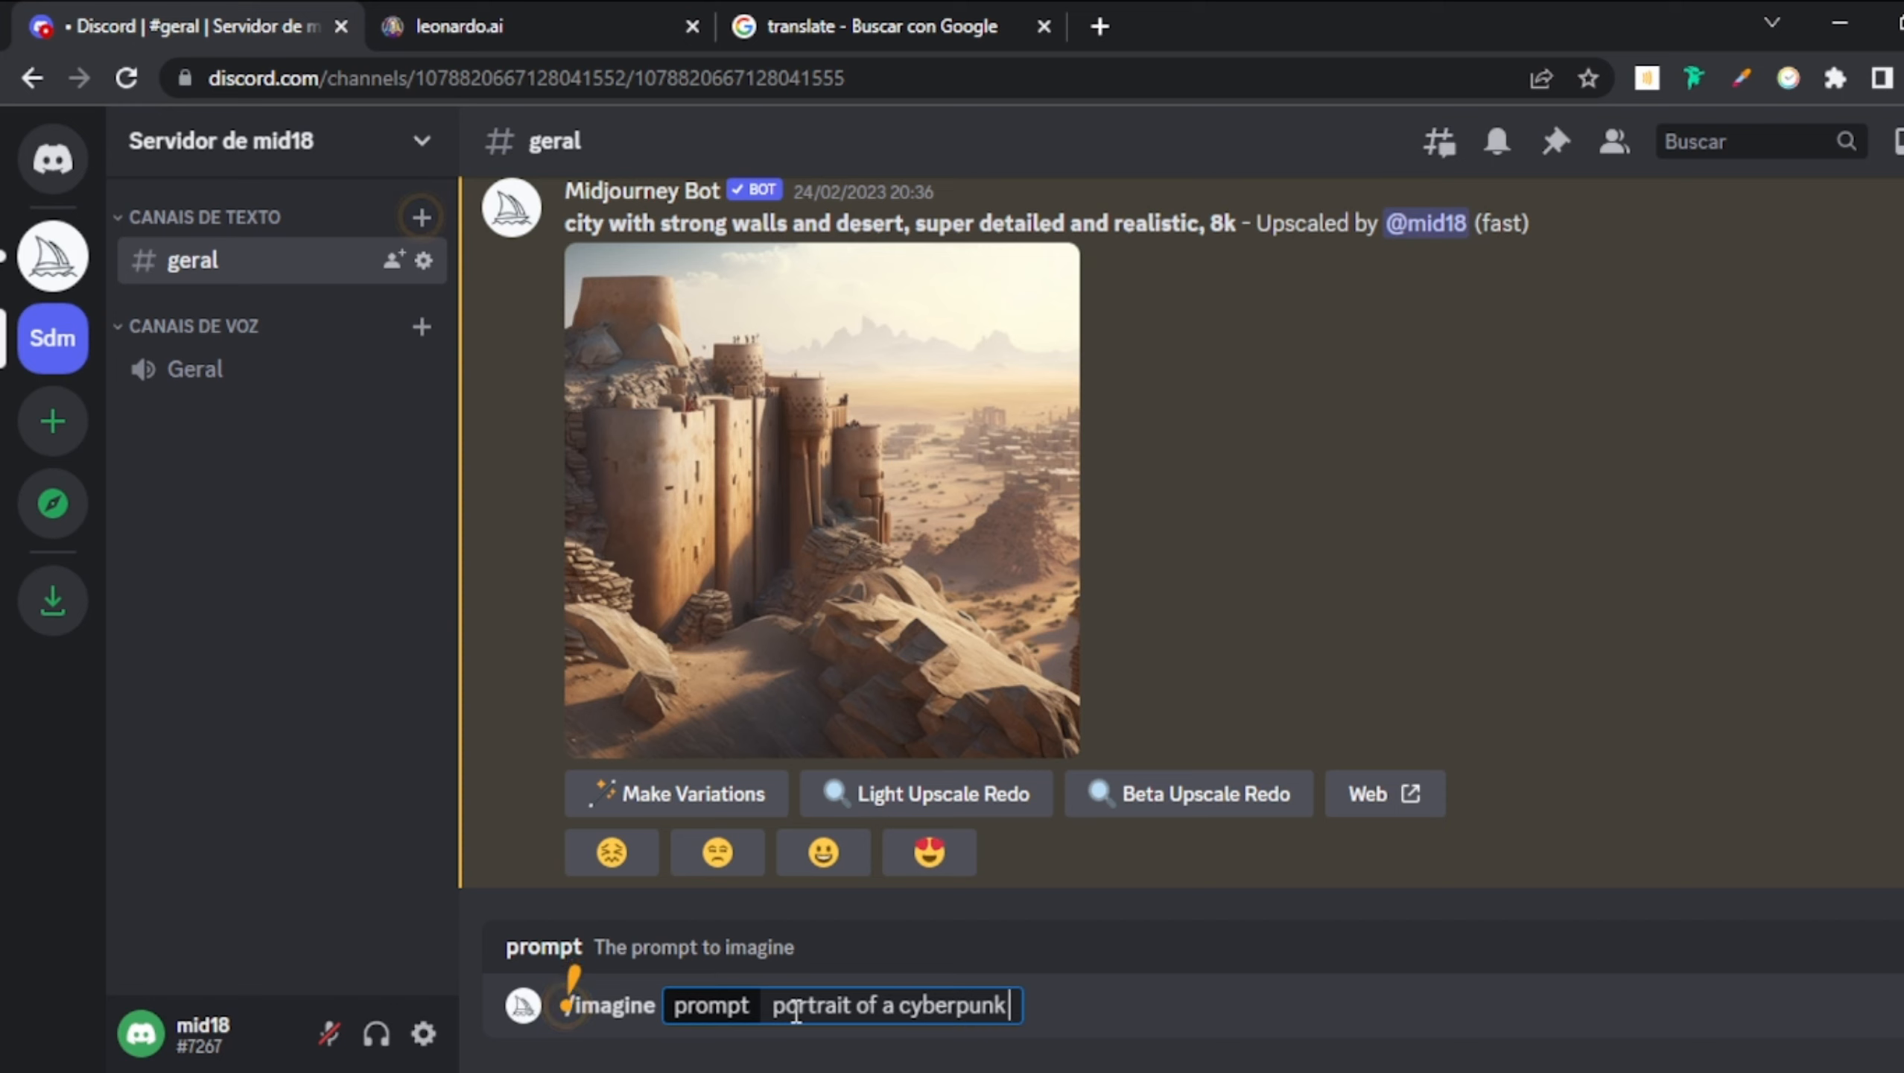
pyautogui.write(' child f')
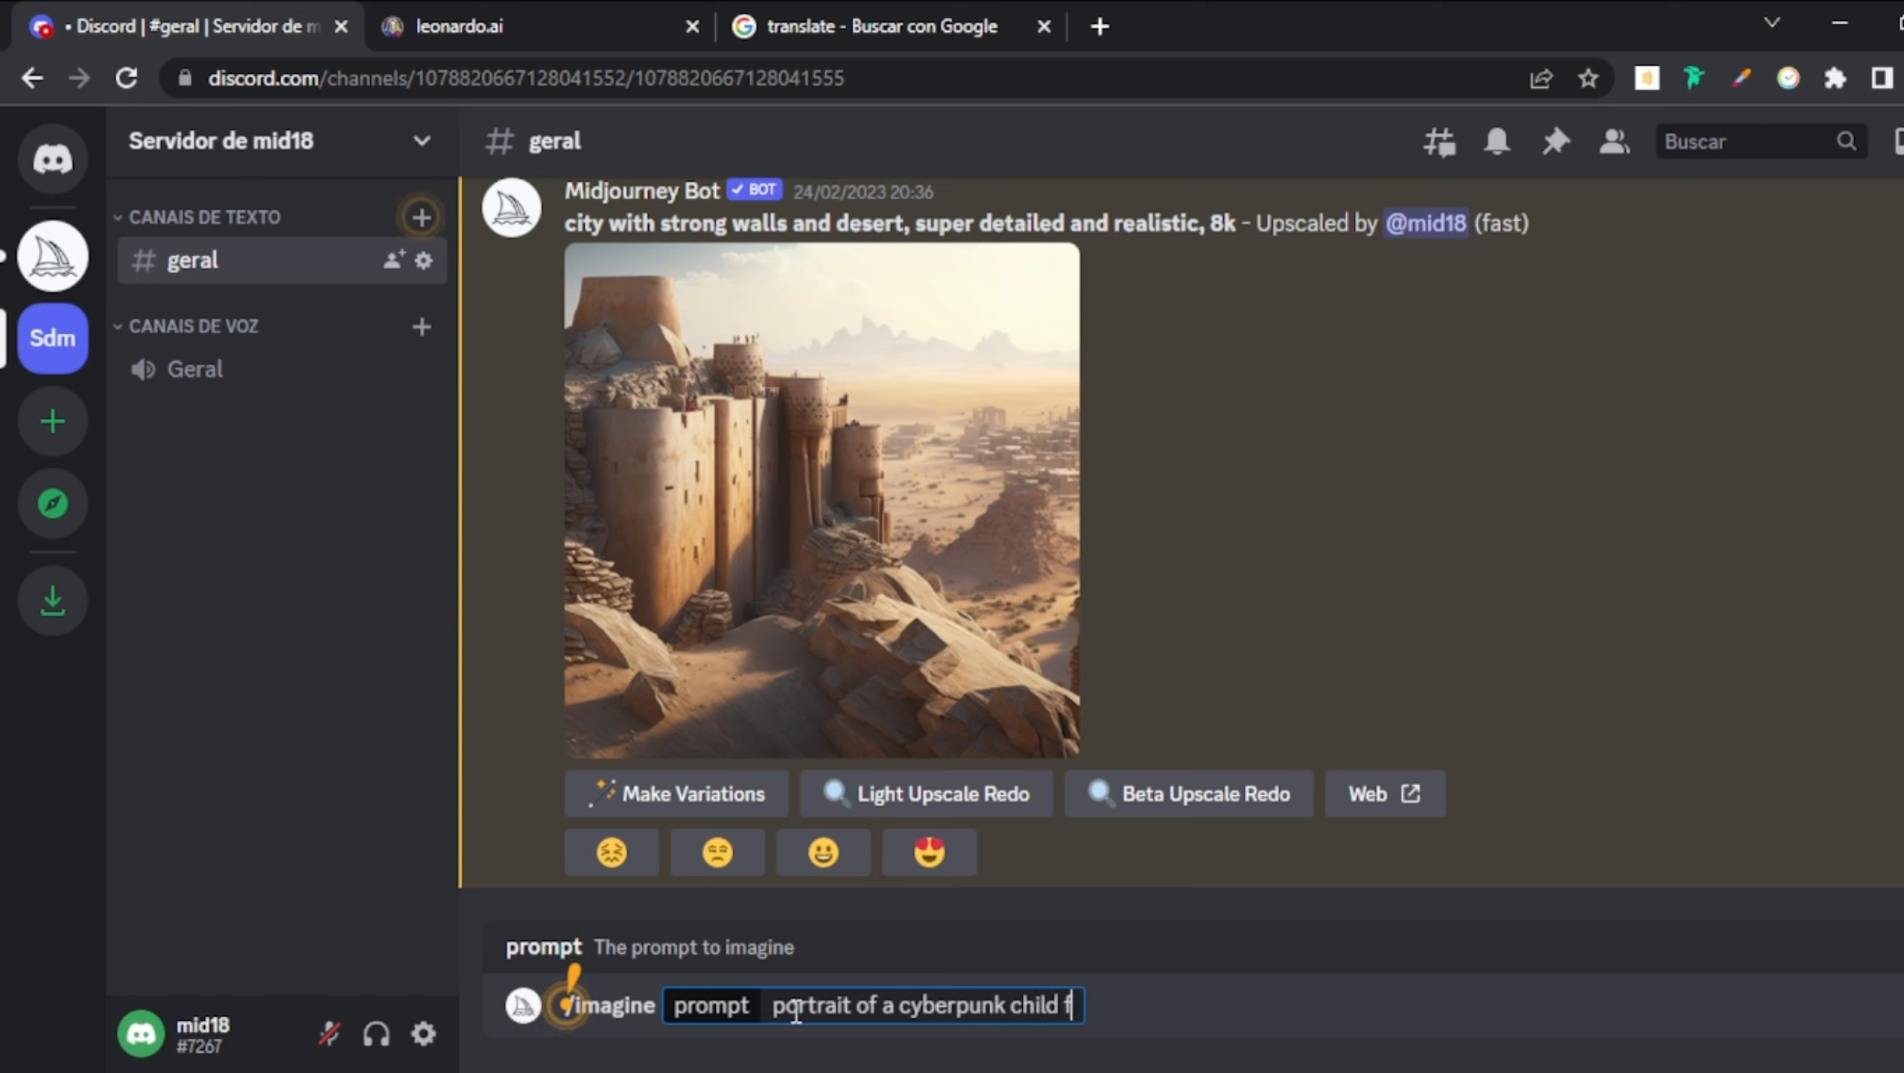
pyautogui.write('ram the front,')
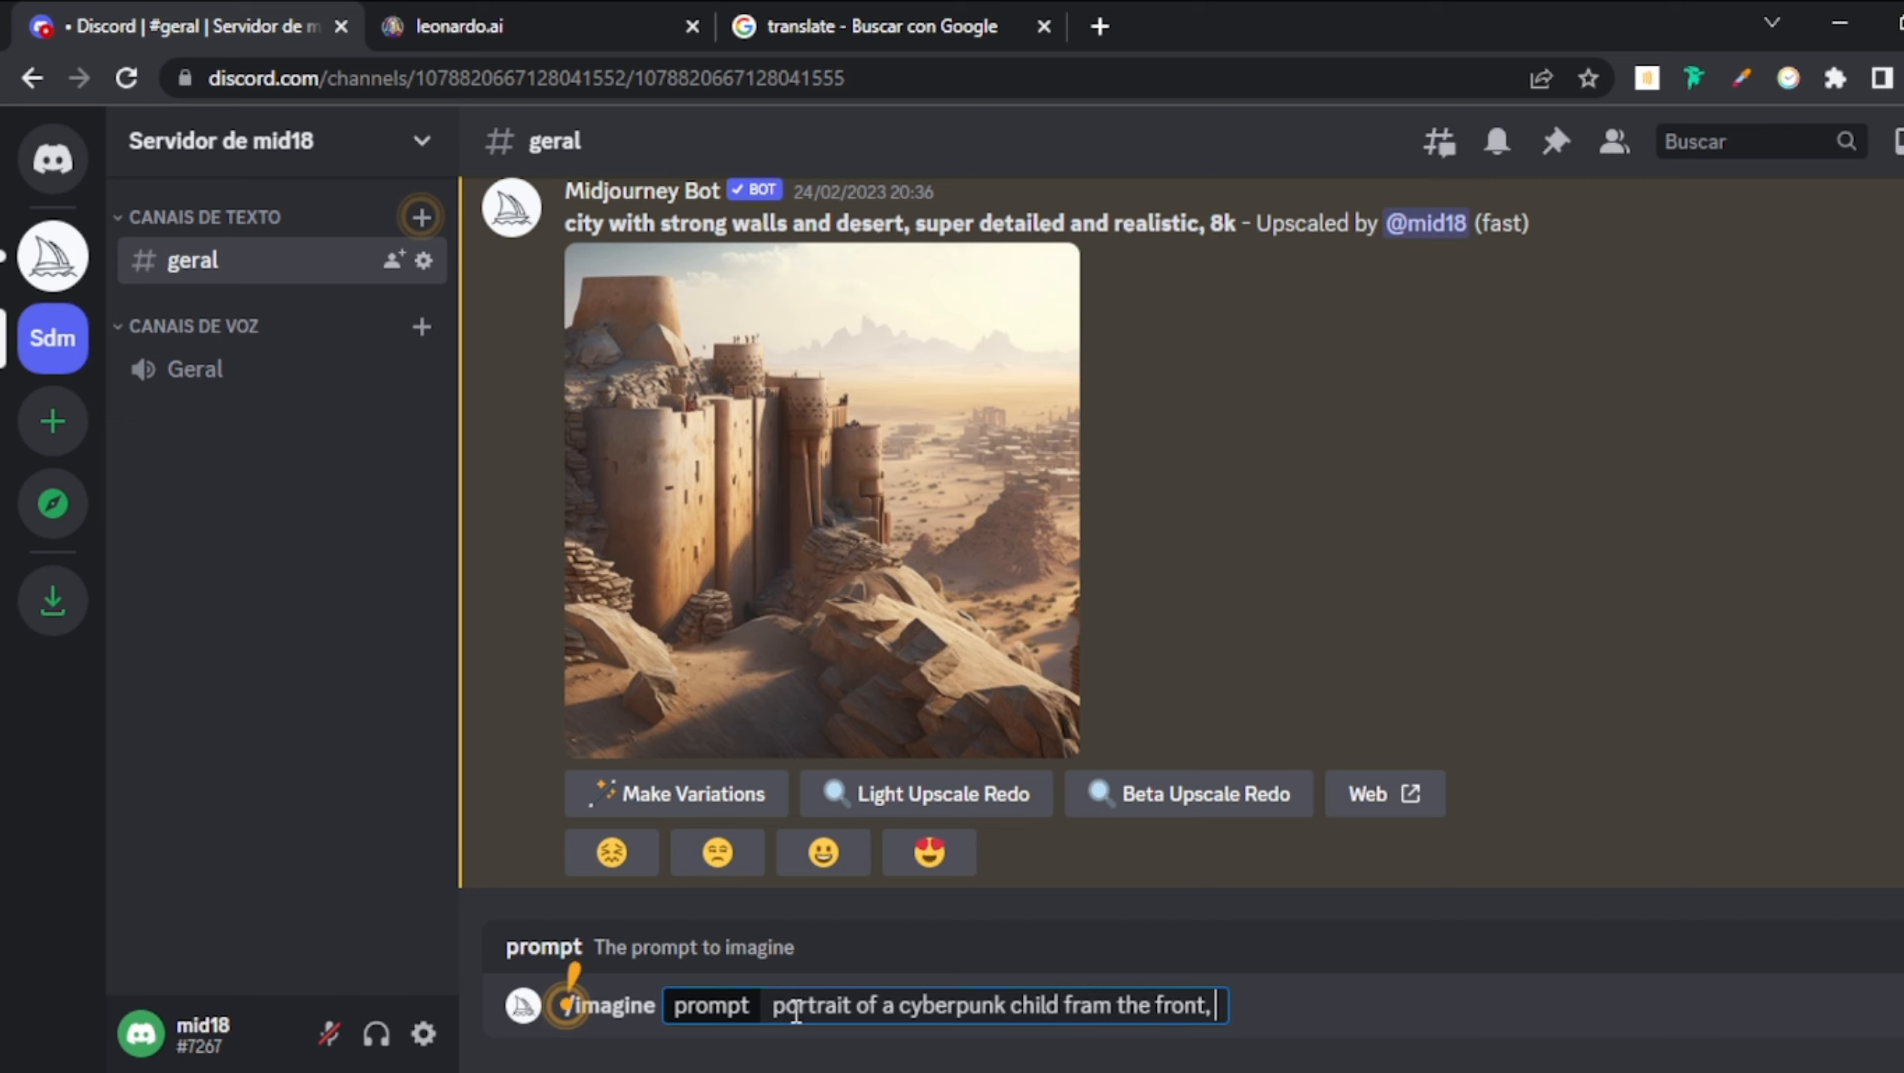
pyautogui.write(' super detail')
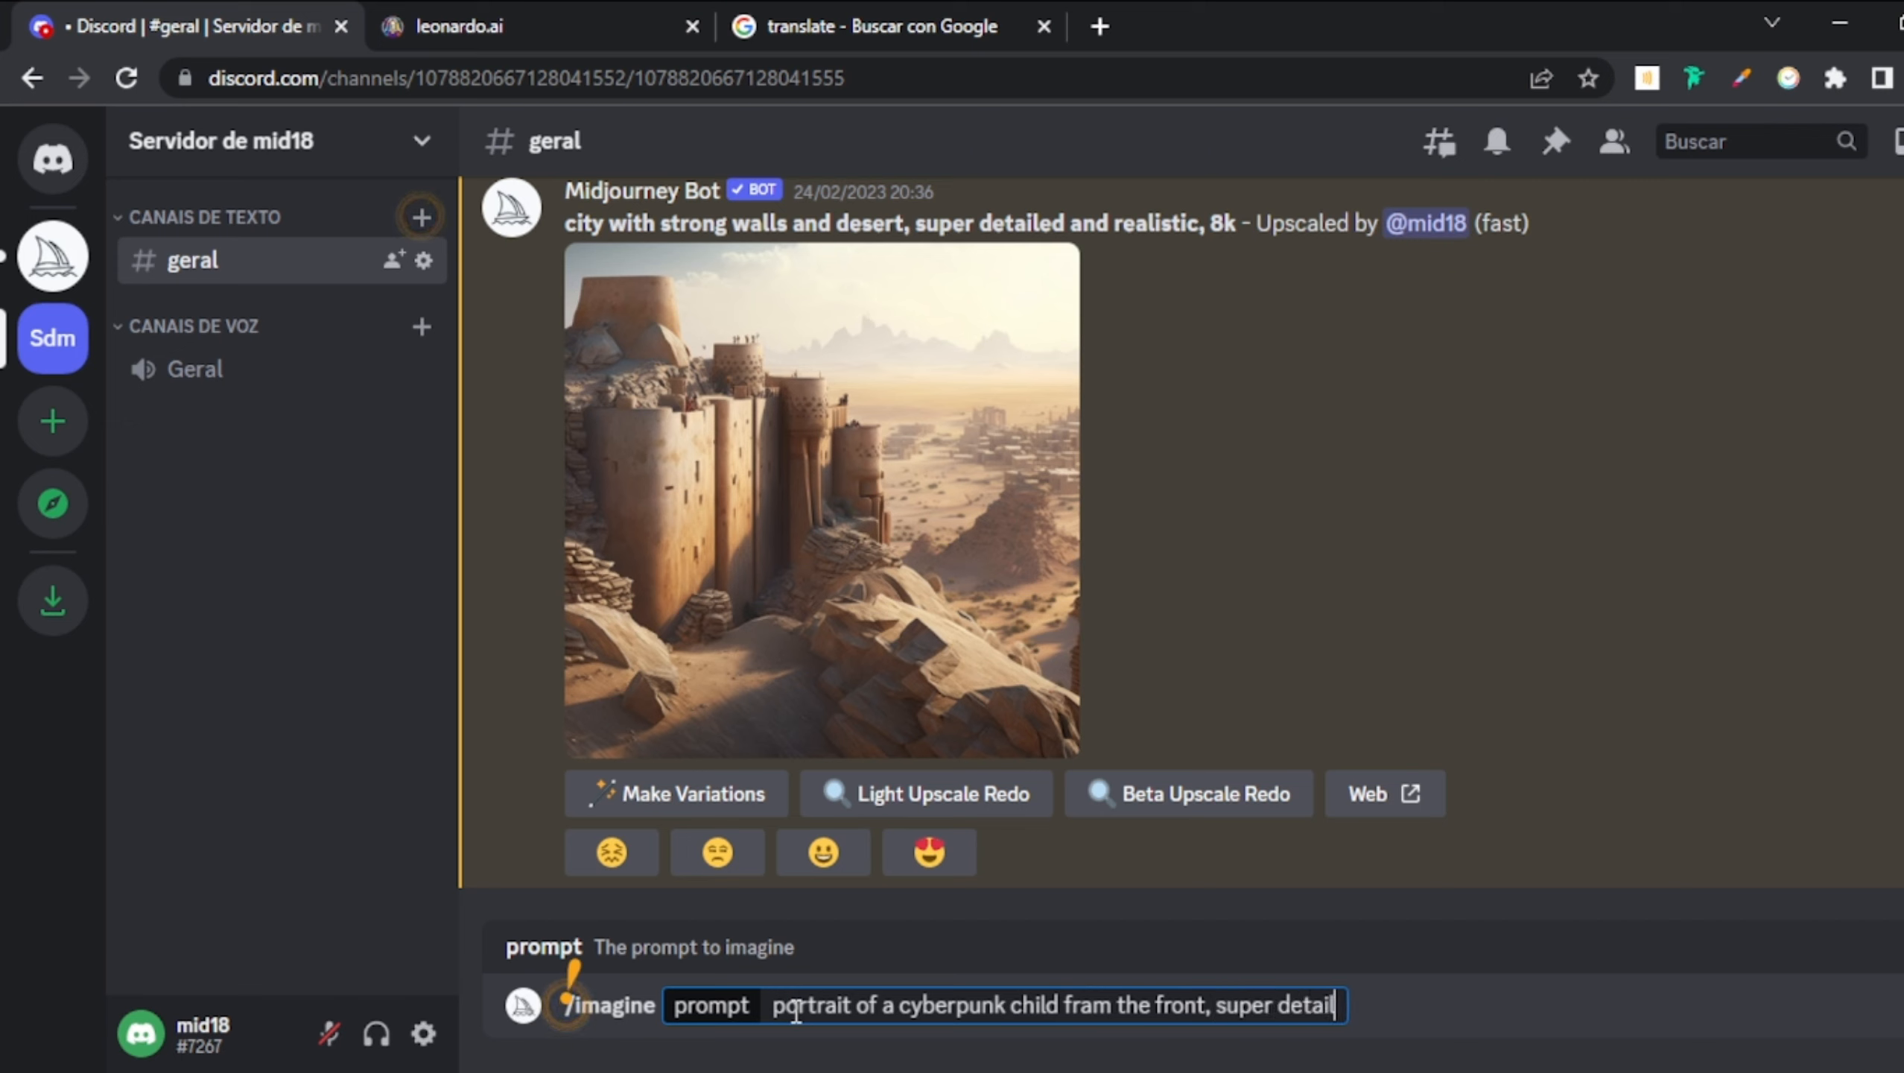
pyautogui.write('ed and re')
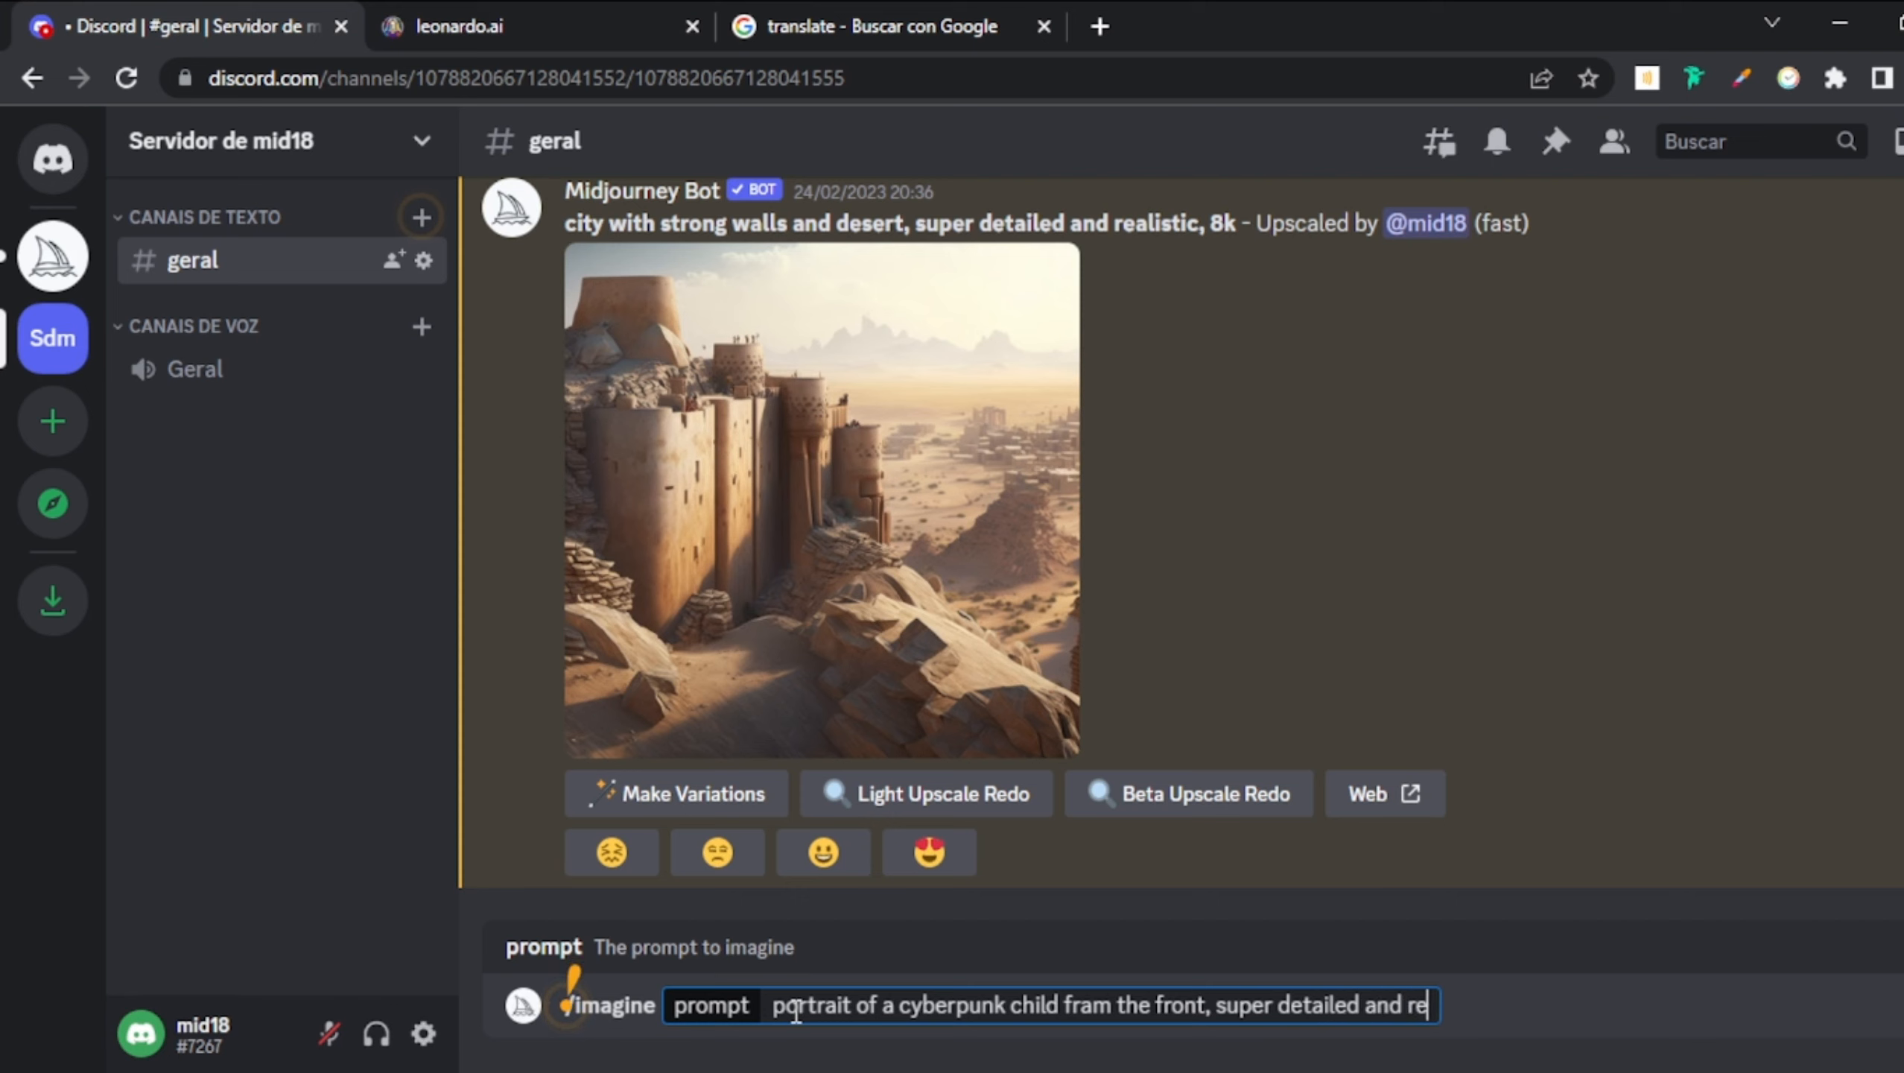
pyautogui.write('alistic')
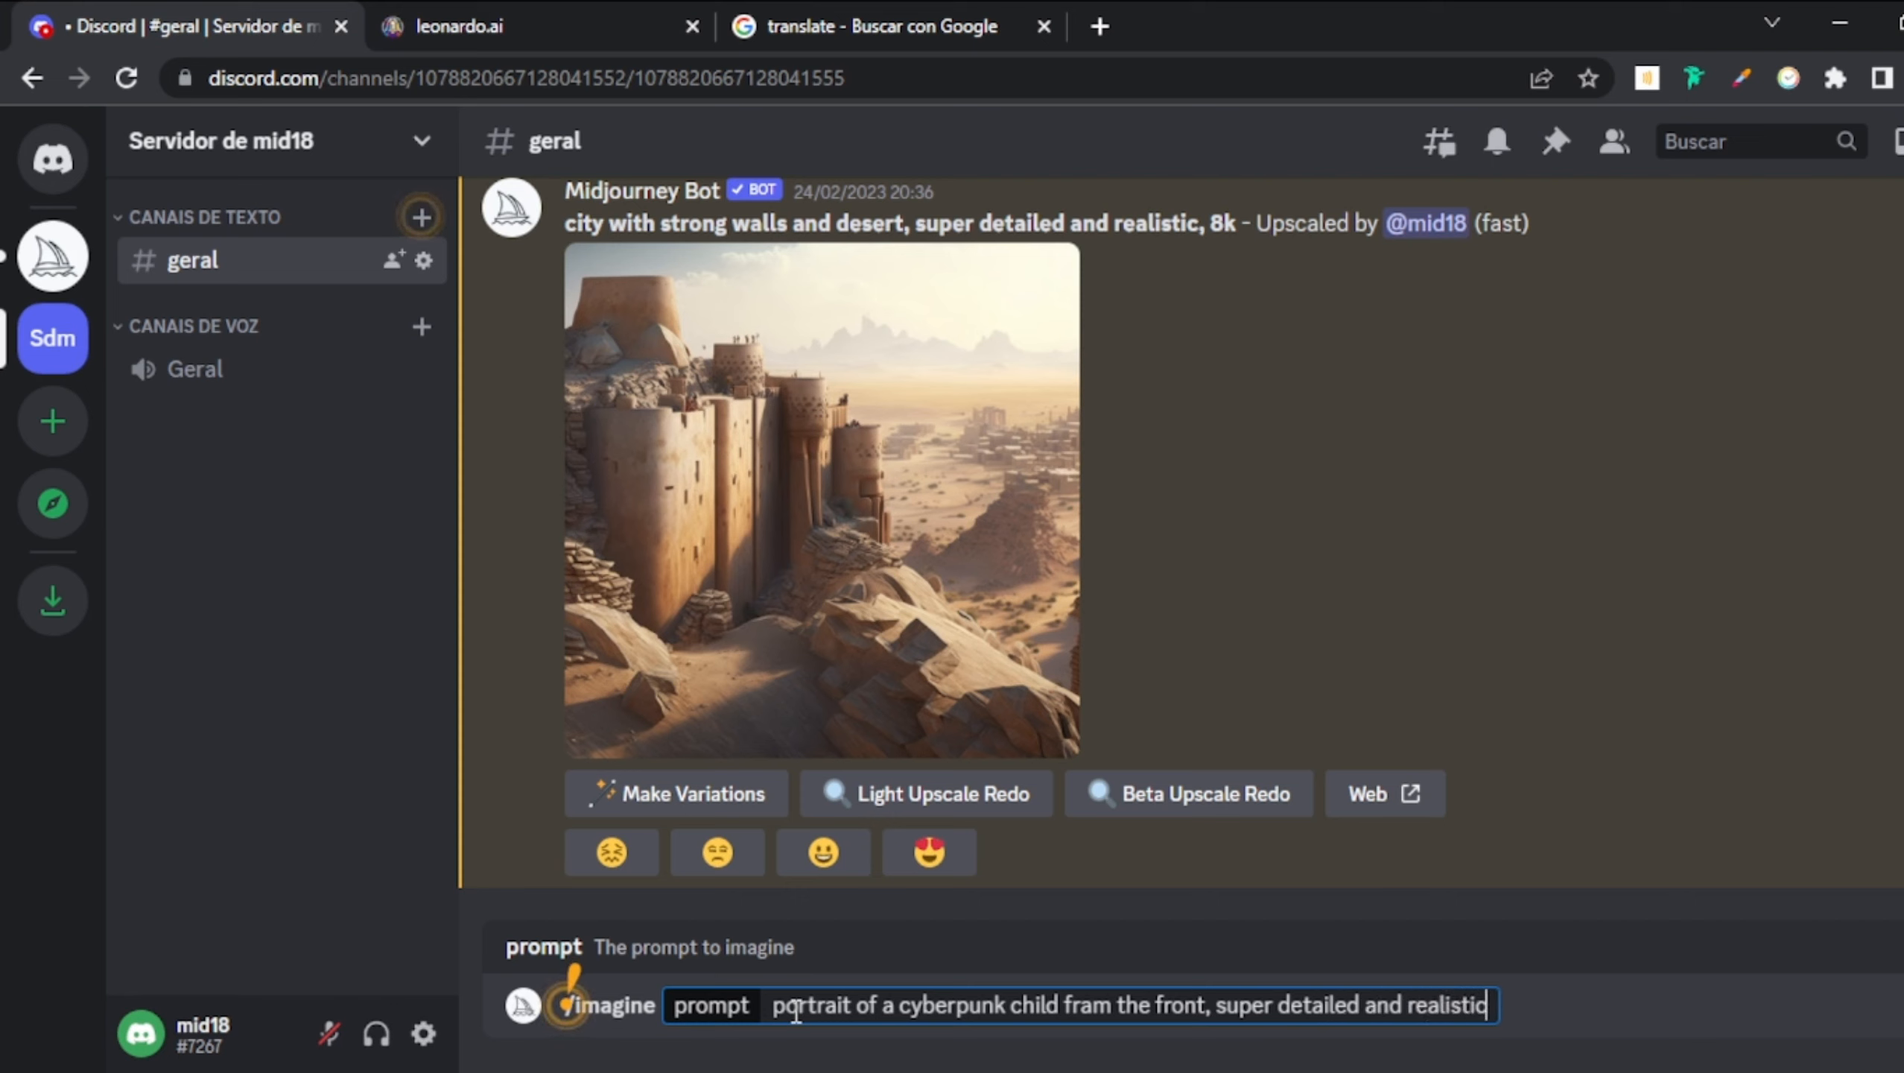
pyautogui.write(', ')
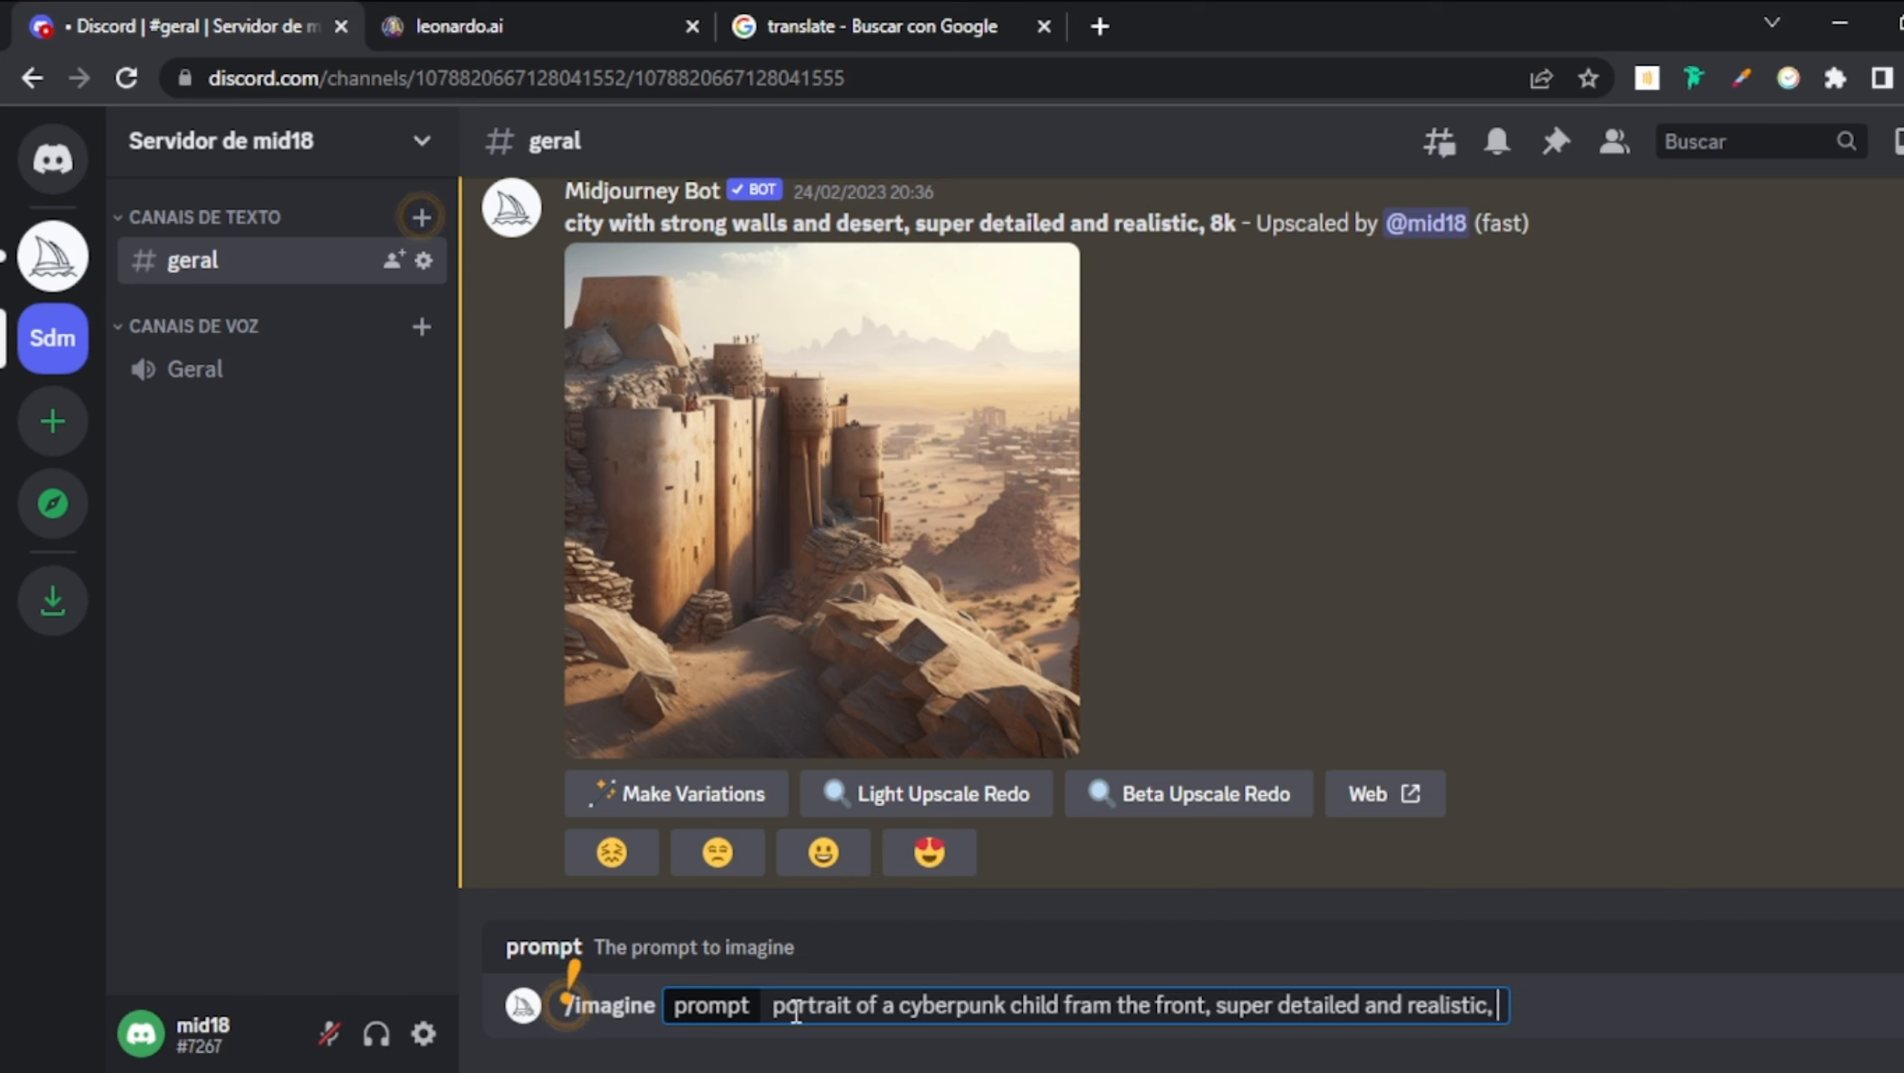
pyautogui.write('8k')
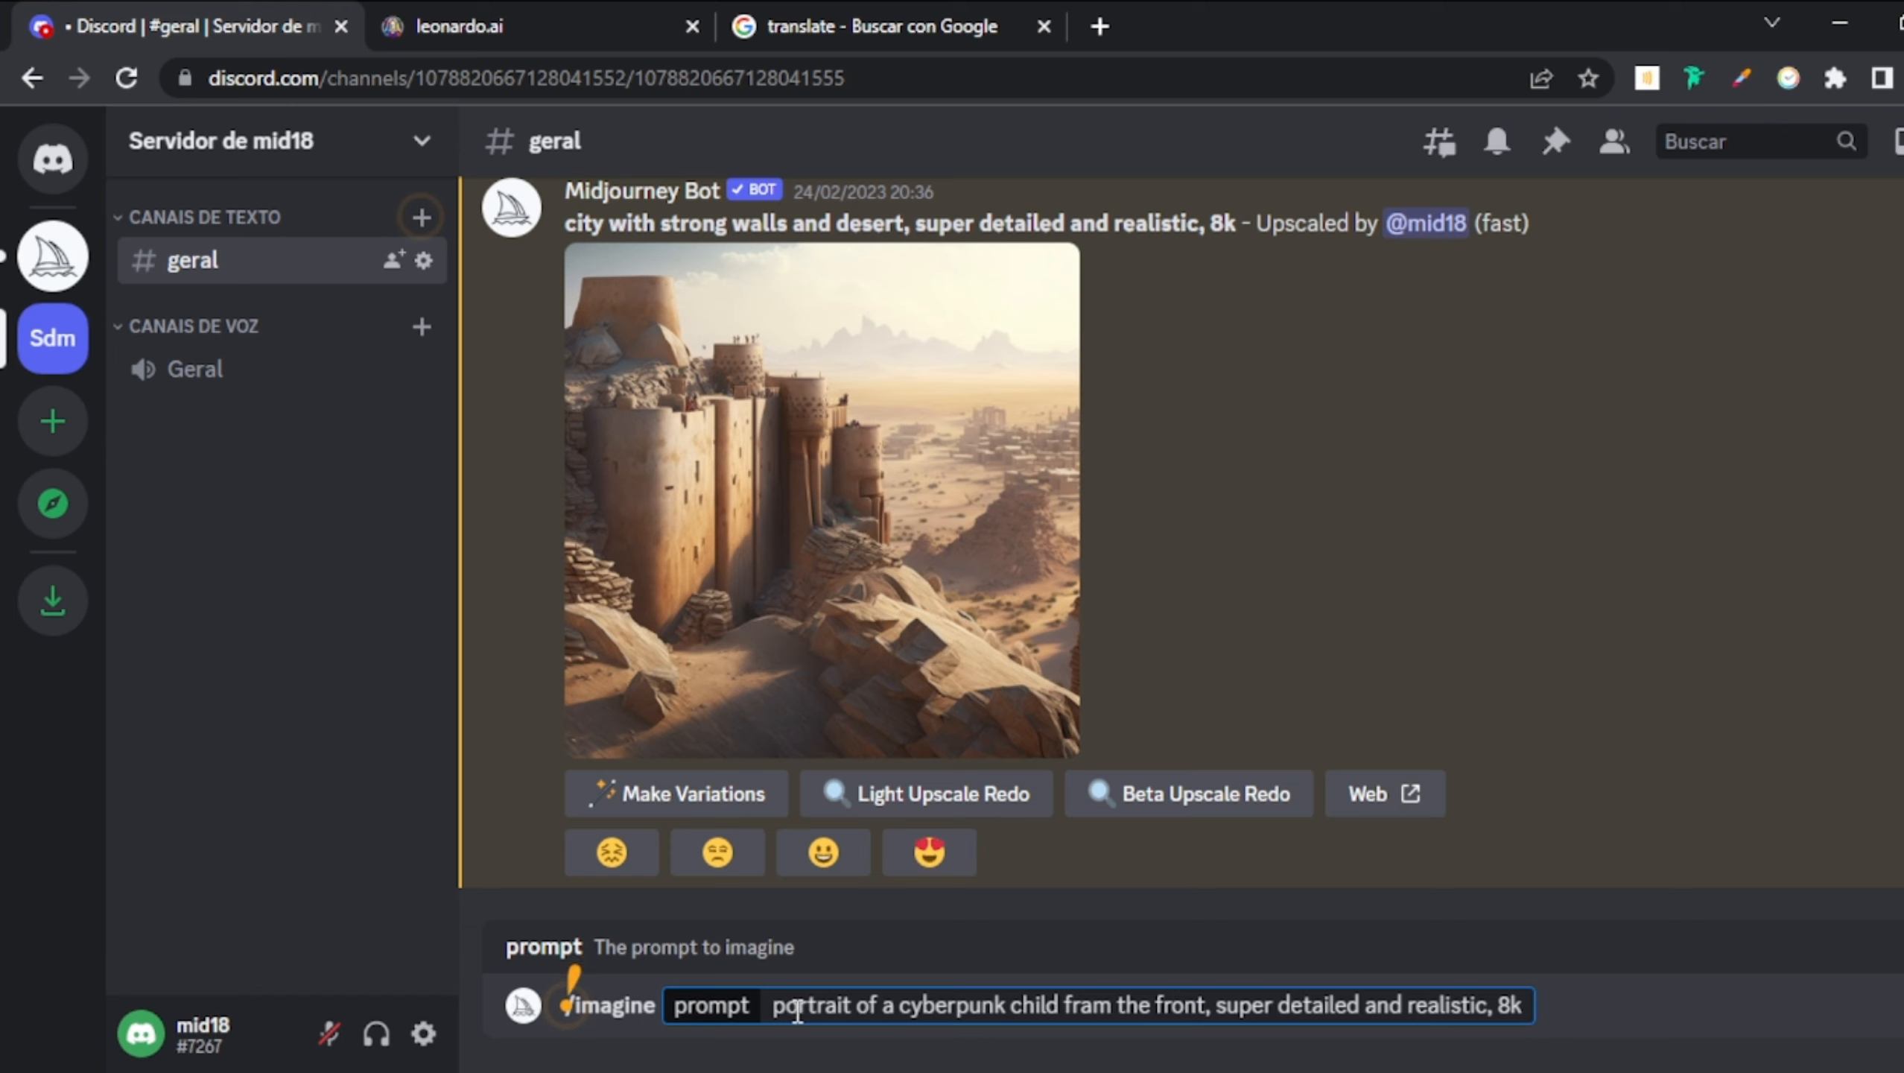
# - Copy the full prompt text and submit the /imagine command to Midjourney
pyautogui.hotkey('ctrl', 'a')
pyautogui.click(877, 1004)
pyautogui.moveTo(1524, 1004); pyautogui.dragTo(765, 986)
pyautogui.hotkey('ctrl', 'c')
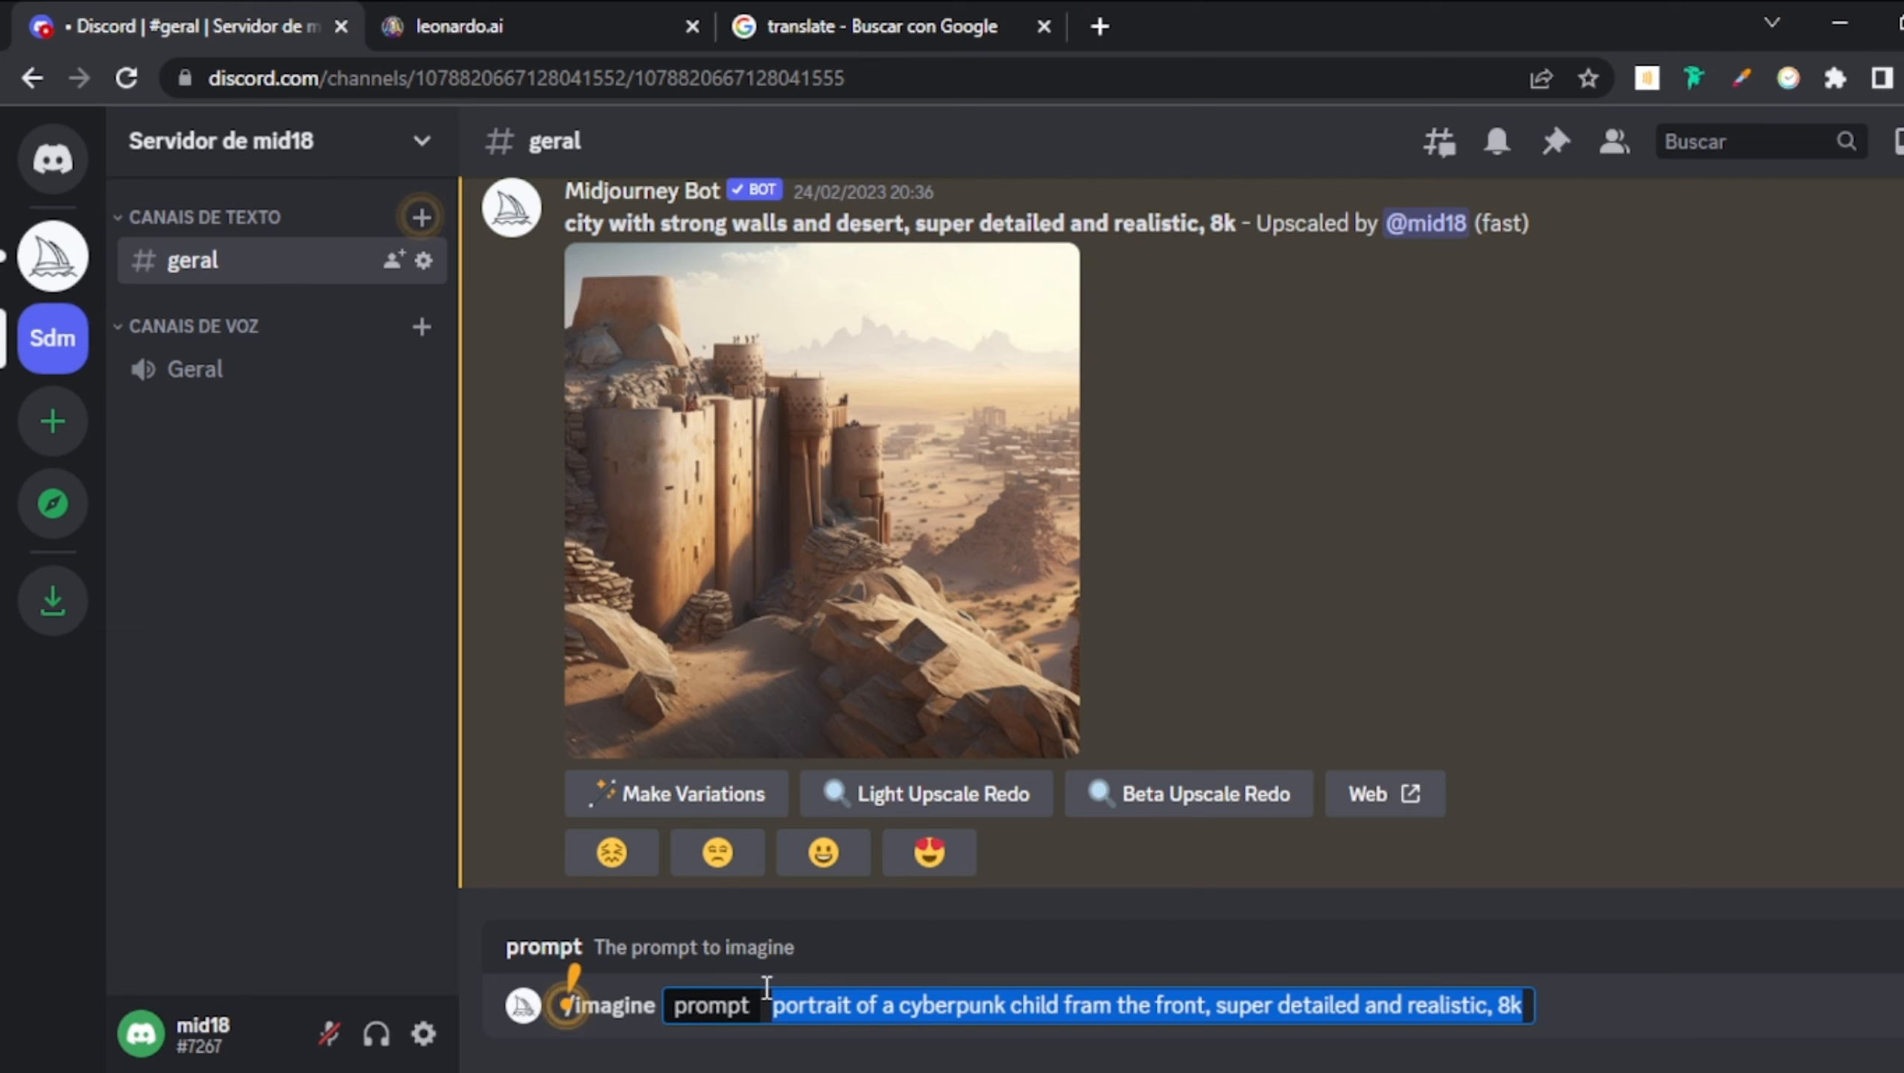
pyautogui.click(1524, 1015)
pyautogui.press('Return')
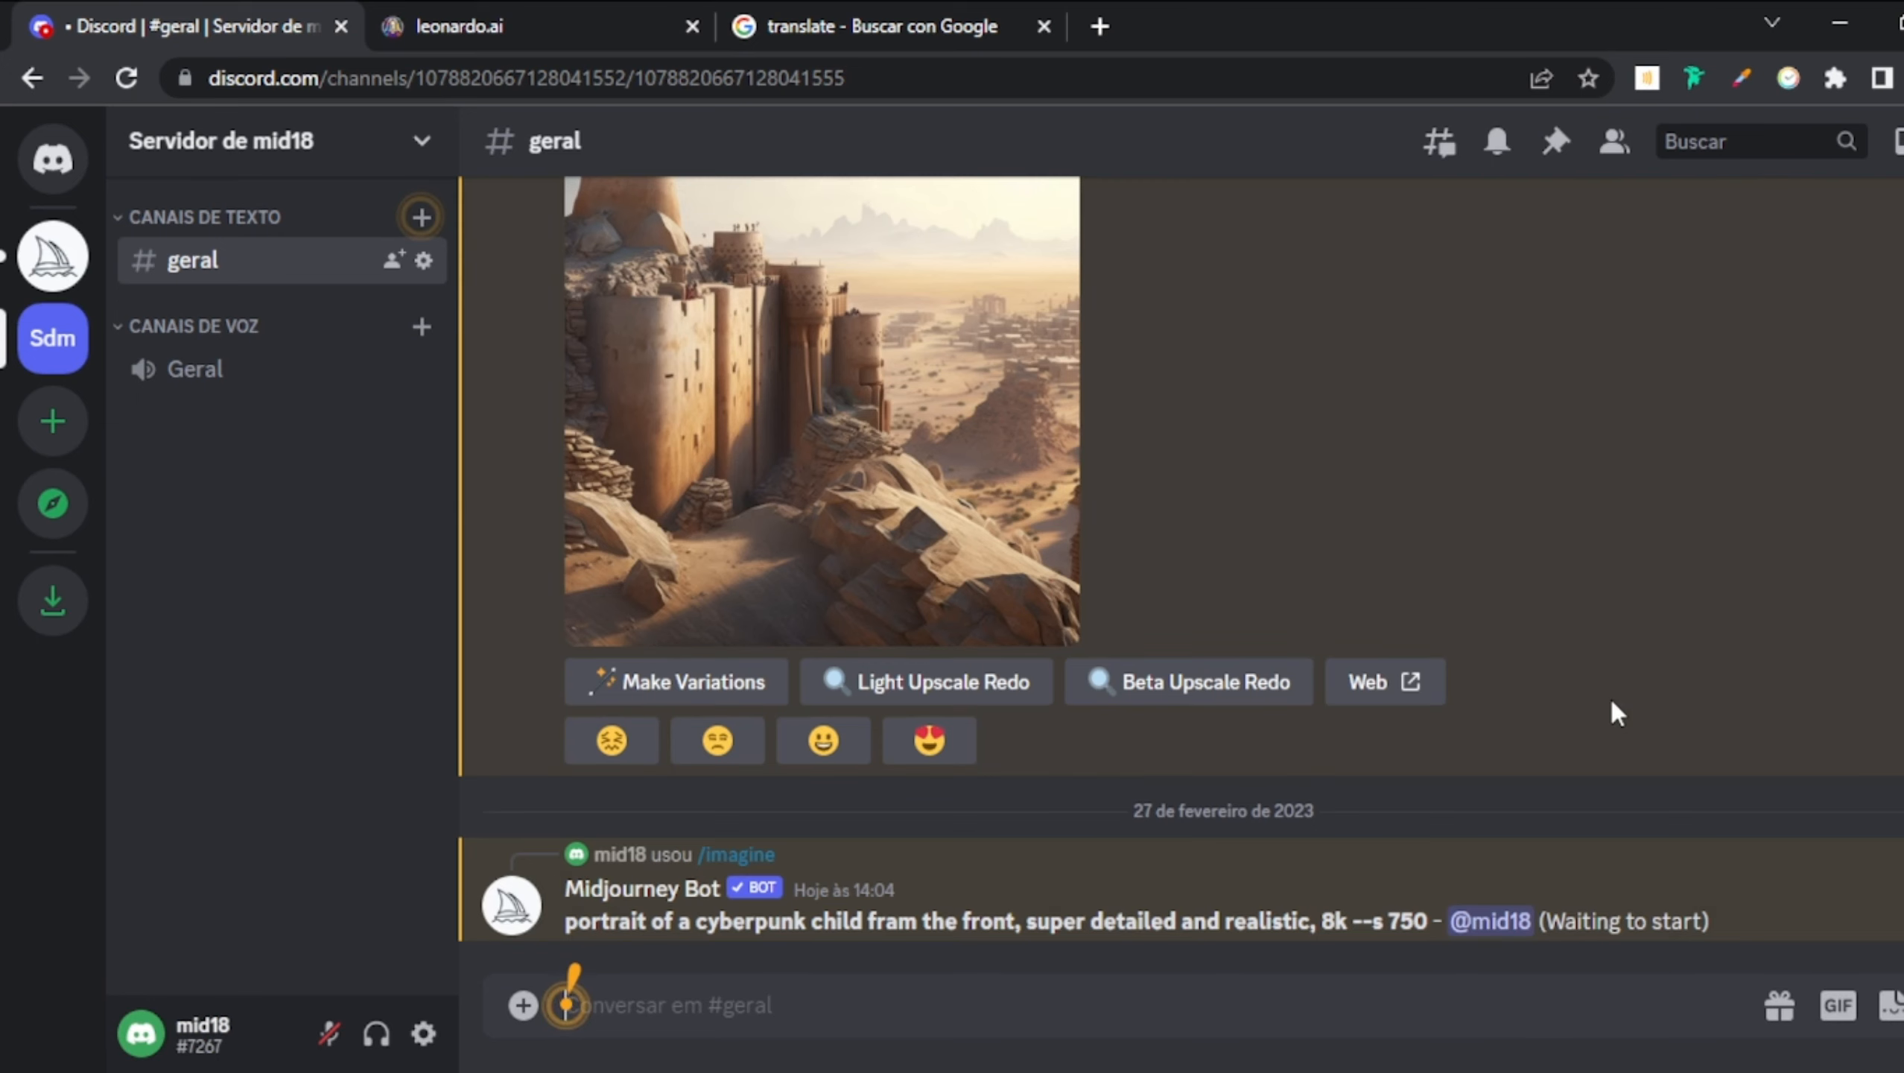
# - Switch to Leonardo.Ai and paste the copied cyberpunk child prompt into the AI Generation Tool
pyautogui.click(437, 7)
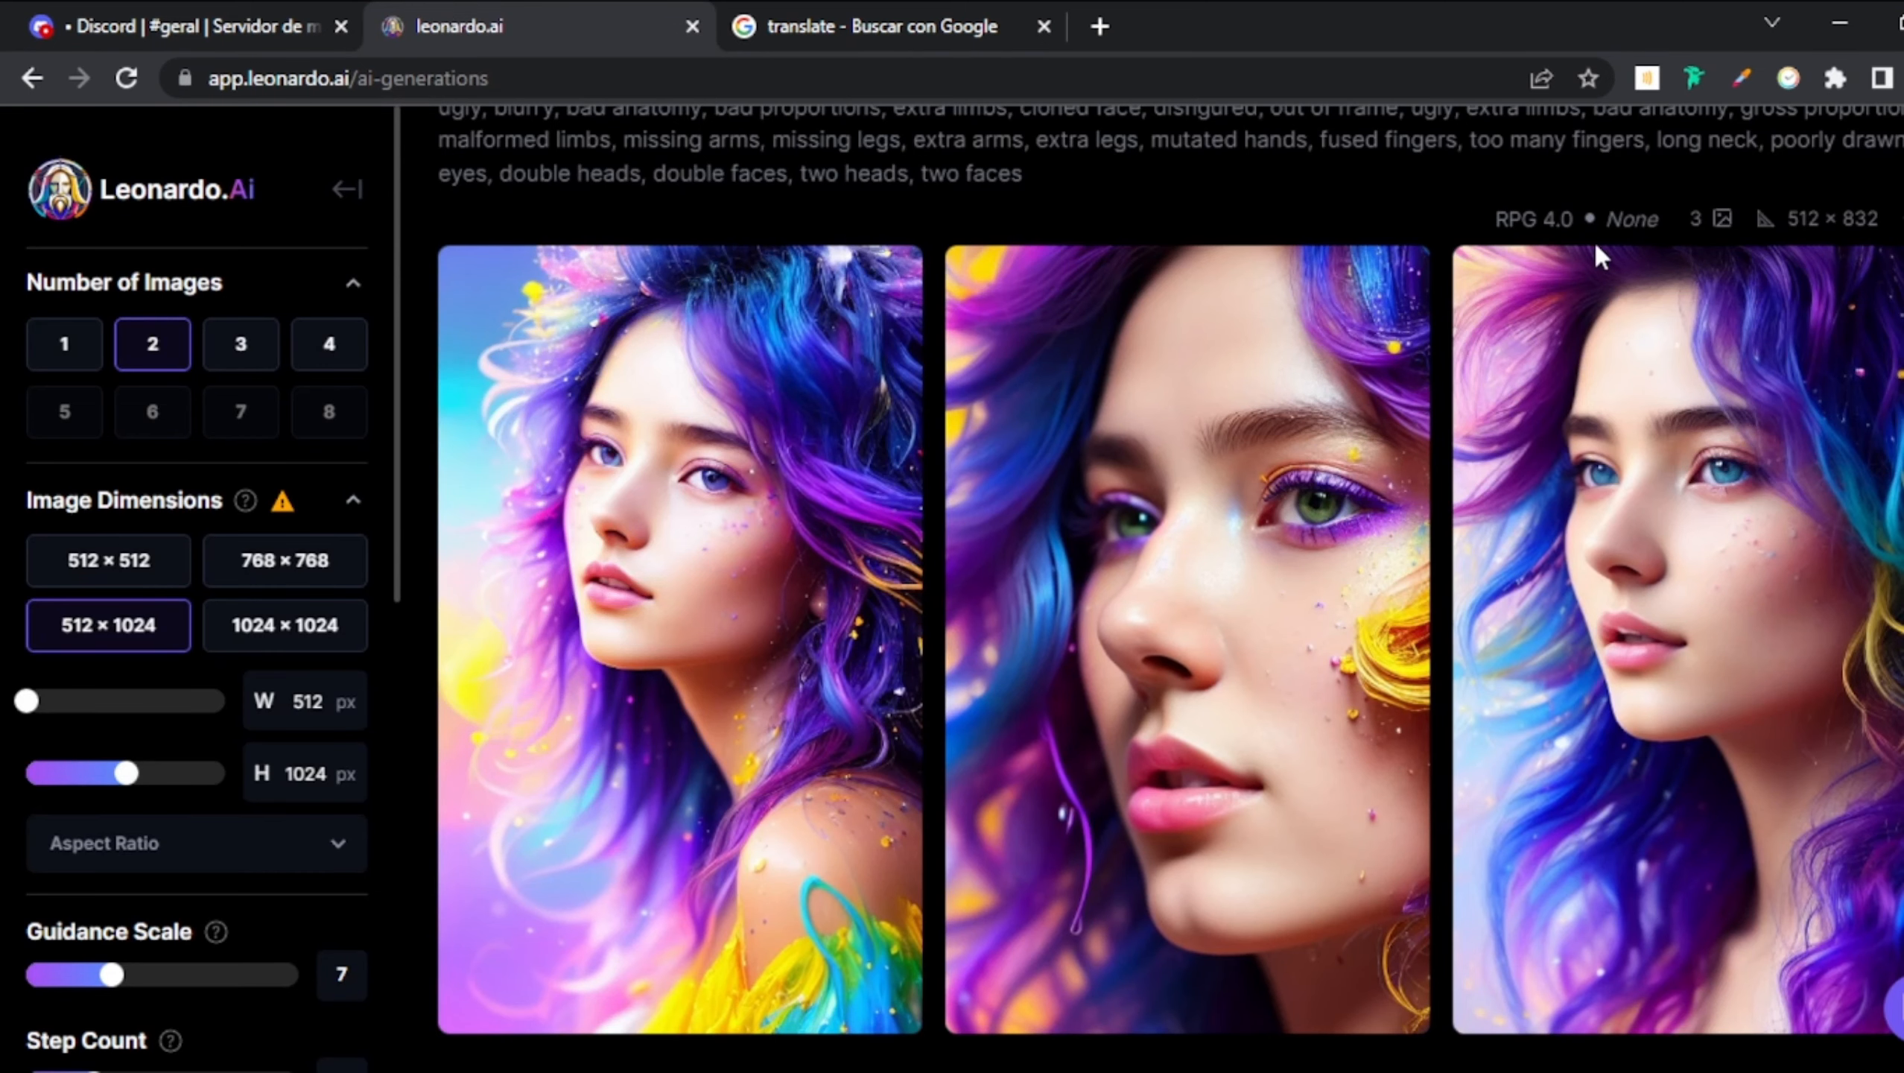
pyautogui.scroll(10, 1674, 601)
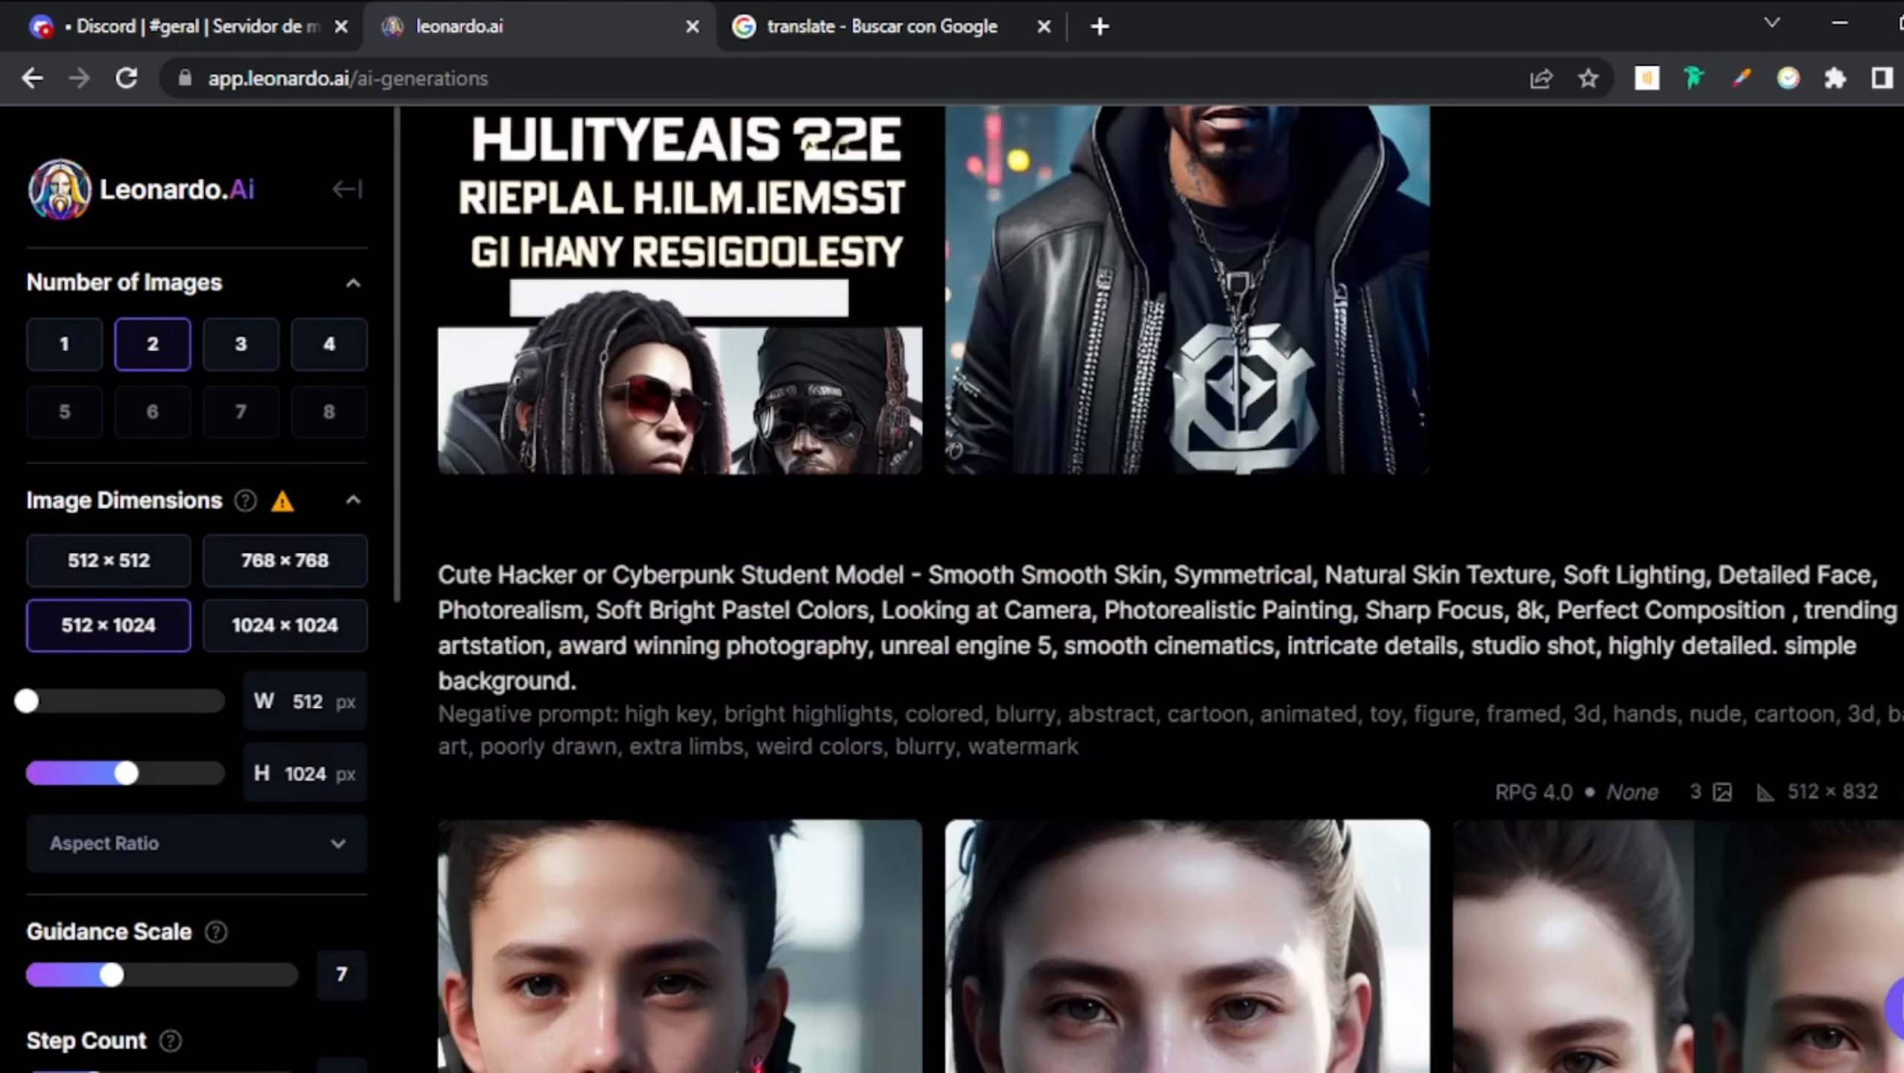
pyautogui.scroll(10, 1164, 586)
pyautogui.click(943, 286)
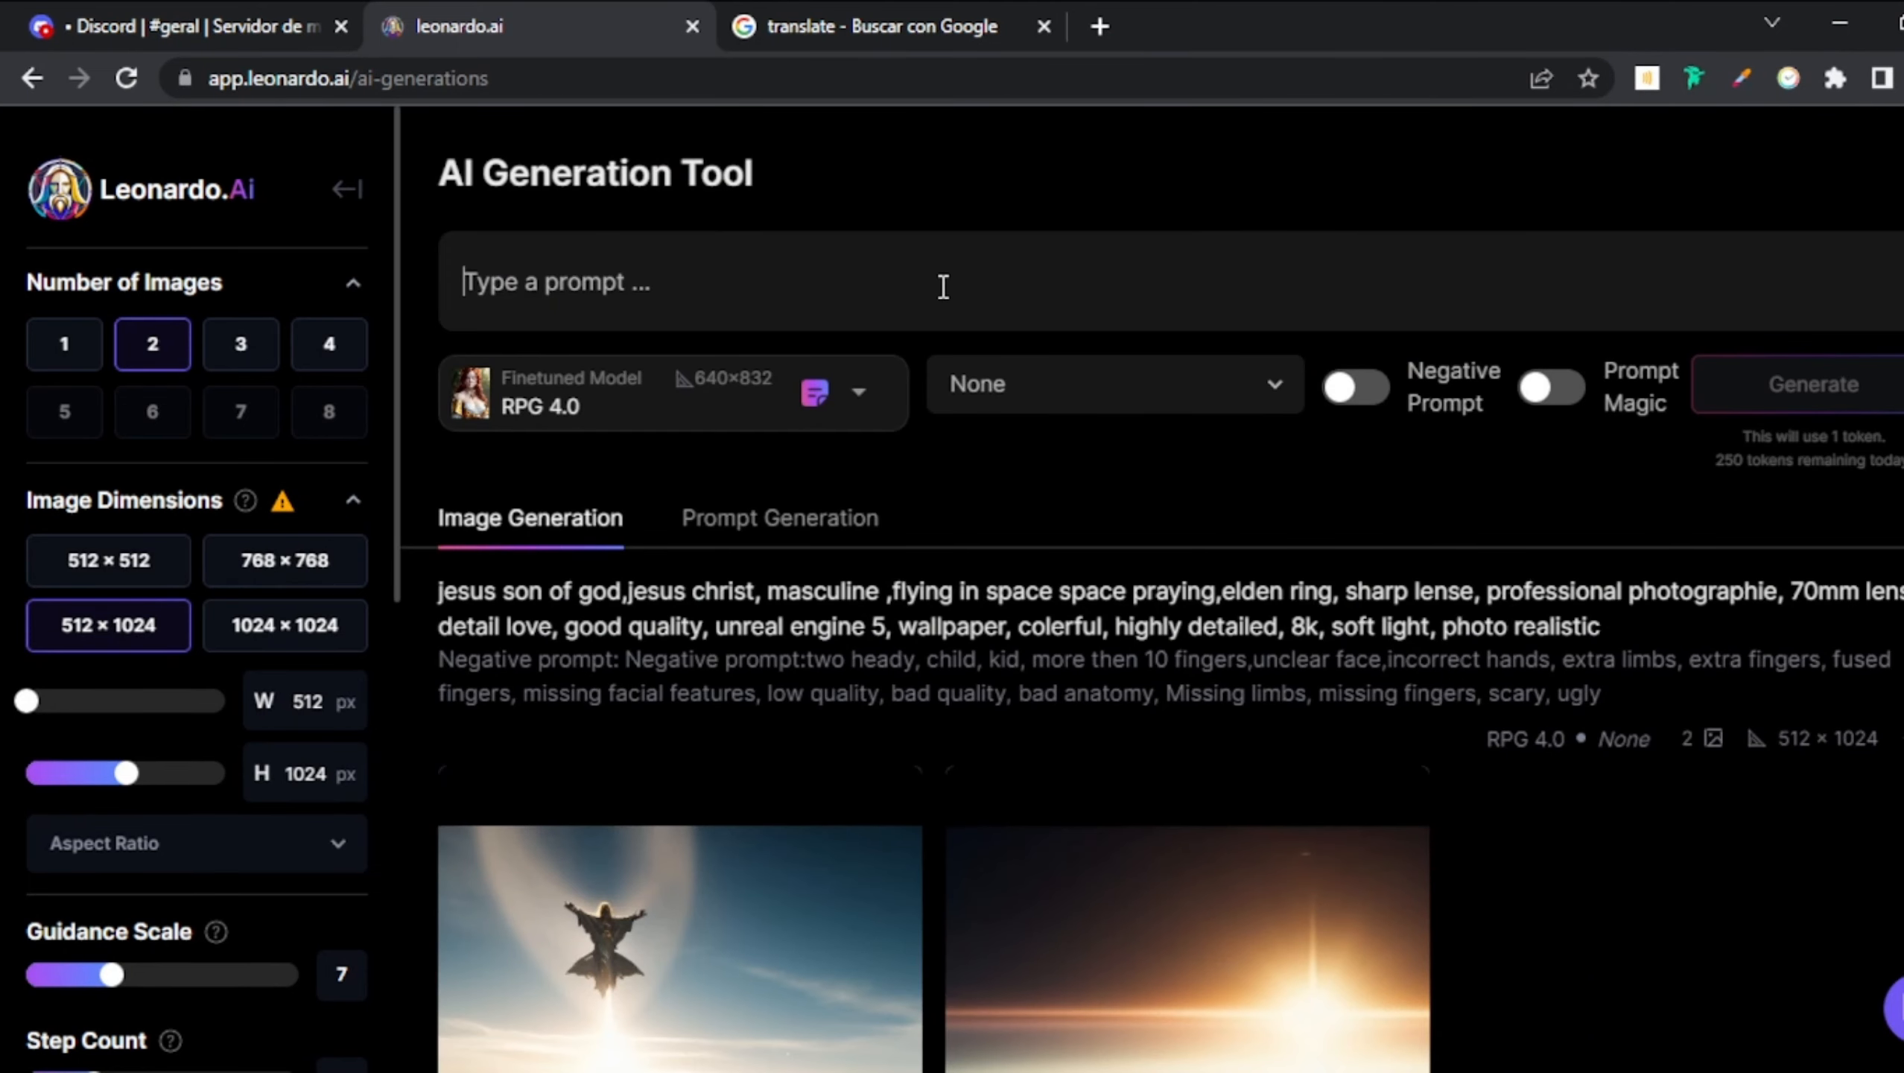
pyautogui.hotkey('ctrl', 'v')
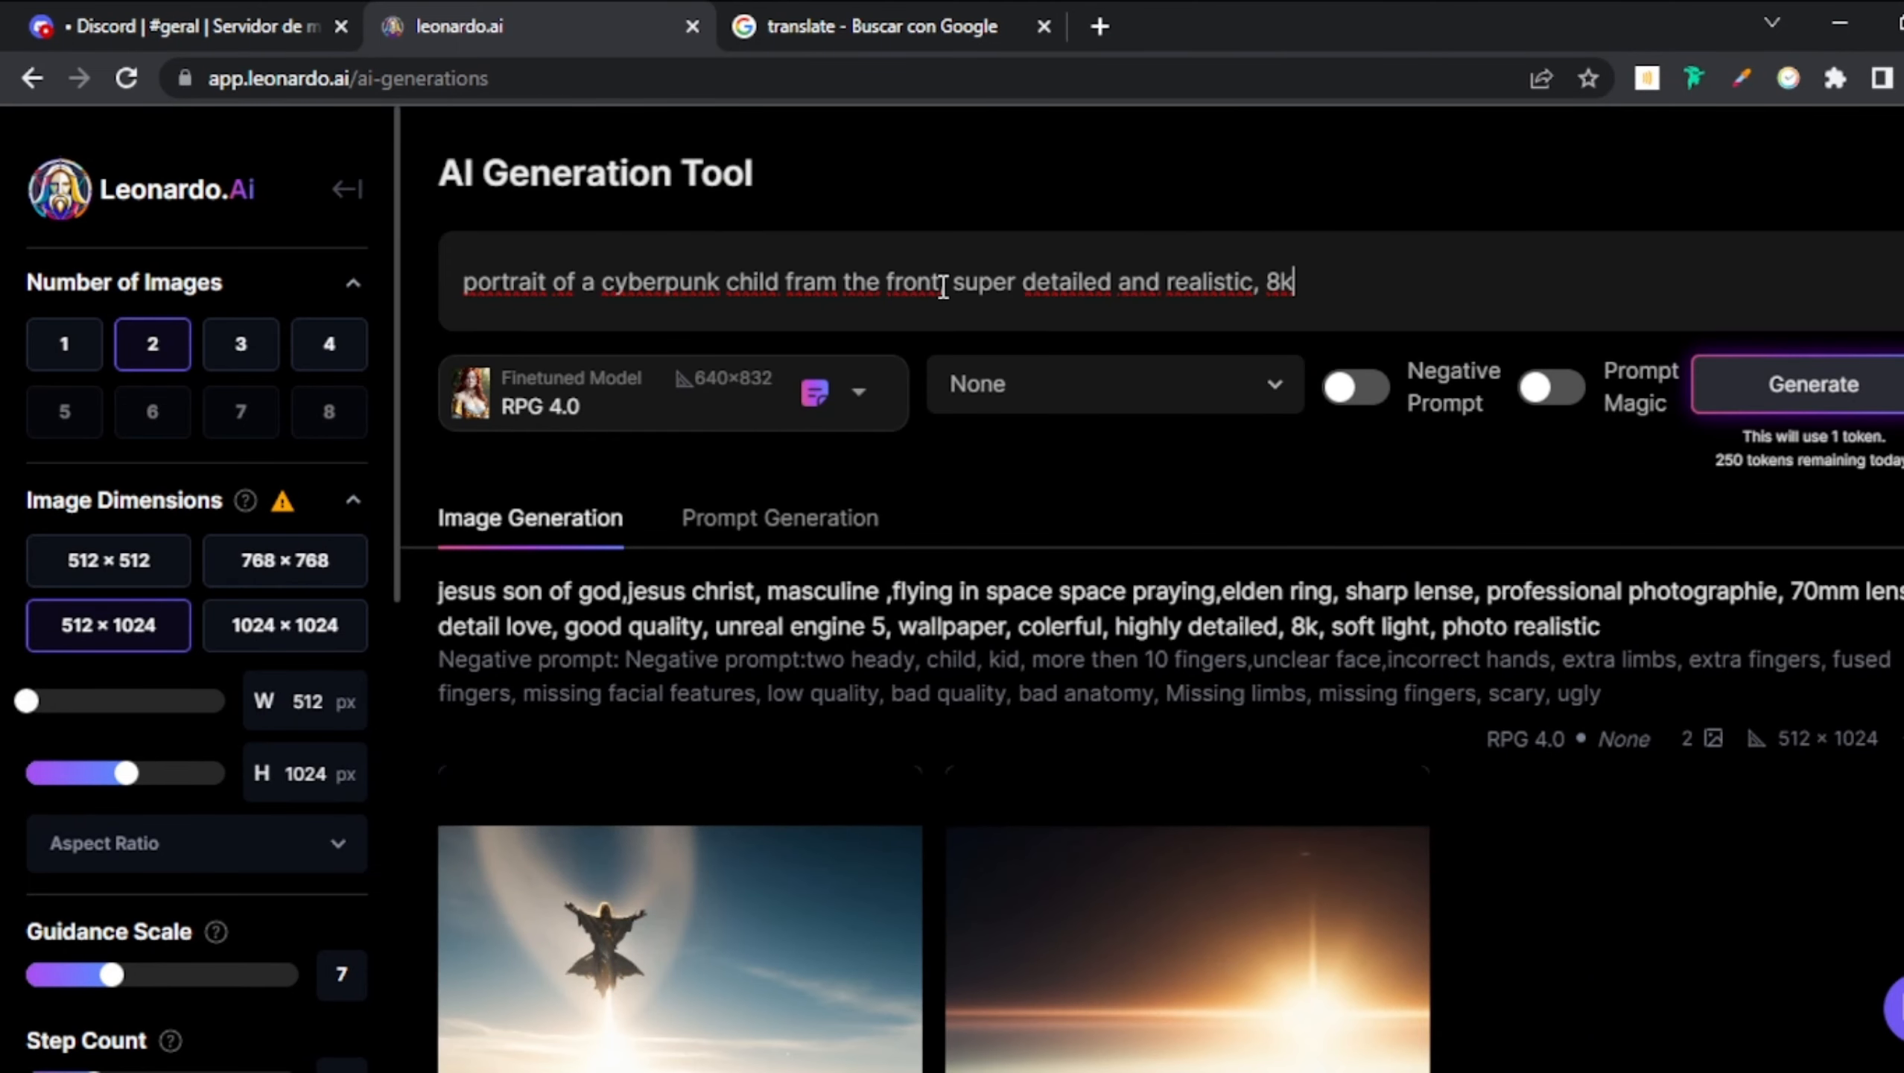
# - Switch back to Discord and run the Midjourney /settings command in the geral channel
pyautogui.click(268, 15)
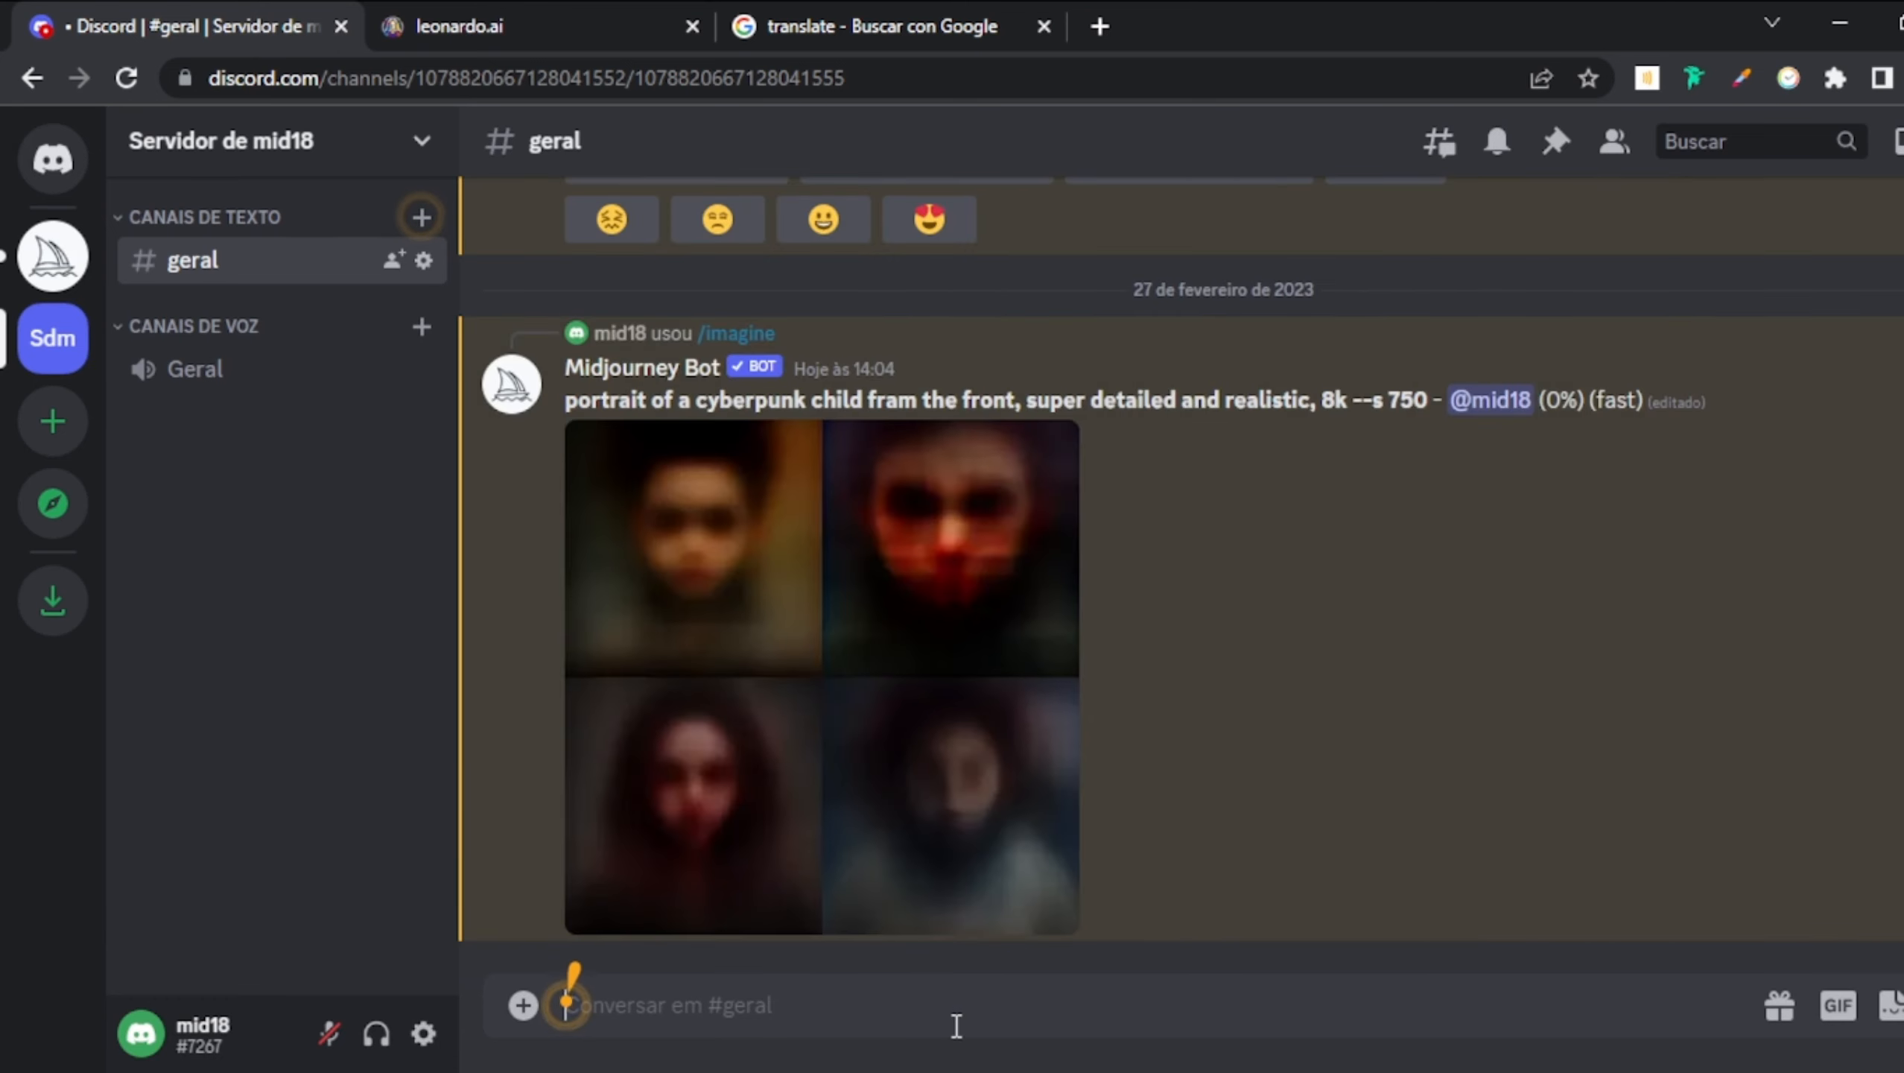
pyautogui.write('/sett')
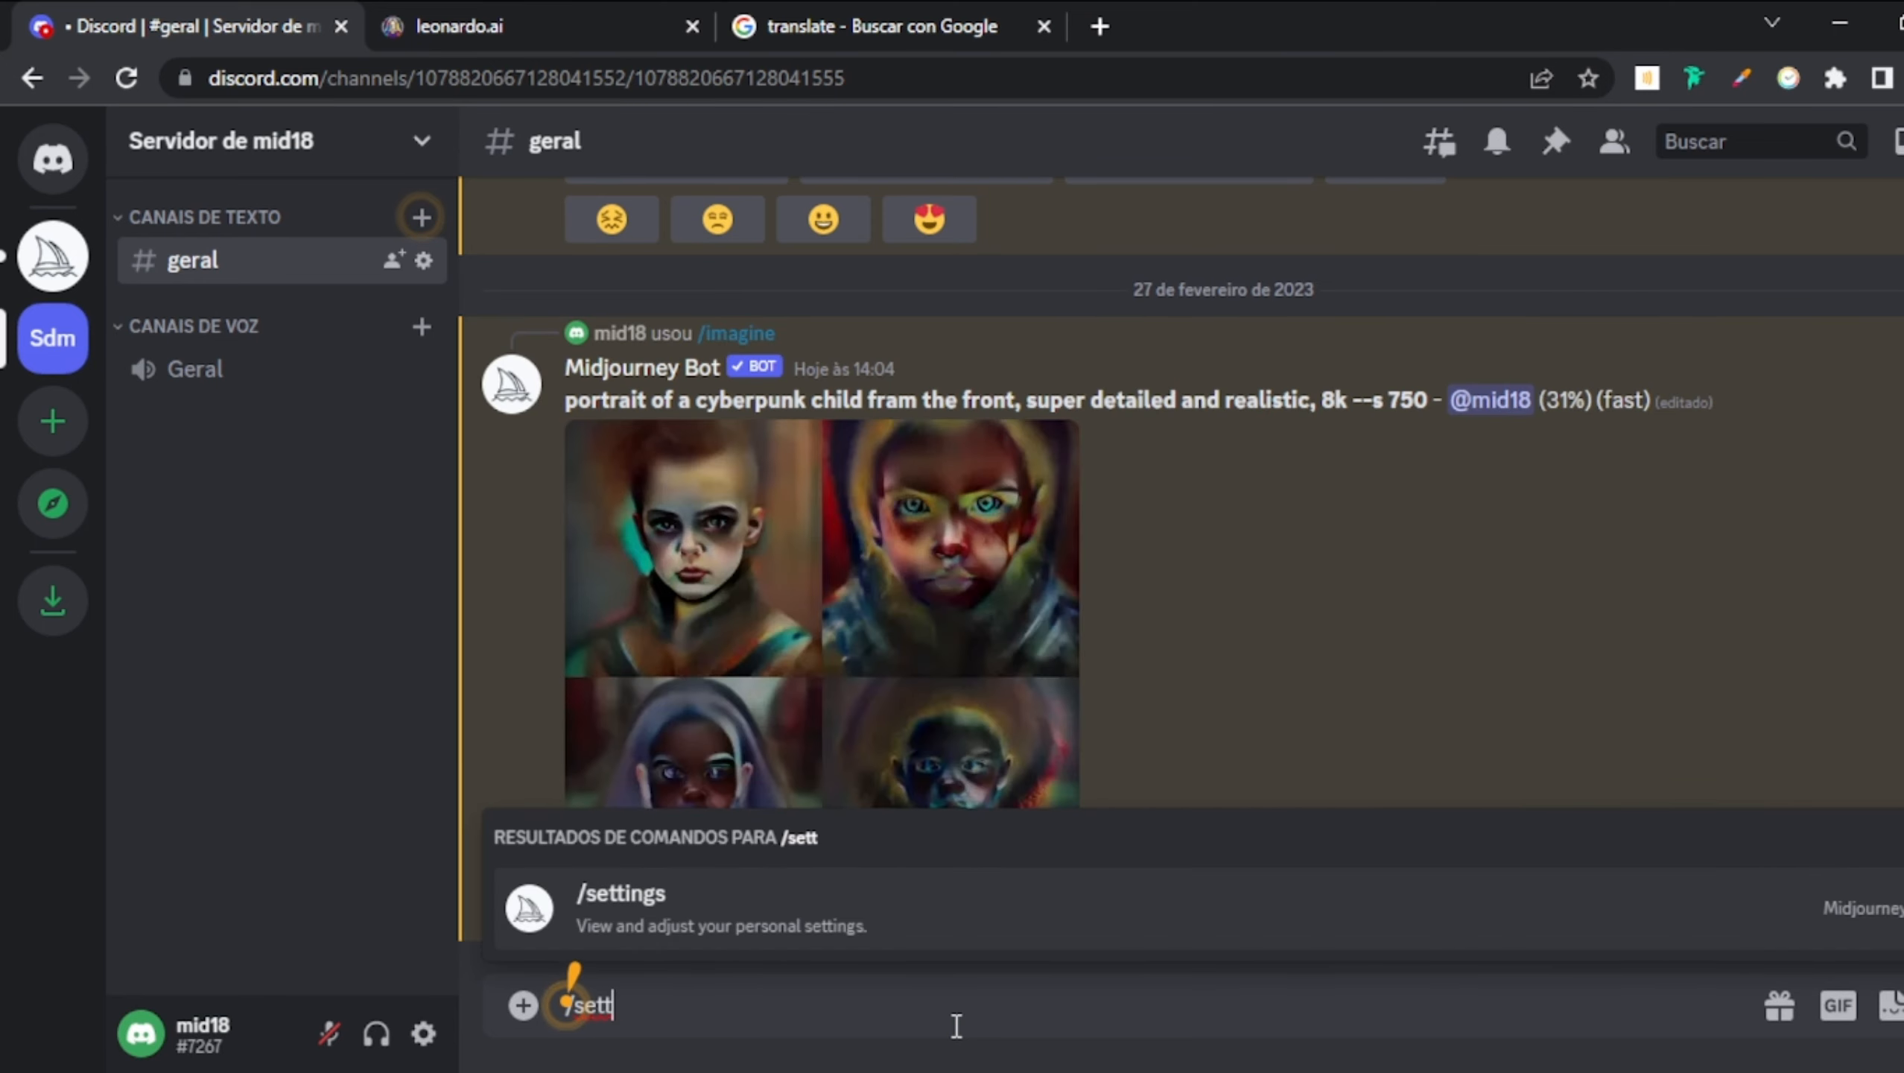
pyautogui.click(765, 931)
pyautogui.press('Return')
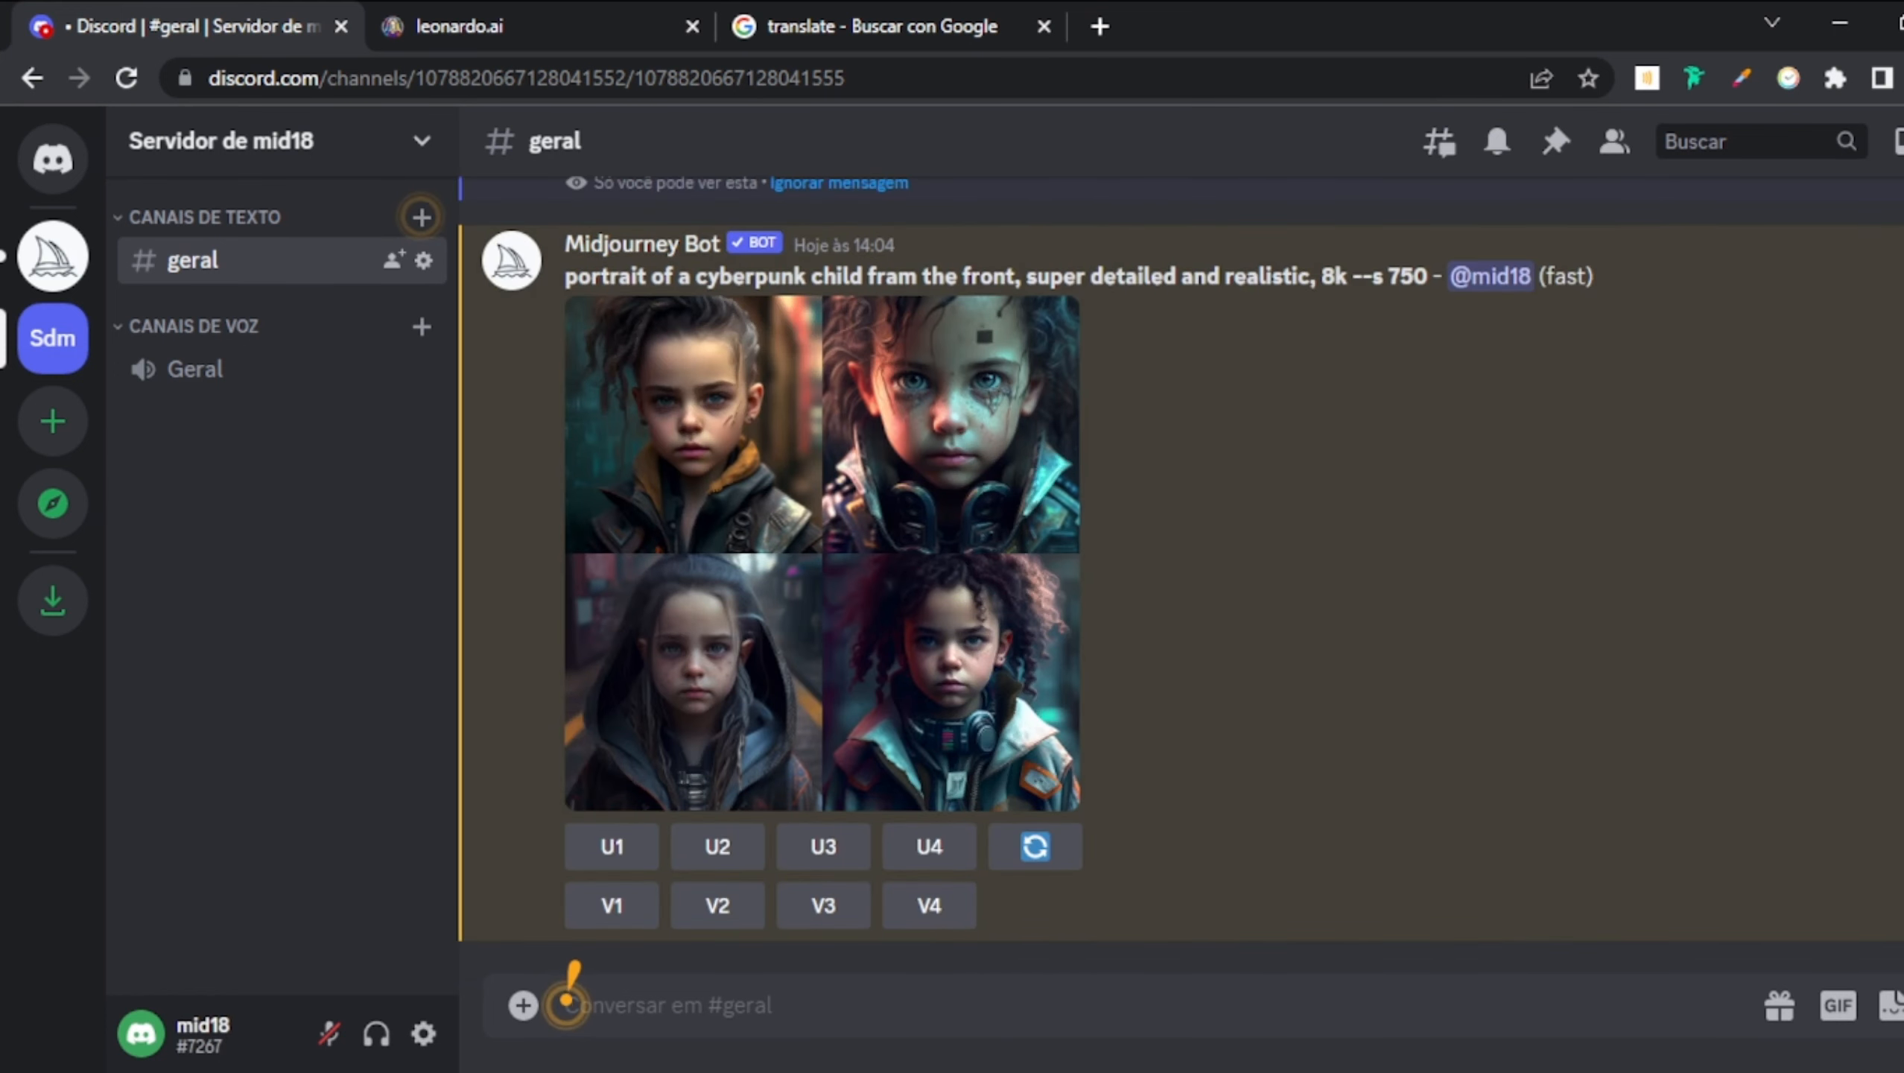
# - View the generated cyberpunk child image grid enlarged, comparing its four portraits, and close the preview
pyautogui.click(829, 596)
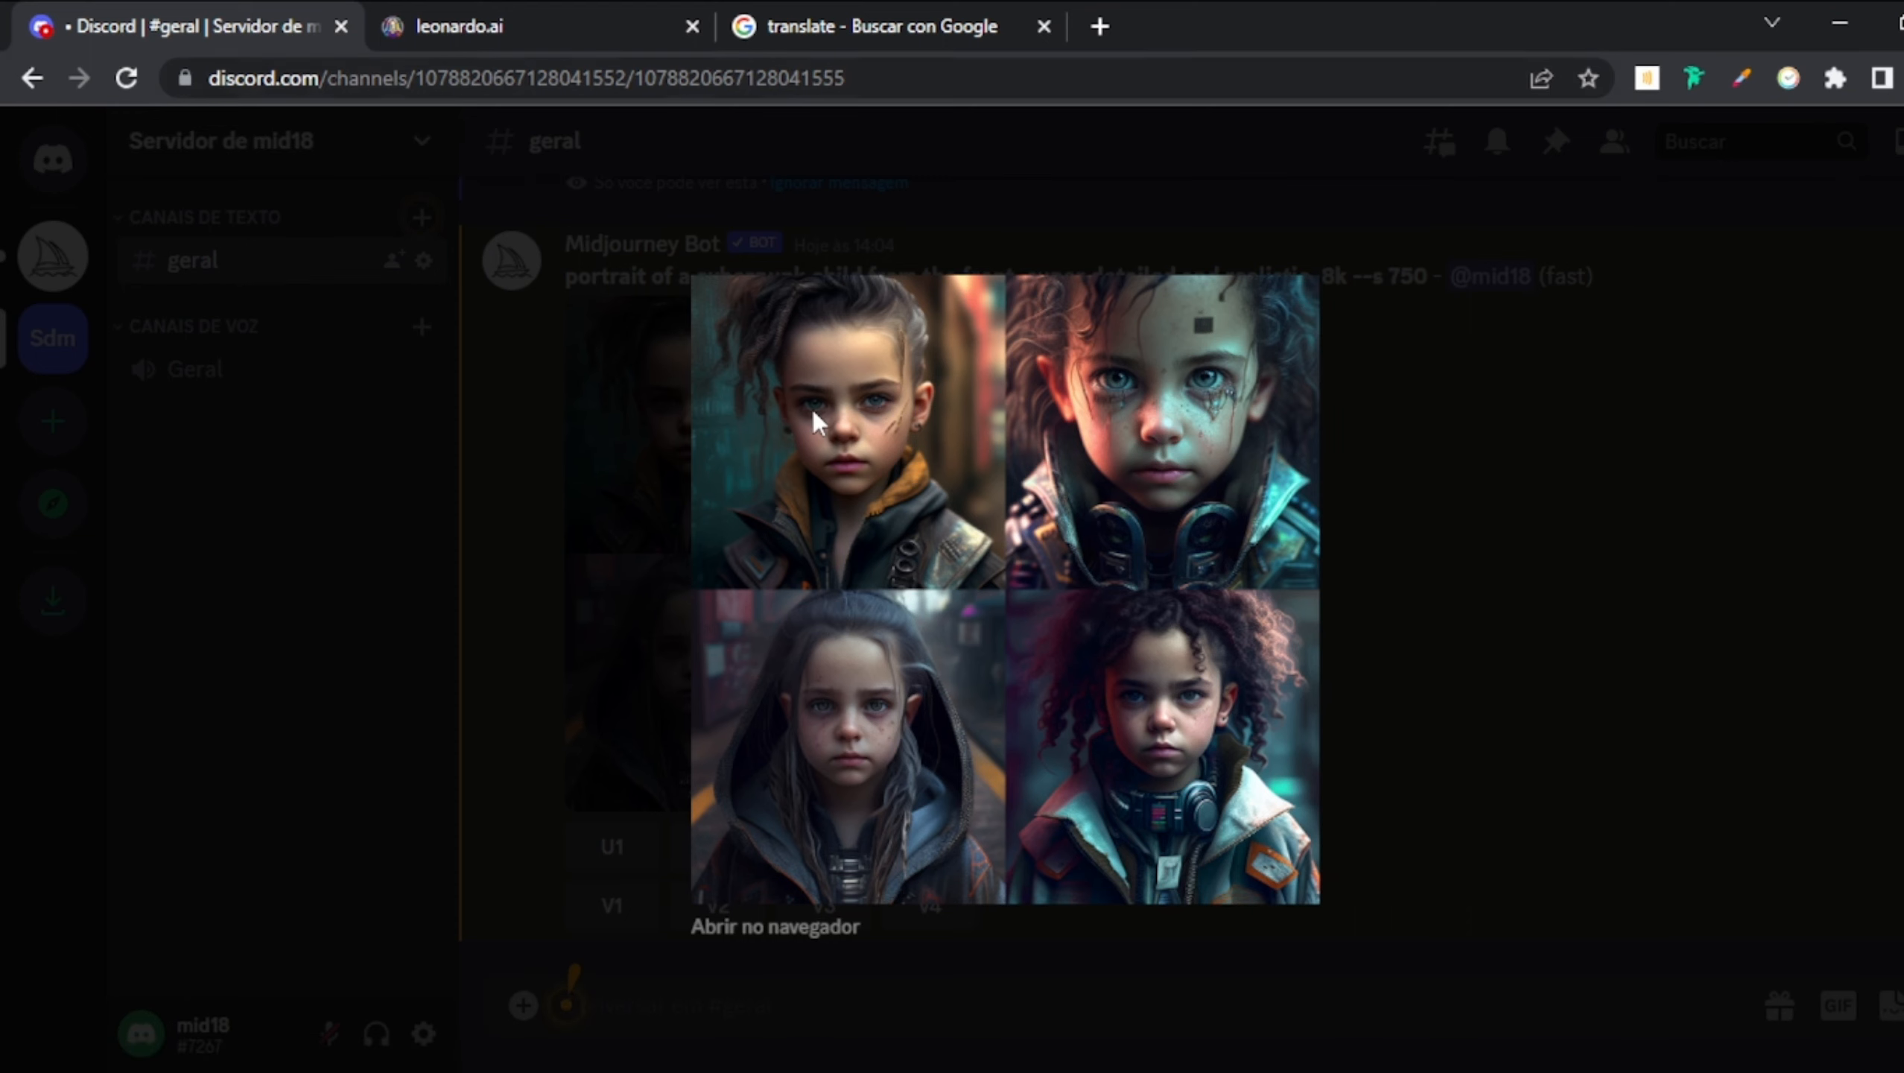
pyautogui.press('Escape')
# - Switch to Leonardo.Ai and configure the generation with Prompt Magic enabled, 4 images and 512 × 512 dimensions
pyautogui.click(549, 15)
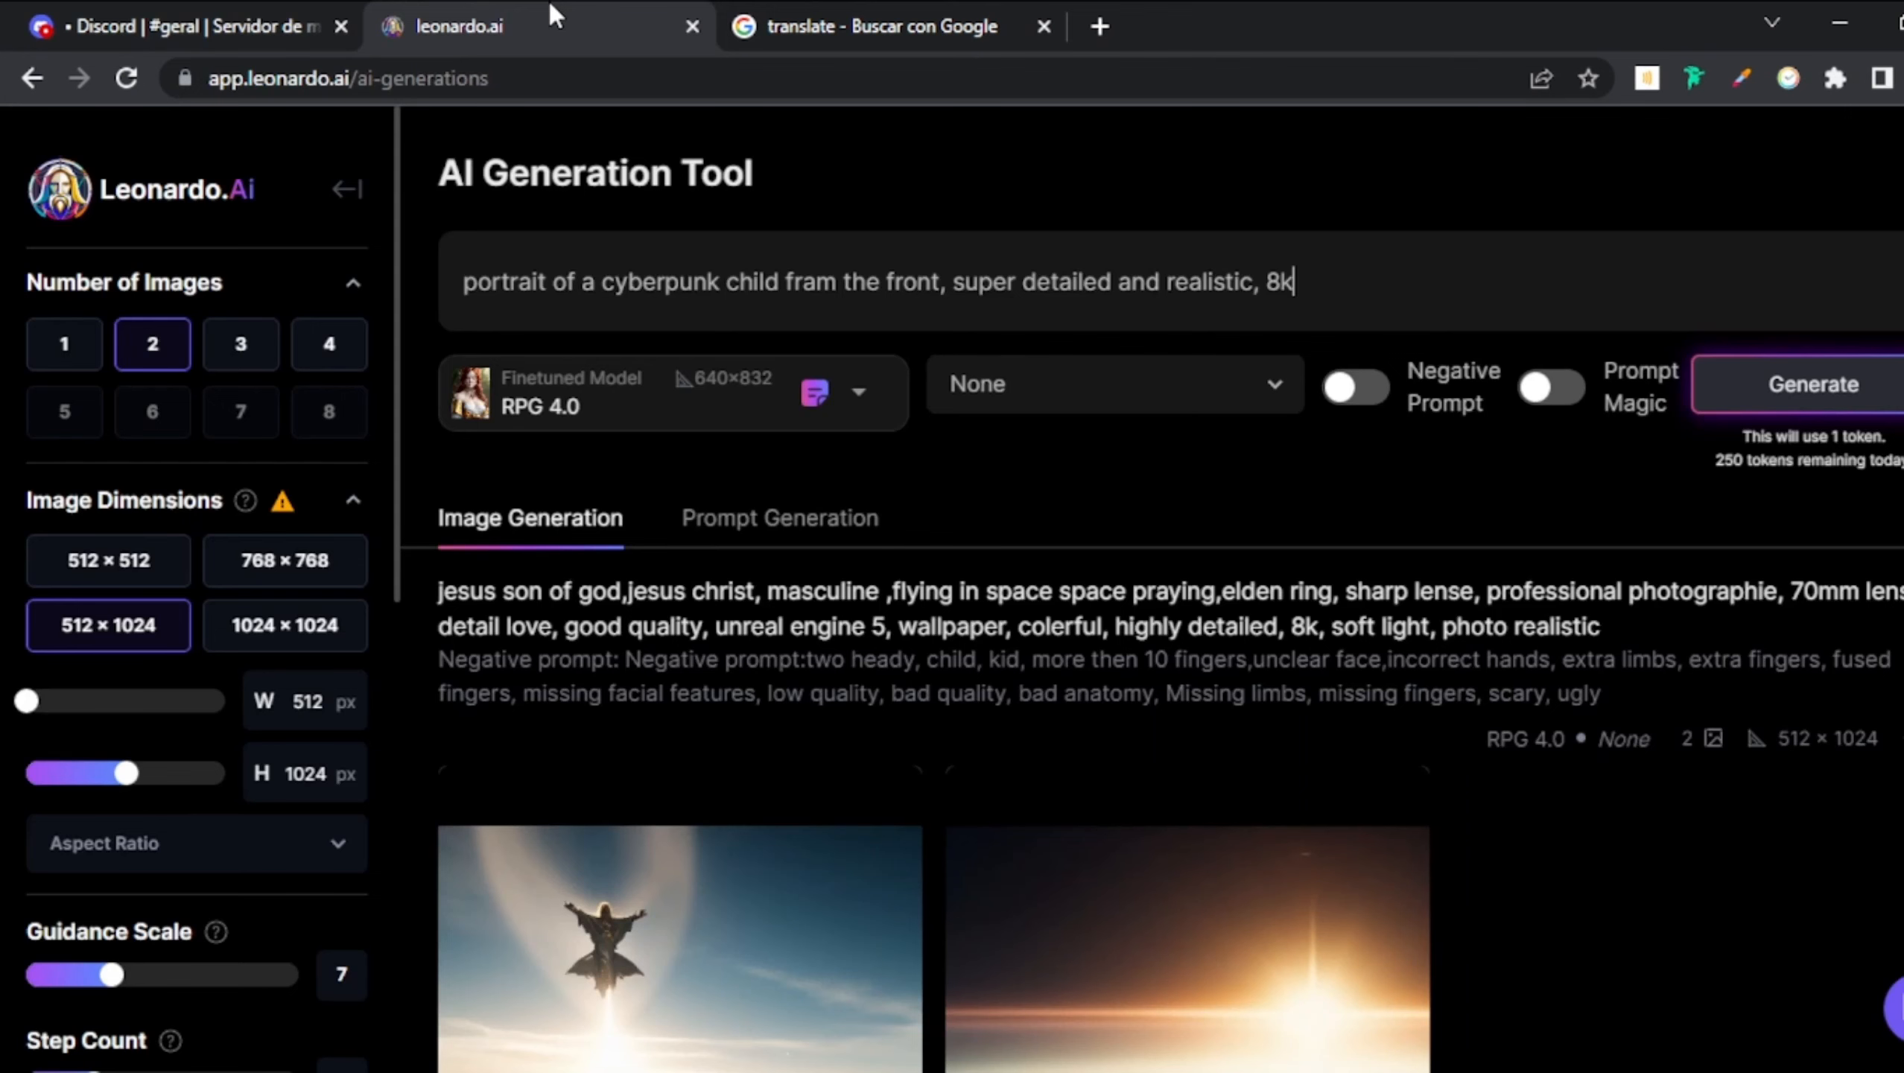
pyautogui.click(1327, 259)
pyautogui.click(1561, 392)
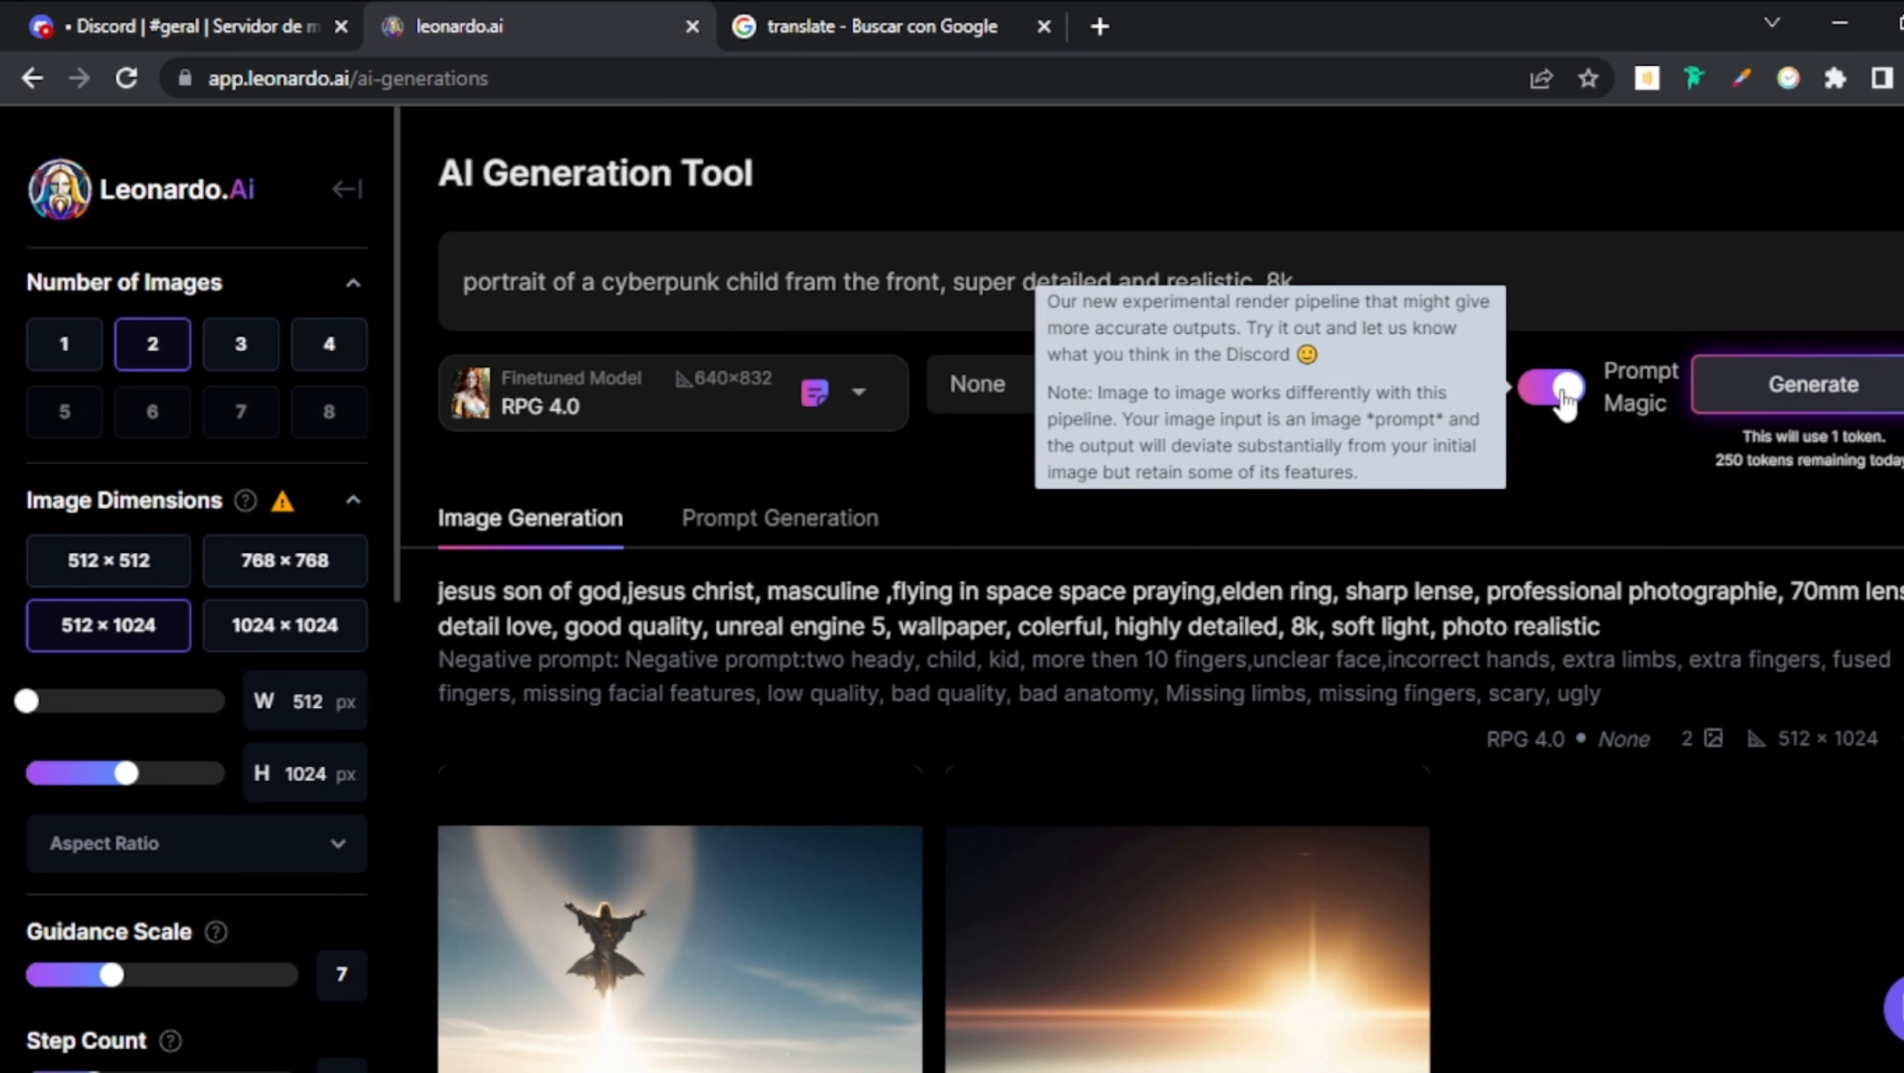
pyautogui.scroll(-1, 1386, 202)
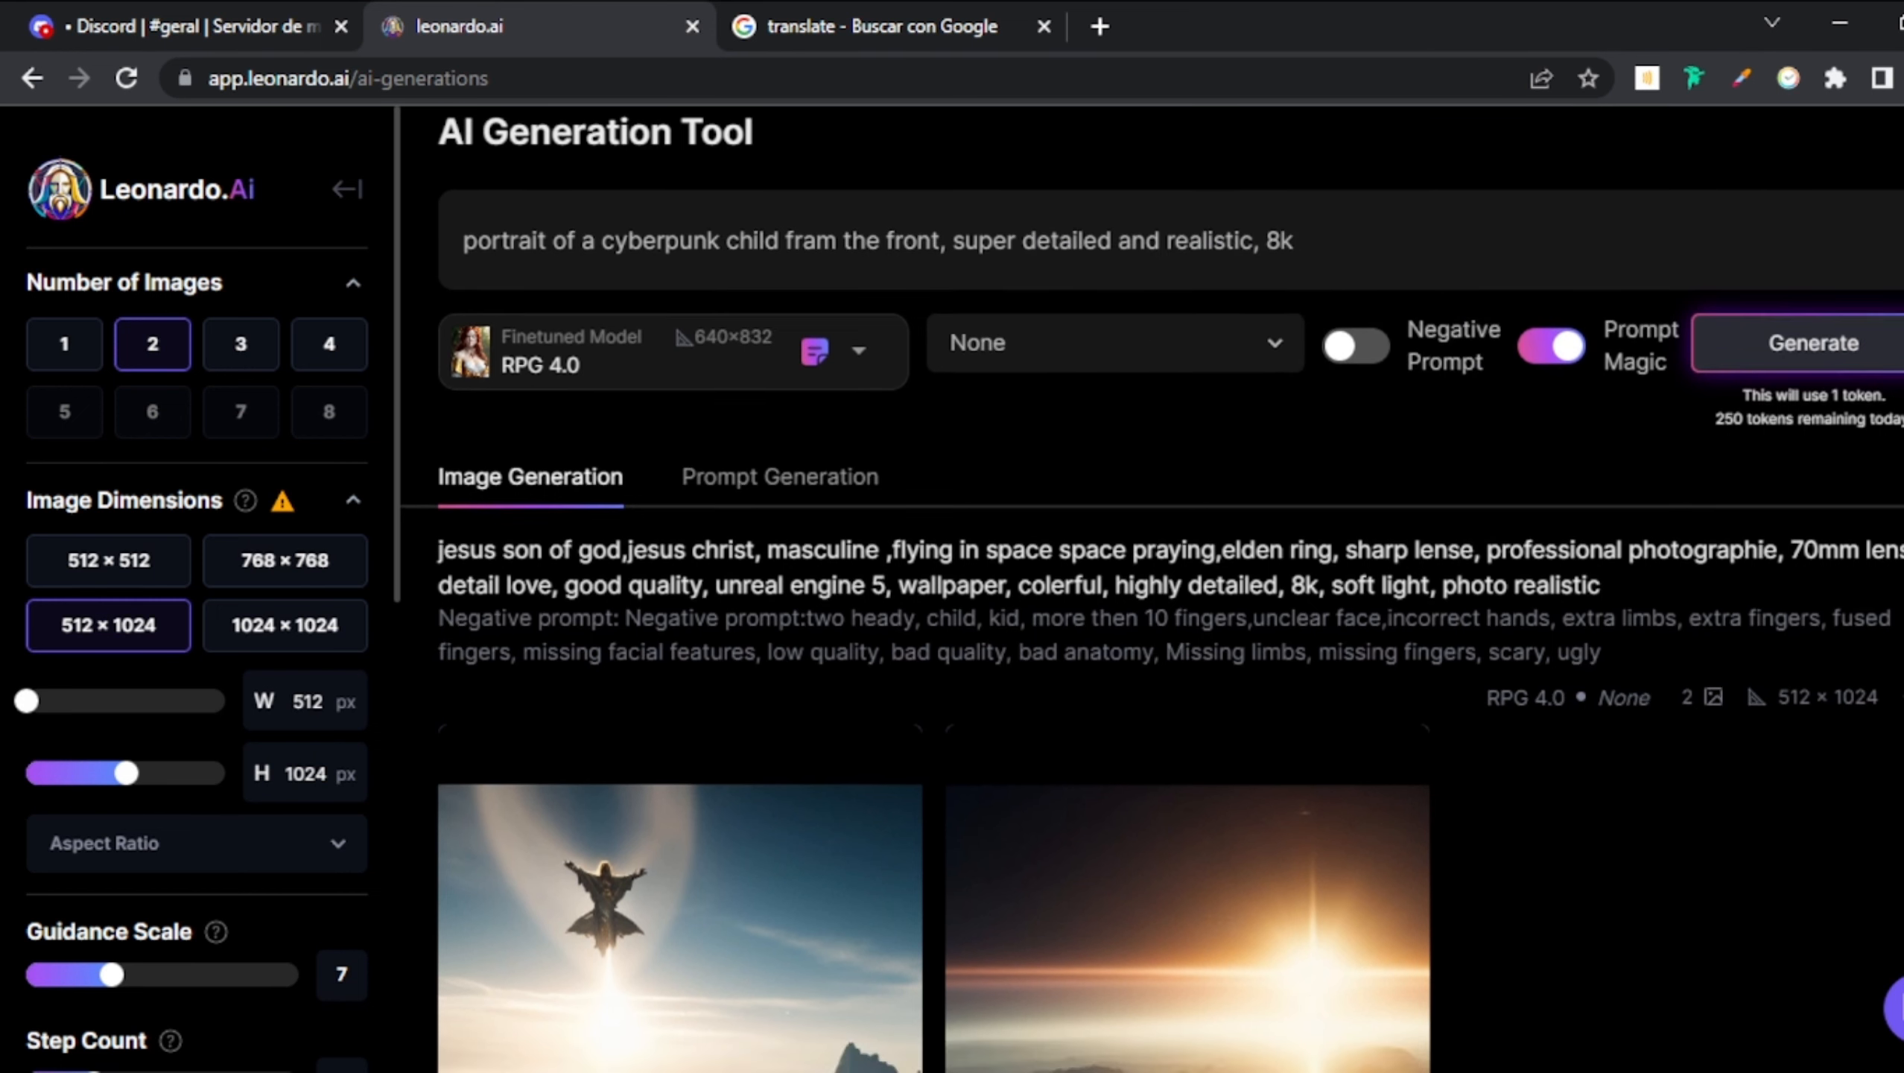
pyautogui.click(334, 353)
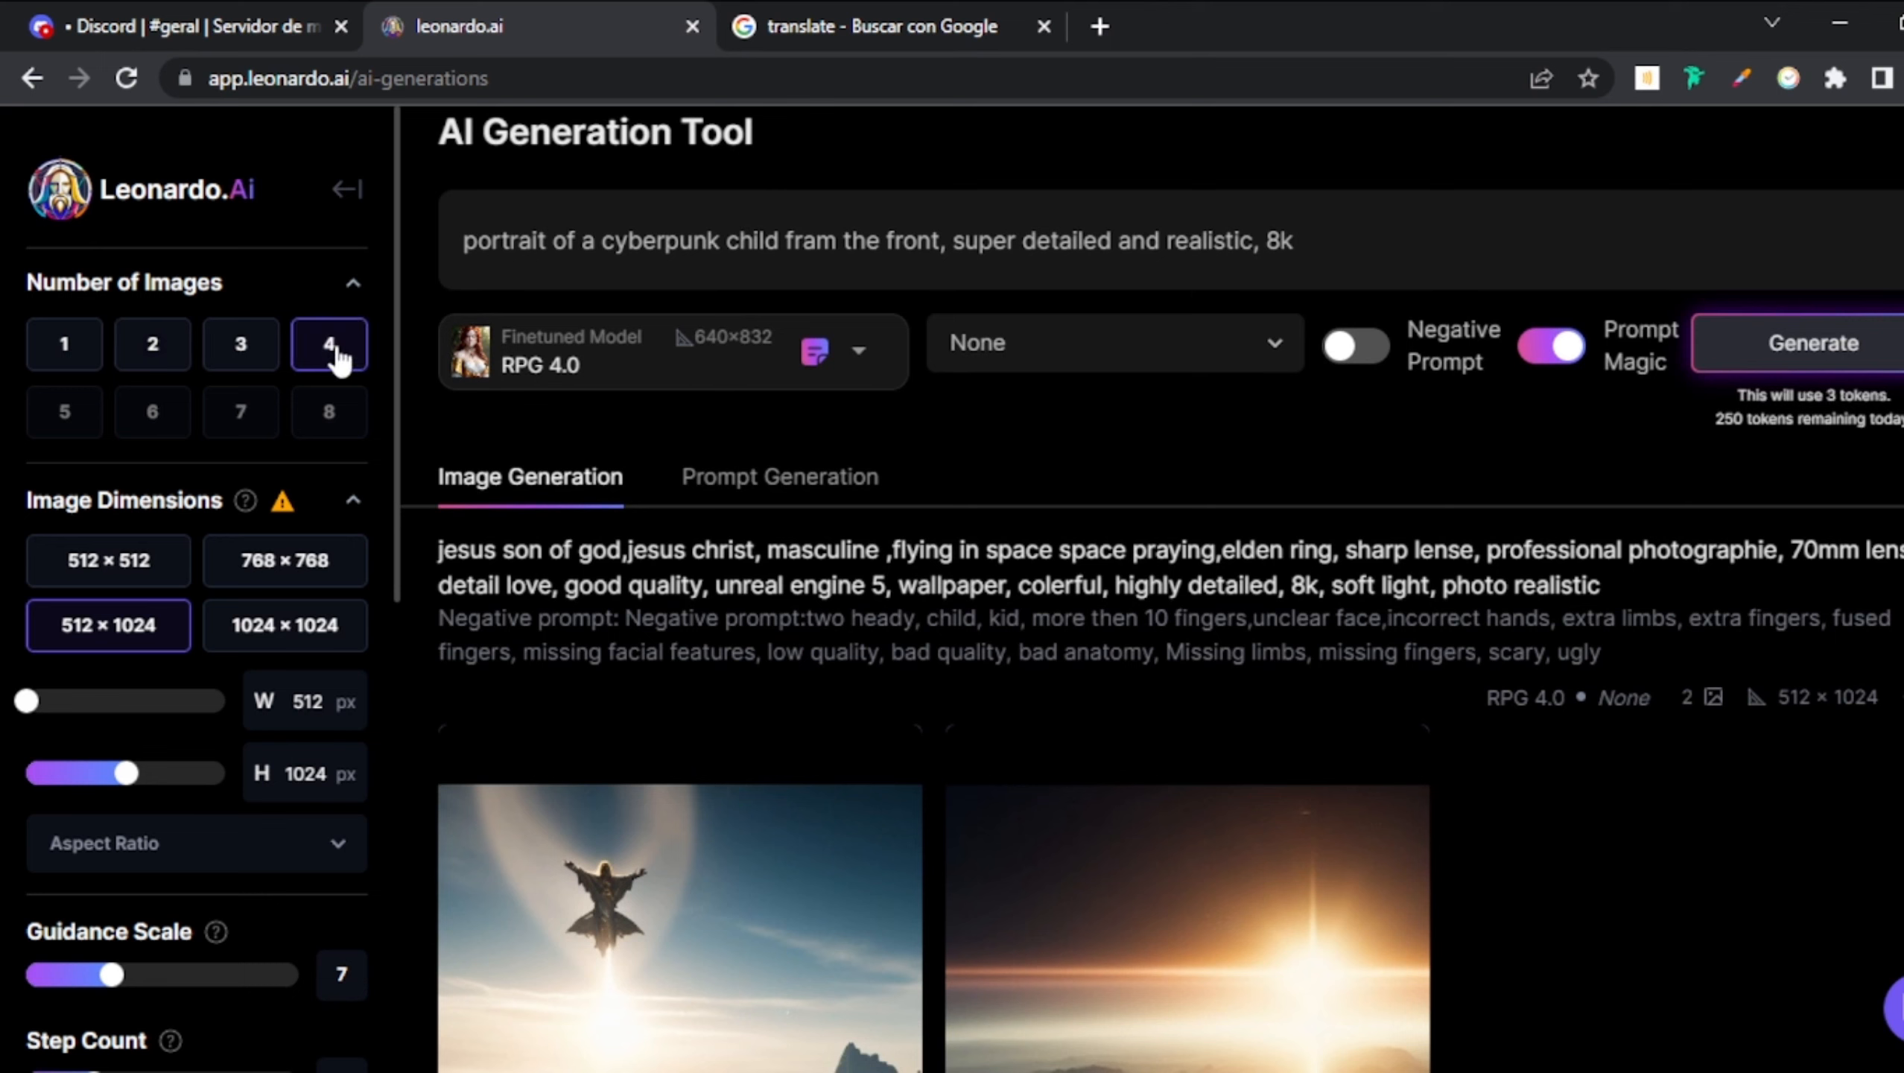
pyautogui.click(122, 579)
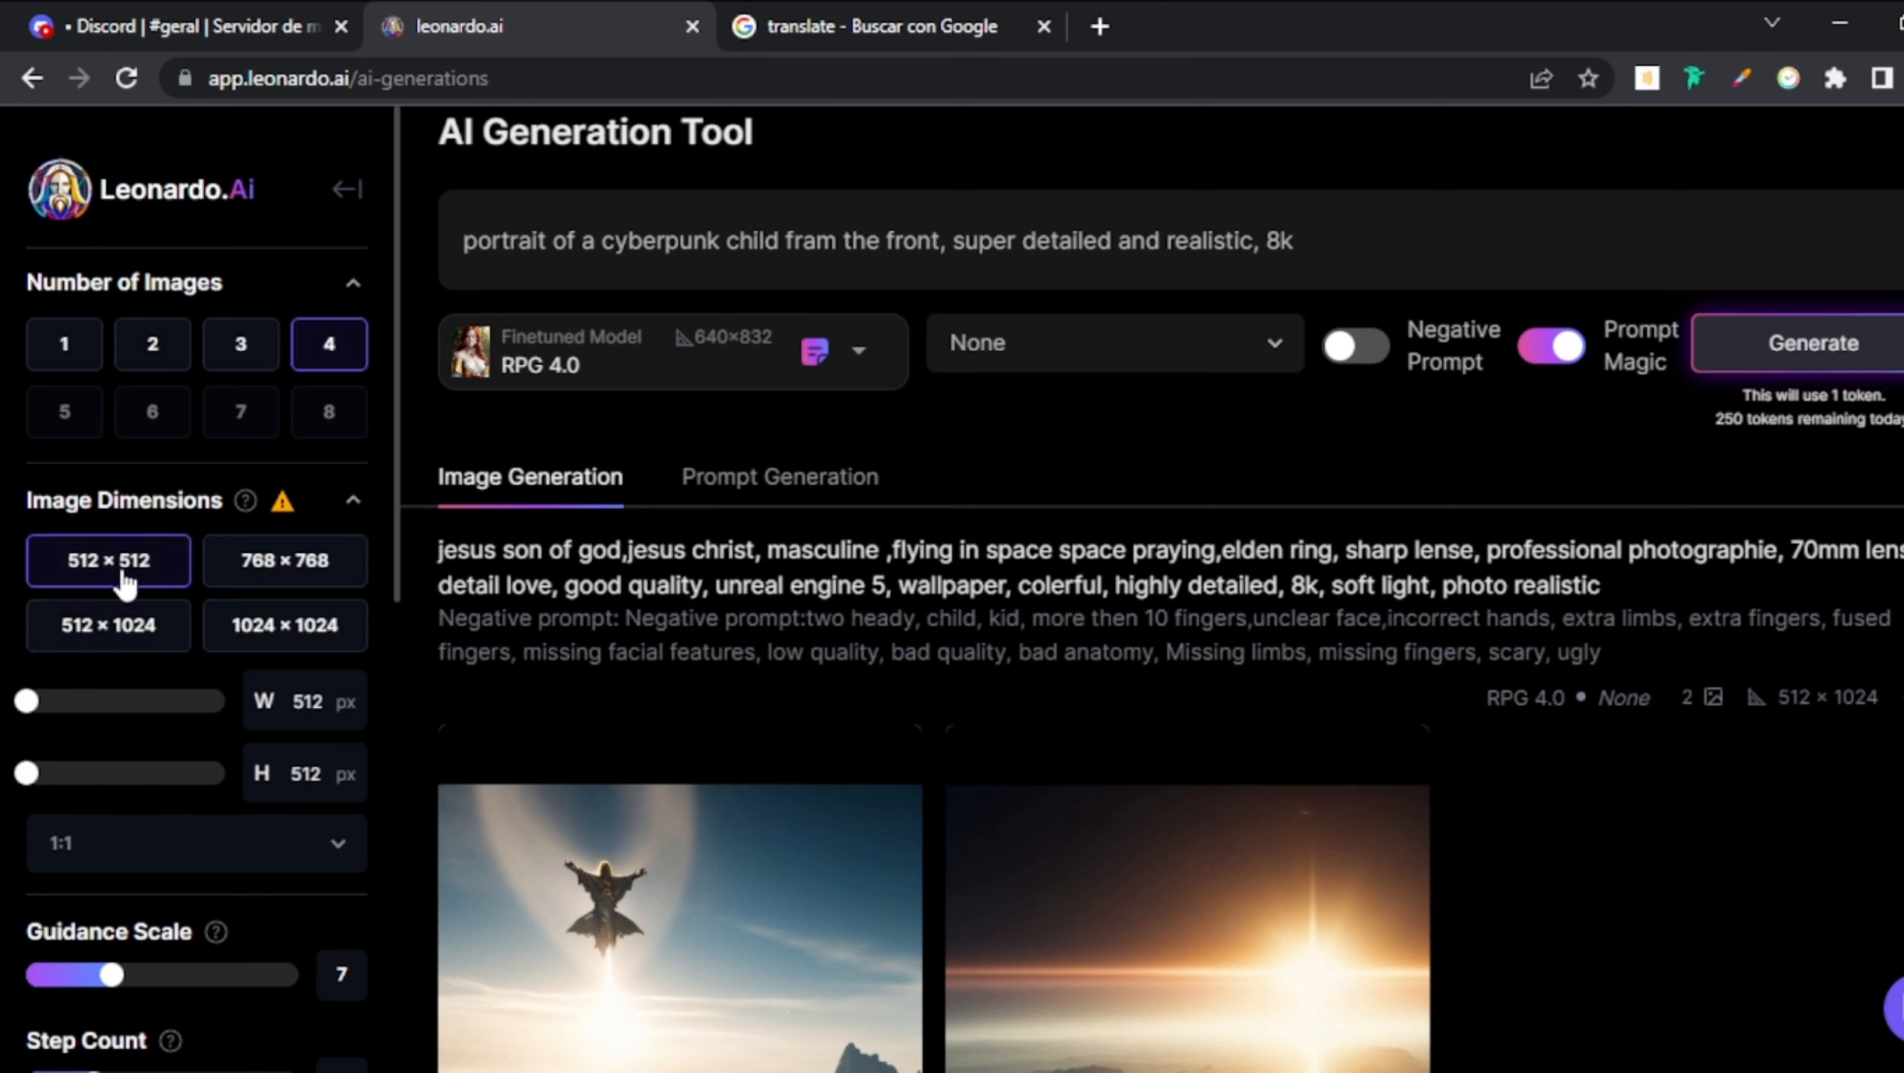
# - Generate the four 512 × 512 images from the cyberpunk child prompt
pyautogui.scroll(-5, 1163, 601)
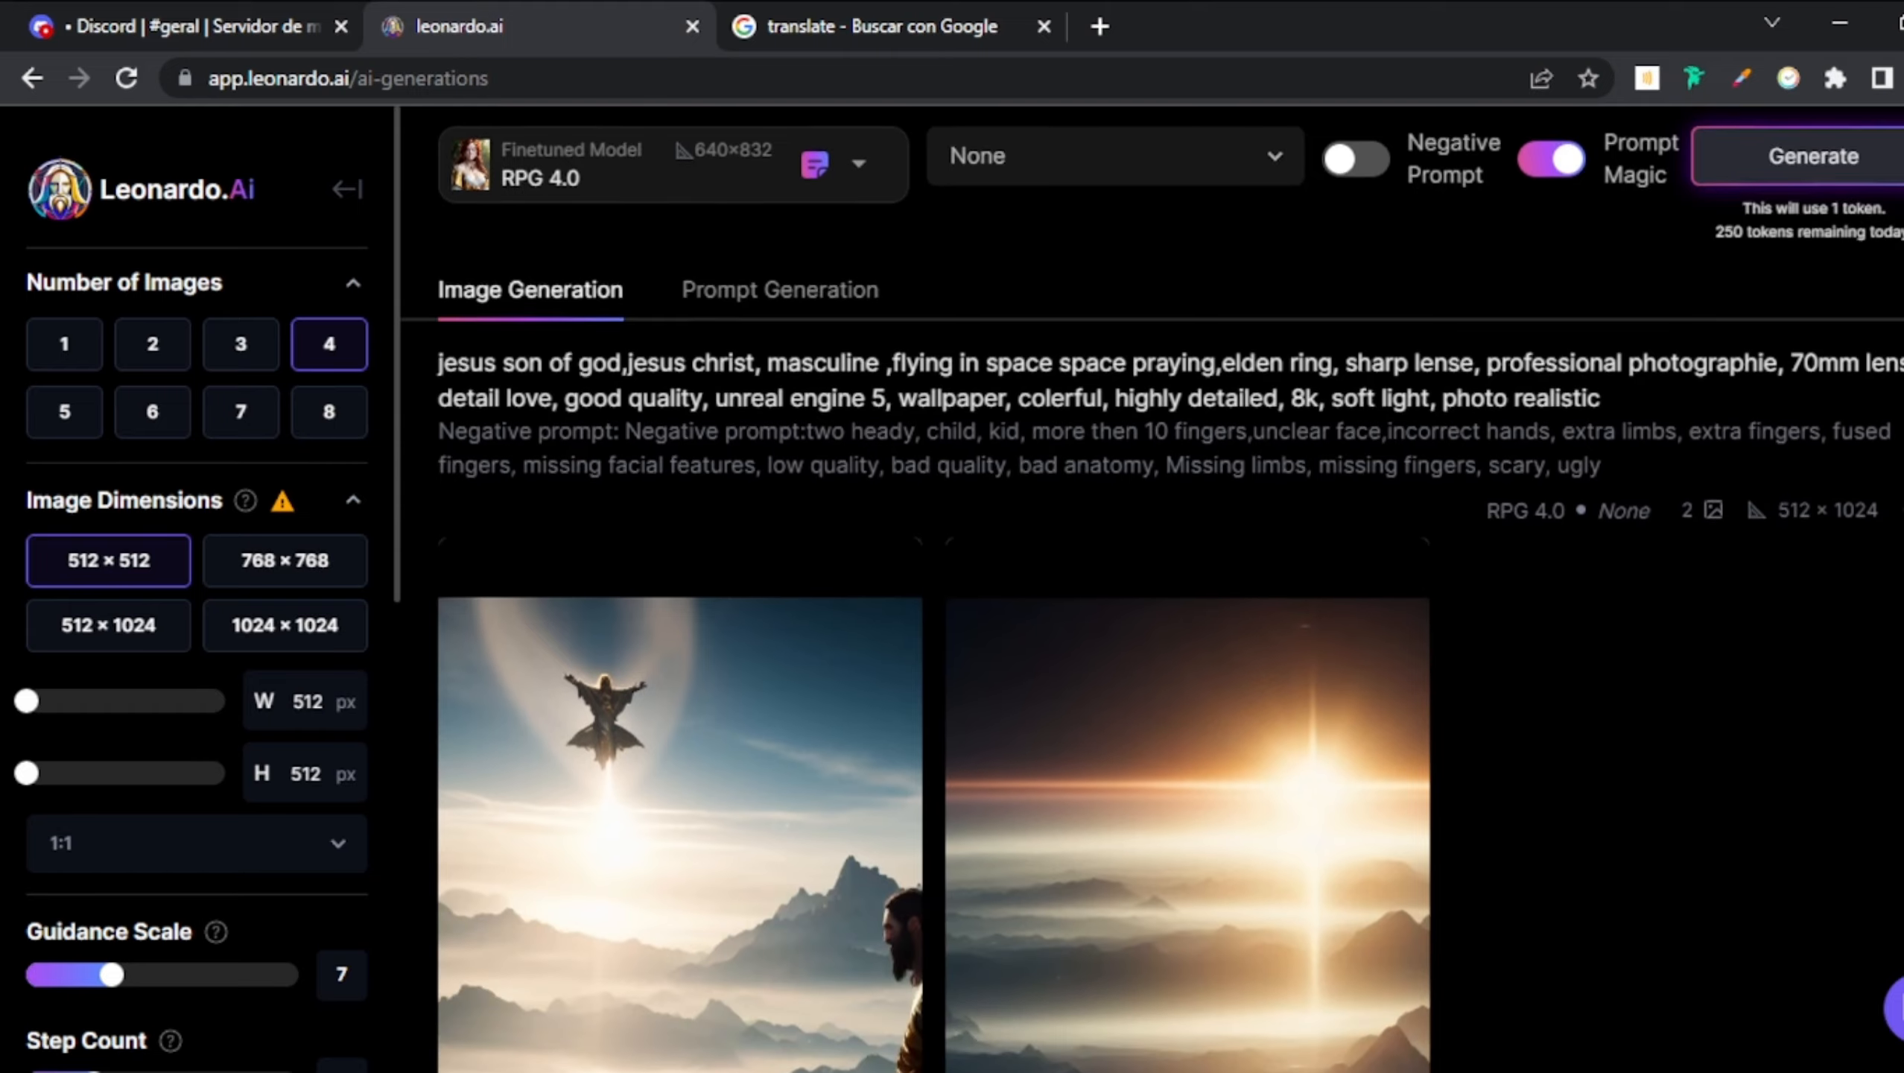
pyautogui.moveTo(399, 520); pyautogui.dragTo(407, 375)
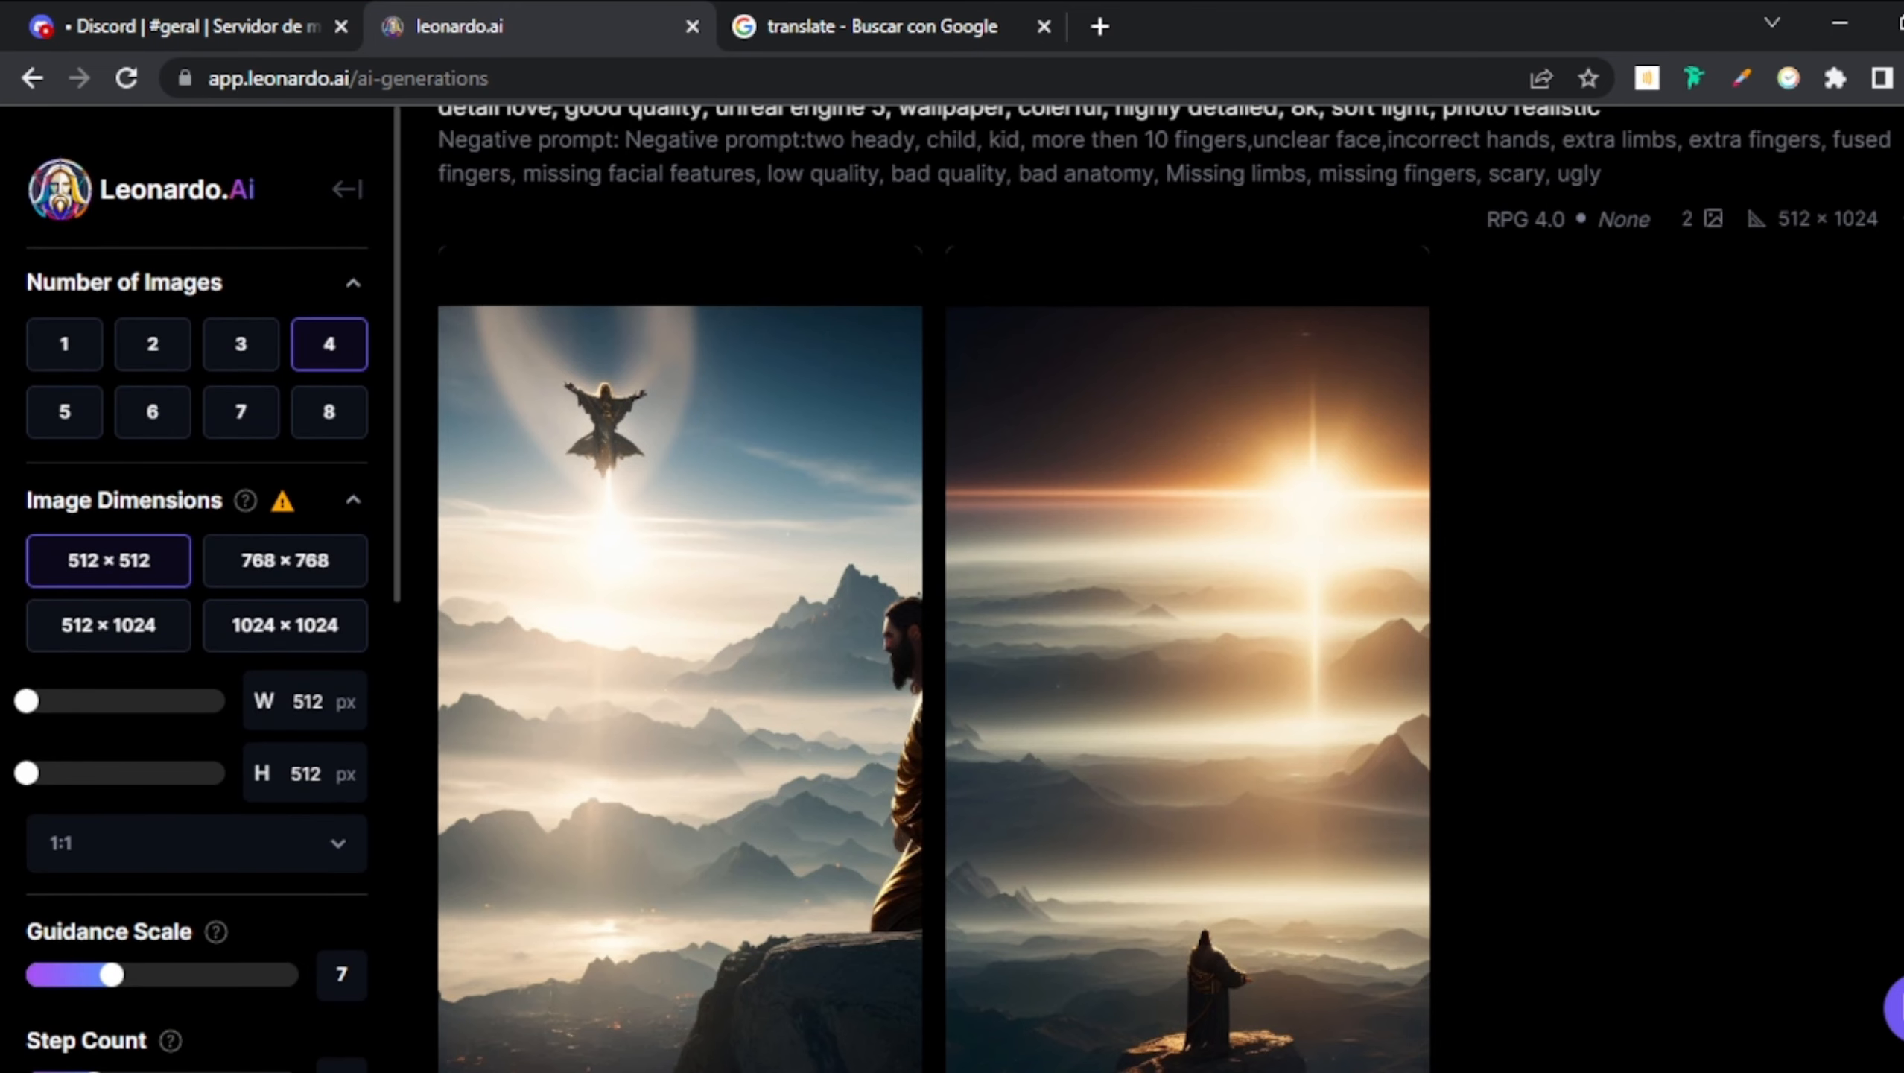
pyautogui.scroll(5, 1153, 661)
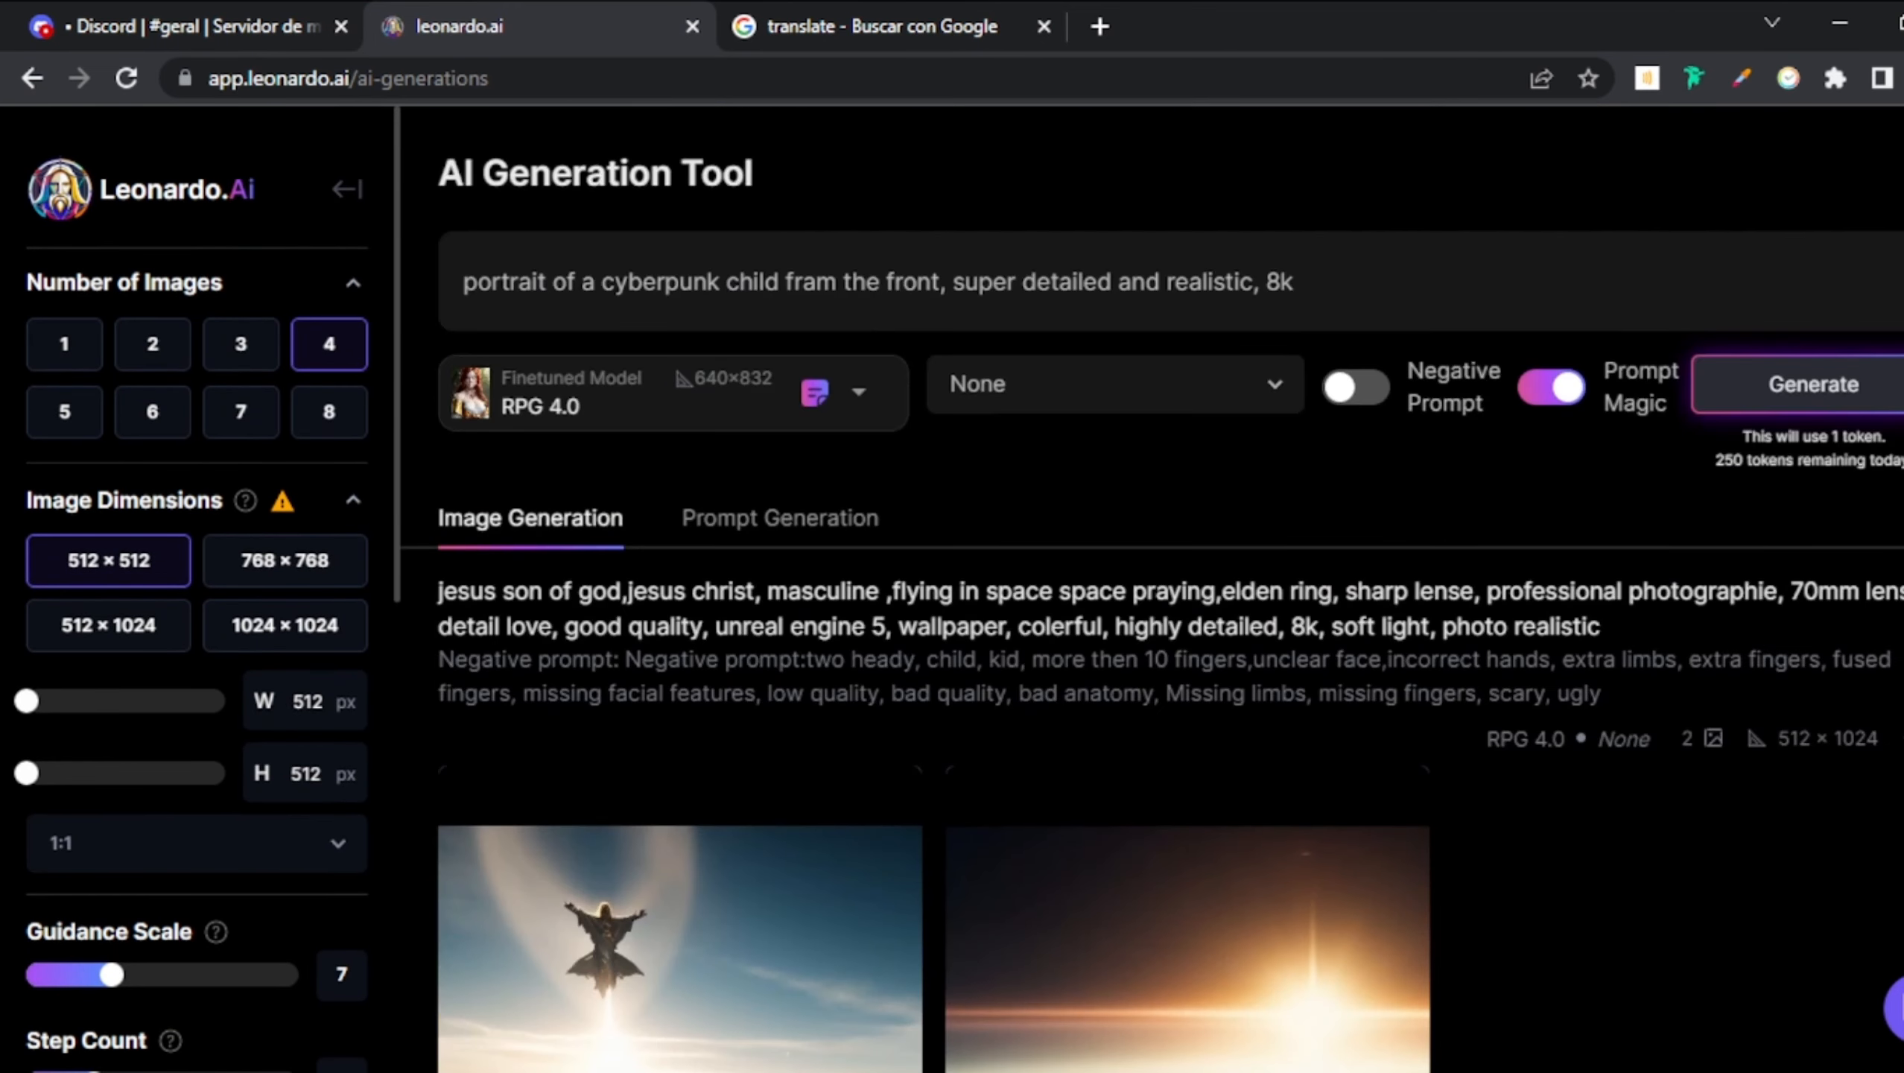
pyautogui.click(1831, 398)
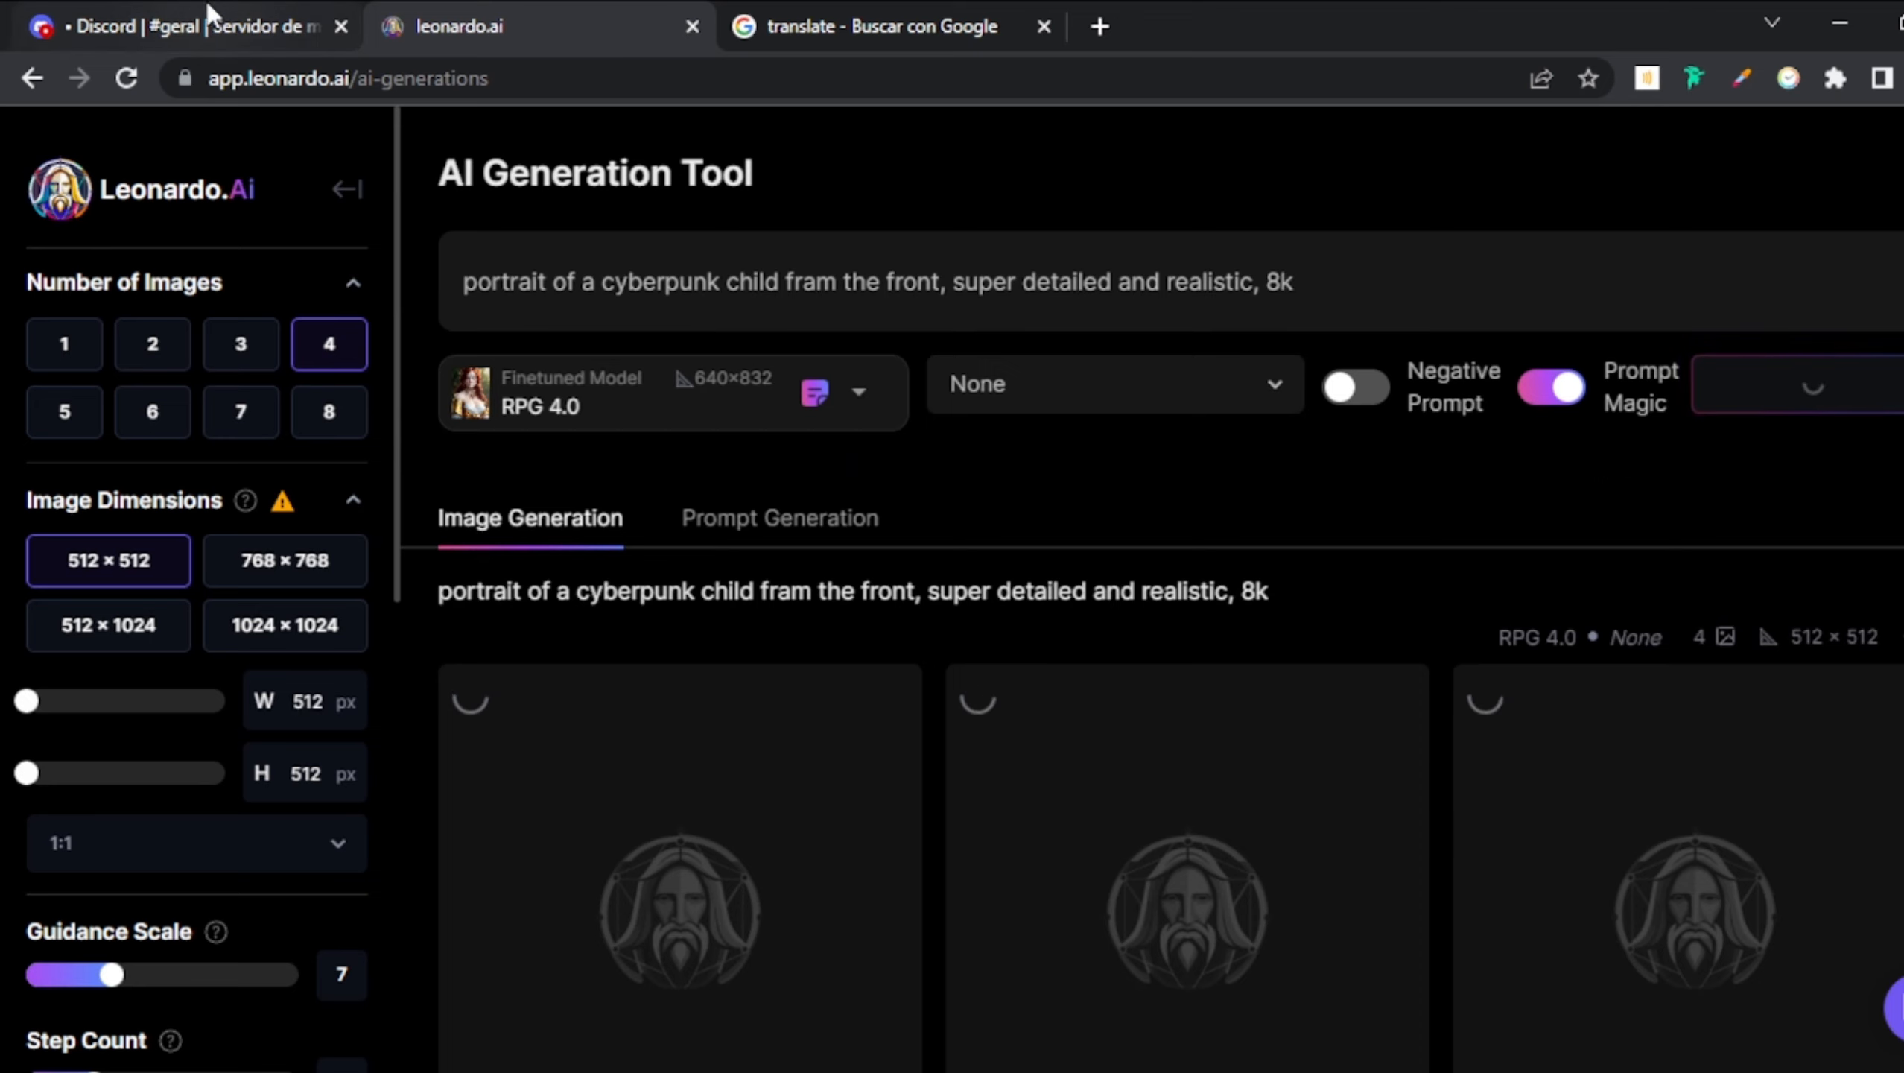
# - Switch to Discord, run the Midjourney /info command in the geral channel to check the profile usage, and dismiss its reply
pyautogui.click(275, 5)
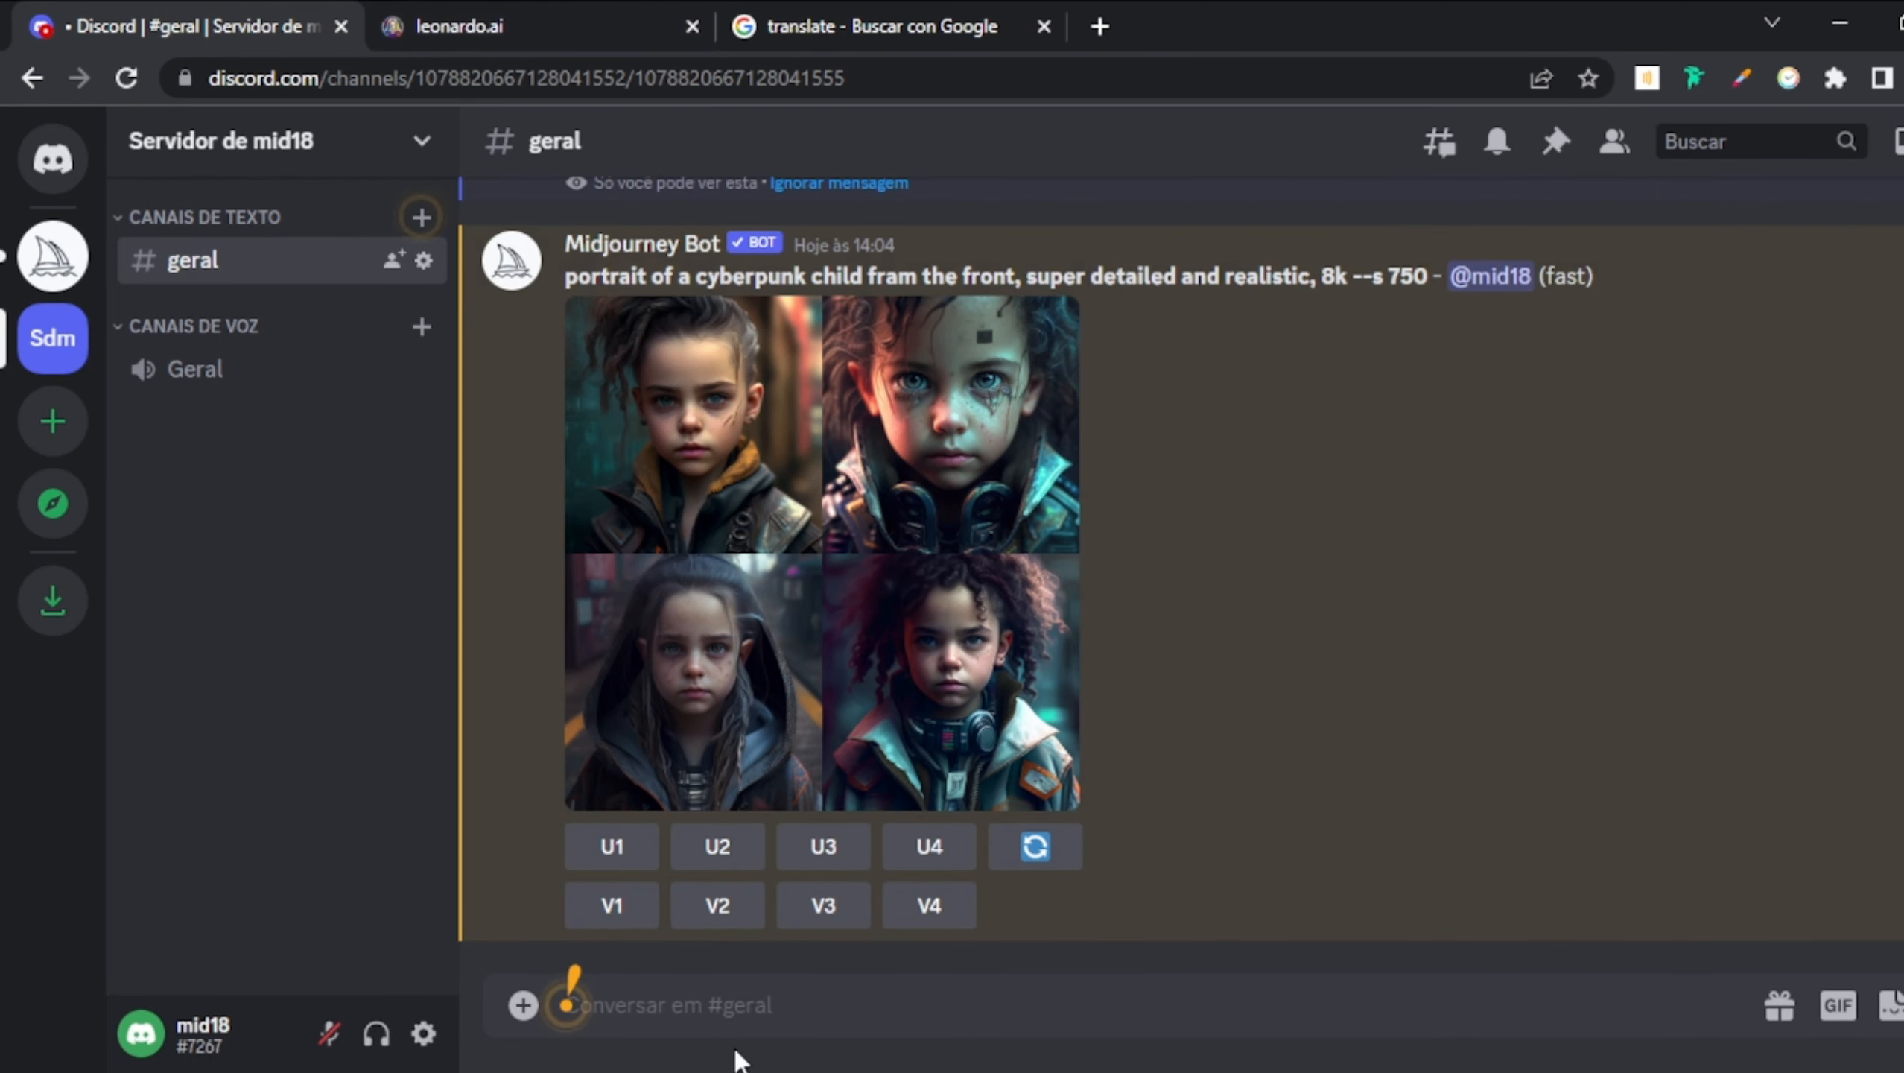
pyautogui.write('/inf')
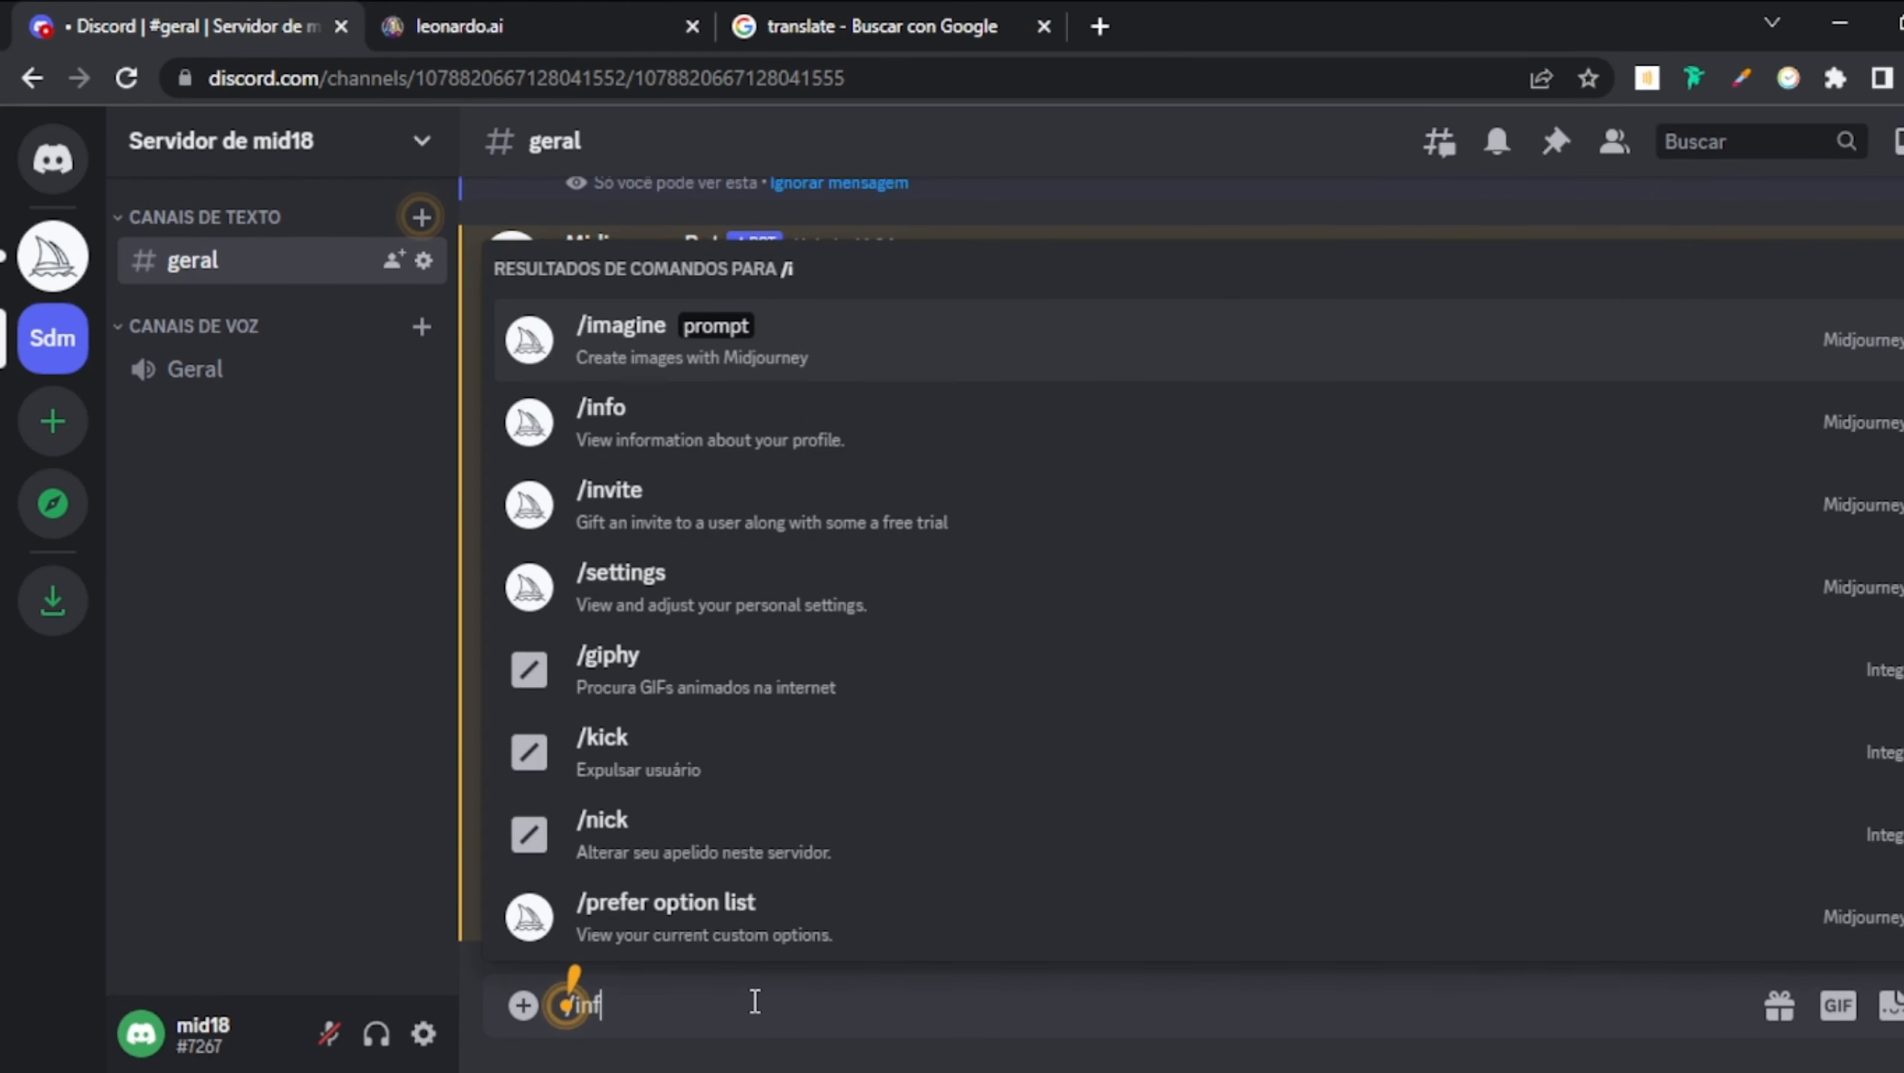
pyautogui.press('Return')
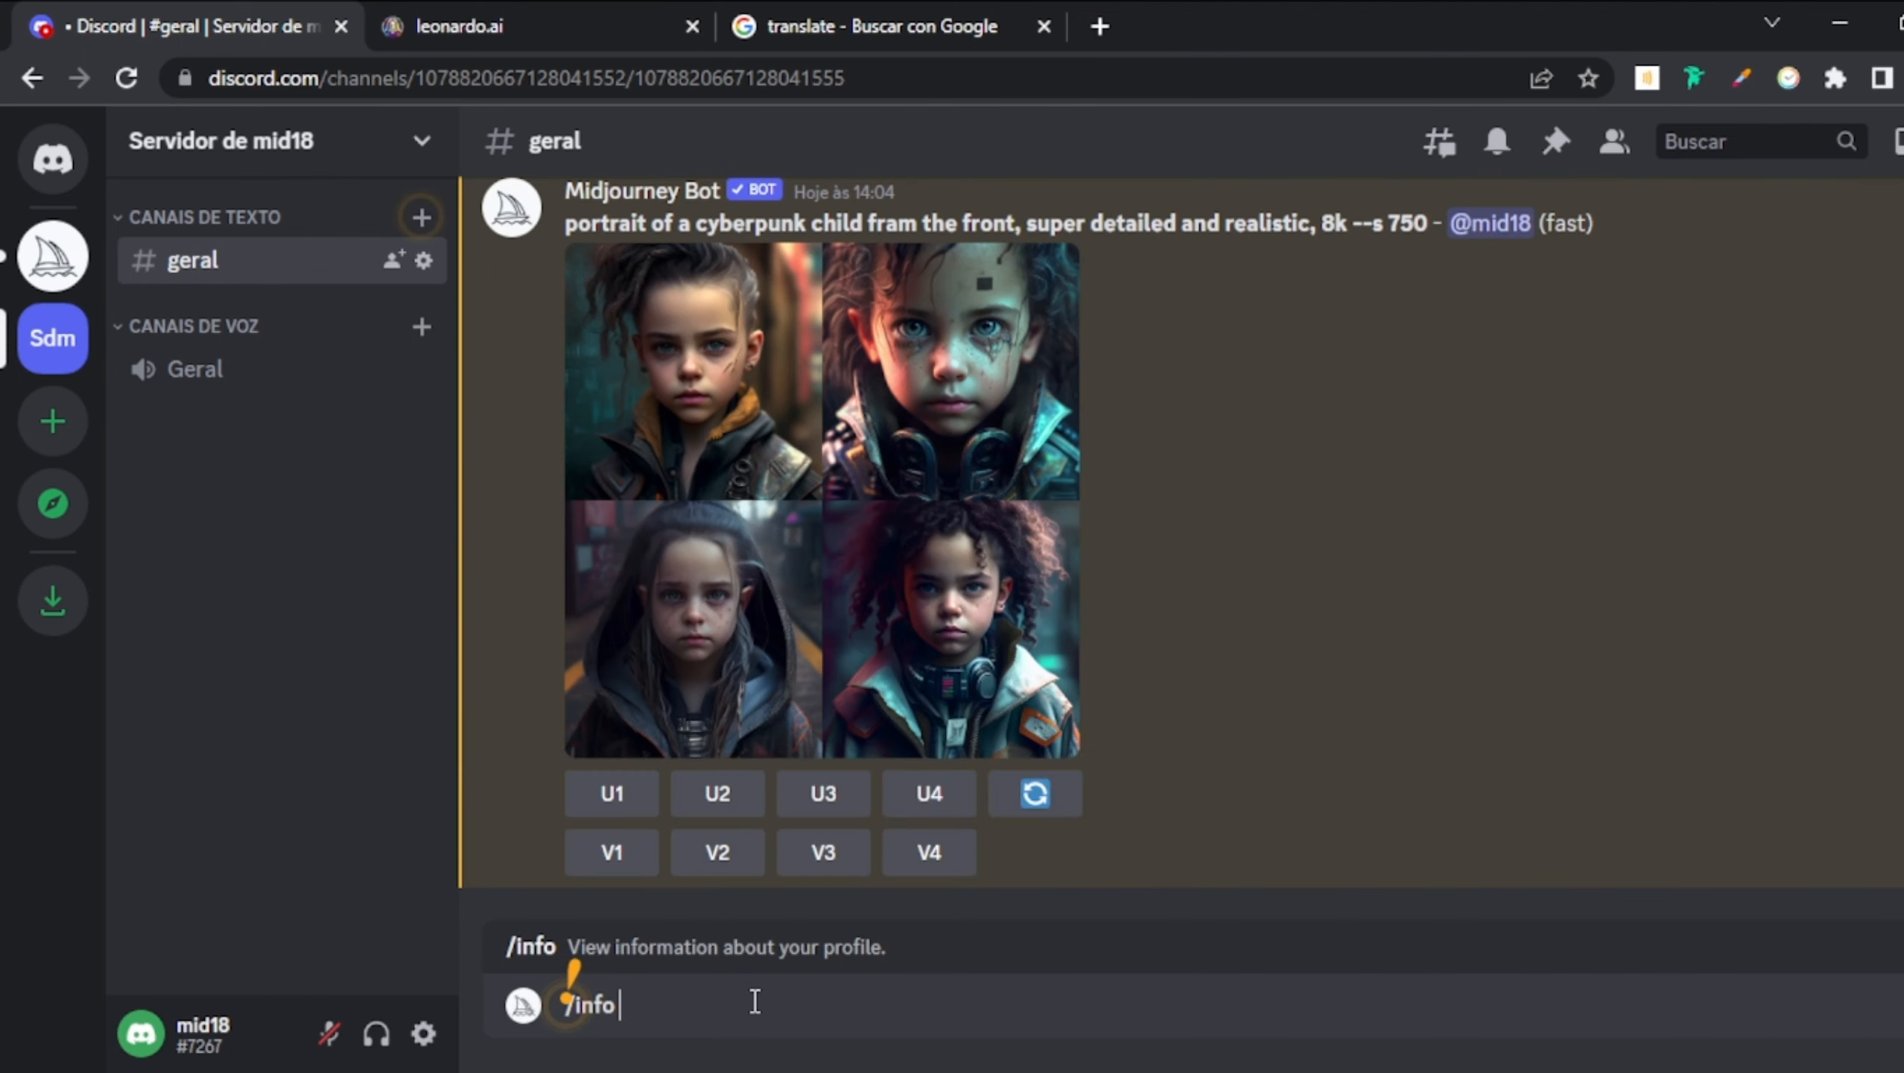
pyautogui.press('Return')
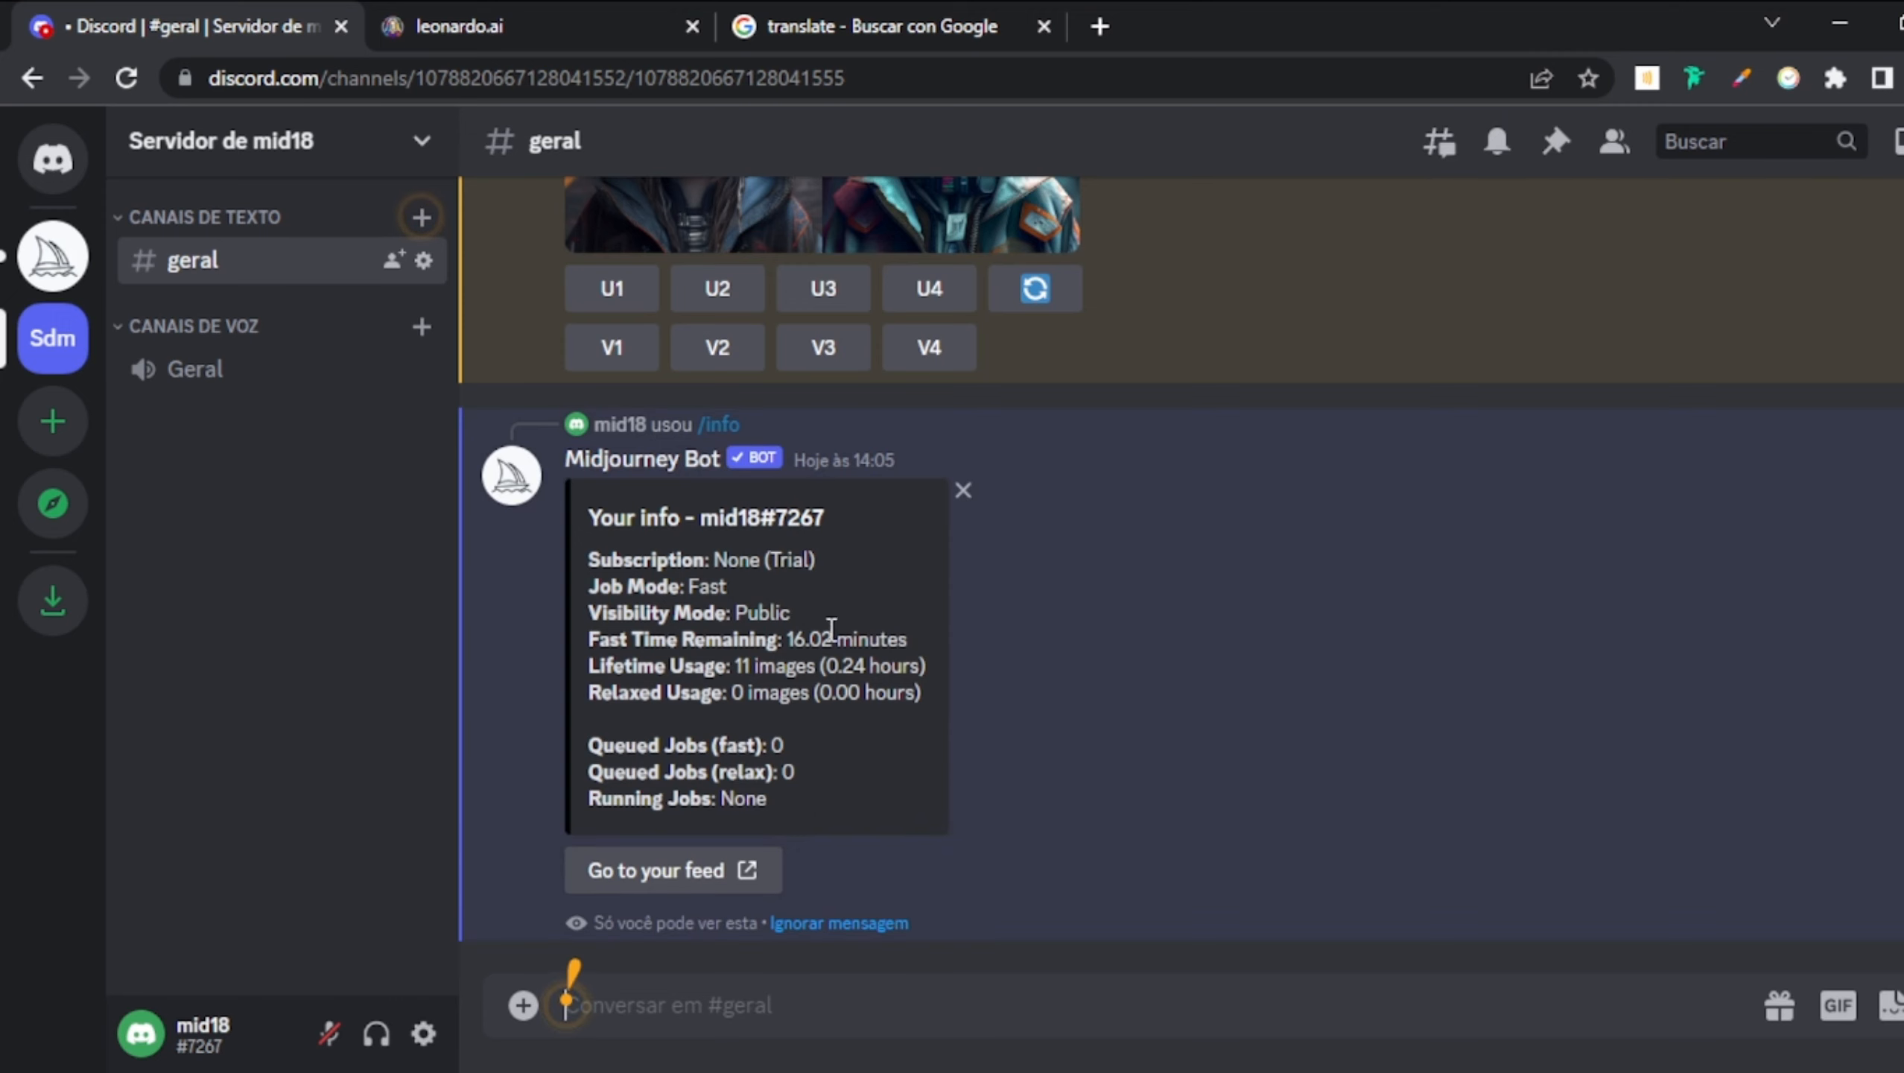
pyautogui.click(807, 924)
# - Switch back to Leonardo.Ai and check the progress of the cyberpunk child image generation
pyautogui.click(475, 3)
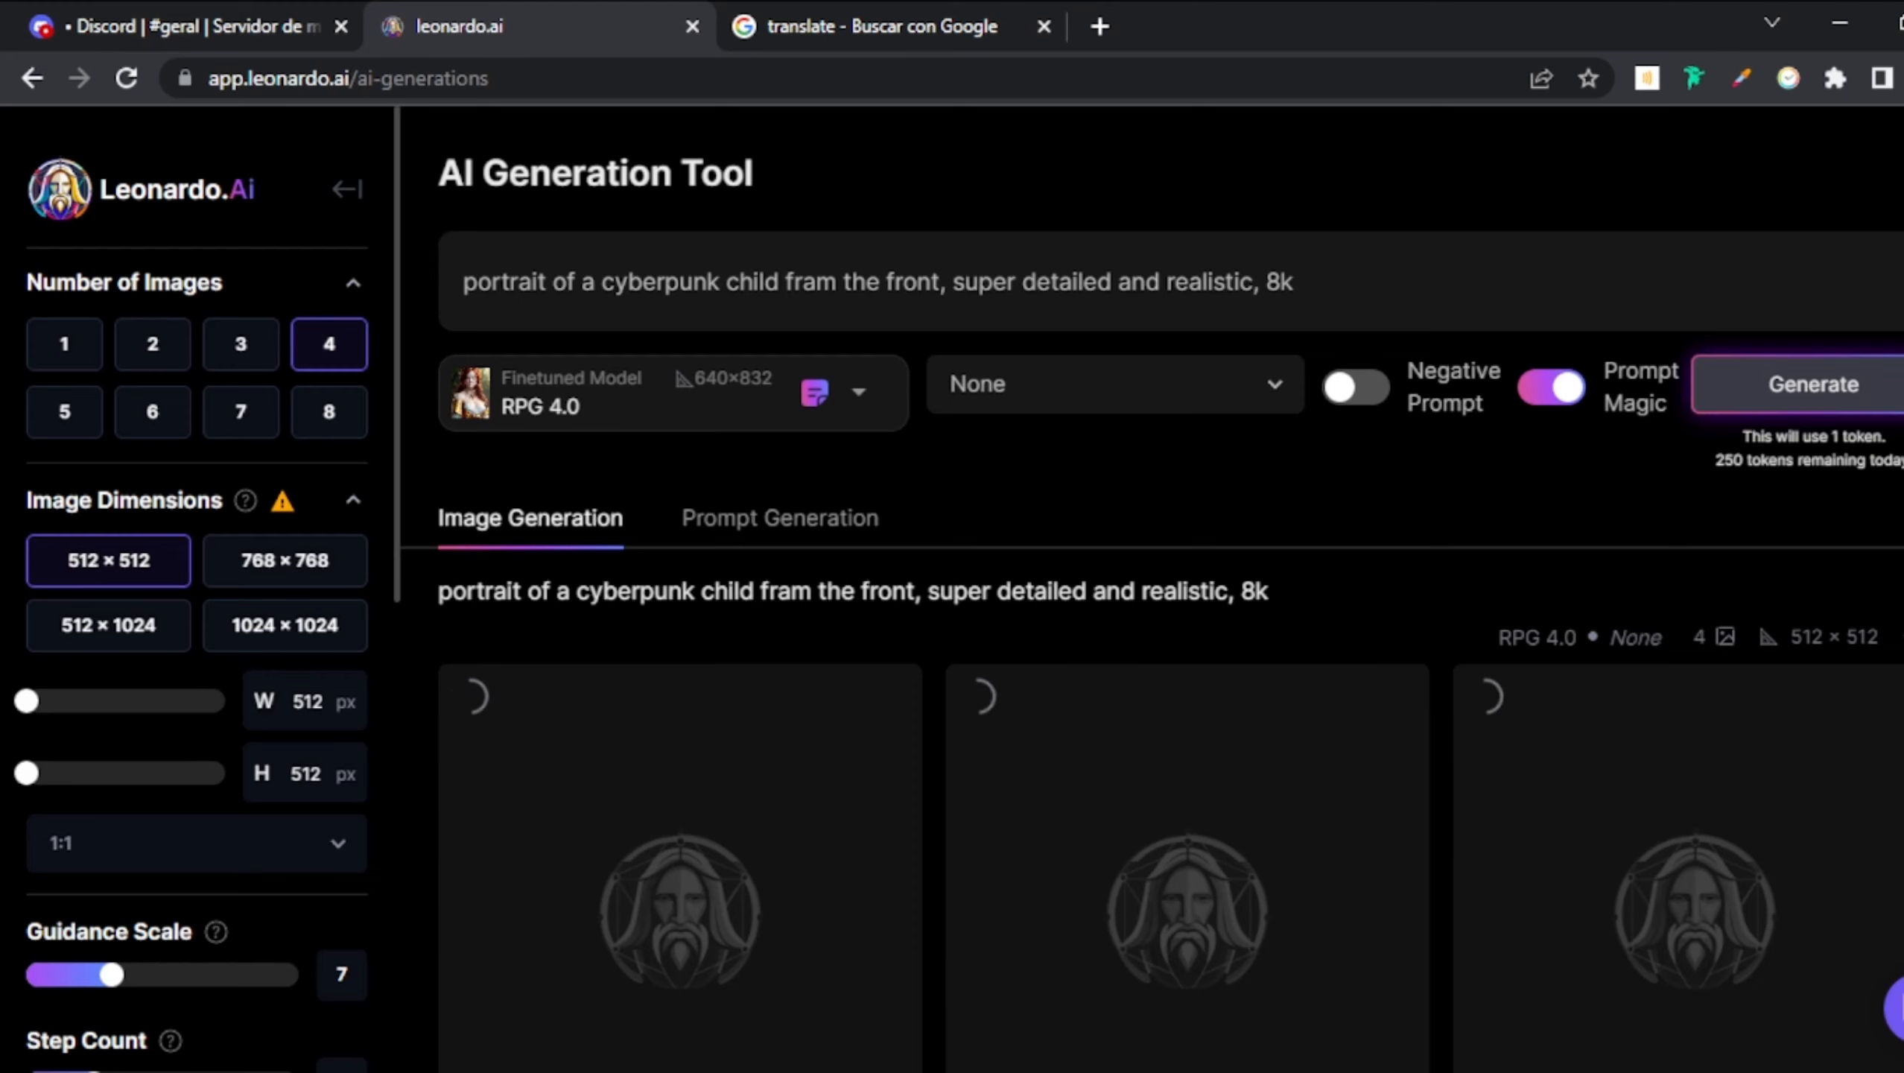
pyautogui.scroll(-1, 1151, 589)
pyautogui.scroll(-3, 1152, 589)
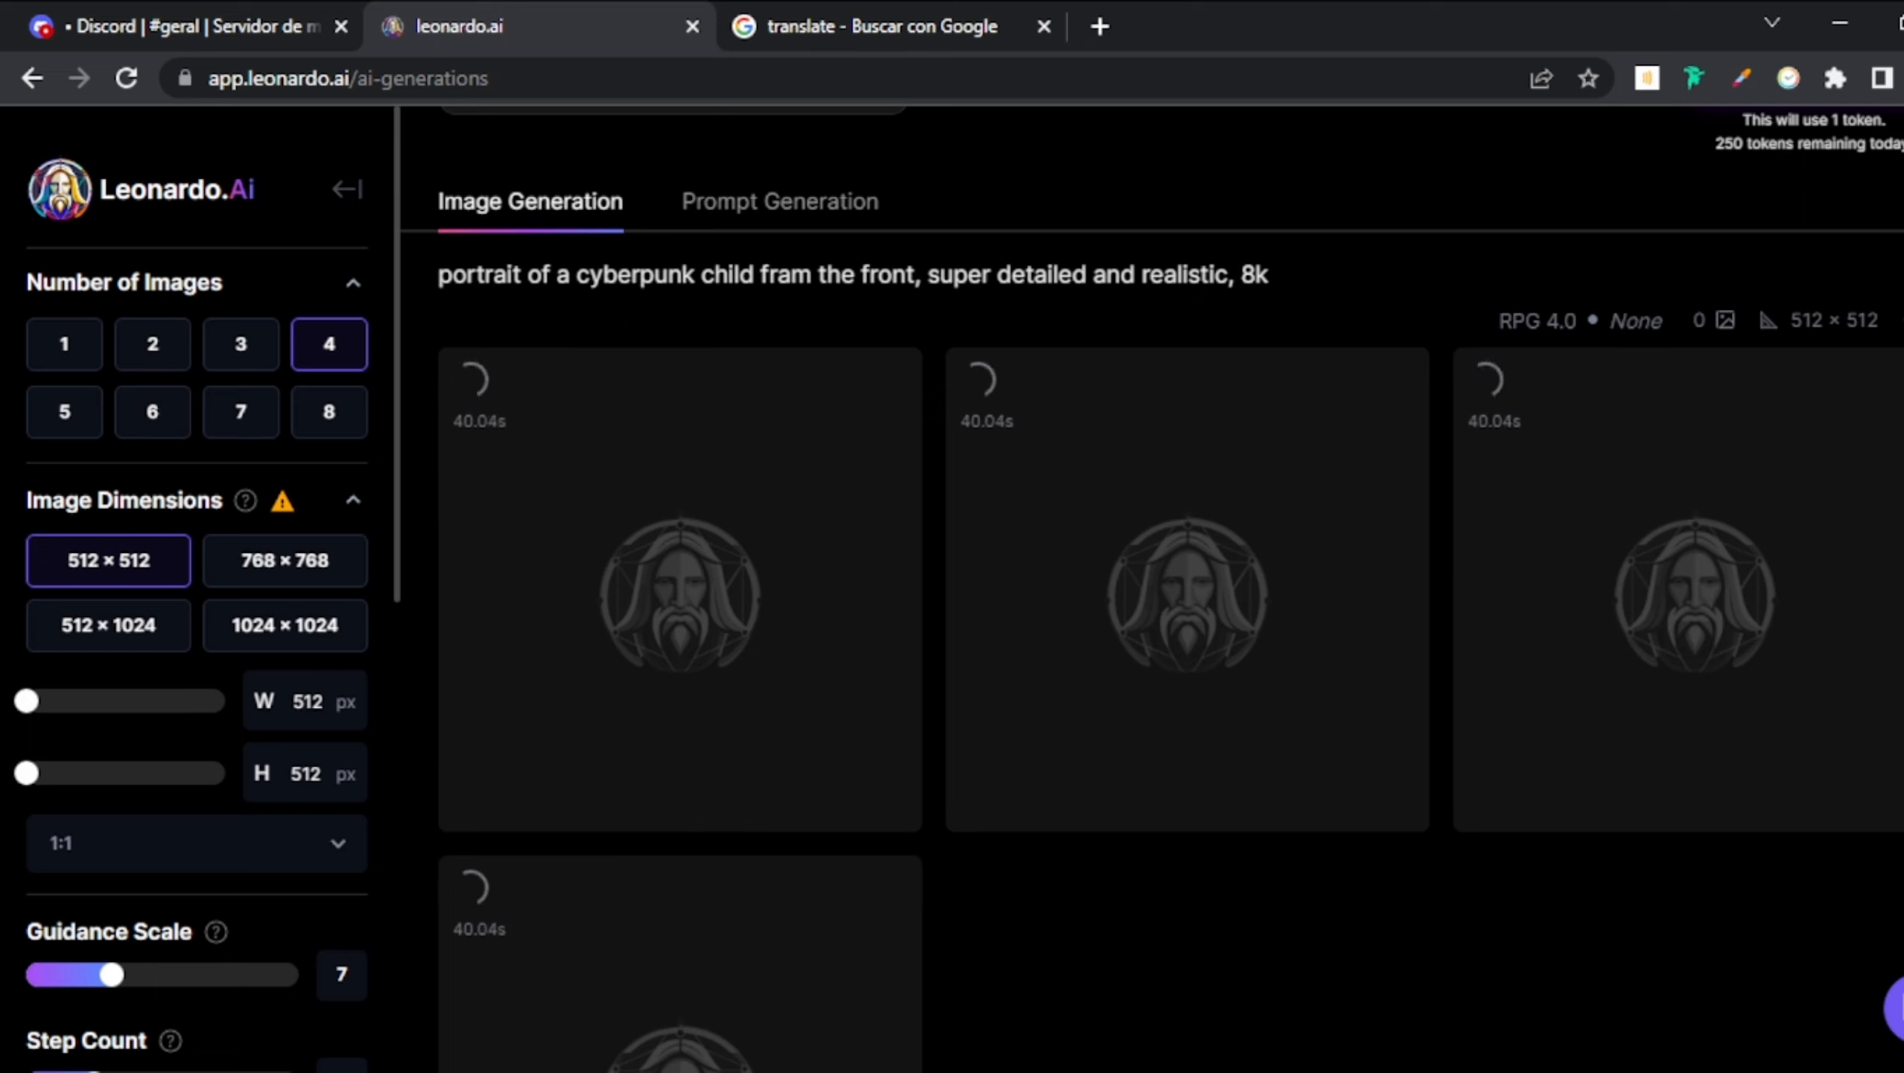
pyautogui.scroll(2, 1151, 590)
pyautogui.scroll(-4, 1152, 590)
pyautogui.scroll(1, 1152, 590)
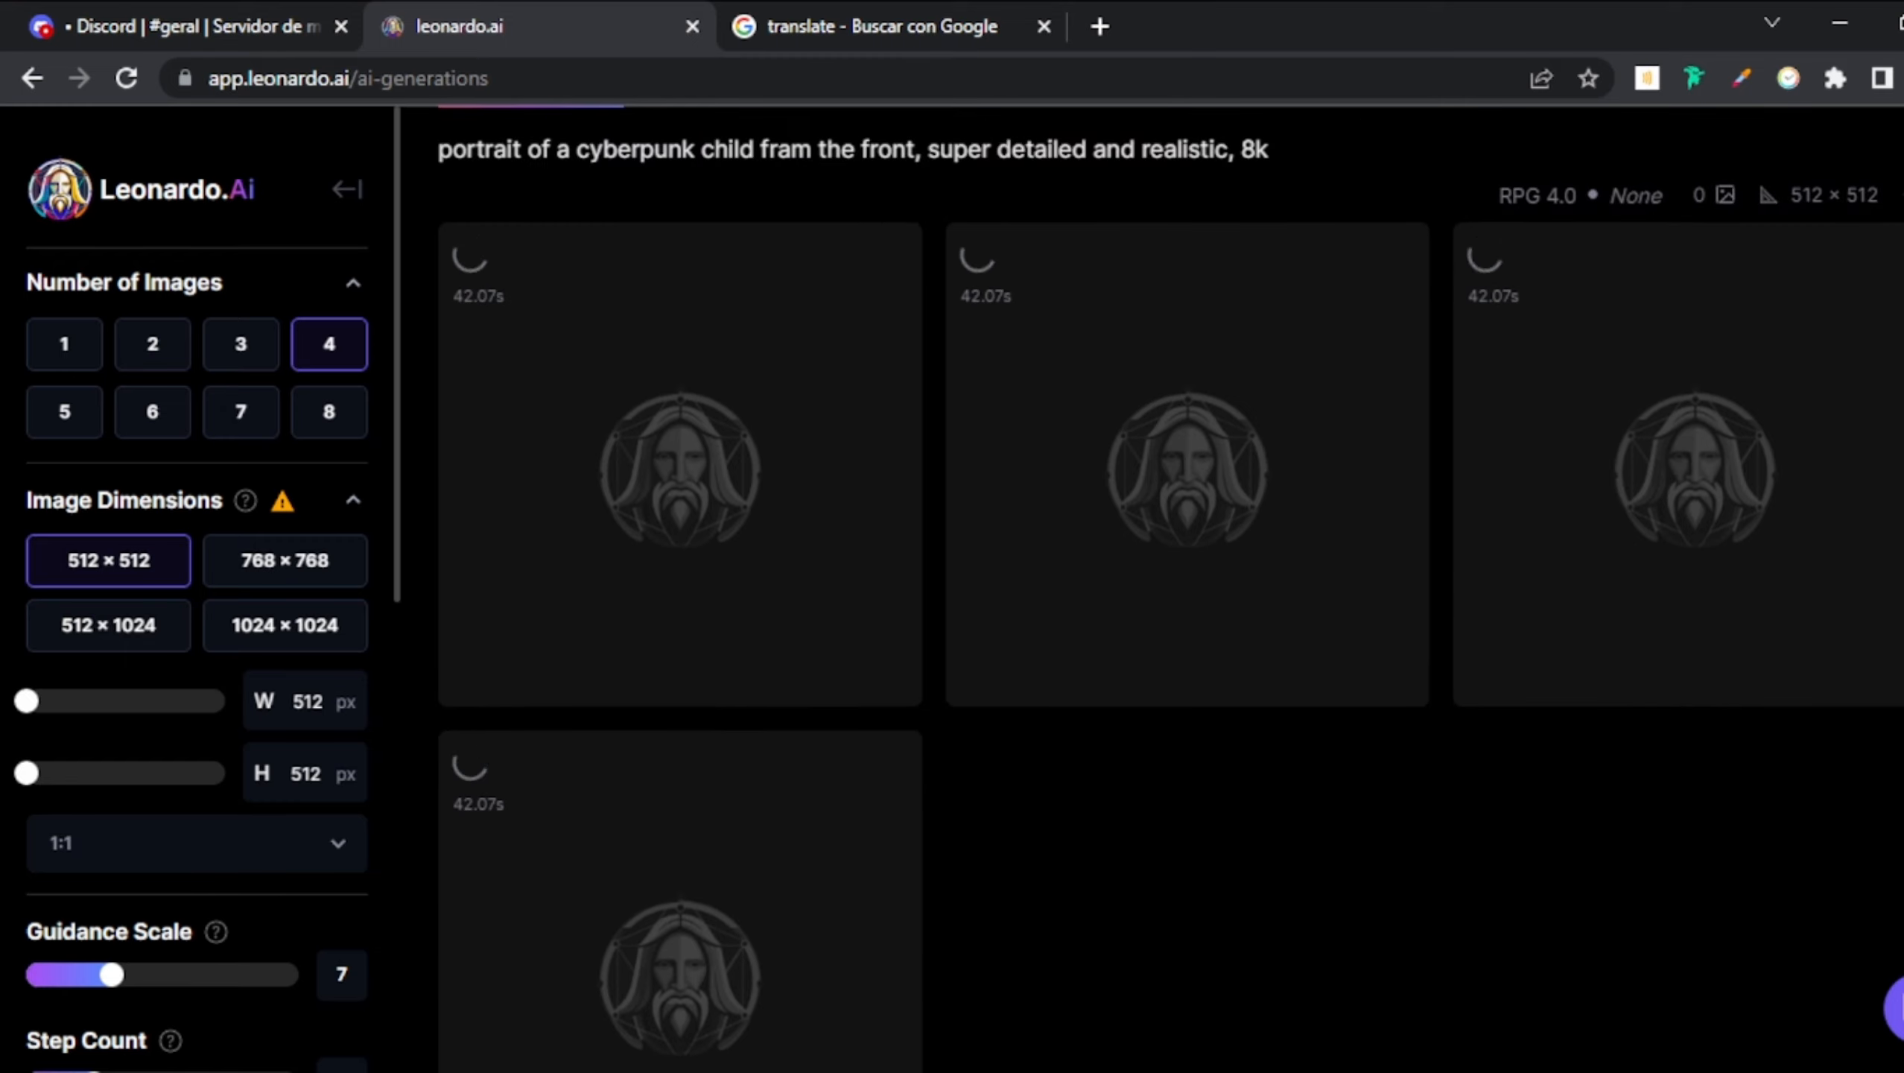
pyautogui.click(159, 2)
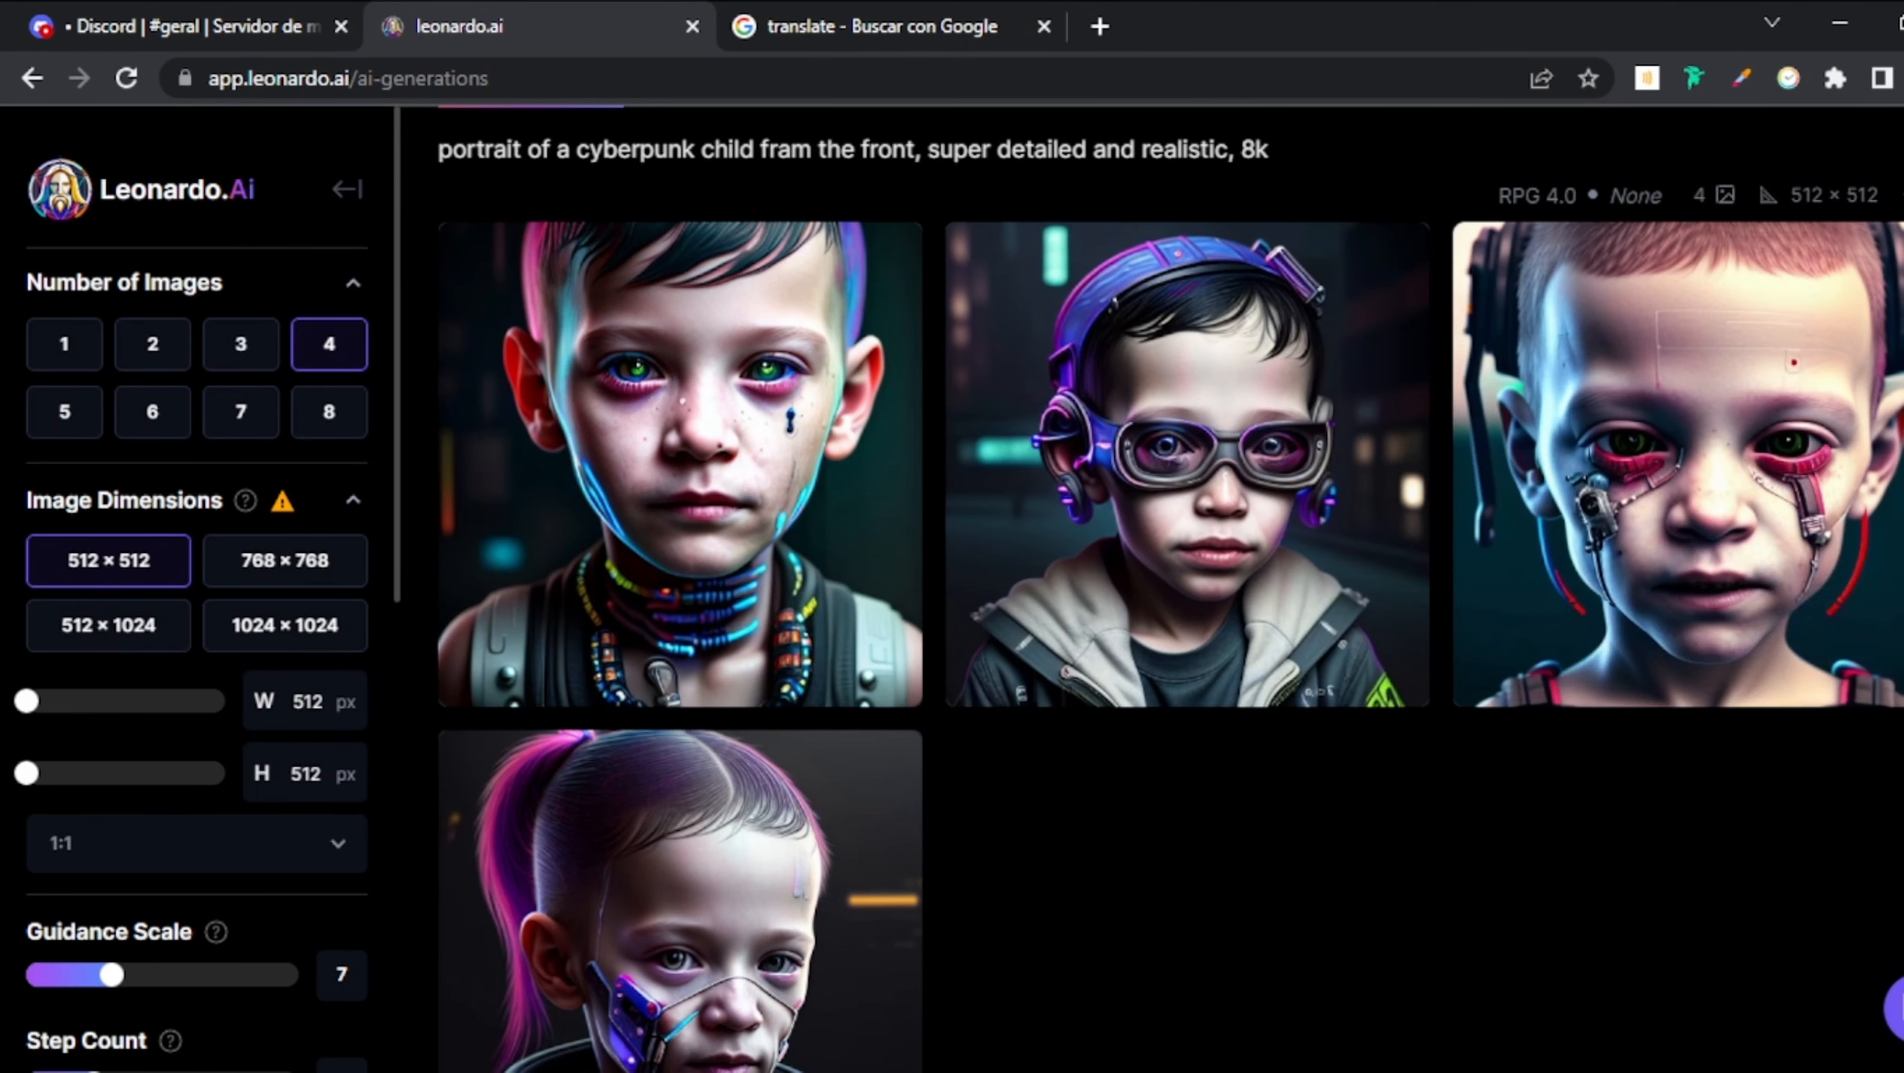
# - Compare the new Leonardo.Ai portraits with the enlarged Midjourney image grid in Discord
pyautogui.scroll(-1, 1171, 589)
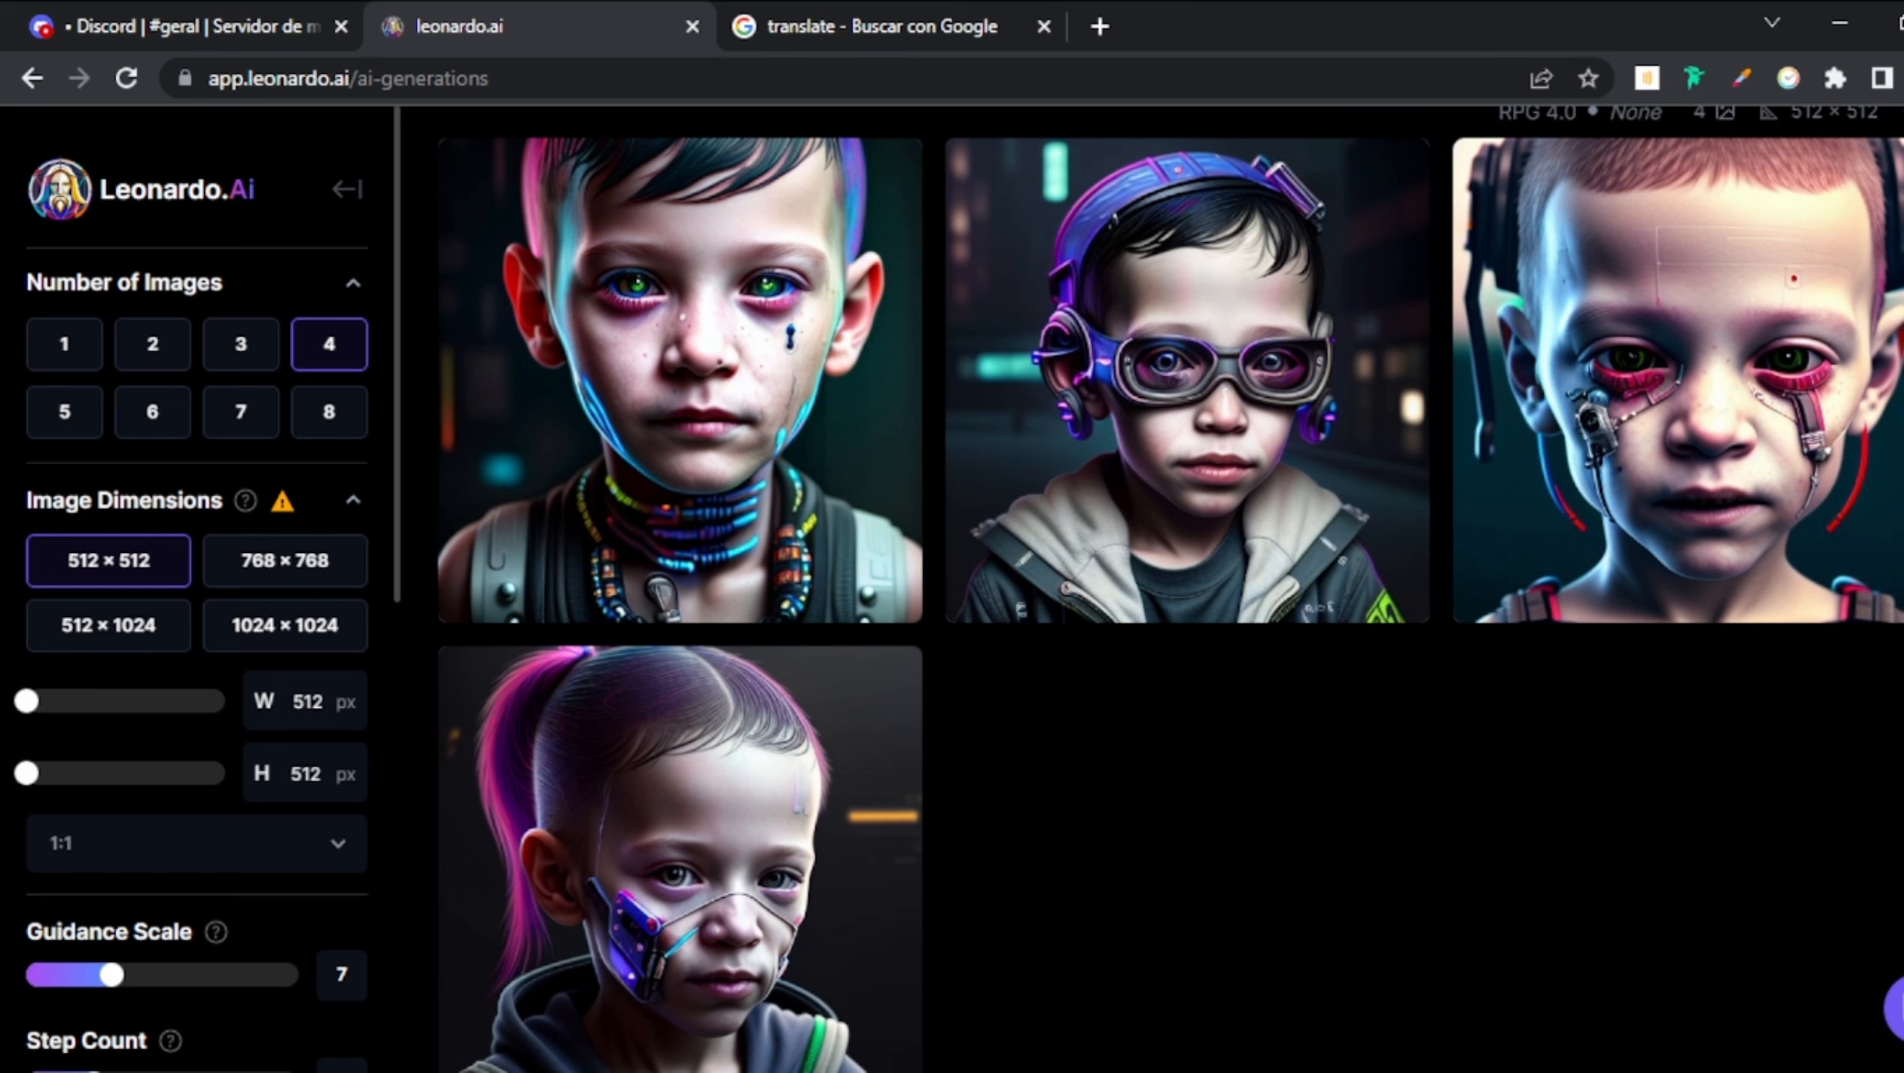
pyautogui.scroll(2, 1170, 589)
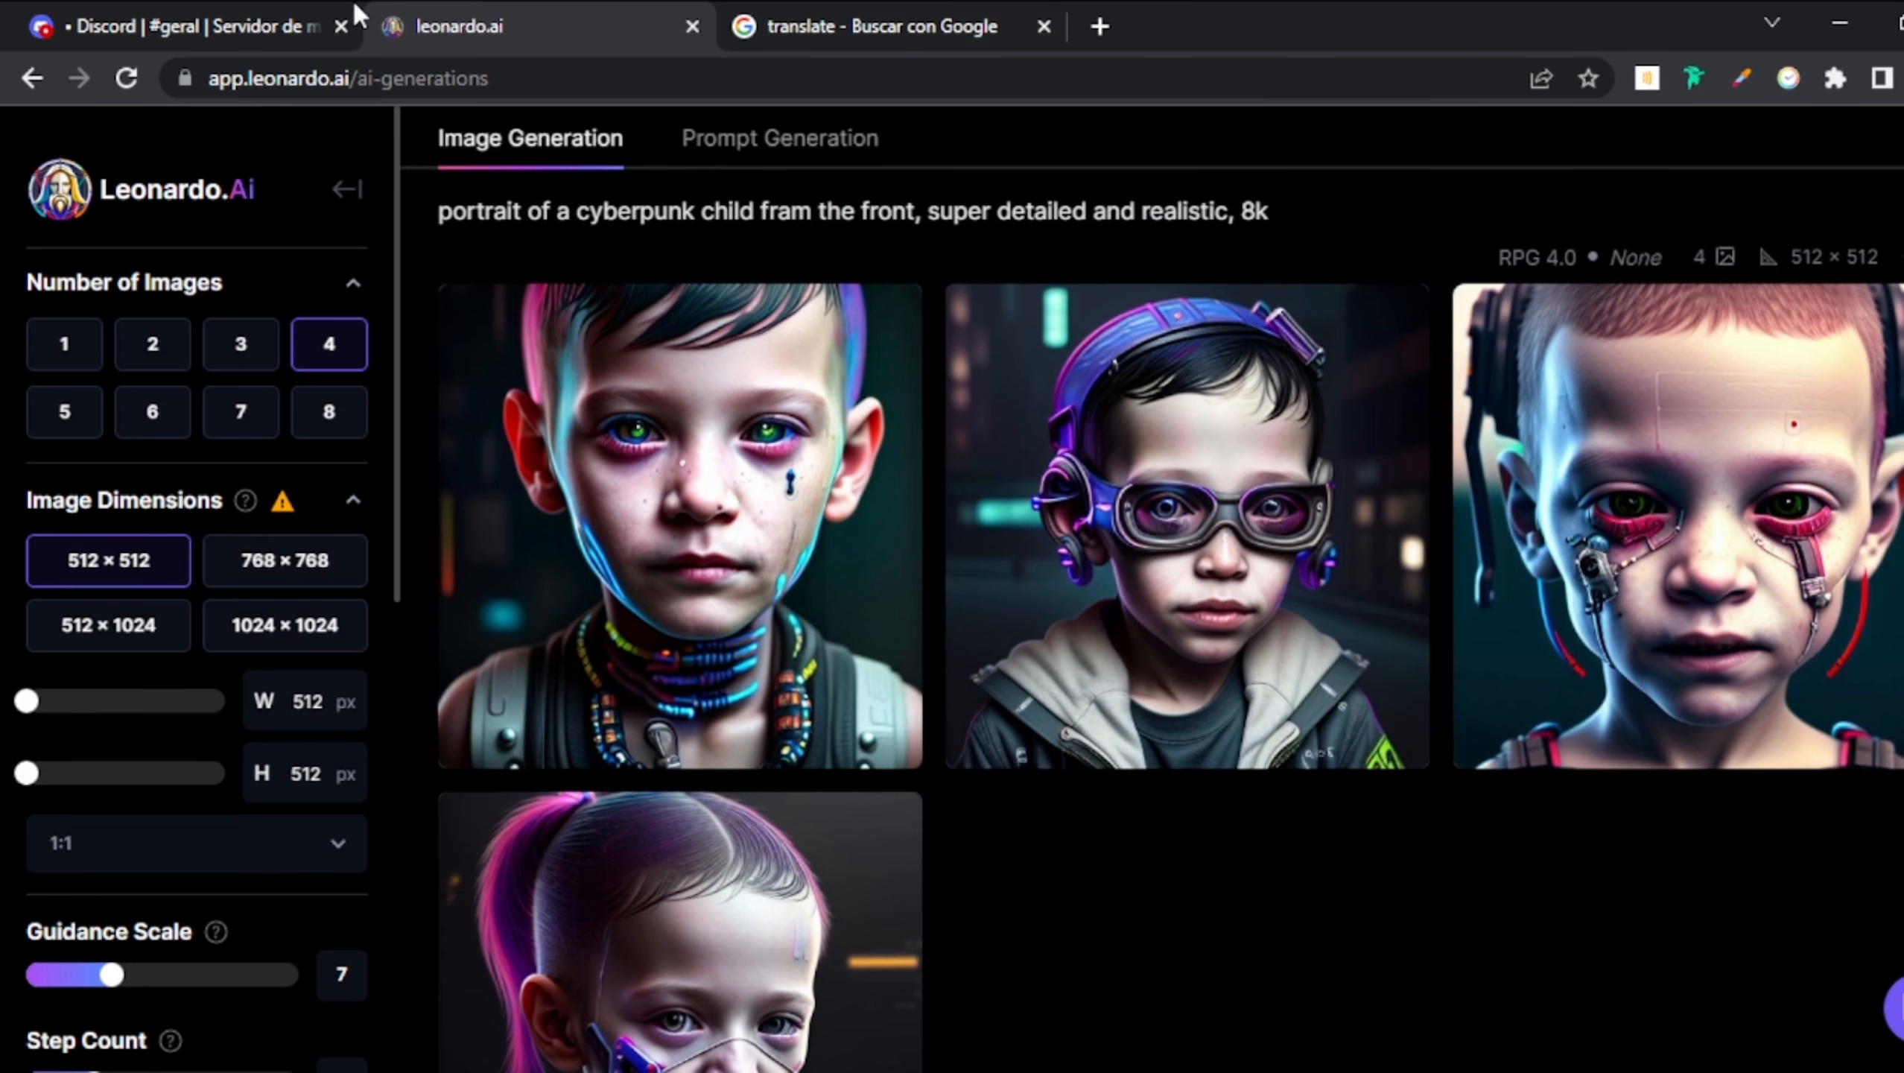
pyautogui.click(223, 1)
pyautogui.click(635, 607)
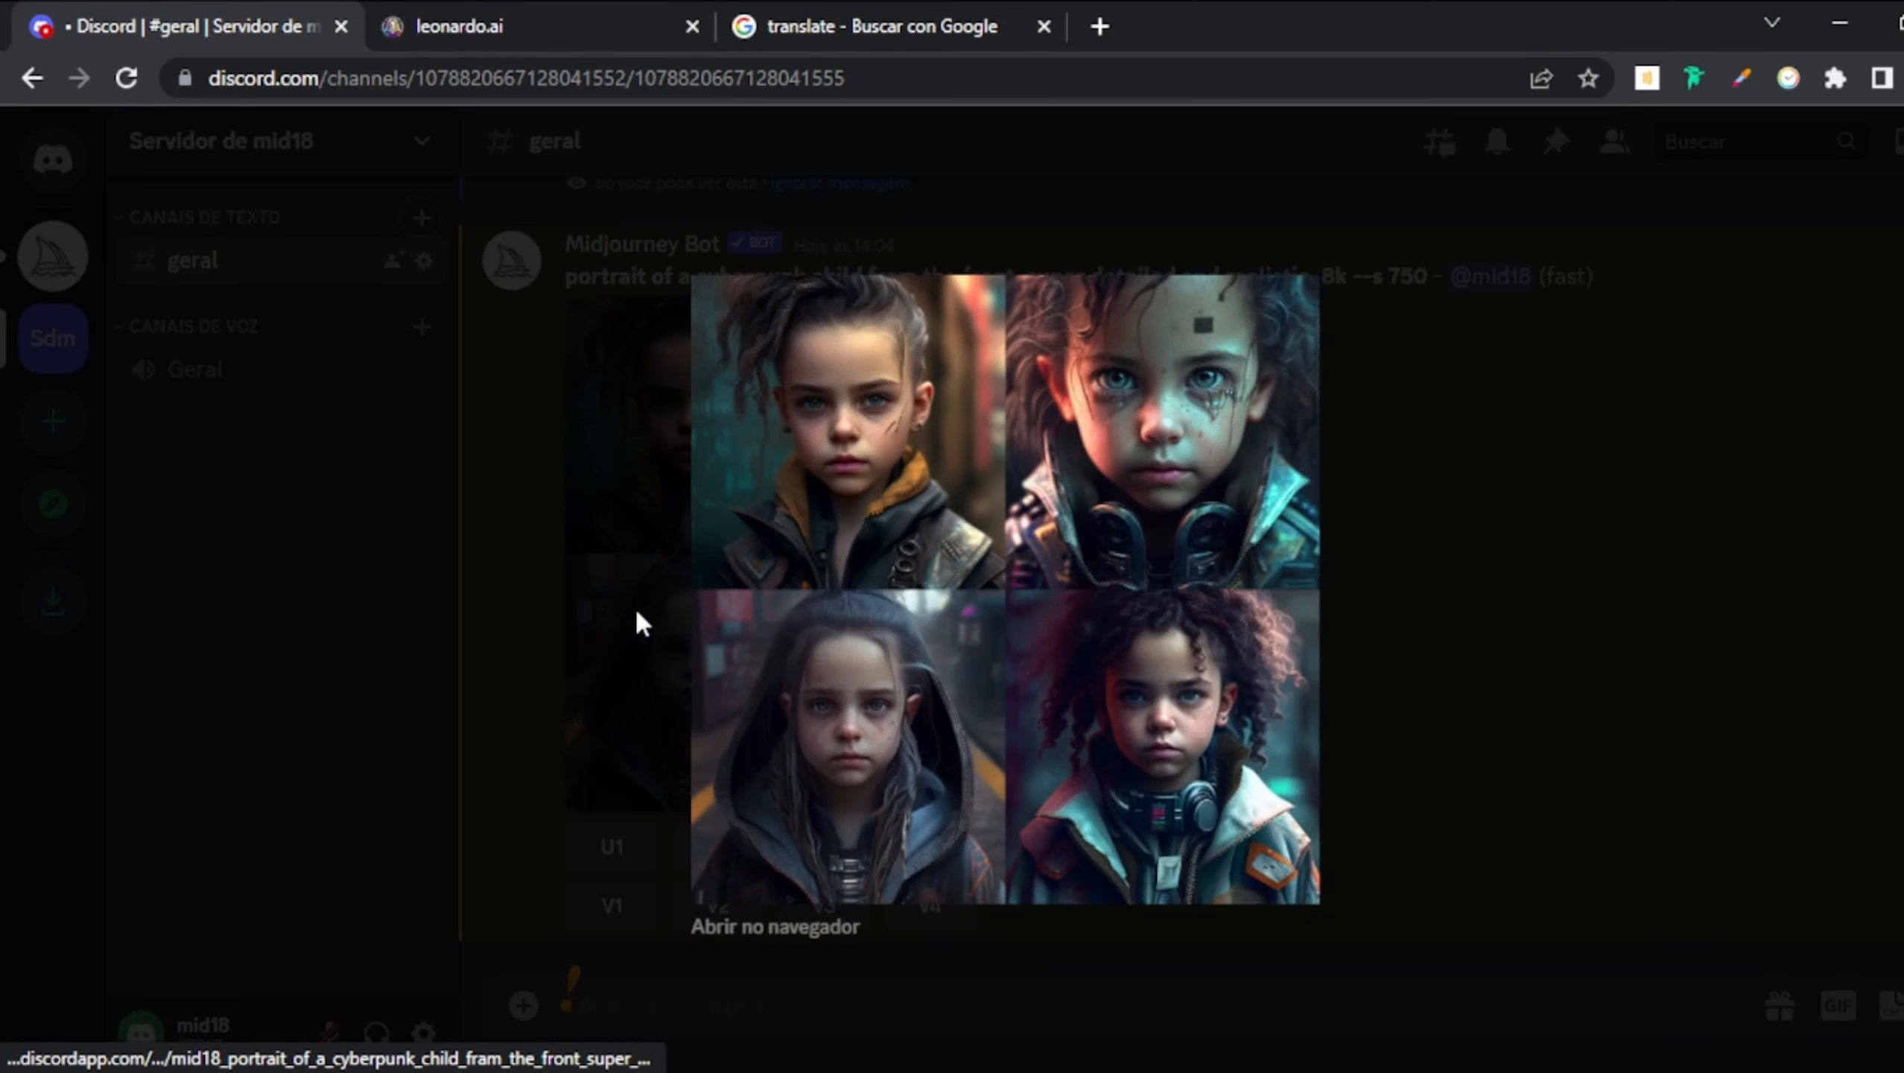
pyautogui.click(480, 26)
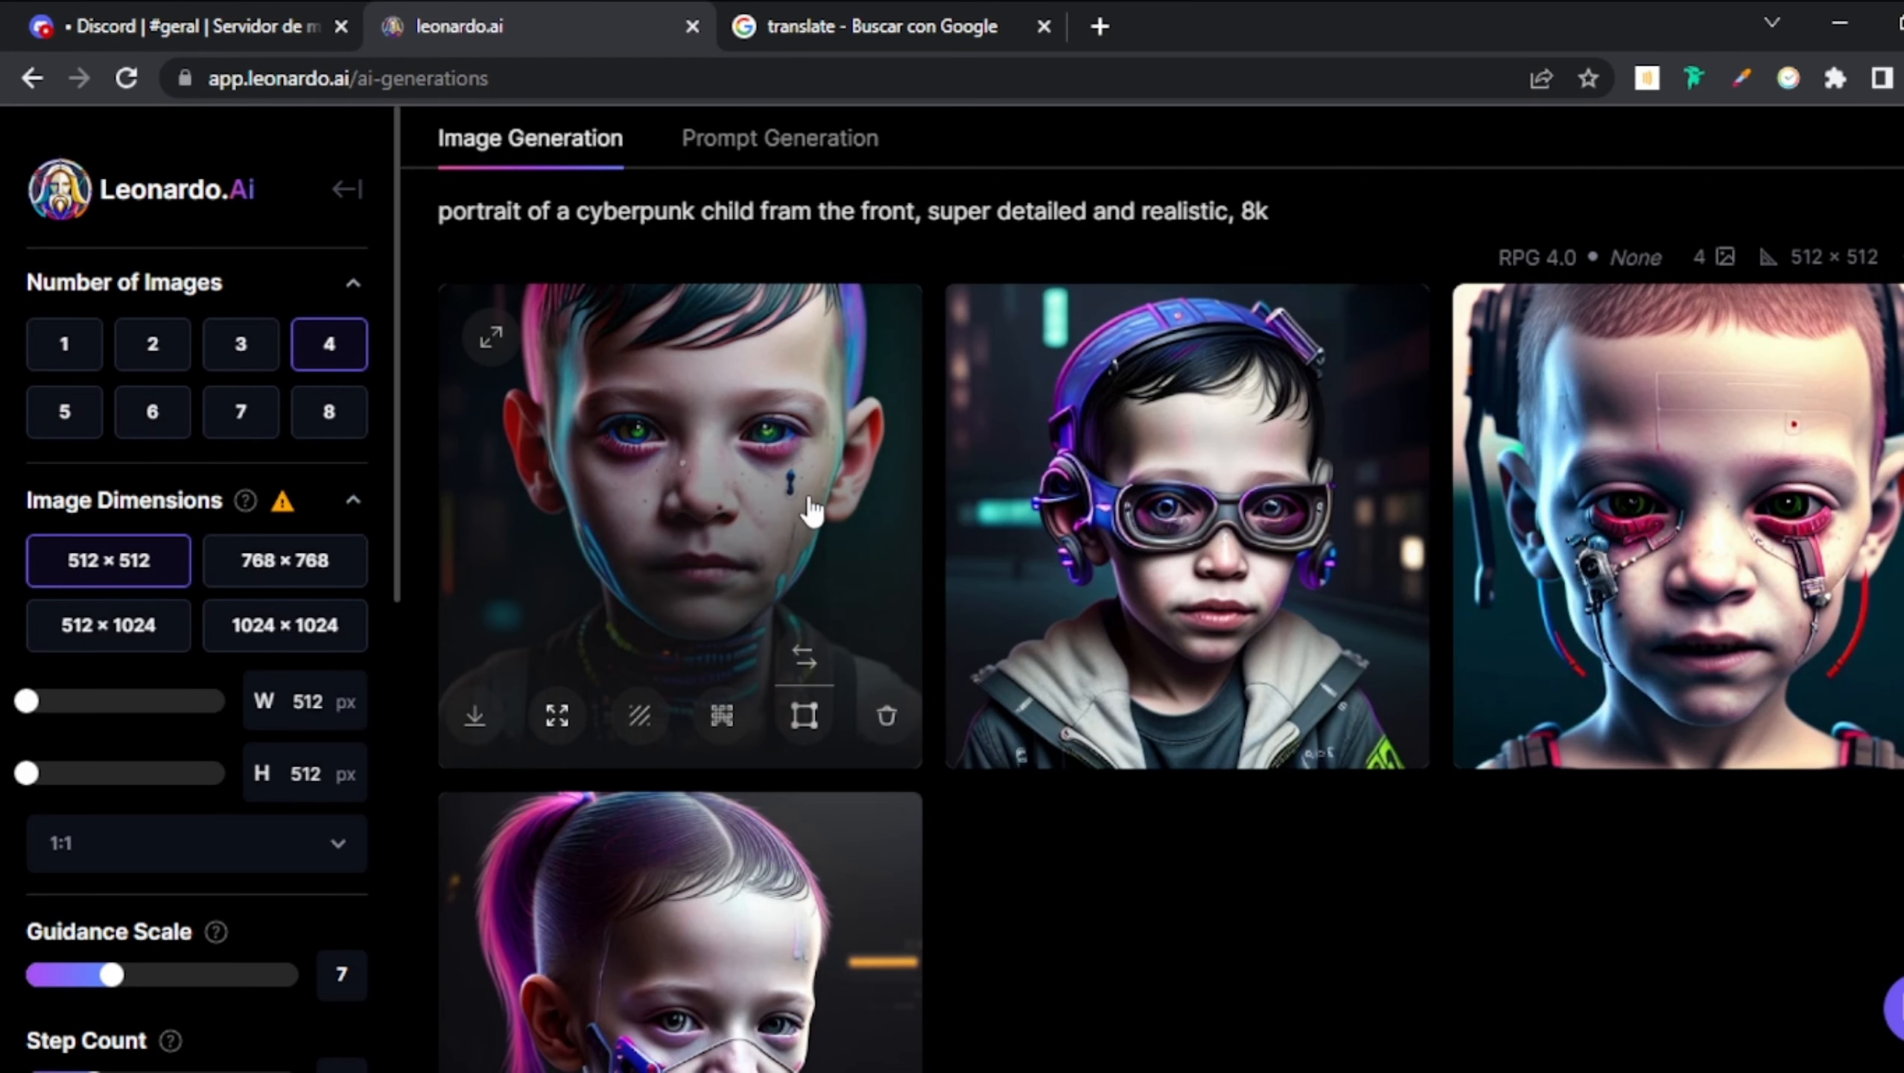
pyautogui.click(256, 3)
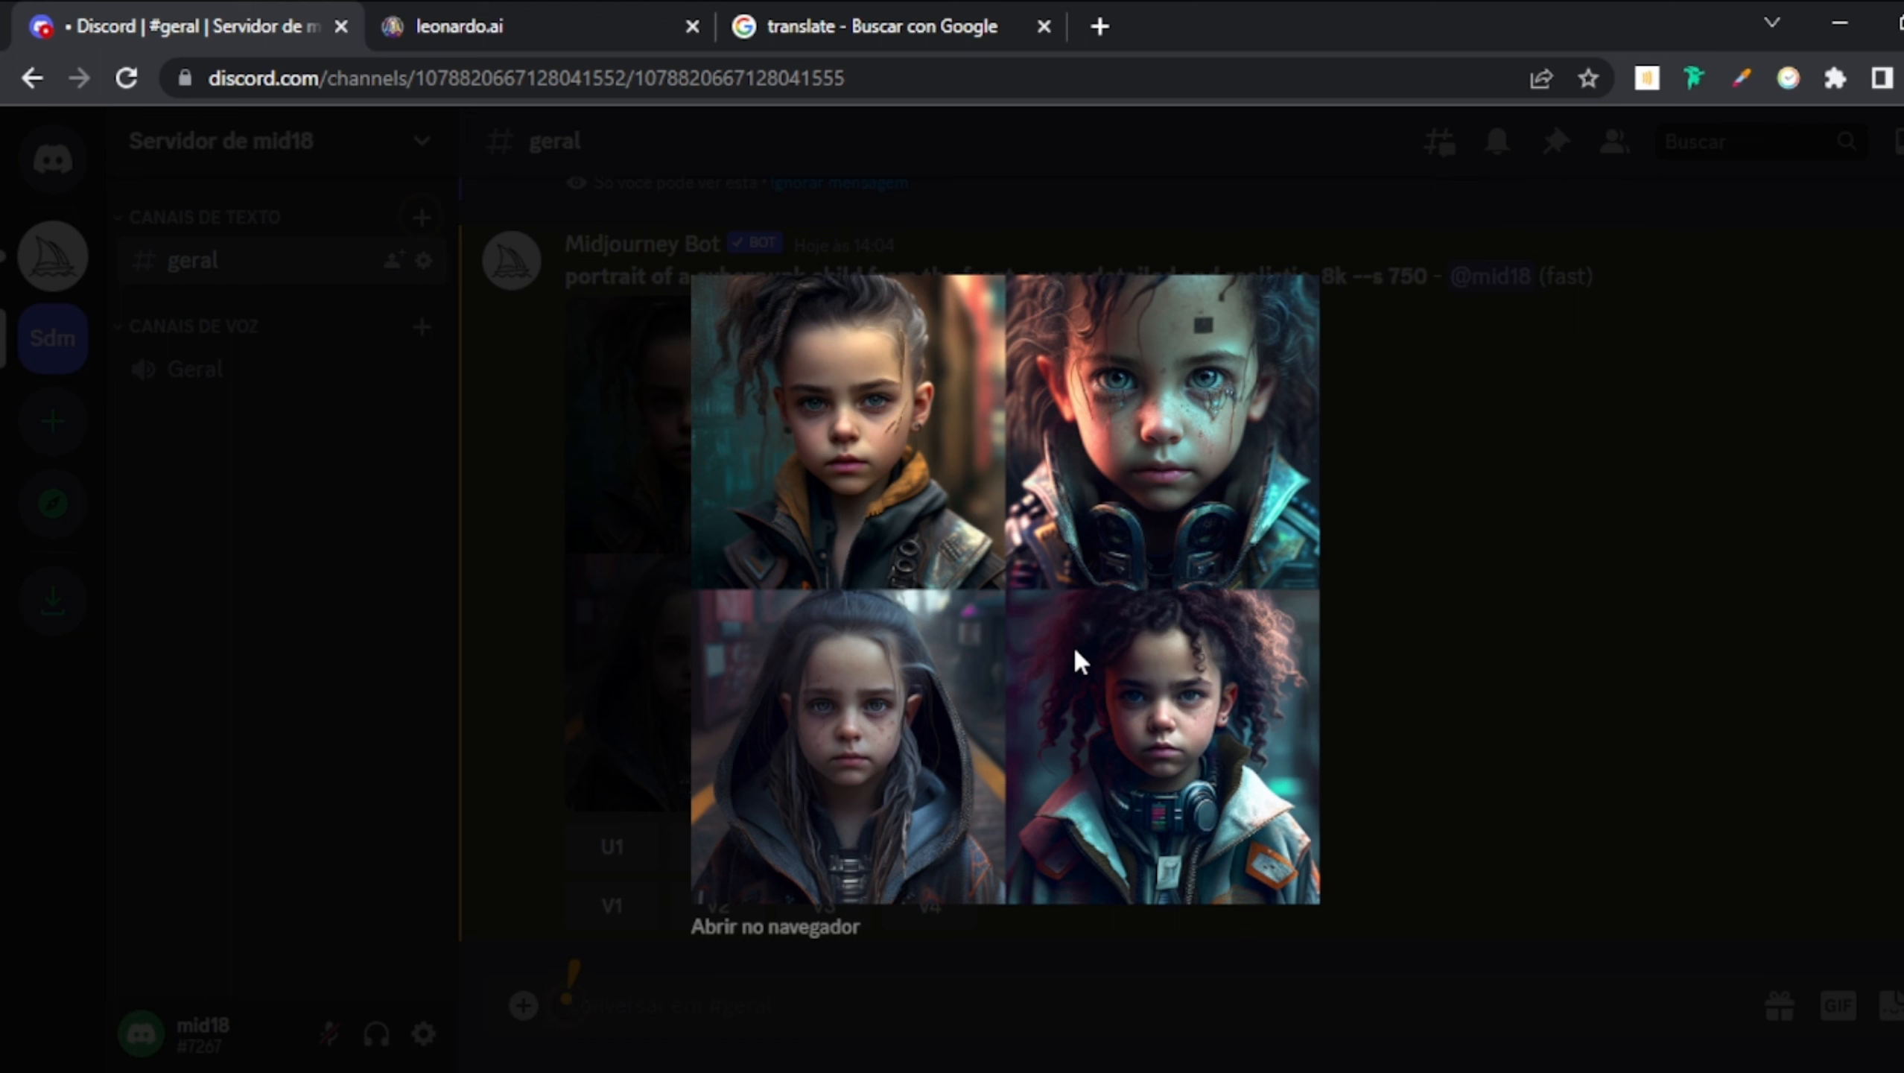
# - Review all four portraits in Leonardo.Ai, then return to Discord and close the enlarged Midjourney grid
pyautogui.click(571, 3)
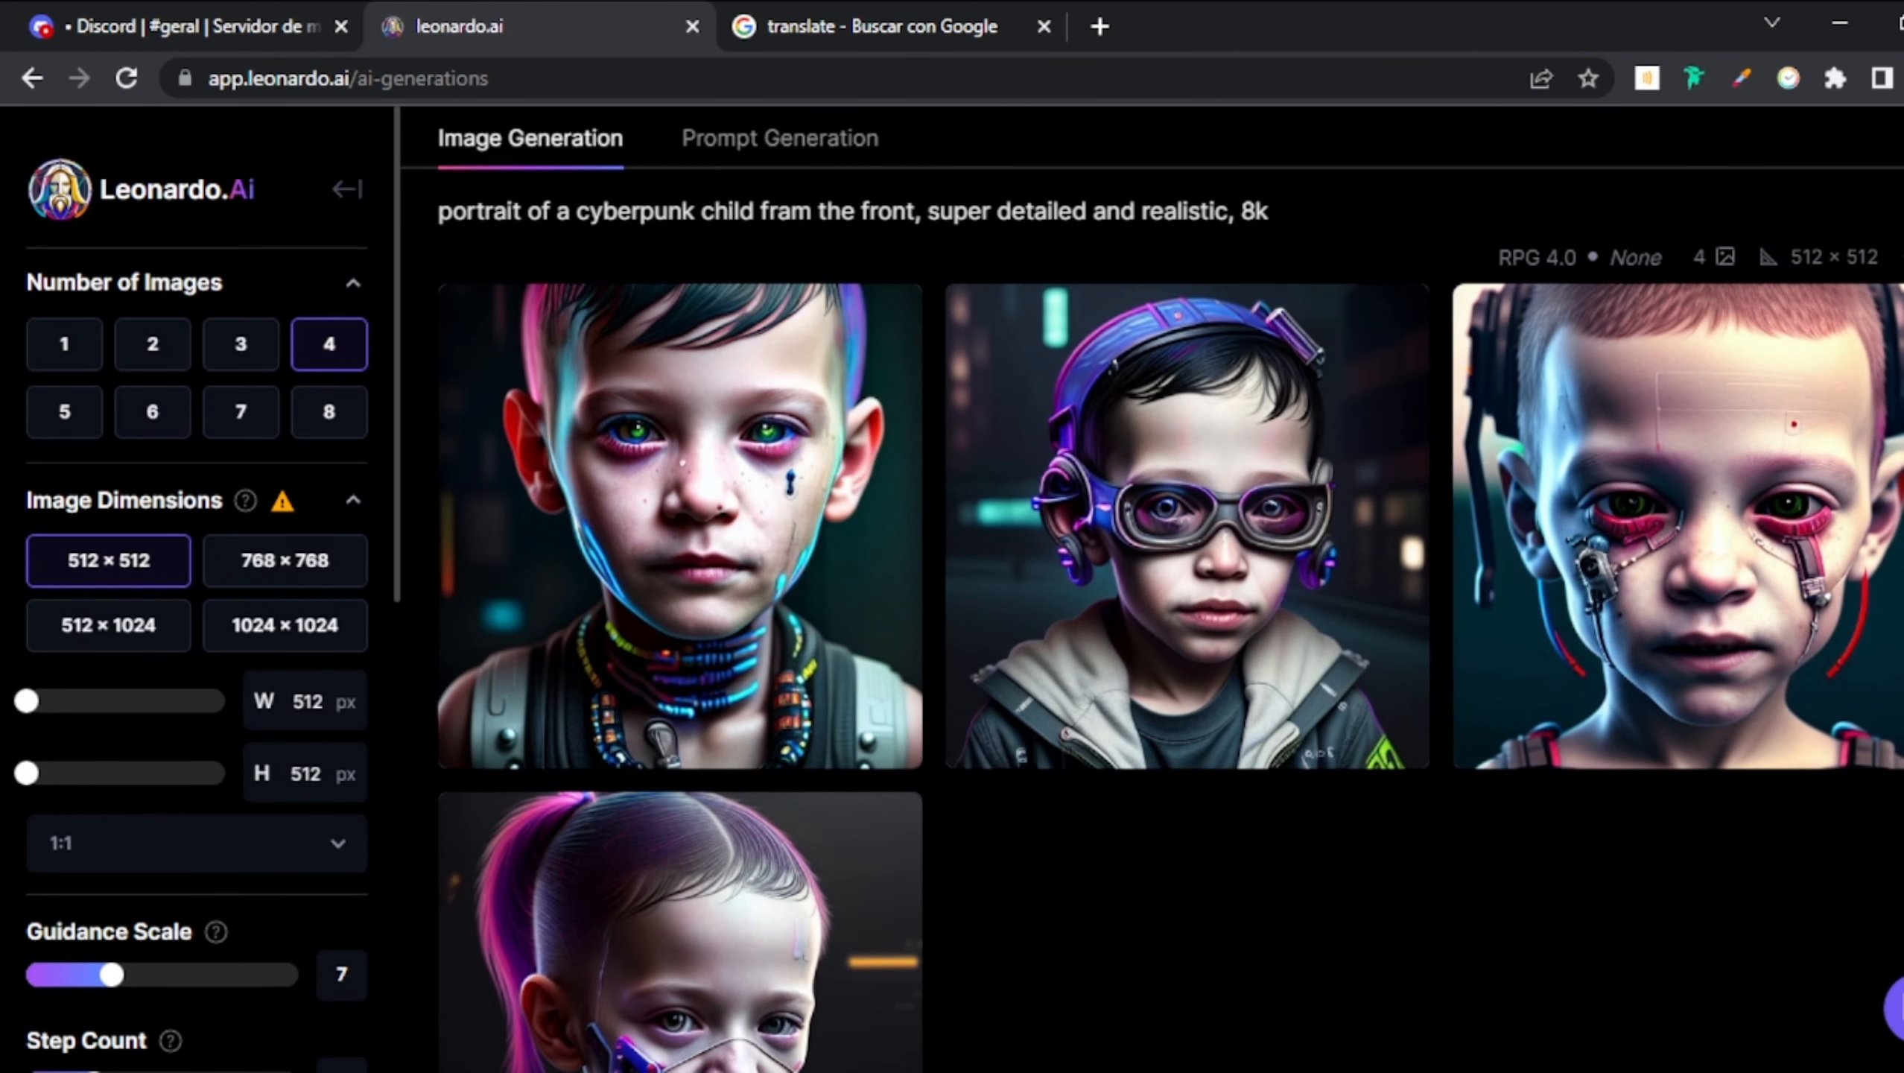
pyautogui.scroll(-4, 1151, 590)
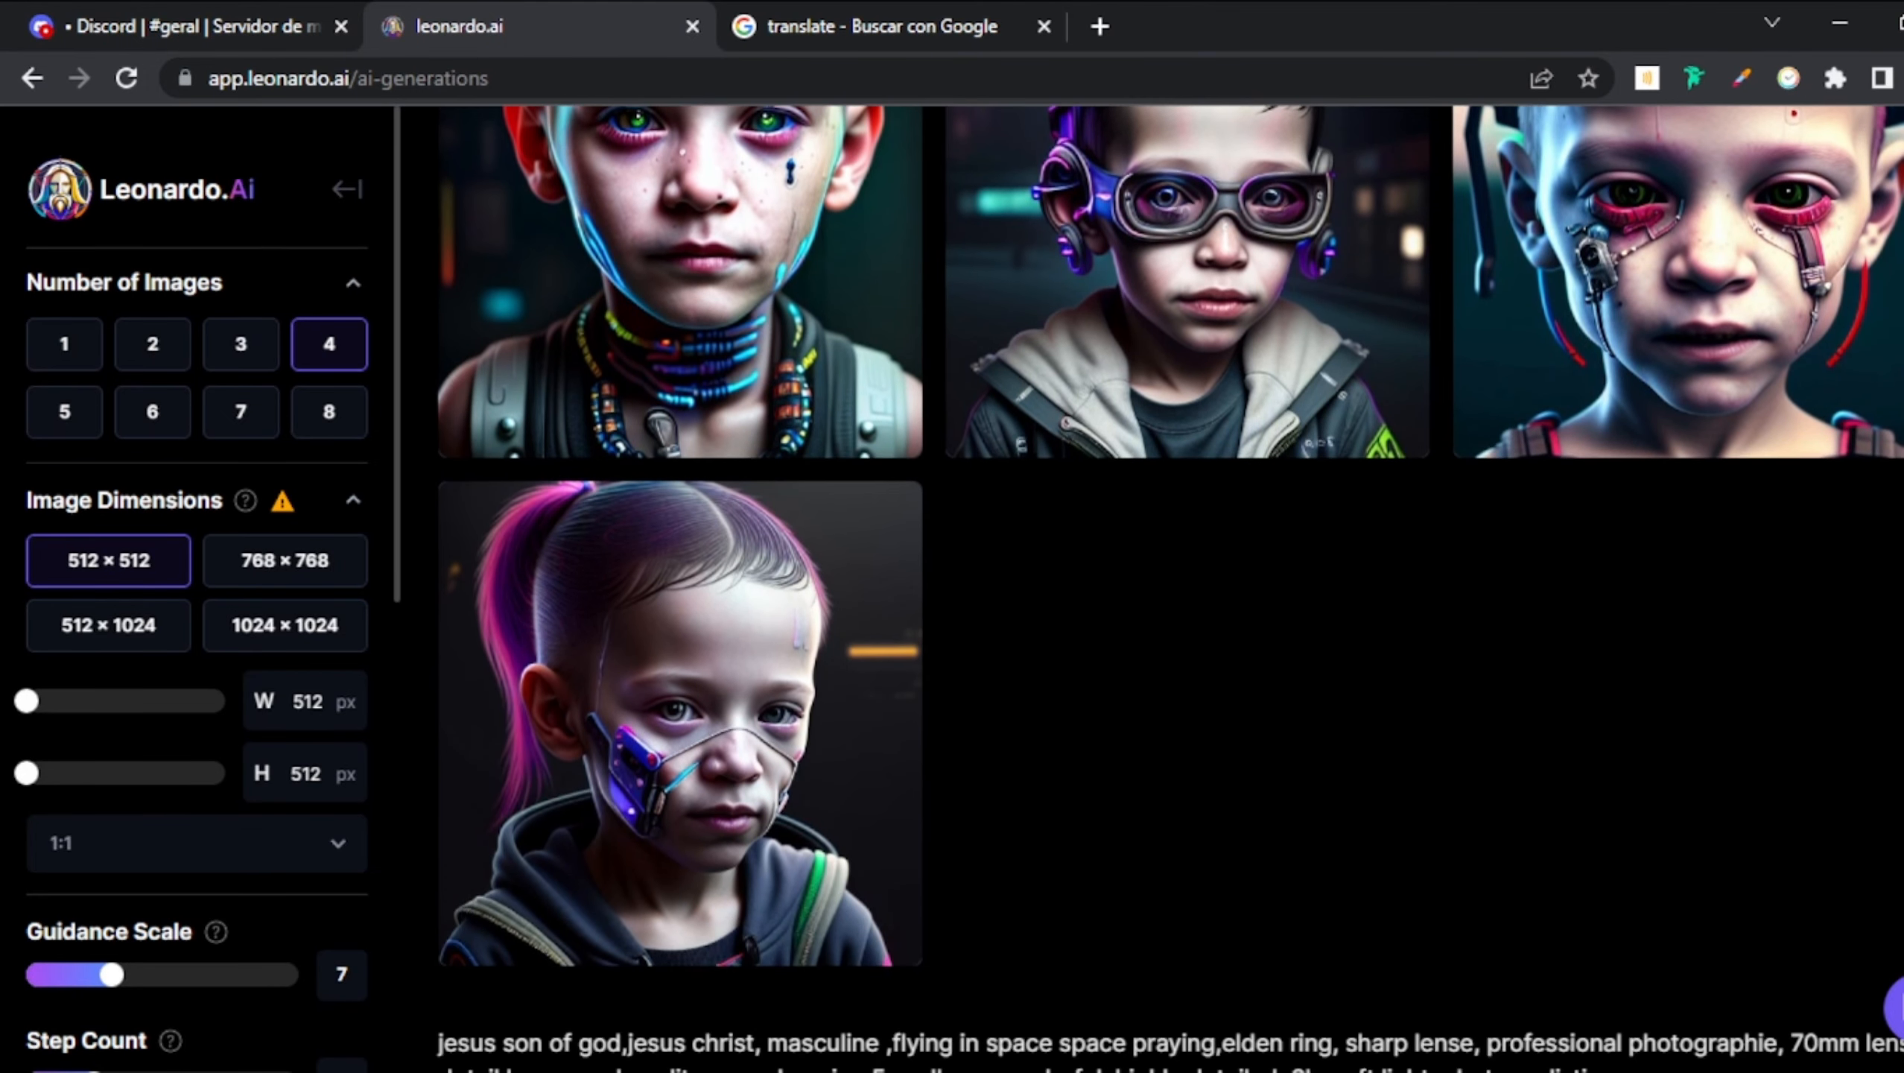
pyautogui.scroll(2, 1170, 590)
pyautogui.scroll(-1, 1170, 589)
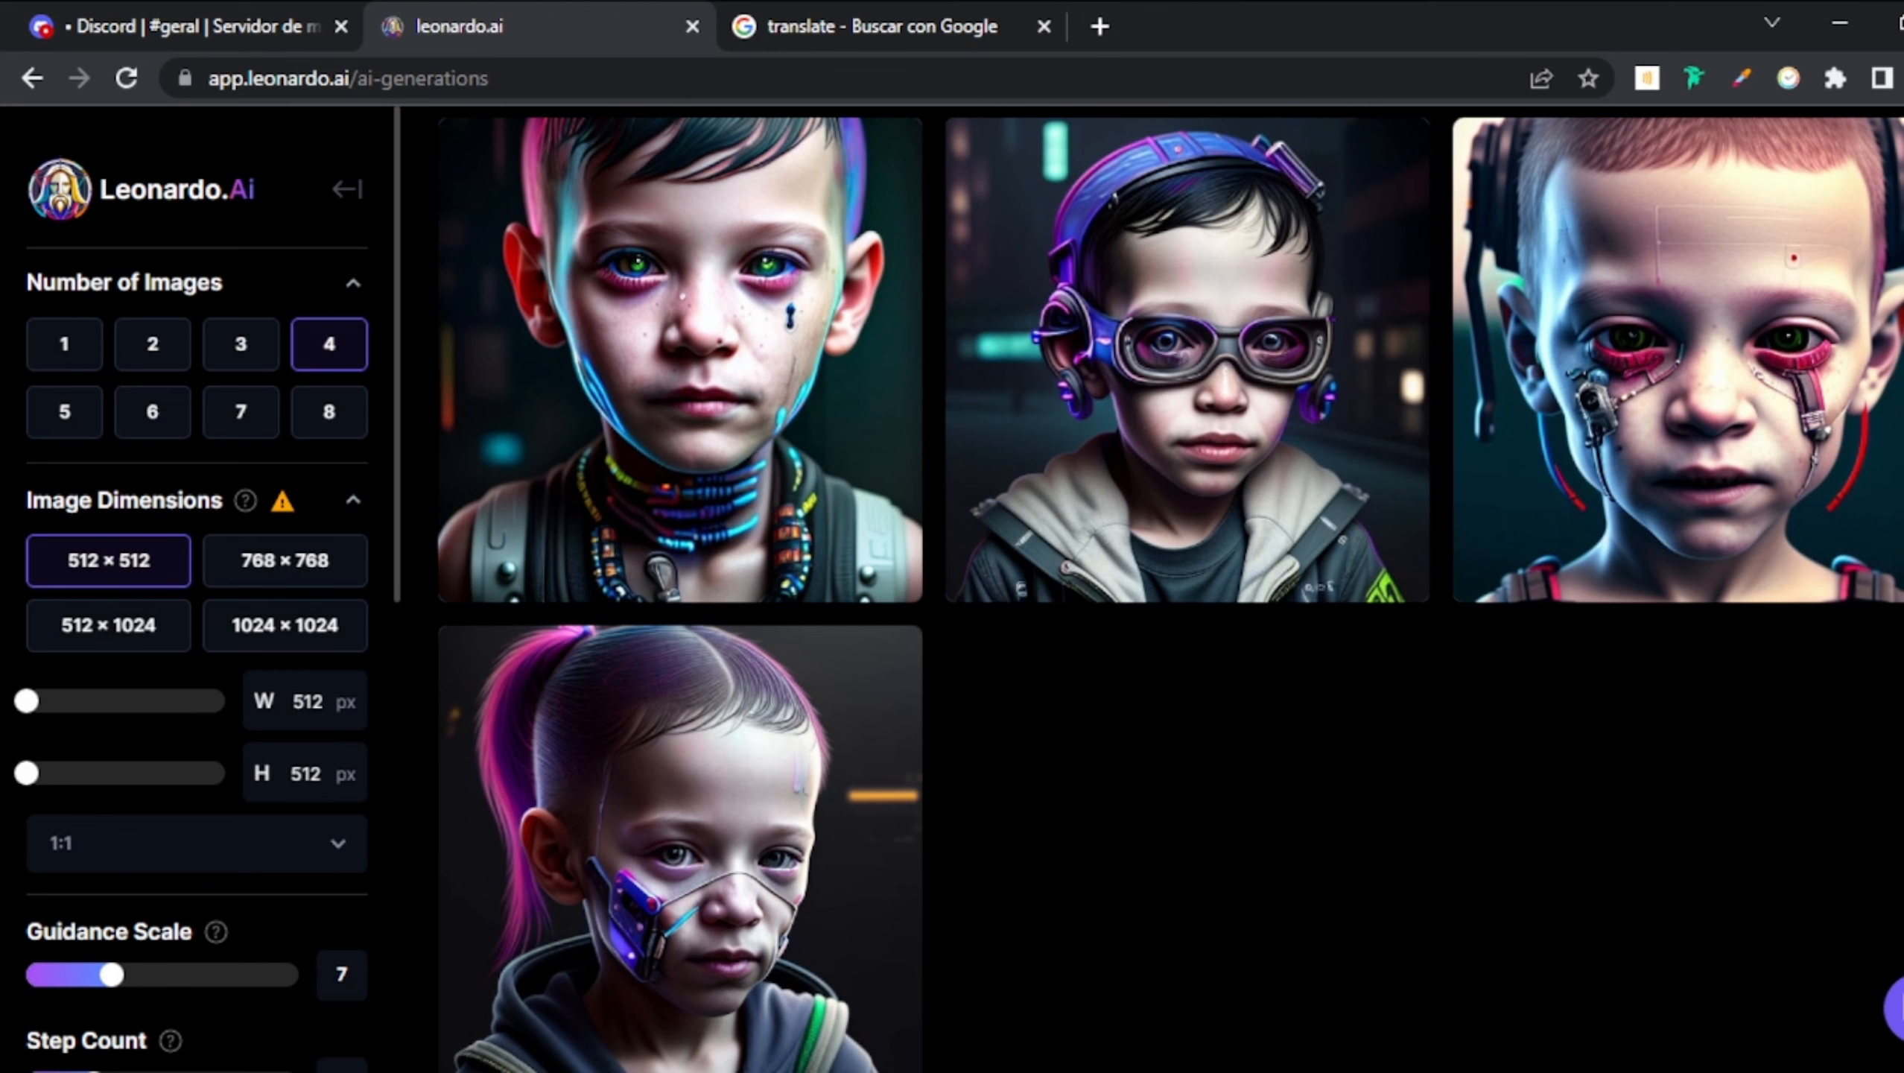
pyautogui.scroll(6, 1170, 589)
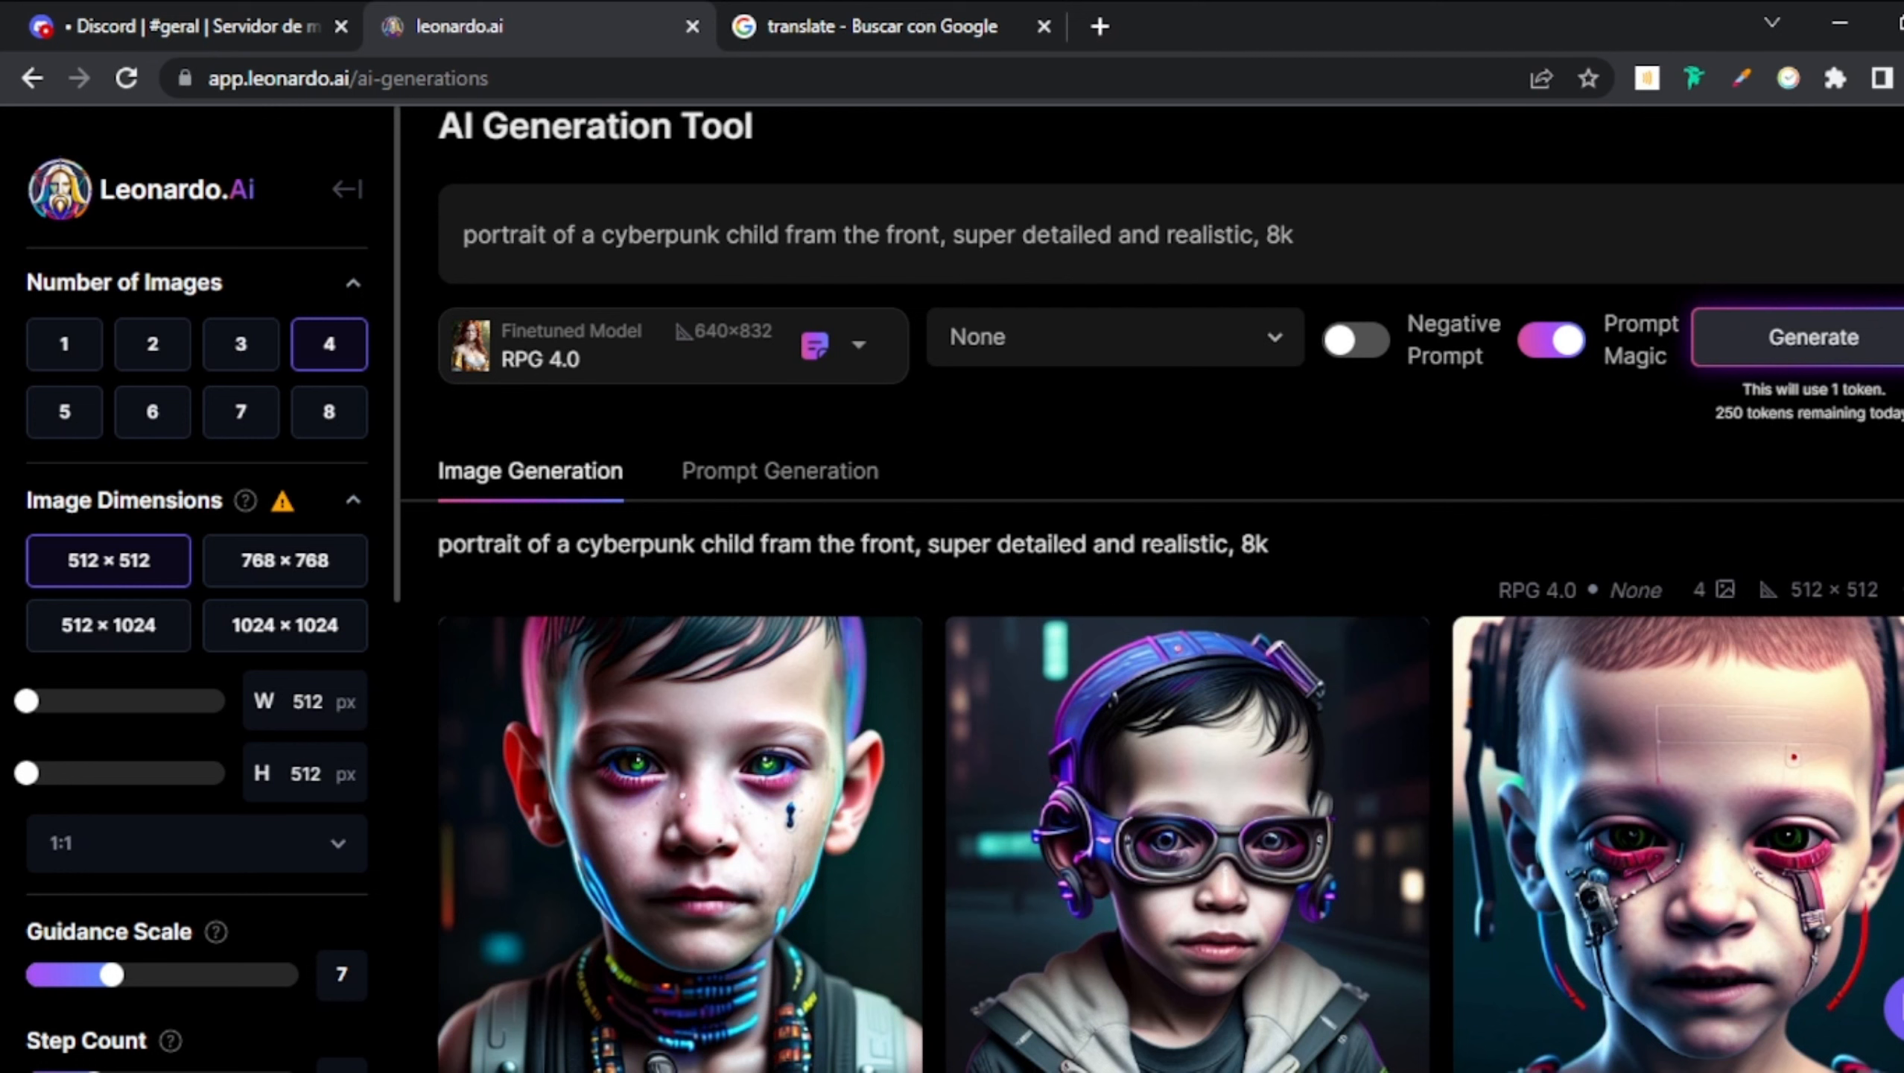
pyautogui.click(141, 9)
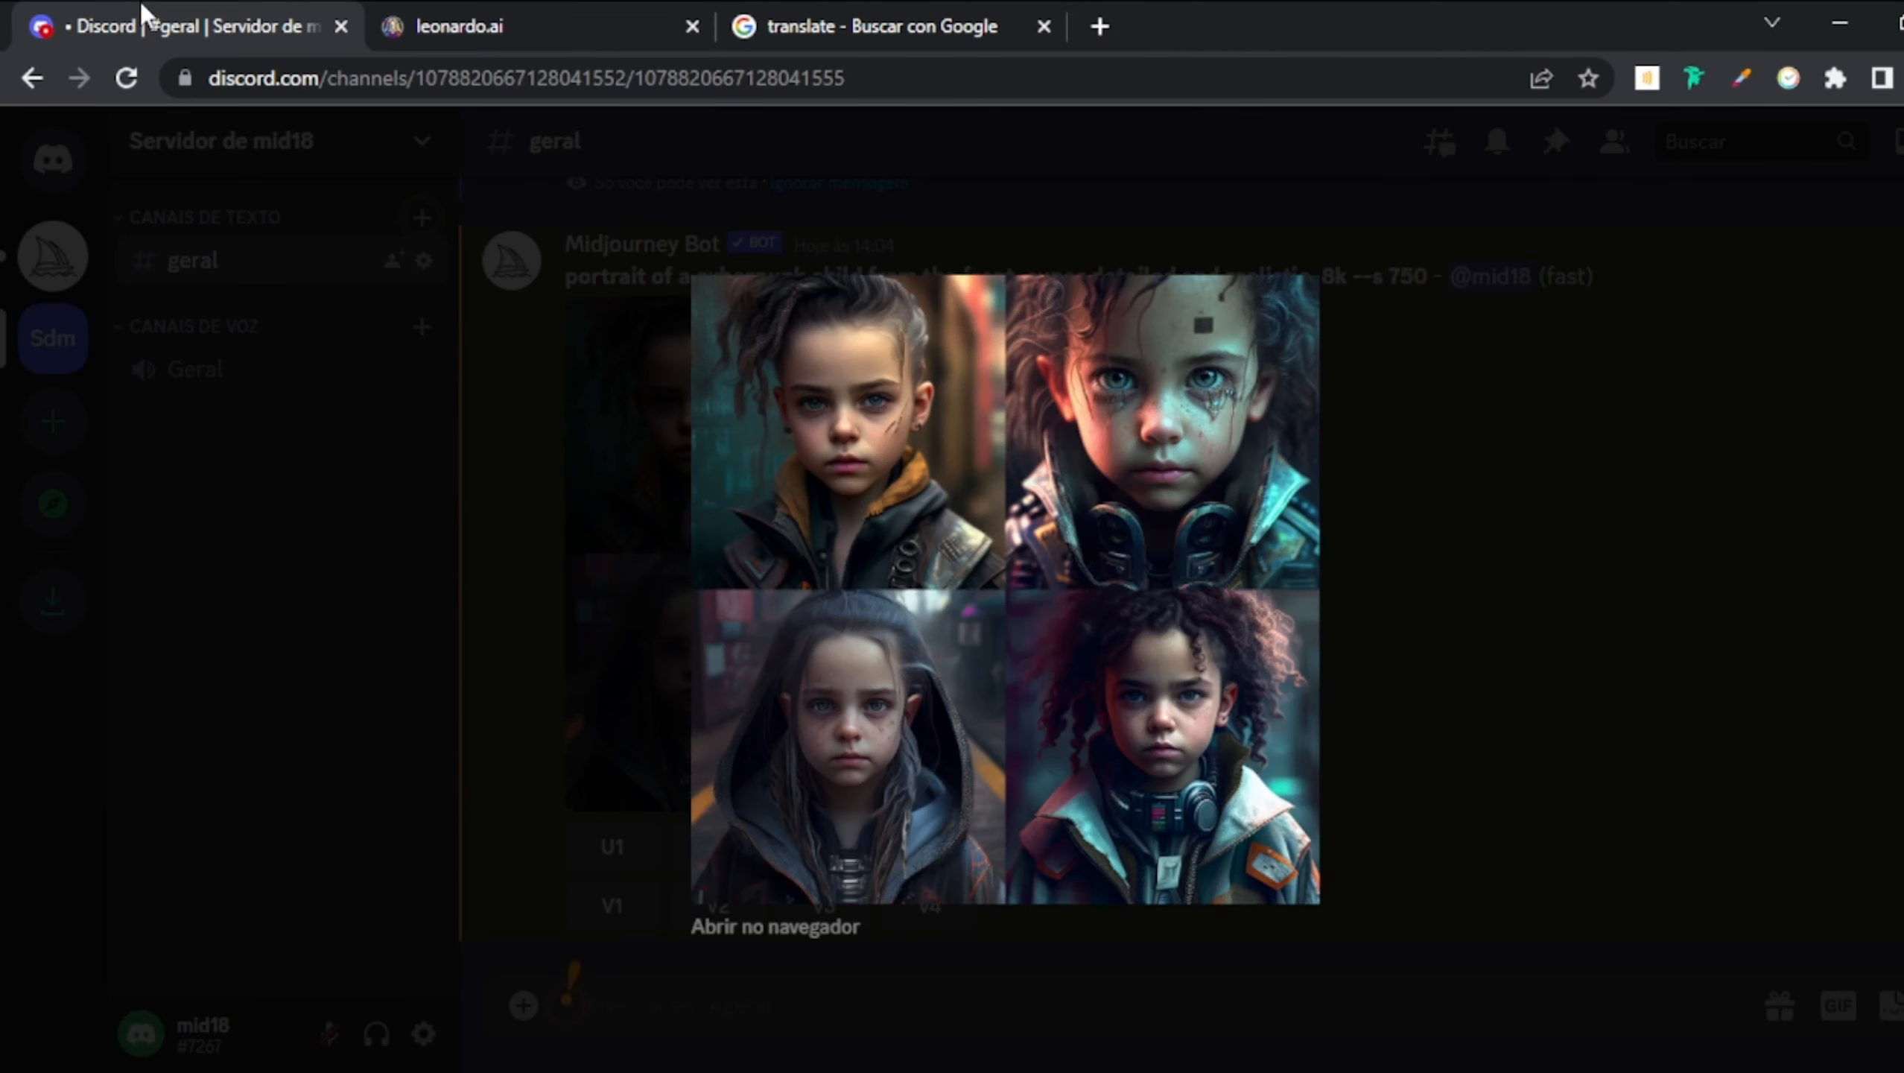
pyautogui.click(1585, 638)
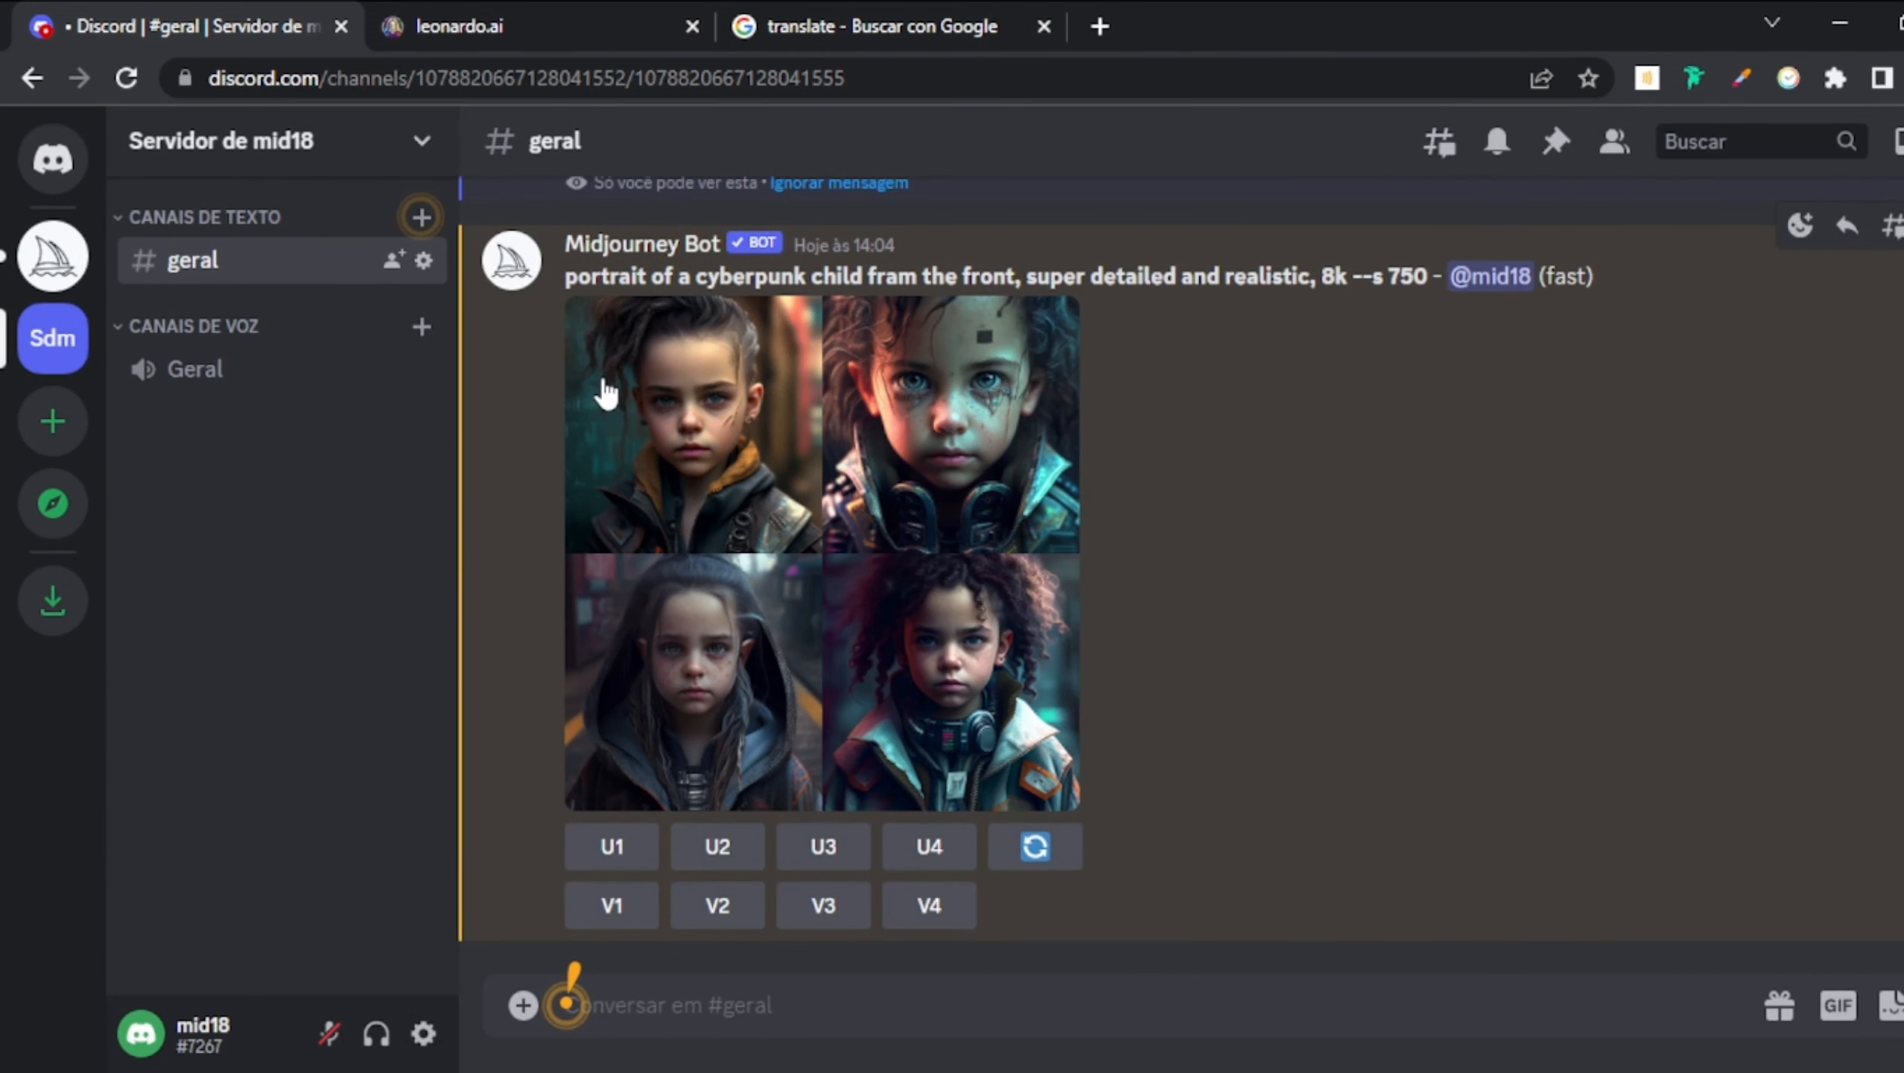
# - Switch to Leonardo.Ai, copy and re-enter the cyberpunk child prompt, and enable Negative Prompt
pyautogui.click(535, 3)
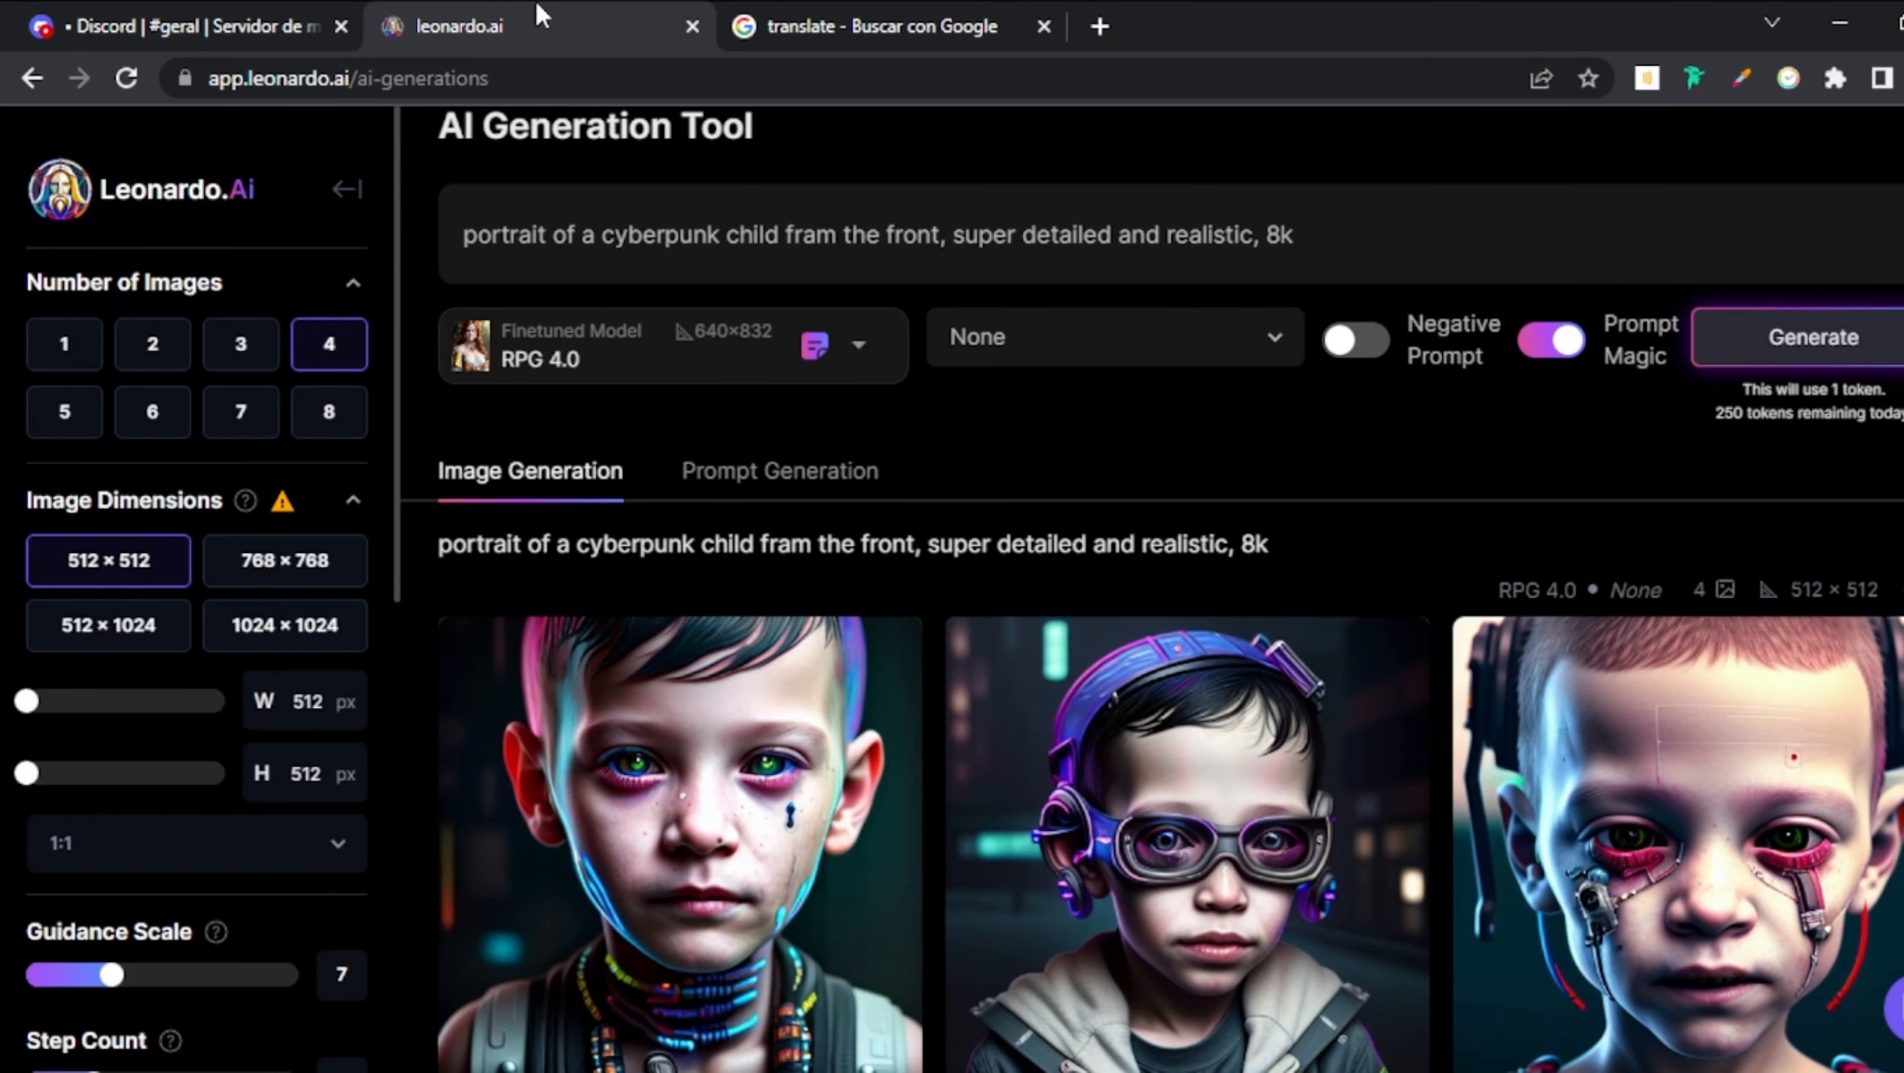
pyautogui.tripleClick(732, 239)
pyautogui.hotkey('ctrl', 'c')
pyautogui.press('BackSpace')
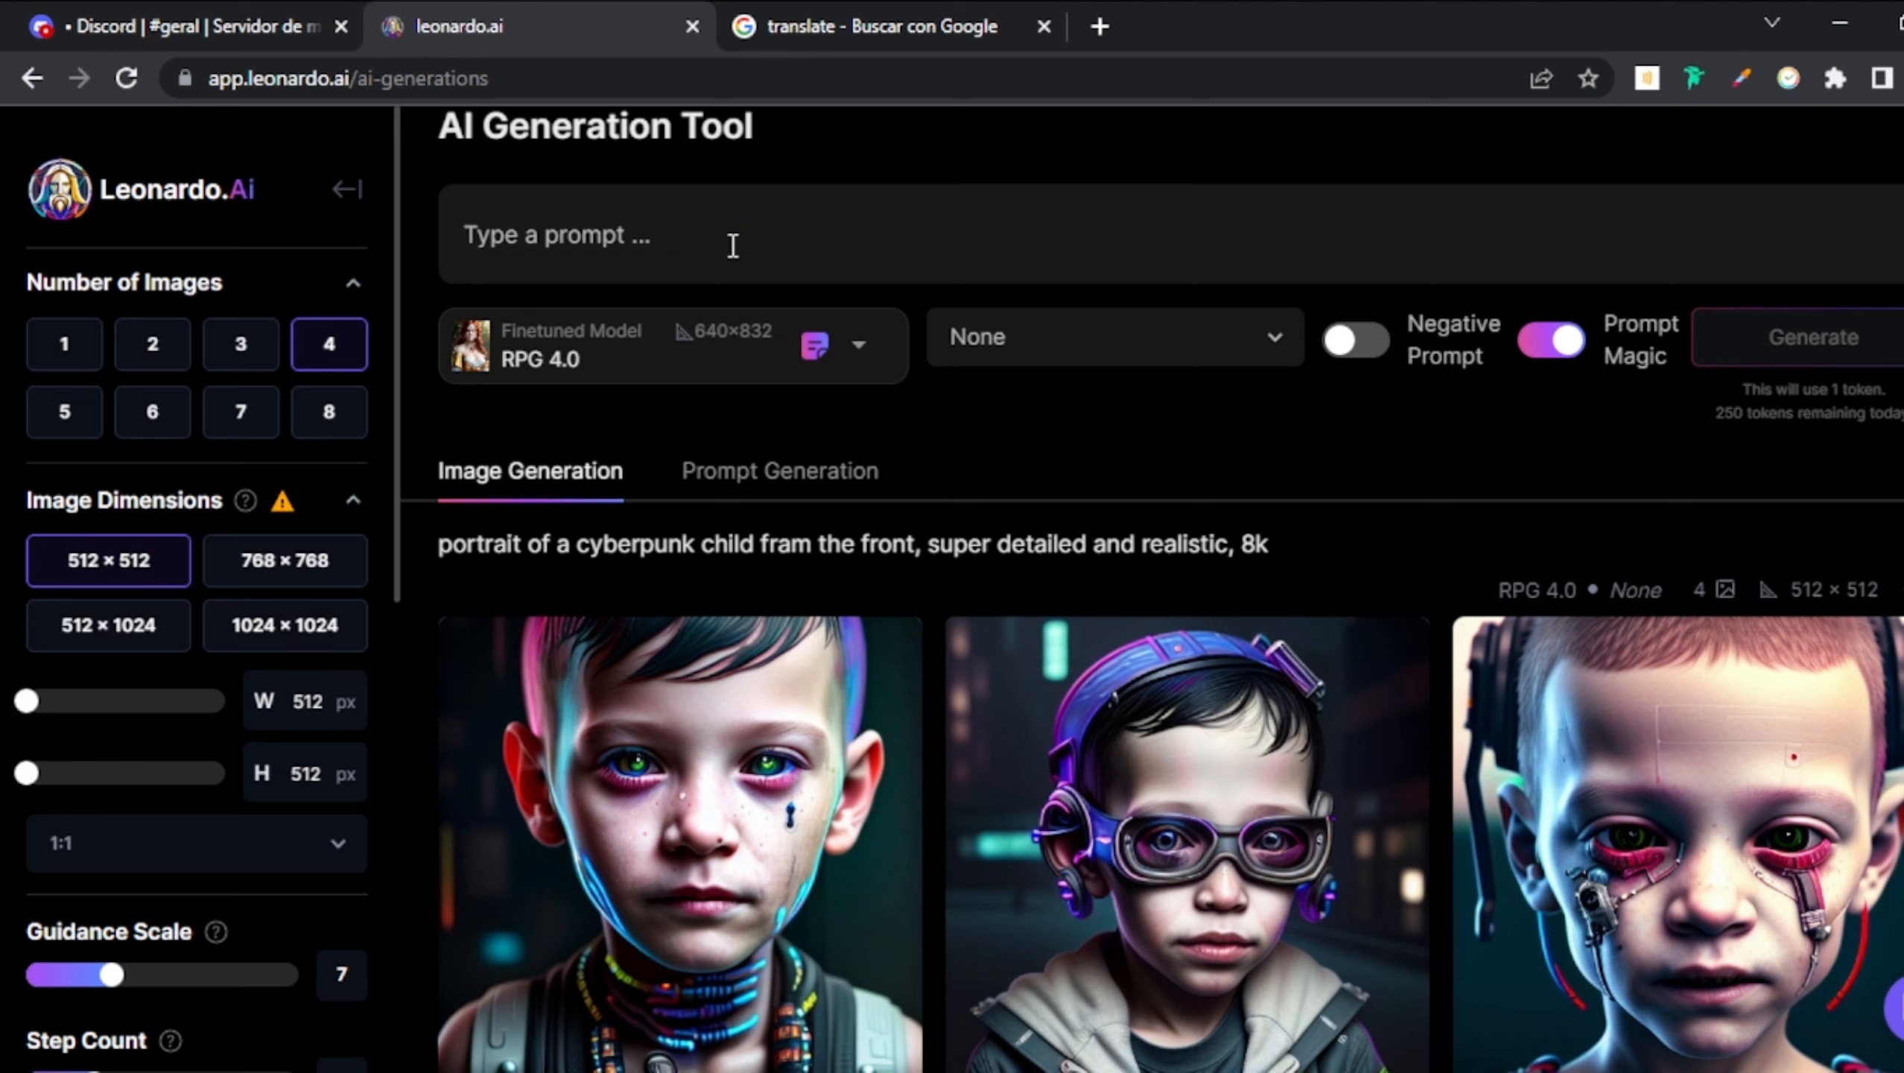
pyautogui.hotkey('ctrl', 'v')
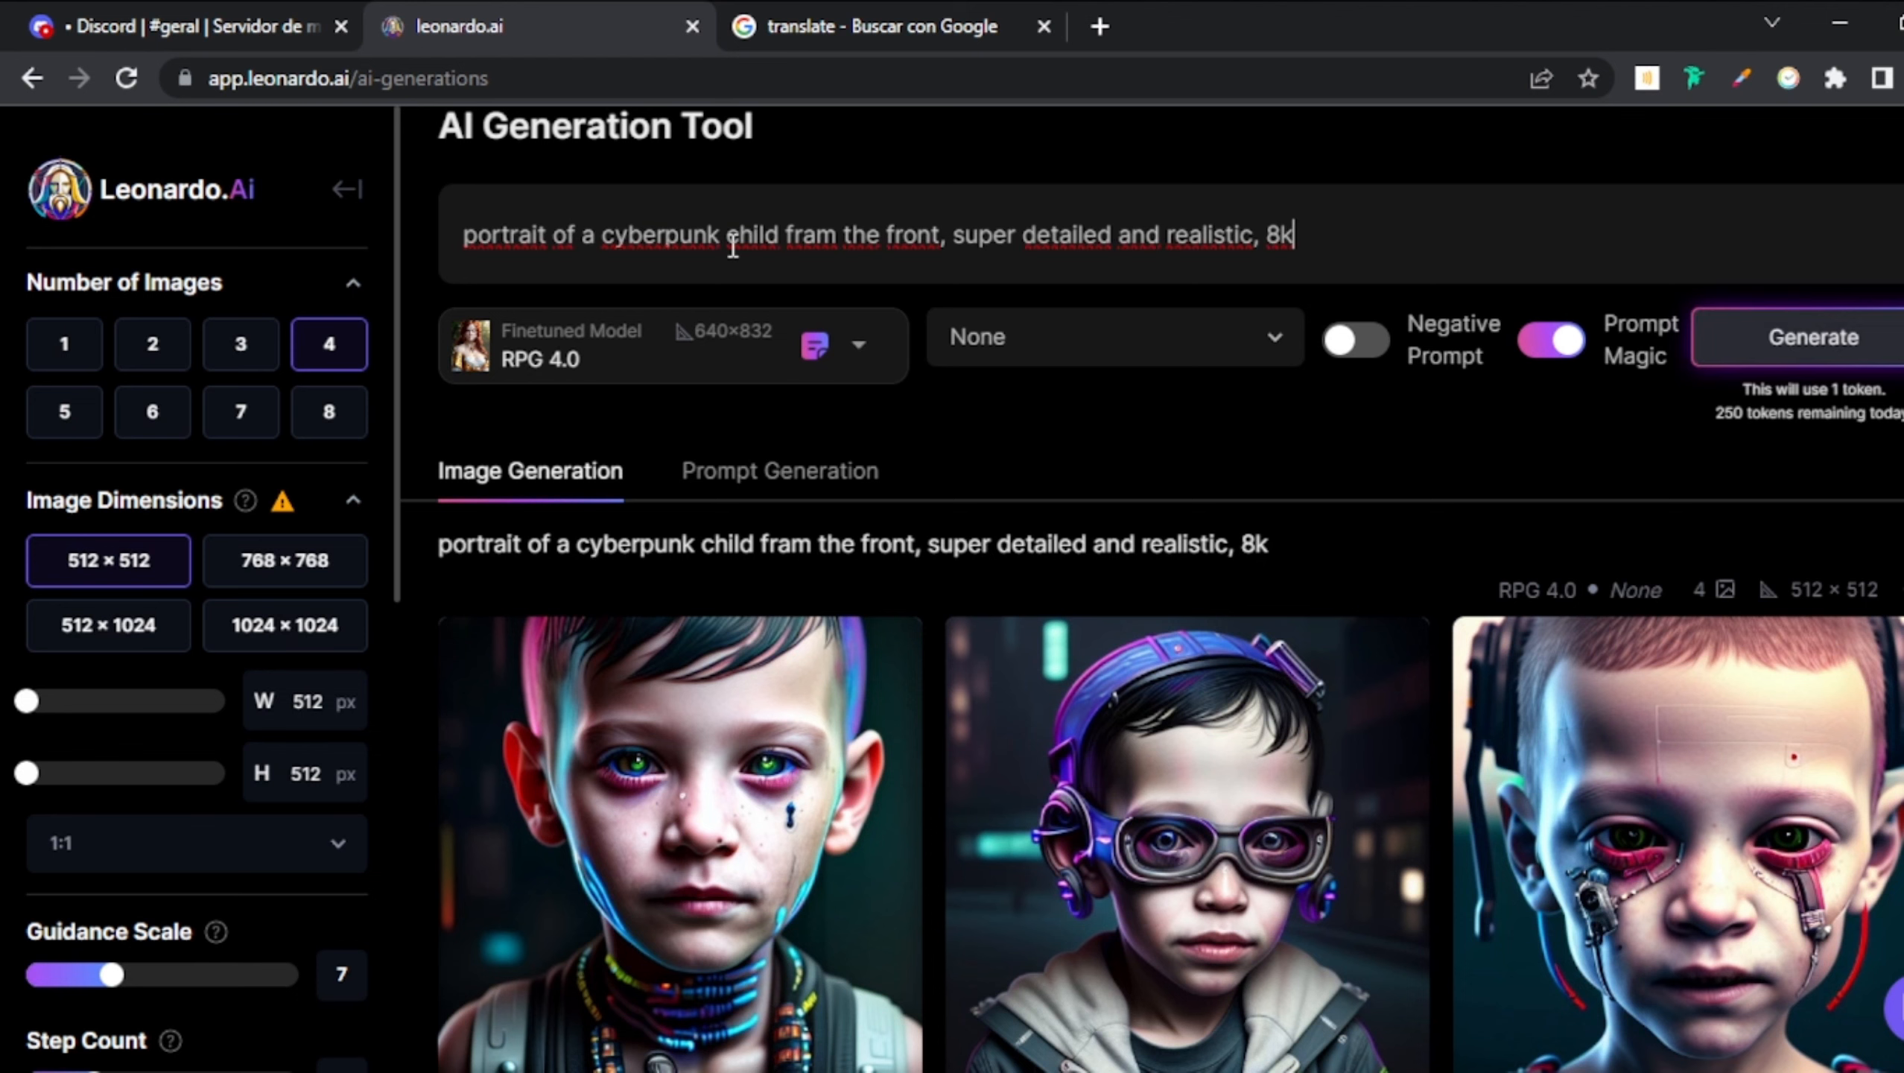
pyautogui.click(1356, 346)
# - Switch to Google Translate and translate "baixa qualidade, elementos fora do rotro" from Portuguese to English
pyautogui.click(869, 23)
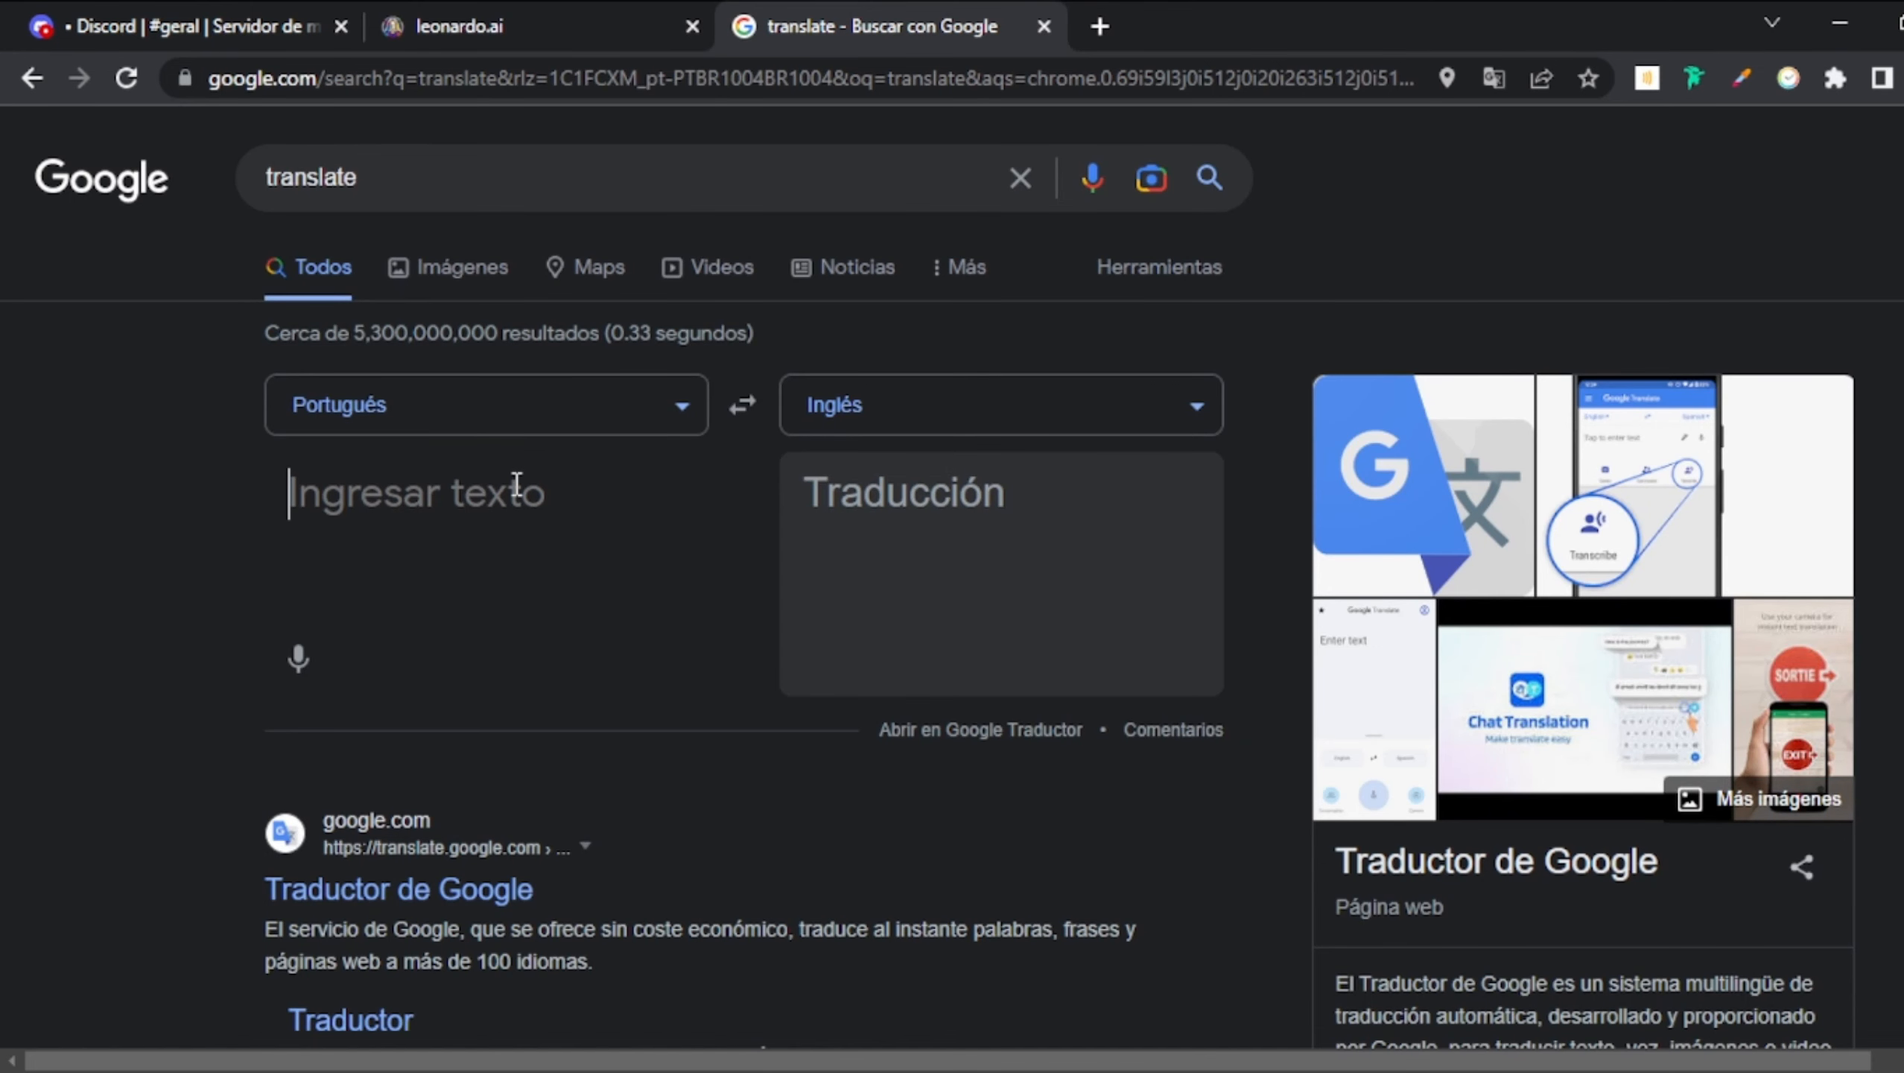
pyautogui.write('bai')
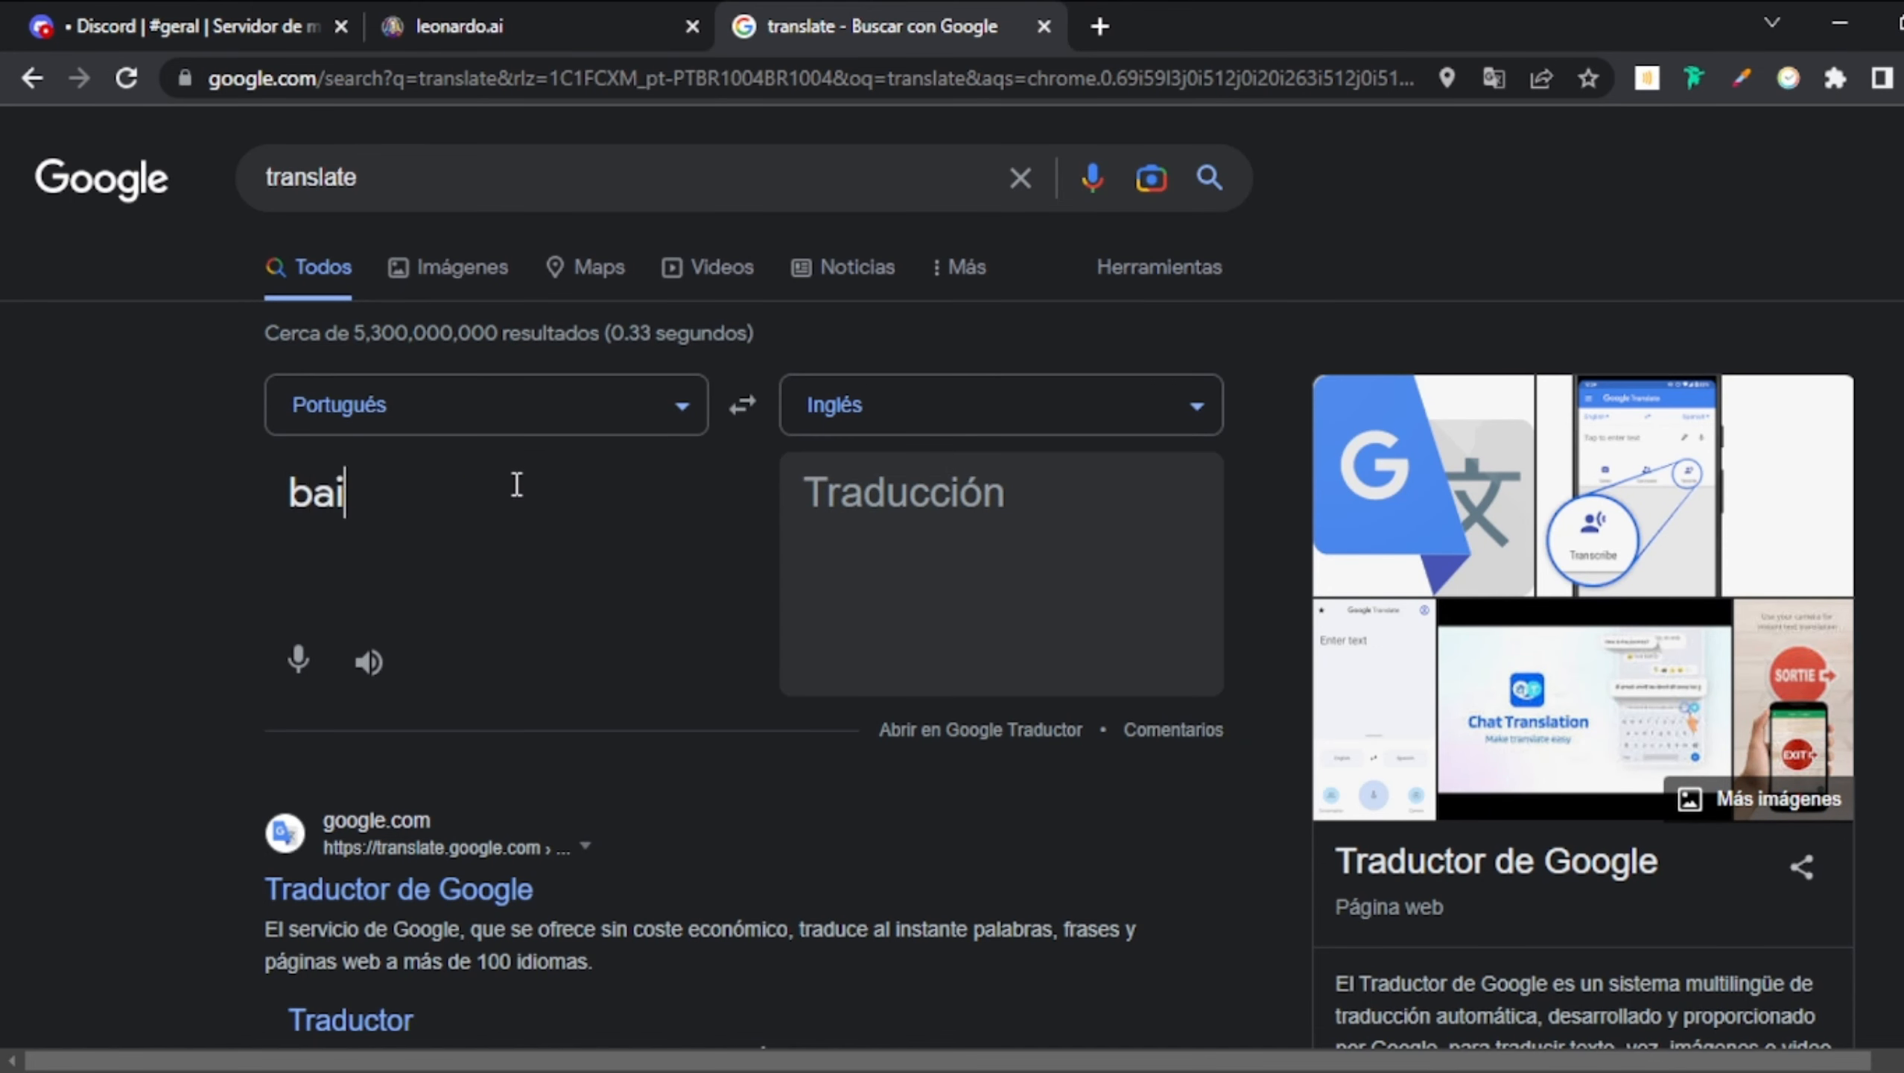
pyautogui.write('xa qualidade,')
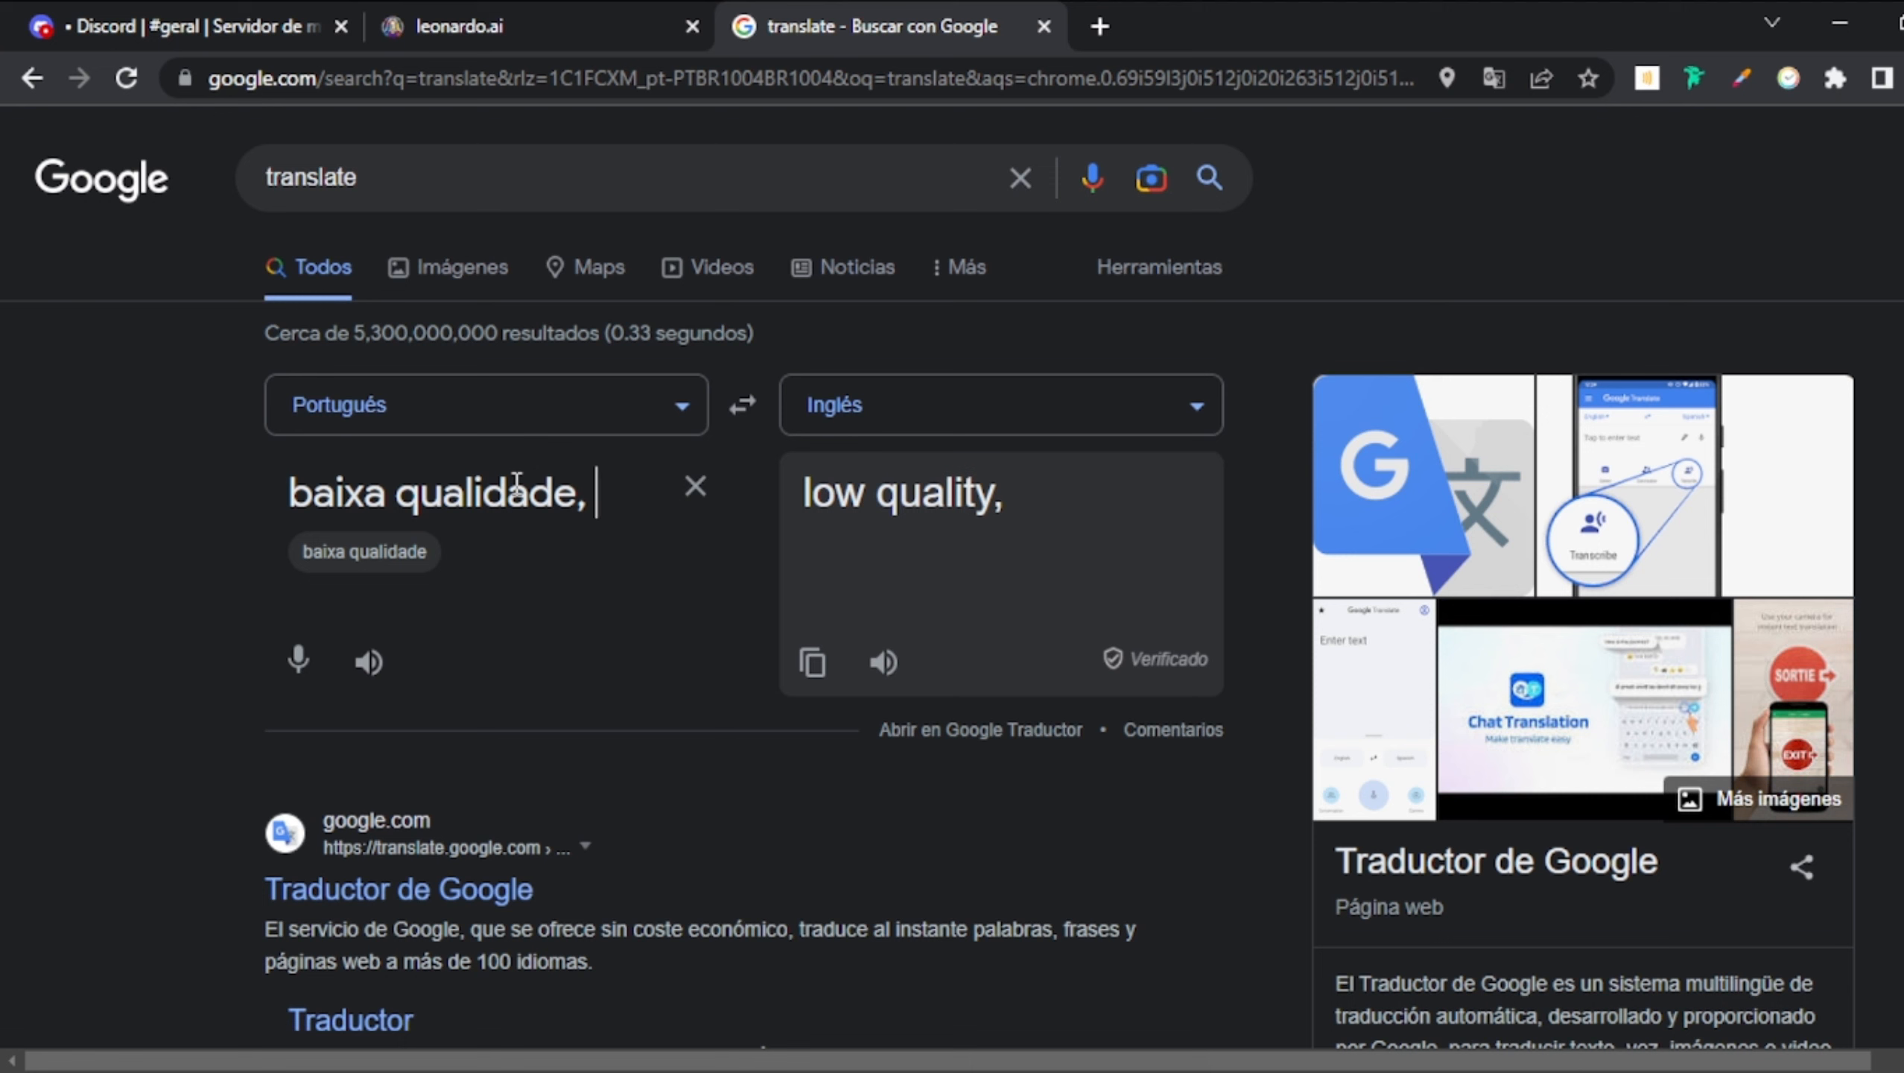
pyautogui.write(' elementos')
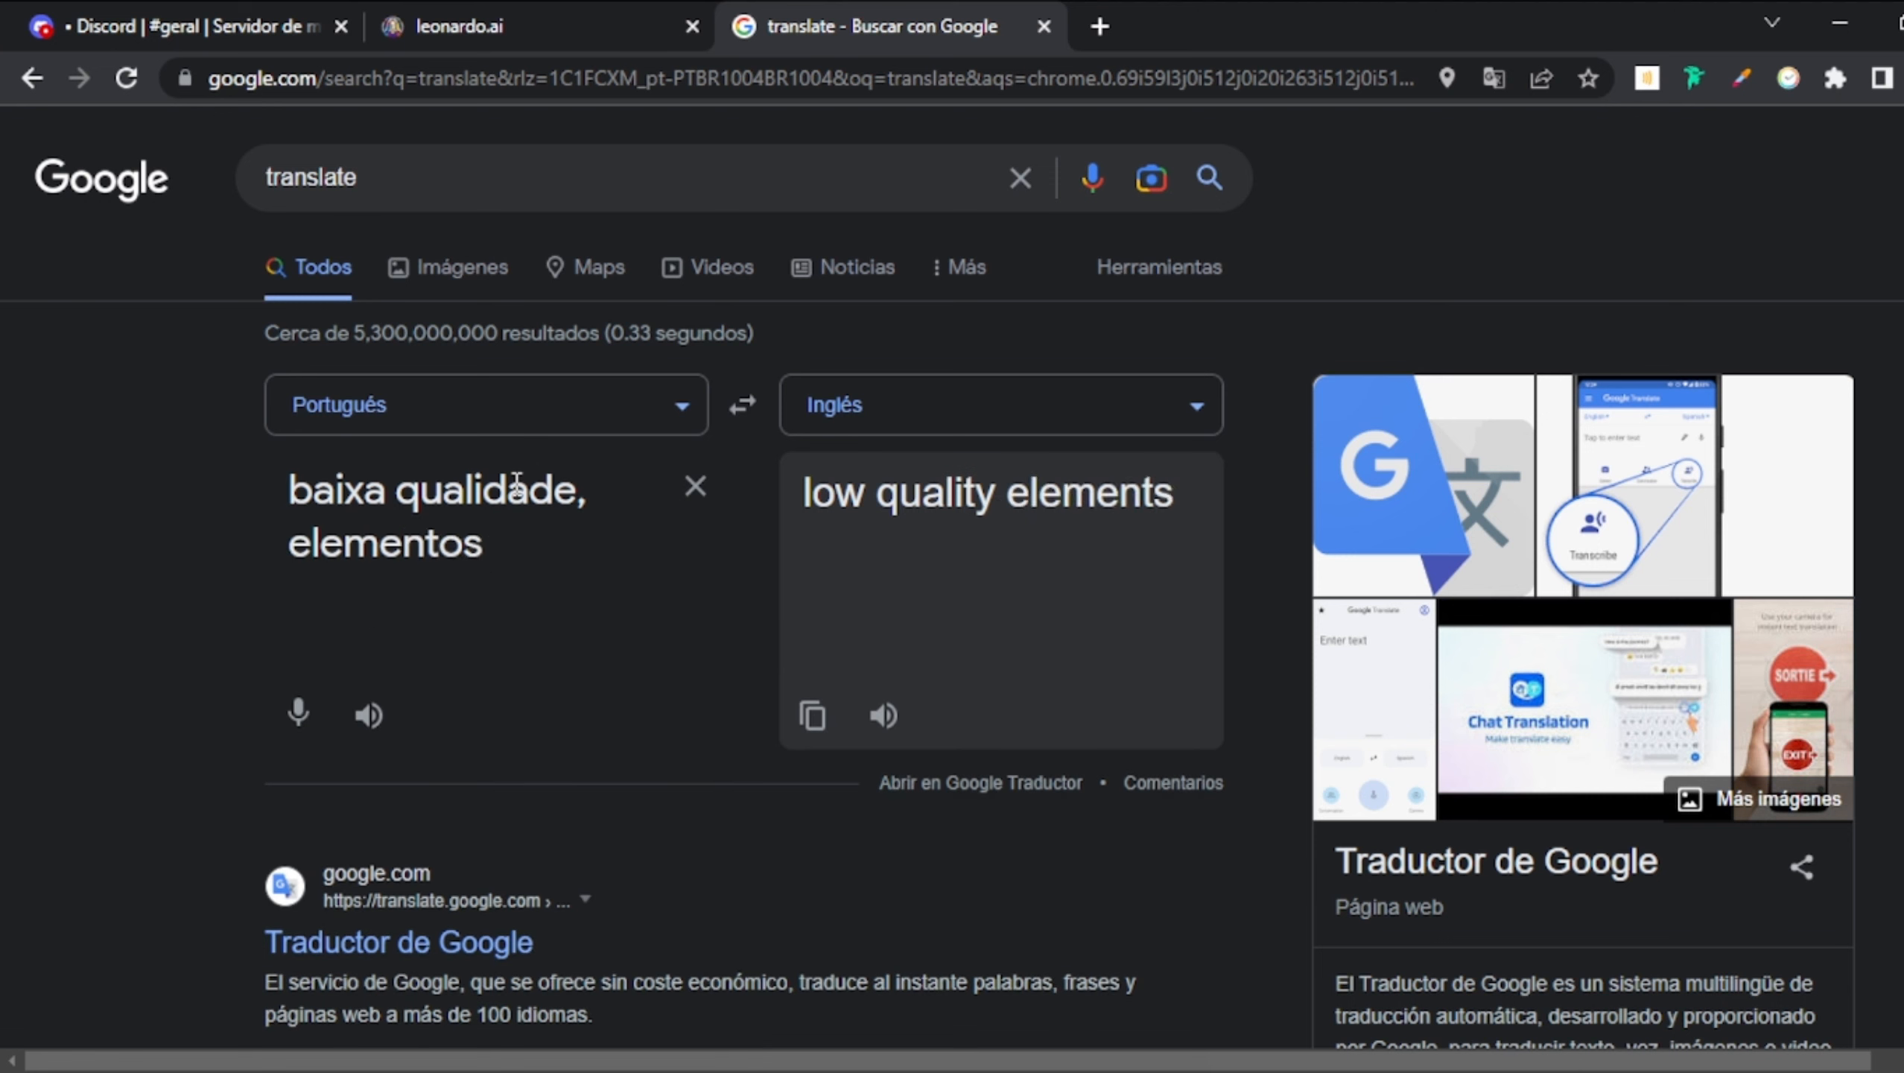
pyautogui.write(' fora do')
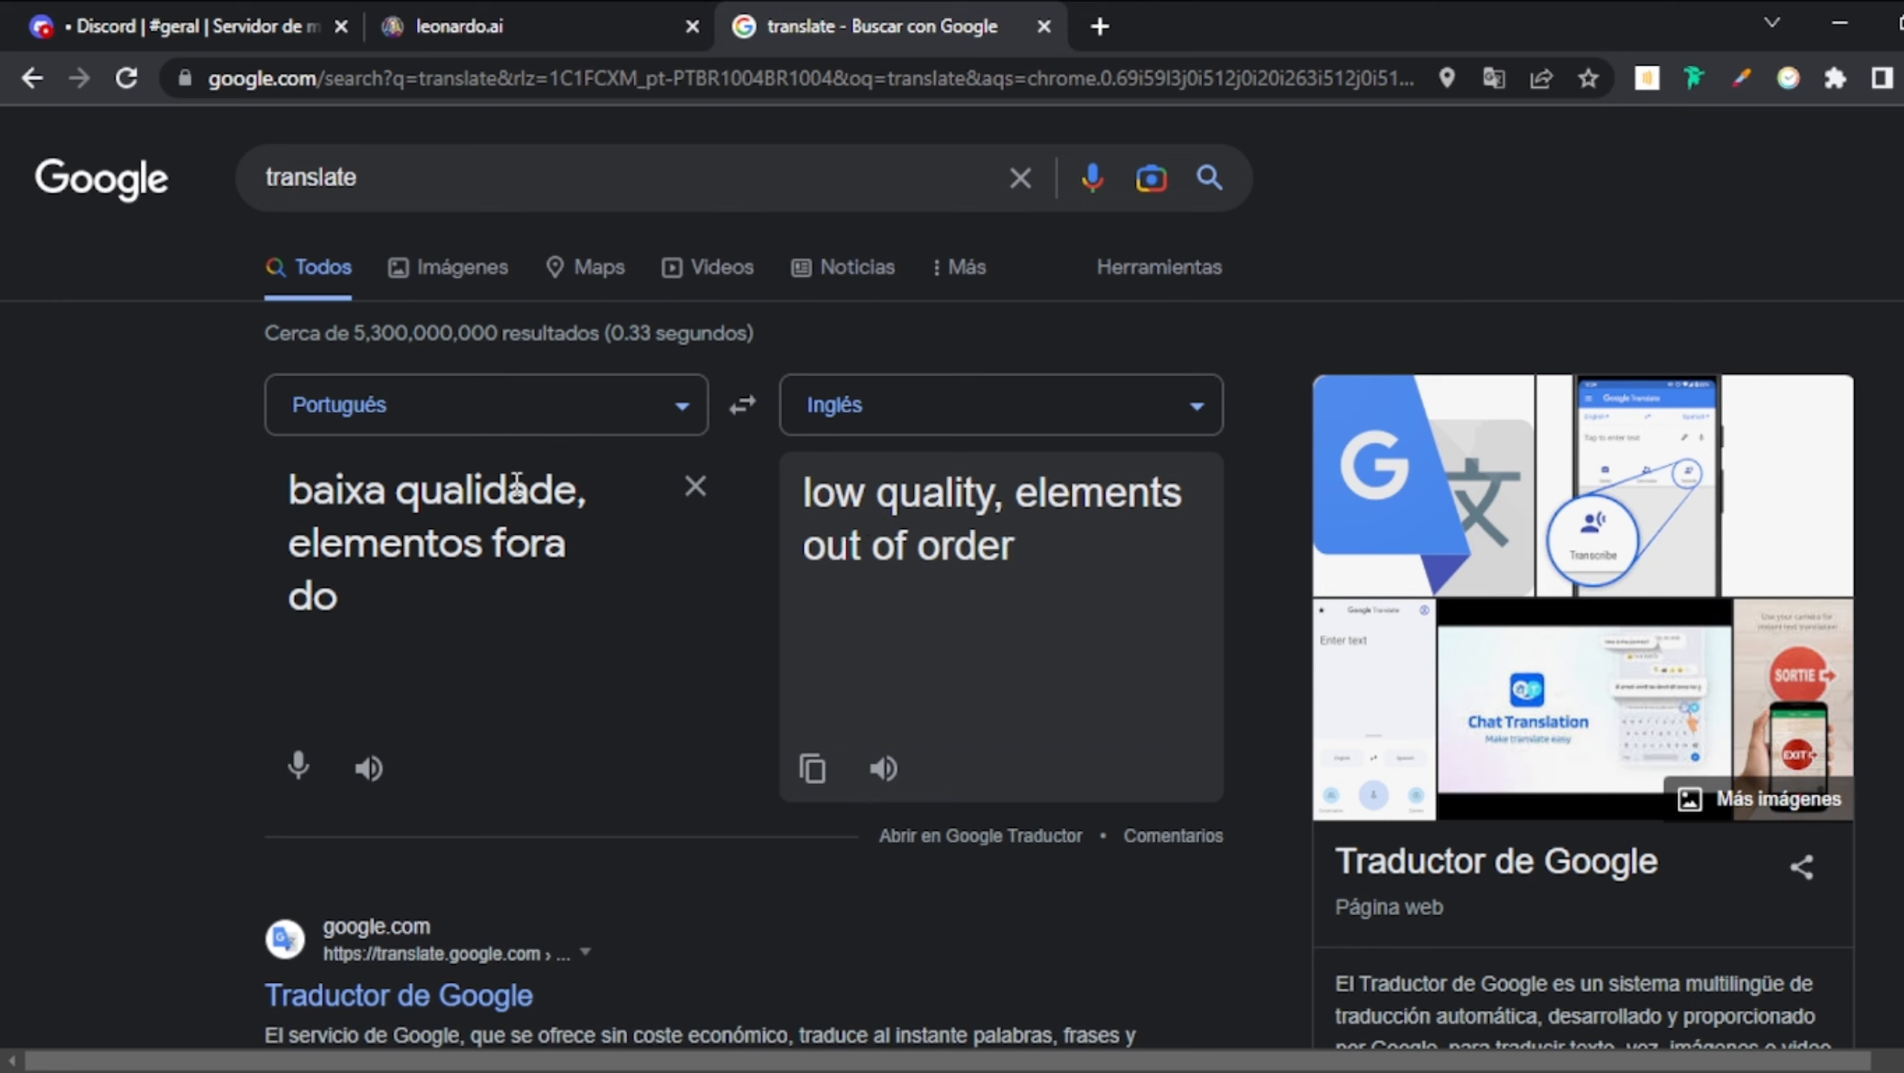
pyautogui.write(' rotro,')
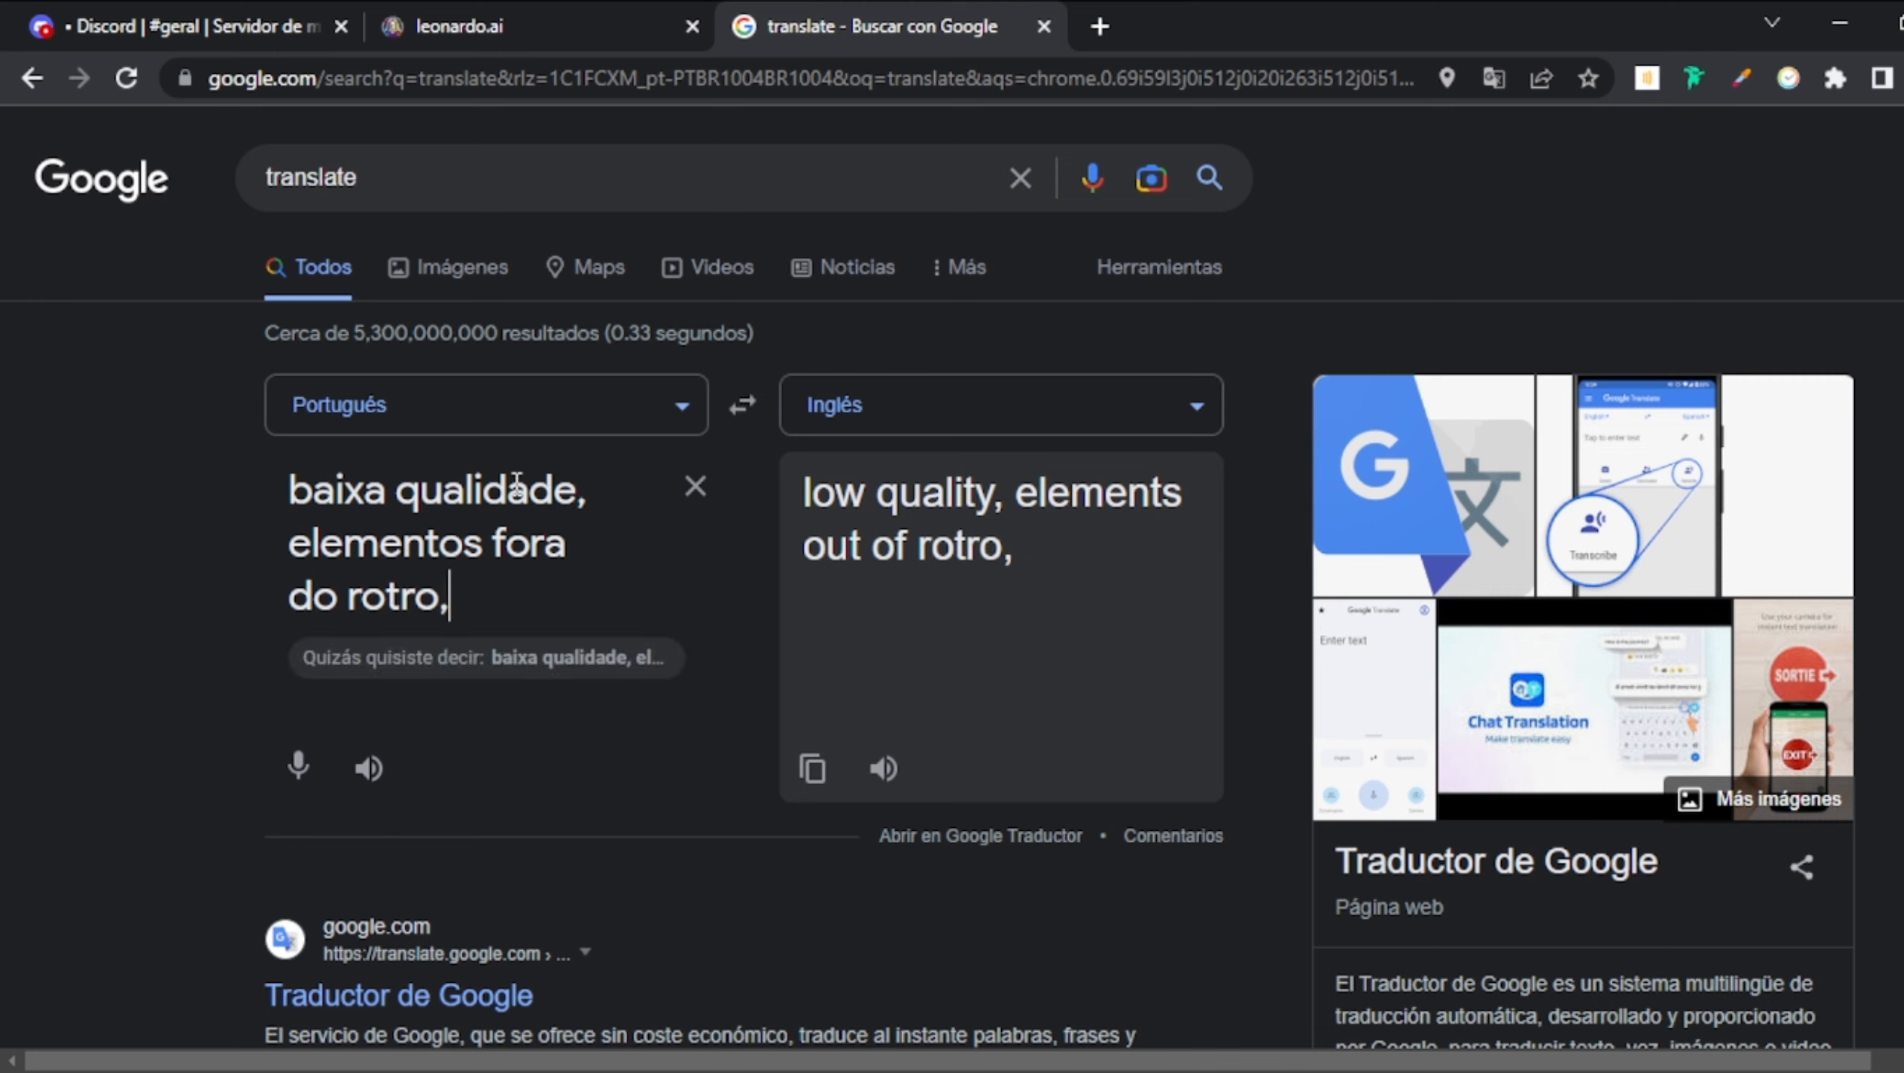
pyautogui.press('BackSpace')
# - Copy the English translation for the negative prompt and switch to the geral channel in Discord
pyautogui.click(814, 773)
pyautogui.click(552, 16)
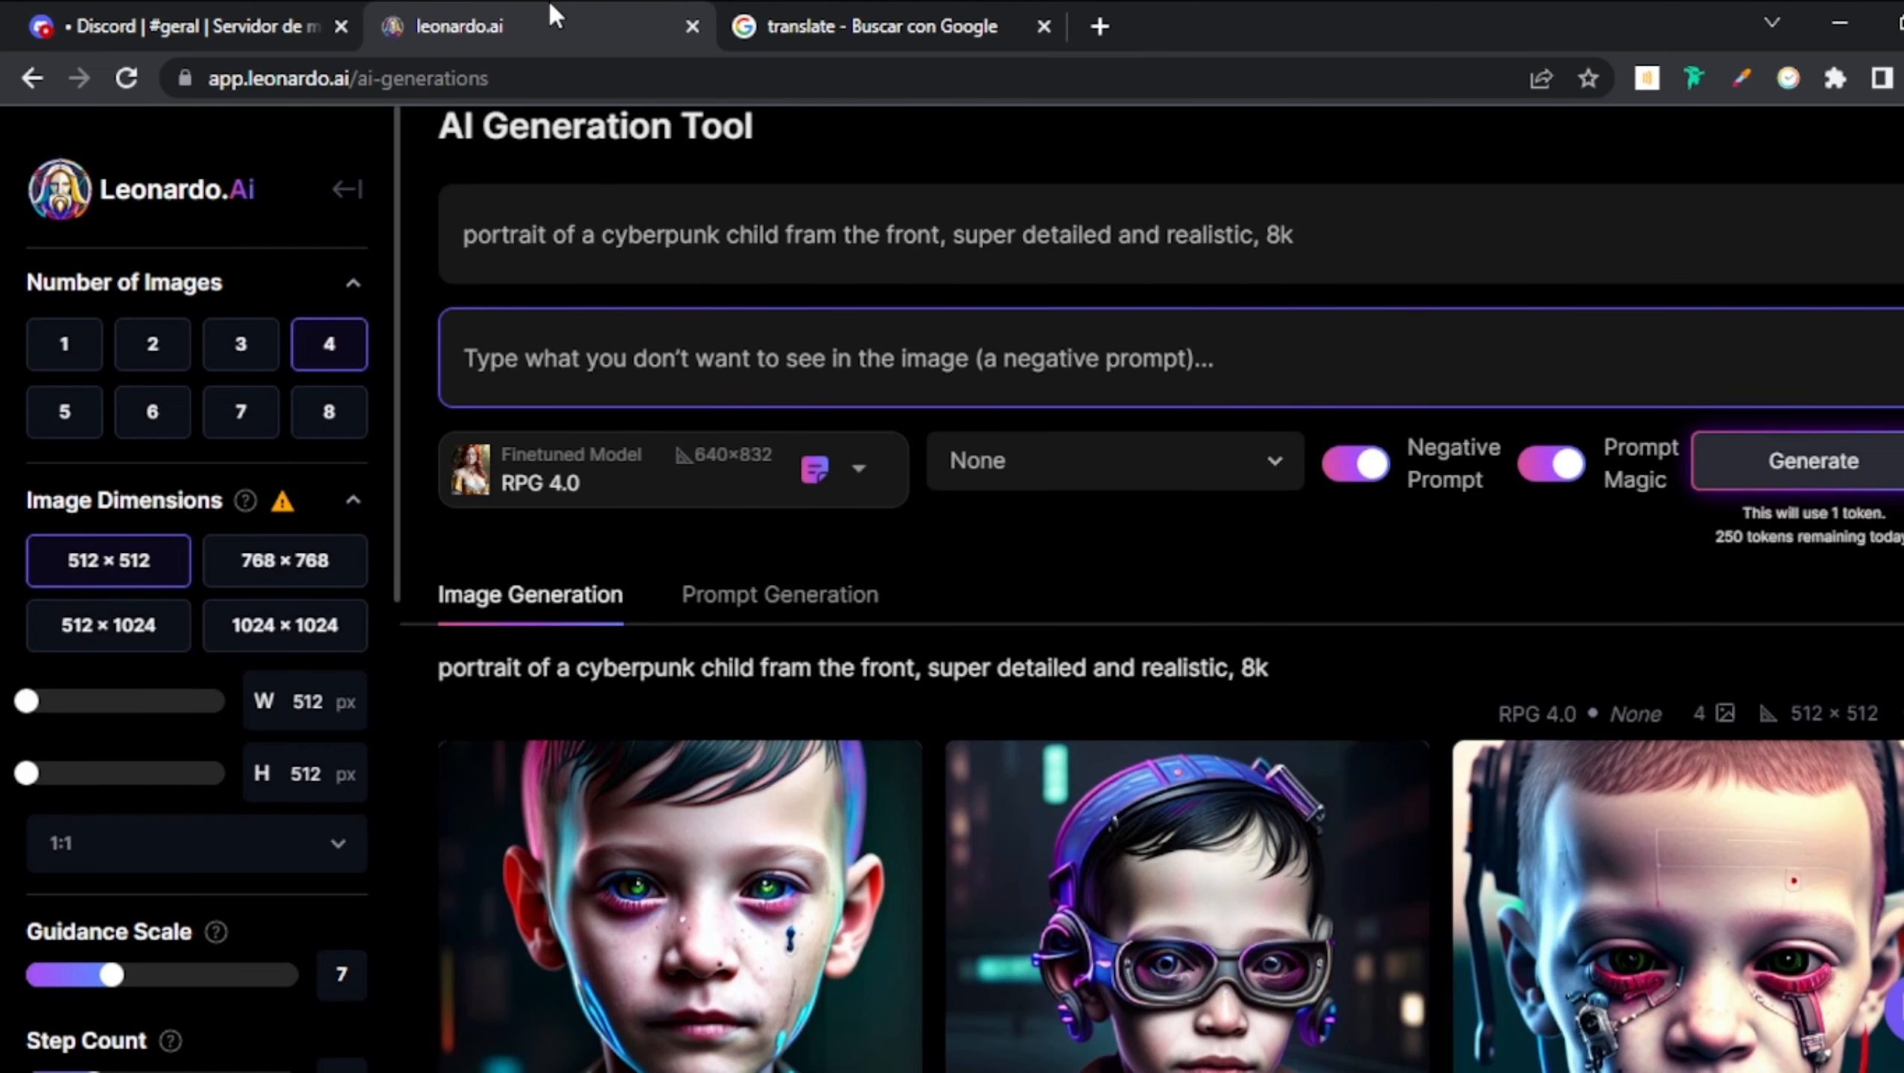
pyautogui.click(892, 21)
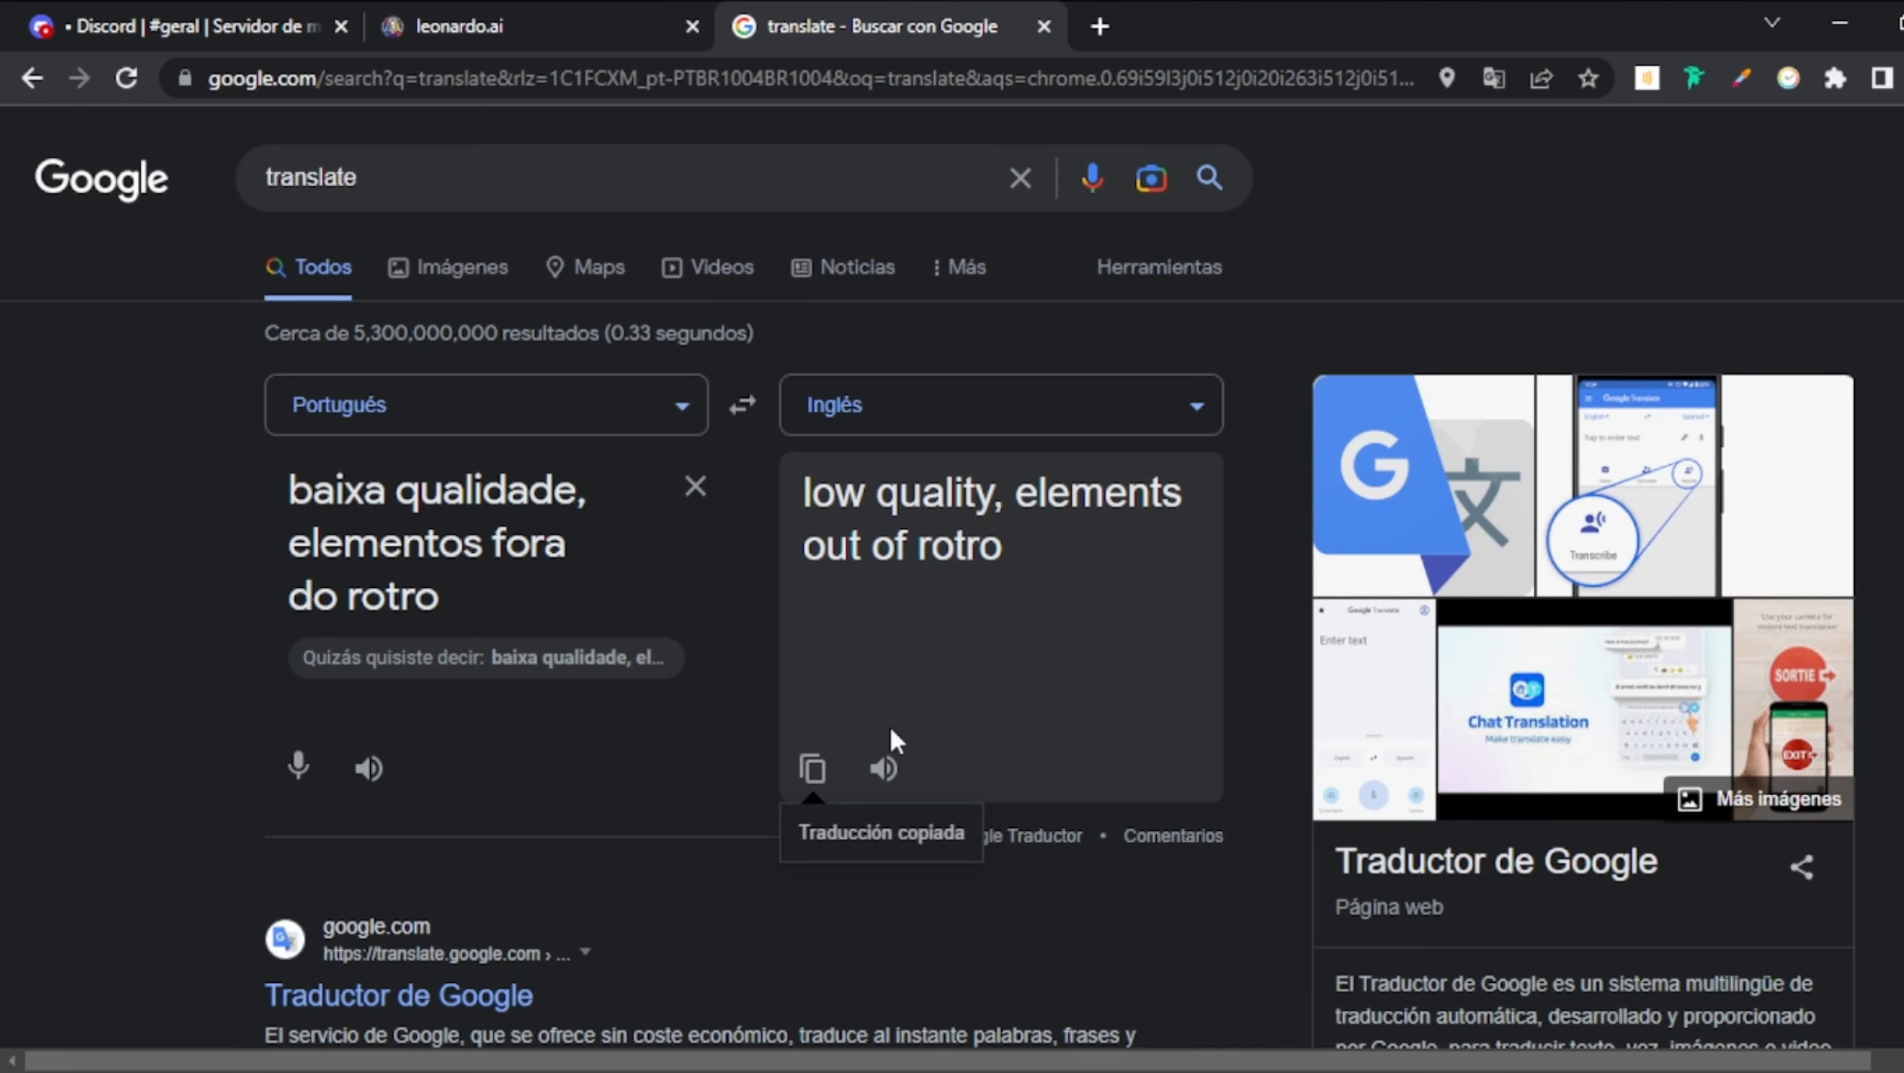
pyautogui.click(811, 770)
pyautogui.click(158, 19)
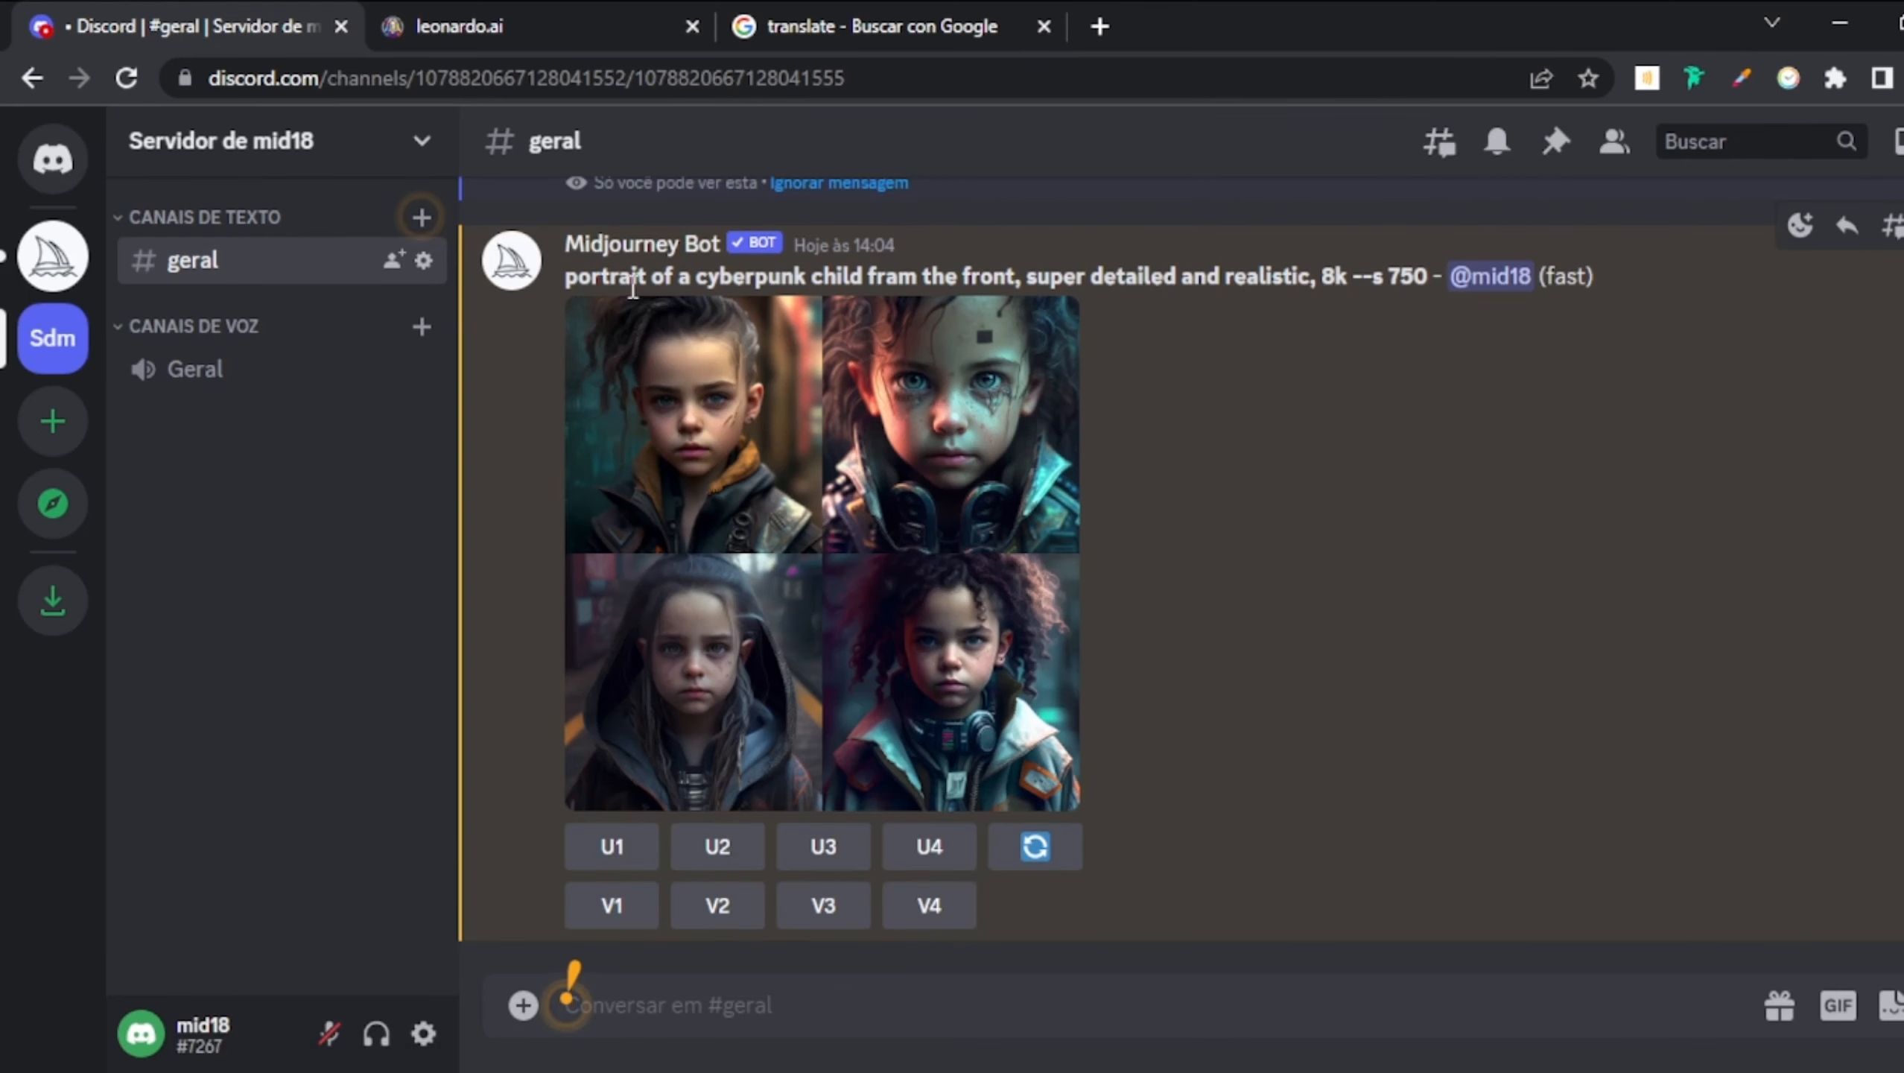
# - Switch to Google Translate, add "sem" before the Portuguese phrase and copy the updated English translation
pyautogui.click(748, 1003)
pyautogui.hotkey('ctrl', 'v')
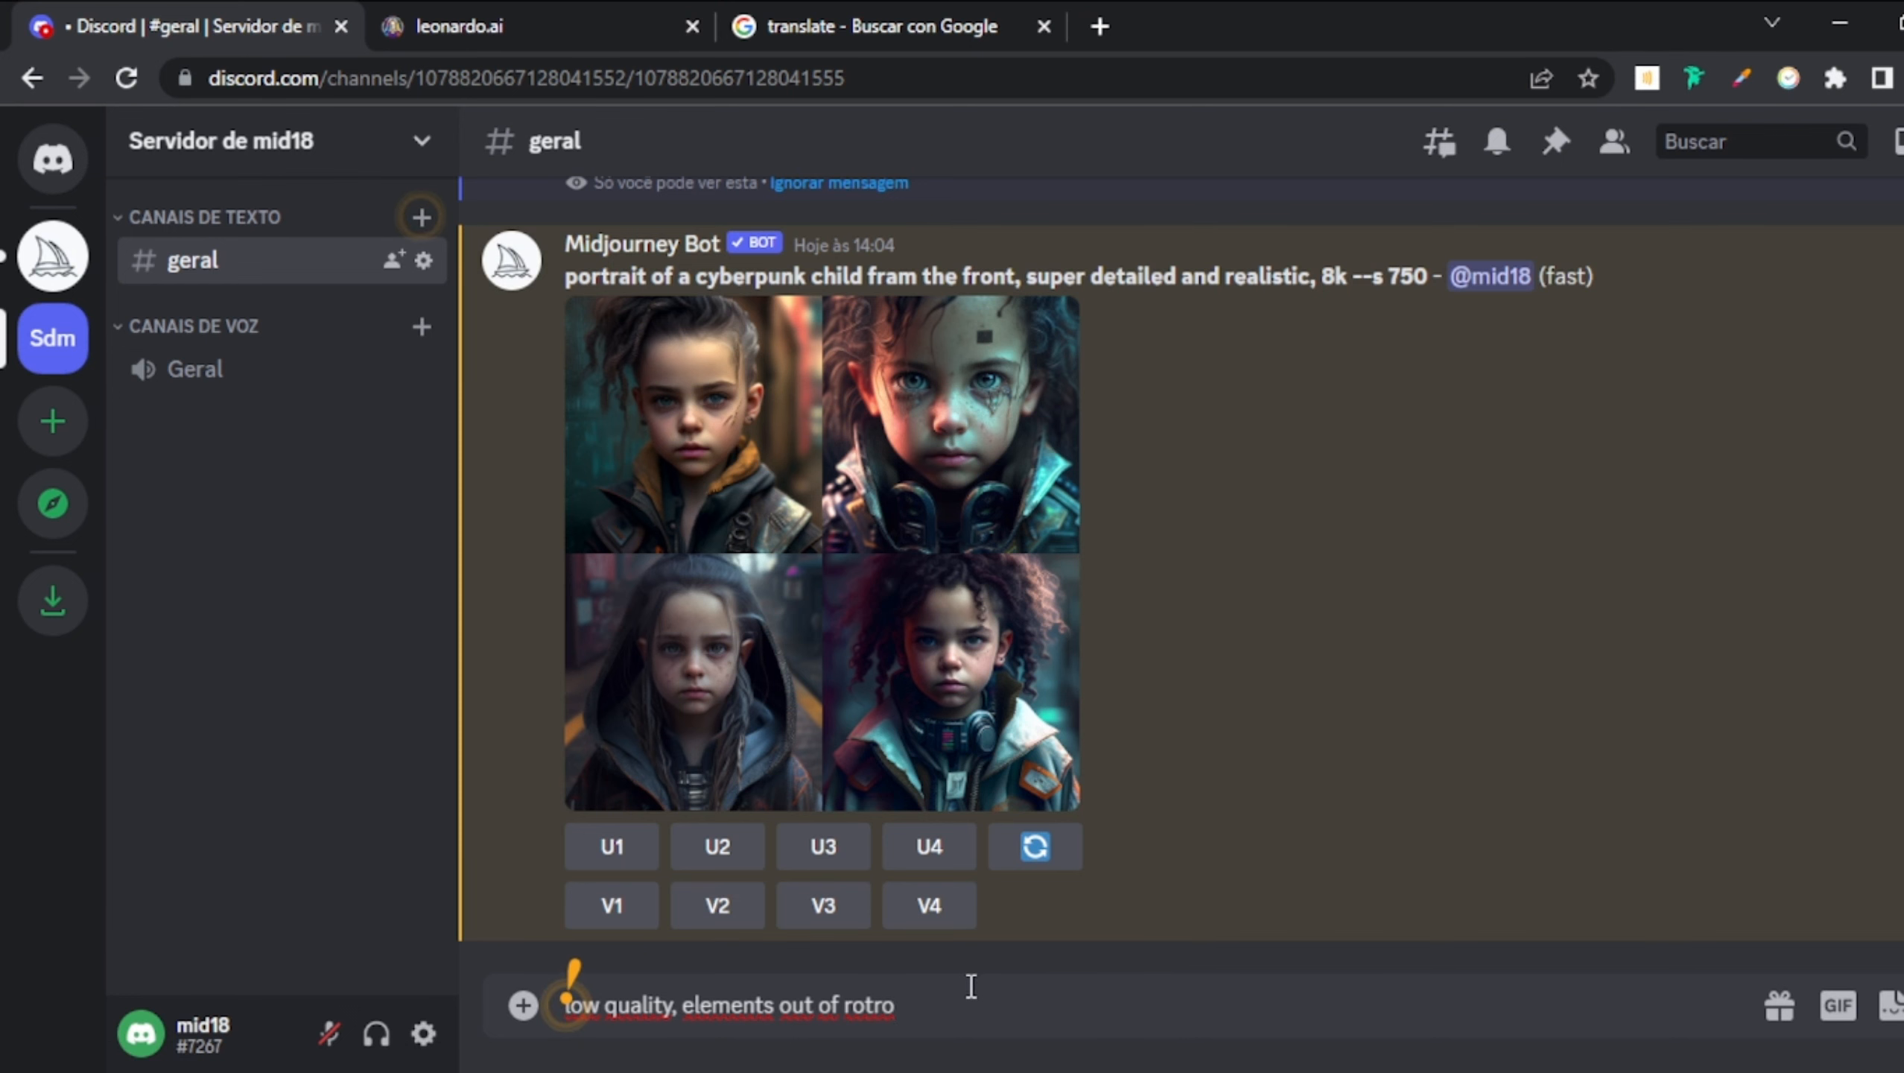
pyautogui.click(863, 27)
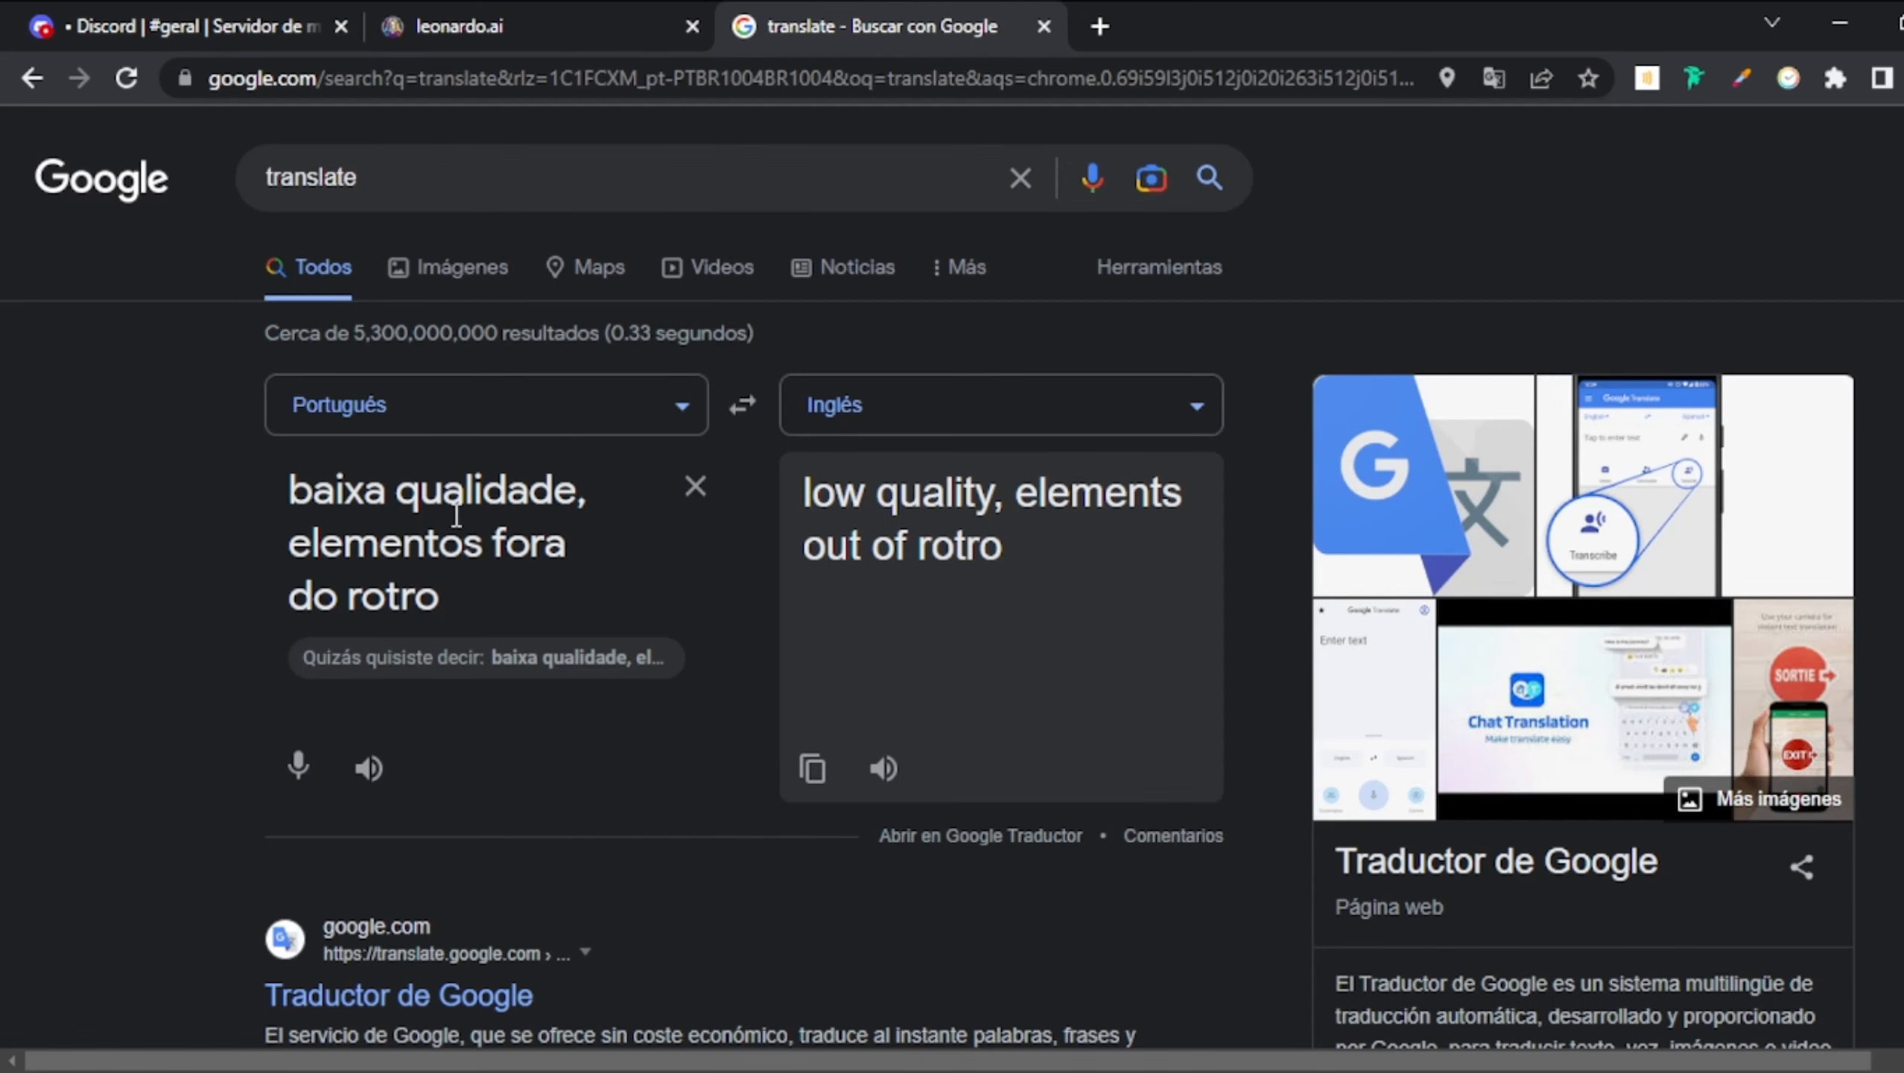
pyautogui.tripleClick(292, 490)
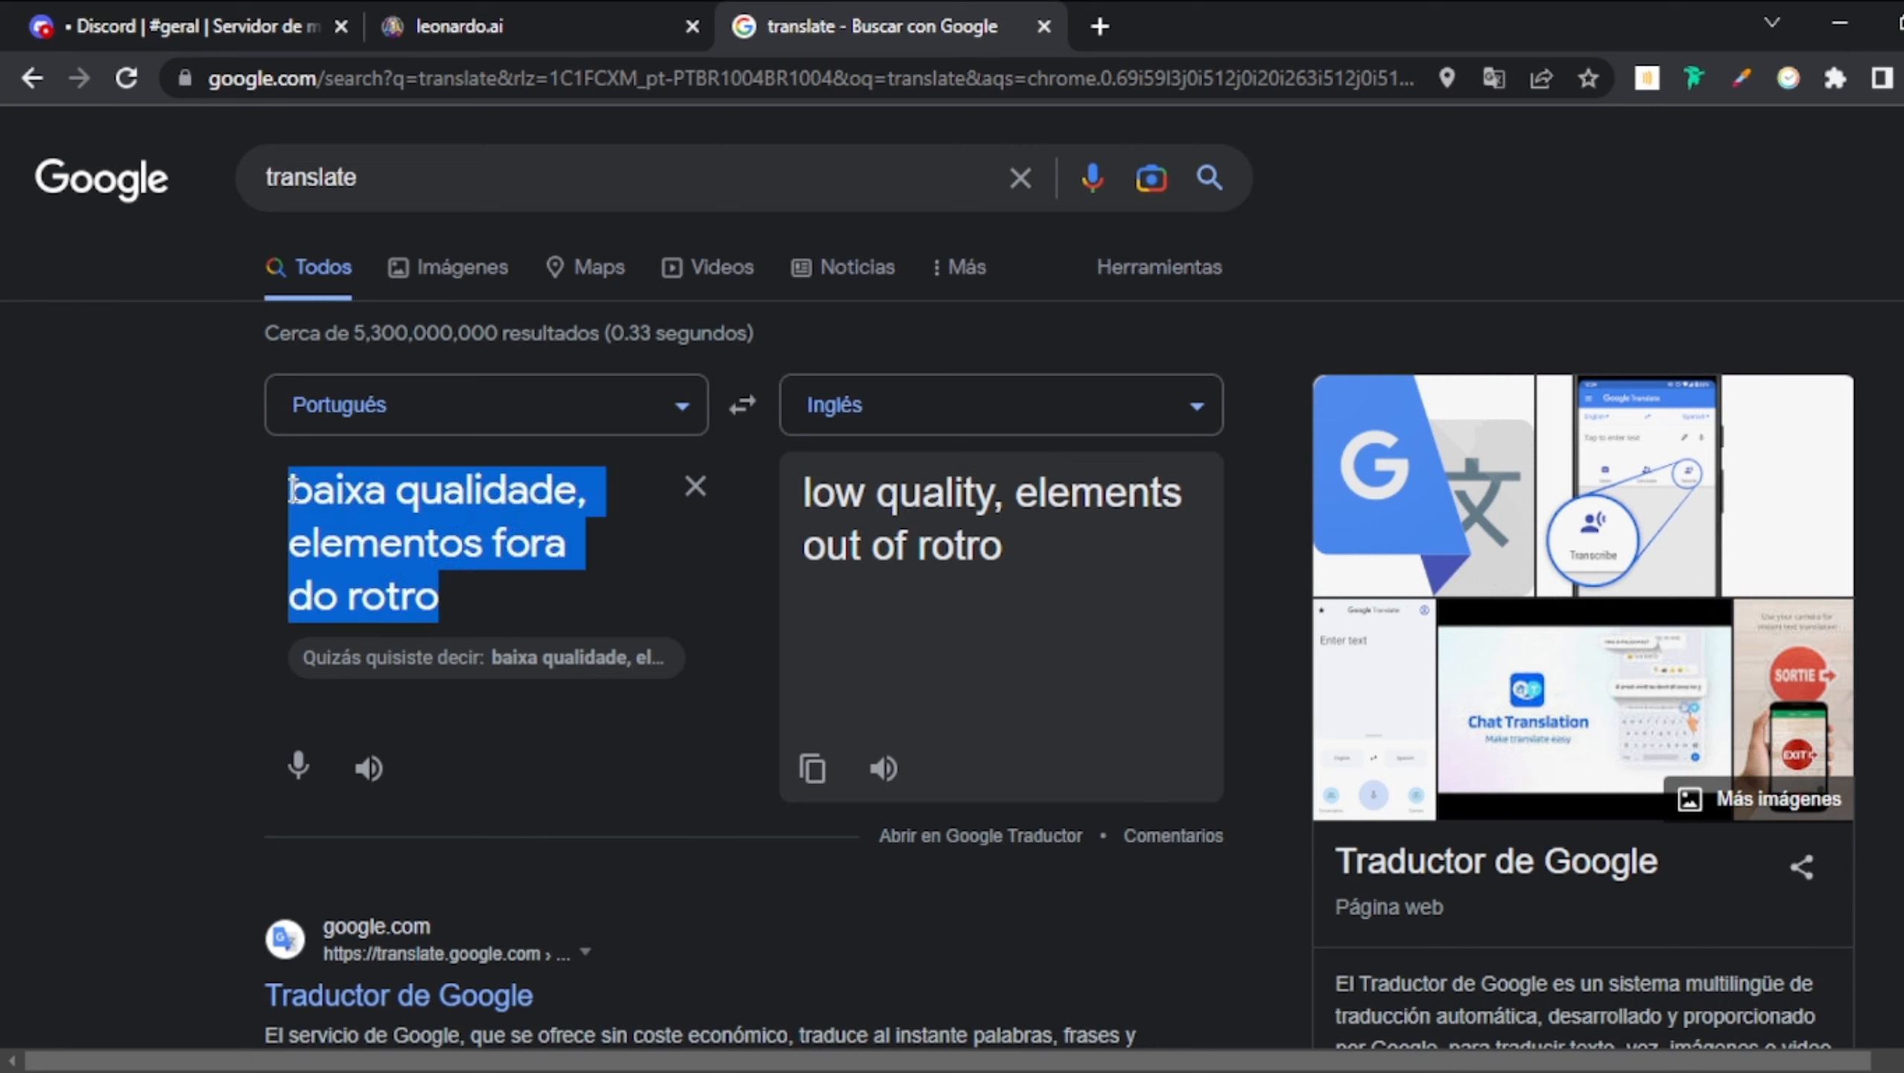
pyautogui.click(292, 489)
pyautogui.write('sem')
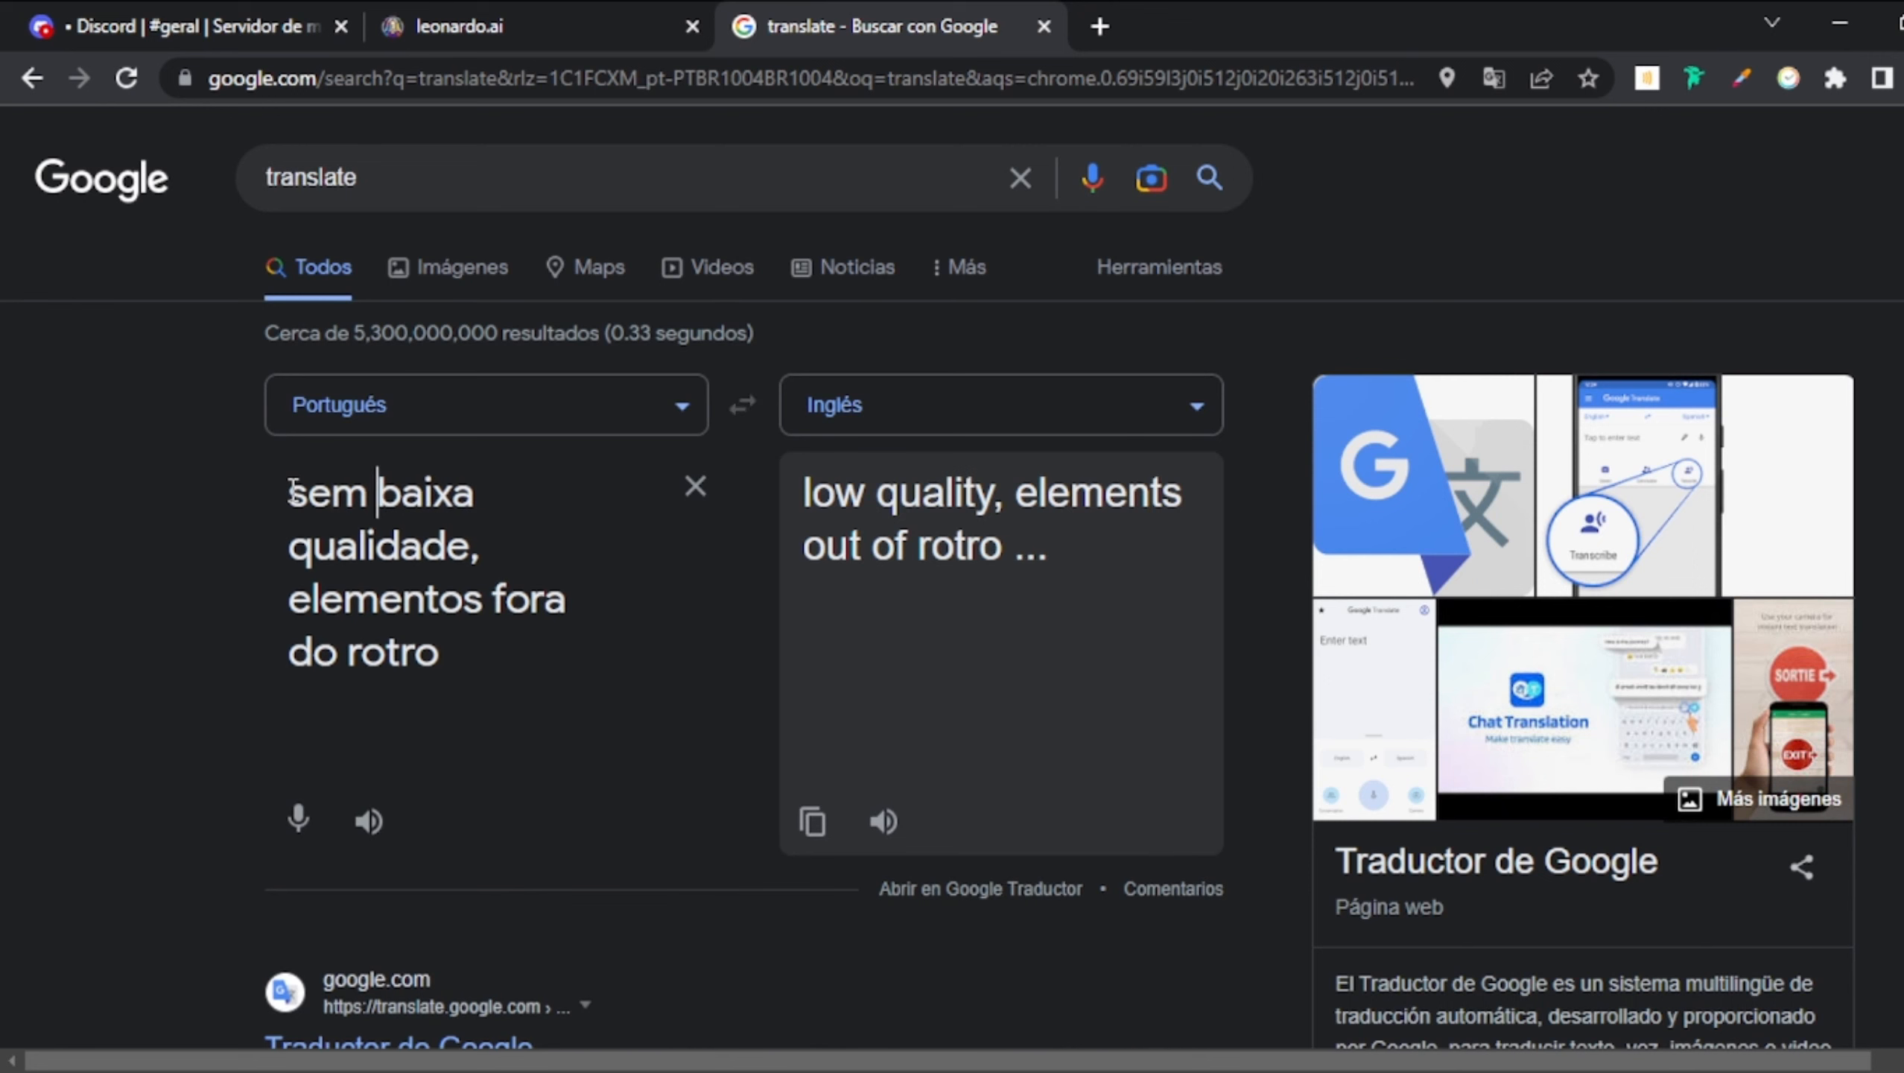
pyautogui.click(812, 820)
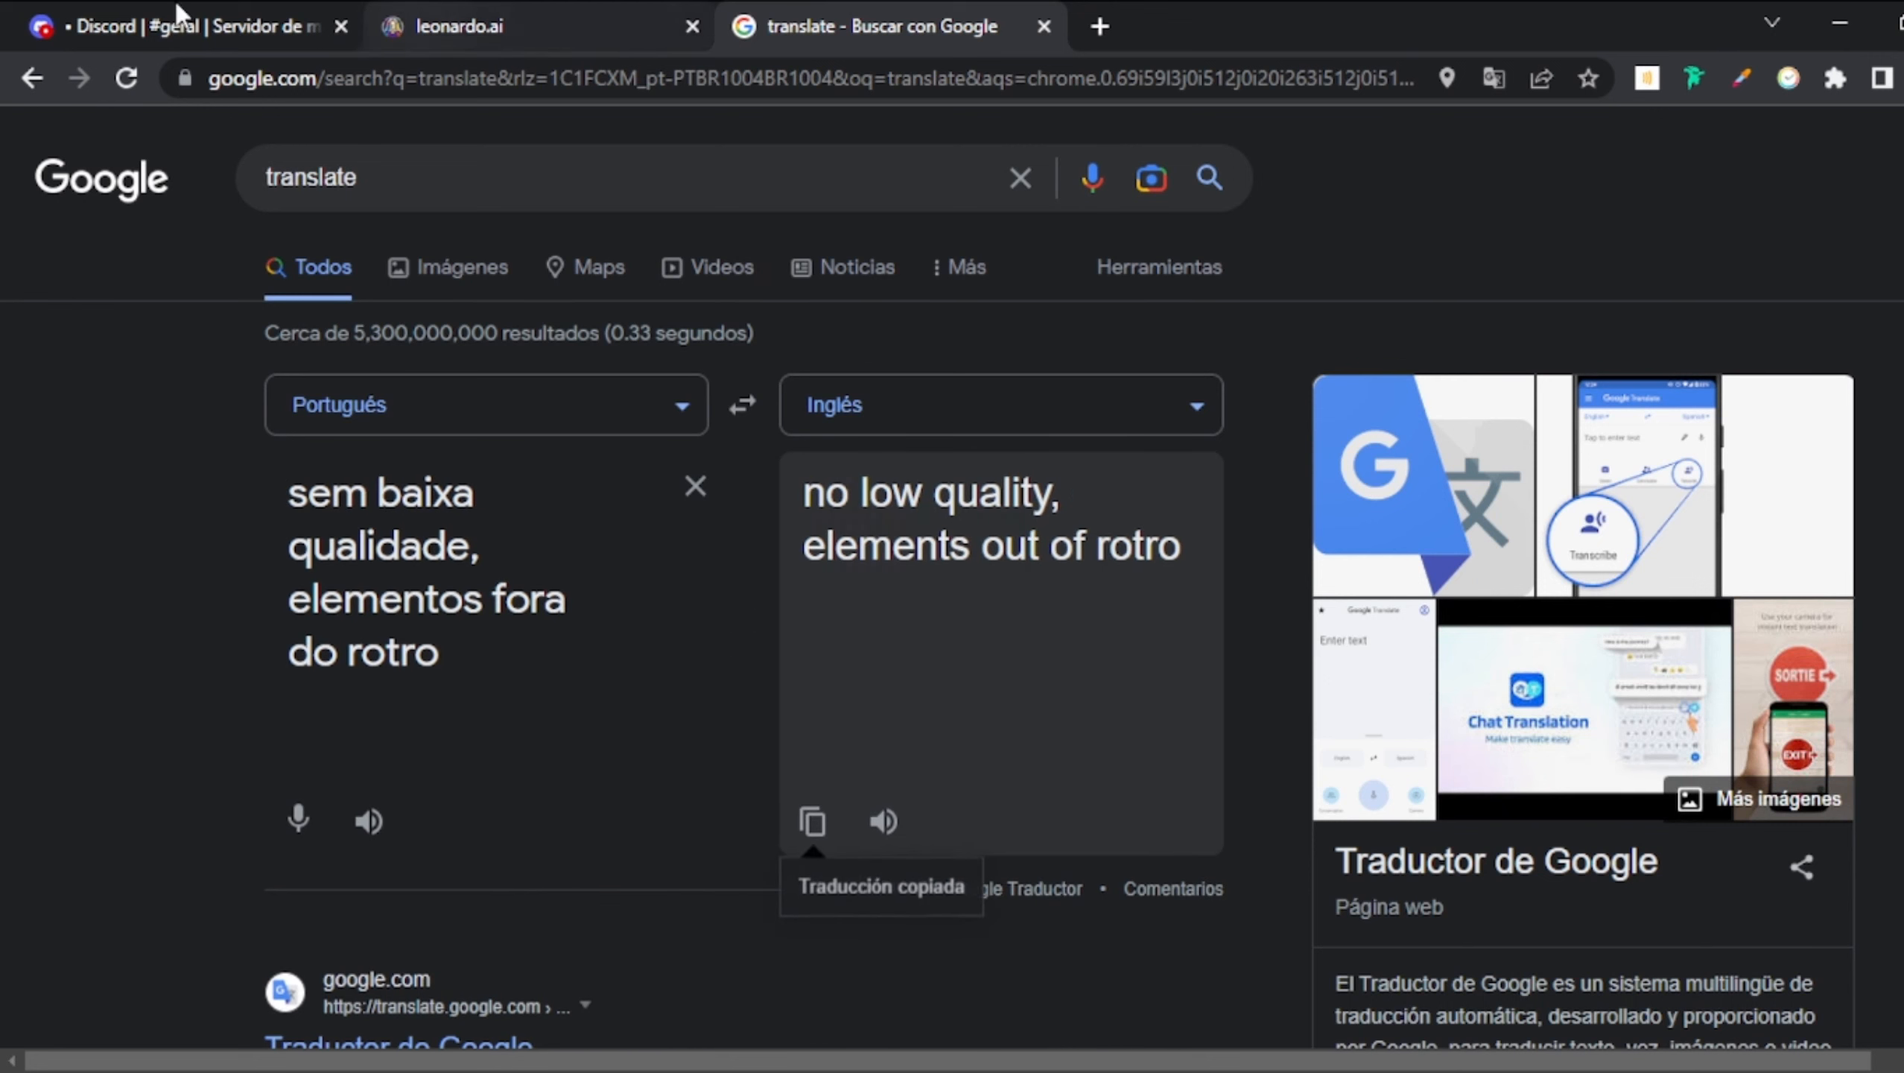
# - Switch to Discord and replace the message draft with the copied text "no low quality, elements out of rotro"
pyautogui.click(50, 13)
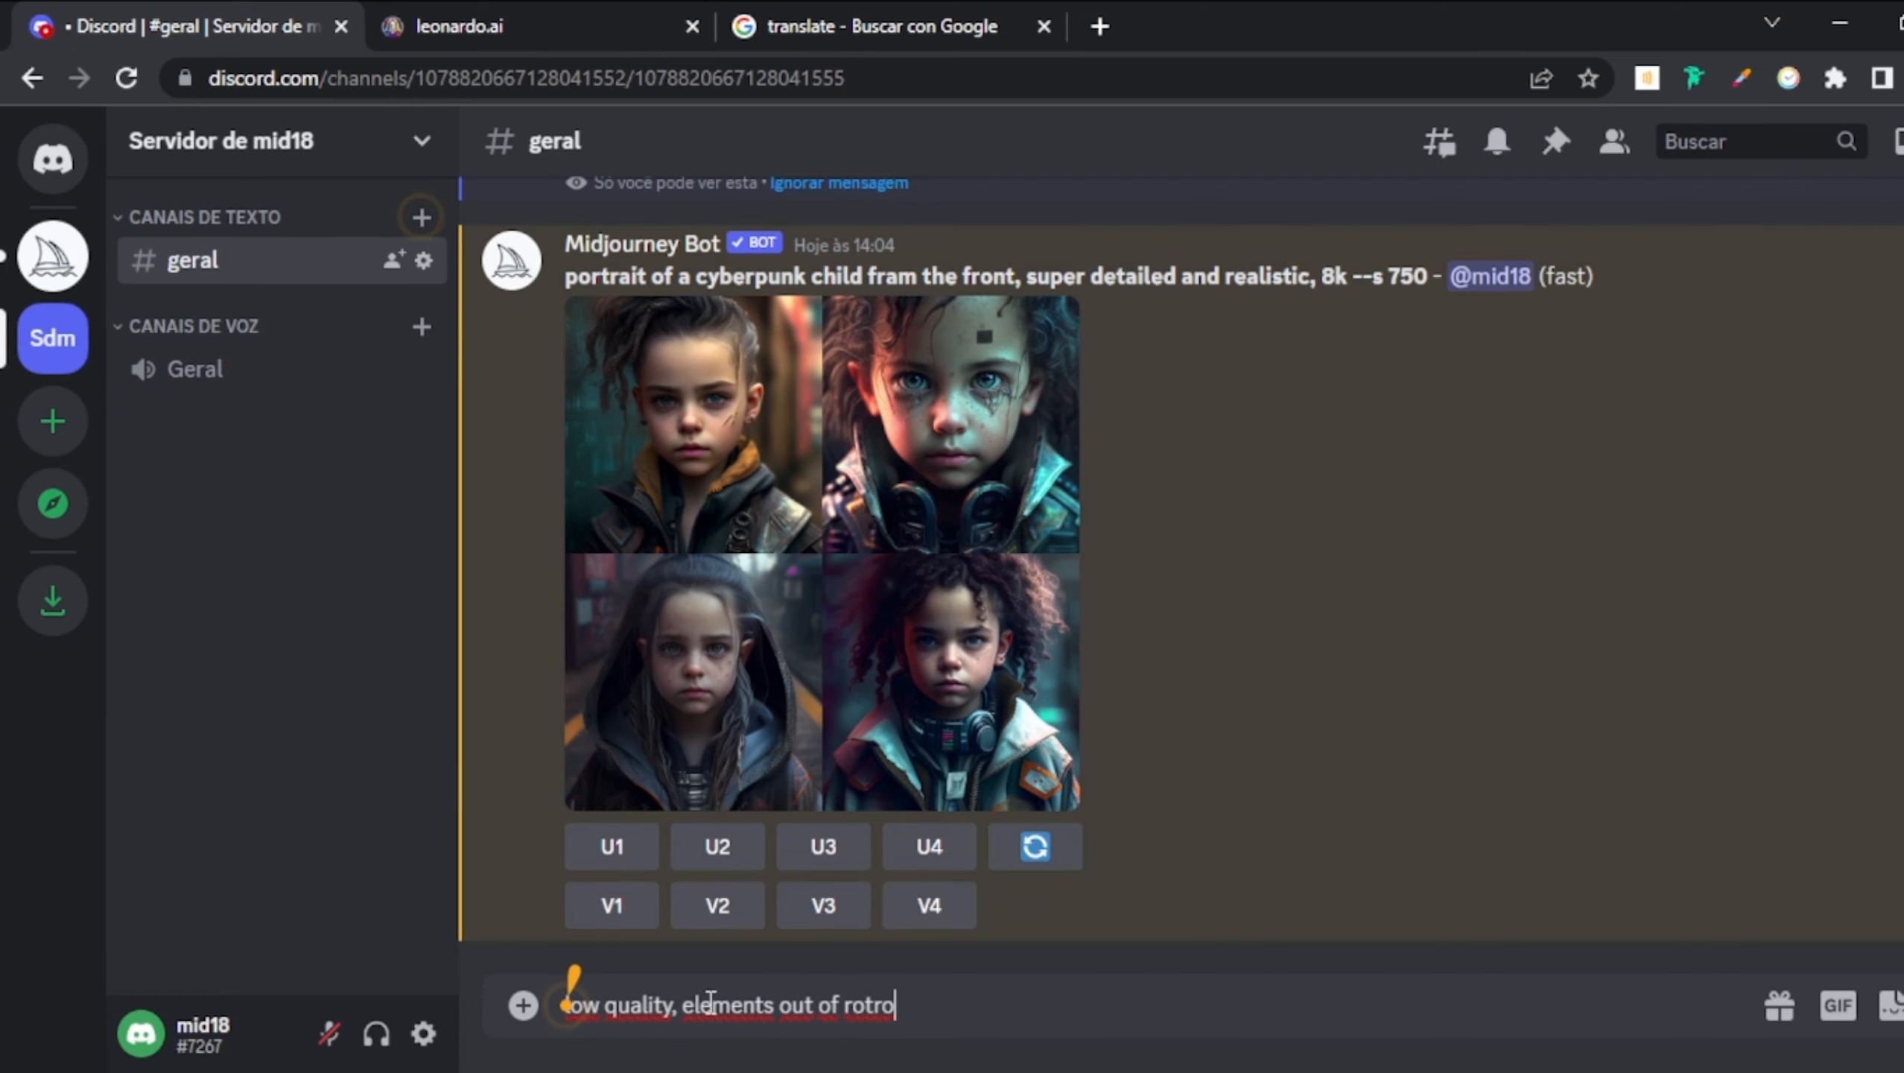
pyautogui.hotkey('ctrl', 'shift', 'Left')
pyautogui.hotkey('ctrl', 'a')
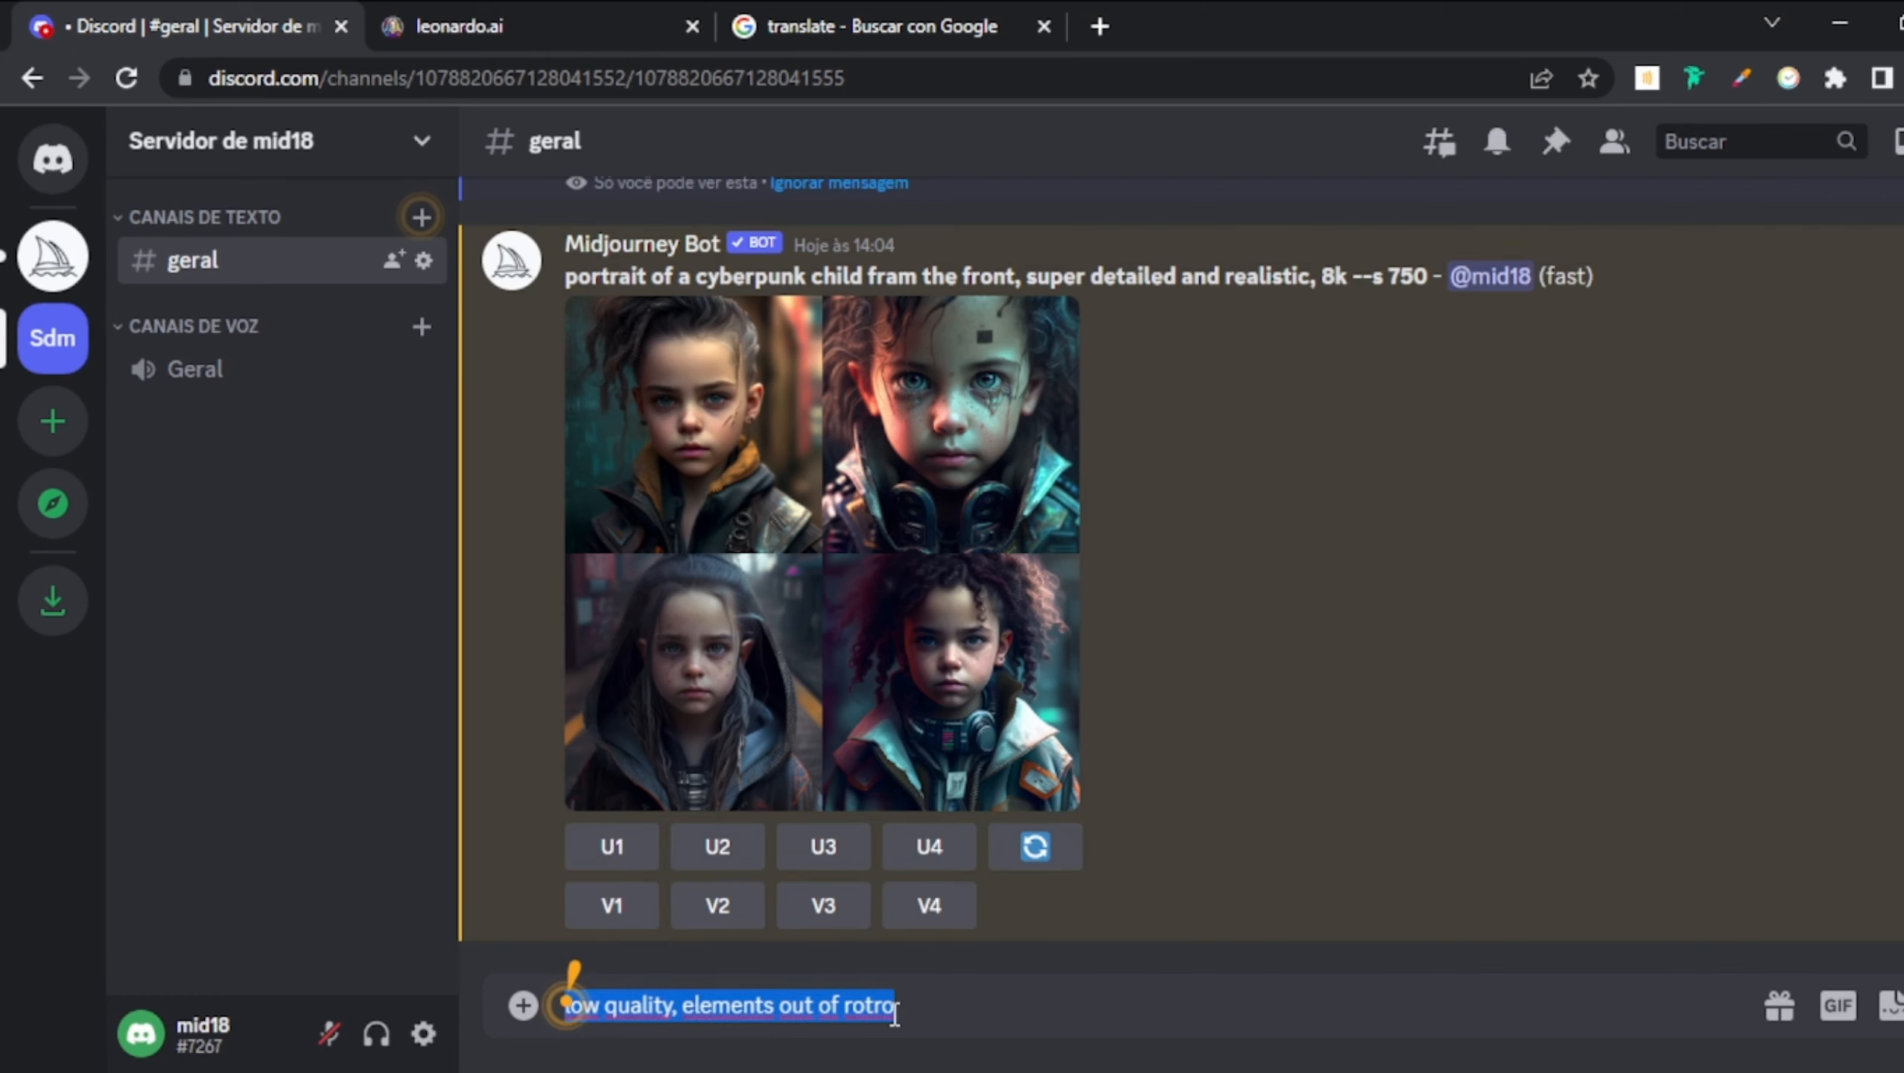
pyautogui.hotkey('ctrl', 'v')
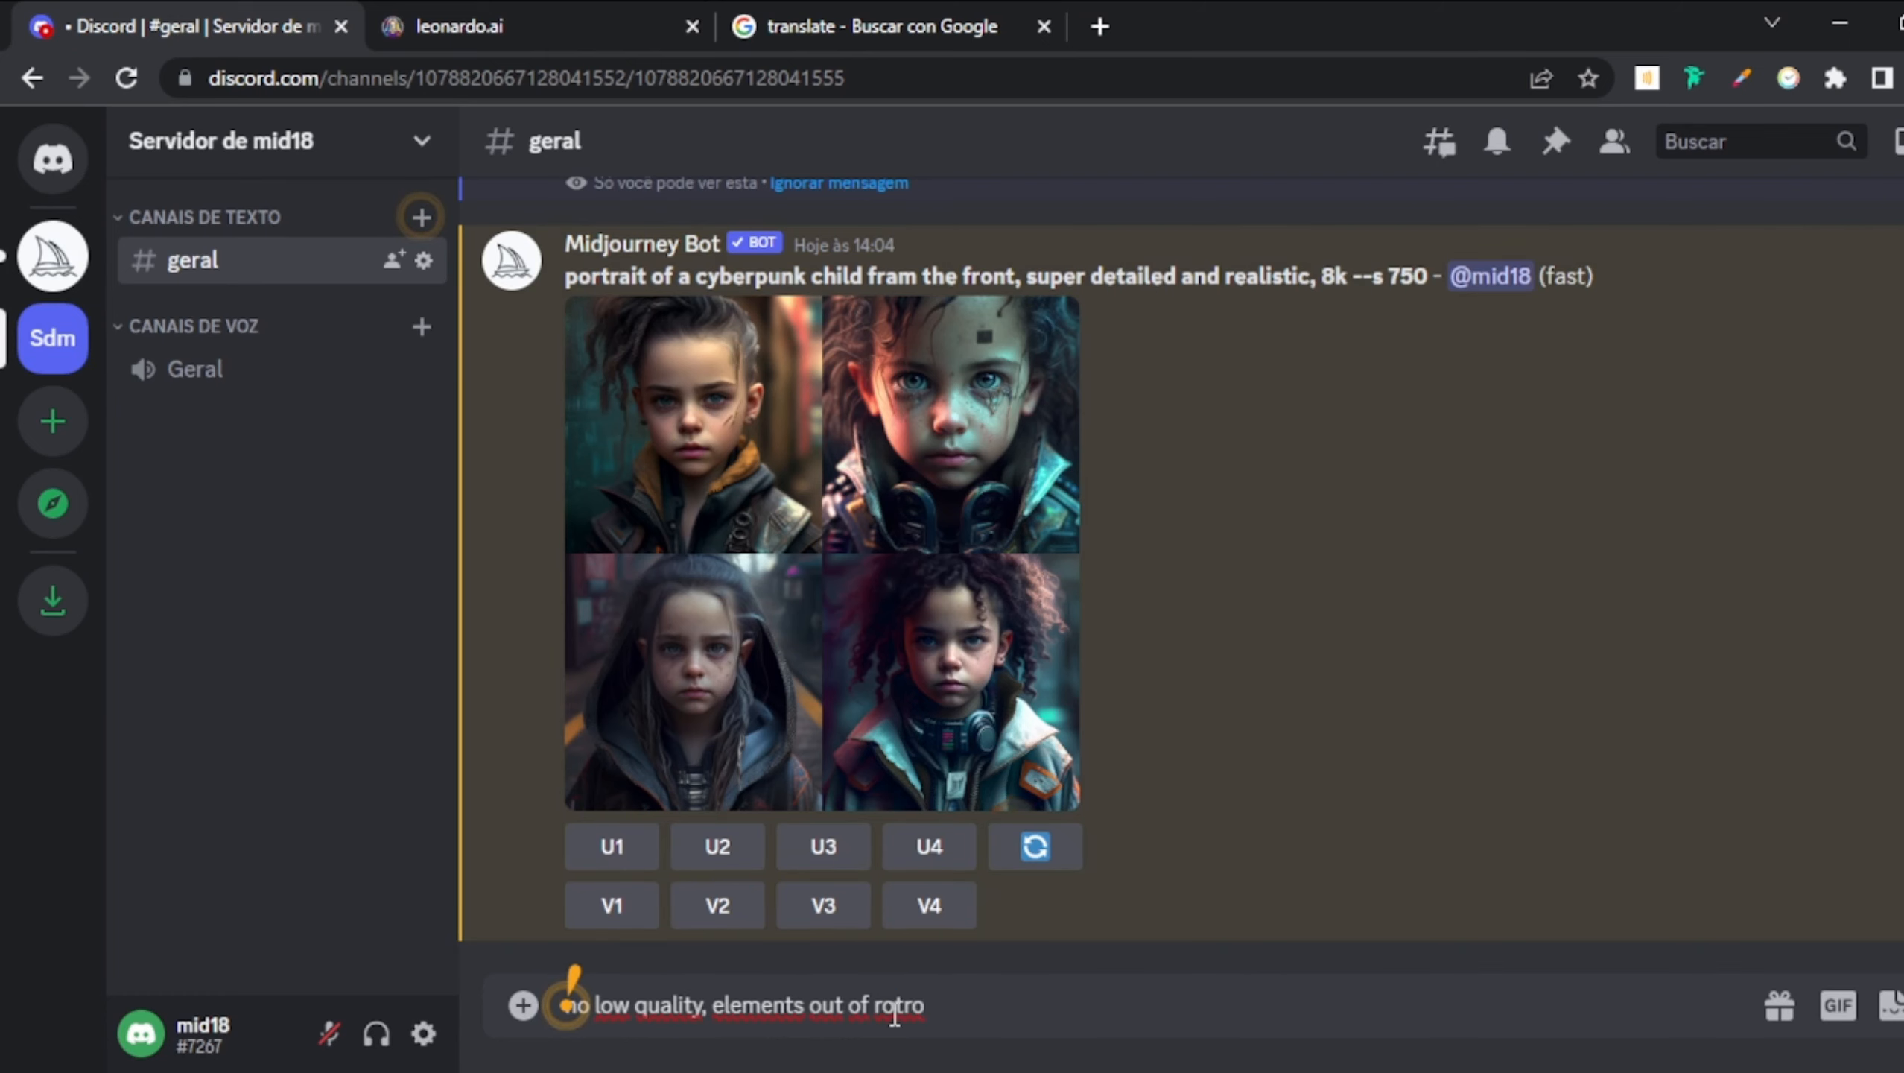
pyautogui.click(572, 1007)
pyautogui.click(652, 1005)
pyautogui.click(602, 1005)
pyautogui.click(566, 1005)
pyautogui.click(613, 1006)
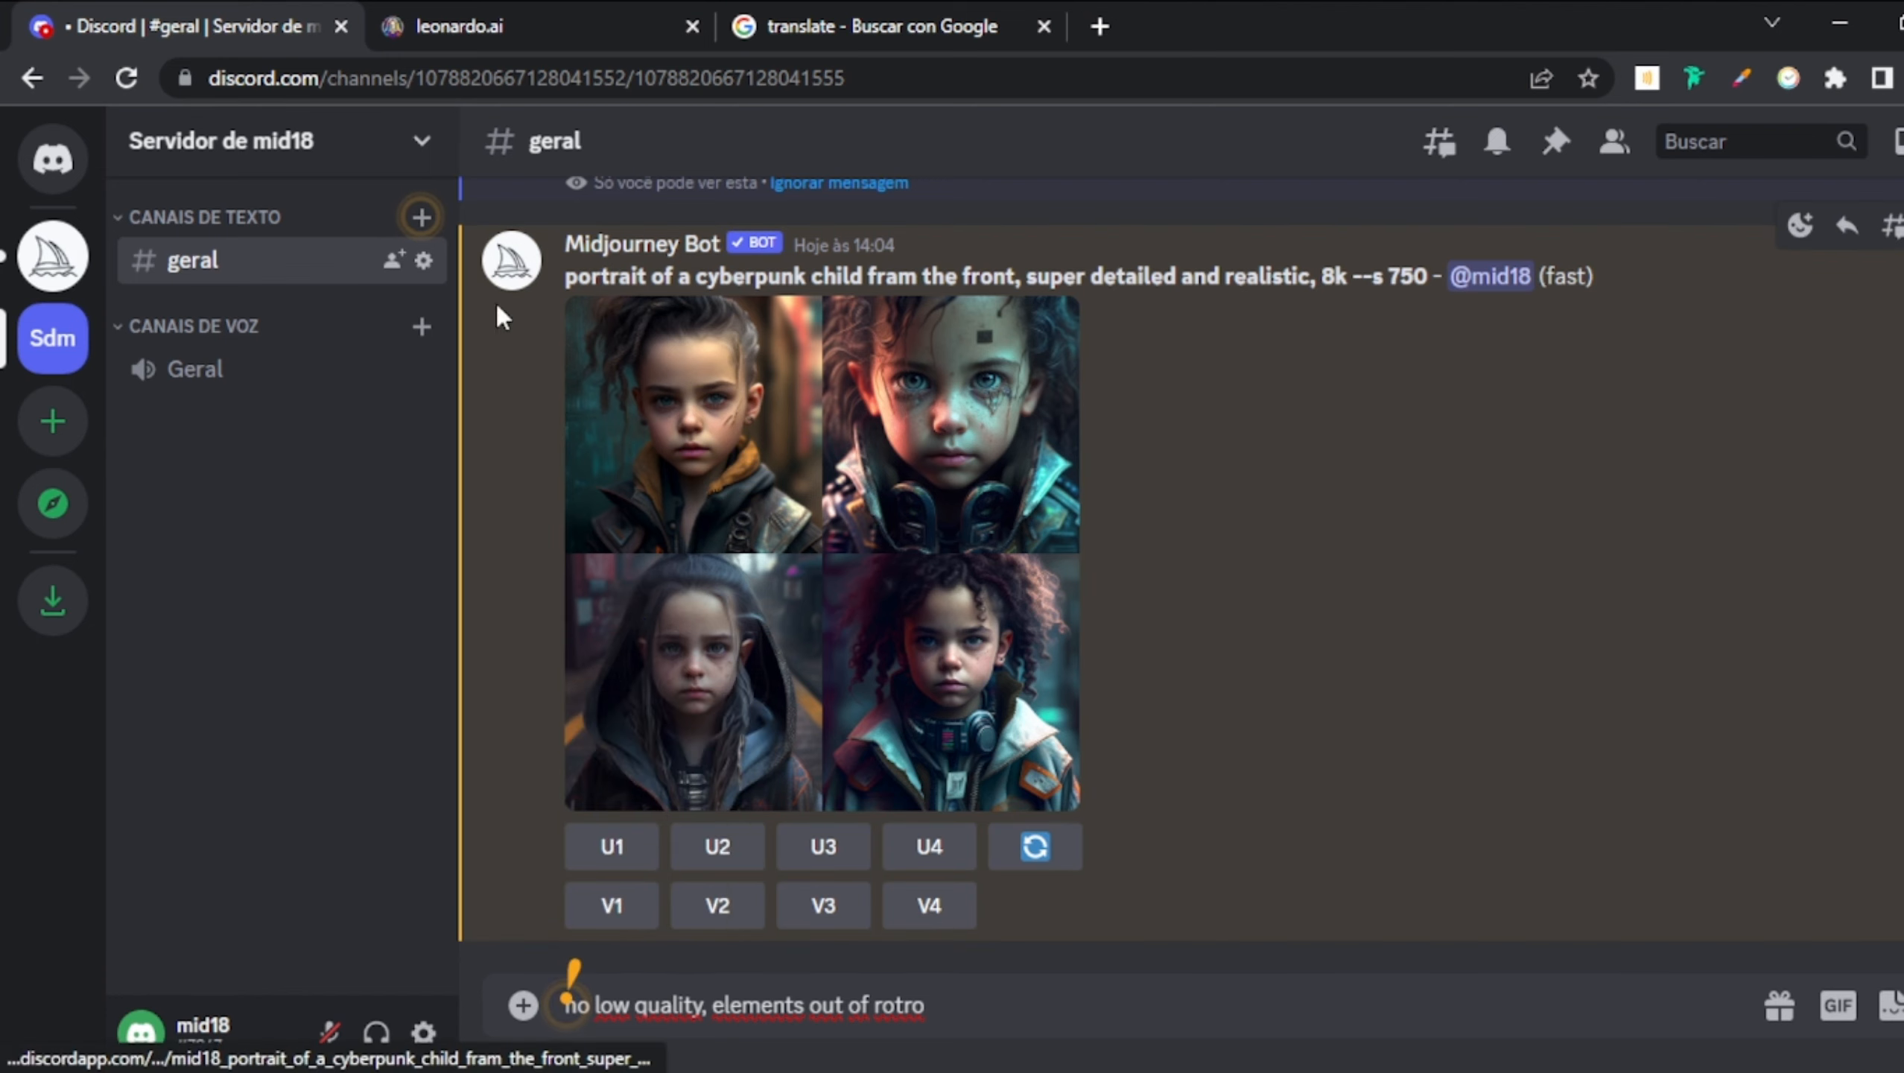
# - Insert "portrait of a cyberpunk child fram the front, super detailed and realistic, 8k," before the drafted text and send the message in geral
pyautogui.moveTo(568, 275); pyautogui.dragTo(1349, 269)
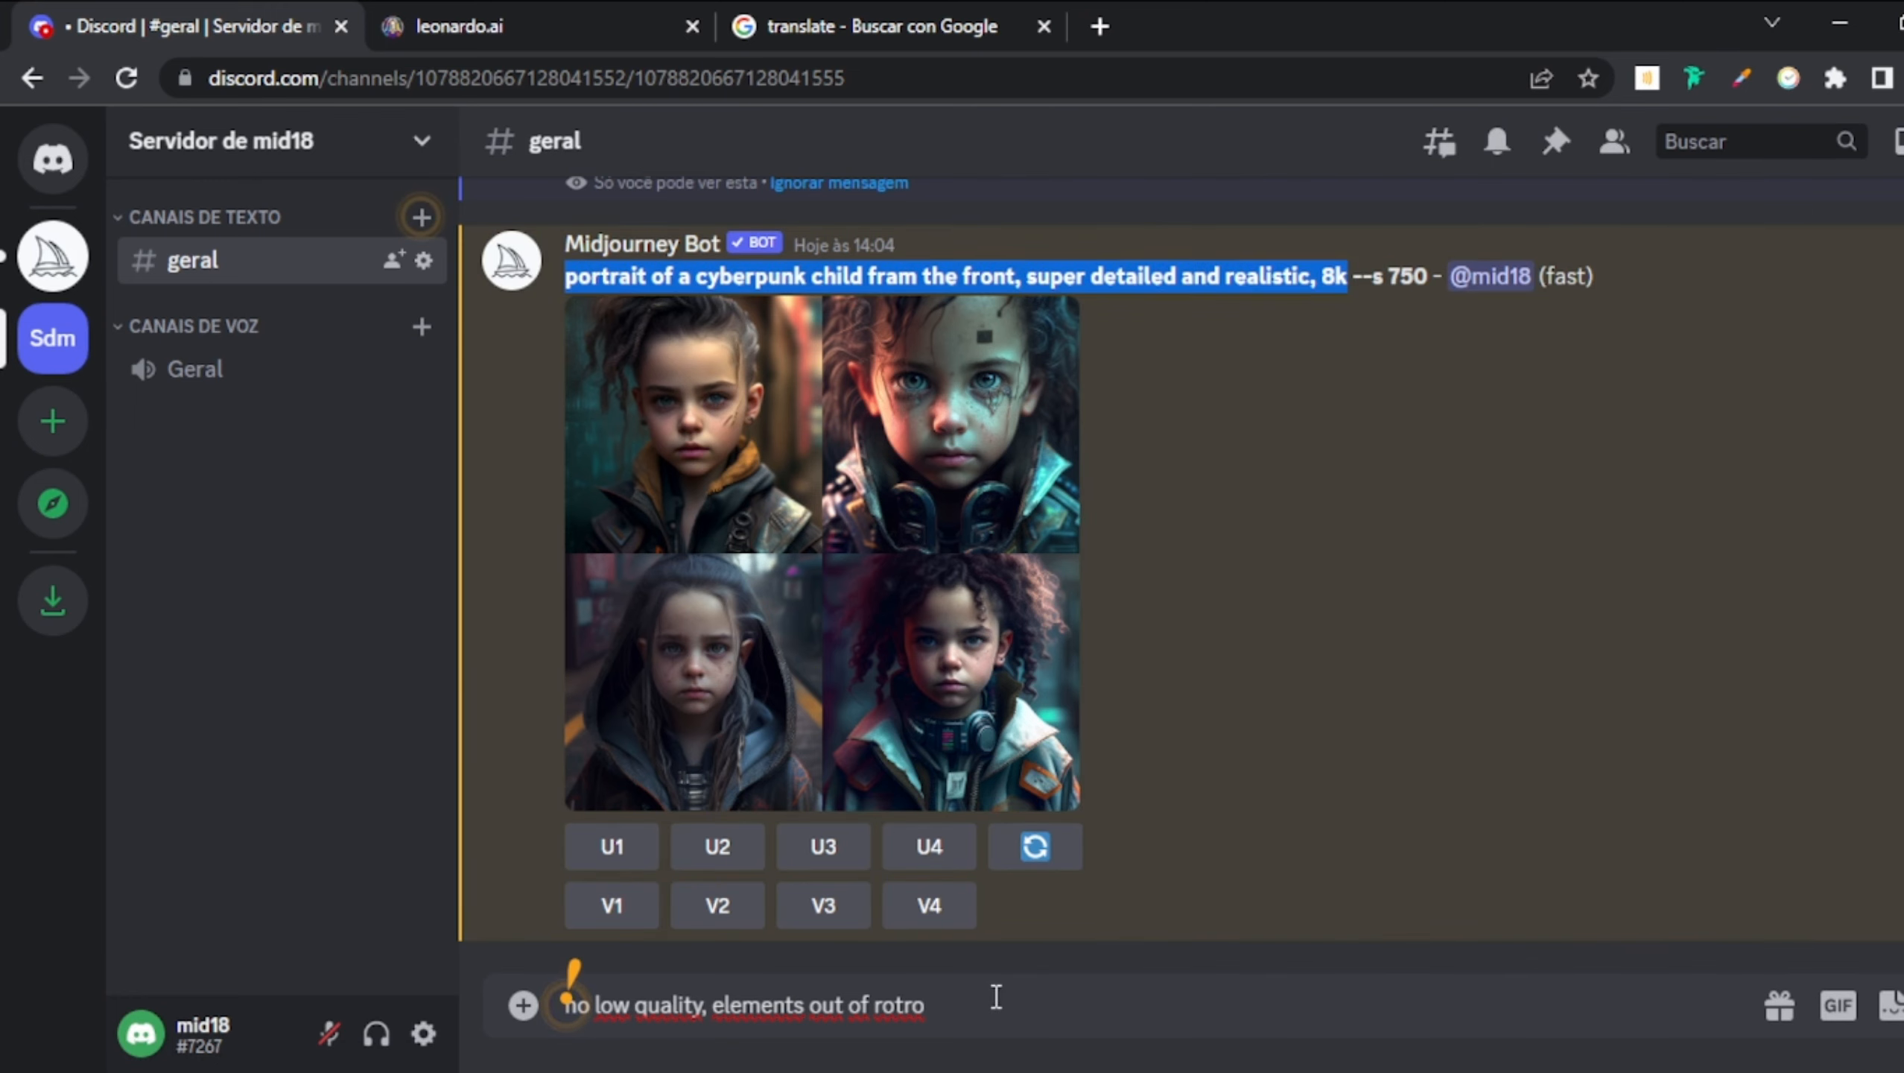
pyautogui.click(638, 1007)
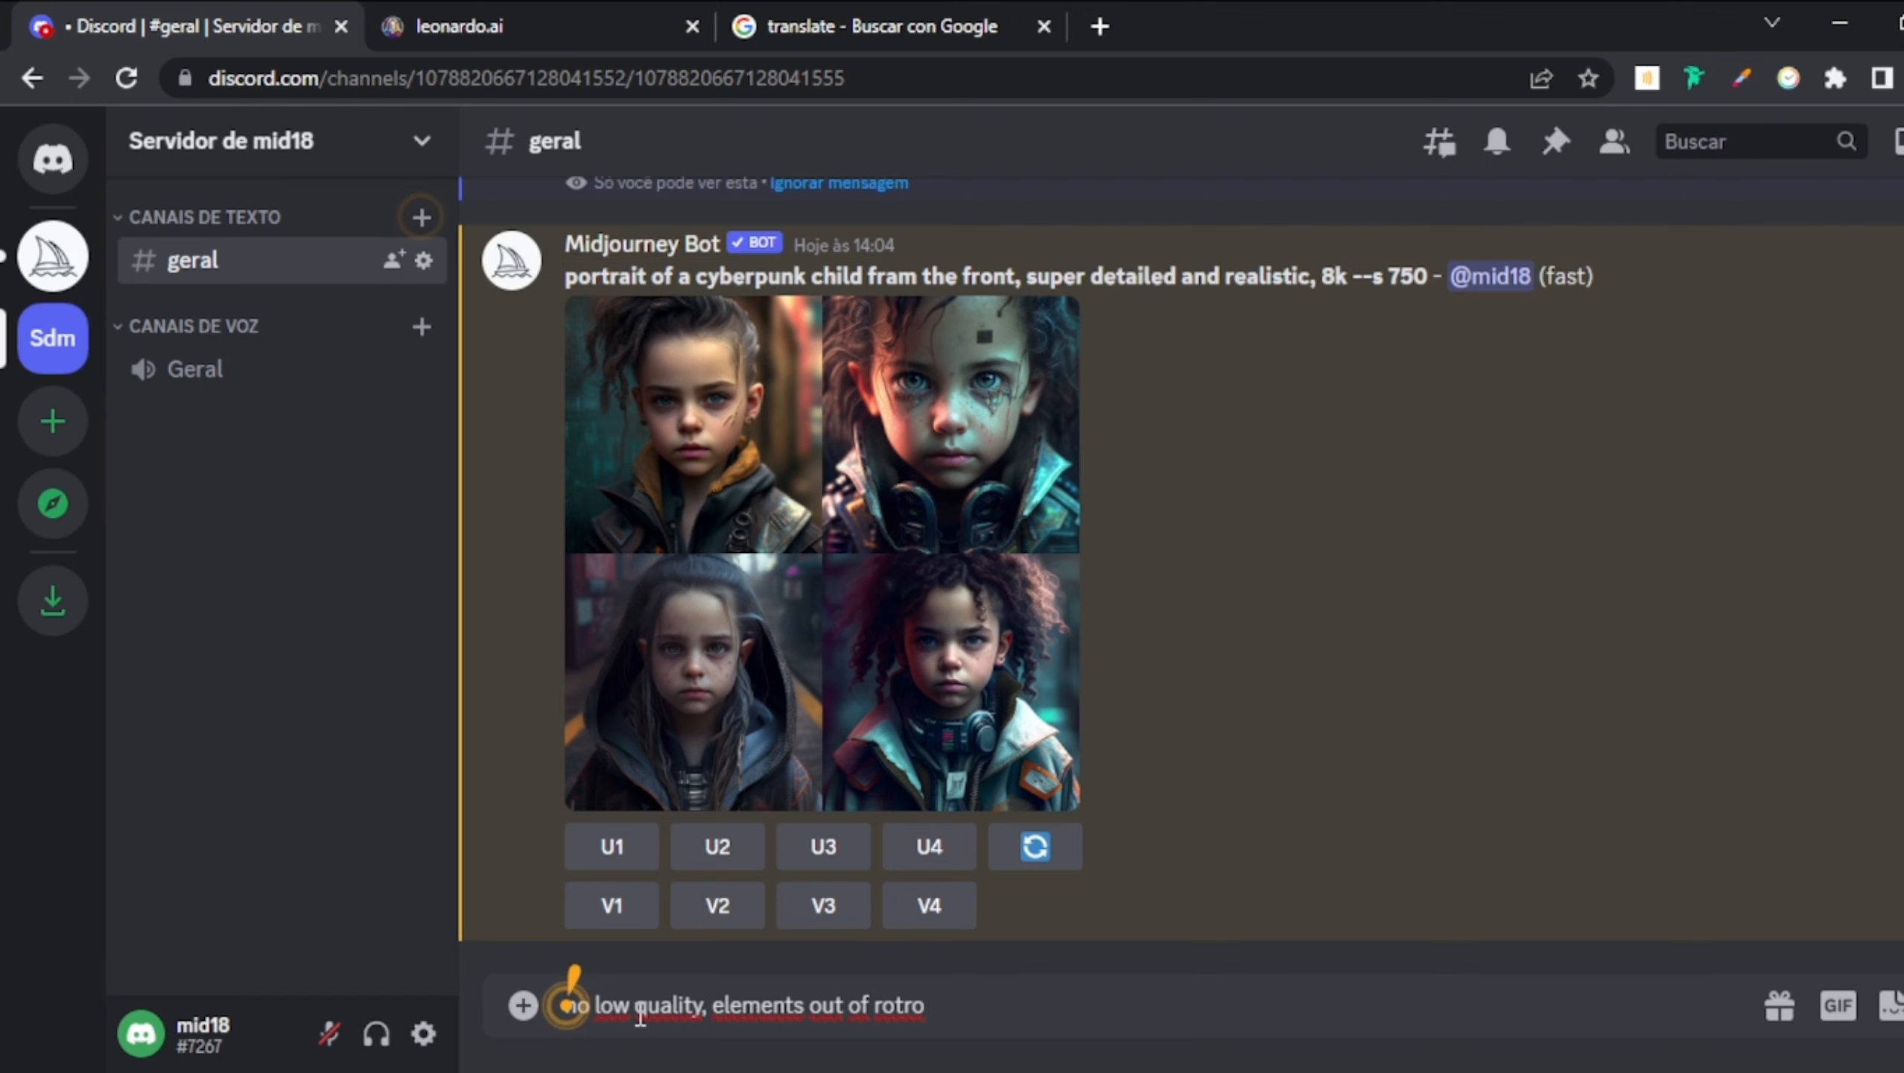
pyautogui.hotkey('ctrl', 'v')
pyautogui.write(',')
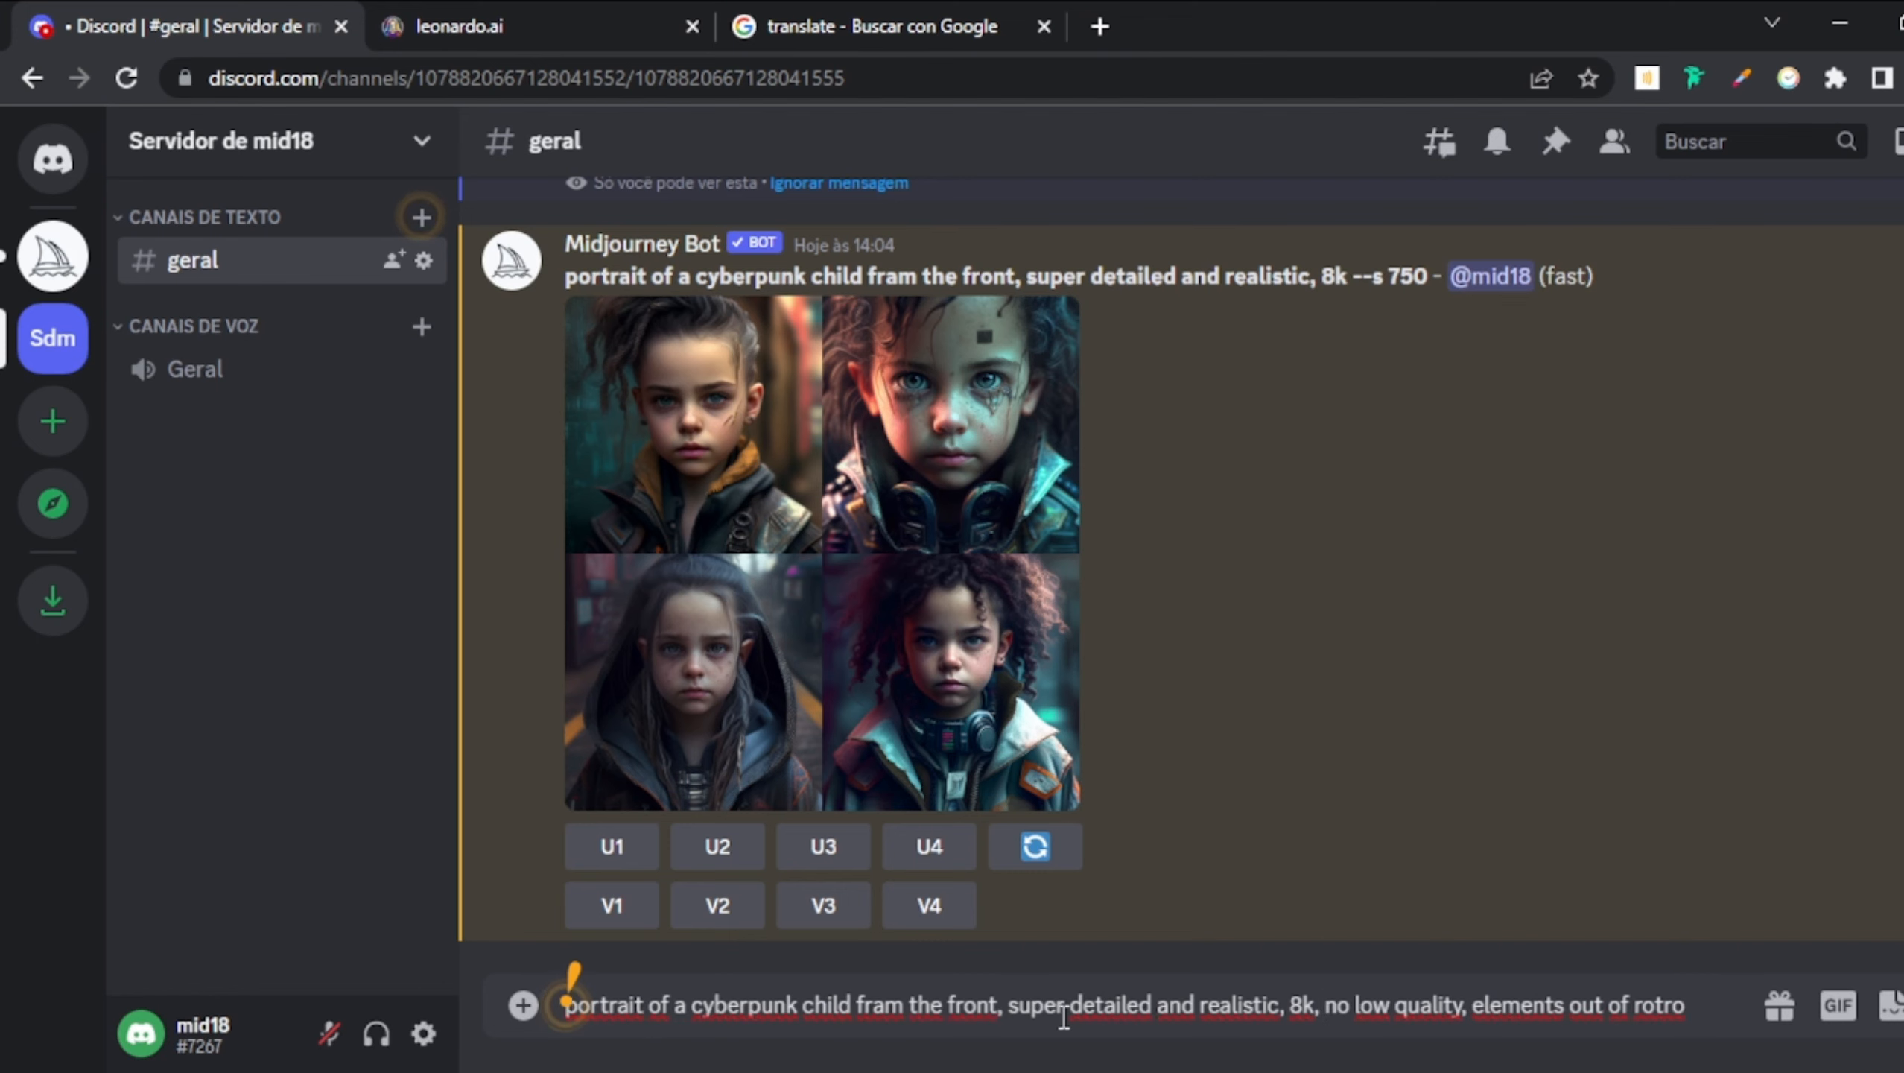
pyautogui.press('Return')
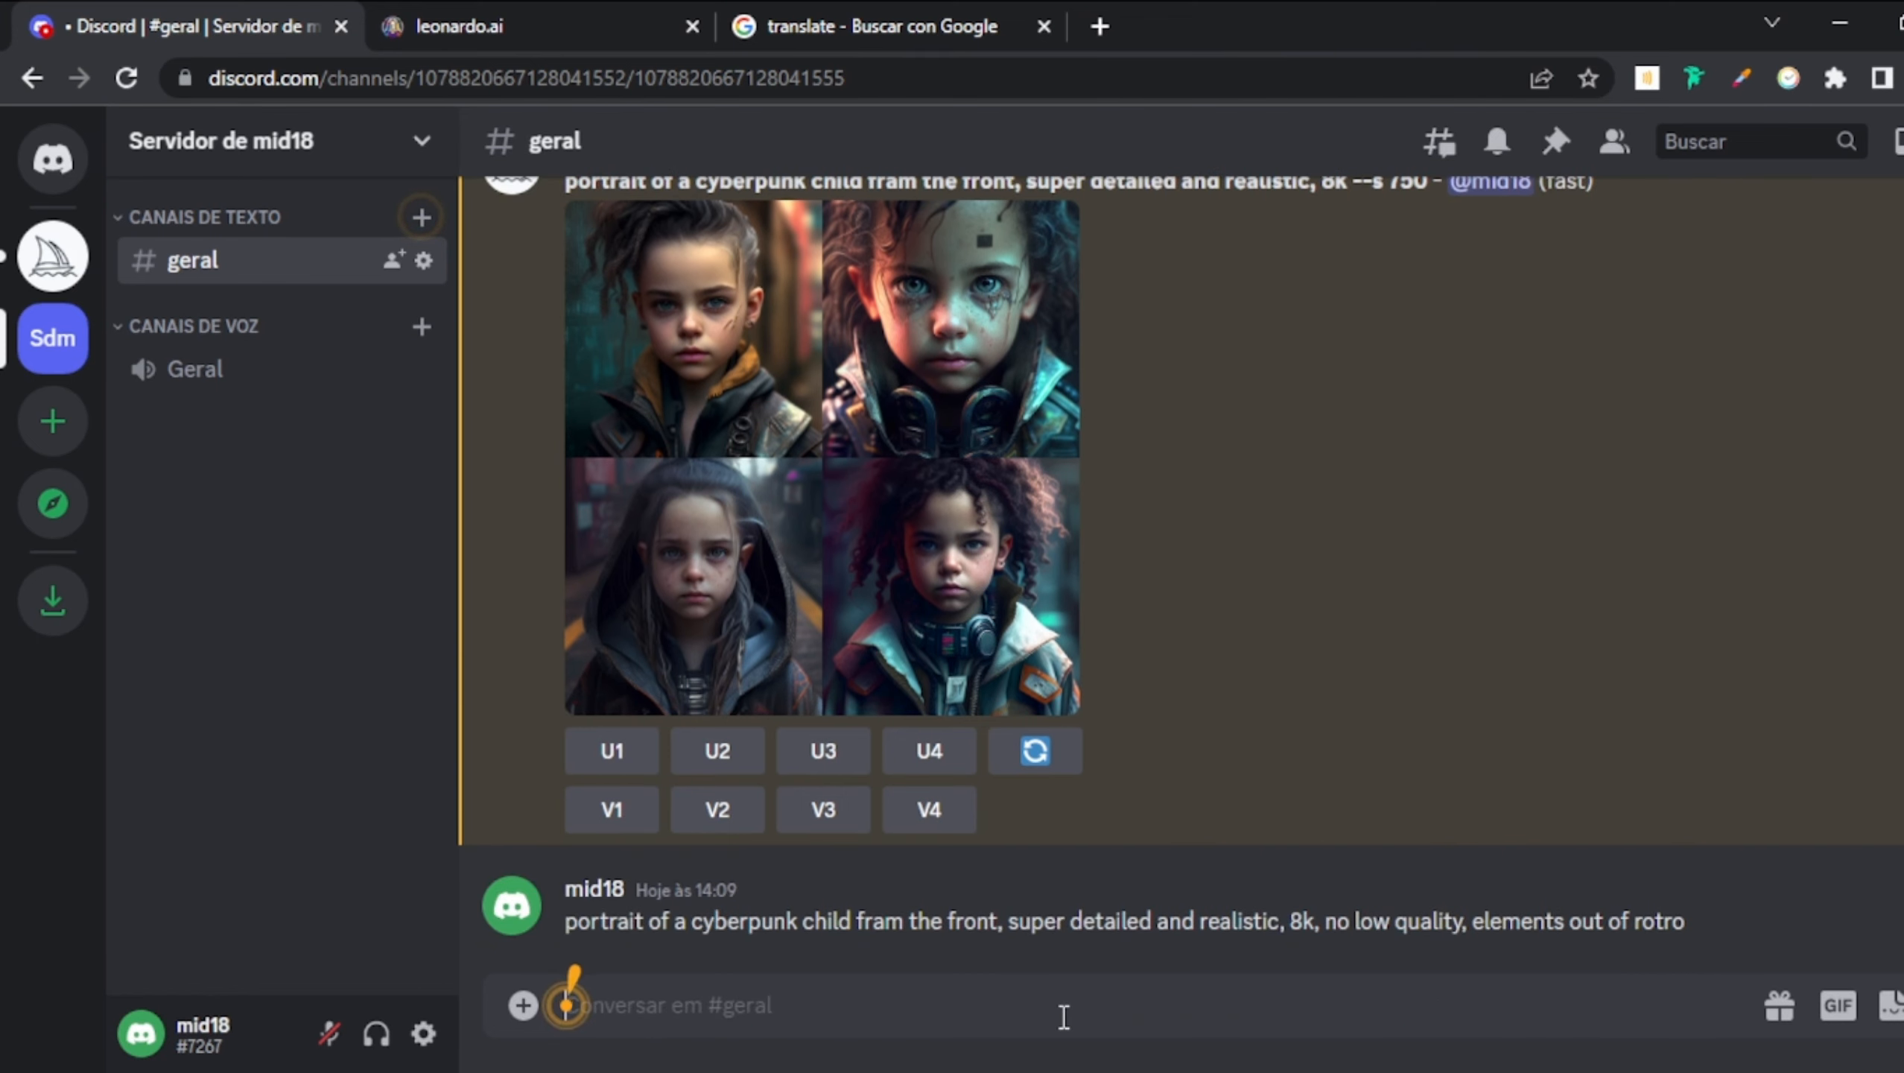
# - Copy the full prompt from the sent message and submit it to Midjourney with the /imagine command
pyautogui.write('/')
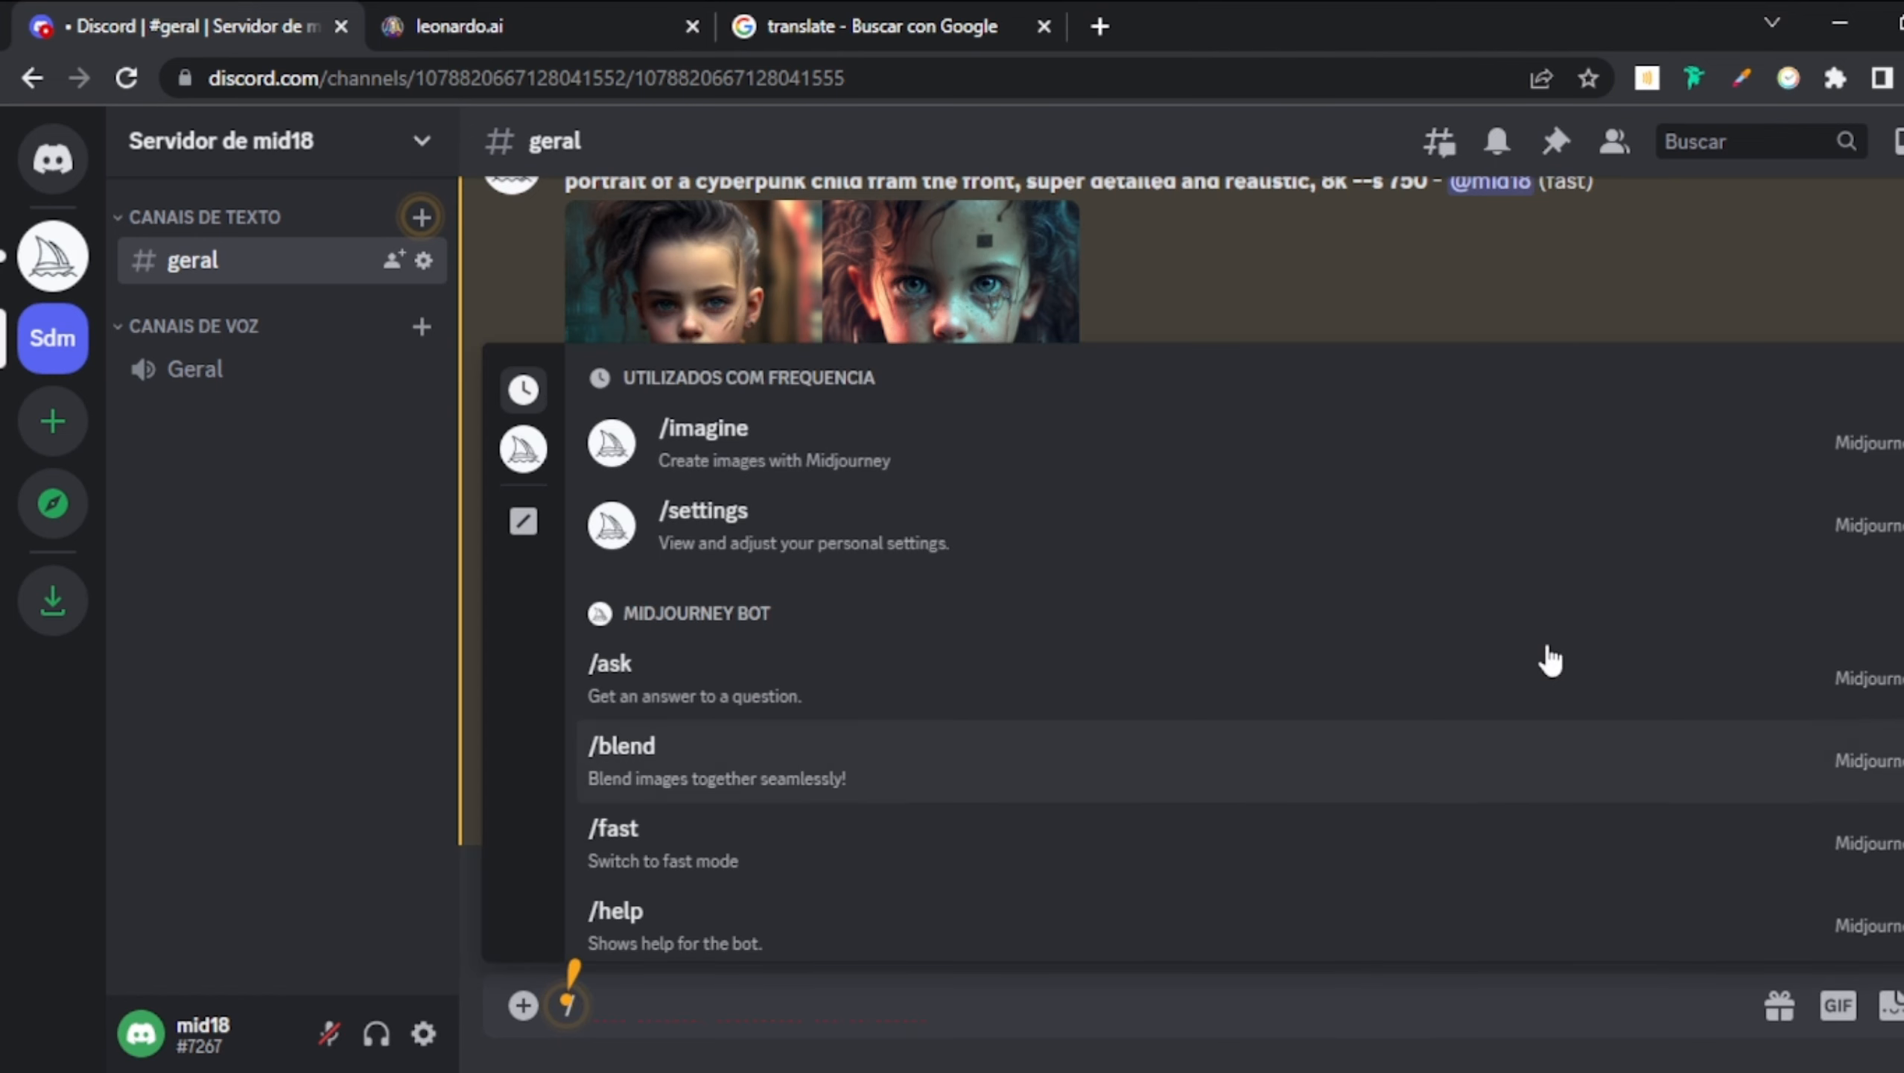
pyautogui.click(1592, 256)
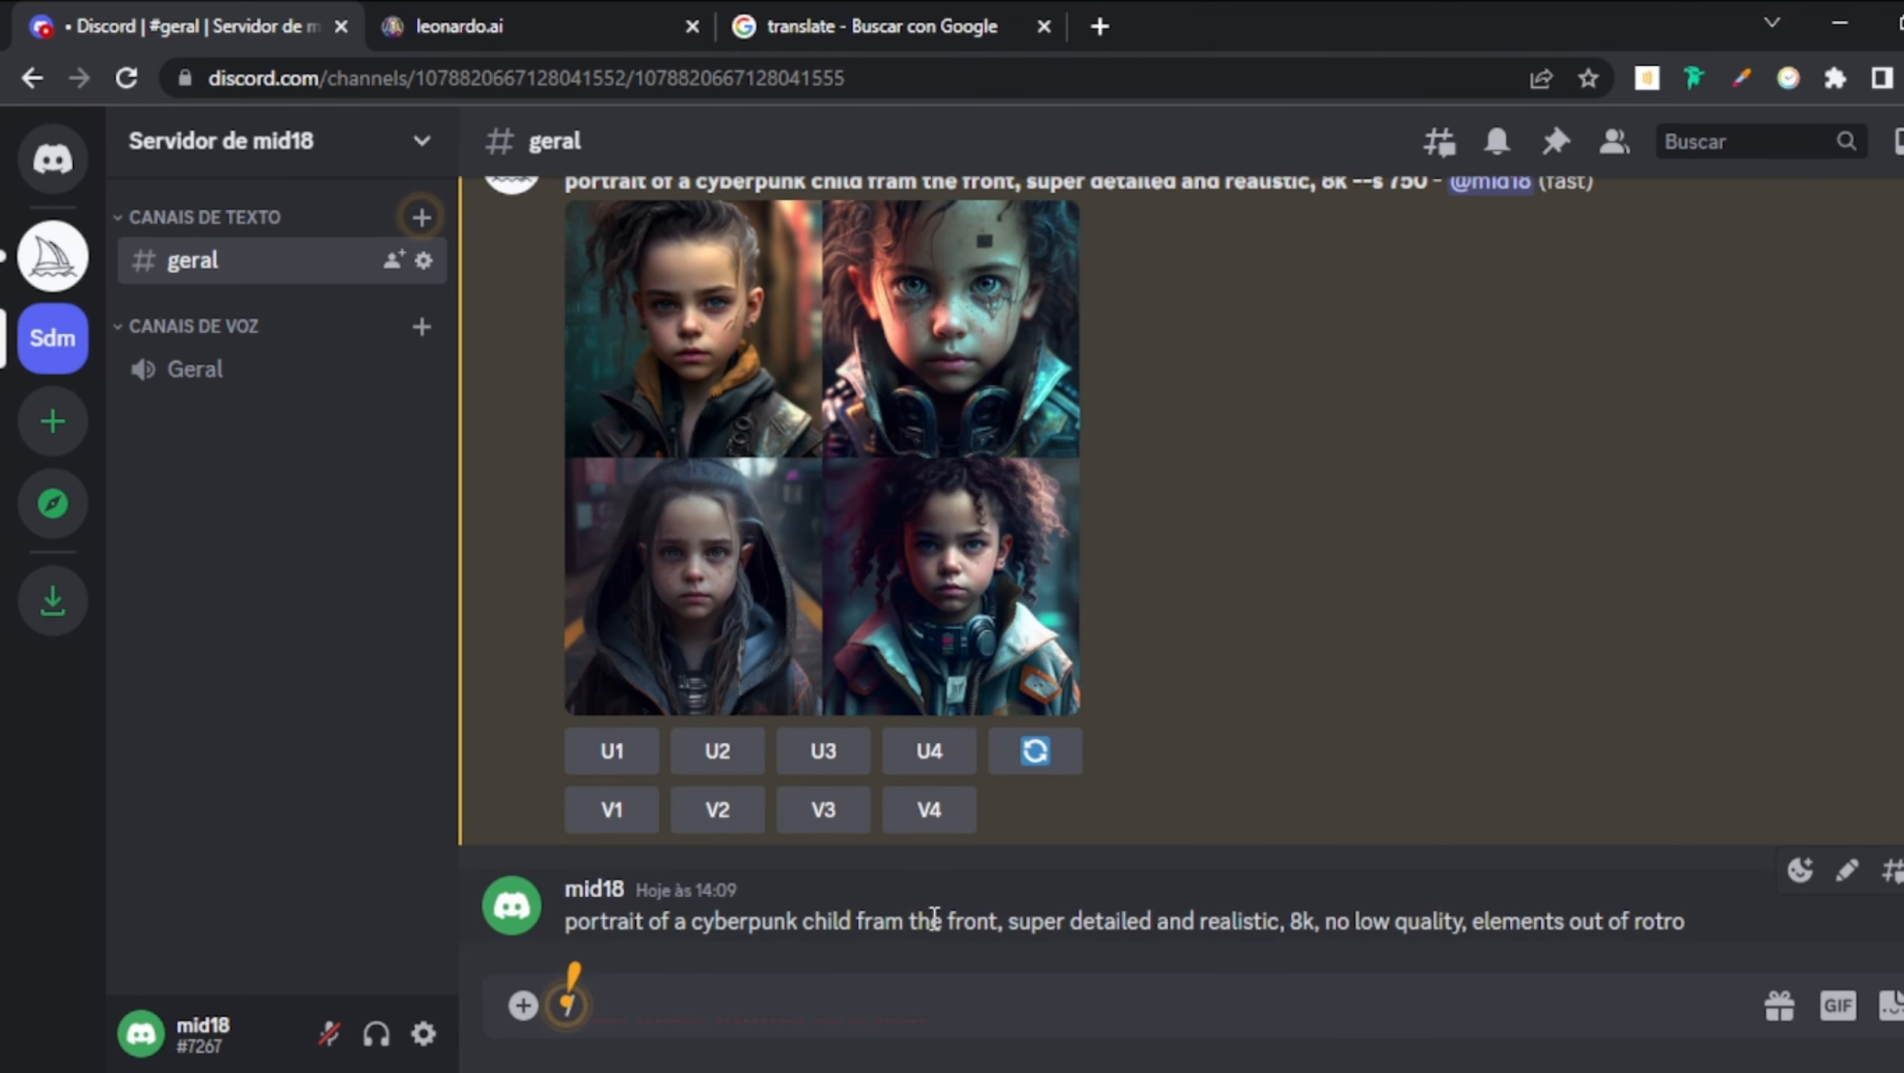
pyautogui.tripleClick(933, 919)
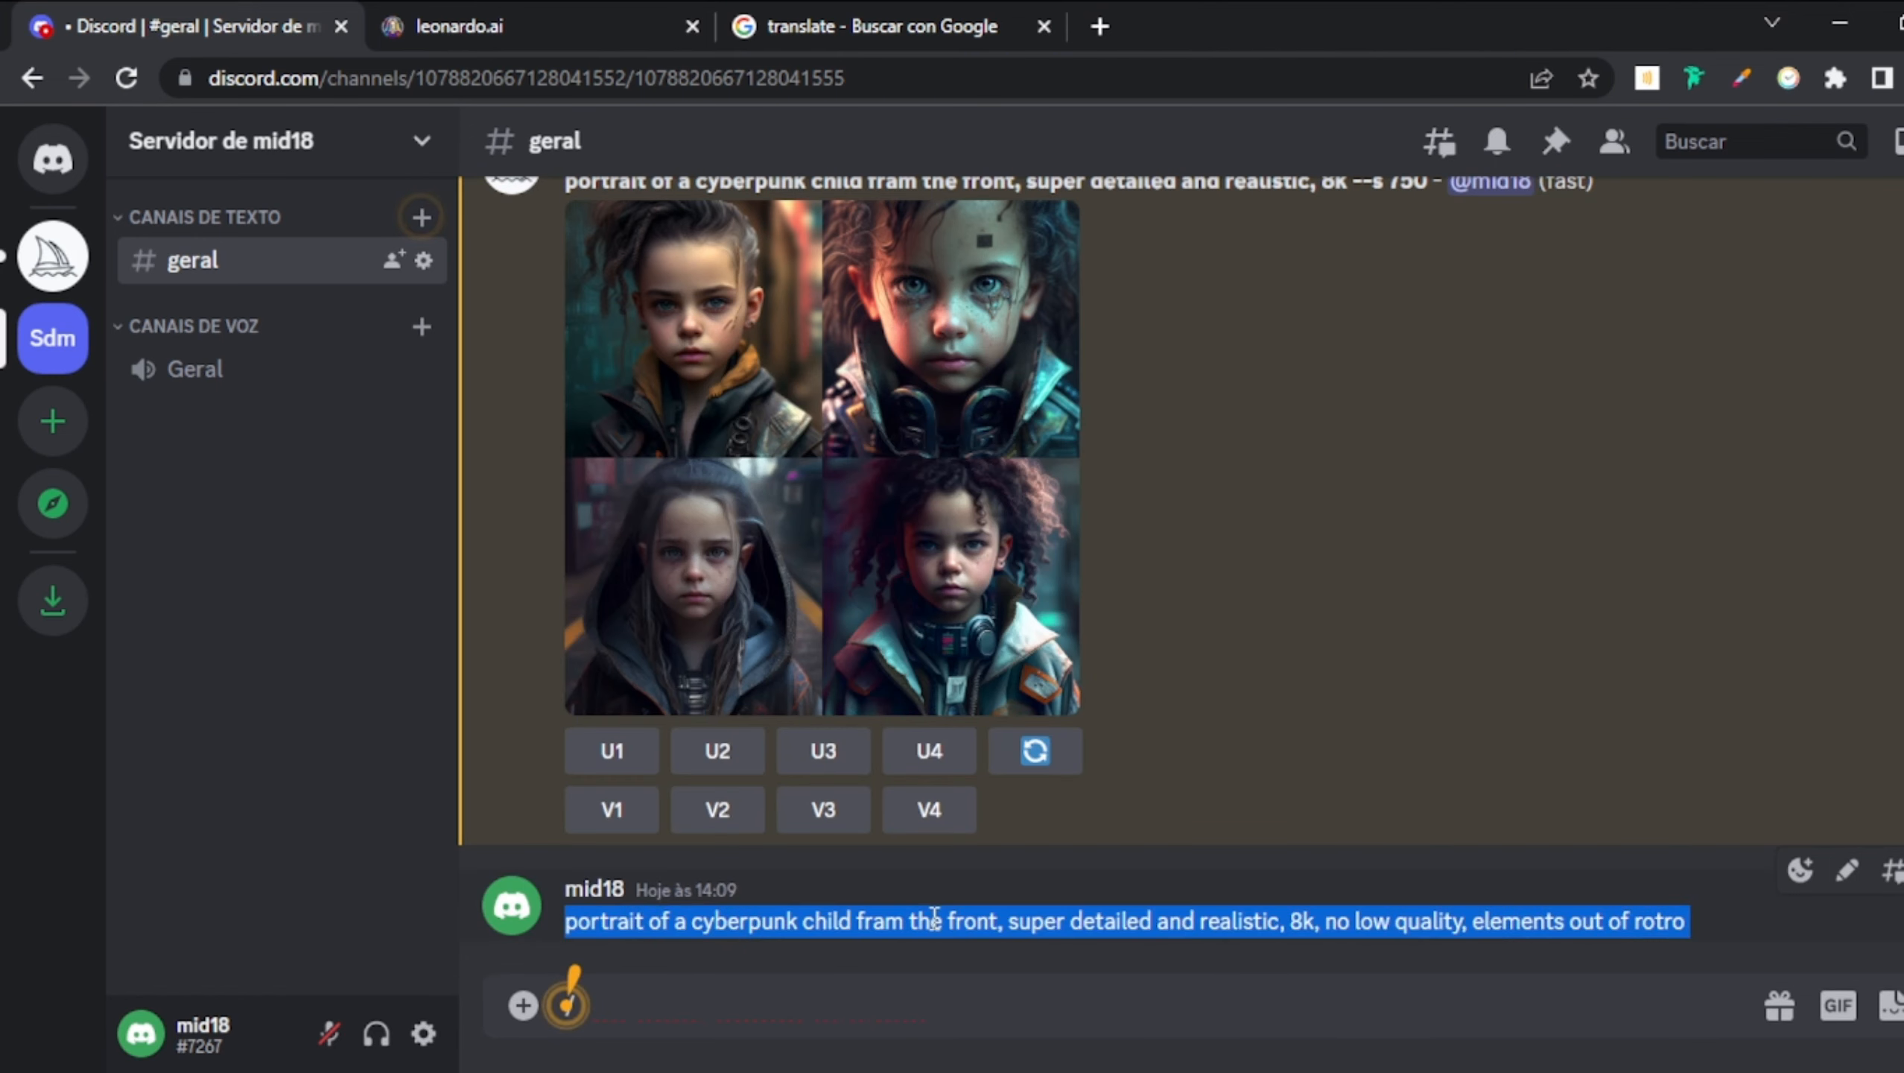
pyautogui.click(909, 1007)
pyautogui.write('i')
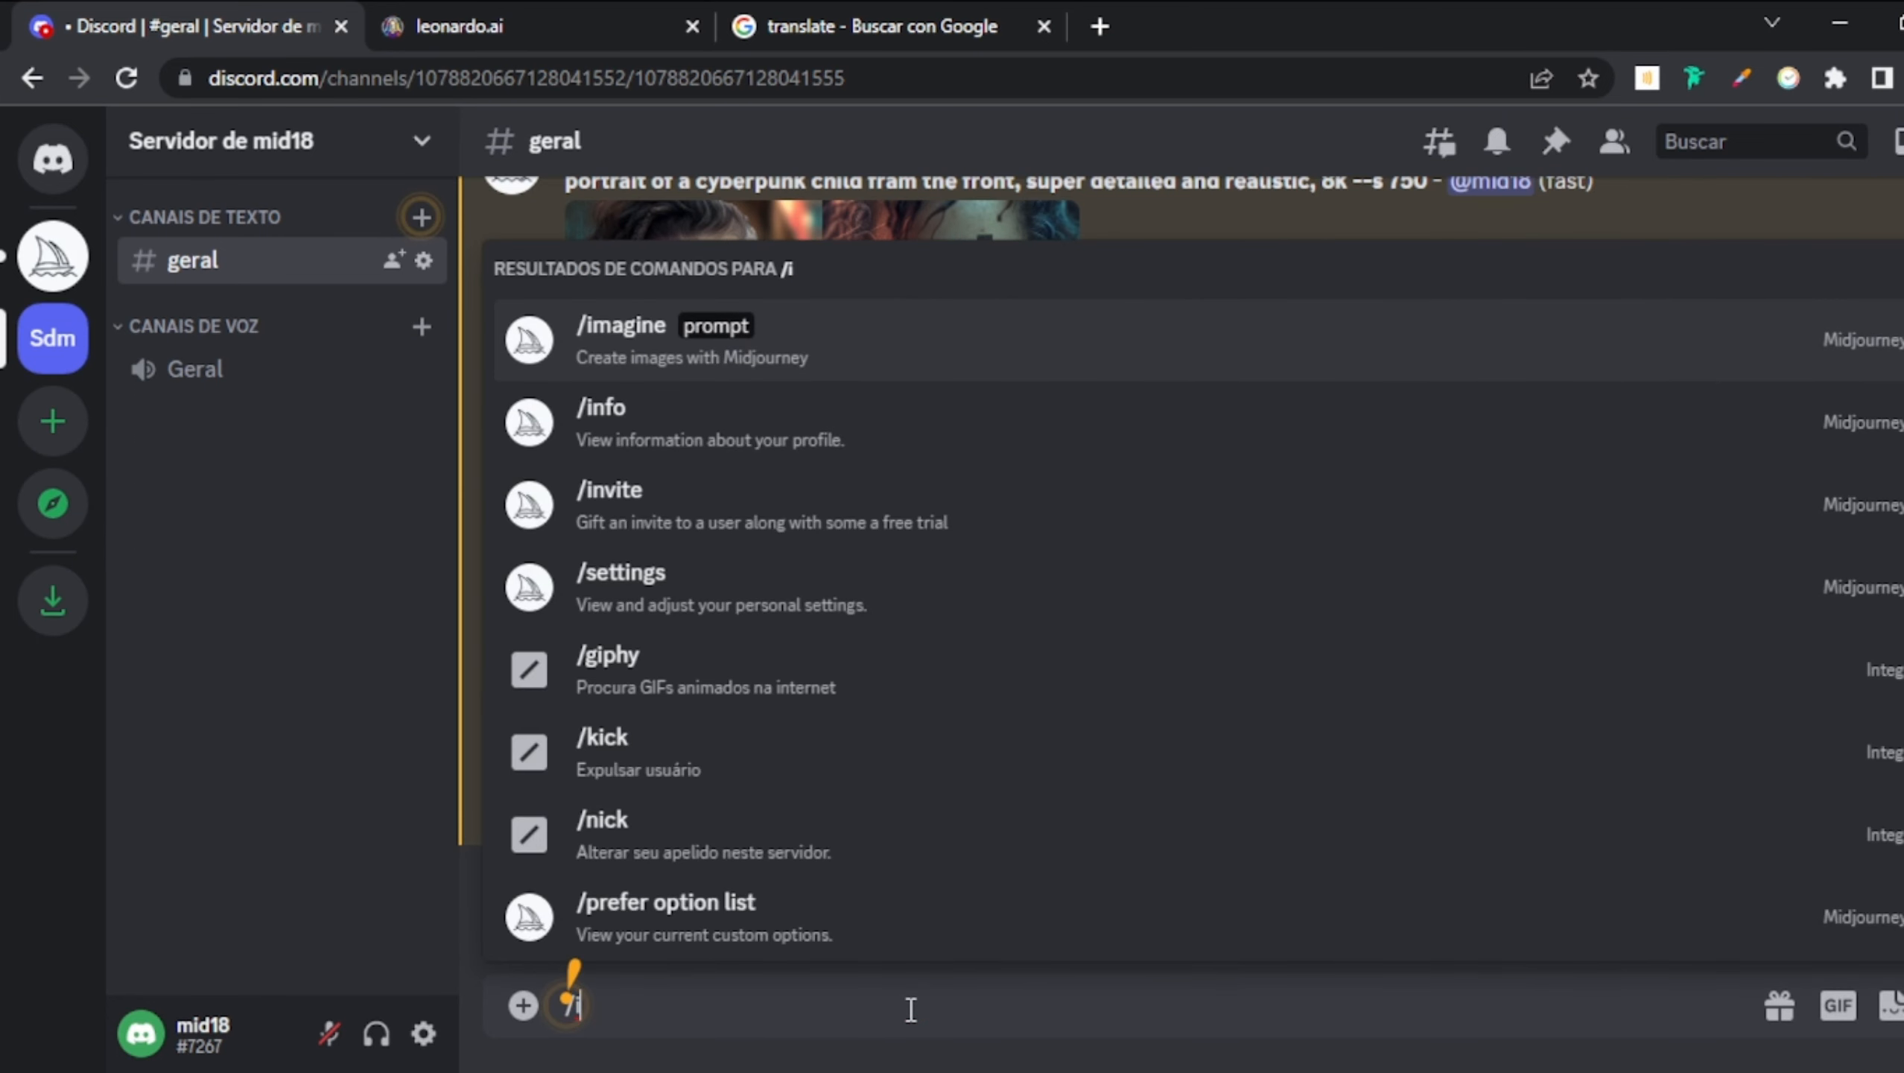
pyautogui.press('Tab')
pyautogui.hotkey('ctrl', 'v')
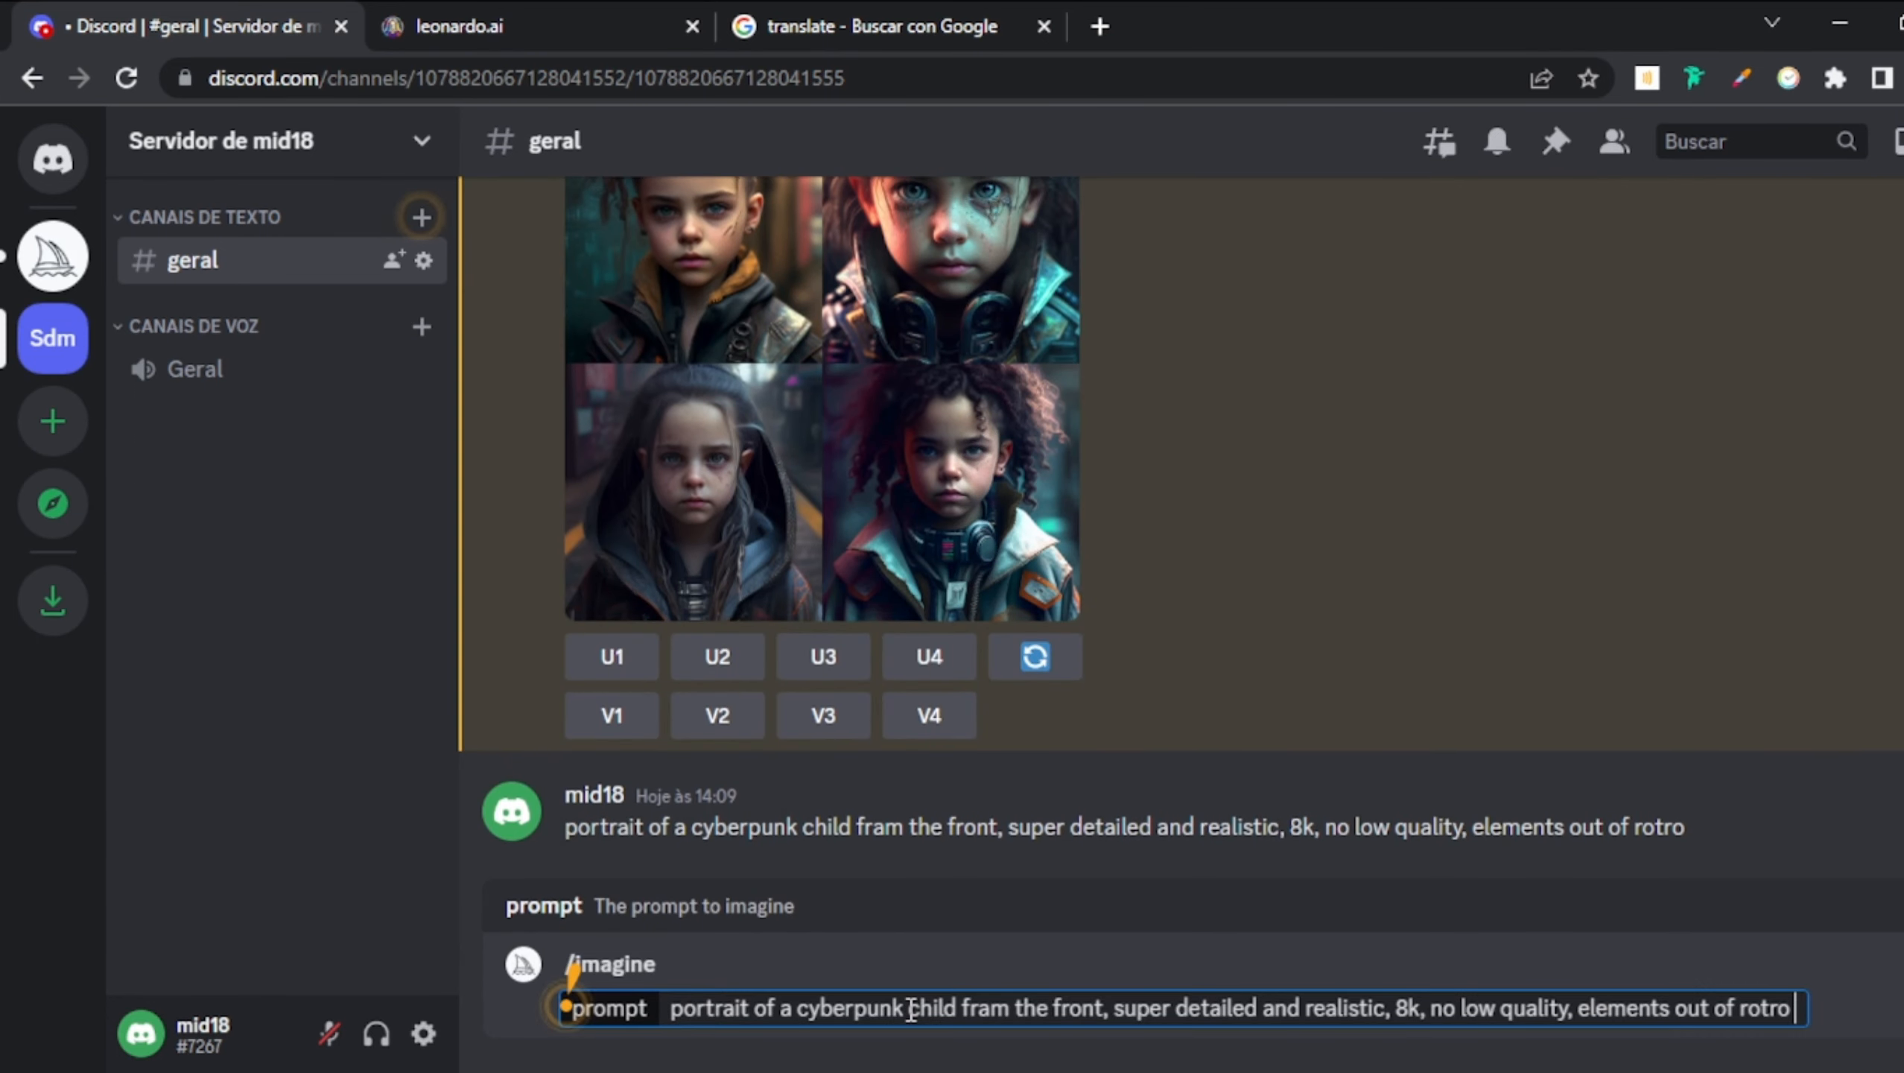
pyautogui.press('Return')
# - Switch to Google Translate, remove "sem" from the Portuguese phrase and copy the English translation
pyautogui.click(570, 17)
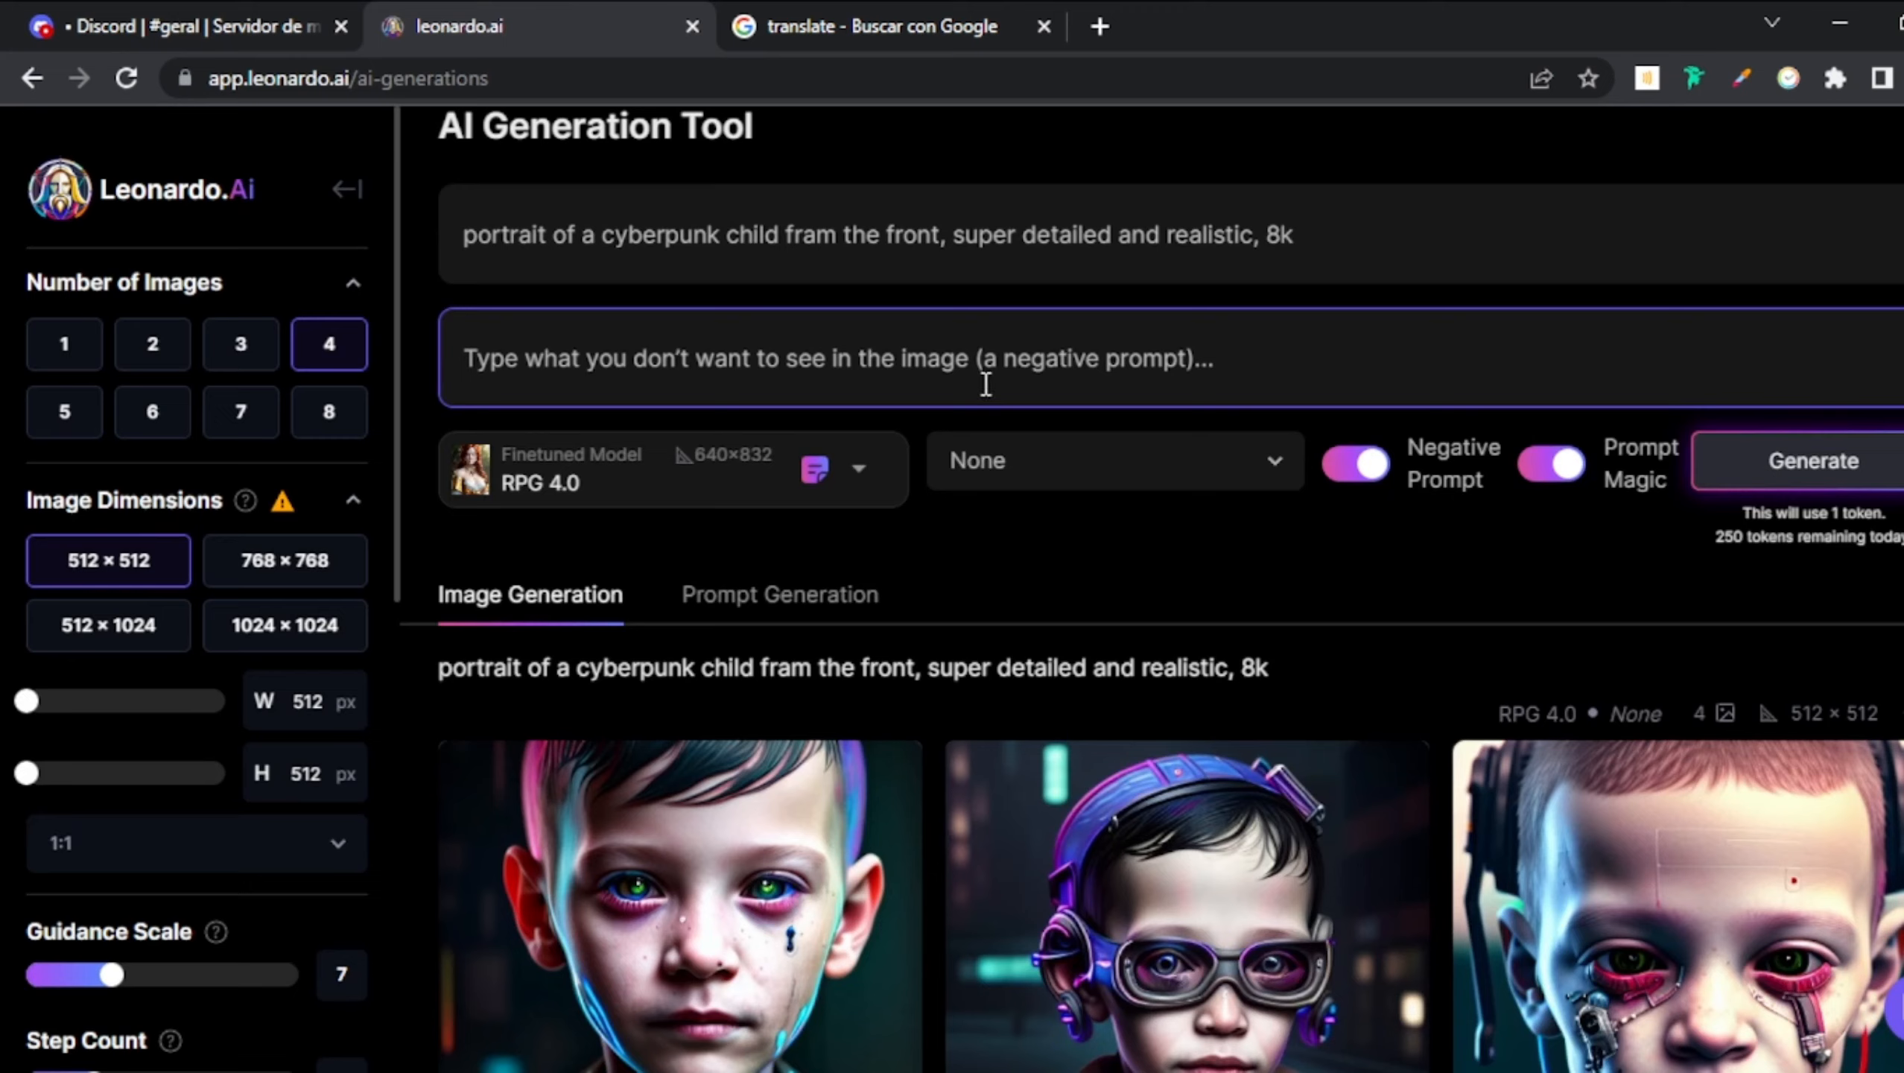
pyautogui.hotkey('ctrl', 'Tab')
pyautogui.tripleClick(361, 505)
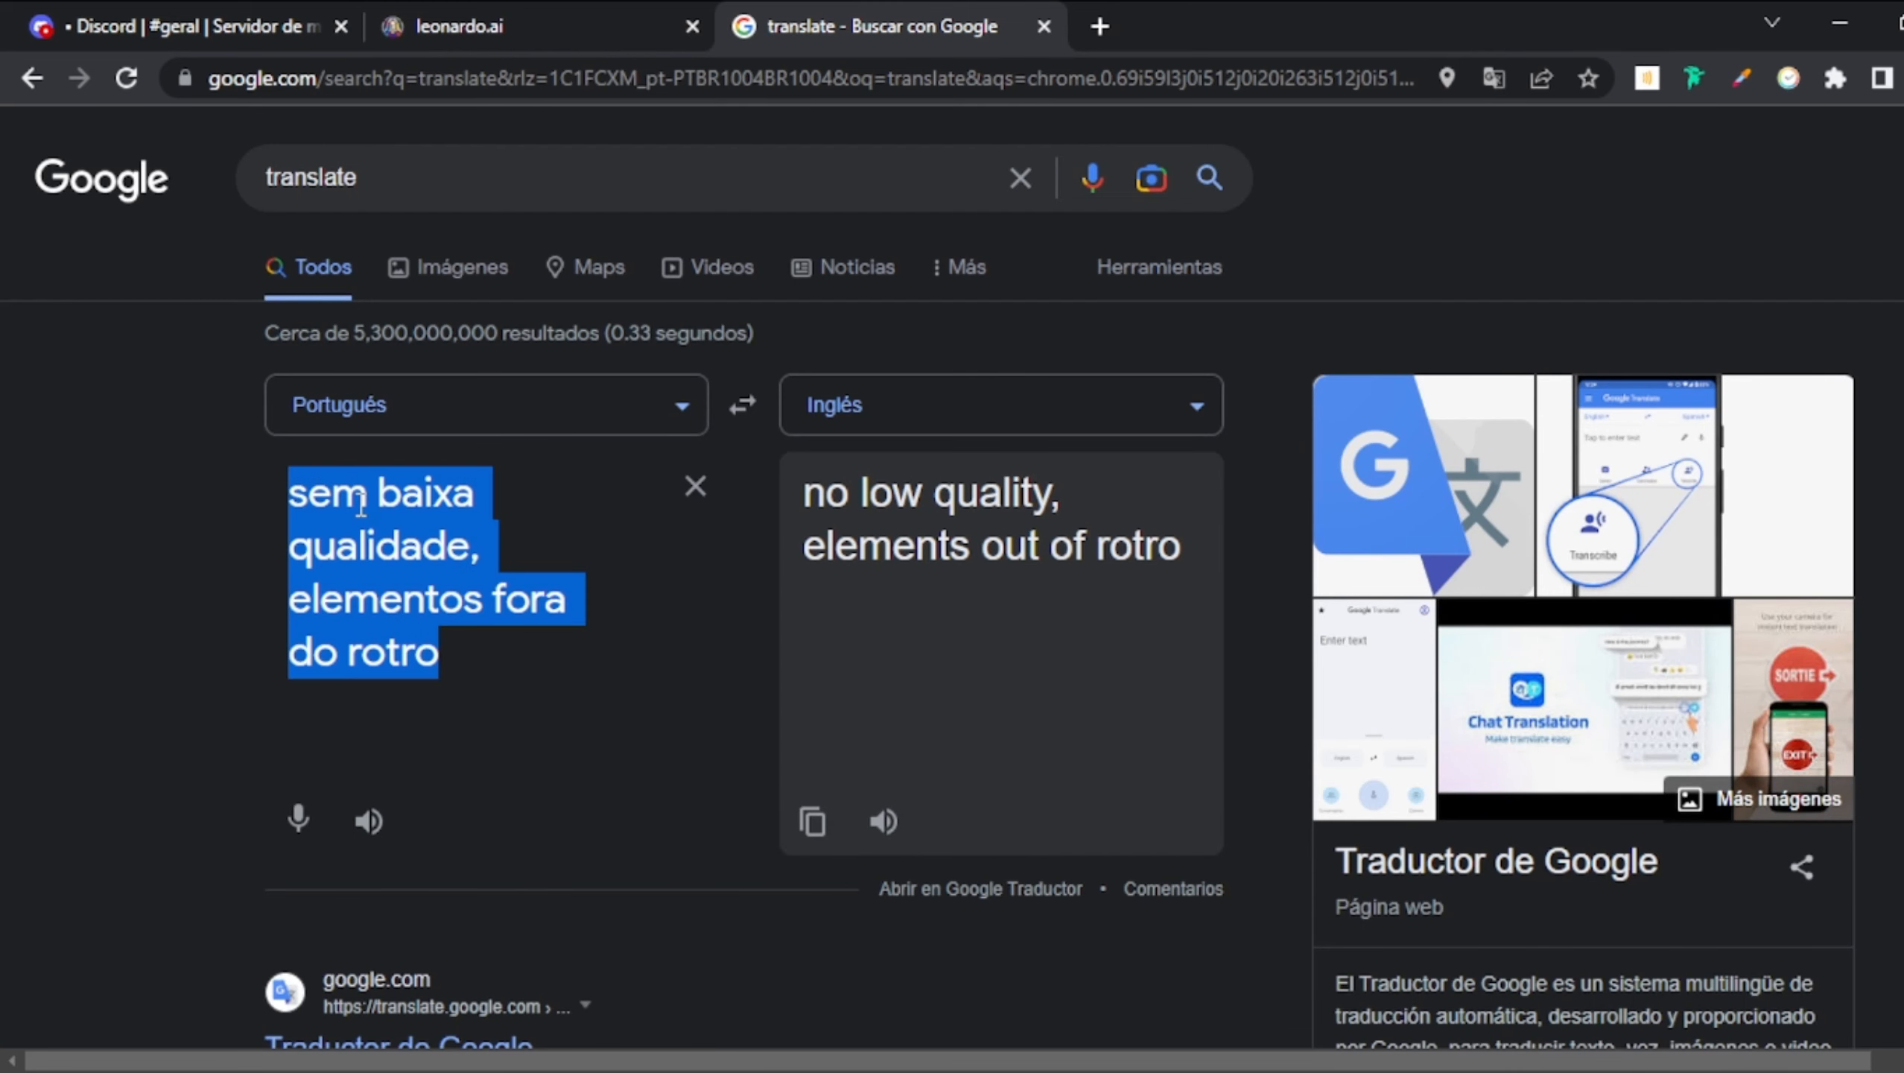
pyautogui.click(361, 505)
pyautogui.press('BackSpace')
pyautogui.press('BackSpace')
pyautogui.press('BackSpace')
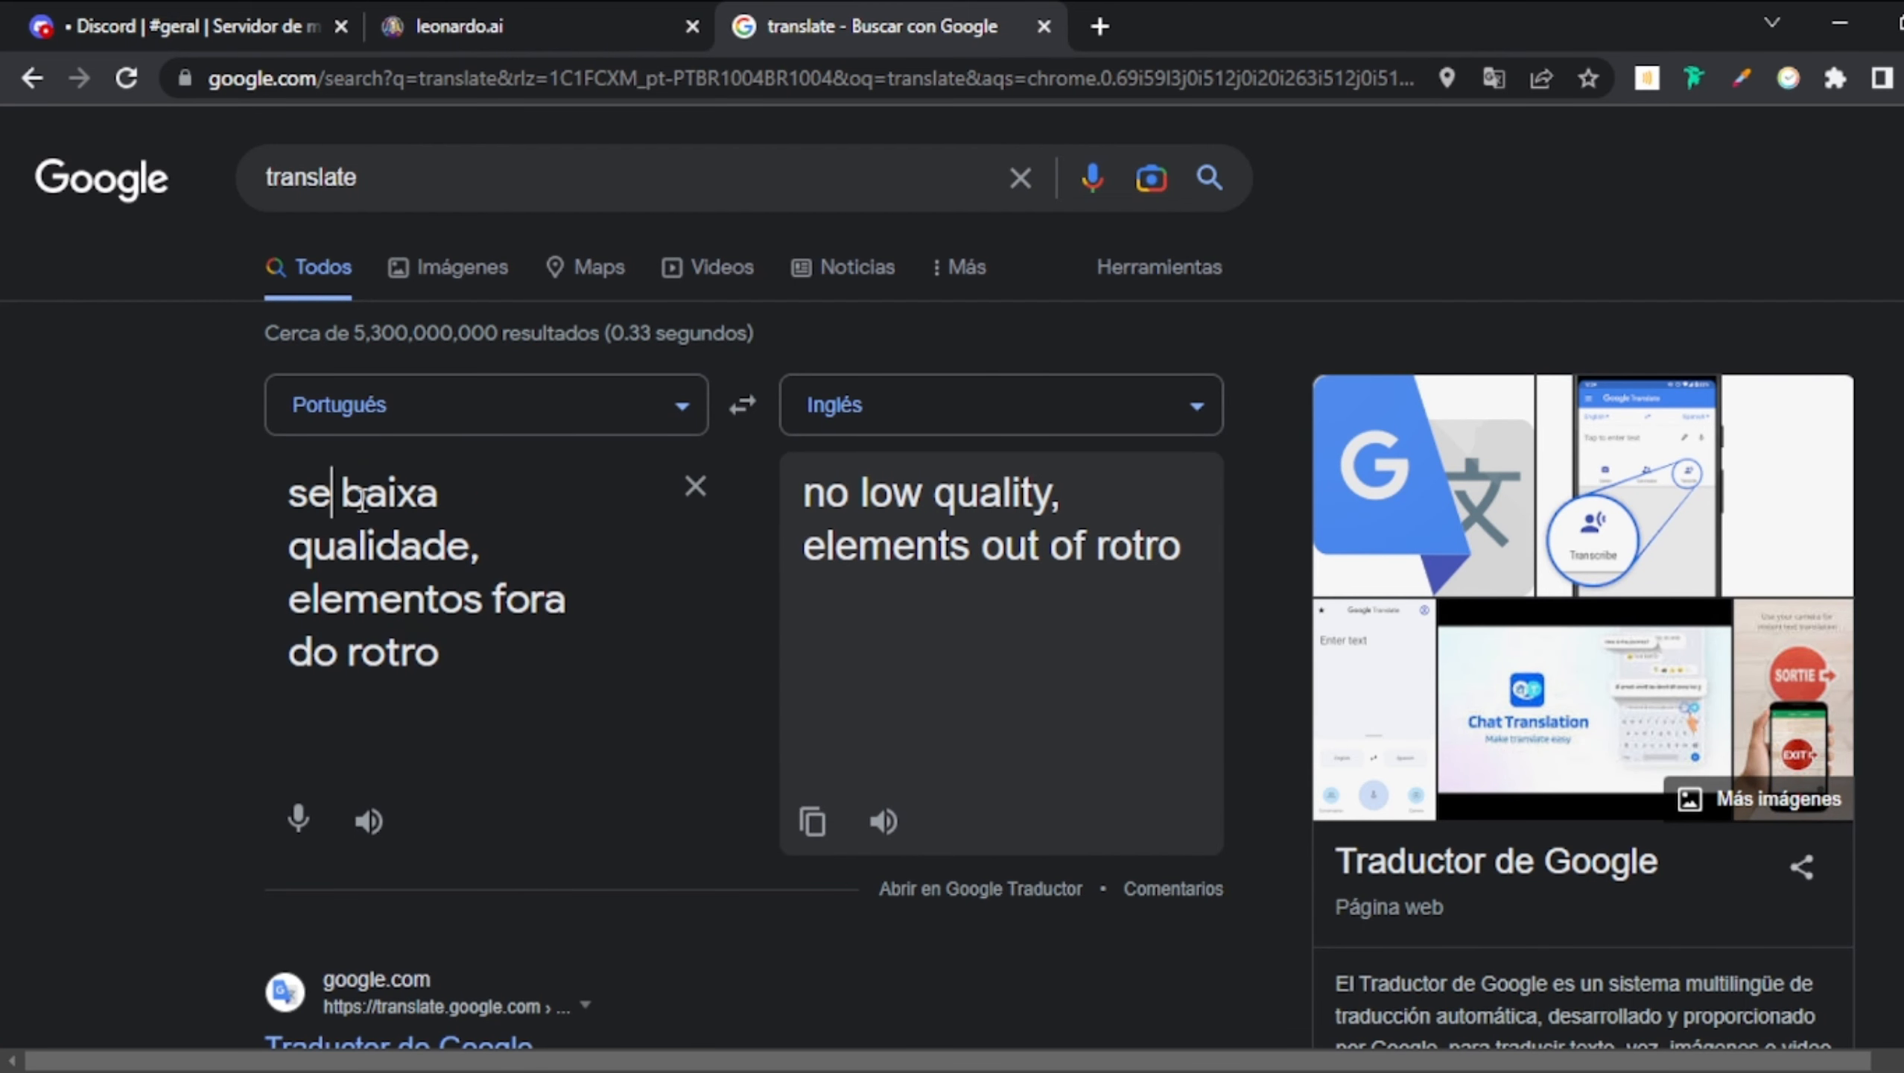
pyautogui.press('Right')
pyautogui.press('BackSpace')
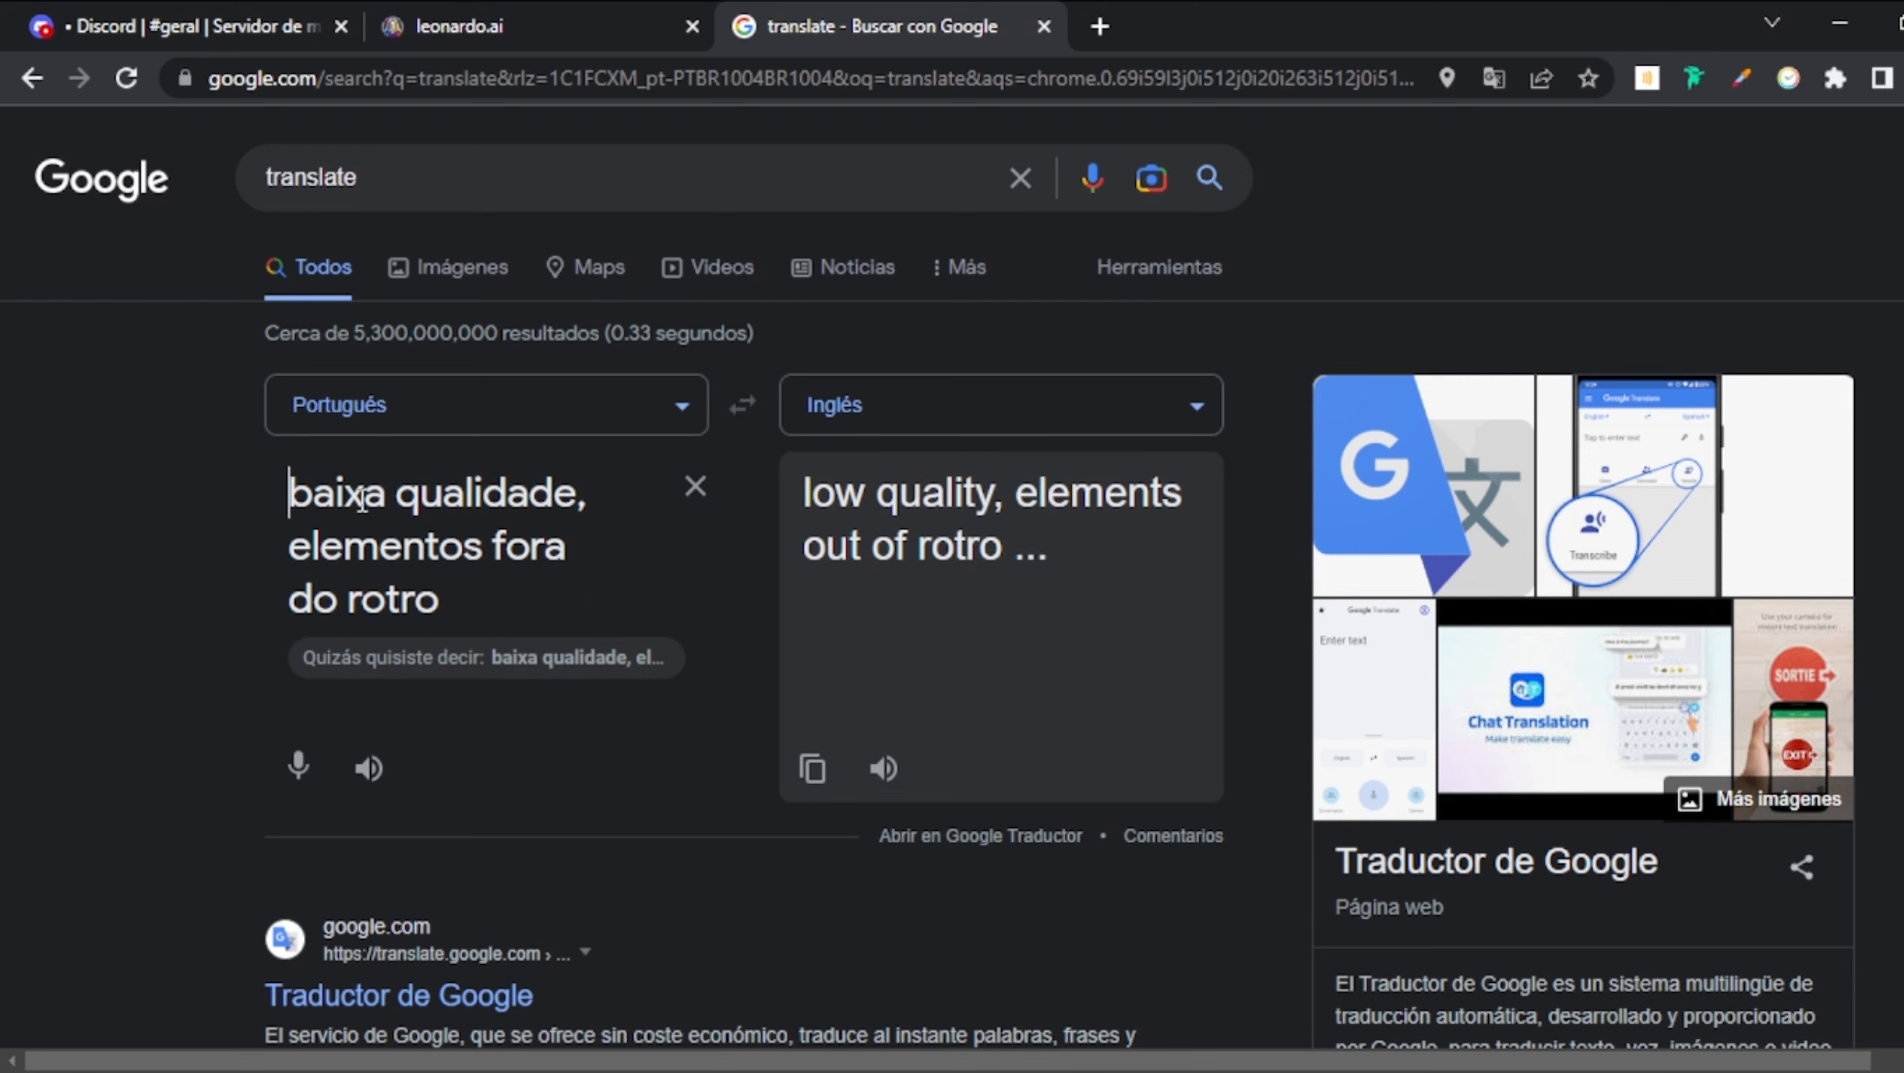
pyautogui.click(815, 770)
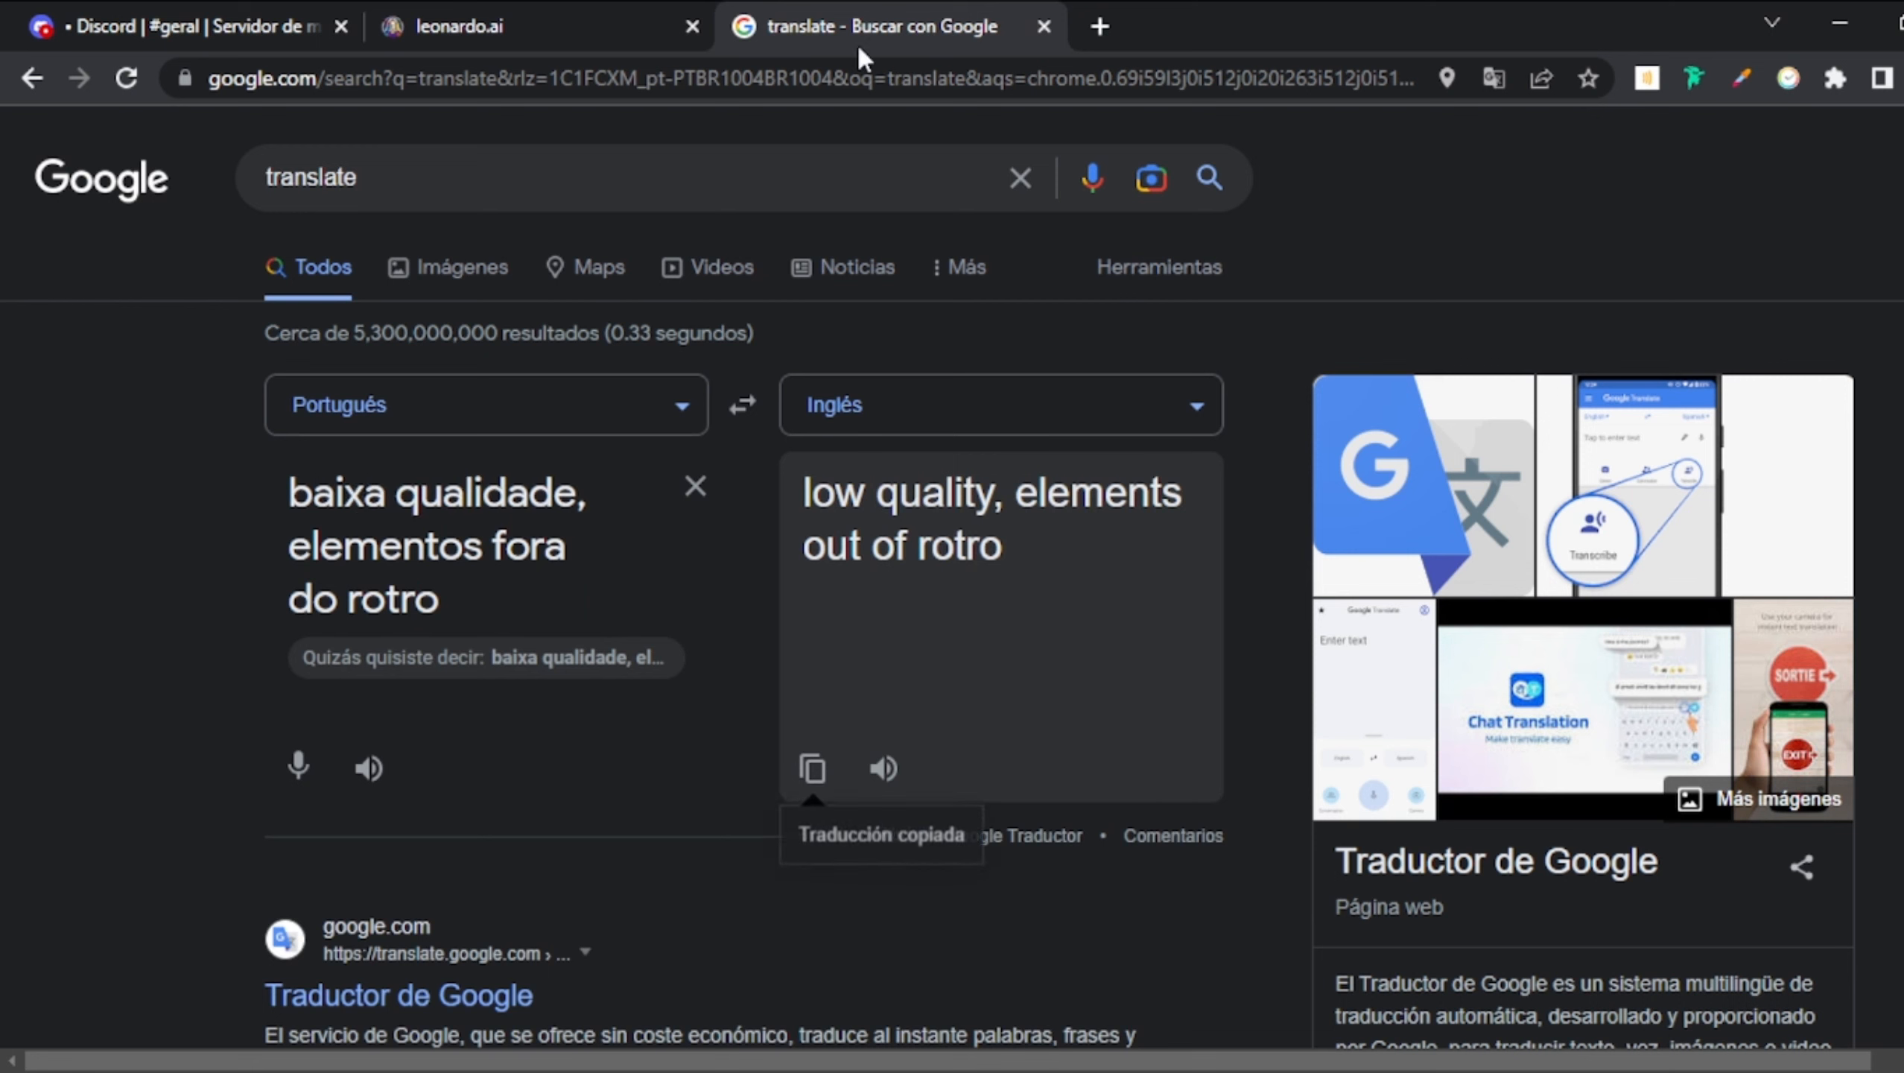
# - Look over the Leonardo.Ai prompt, then switch to Discord and check the progress of the new Midjourney generation
pyautogui.click(546, 4)
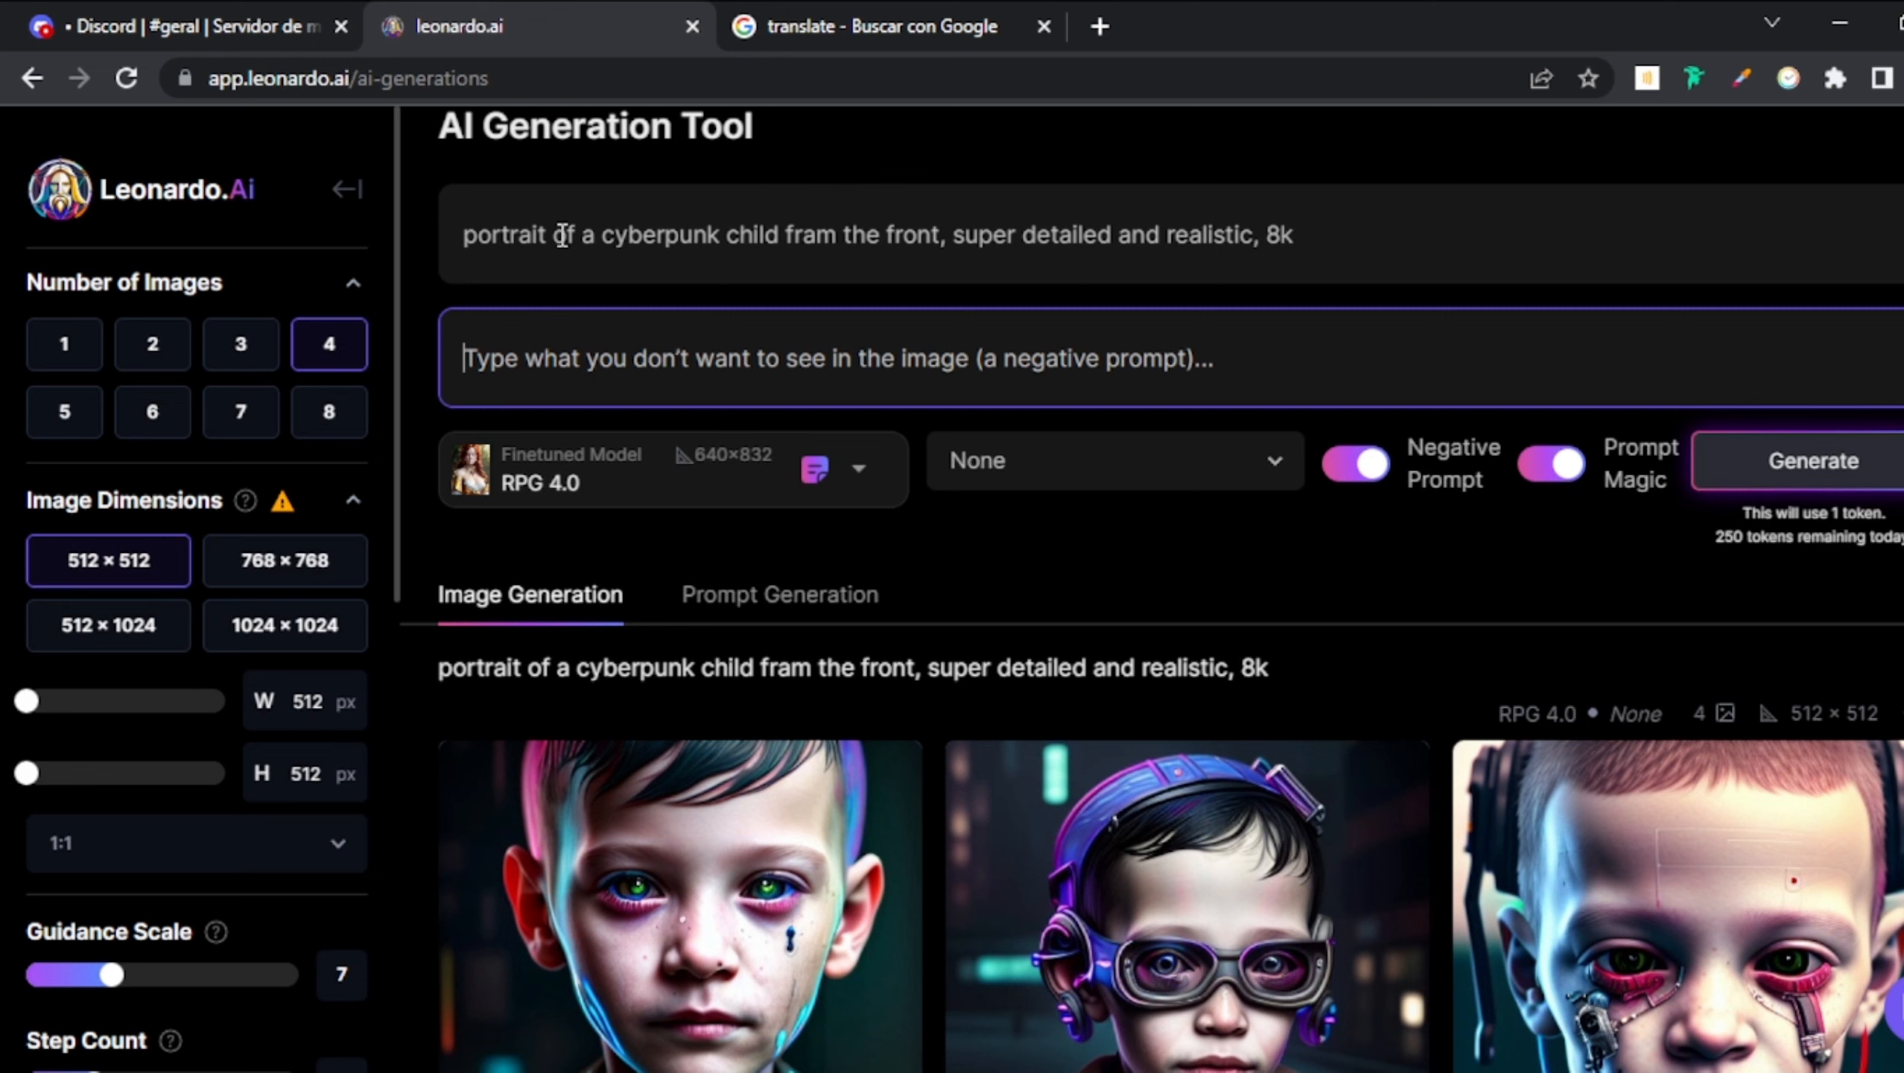
pyautogui.click(180, 23)
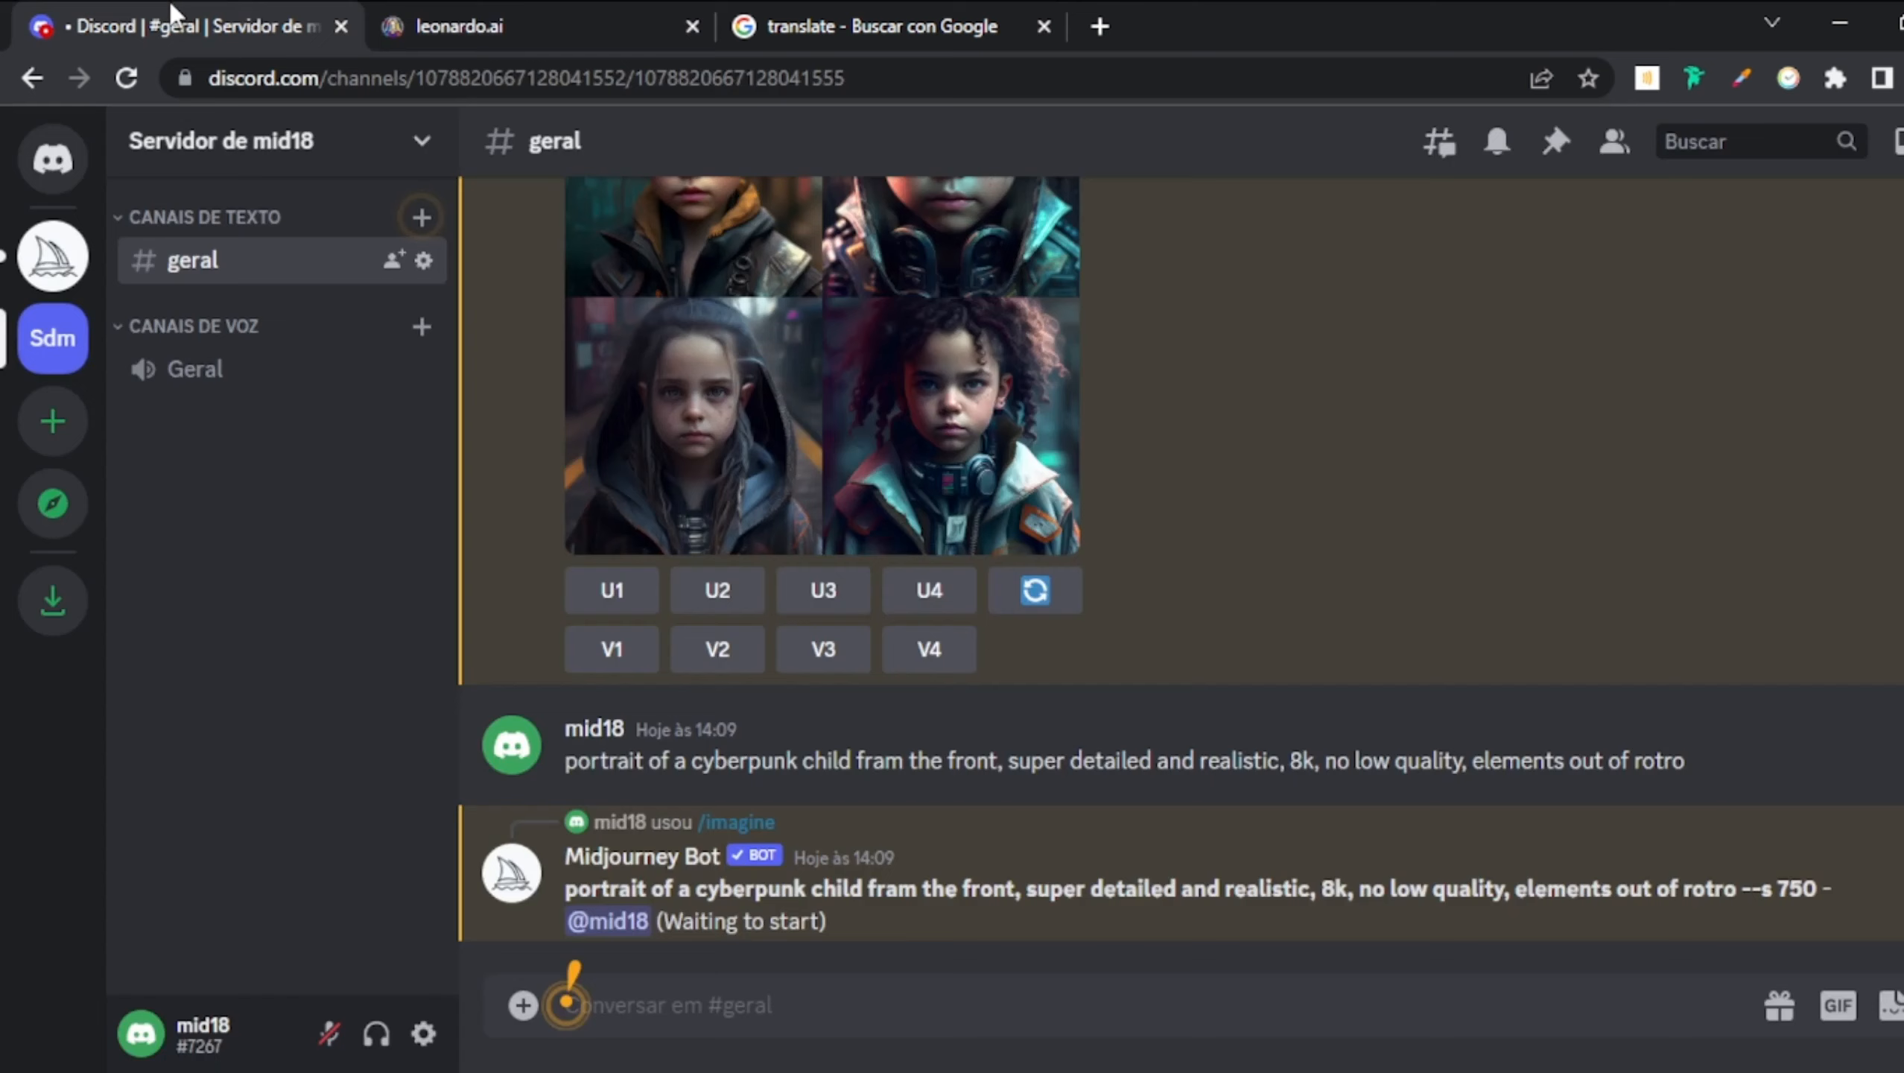
pyautogui.click(566, 1004)
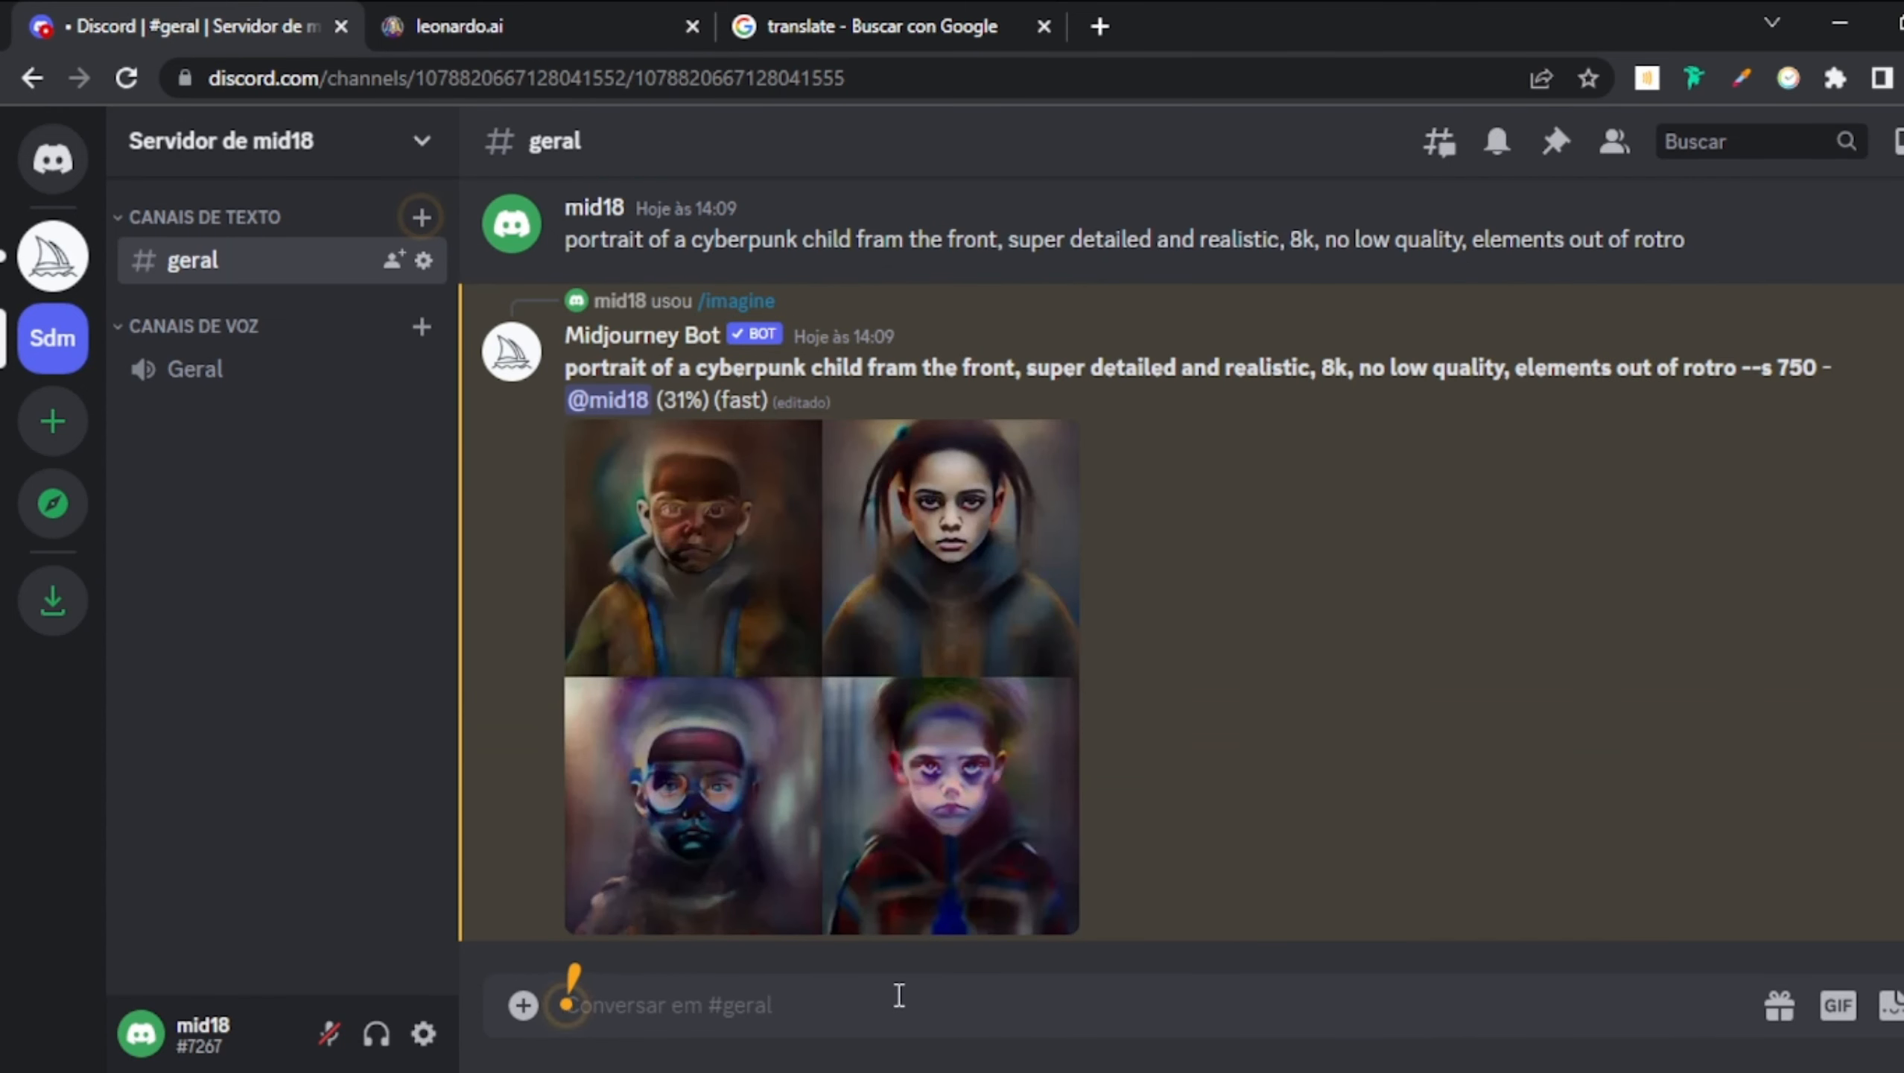
# - Switch to Leonardo.Ai, enter "low quality, elements out of rotro" as the negative prompt and generate the images
pyautogui.click(584, 21)
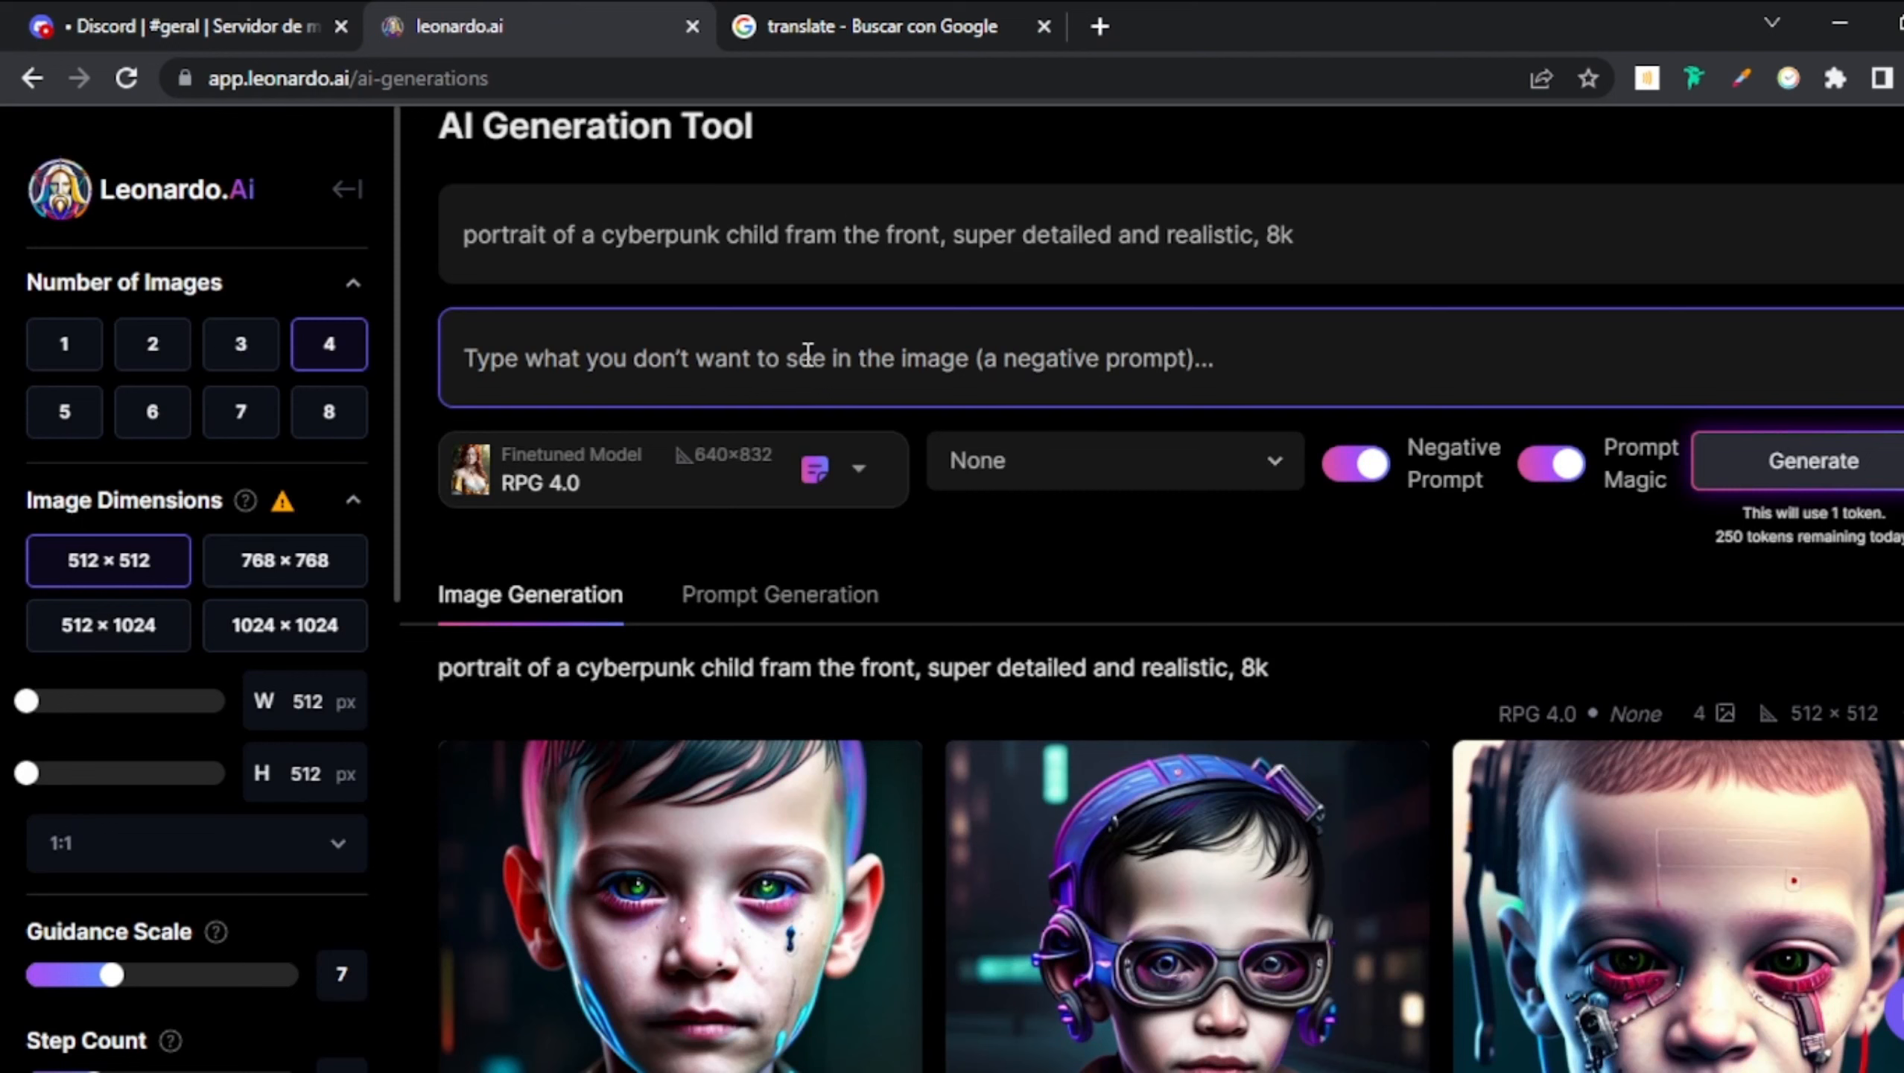
pyautogui.write('low quality, elements out of rotto')
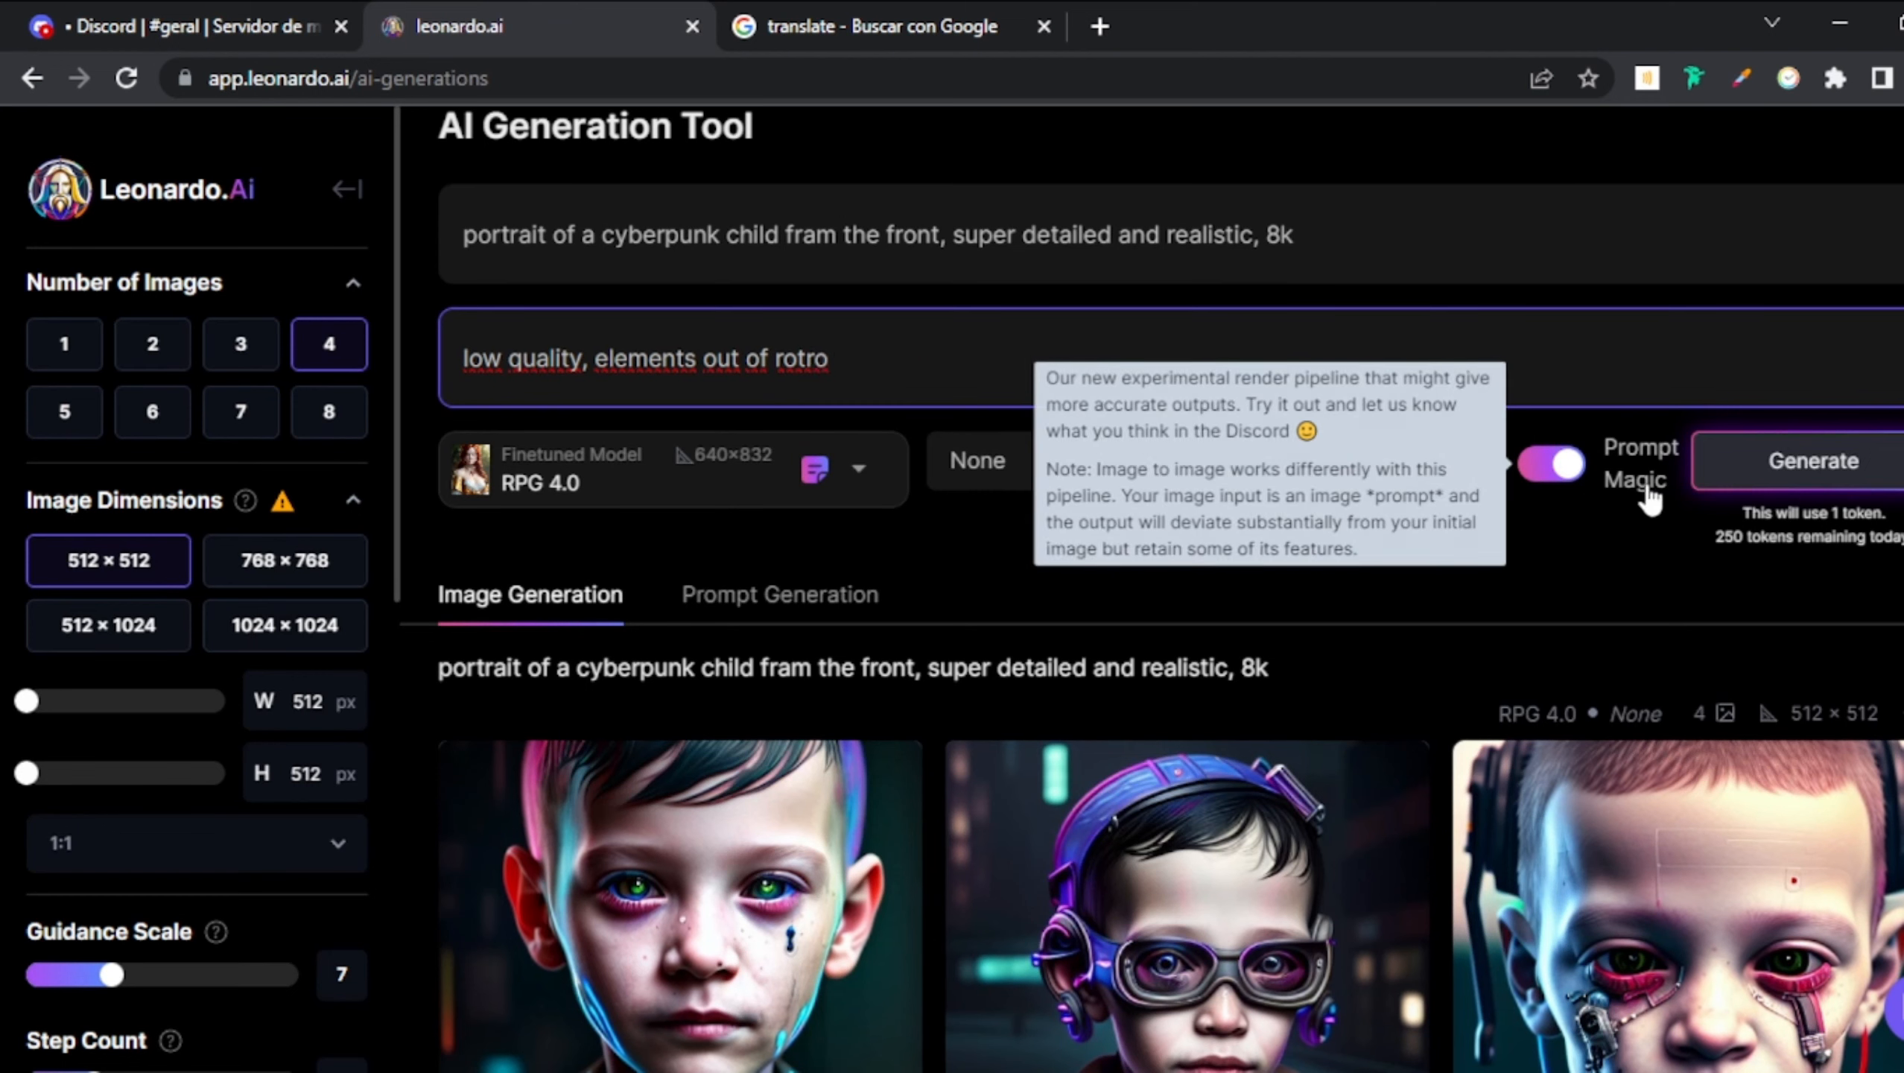
pyautogui.click(1776, 465)
# - Switch to Discord, view the new Midjourney grid enlarged and compare it with the previous grid
pyautogui.click(190, 4)
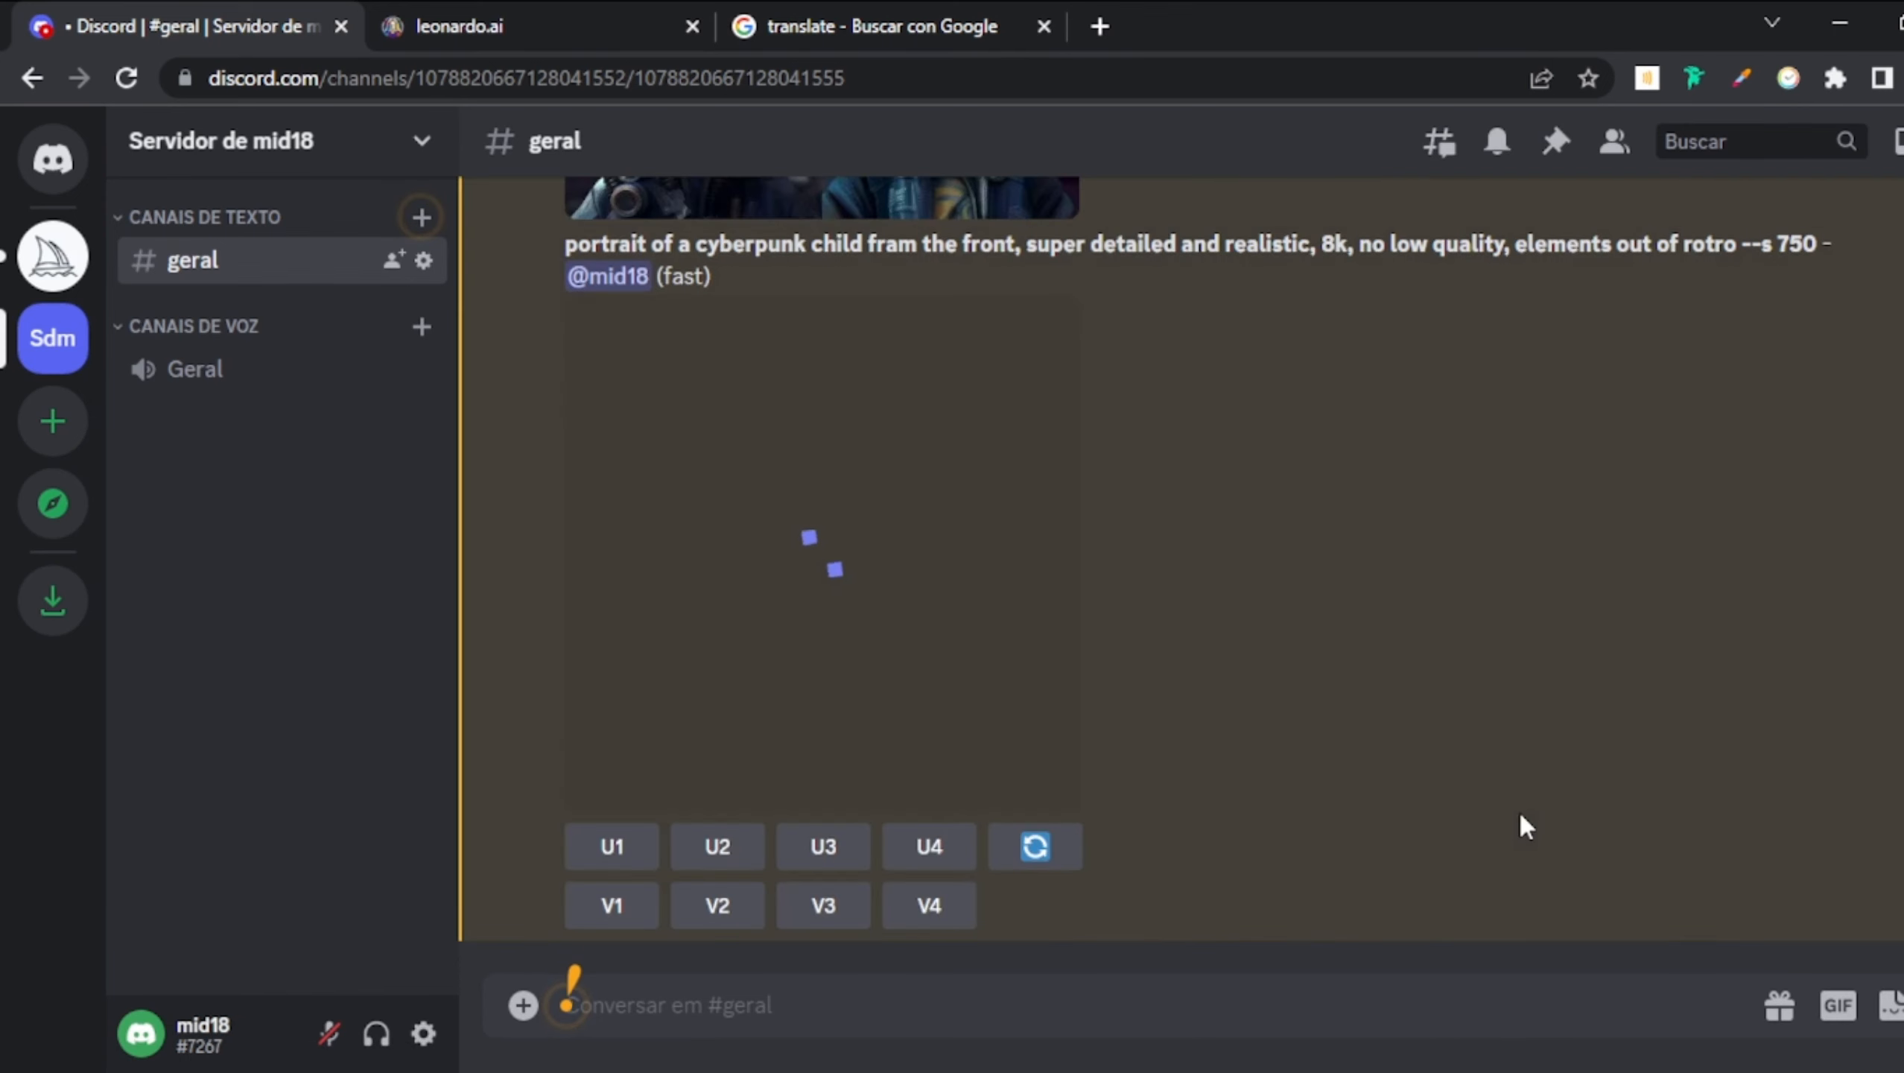
pyautogui.click(862, 539)
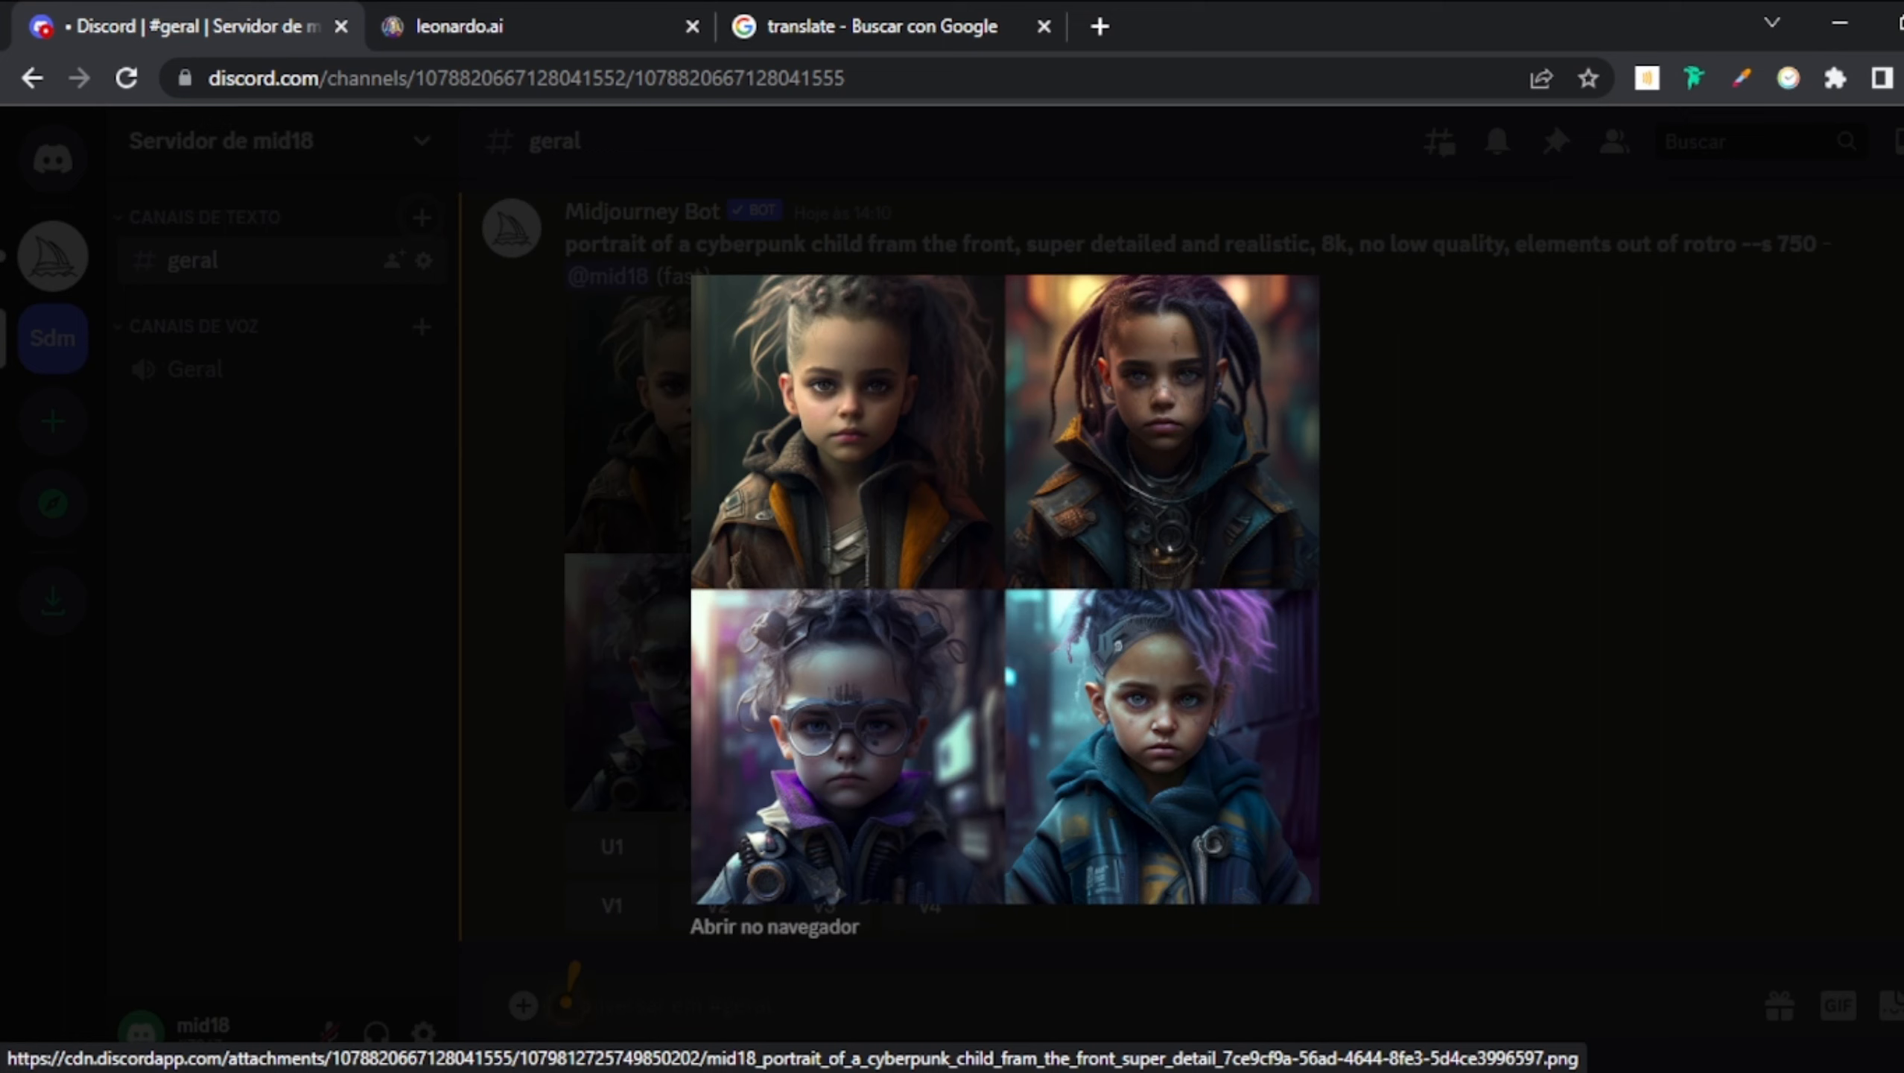
pyautogui.press('Escape')
pyautogui.scroll(8, 569, 976)
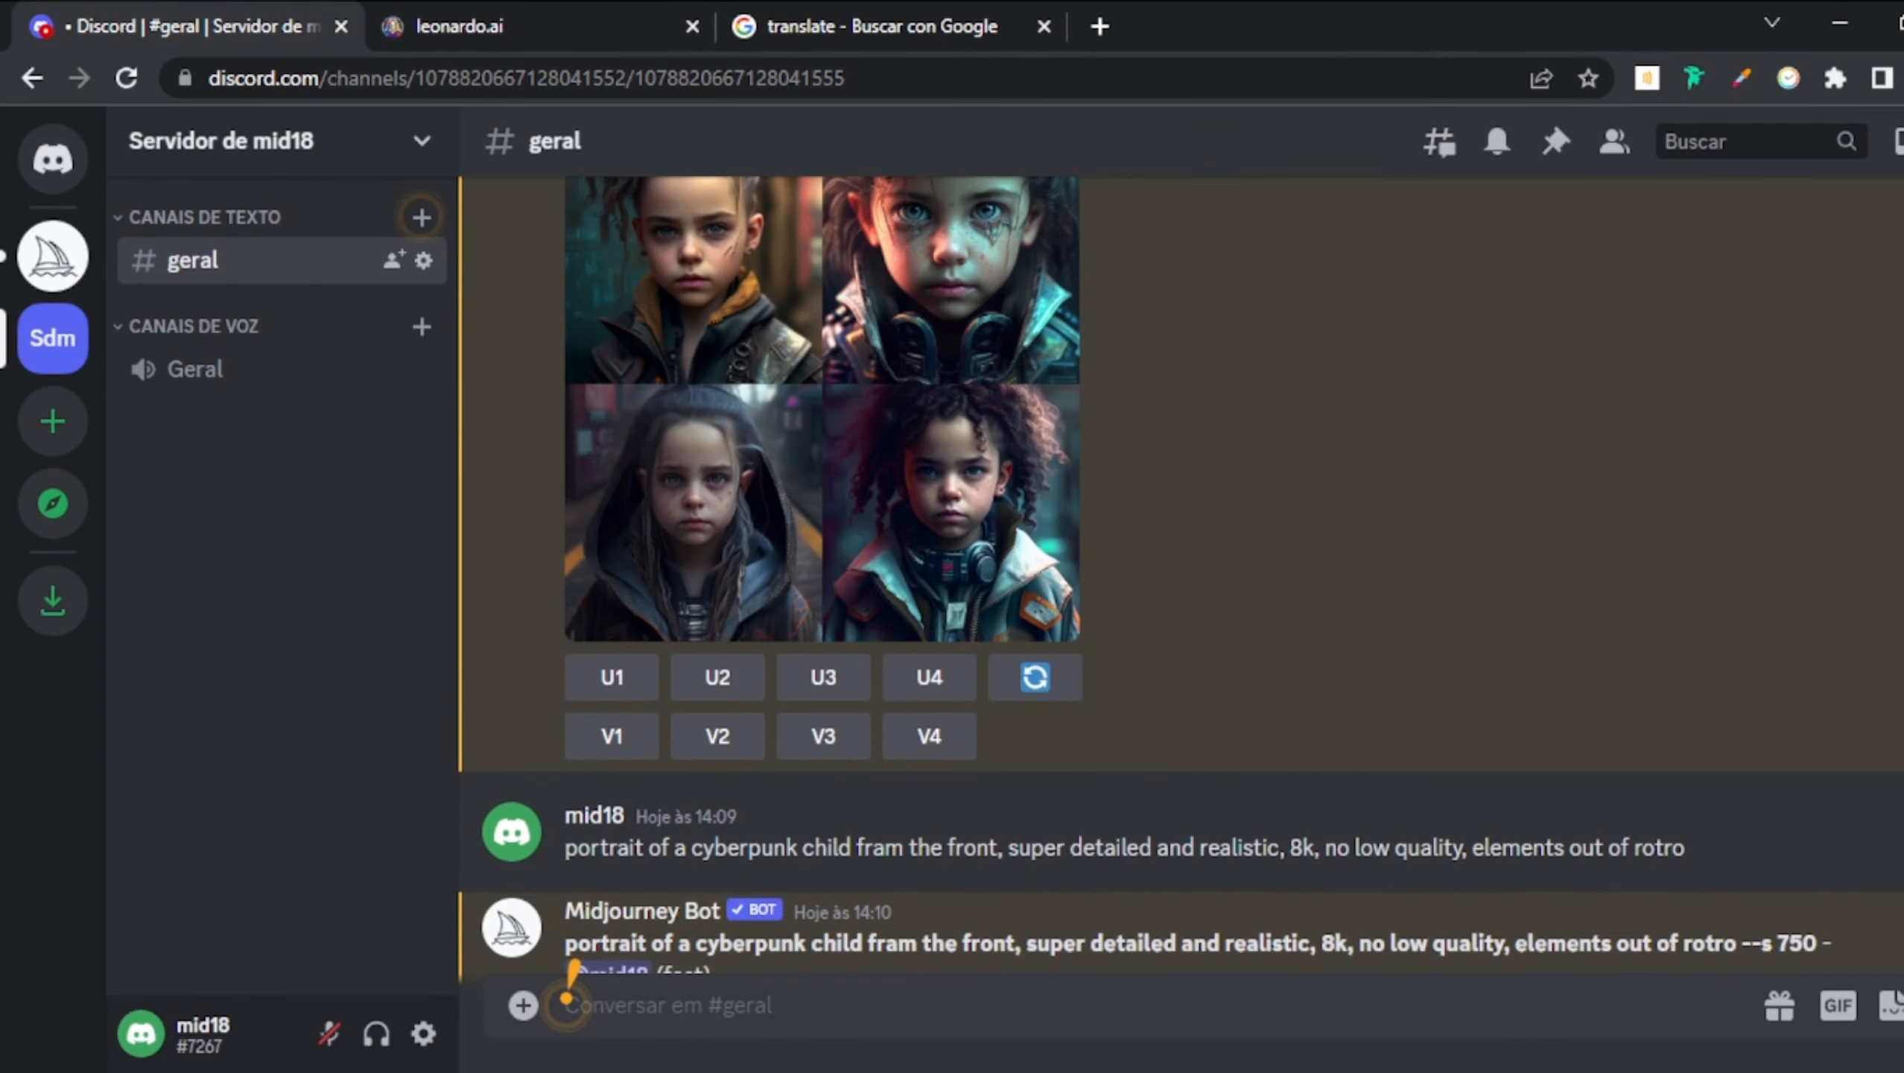
pyautogui.scroll(3, 568, 1004)
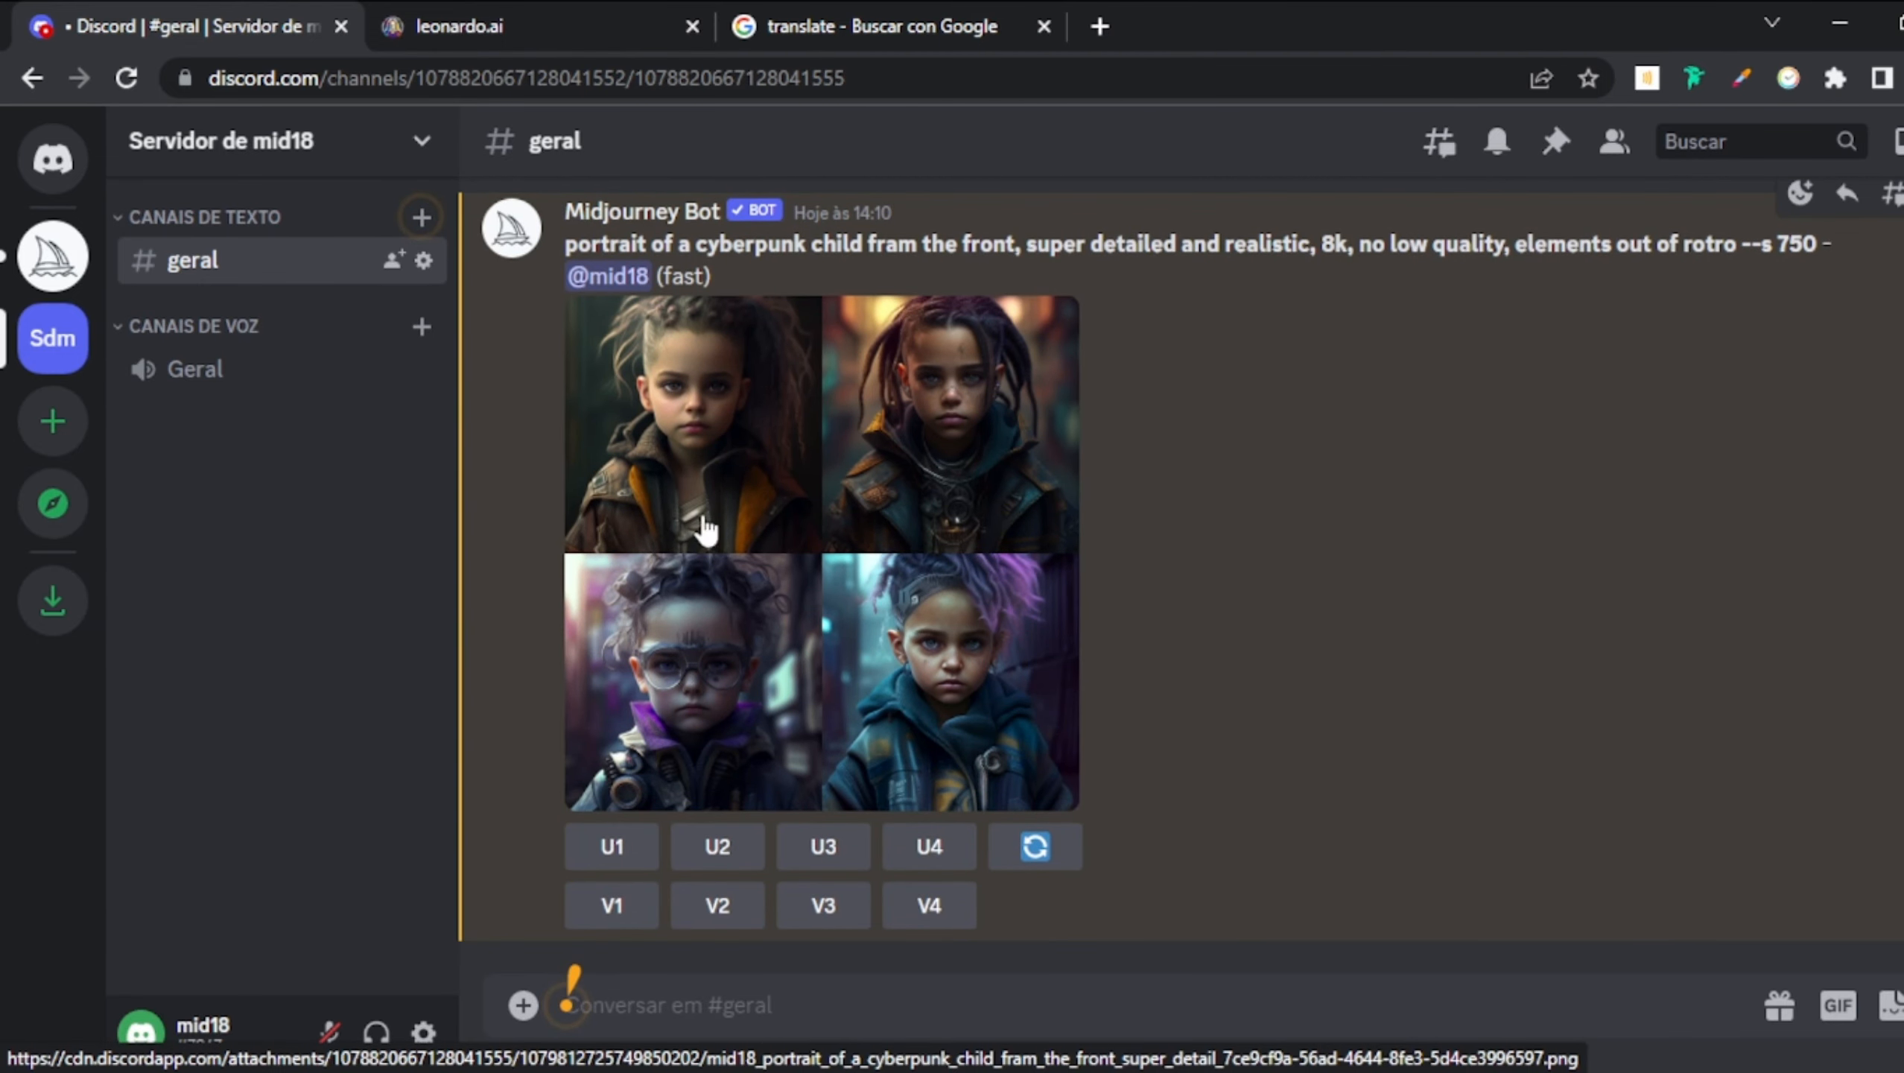
# - Switch to Leonardo.Ai and review the four portraits generated with the negative prompt
pyautogui.click(478, 15)
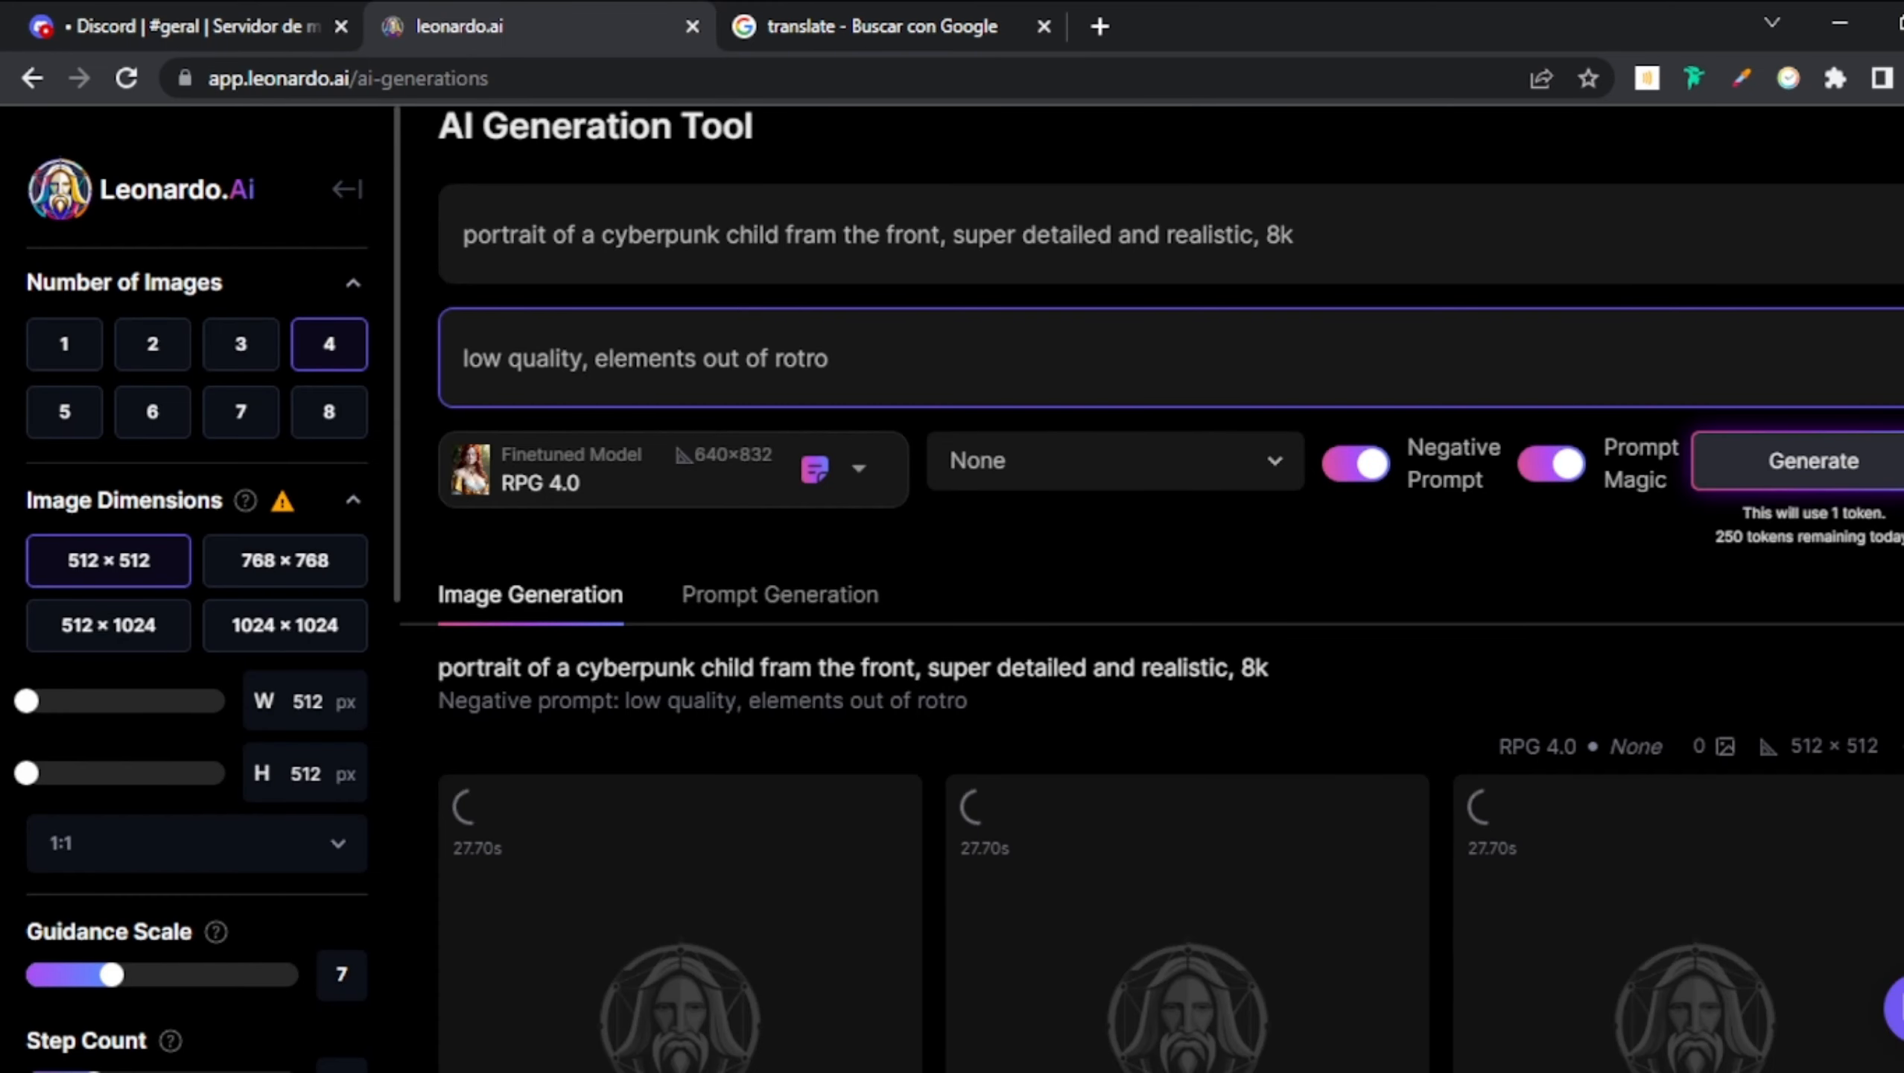
pyautogui.scroll(-3, 1650, 251)
pyautogui.scroll(-2, 1151, 585)
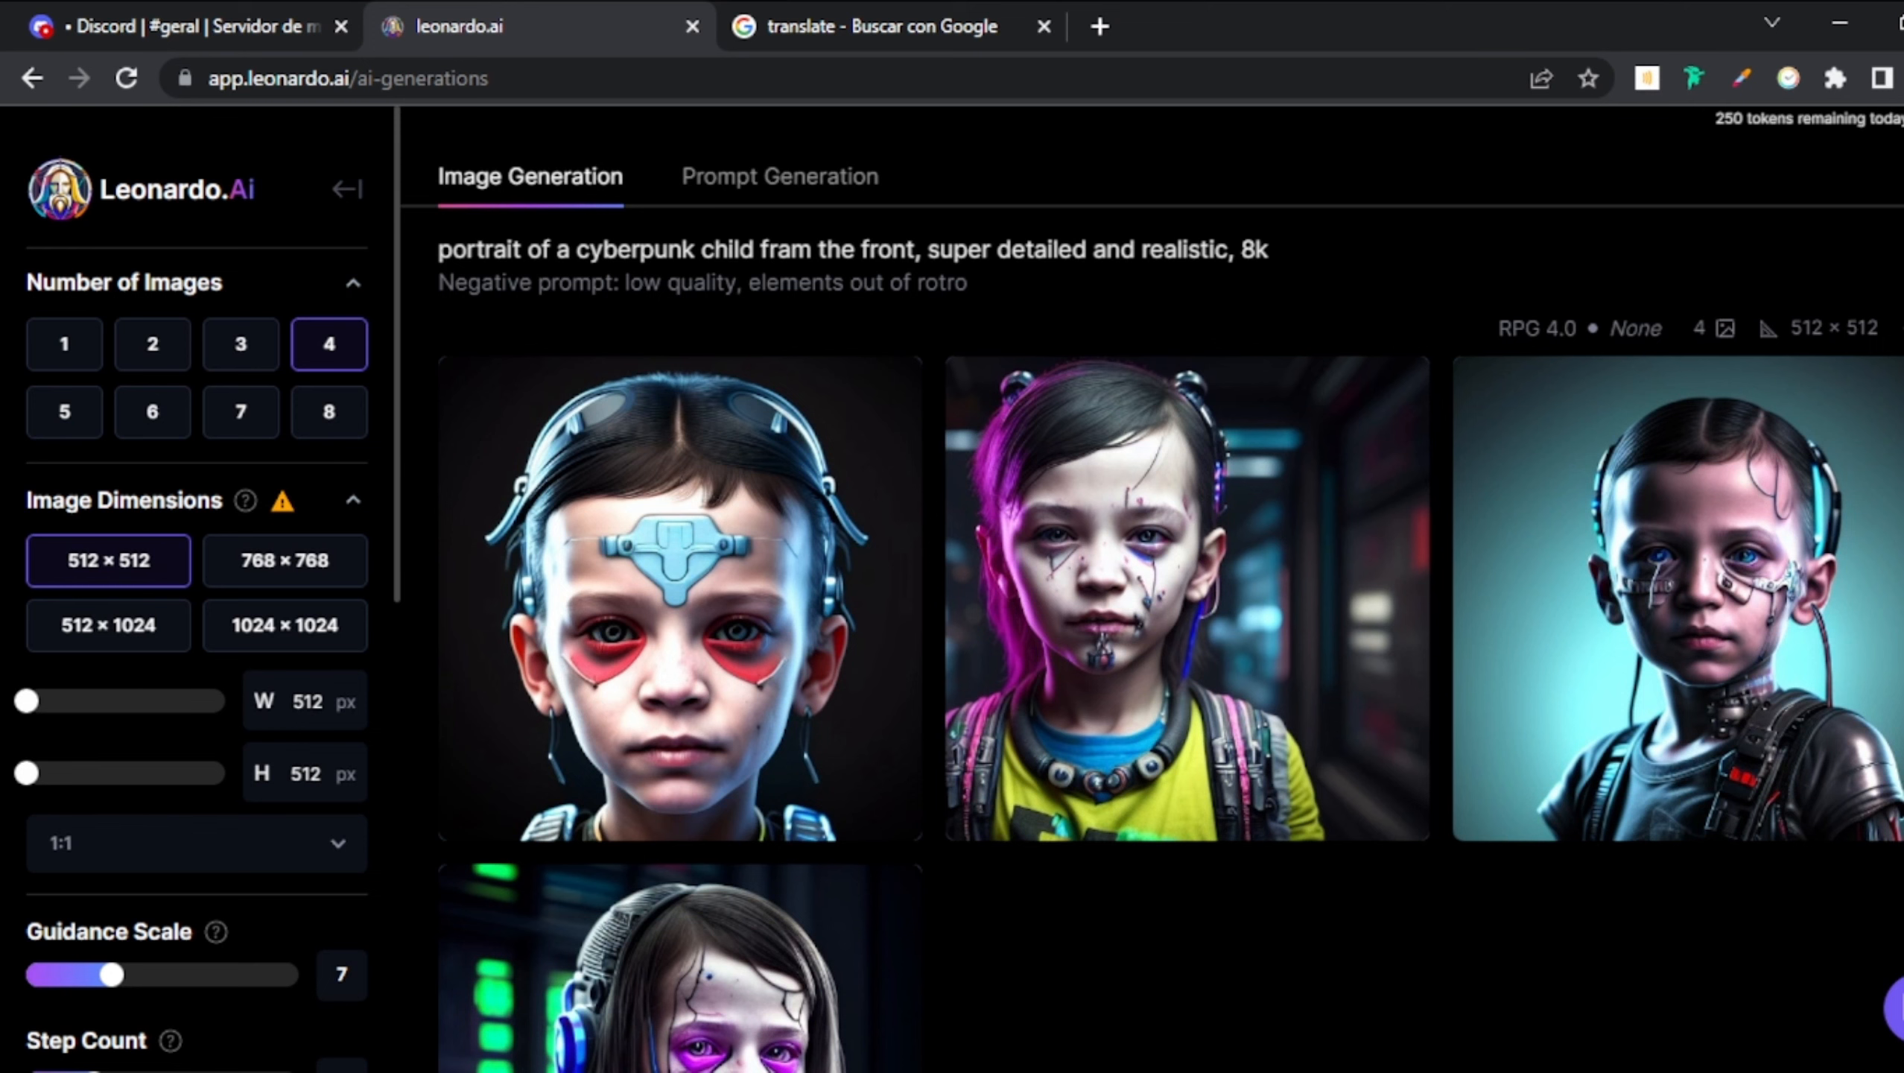
pyautogui.scroll(-5, 1152, 590)
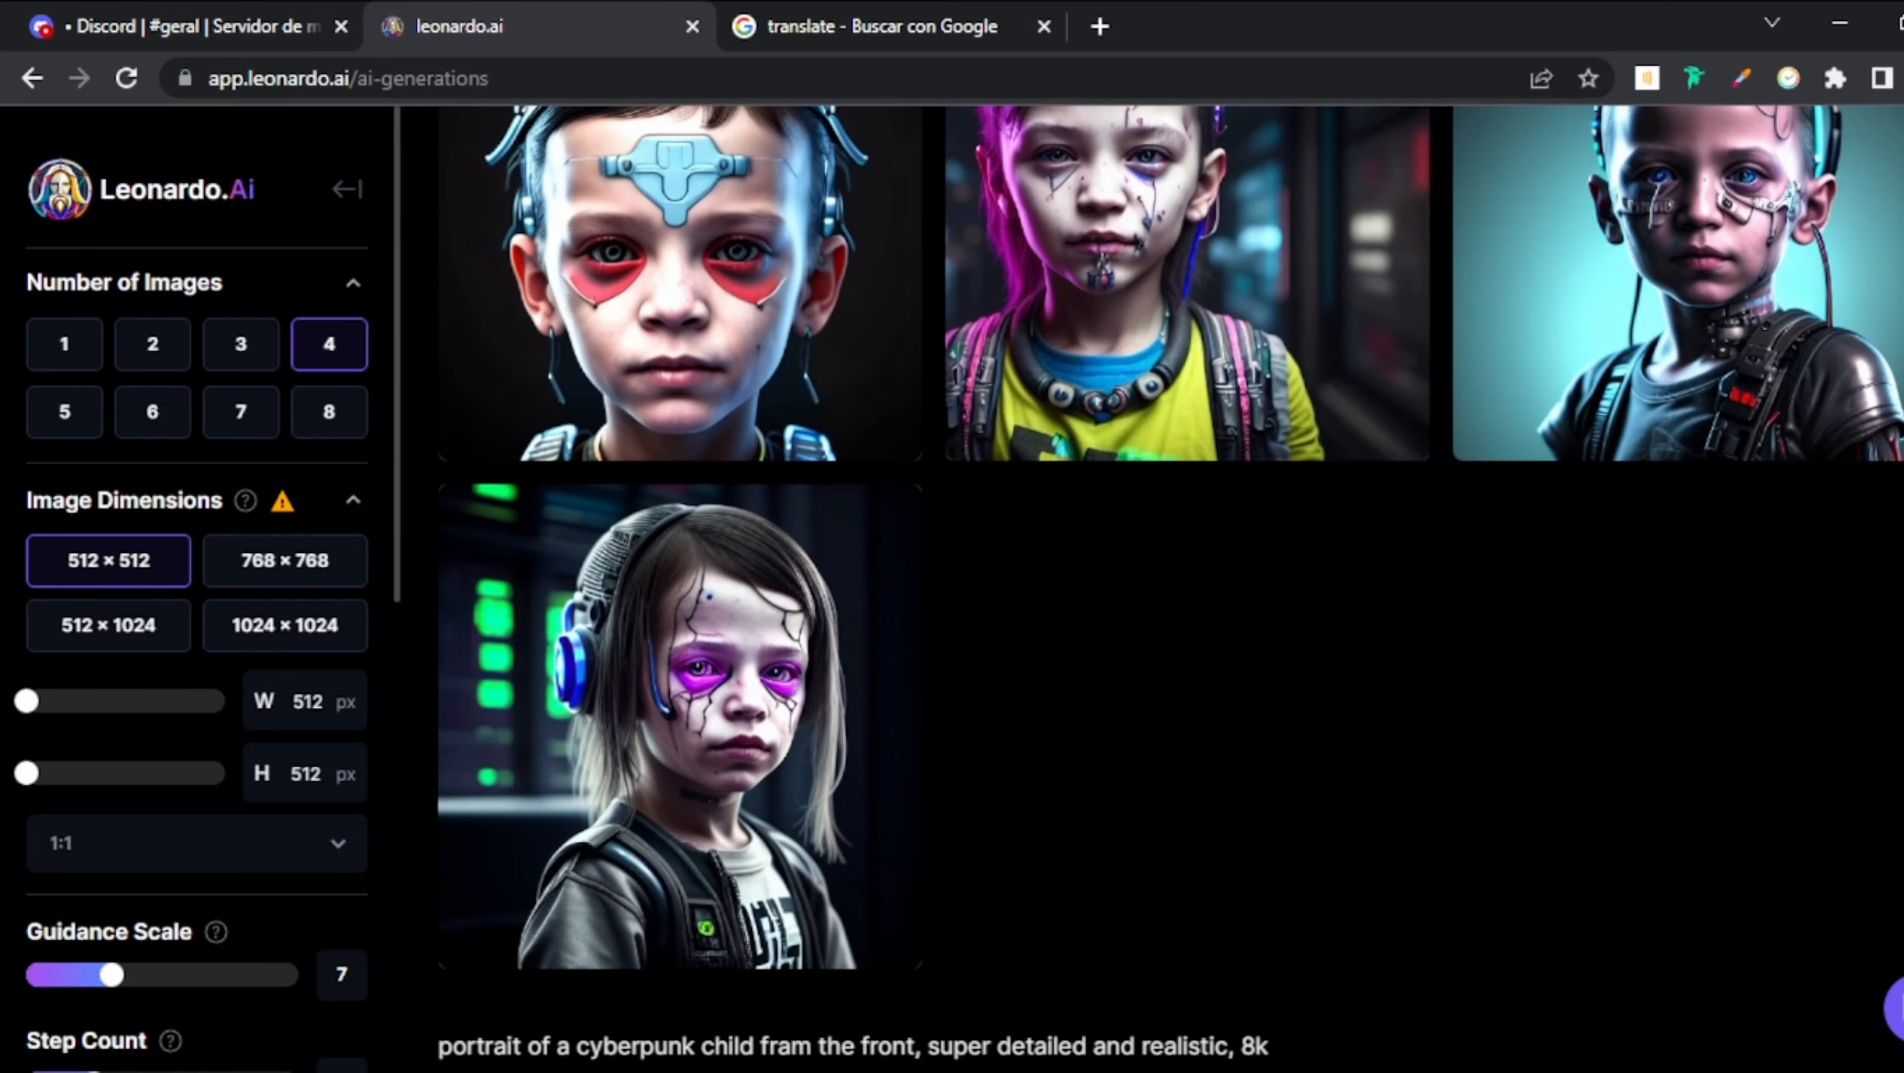
# - Return to the prompt fields in Leonardo.Ai, then switch to Discord and view the latest Midjourney grid for comparison
pyautogui.scroll(6, 1152, 590)
pyautogui.scroll(4, 1152, 590)
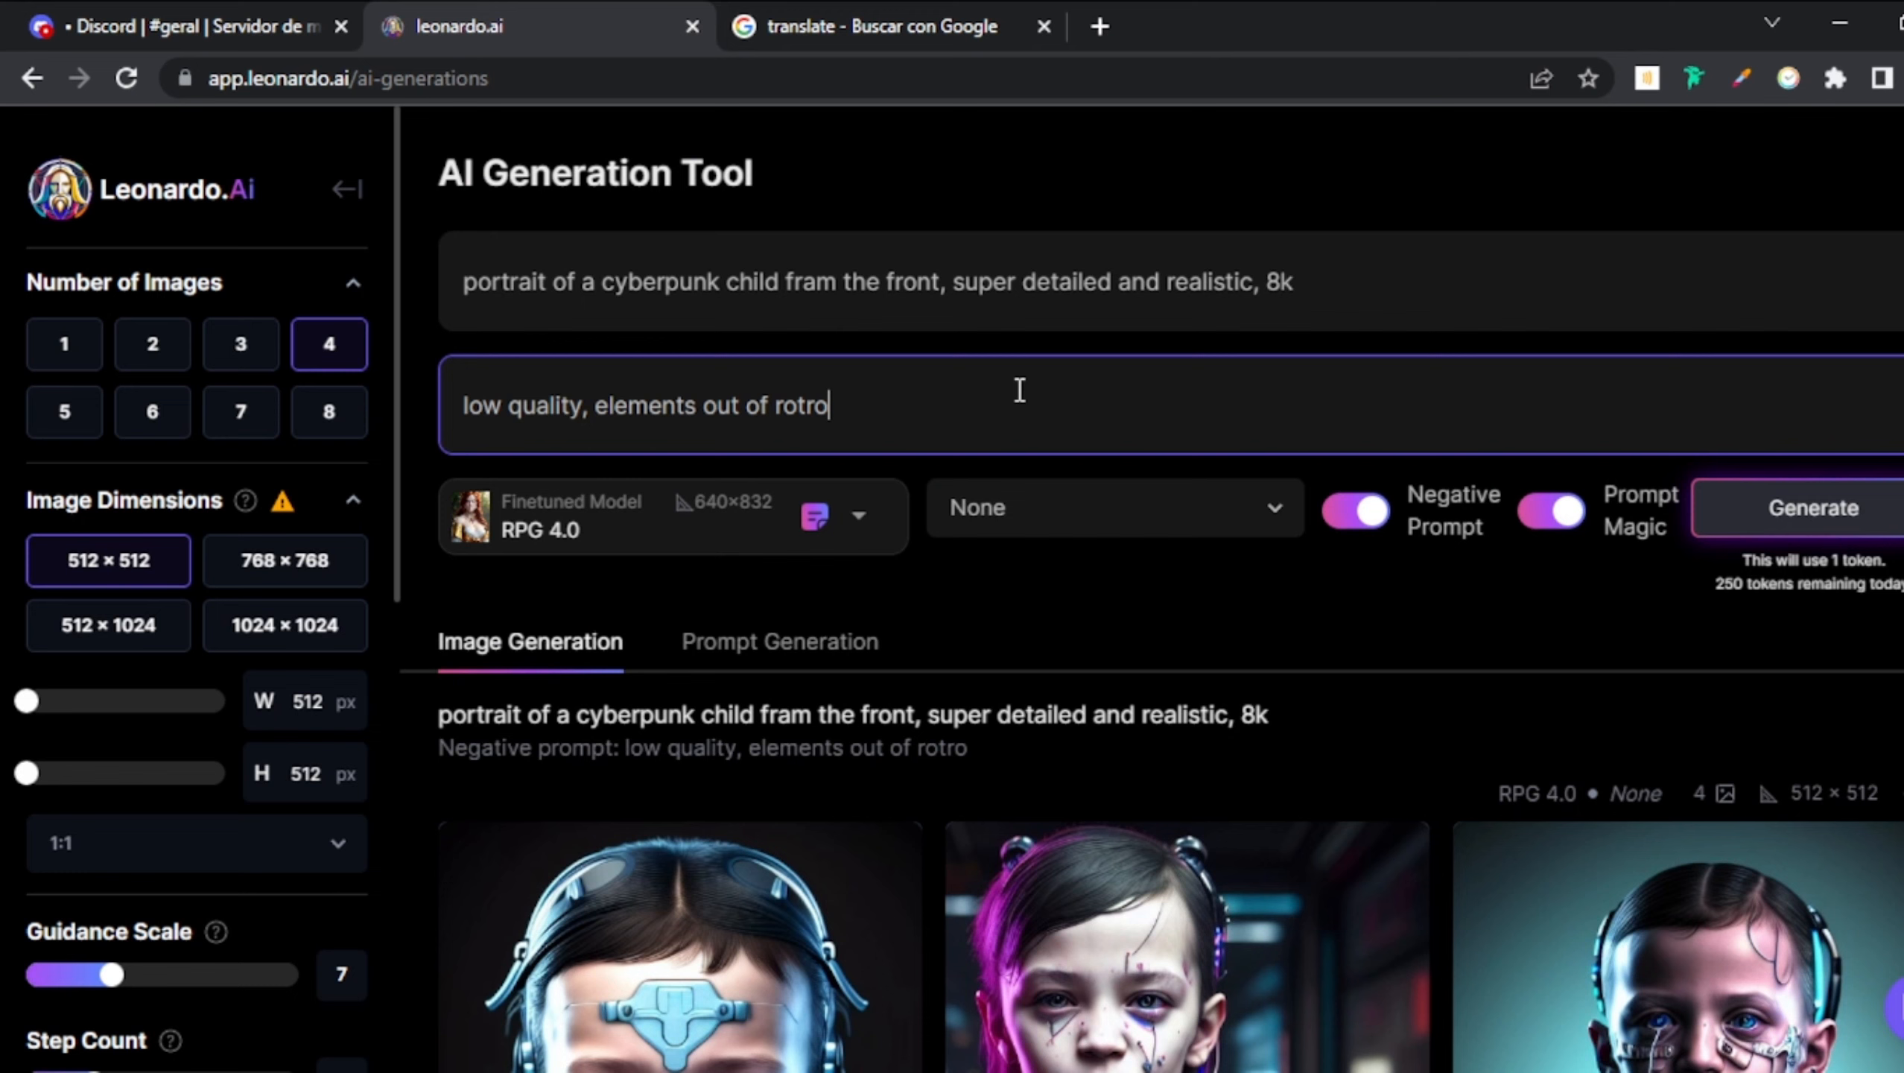
pyautogui.click(223, 3)
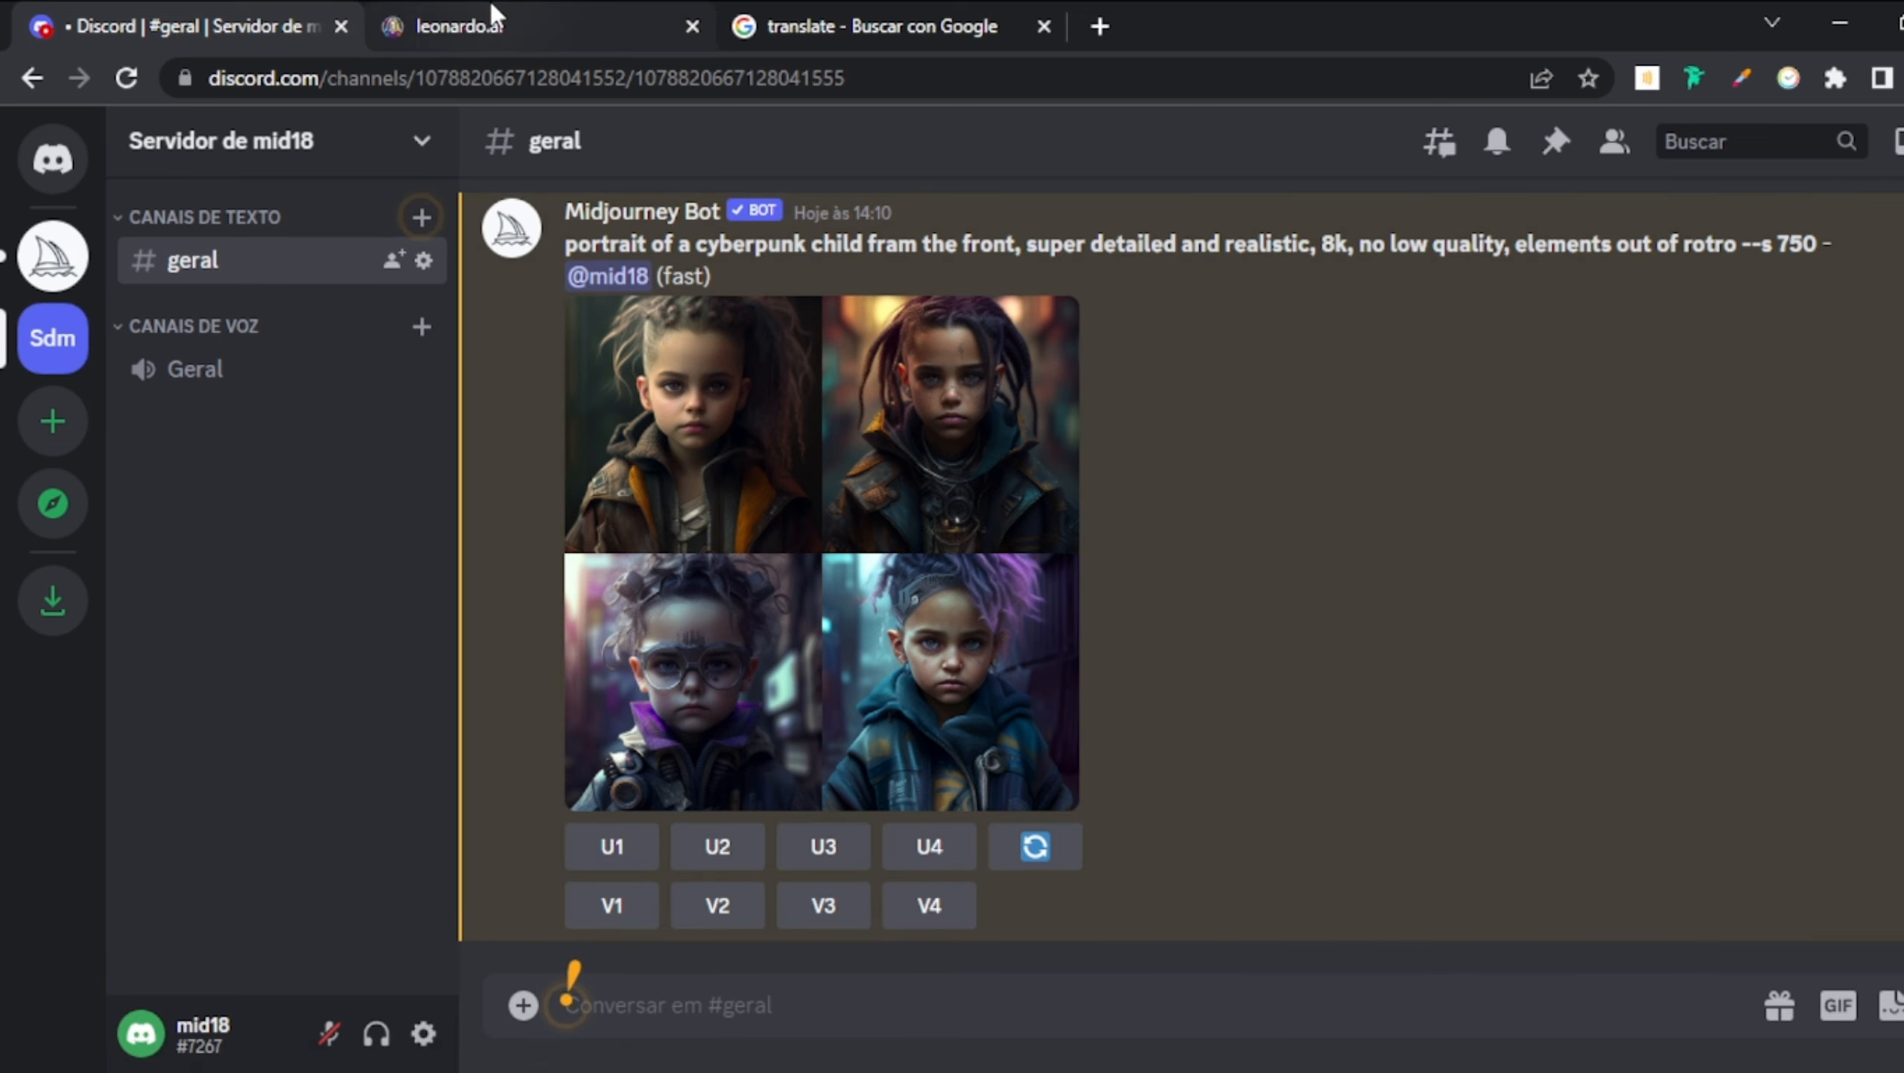
pyautogui.moveTo(491, 4)
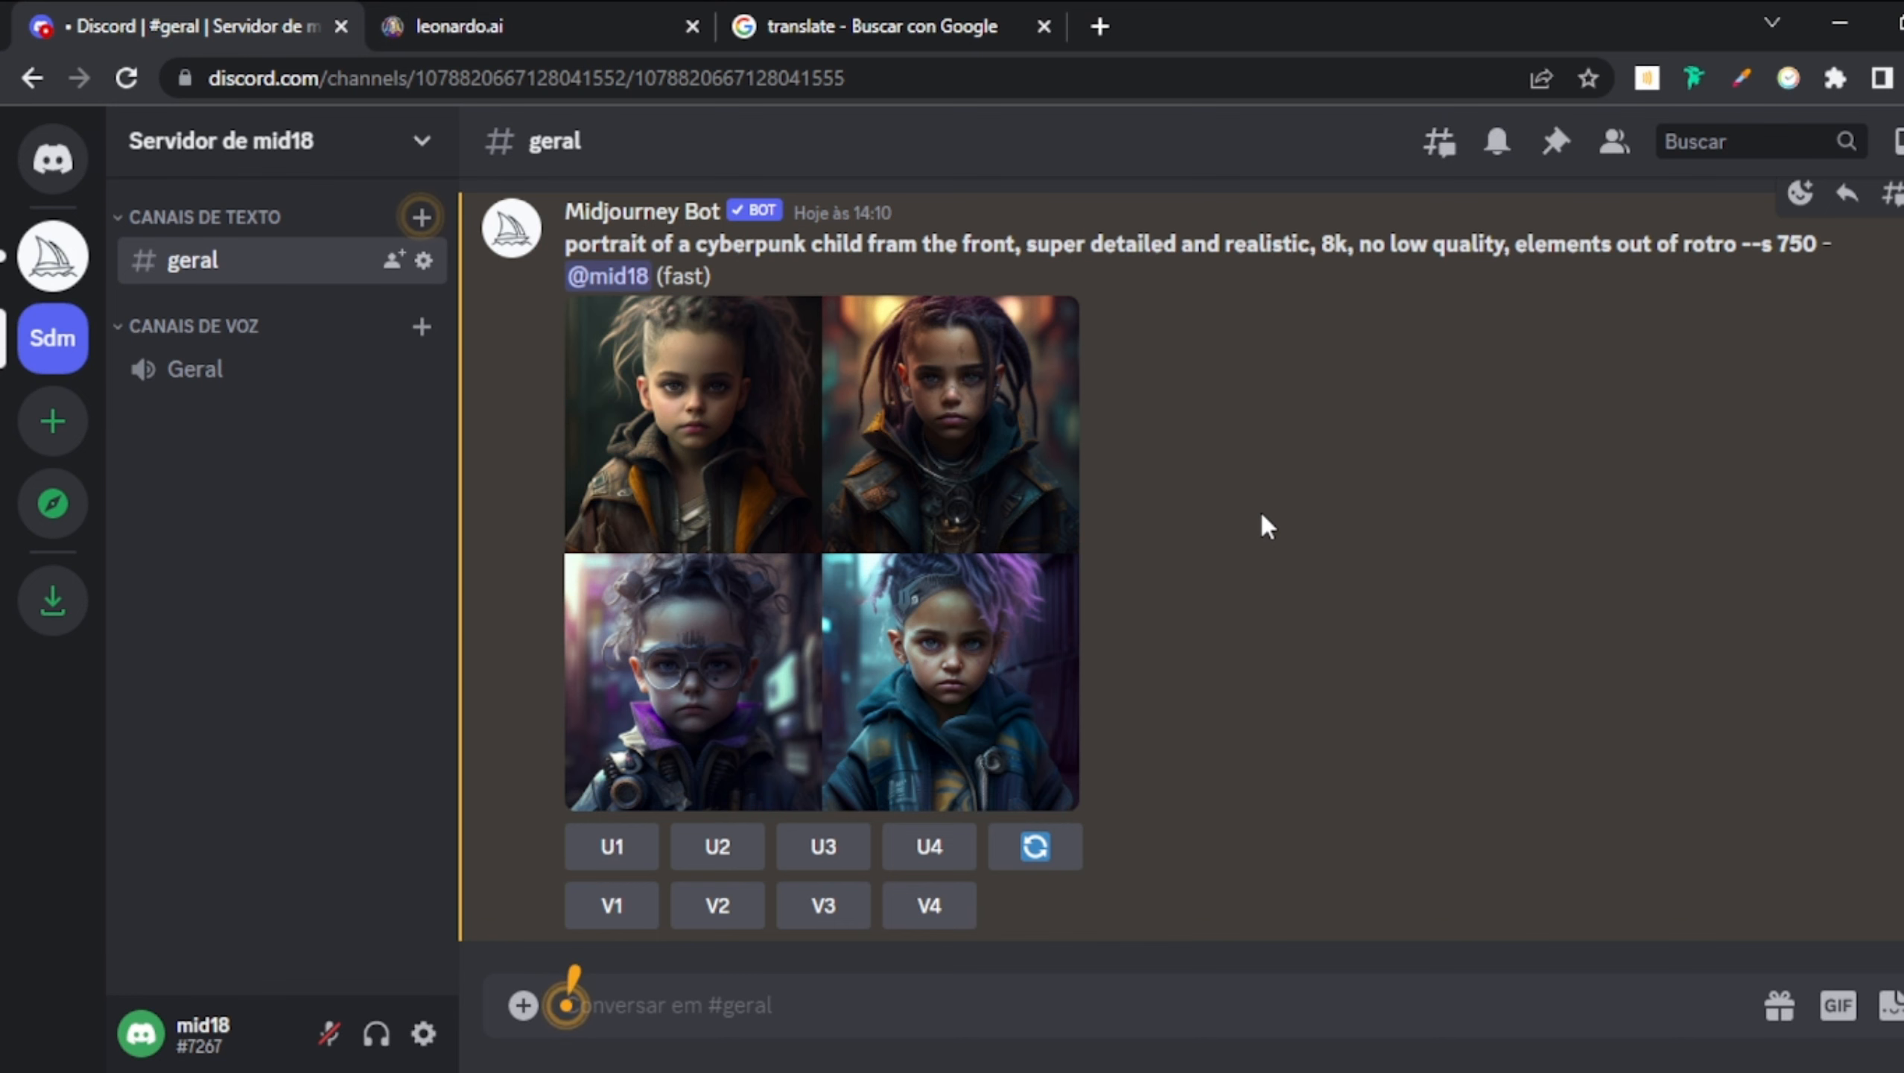
# - Switch to Leonardo.Ai and review the four cyberpunk child portraits against the prompt and negative prompt
pyautogui.click(524, 6)
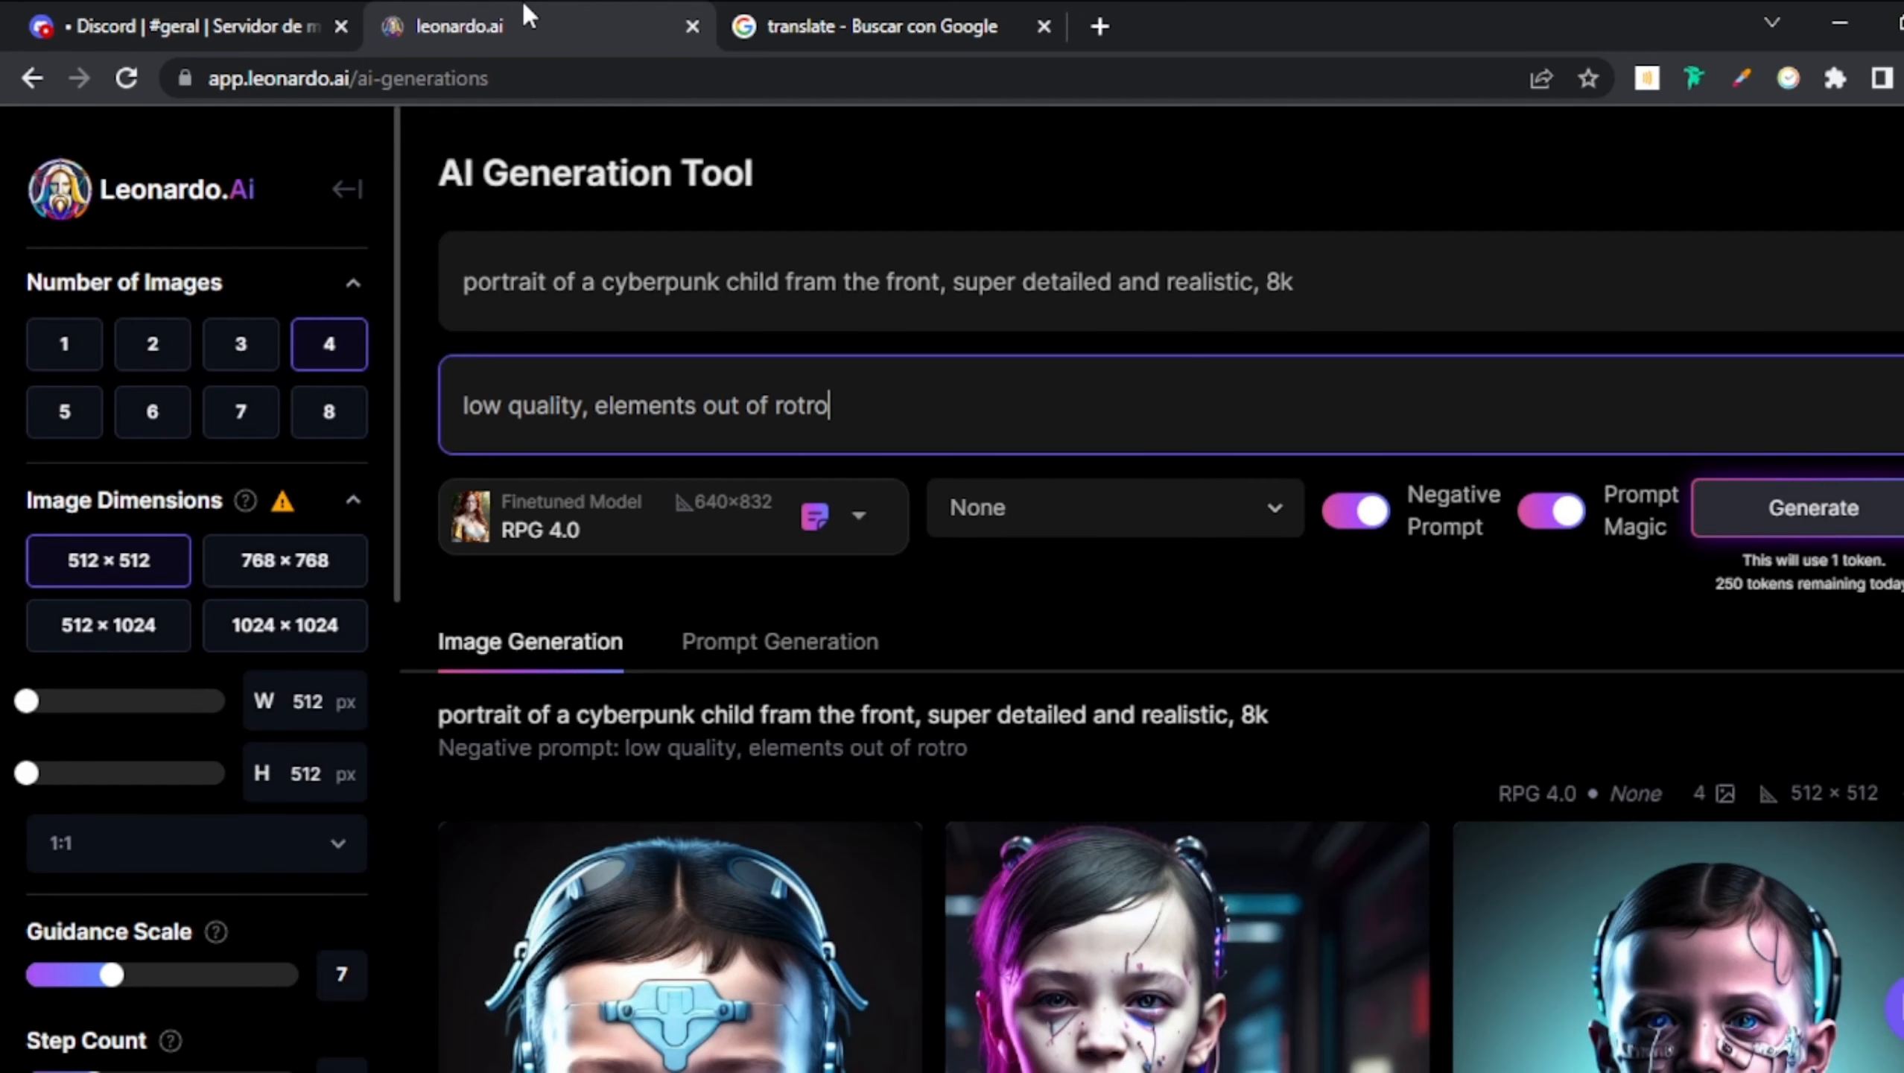
pyautogui.scroll(-3, 1809, 511)
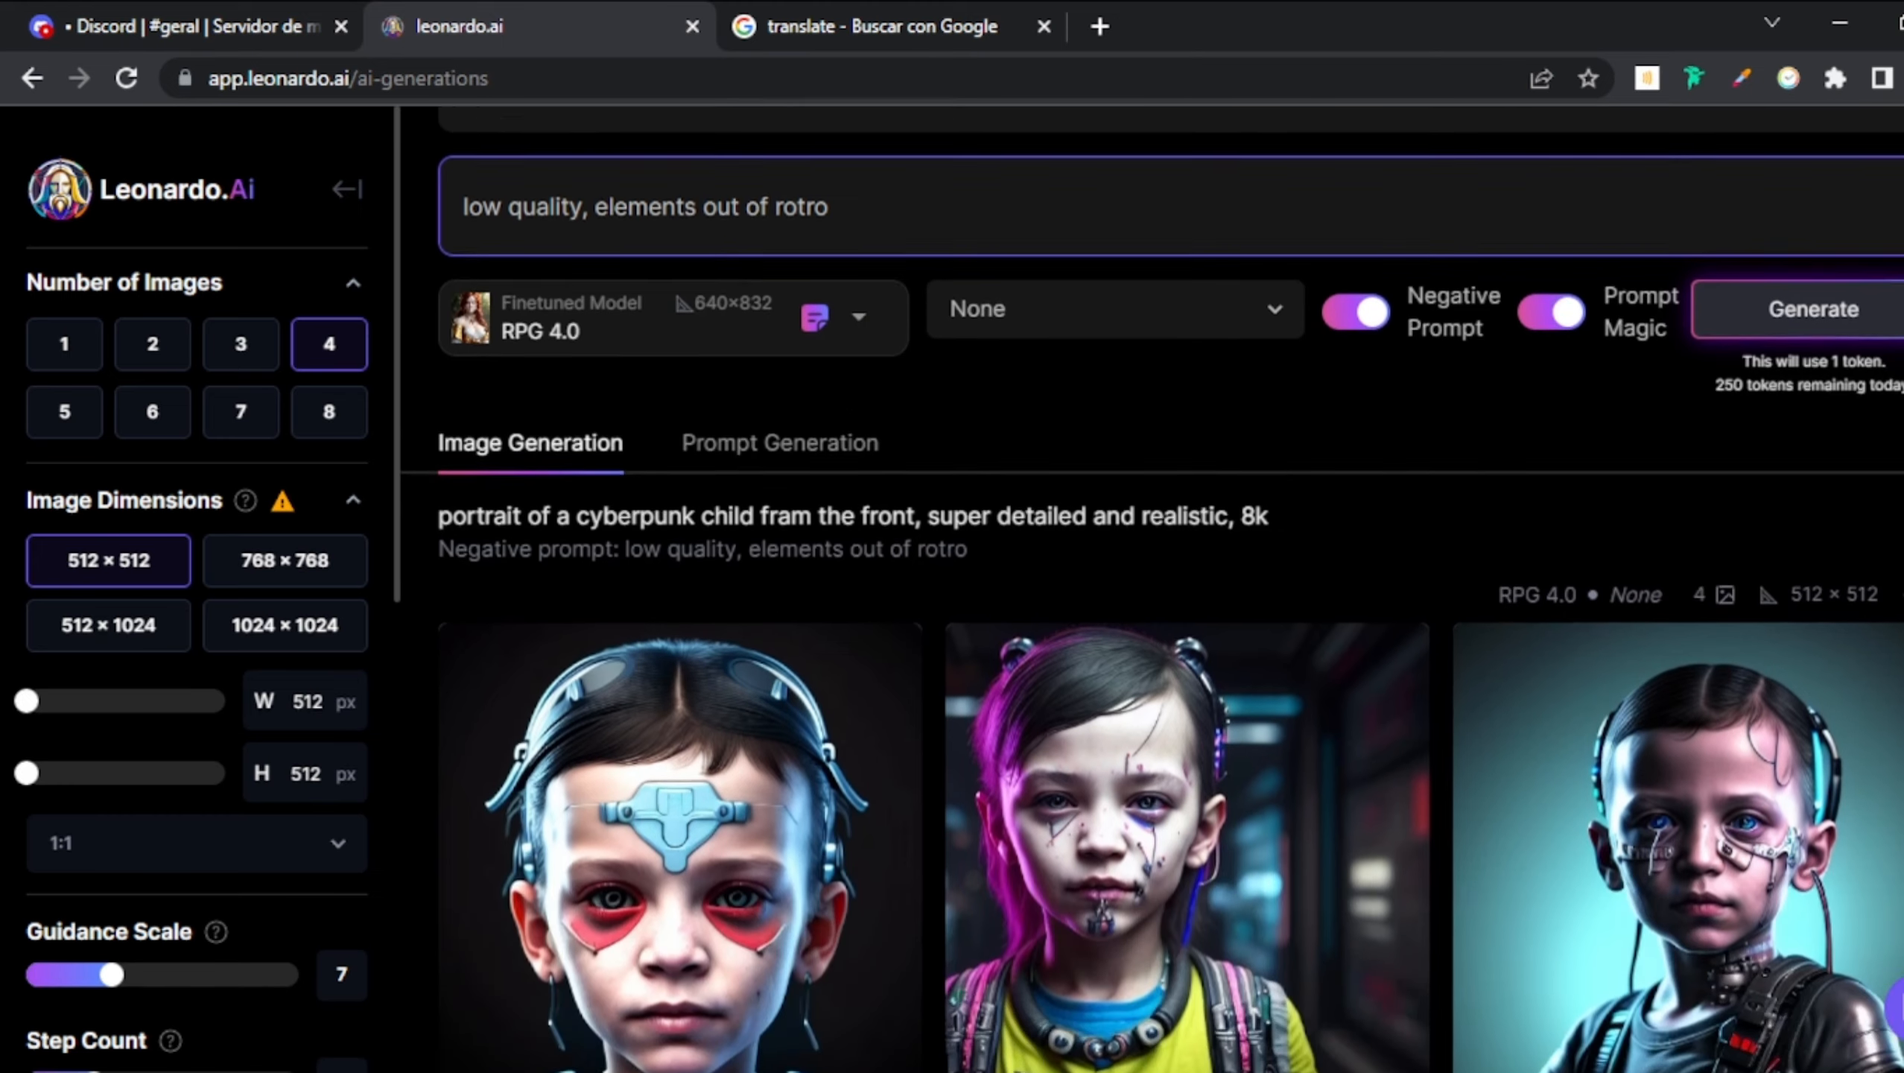
pyautogui.scroll(-4, 1151, 589)
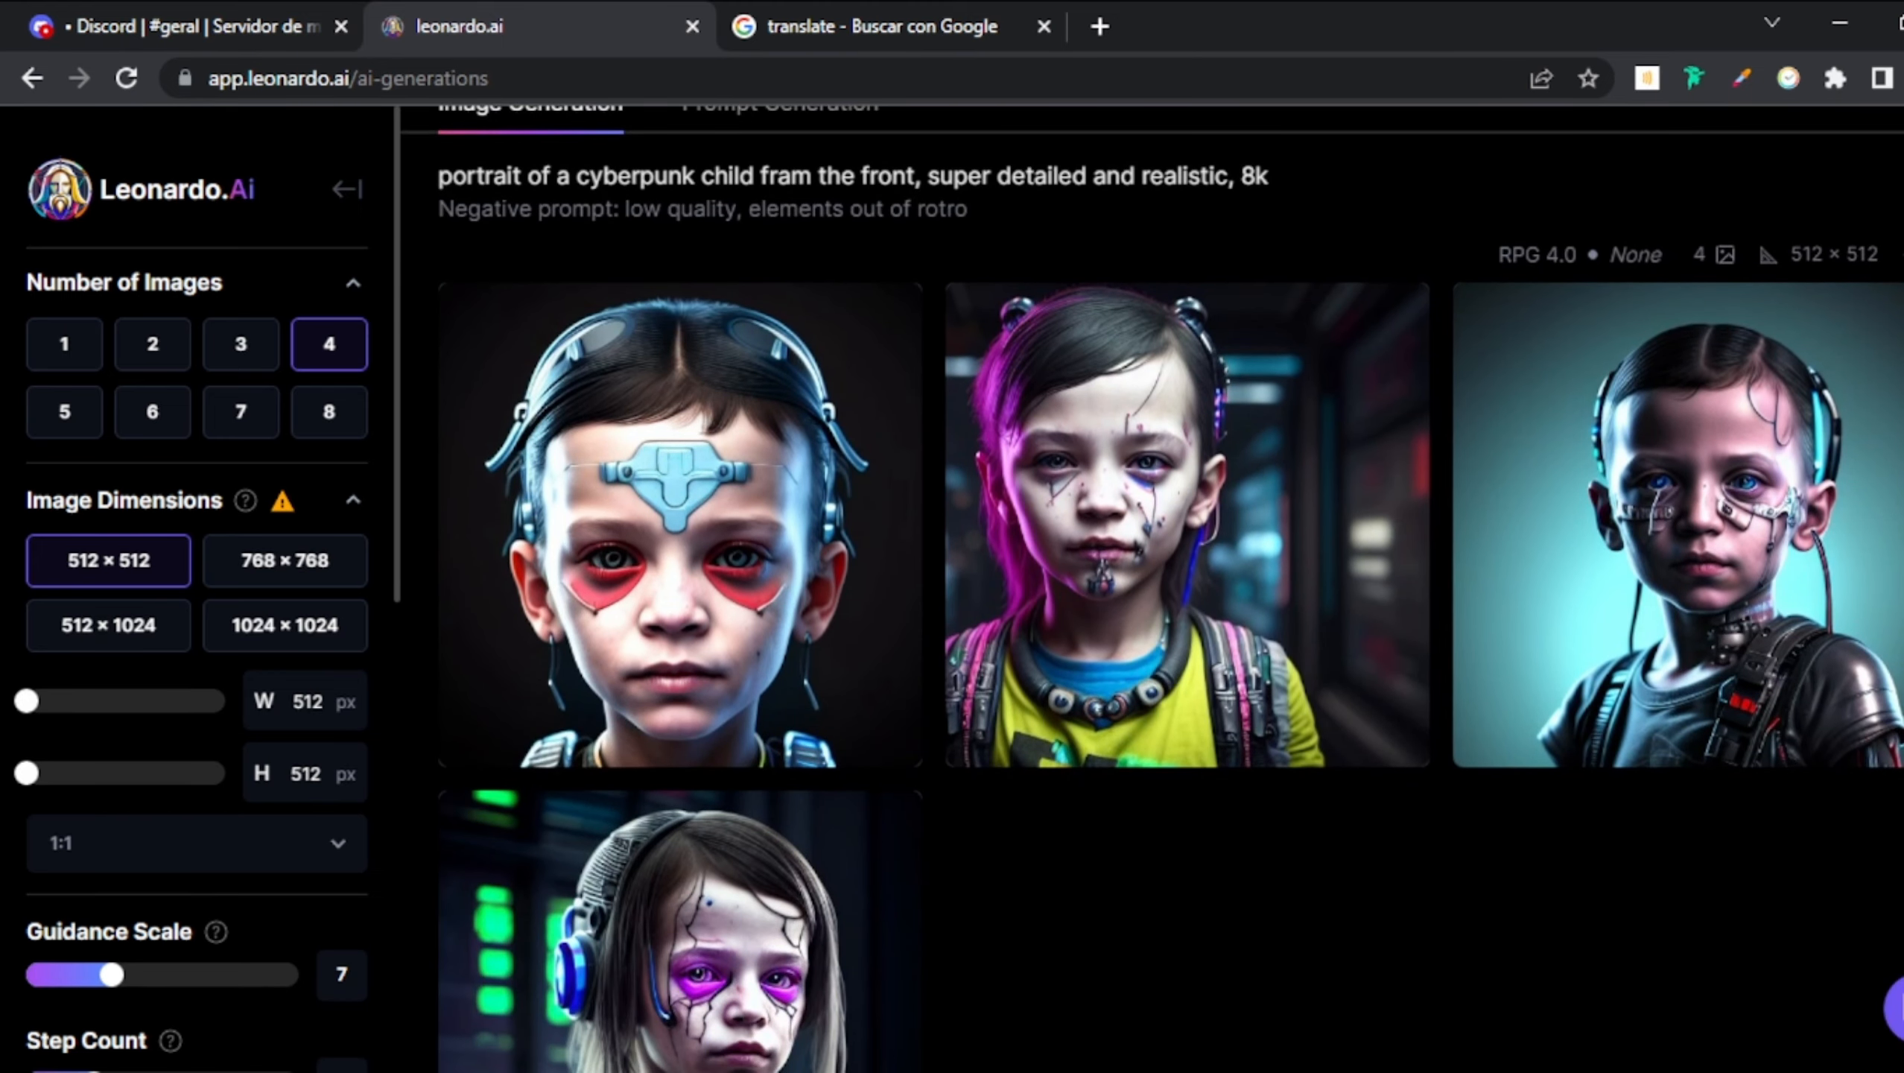
pyautogui.scroll(-4, 1150, 590)
pyautogui.scroll(1, 1151, 589)
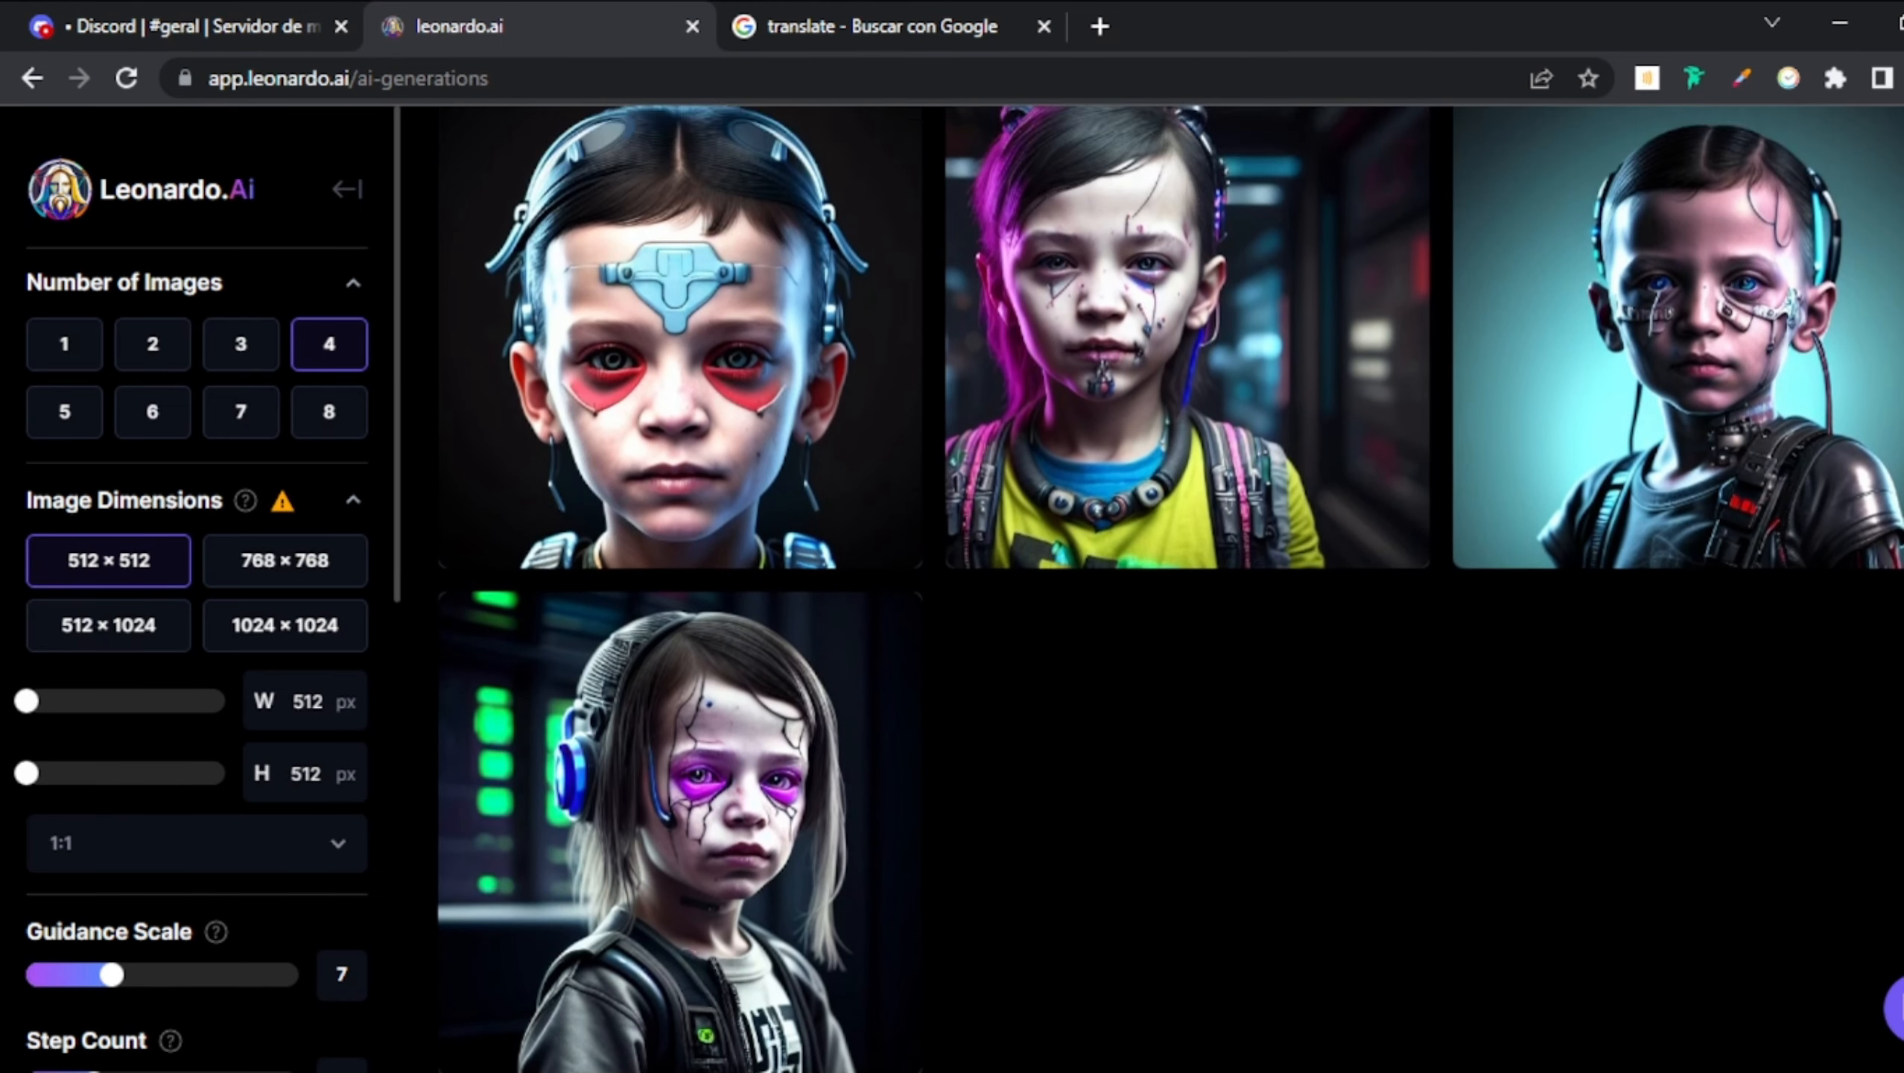
pyautogui.scroll(-1, 1151, 590)
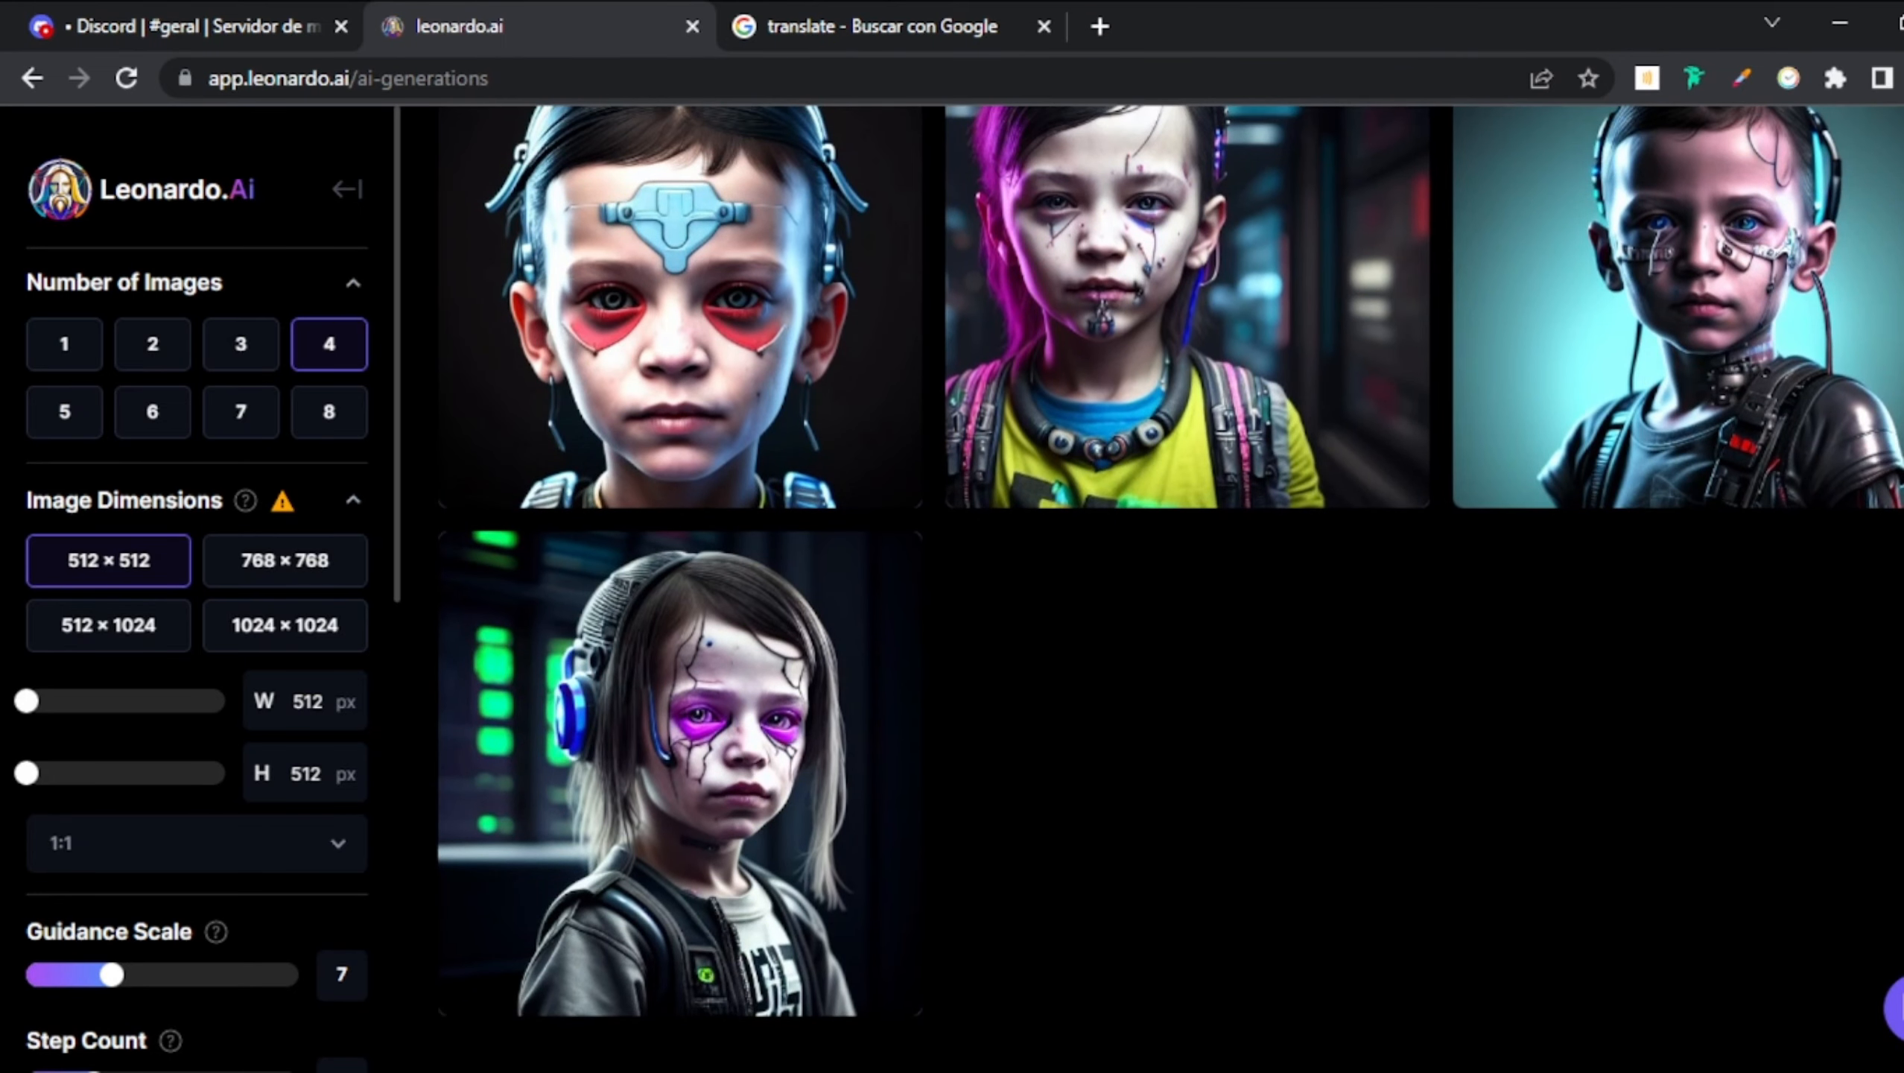
pyautogui.scroll(1, 1171, 572)
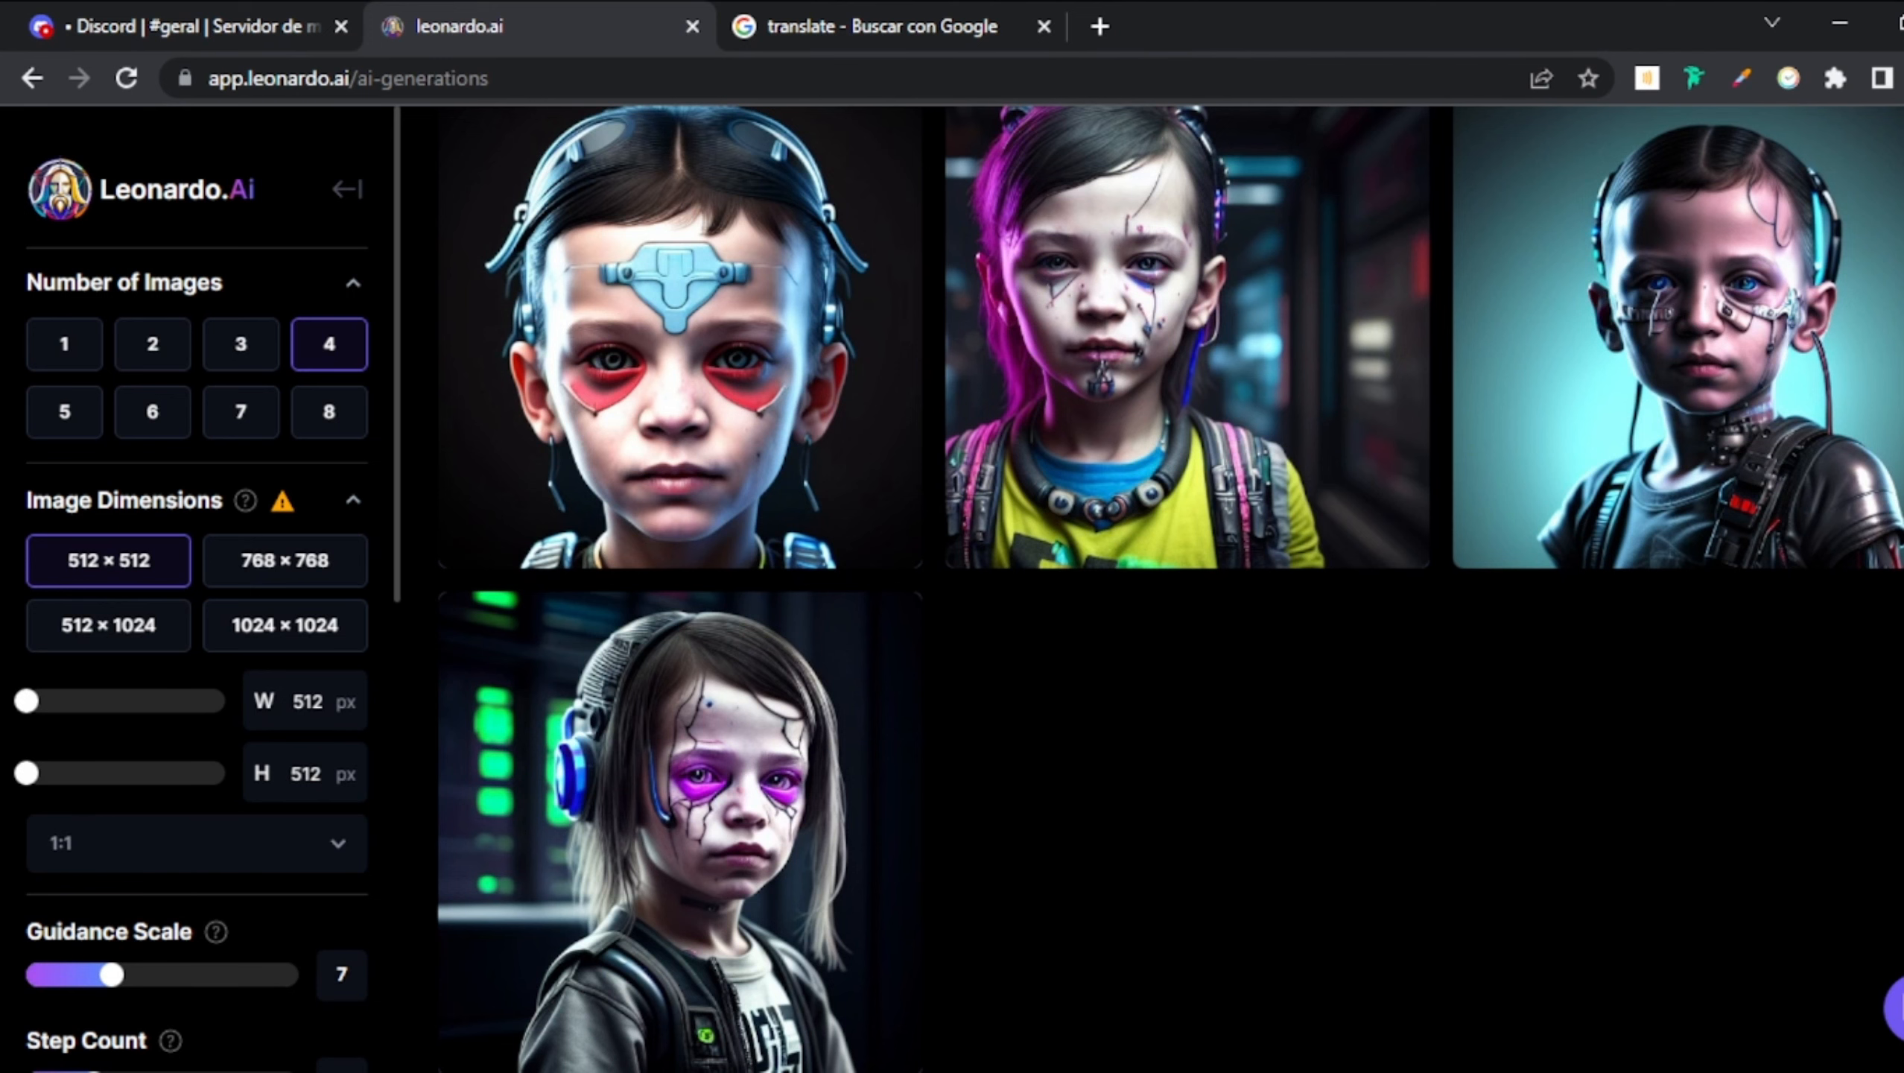
pyautogui.scroll(6, 969, 187)
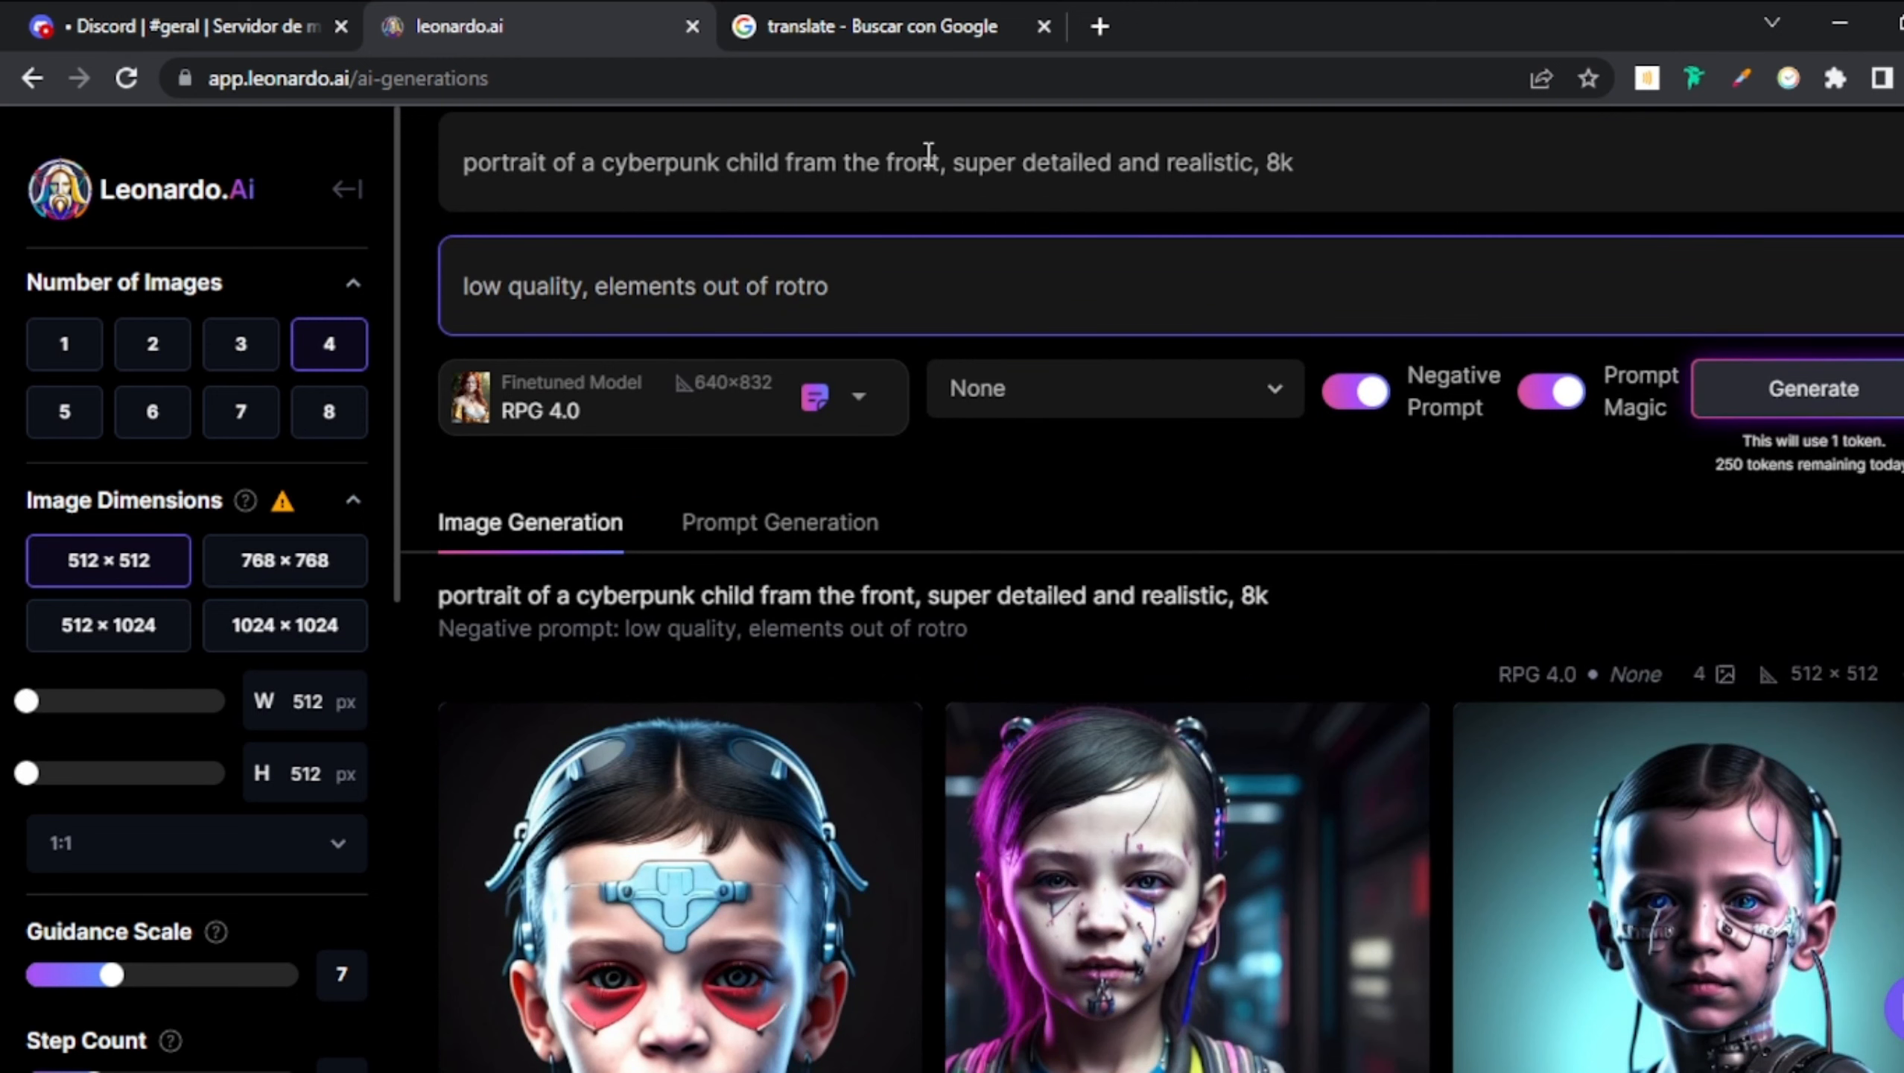
pyautogui.scroll(2, 968, 526)
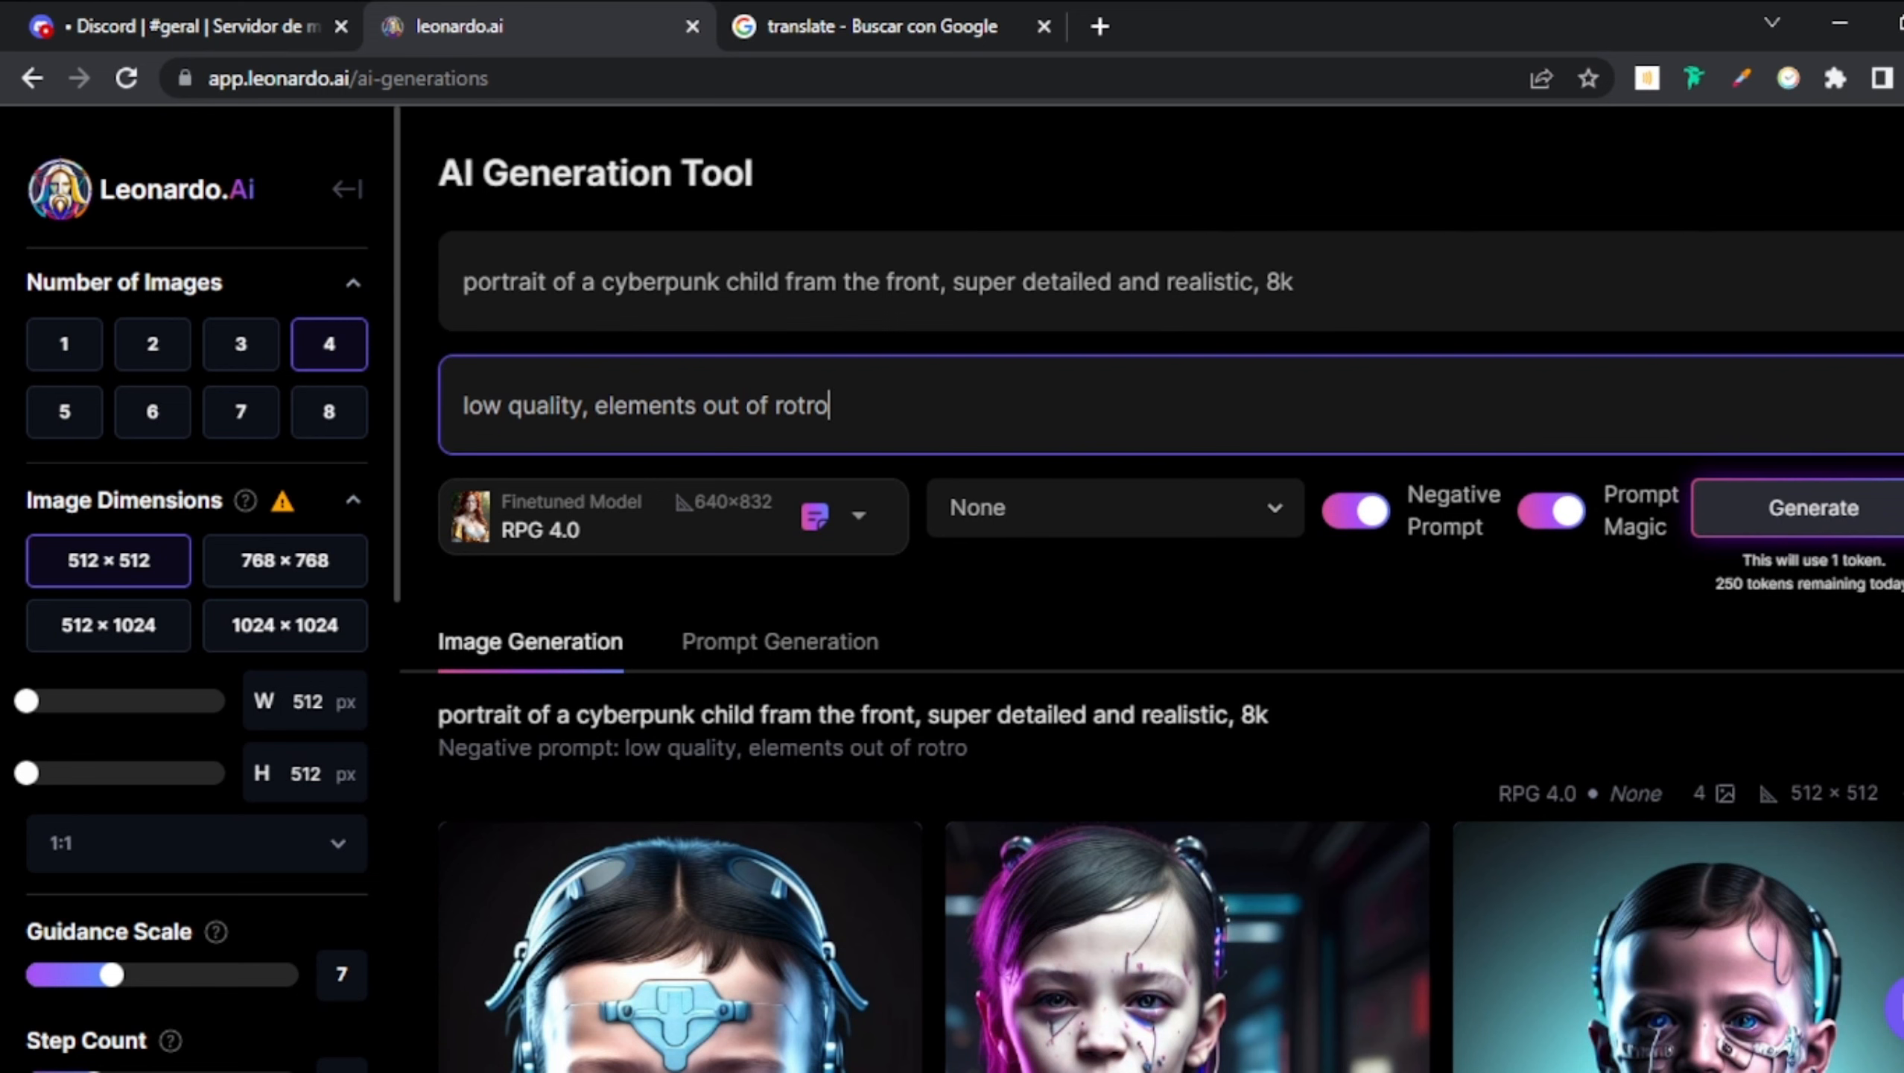
pyautogui.scroll(-7, 968, 526)
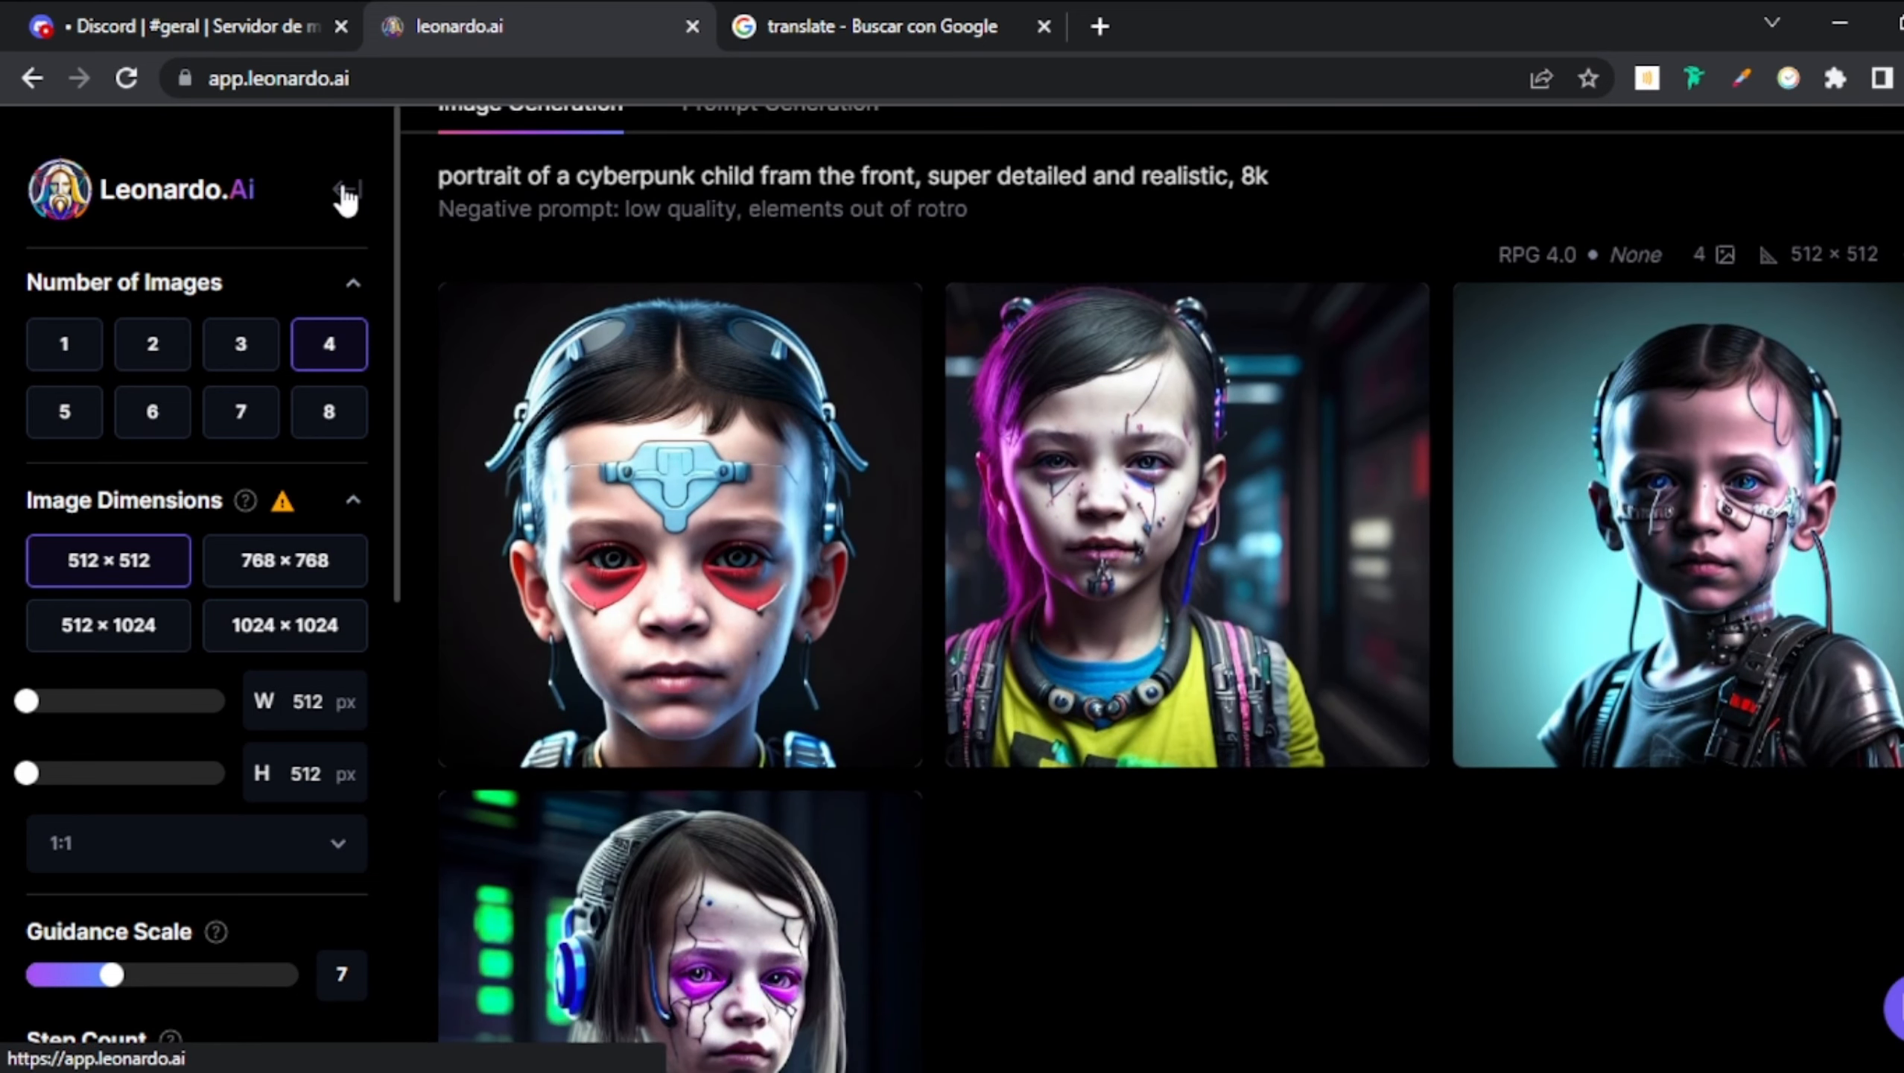
# - Leave the AI generation tool and open the Leonardo.Ai Community Feed
pyautogui.click(342, 189)
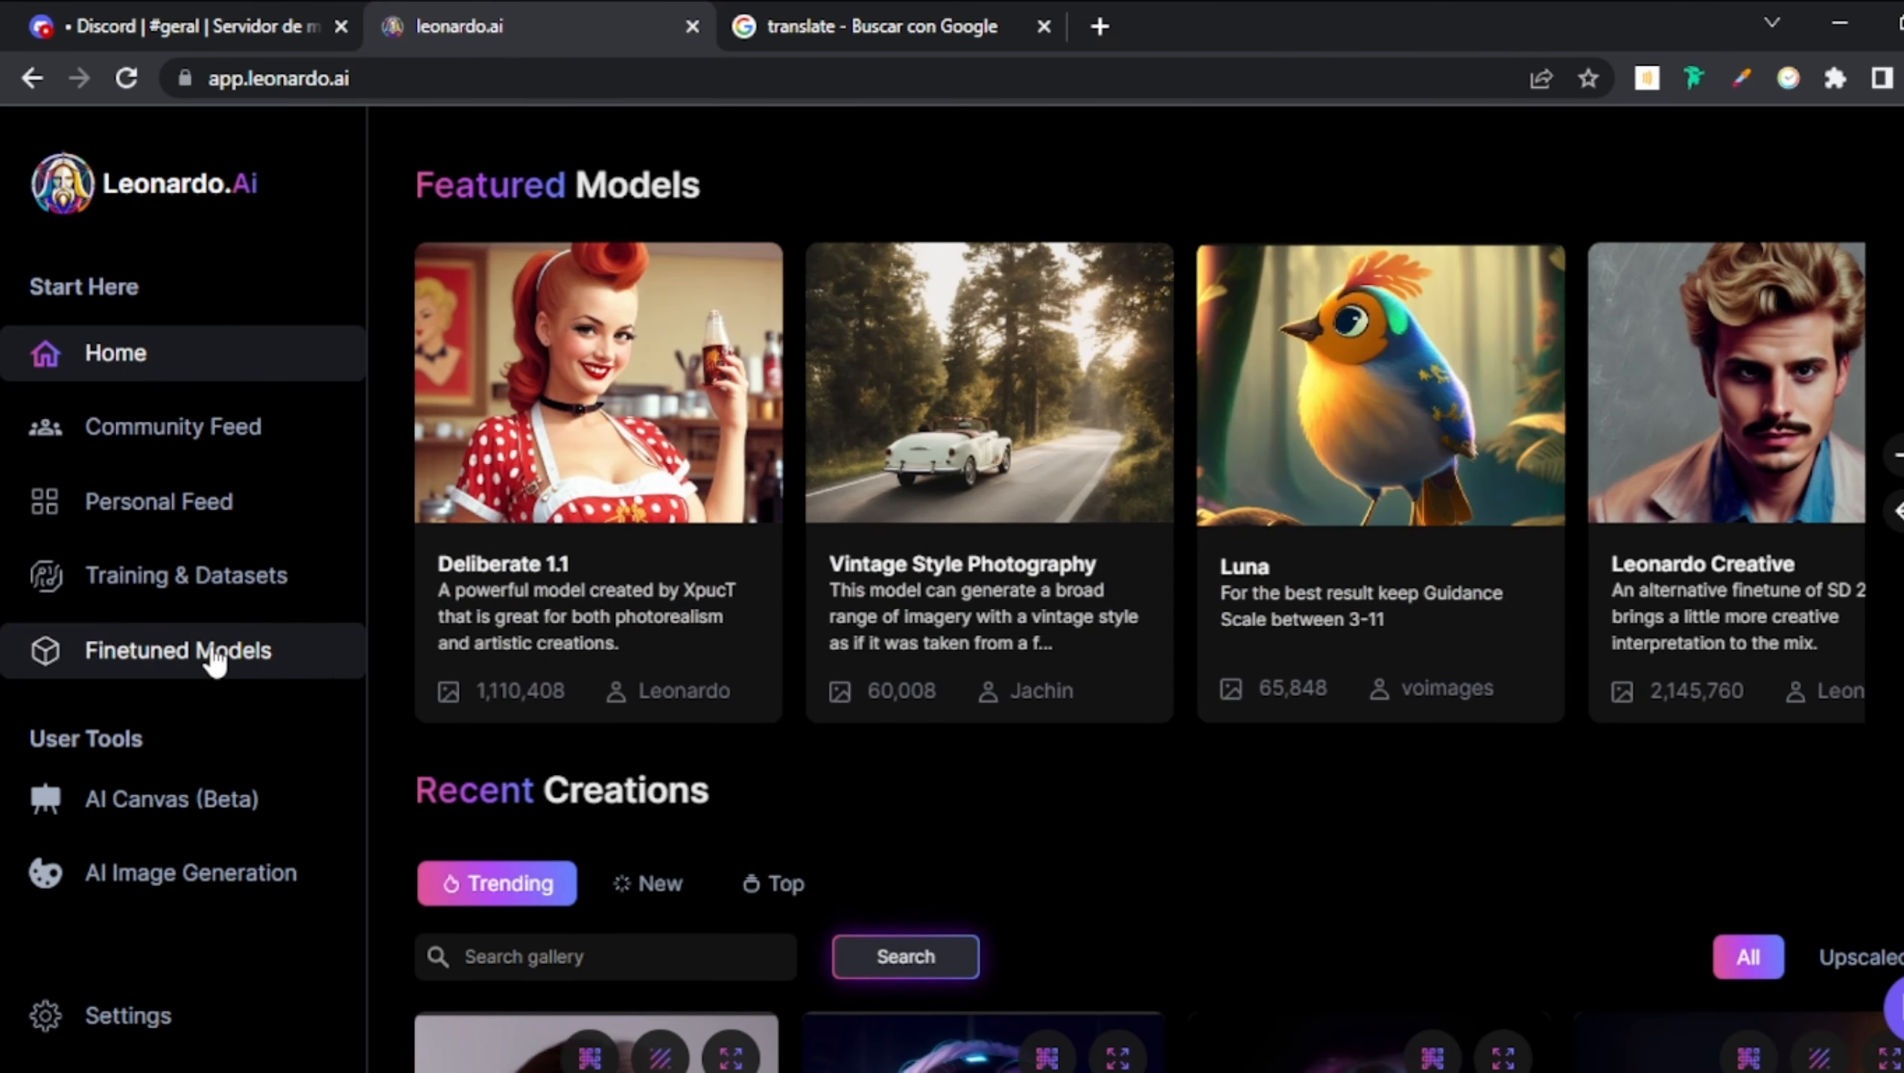
pyautogui.click(225, 459)
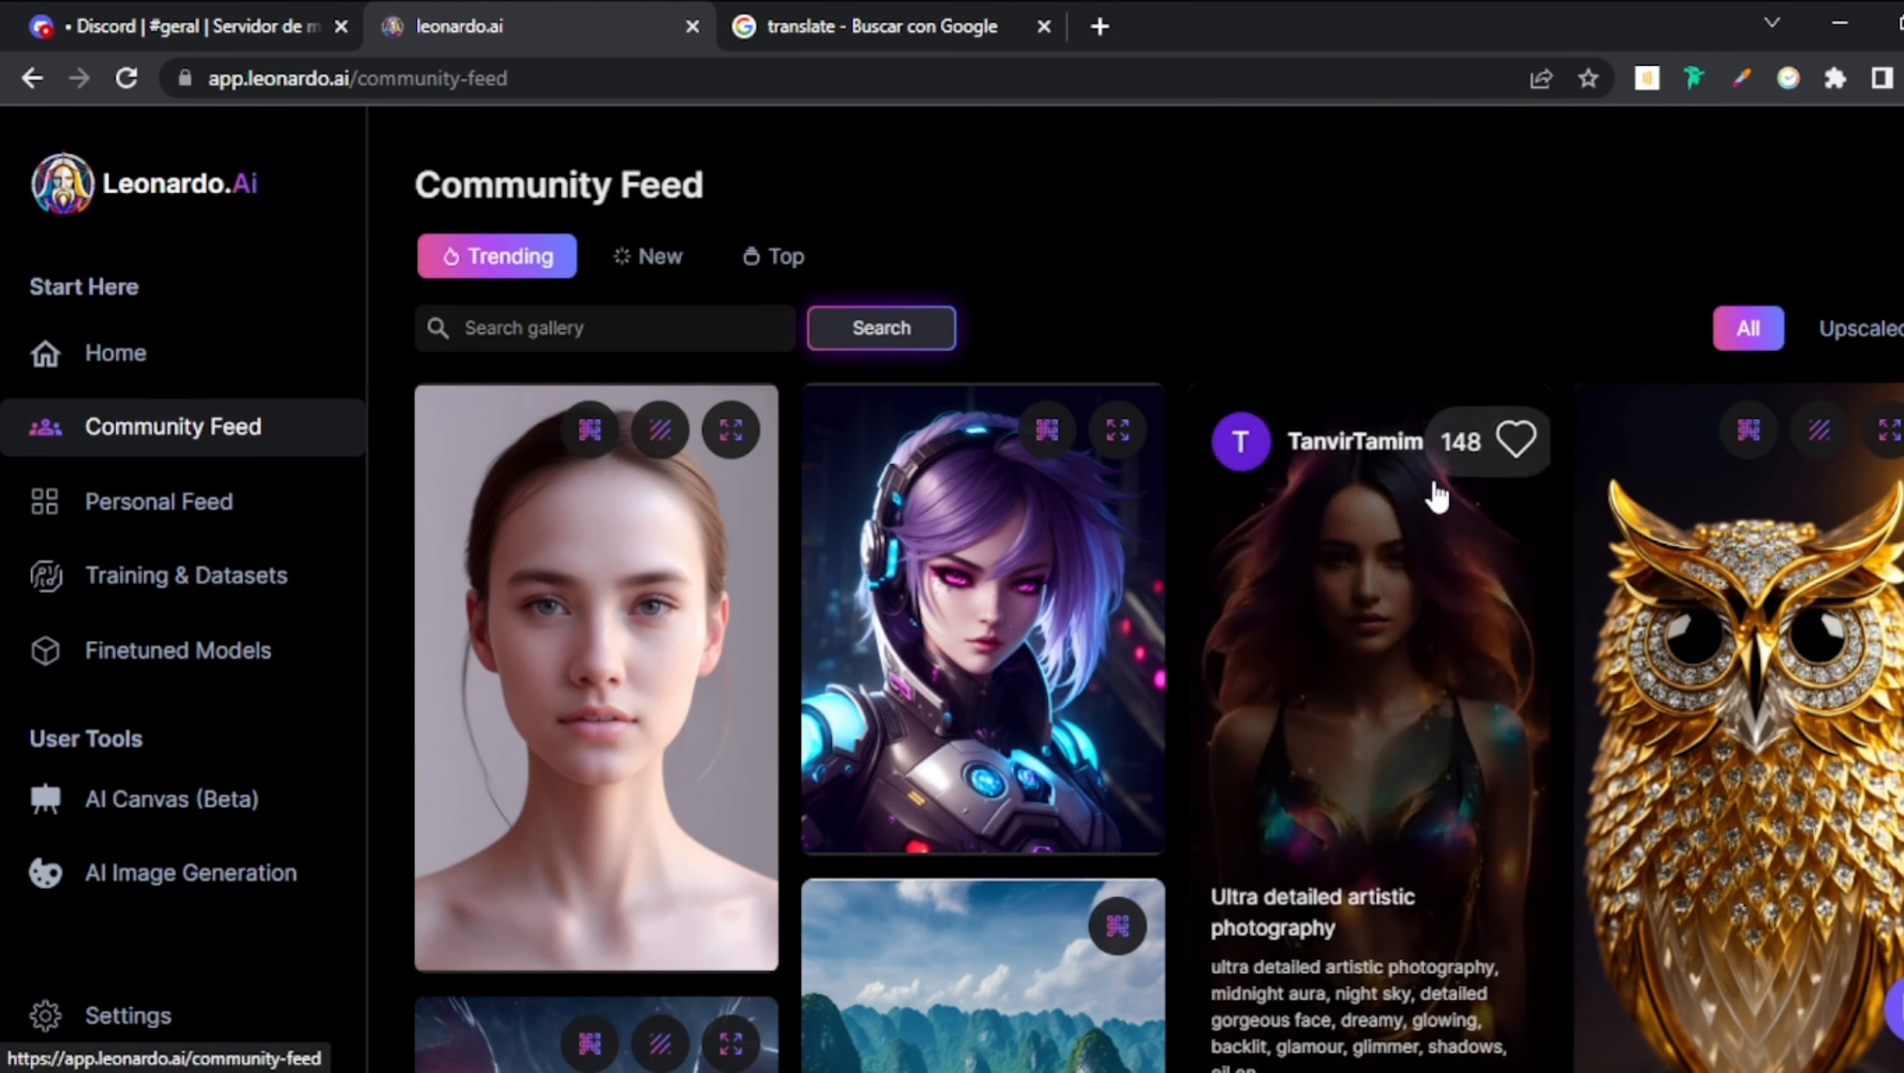
pyautogui.scroll(-1, 976, 601)
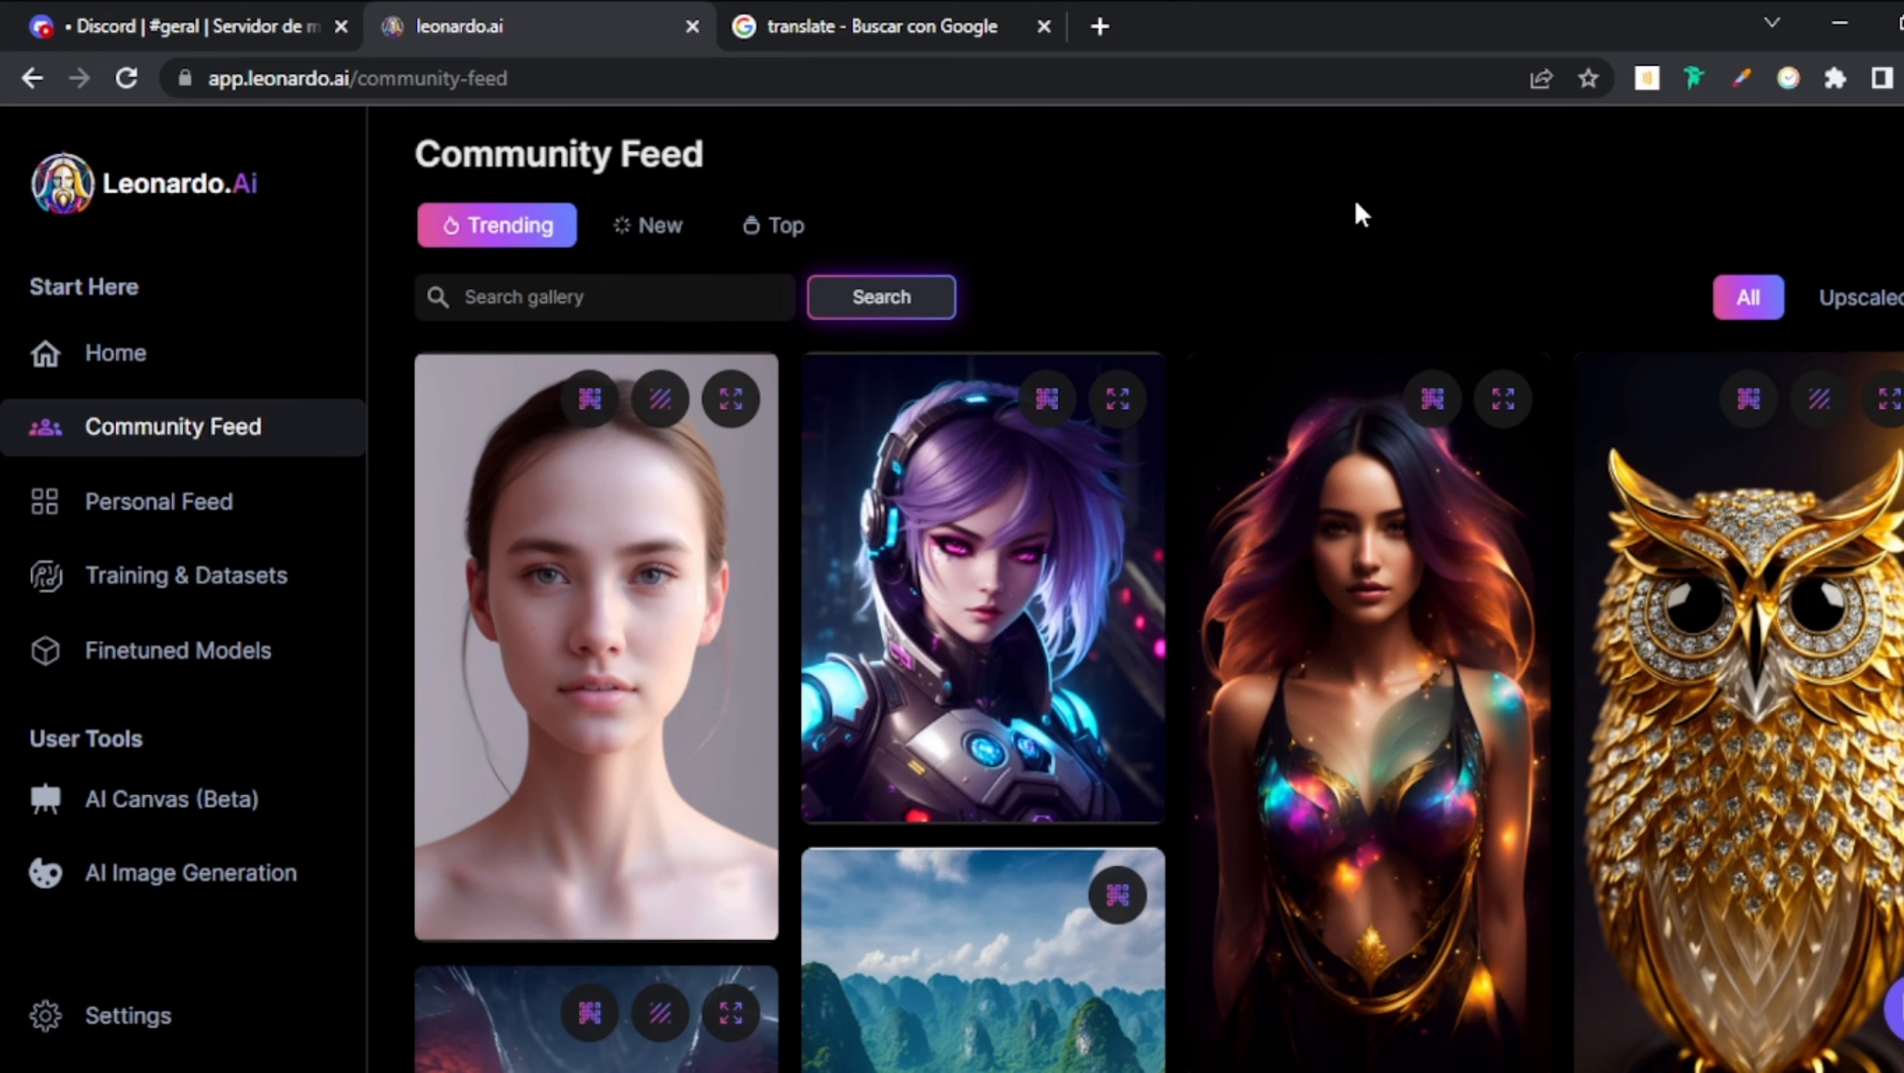
# - Look at the Midjourney grid in Discord, then return to Leonardo.Ai and browse the trending Community Feed images
pyautogui.click(157, 1)
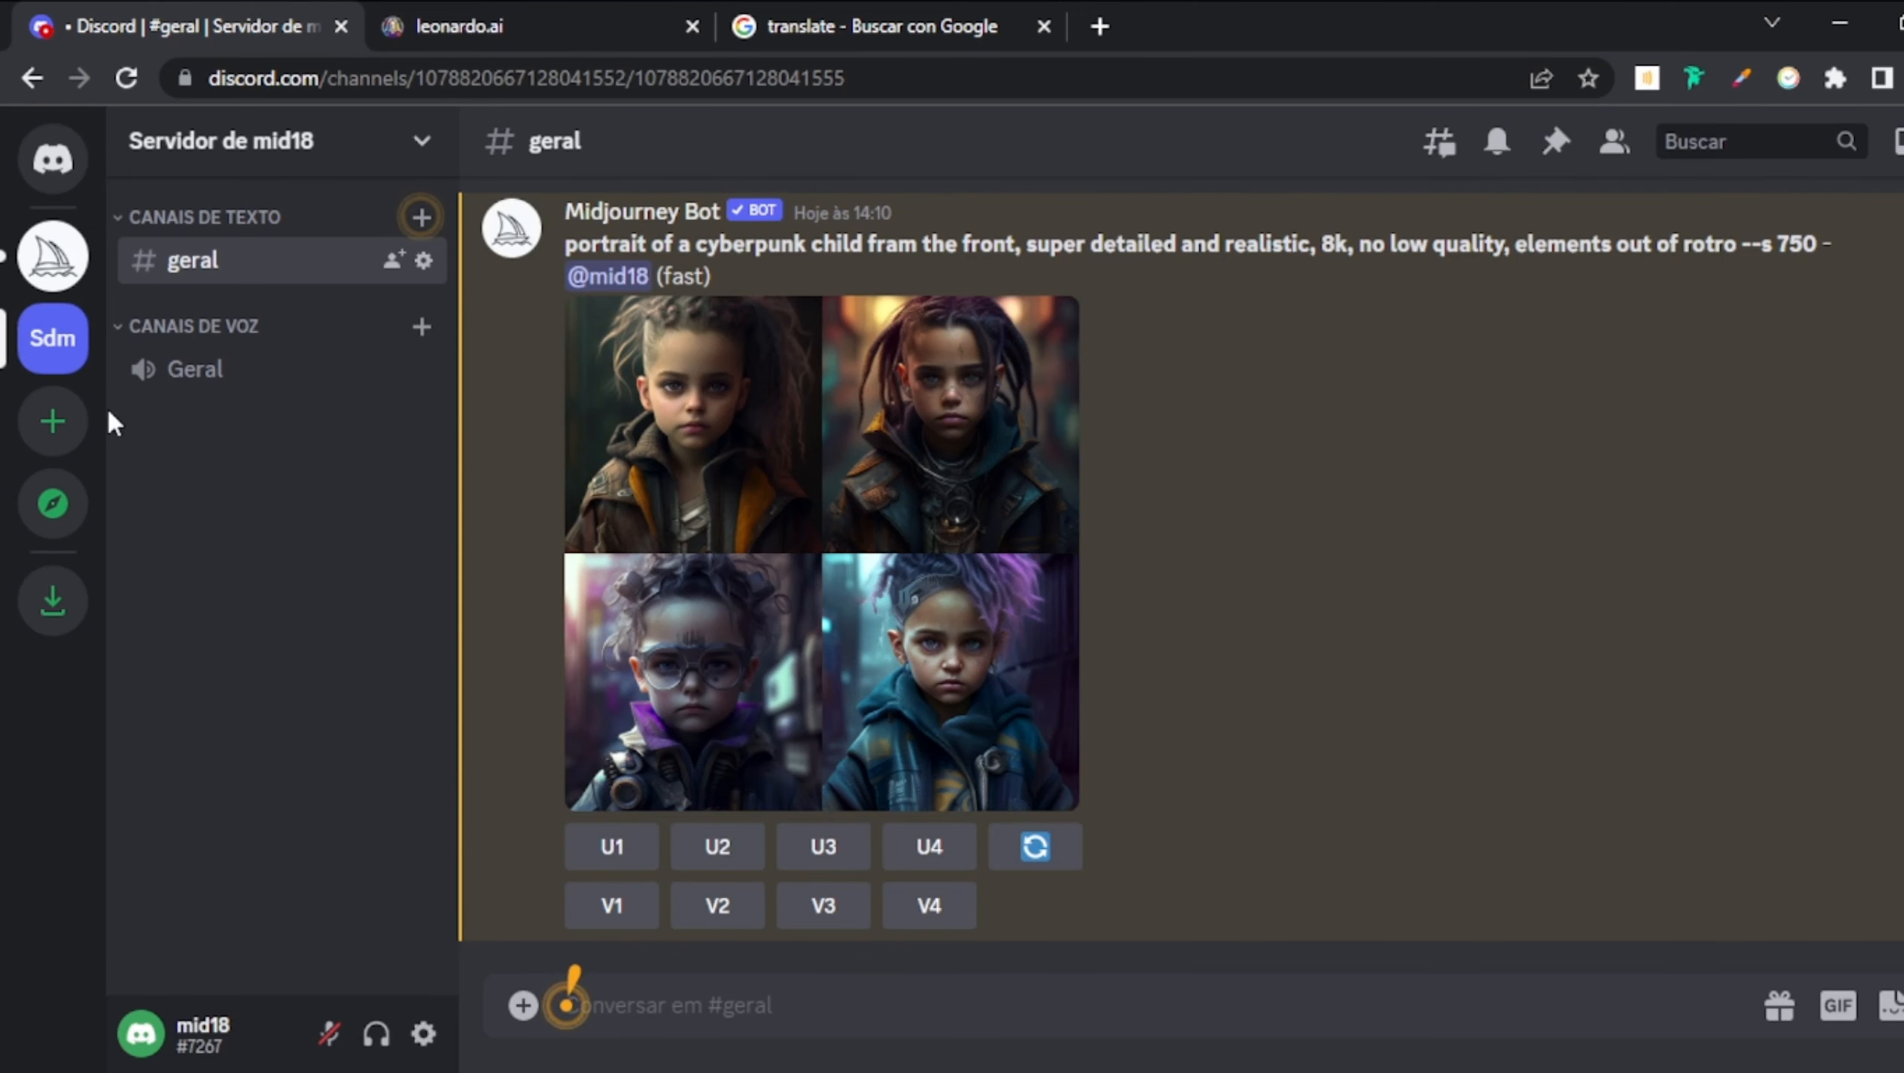
pyautogui.click(550, 14)
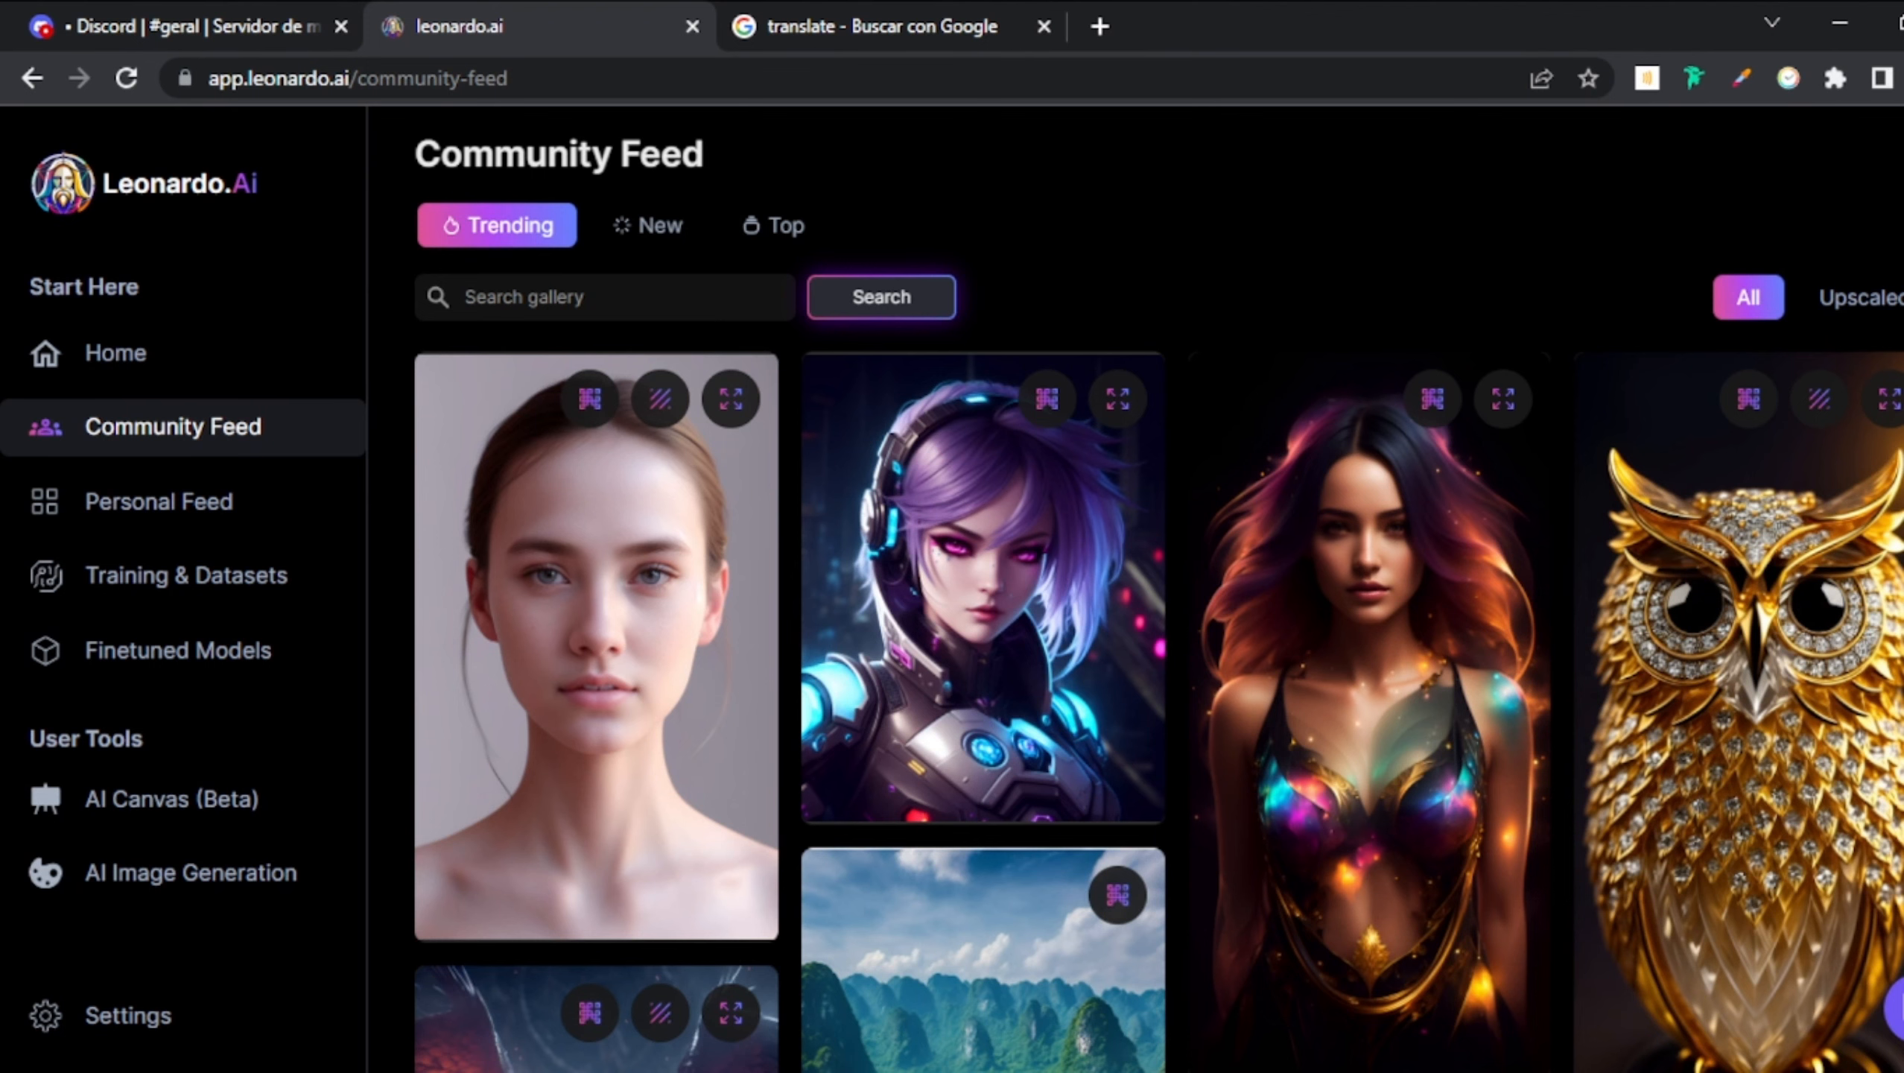
pyautogui.scroll(-10, 1156, 677)
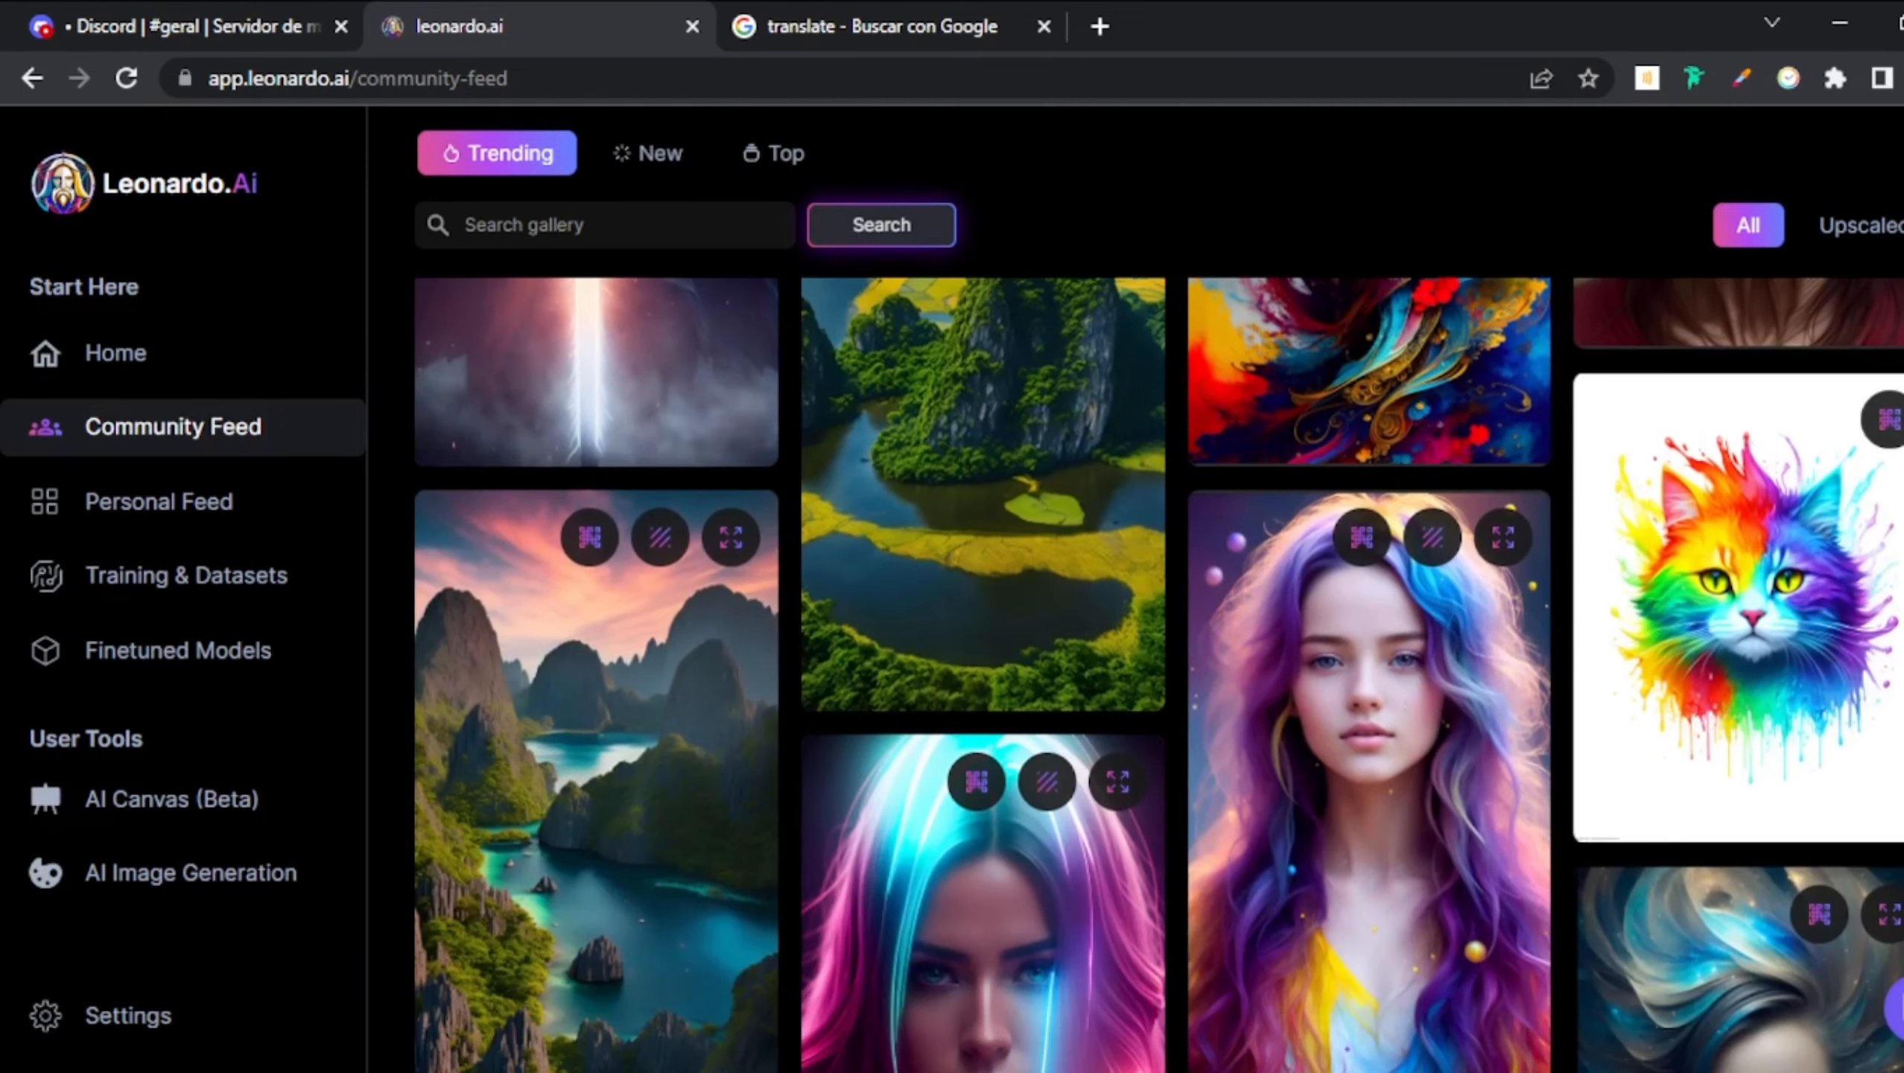
pyautogui.scroll(-3, 1359, 451)
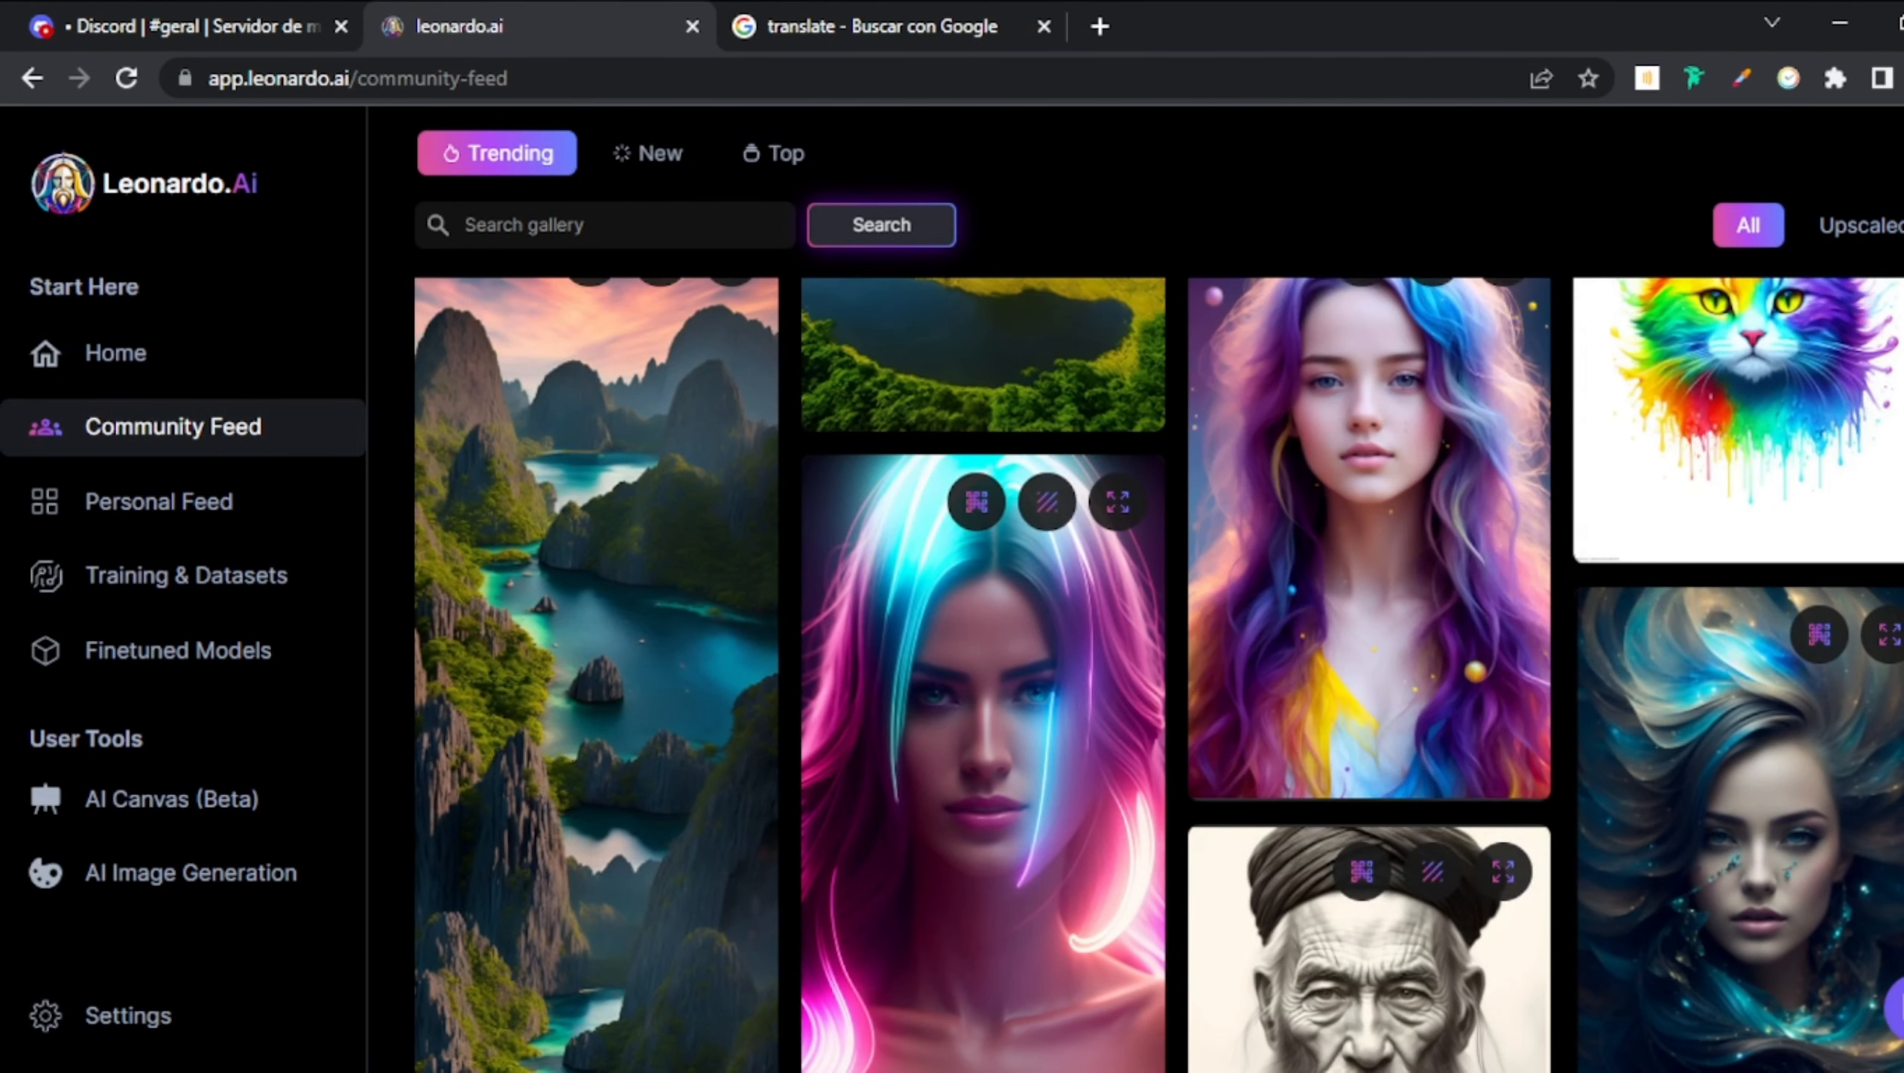
pyautogui.scroll(1, 1156, 676)
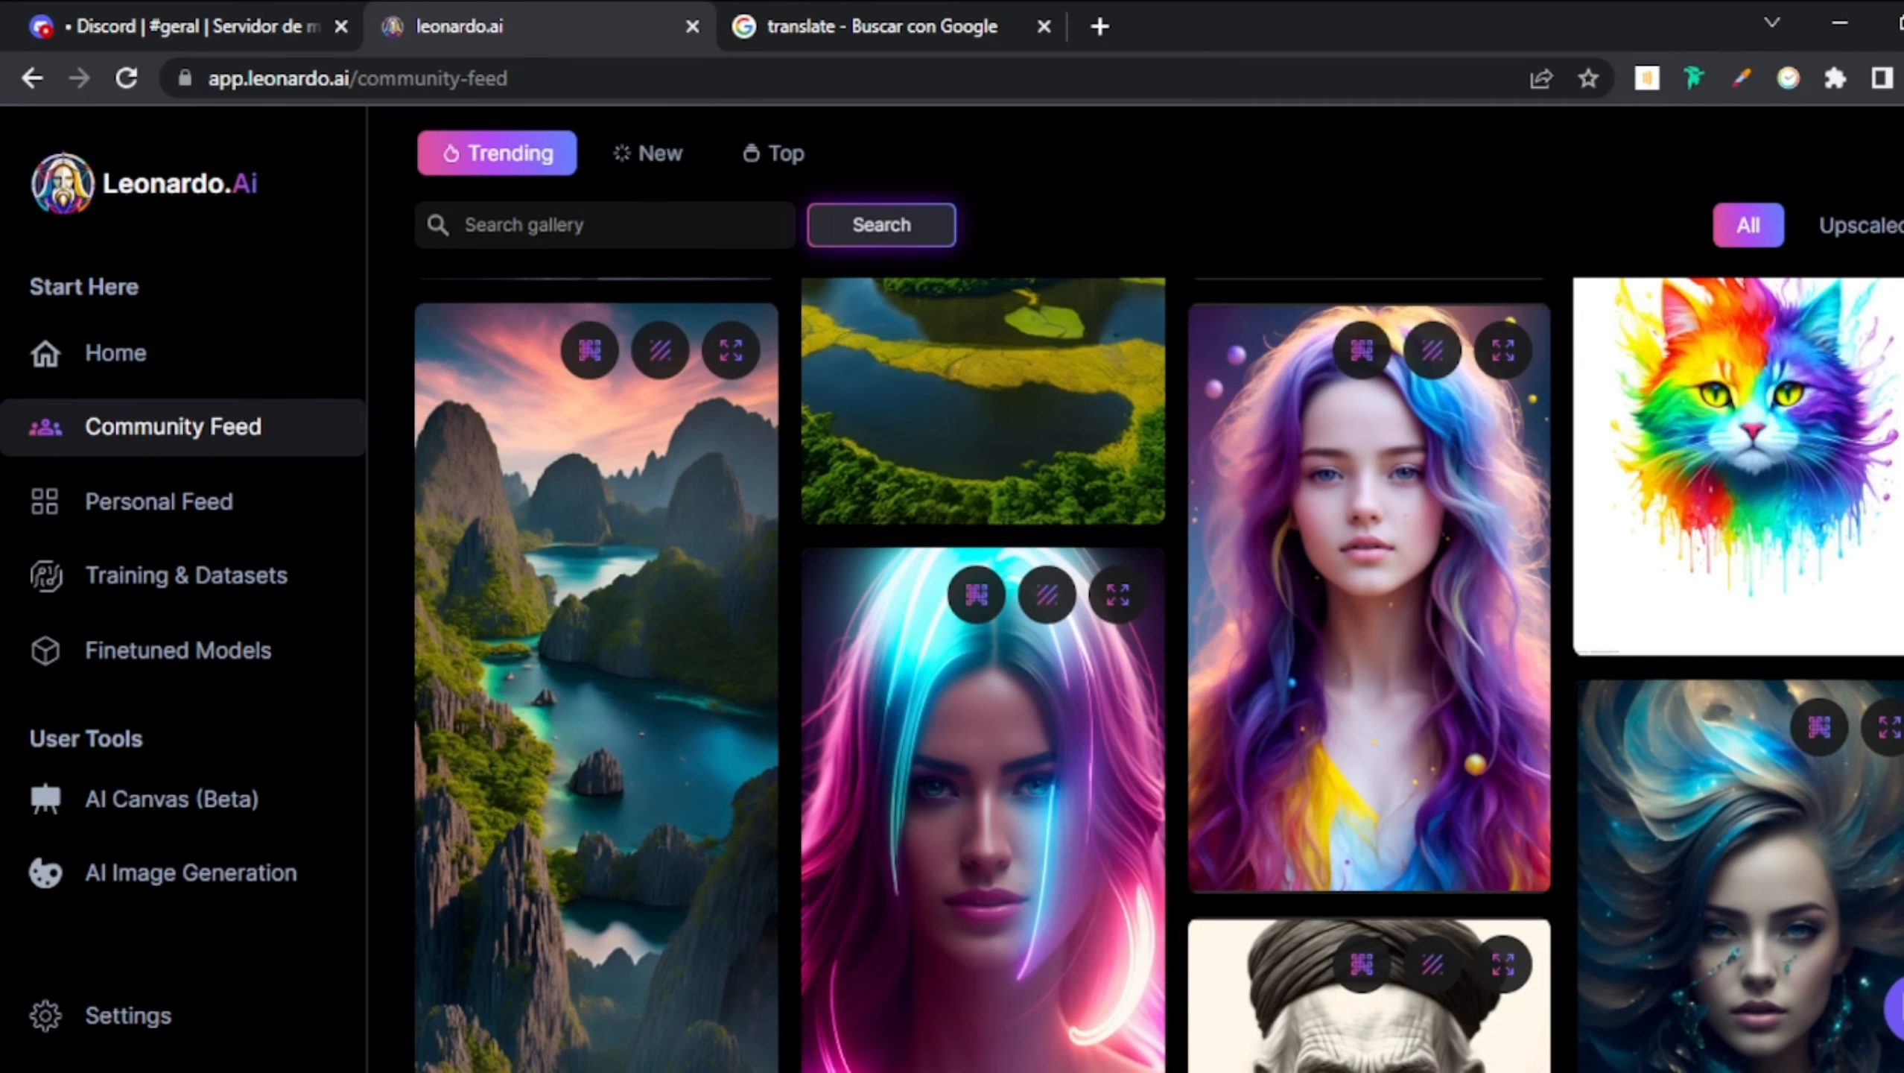
pyautogui.scroll(-7, 1156, 677)
pyautogui.scroll(-11, 1156, 677)
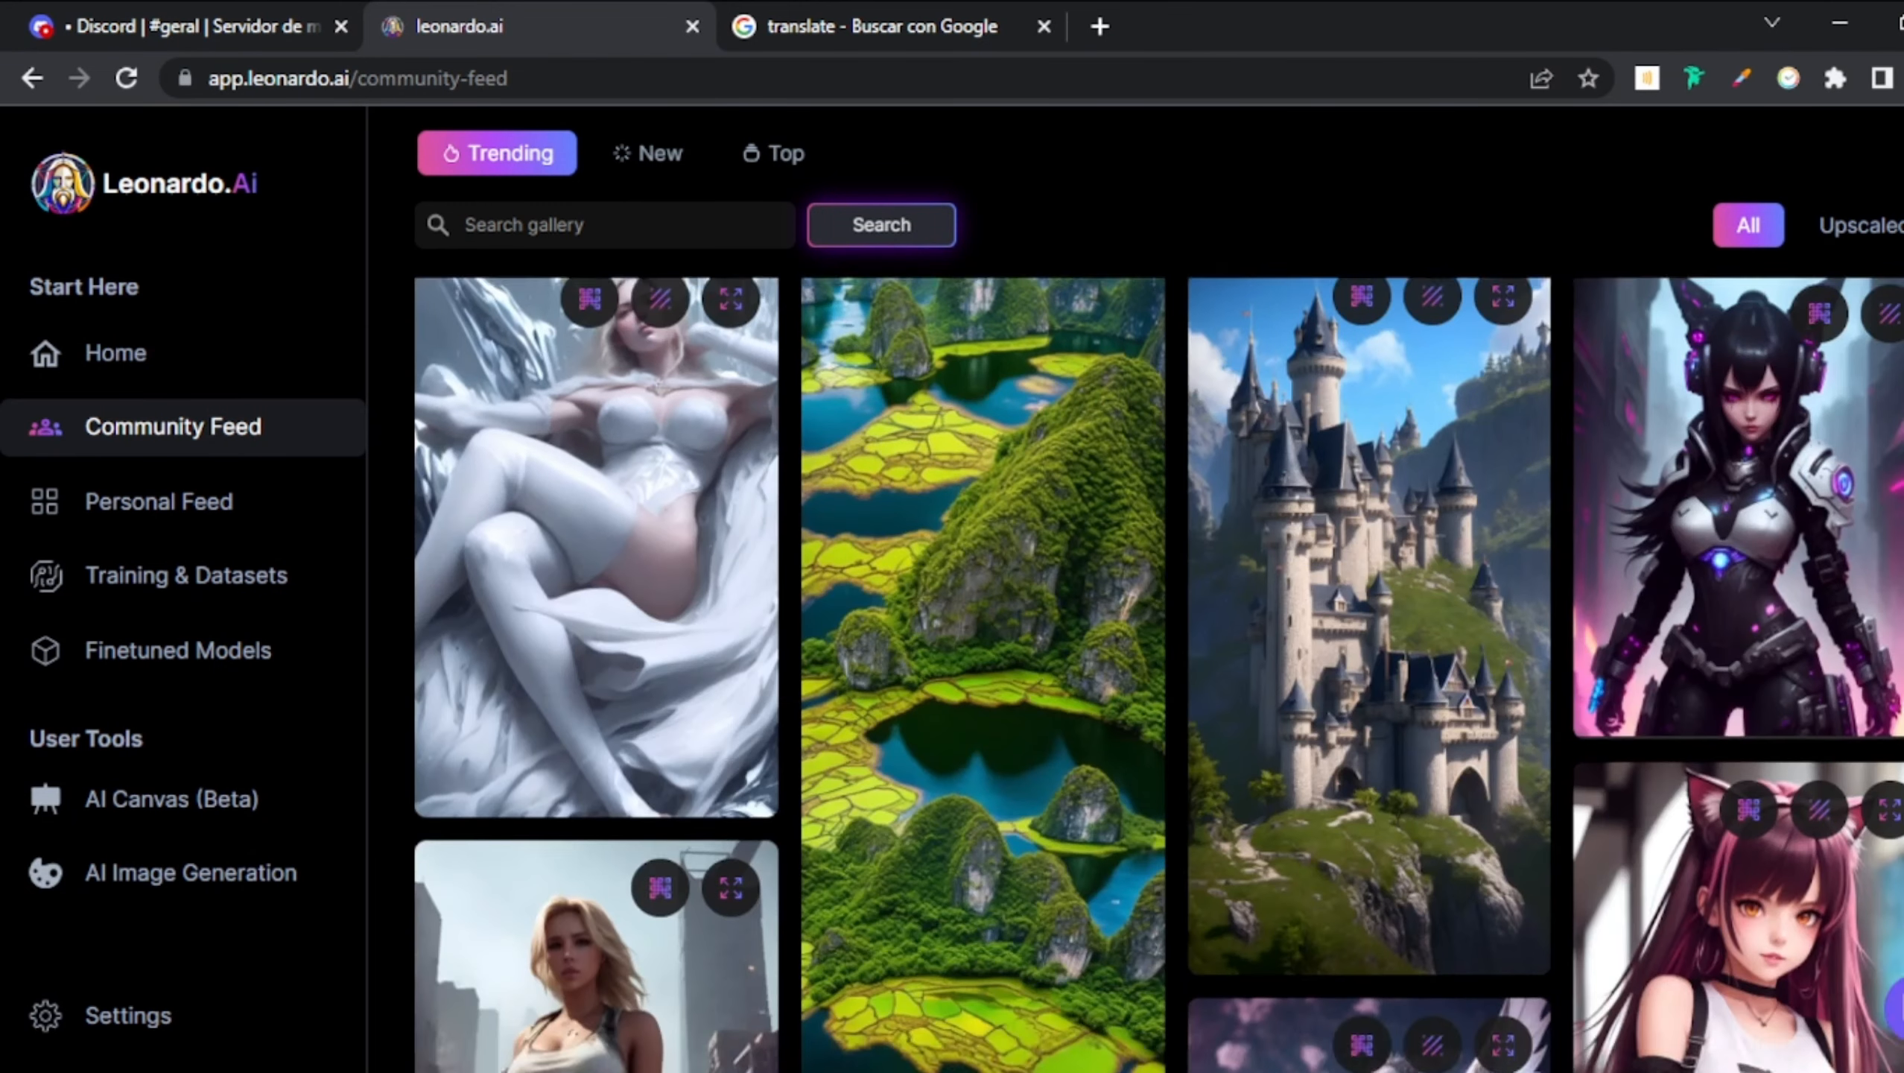
pyautogui.scroll(-2, 1156, 676)
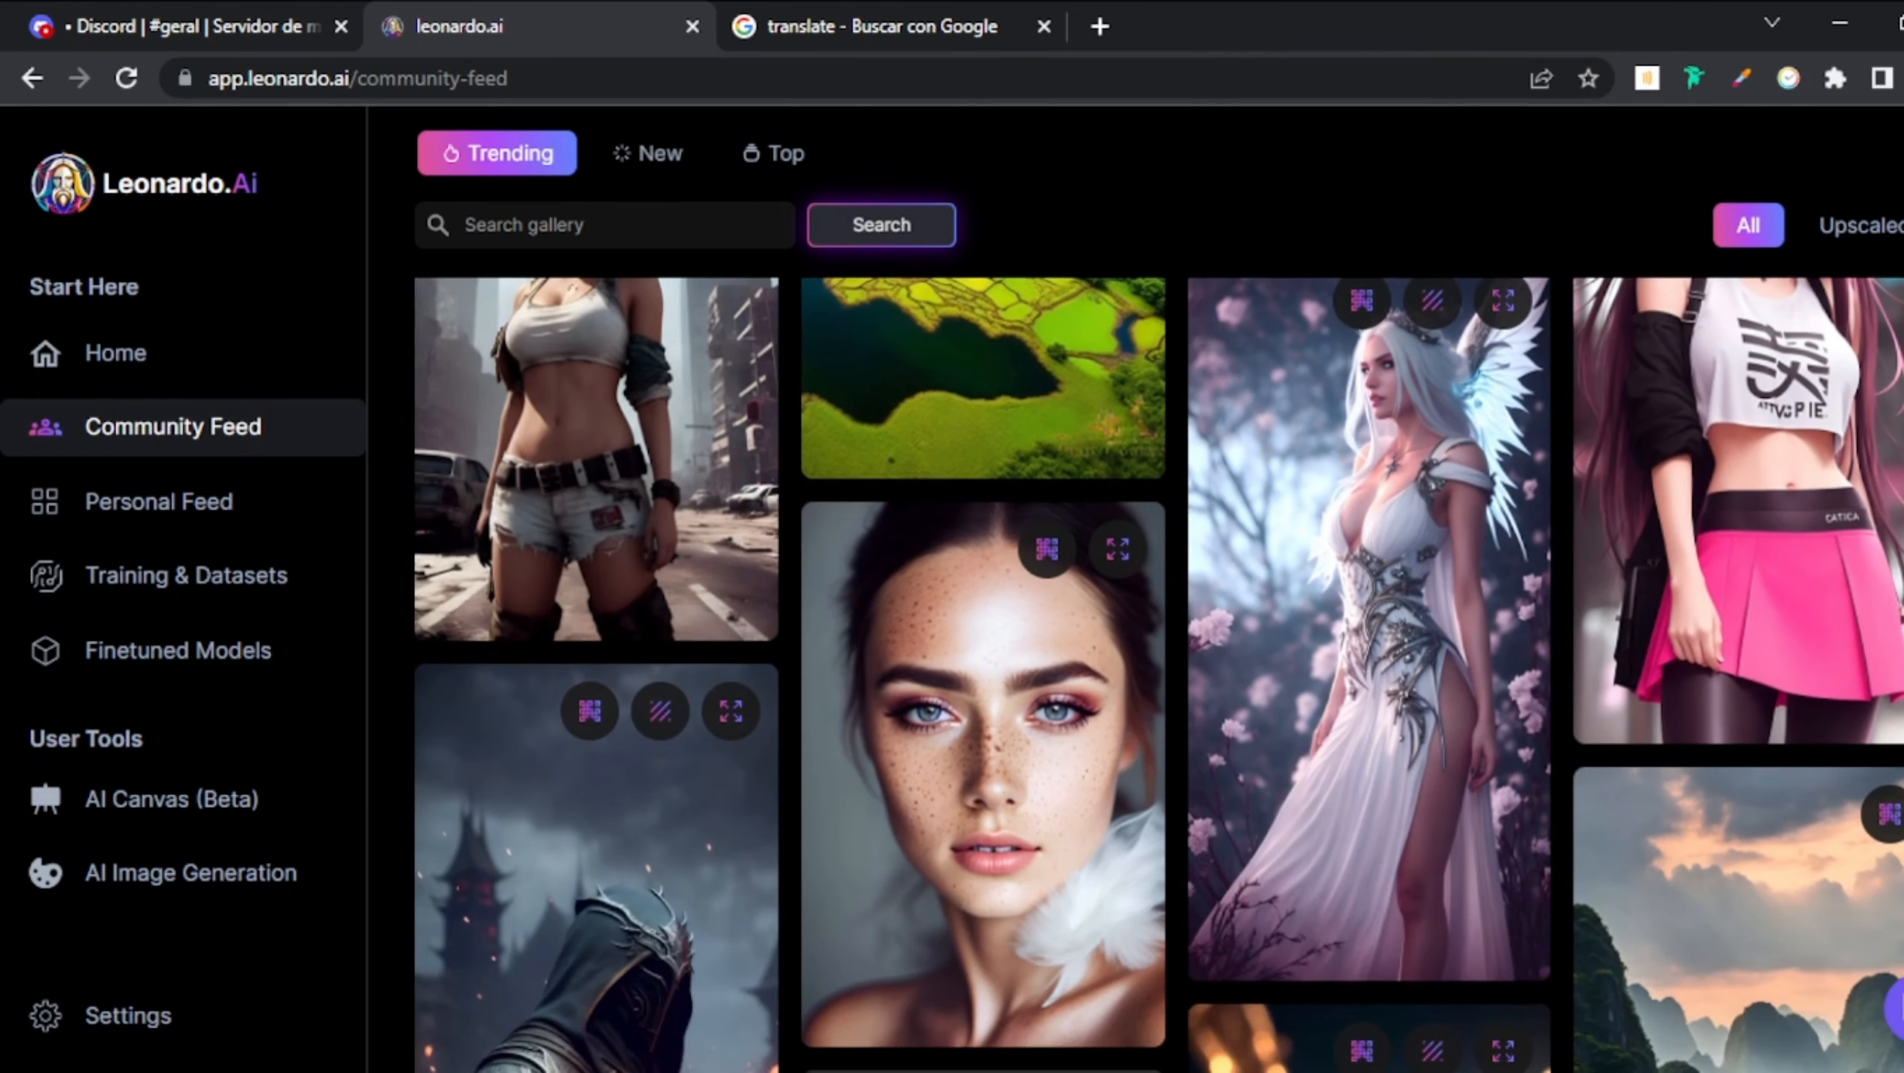
pyautogui.scroll(-2, 1156, 676)
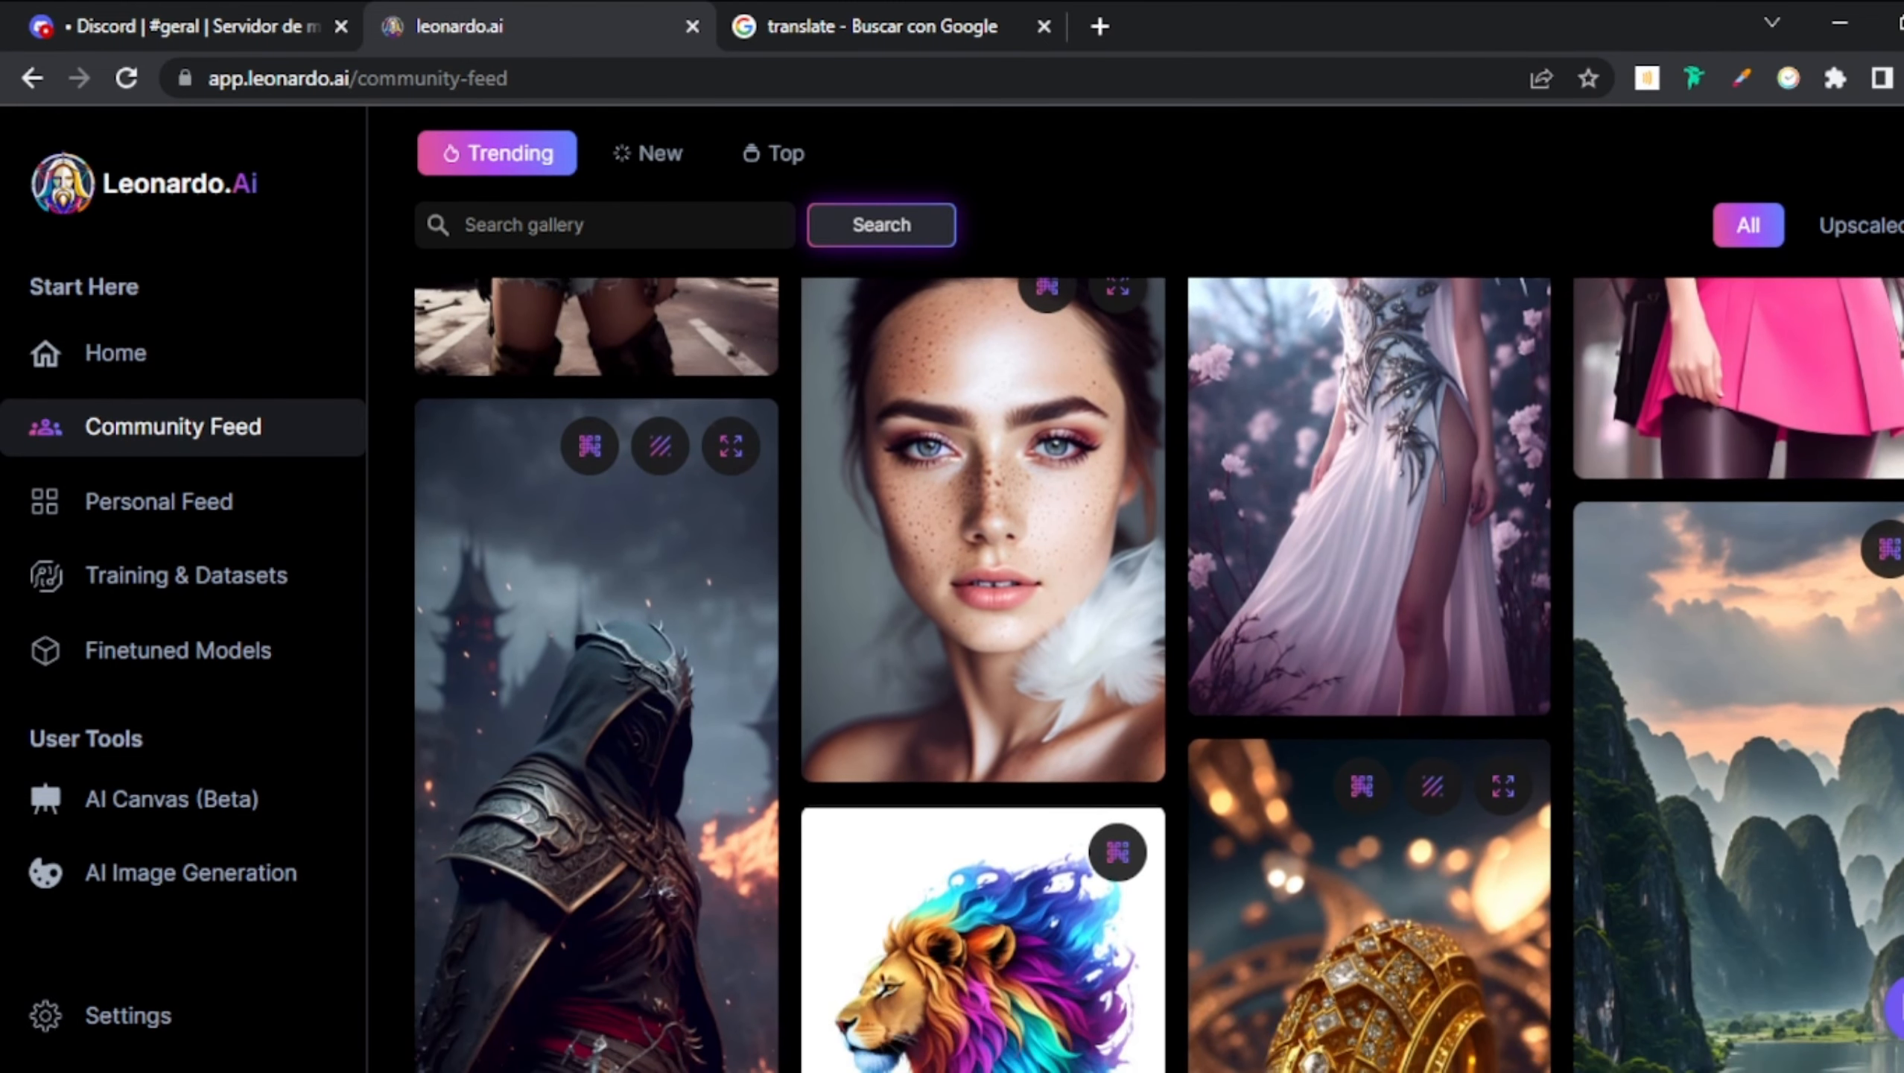
pyautogui.scroll(-6, 1156, 677)
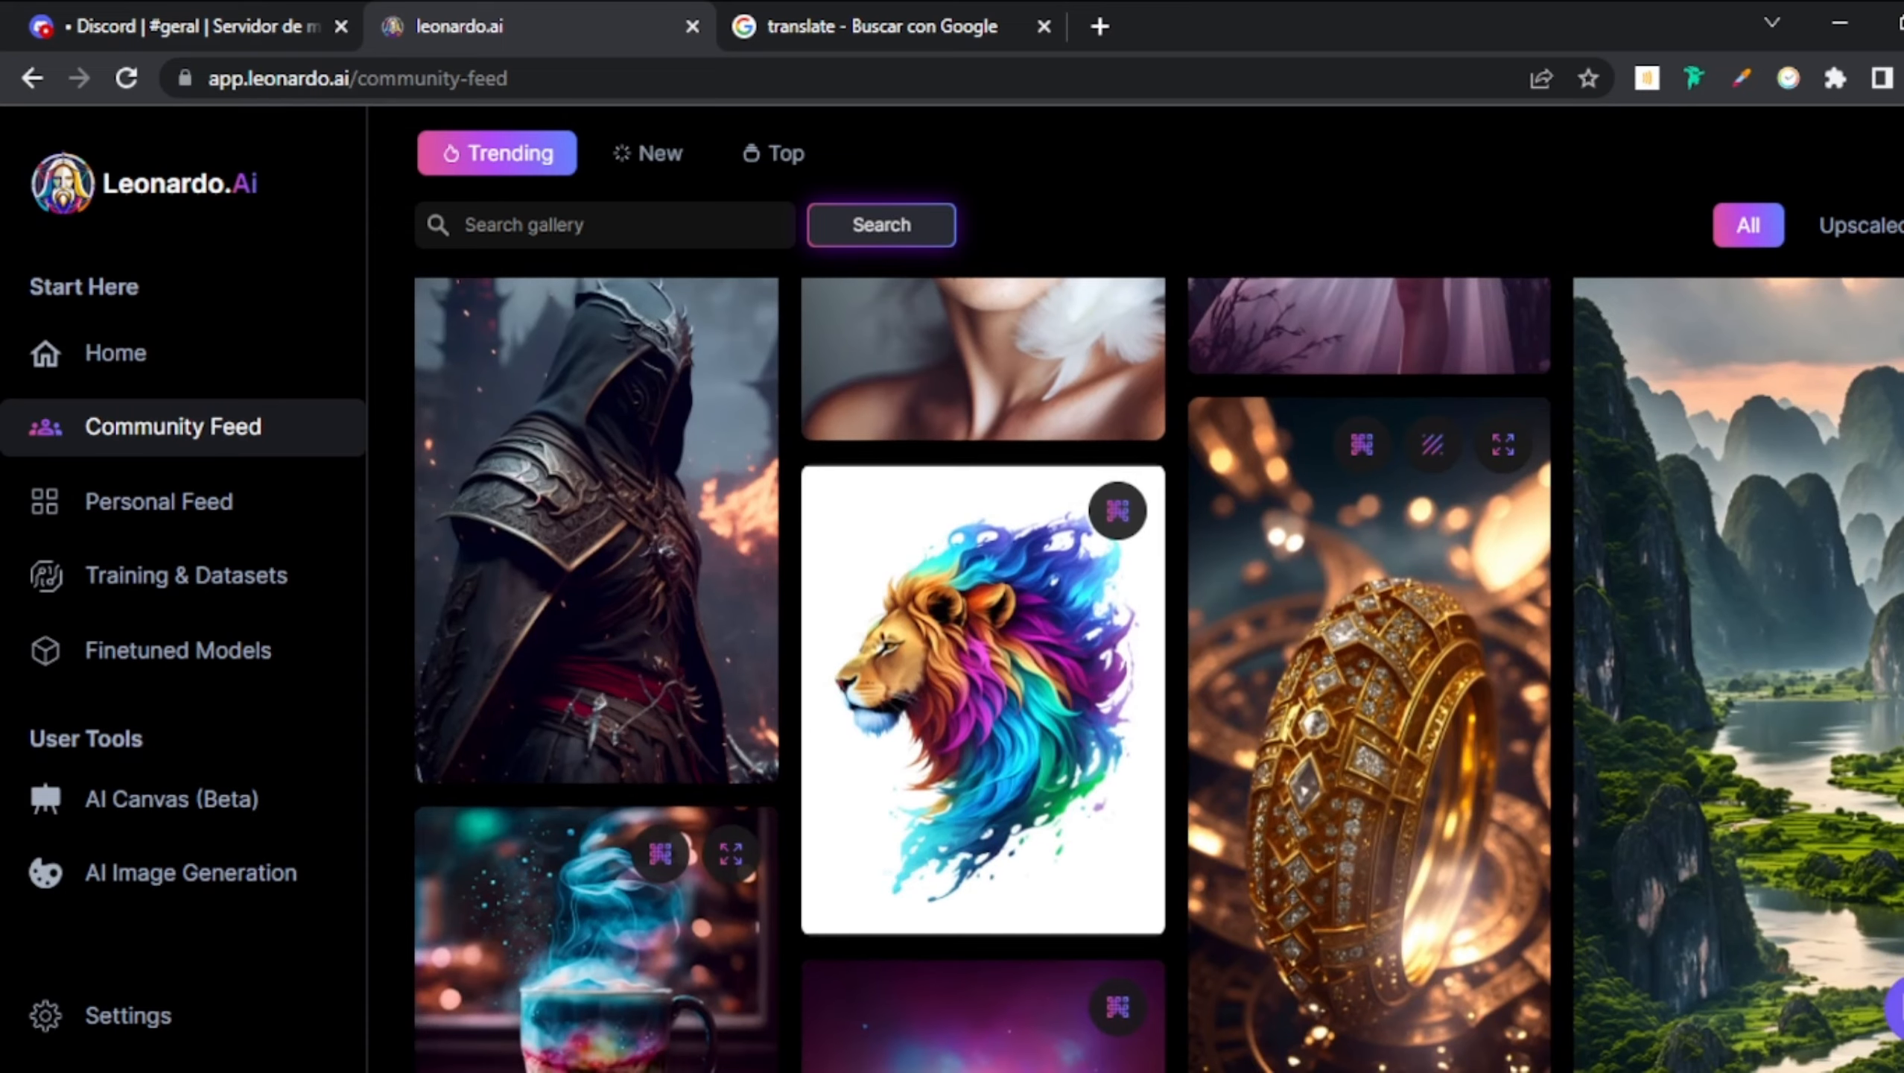
pyautogui.scroll(-7, 566, 914)
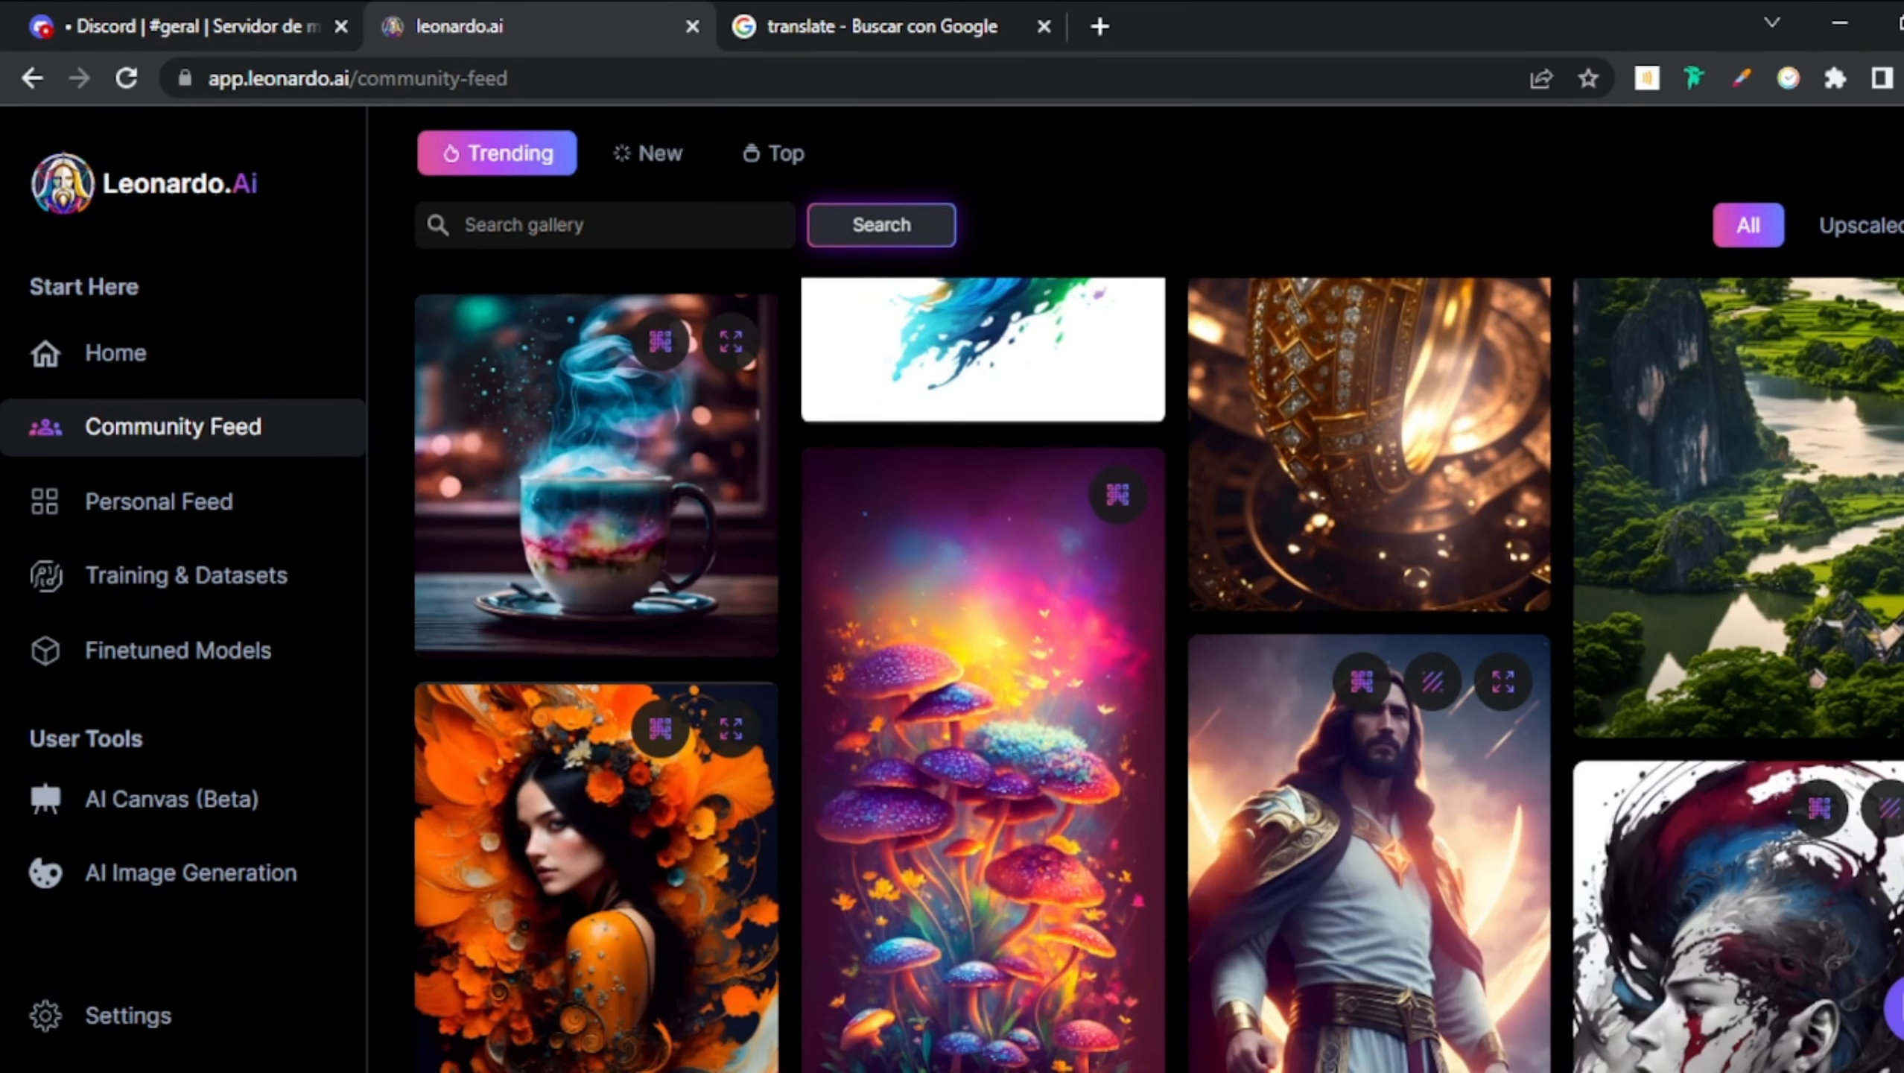
pyautogui.scroll(-8, 565, 914)
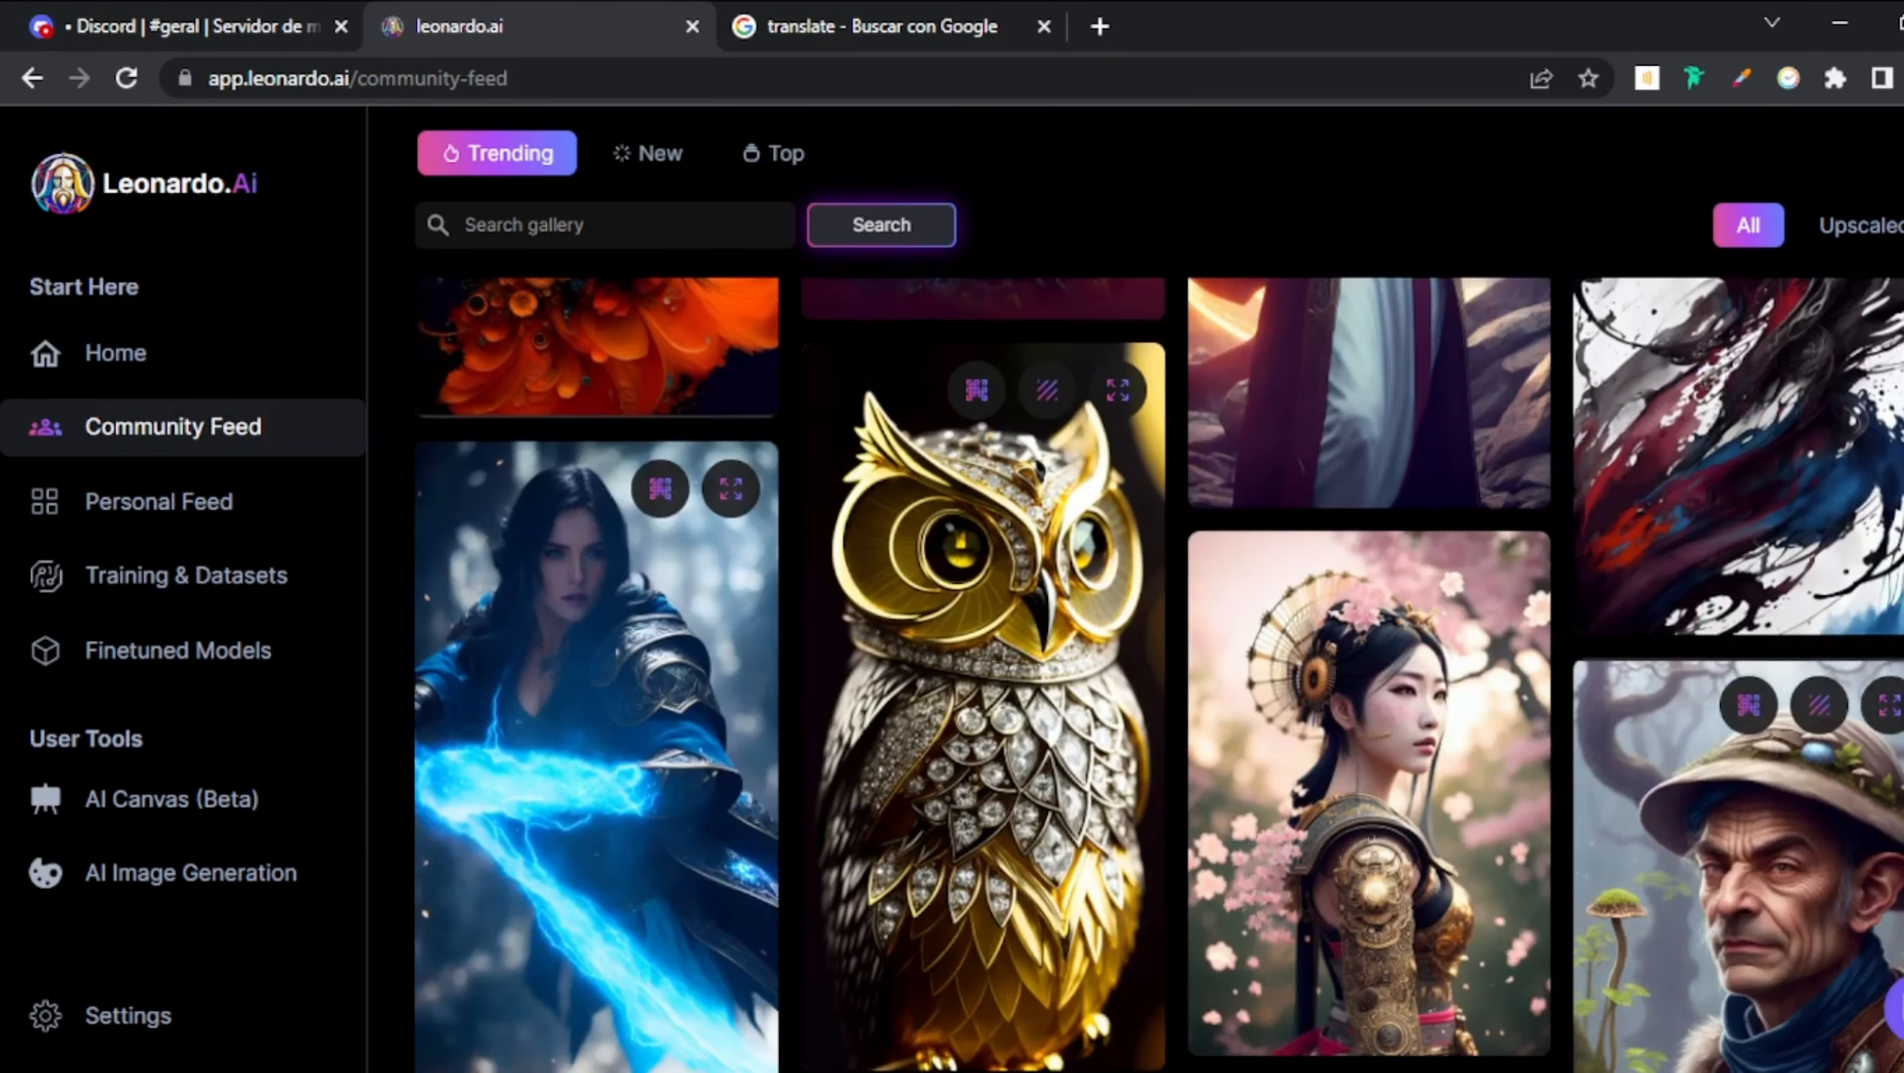
# - Open the "Orange hue Colorful beautiful woman: Black ink" image in the Community Feed and copy its prompt
pyautogui.scroll(9, 565, 913)
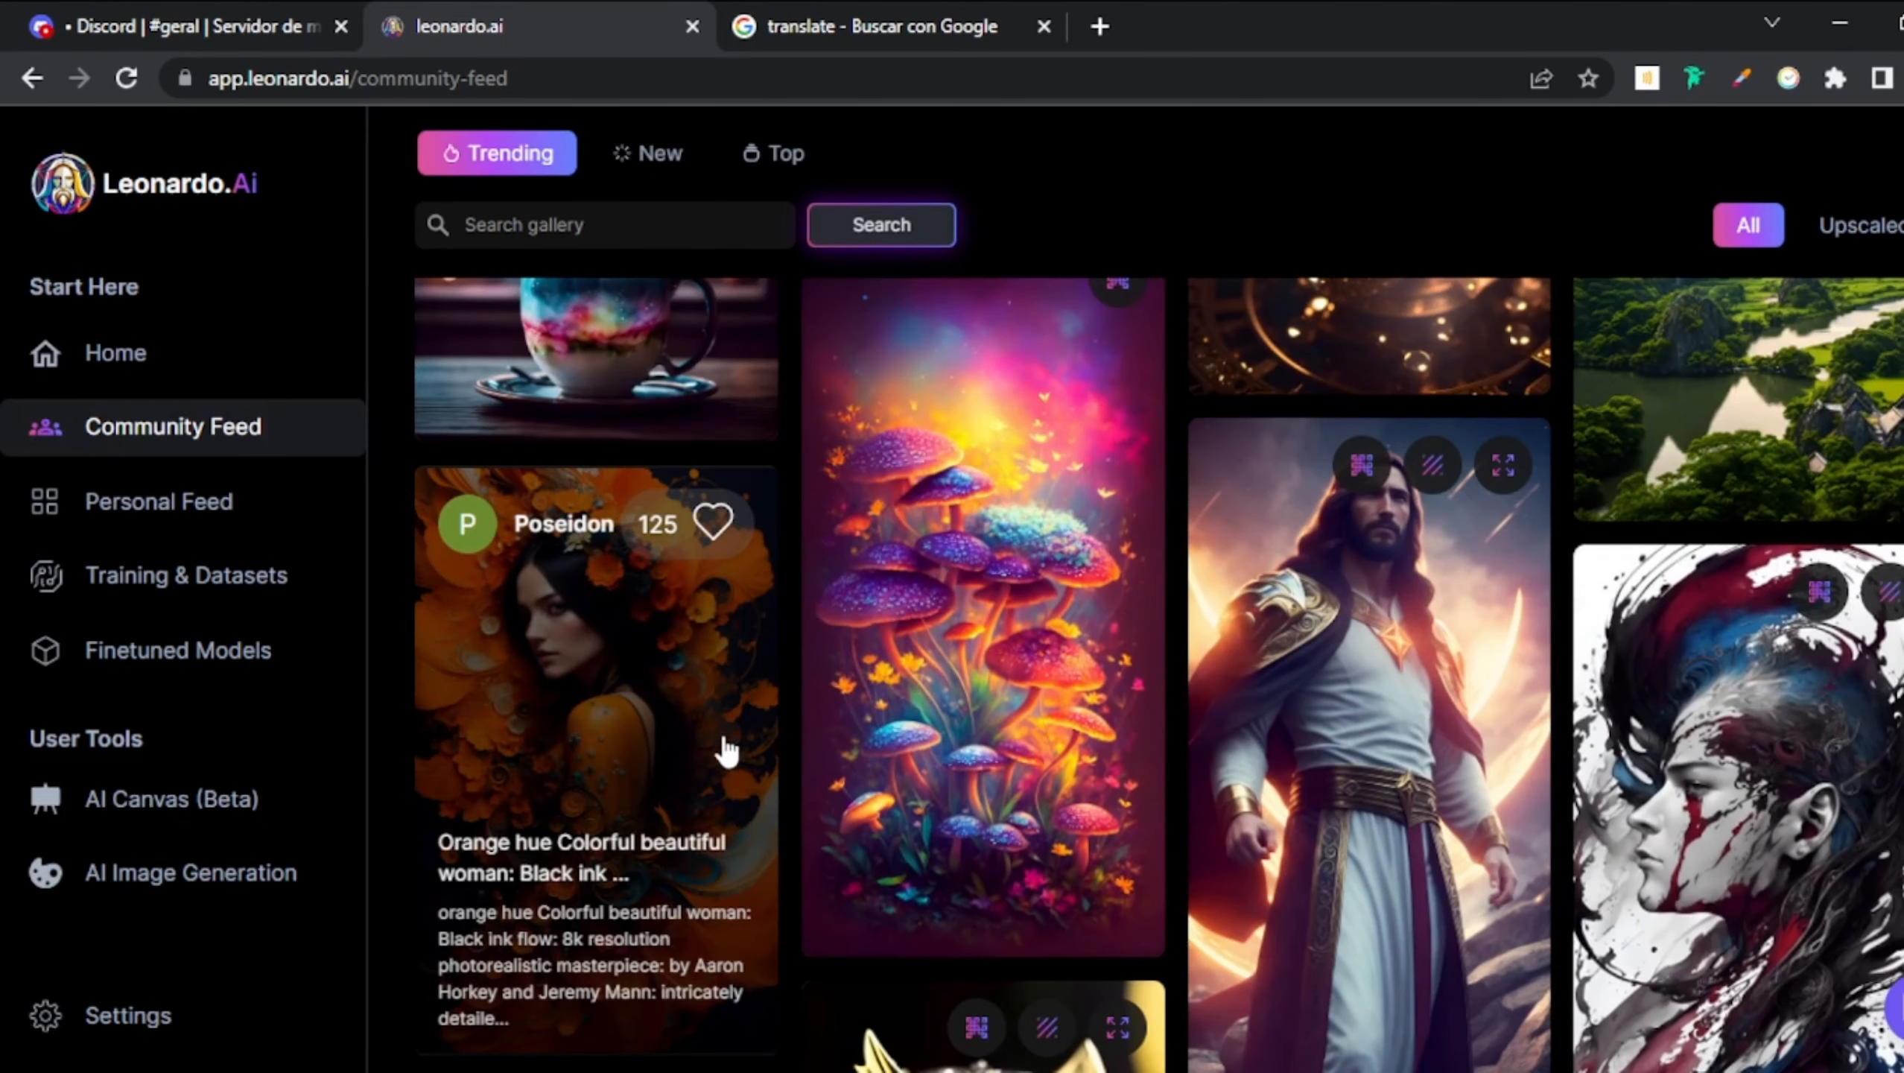
pyautogui.click(595, 723)
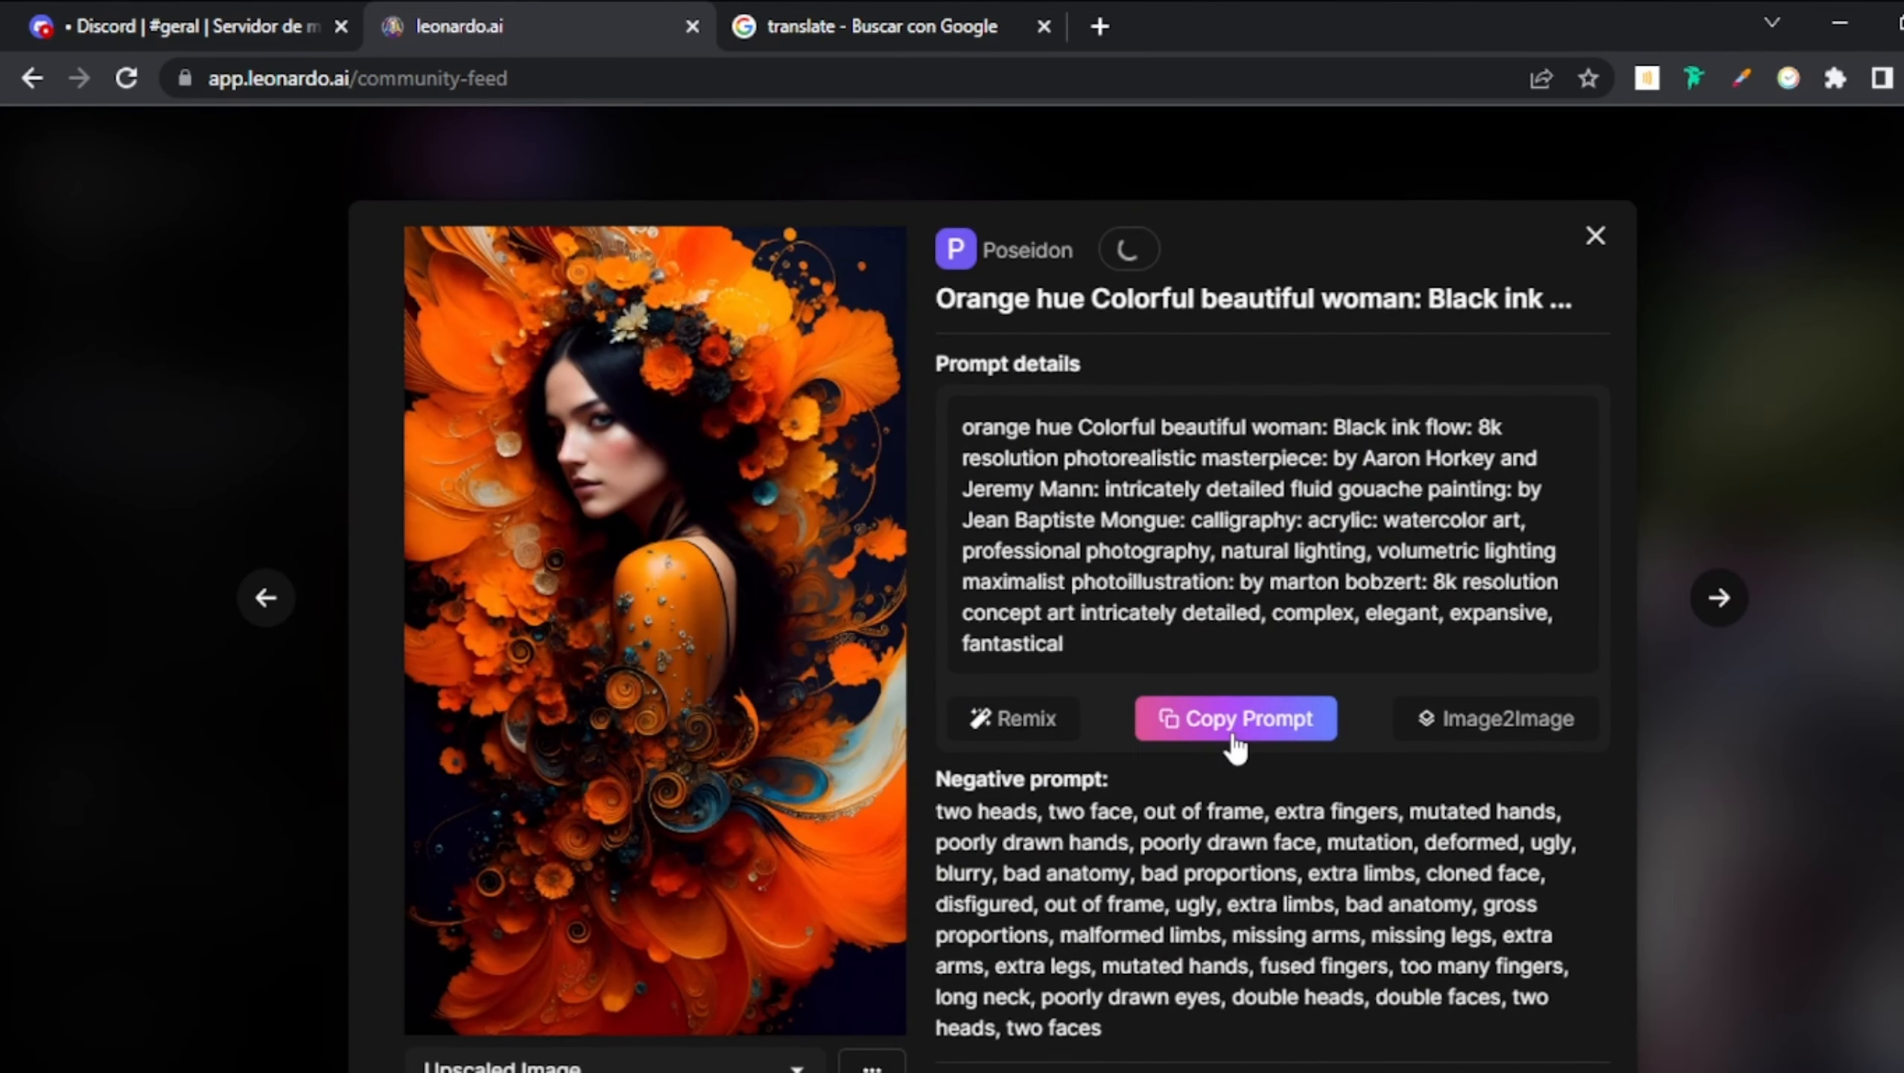
pyautogui.click(1235, 739)
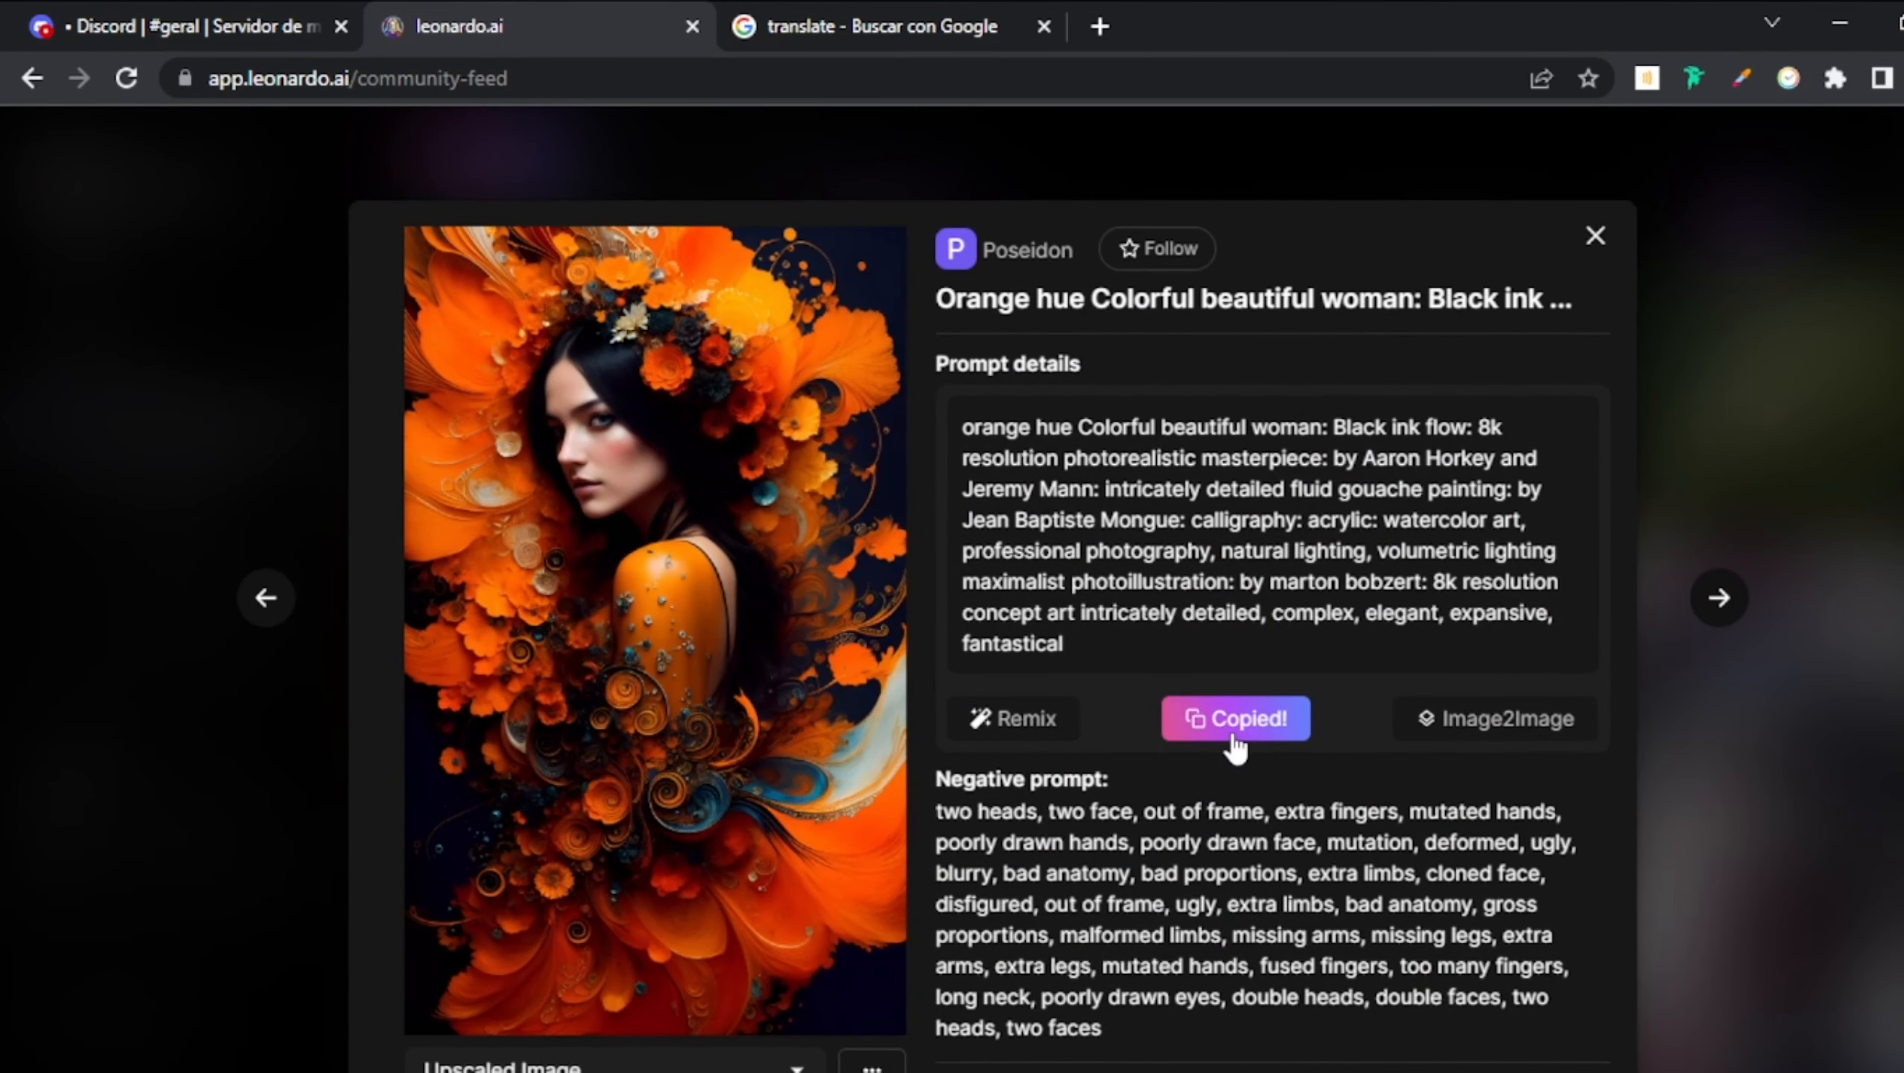
# - Switch to Discord and start a Midjourney /imagine command with the copied "orange hue Colorful beautiful woman: Black ink flow" prompt
pyautogui.click(225, 22)
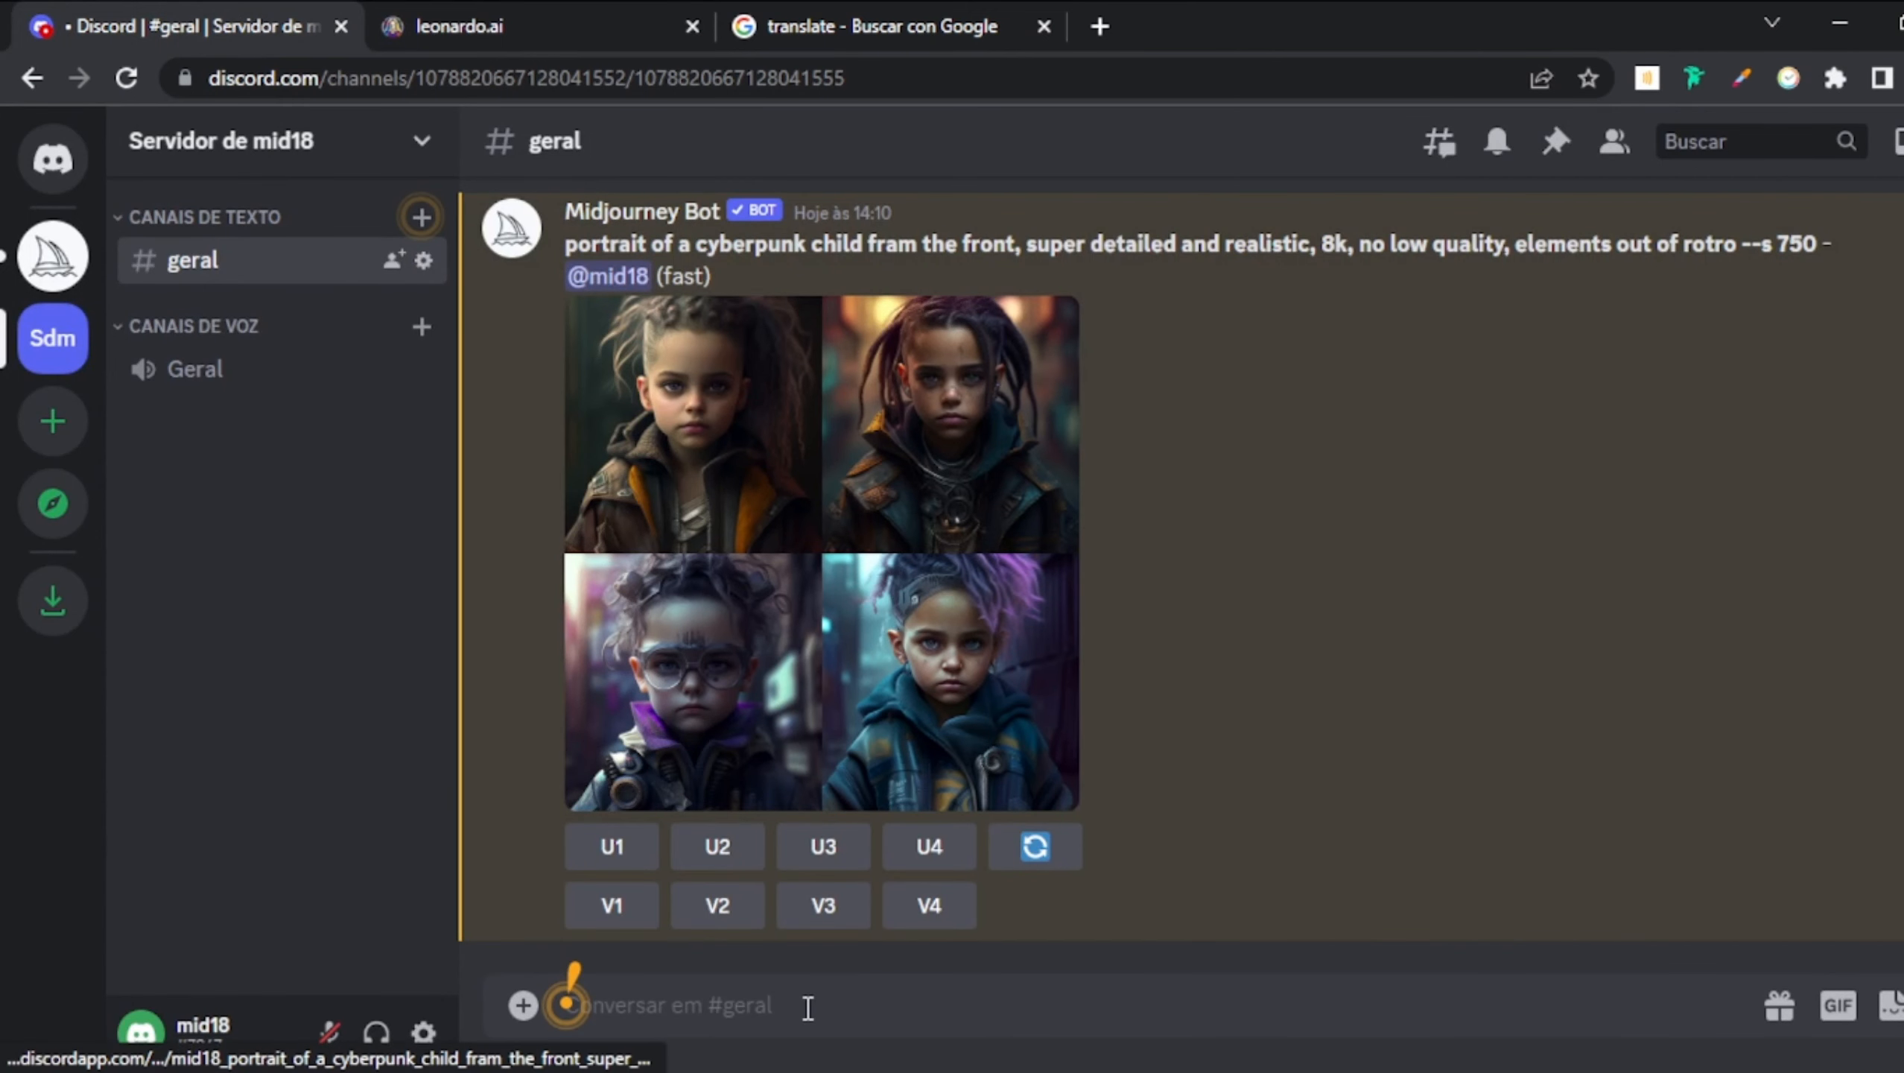
pyautogui.write('/i')
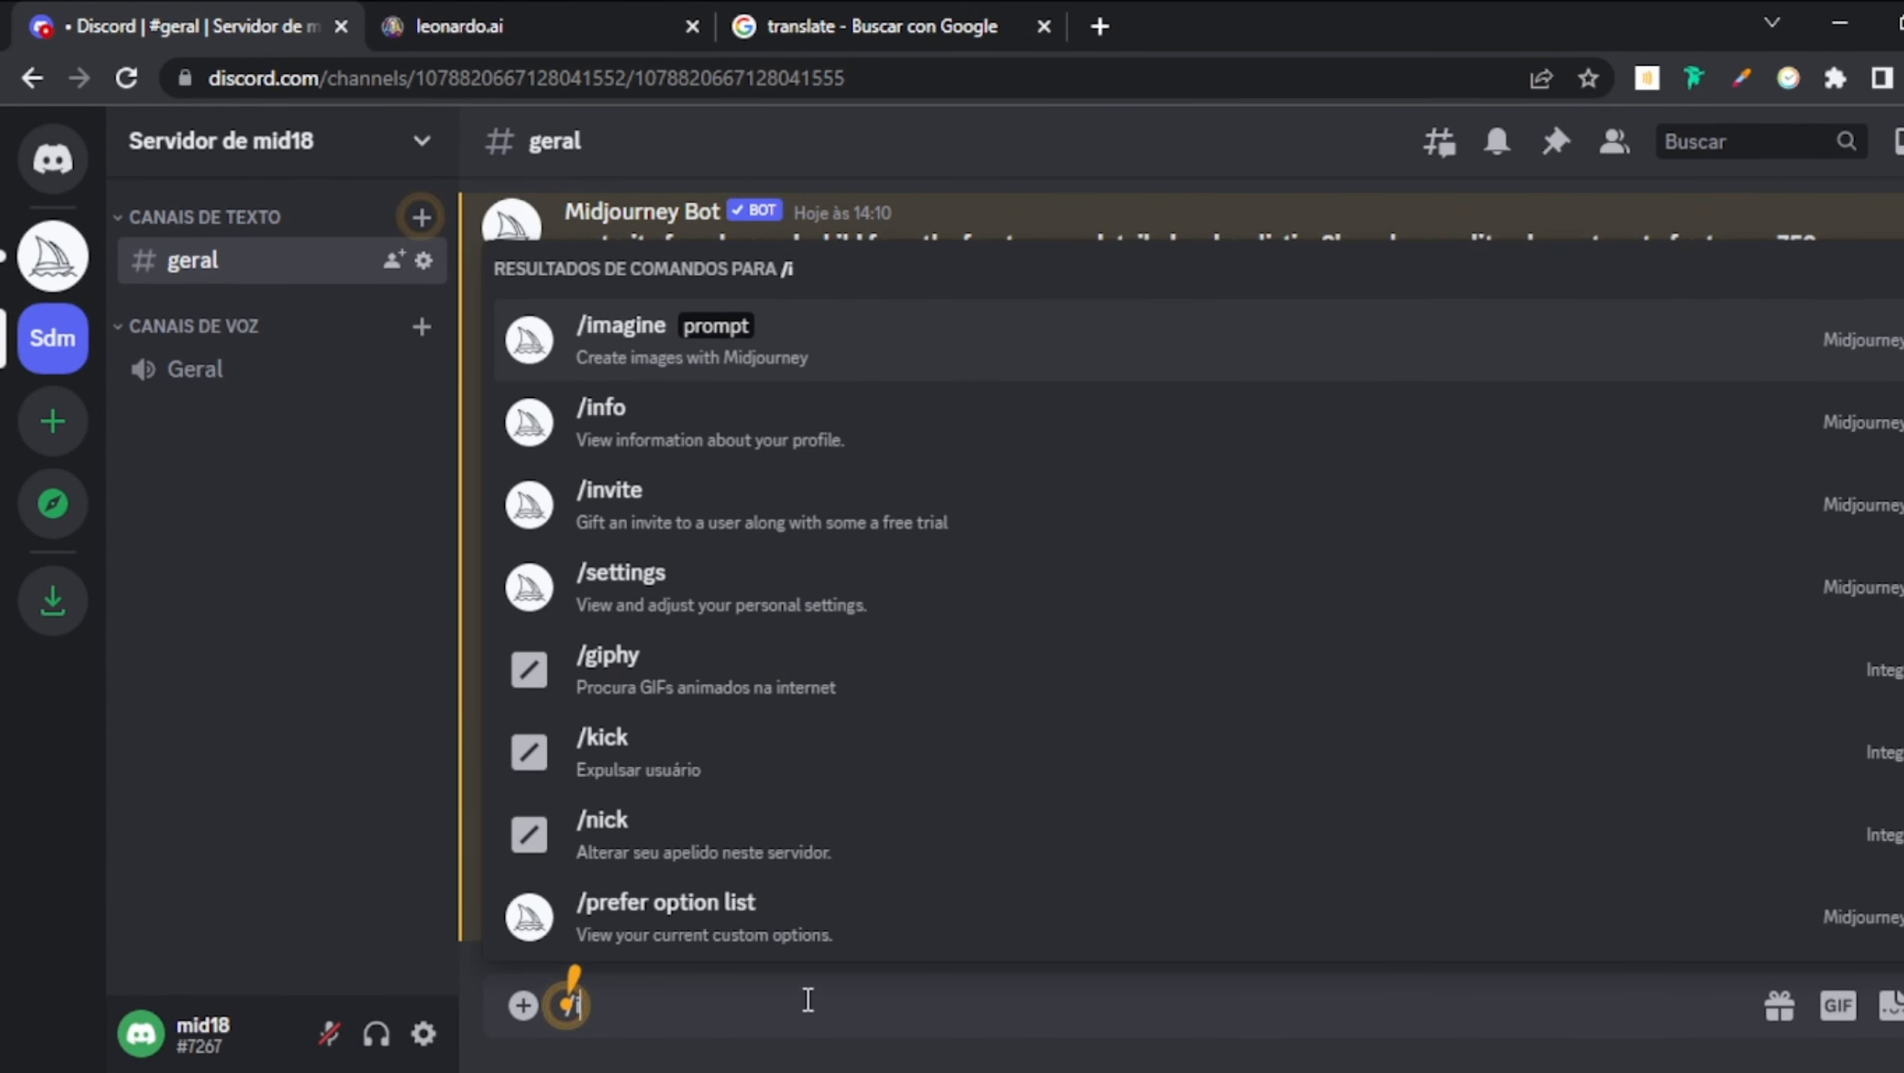
pyautogui.press('Tab')
pyautogui.write('orange hue Colorful beautiful woman: Black ink flow: 8k resolution photorealistic masterpiece: by Aaron Horkey and Jeremy Mann: intricately detailed fluid gouache painting: by Jean Baptiste Mongue: calligraphy: acrylic: watercolor art, professional photography, natural lighting, volumetric lighting maximalist photoillustration: by marton bobzert: 8k resolution concept art intricately detailed, complex, elegant, expansive, fantastical')
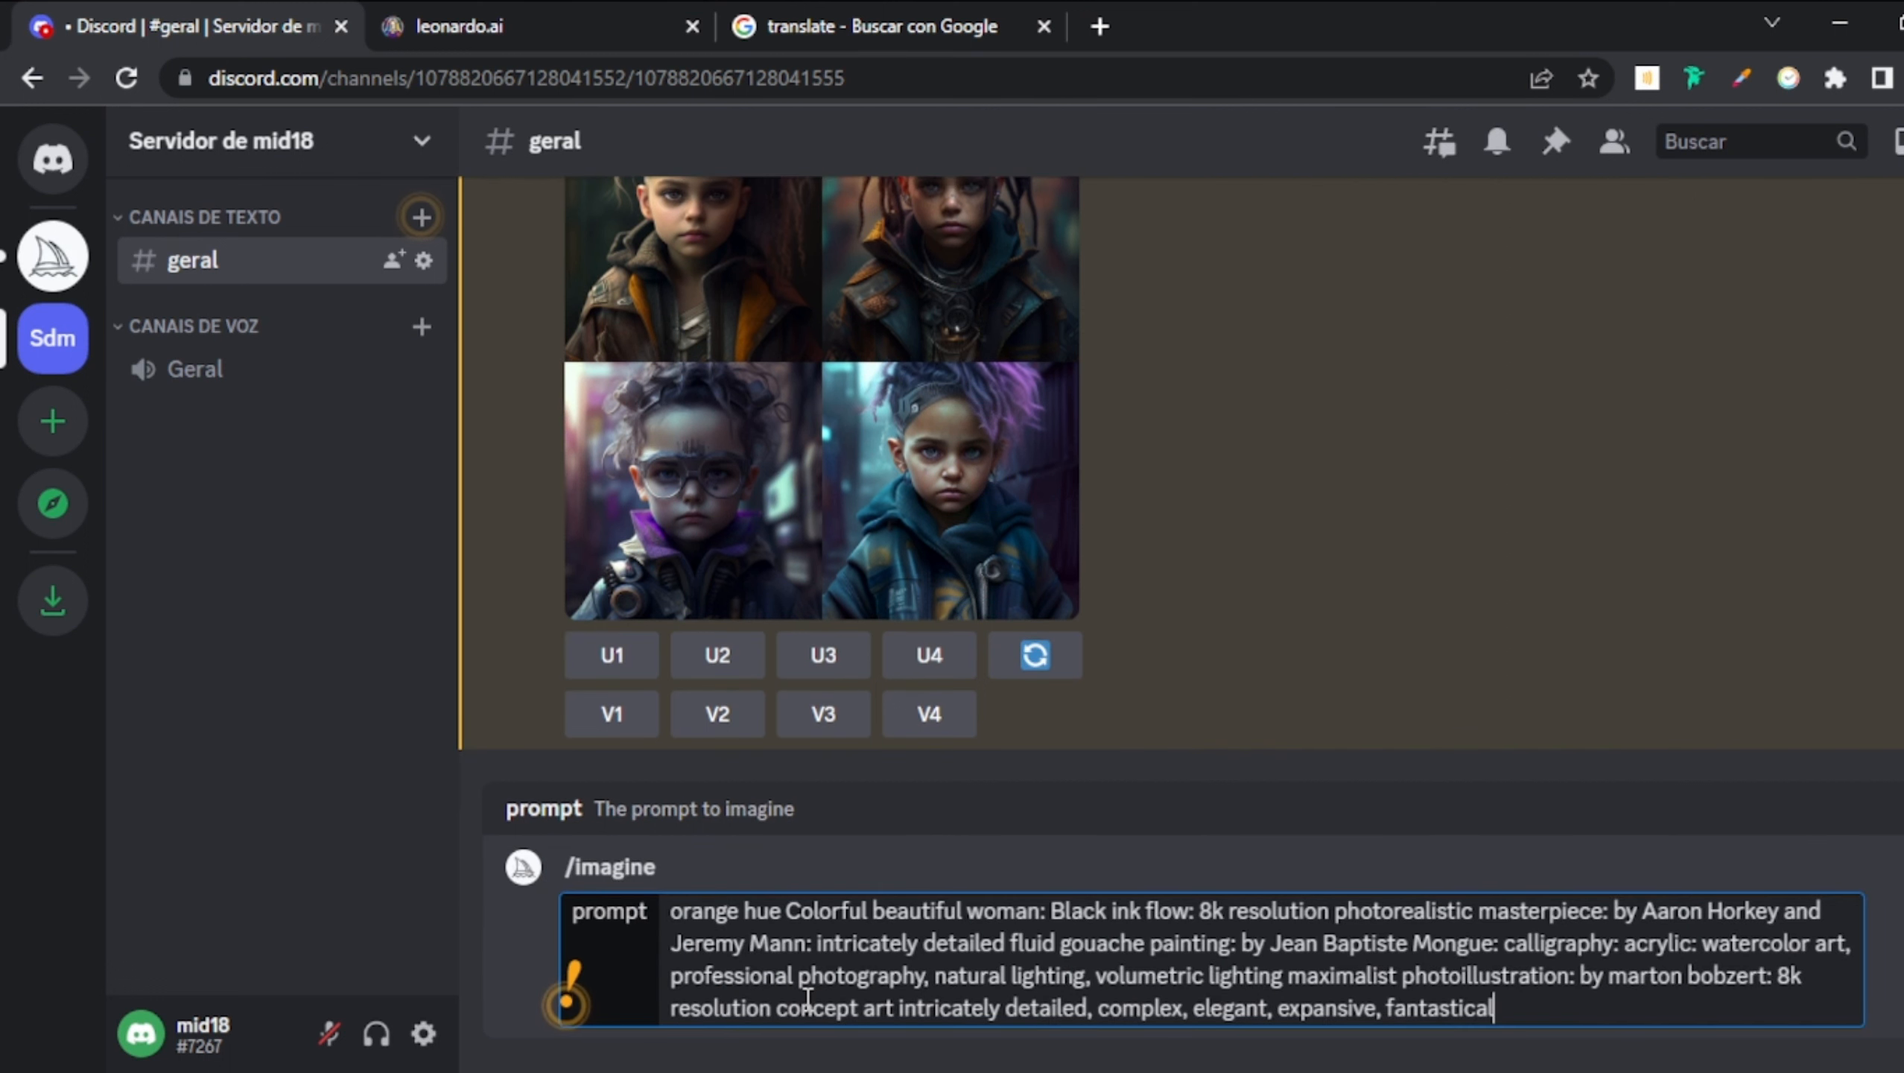
pyautogui.write('+')
# - Return to Leonardo.Ai and copy the full negative prompt of the orange hue woman image, from "two heads" to "two faces"
pyautogui.click(532, 6)
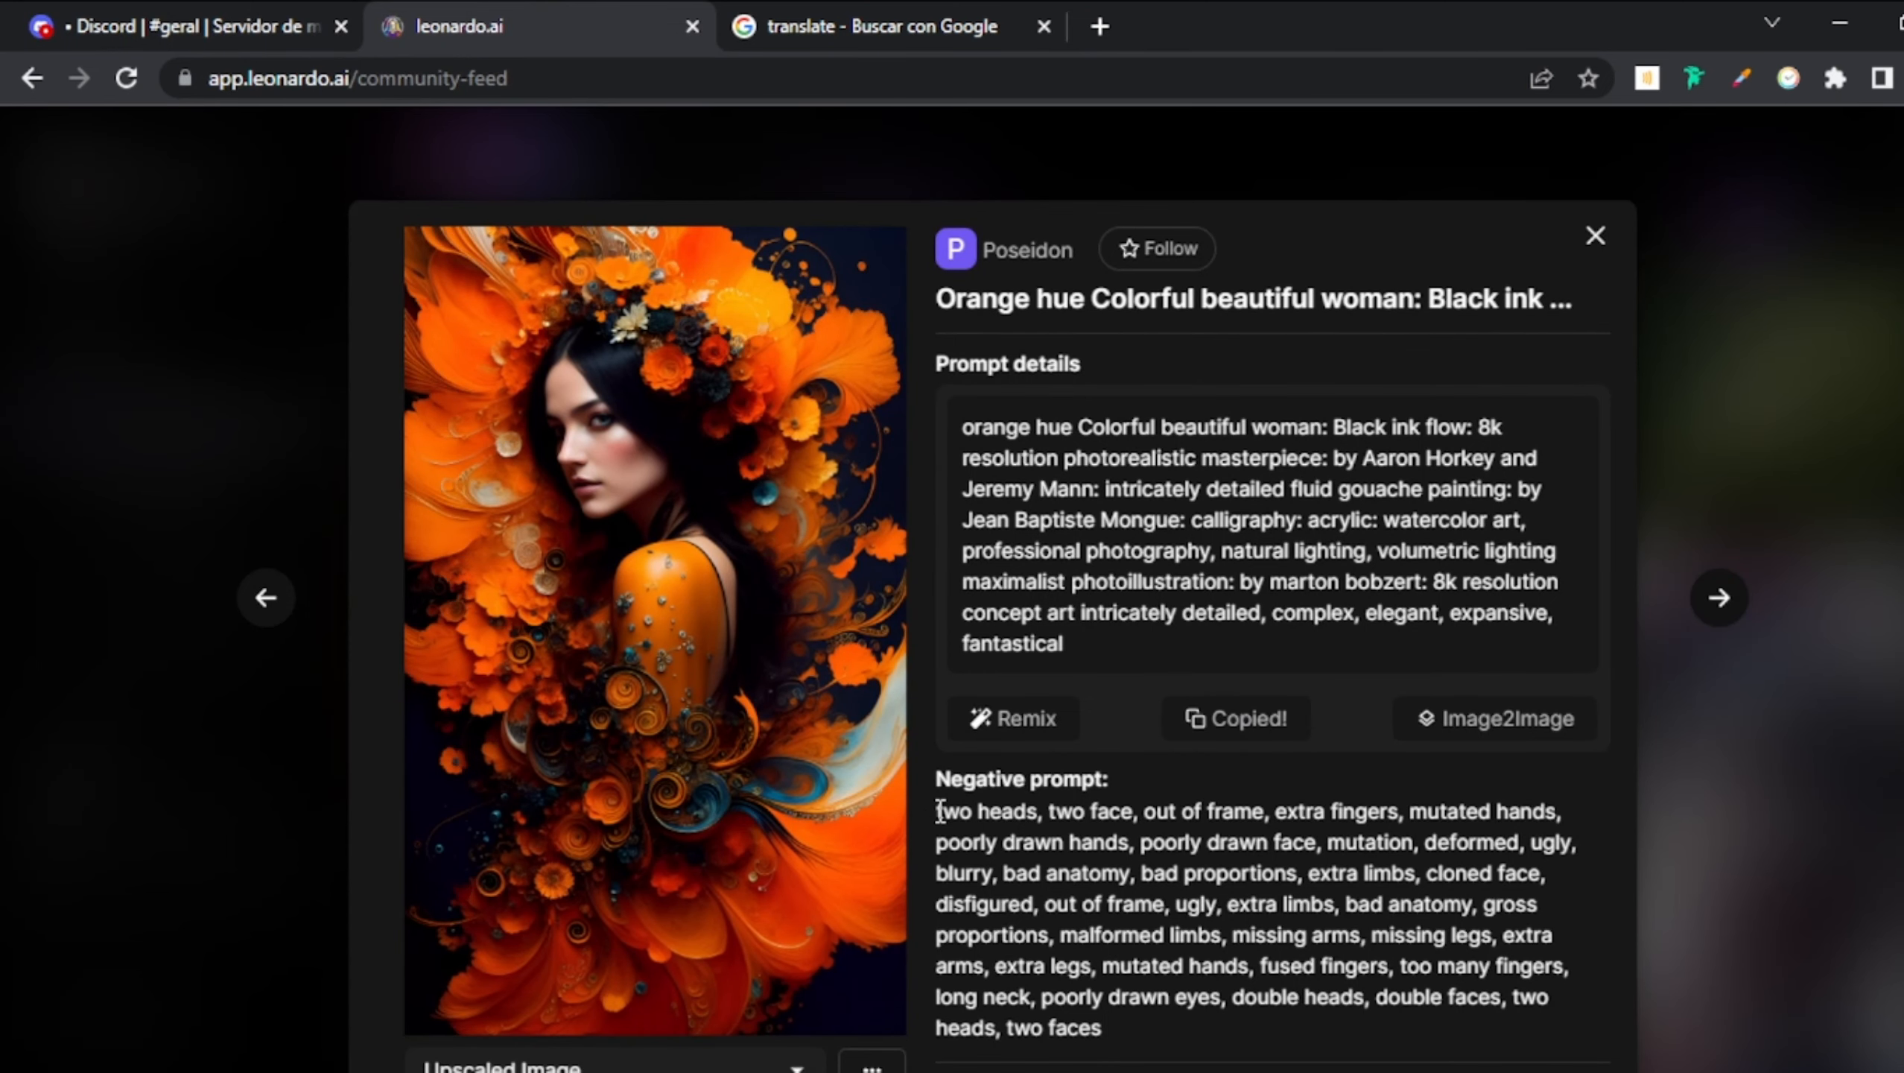
pyautogui.moveTo(939, 810); pyautogui.dragTo(1202, 920)
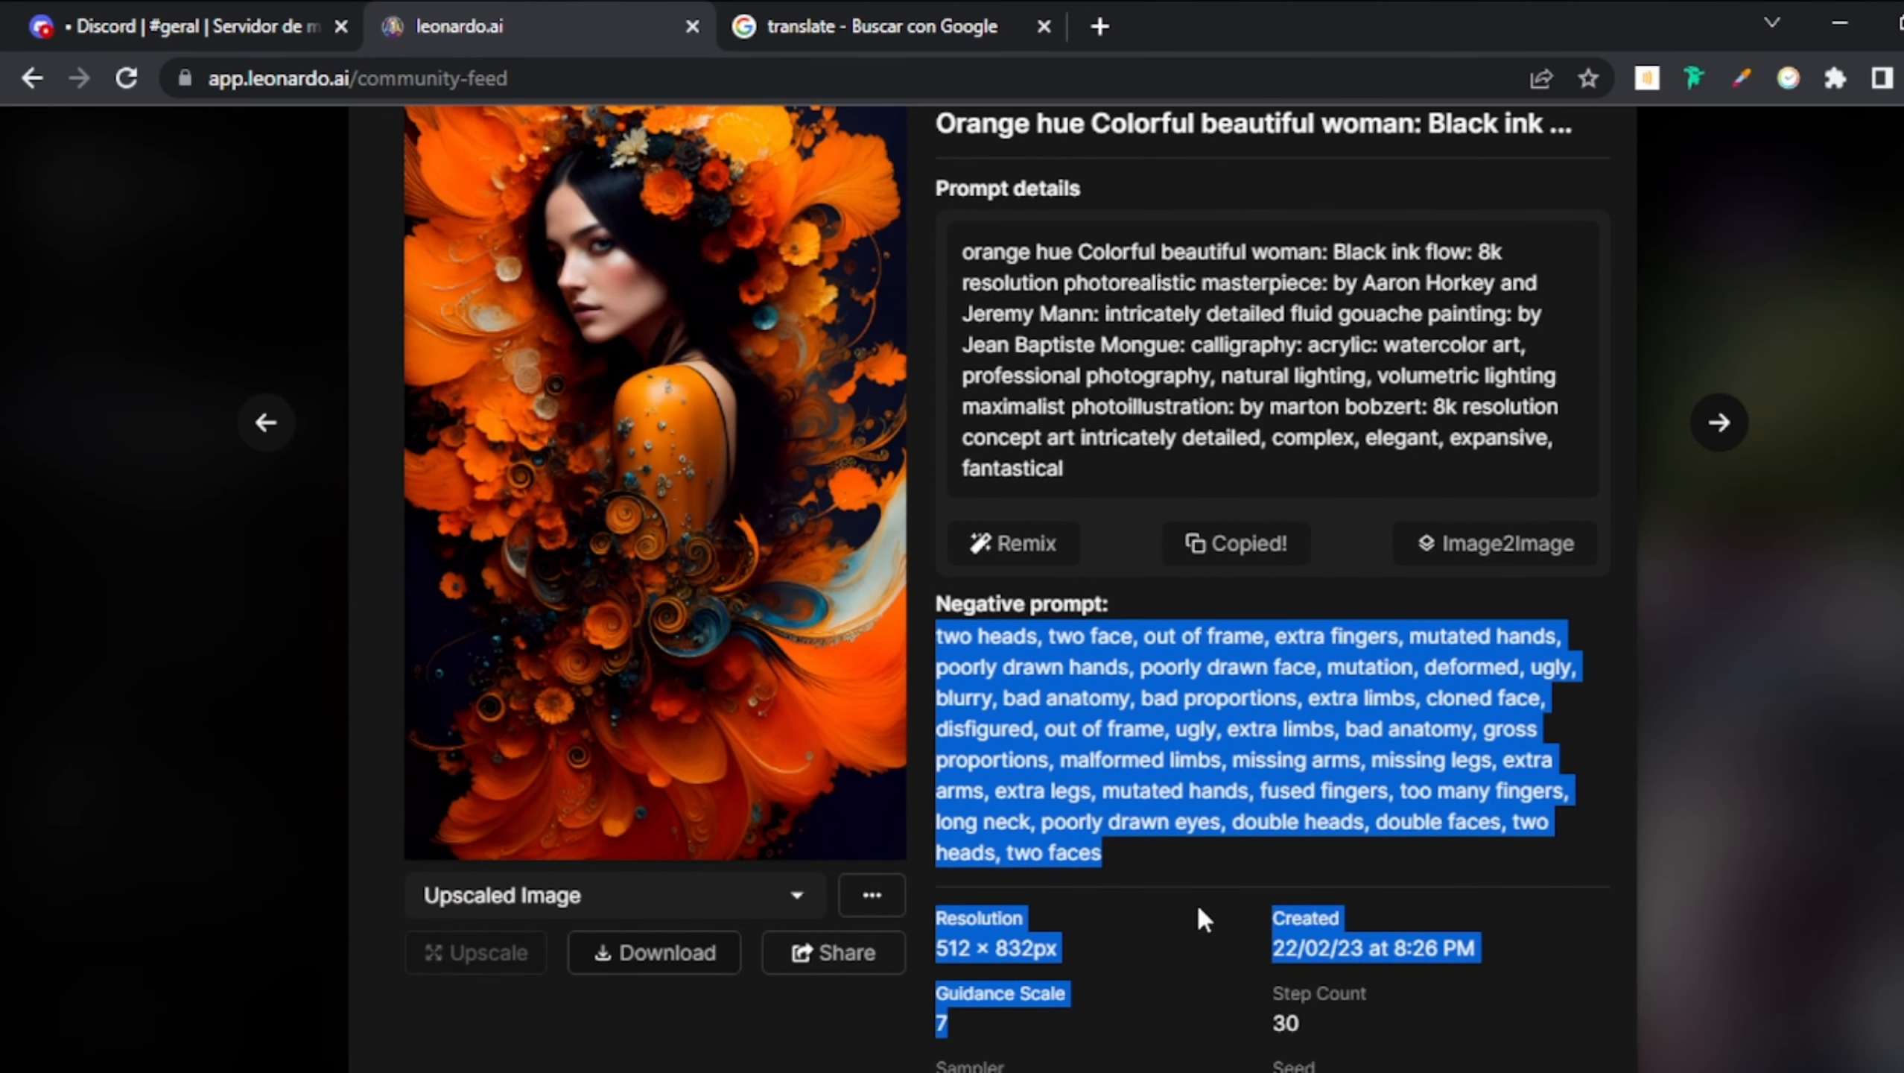
pyautogui.click(1170, 853)
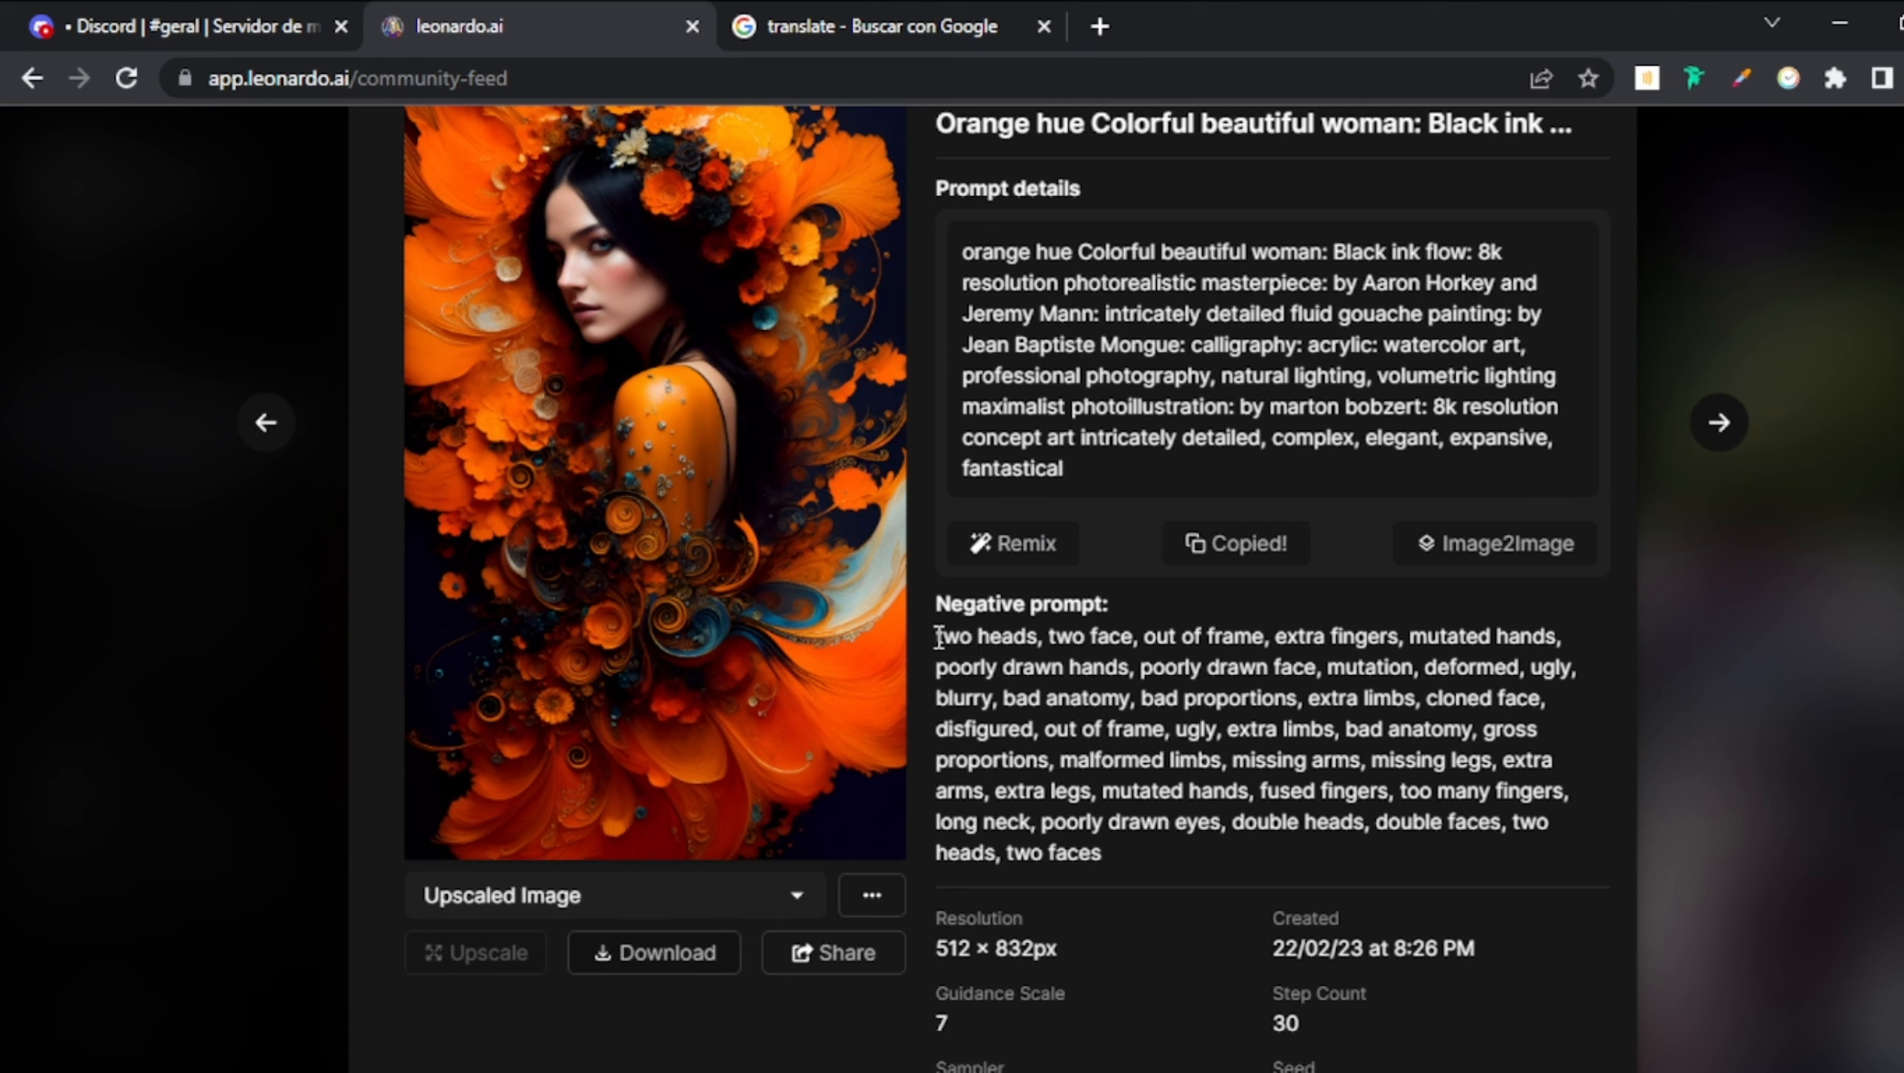
pyautogui.moveTo(936, 636); pyautogui.dragTo(997, 699)
pyautogui.moveTo(1117, 816); pyautogui.dragTo(1157, 843)
pyautogui.hotkey('ctrl', 'c')
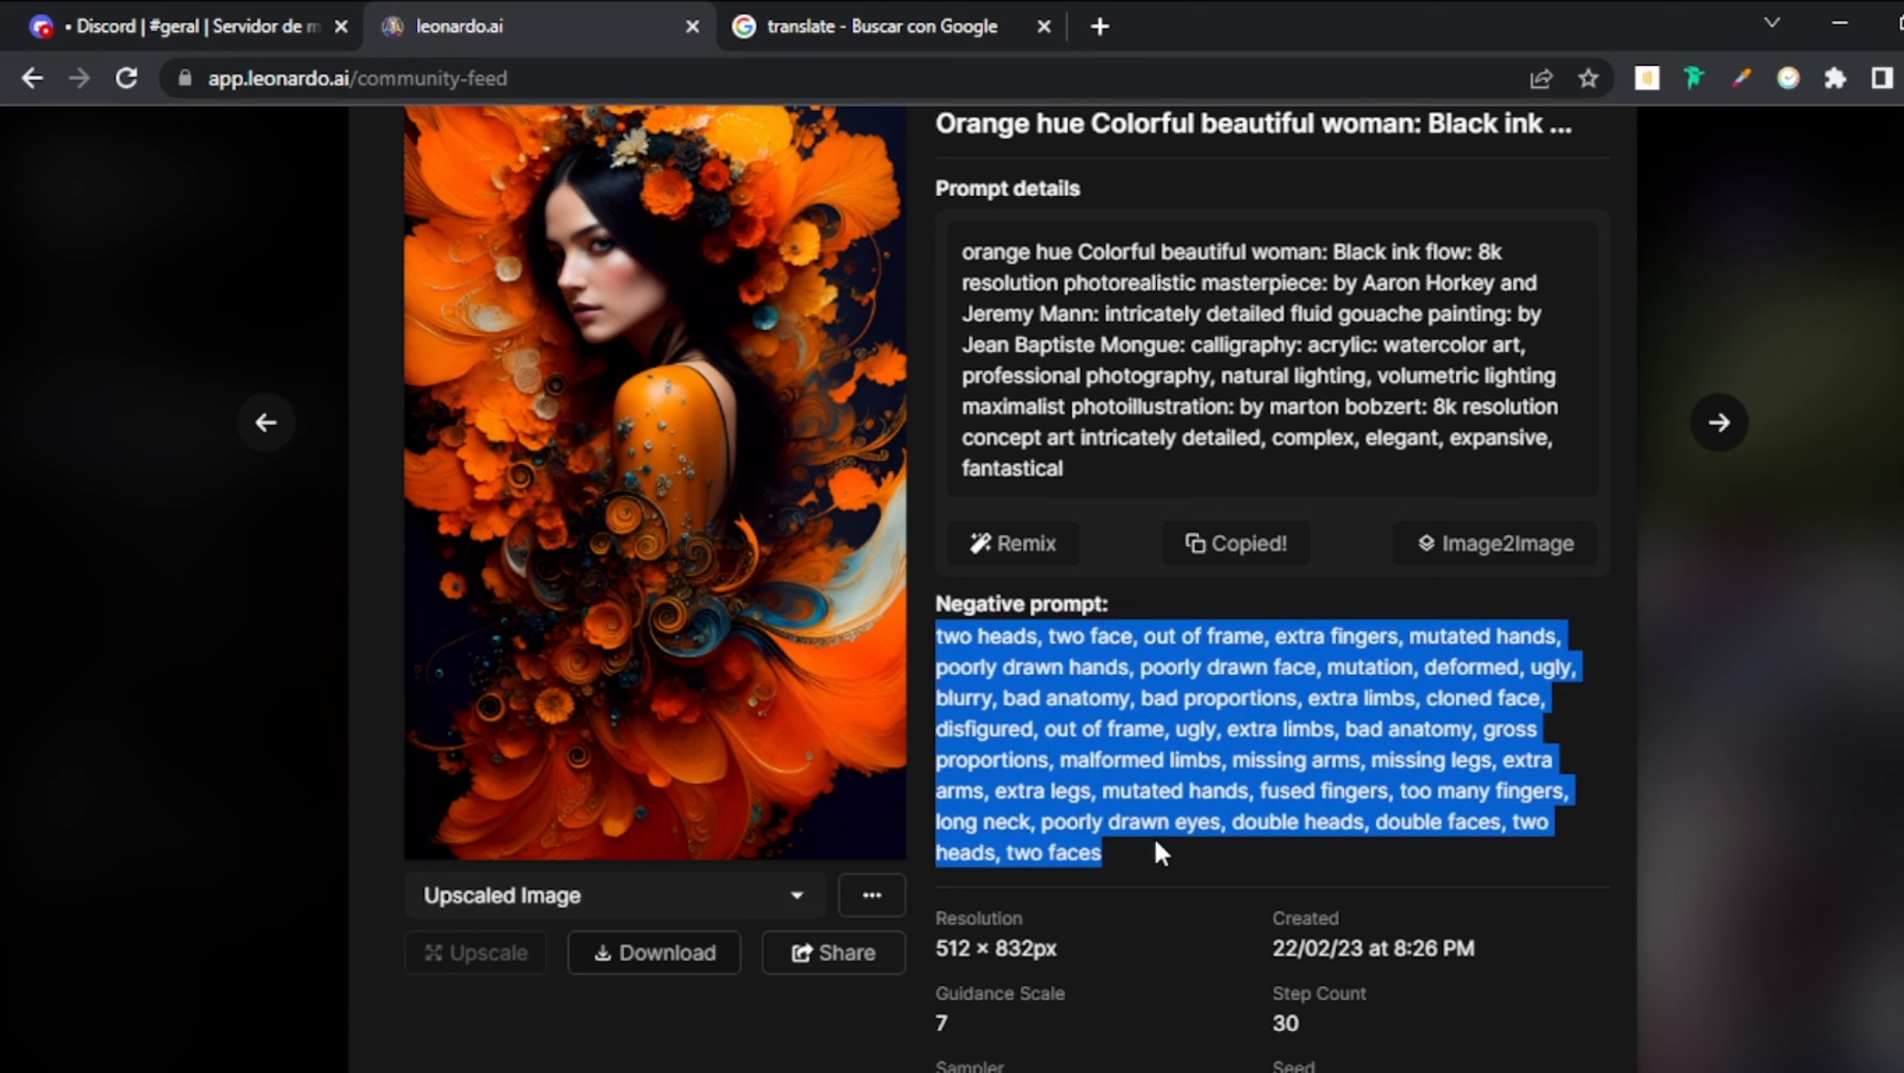
# - Switch to Discord, append the copied negative prompt after "fantastical+" in the Midjourney /imagine prompt, and submit it
pyautogui.click(173, 23)
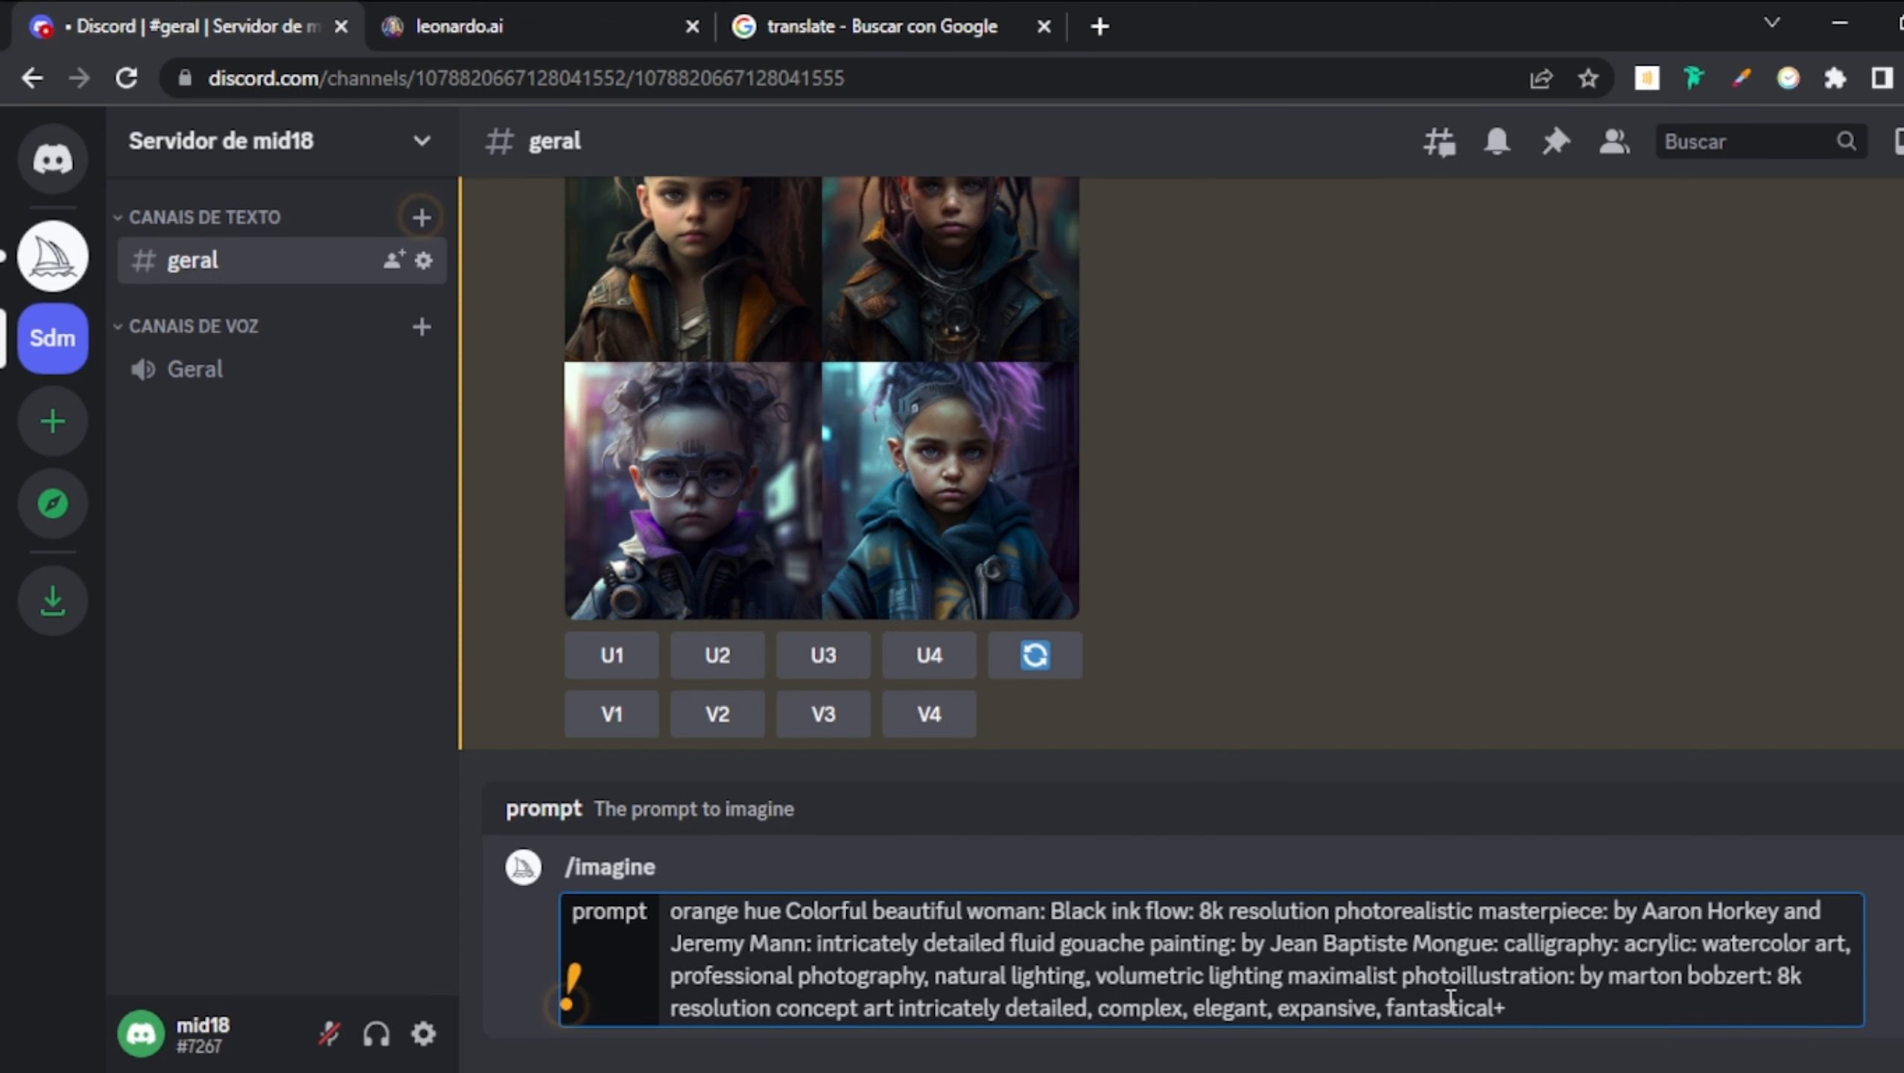
pyautogui.hotkey('ctrl', 'v')
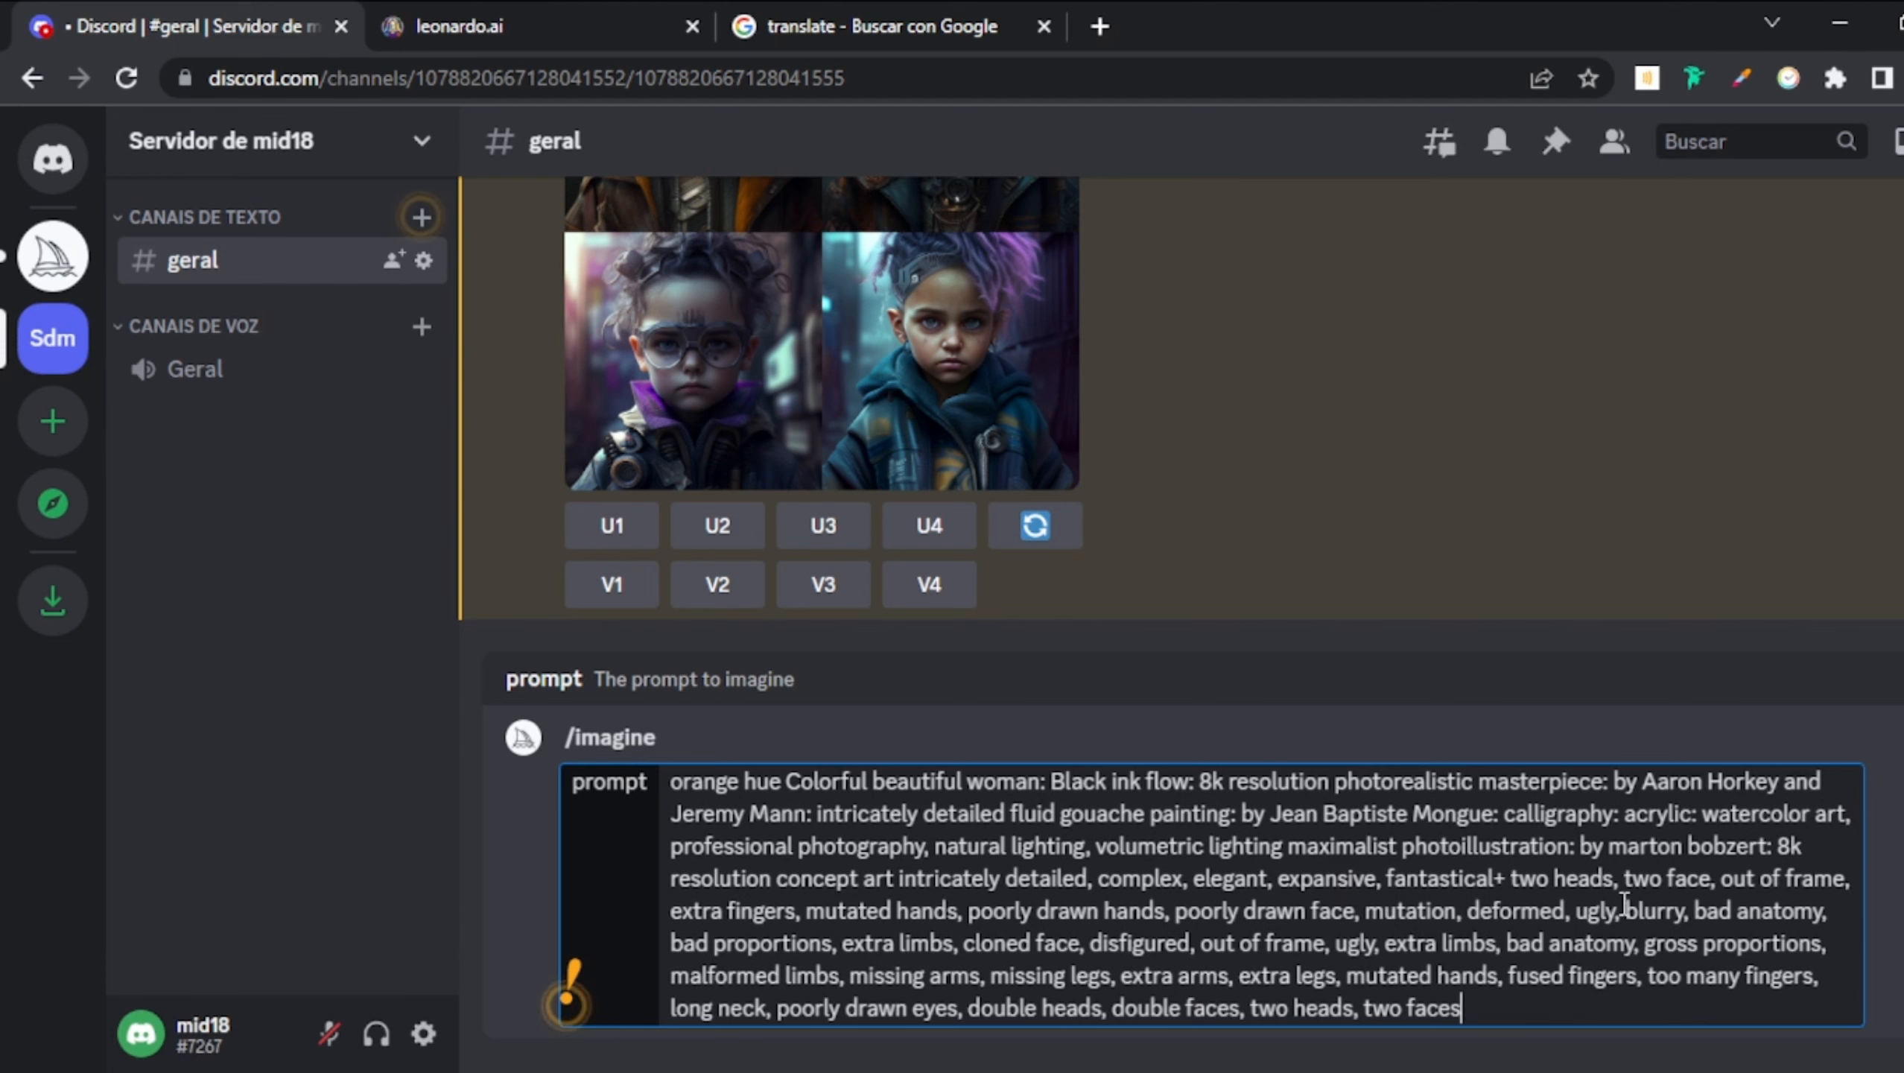
pyautogui.press('Return')
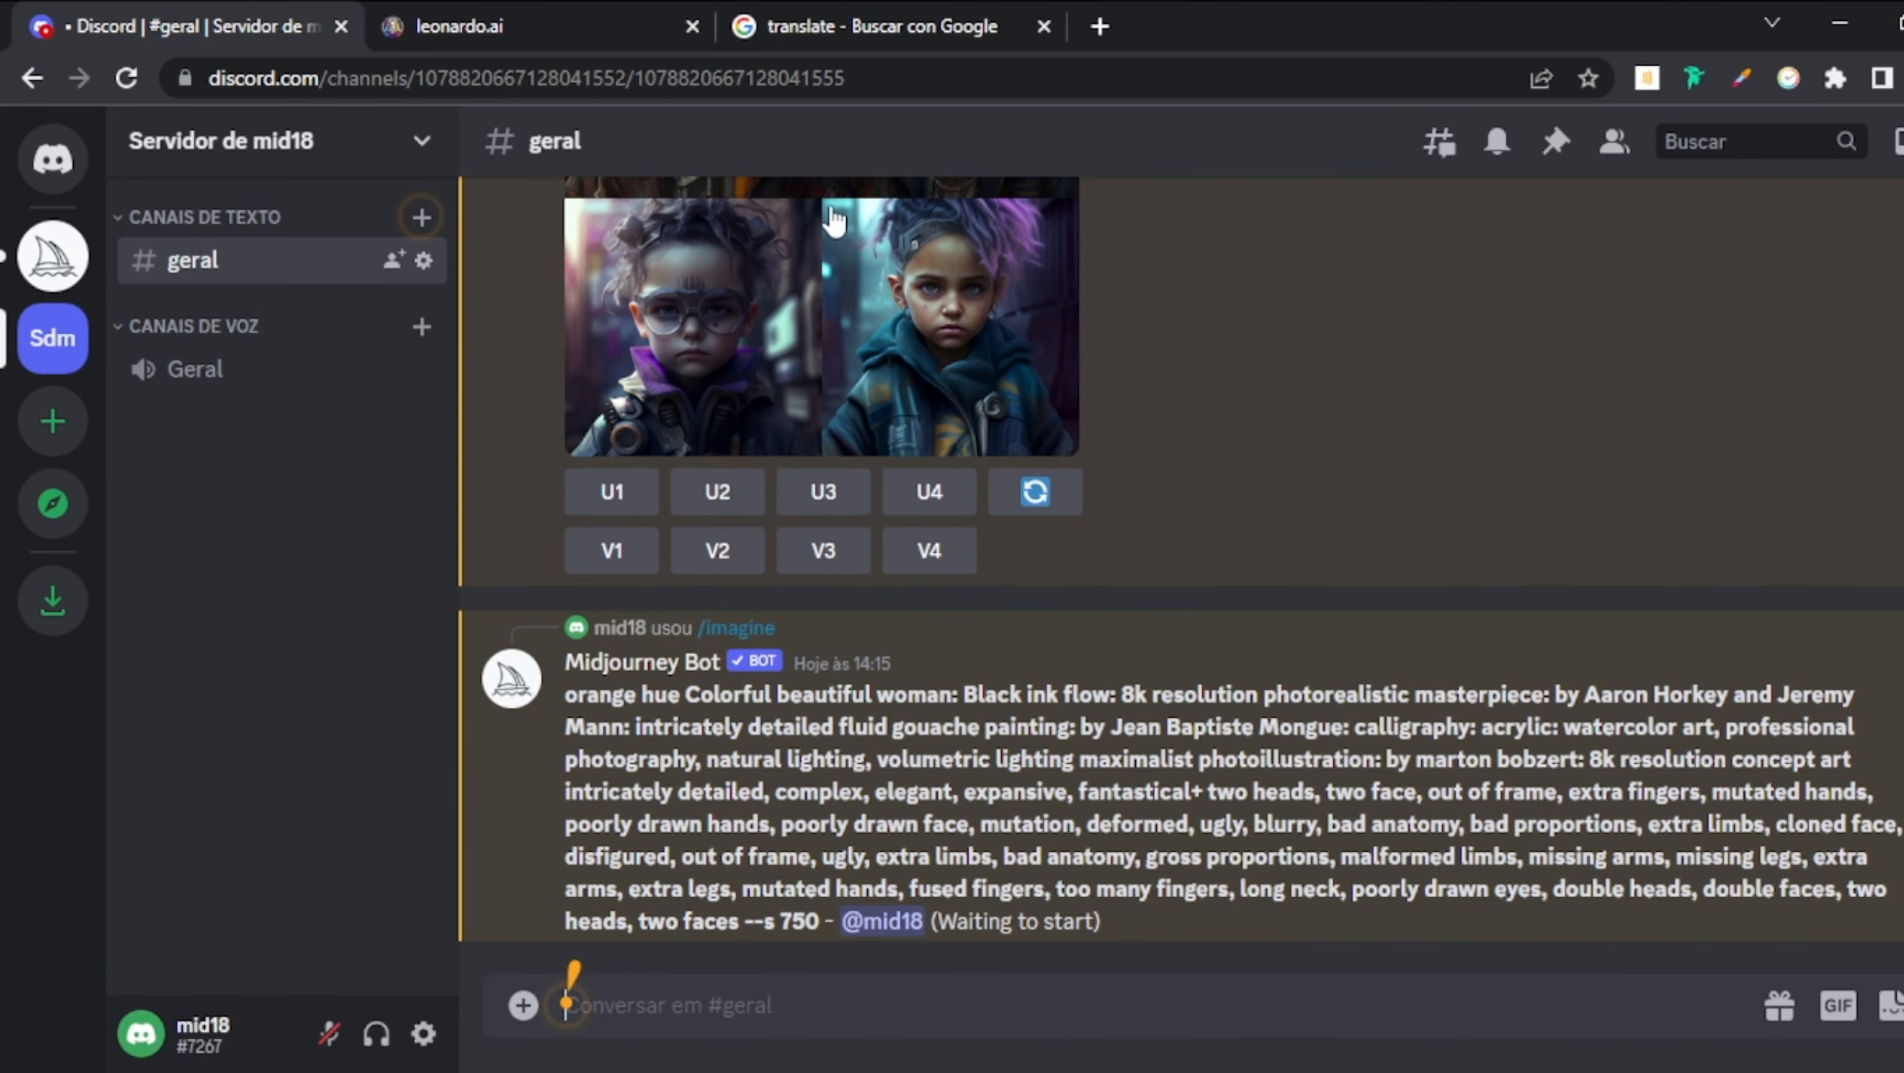
# - Back in Leonardo.Ai, copy the image's negative prompt again and load its prompt into the AI Generation Tool with Image2Image
pyautogui.click(546, 15)
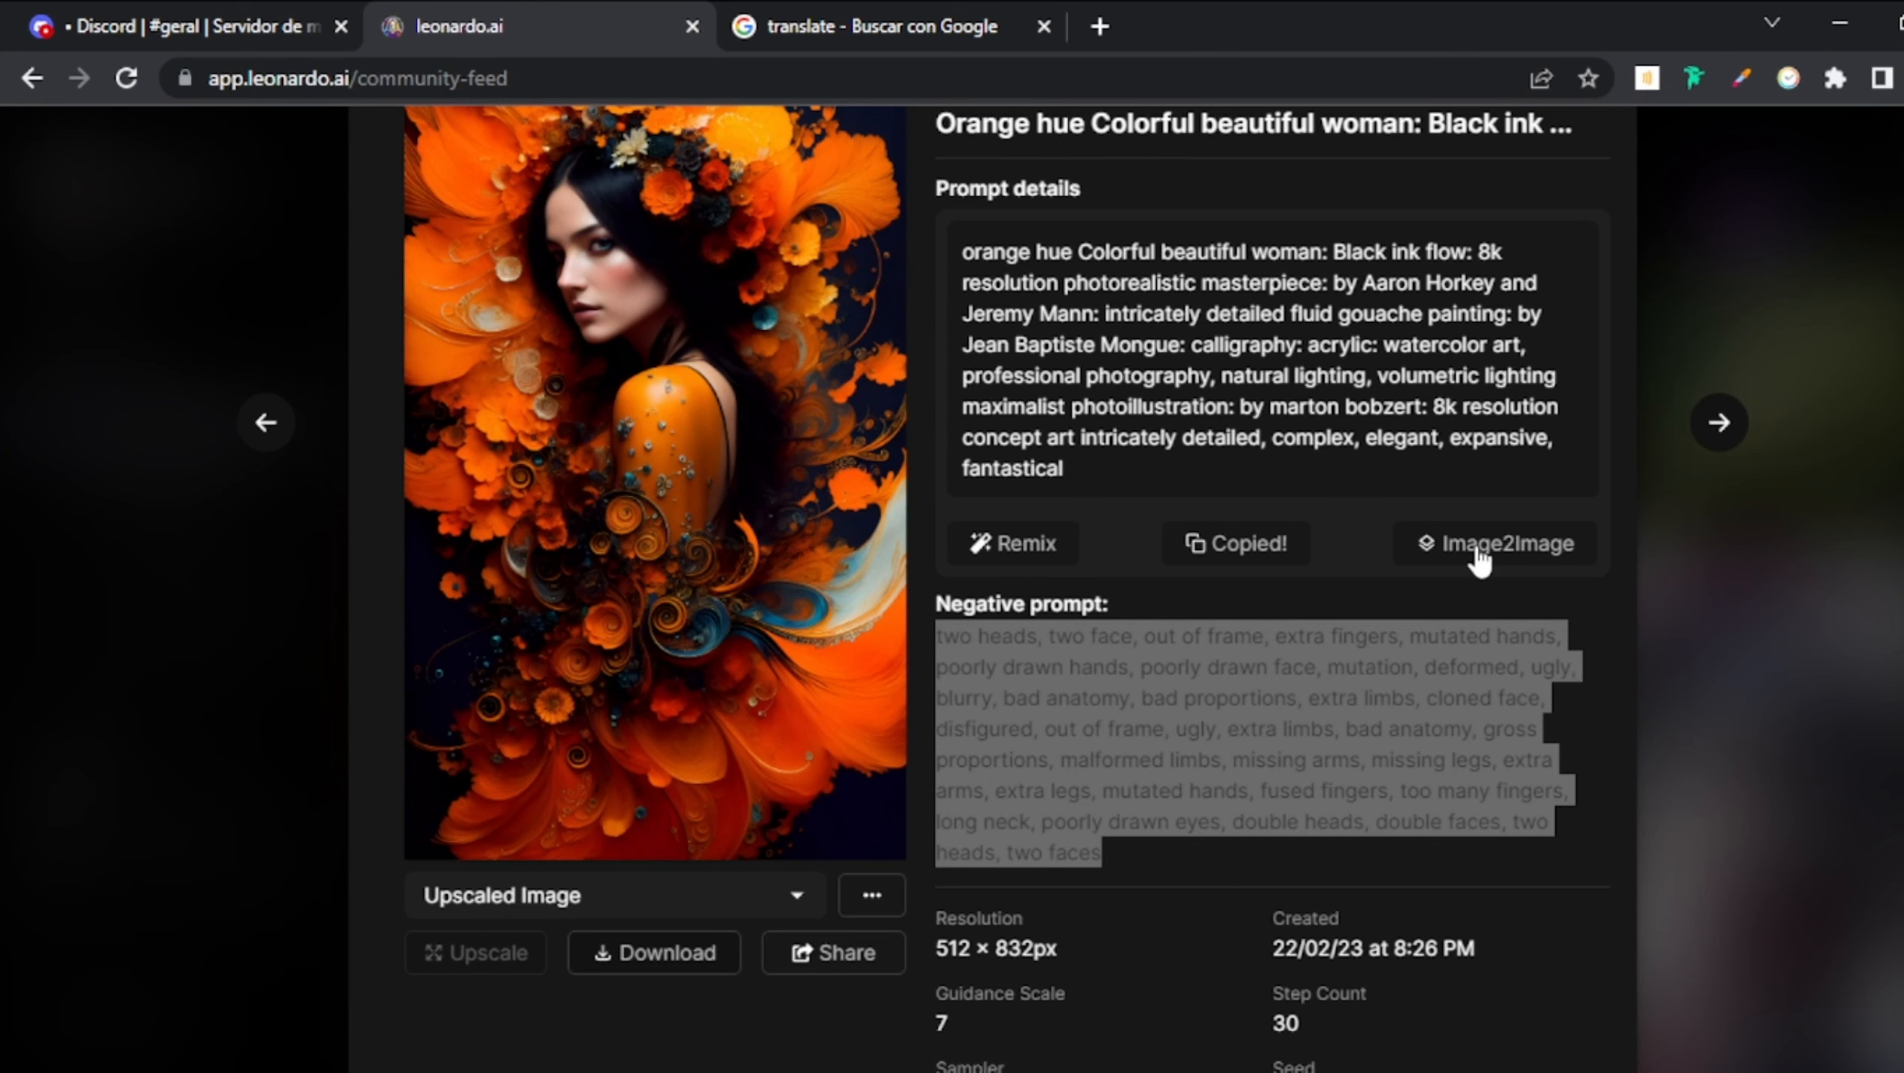
pyautogui.rightClick(1314, 732)
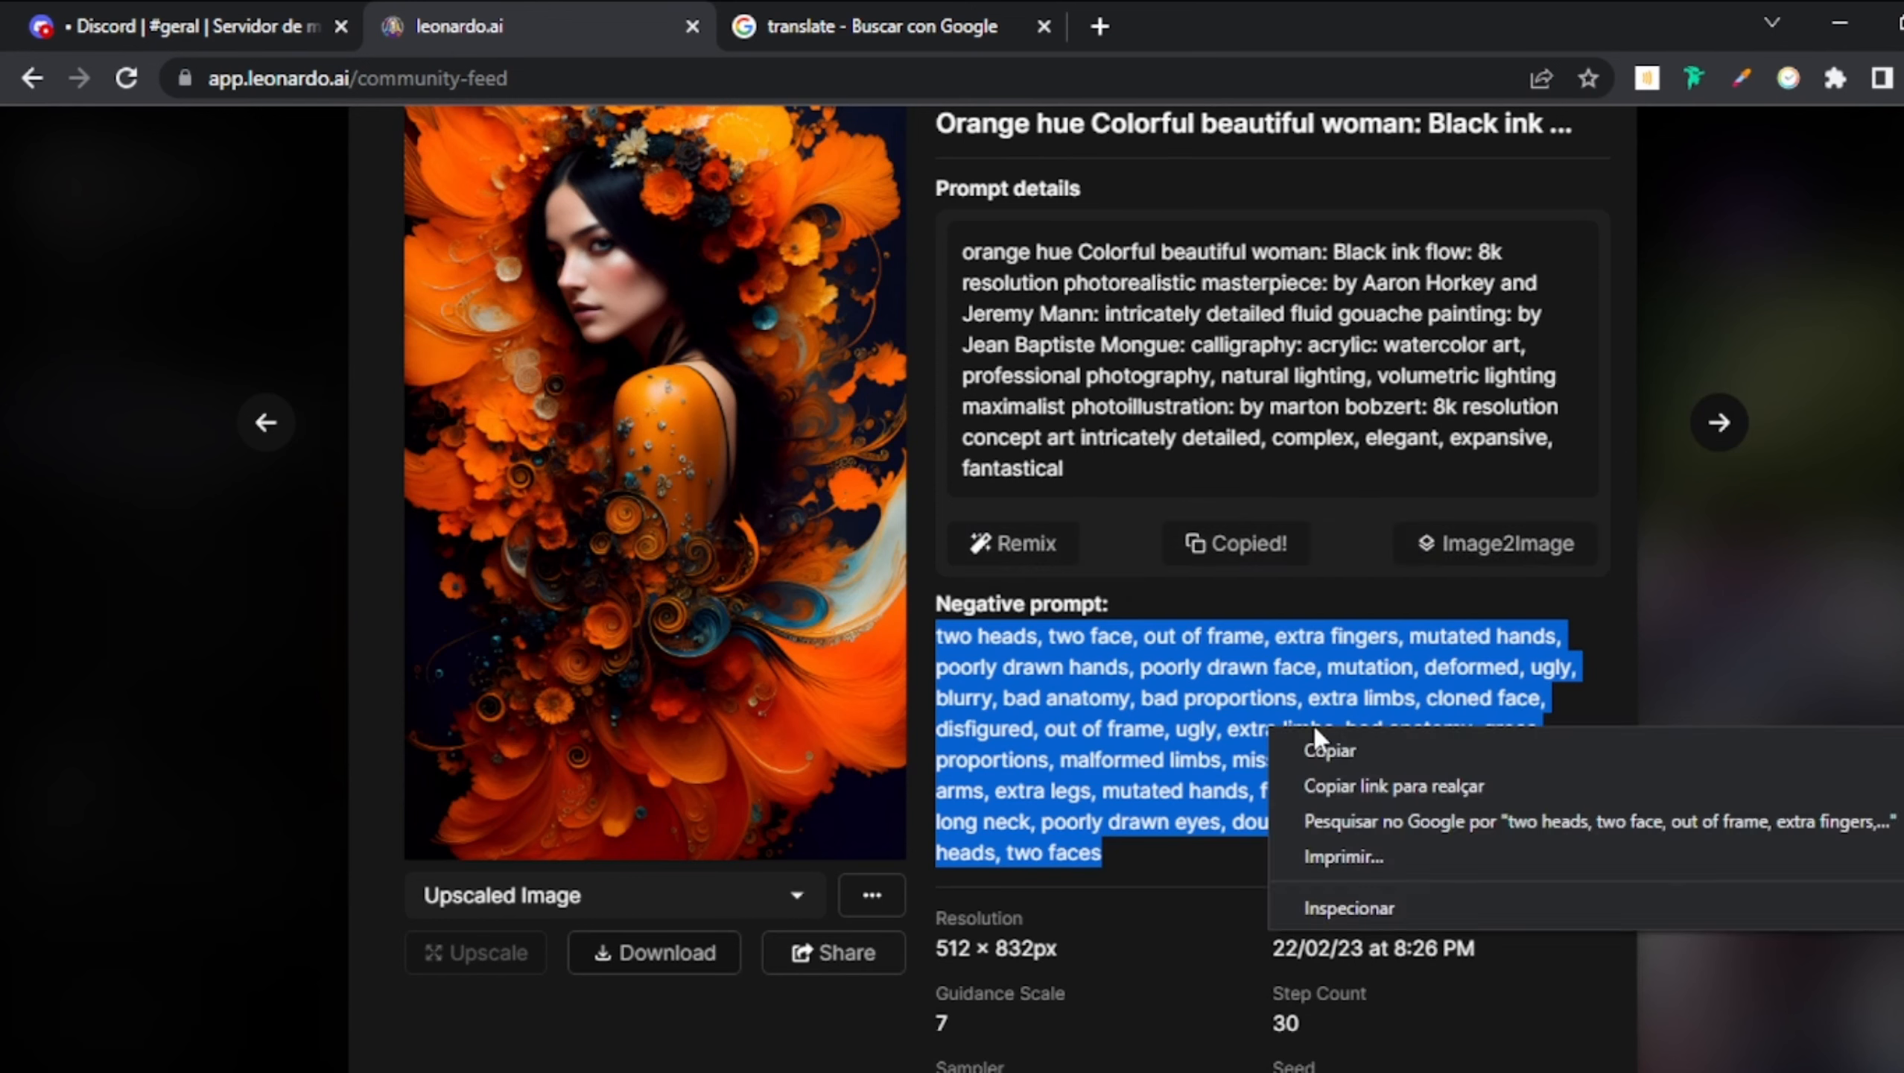
pyautogui.click(1325, 748)
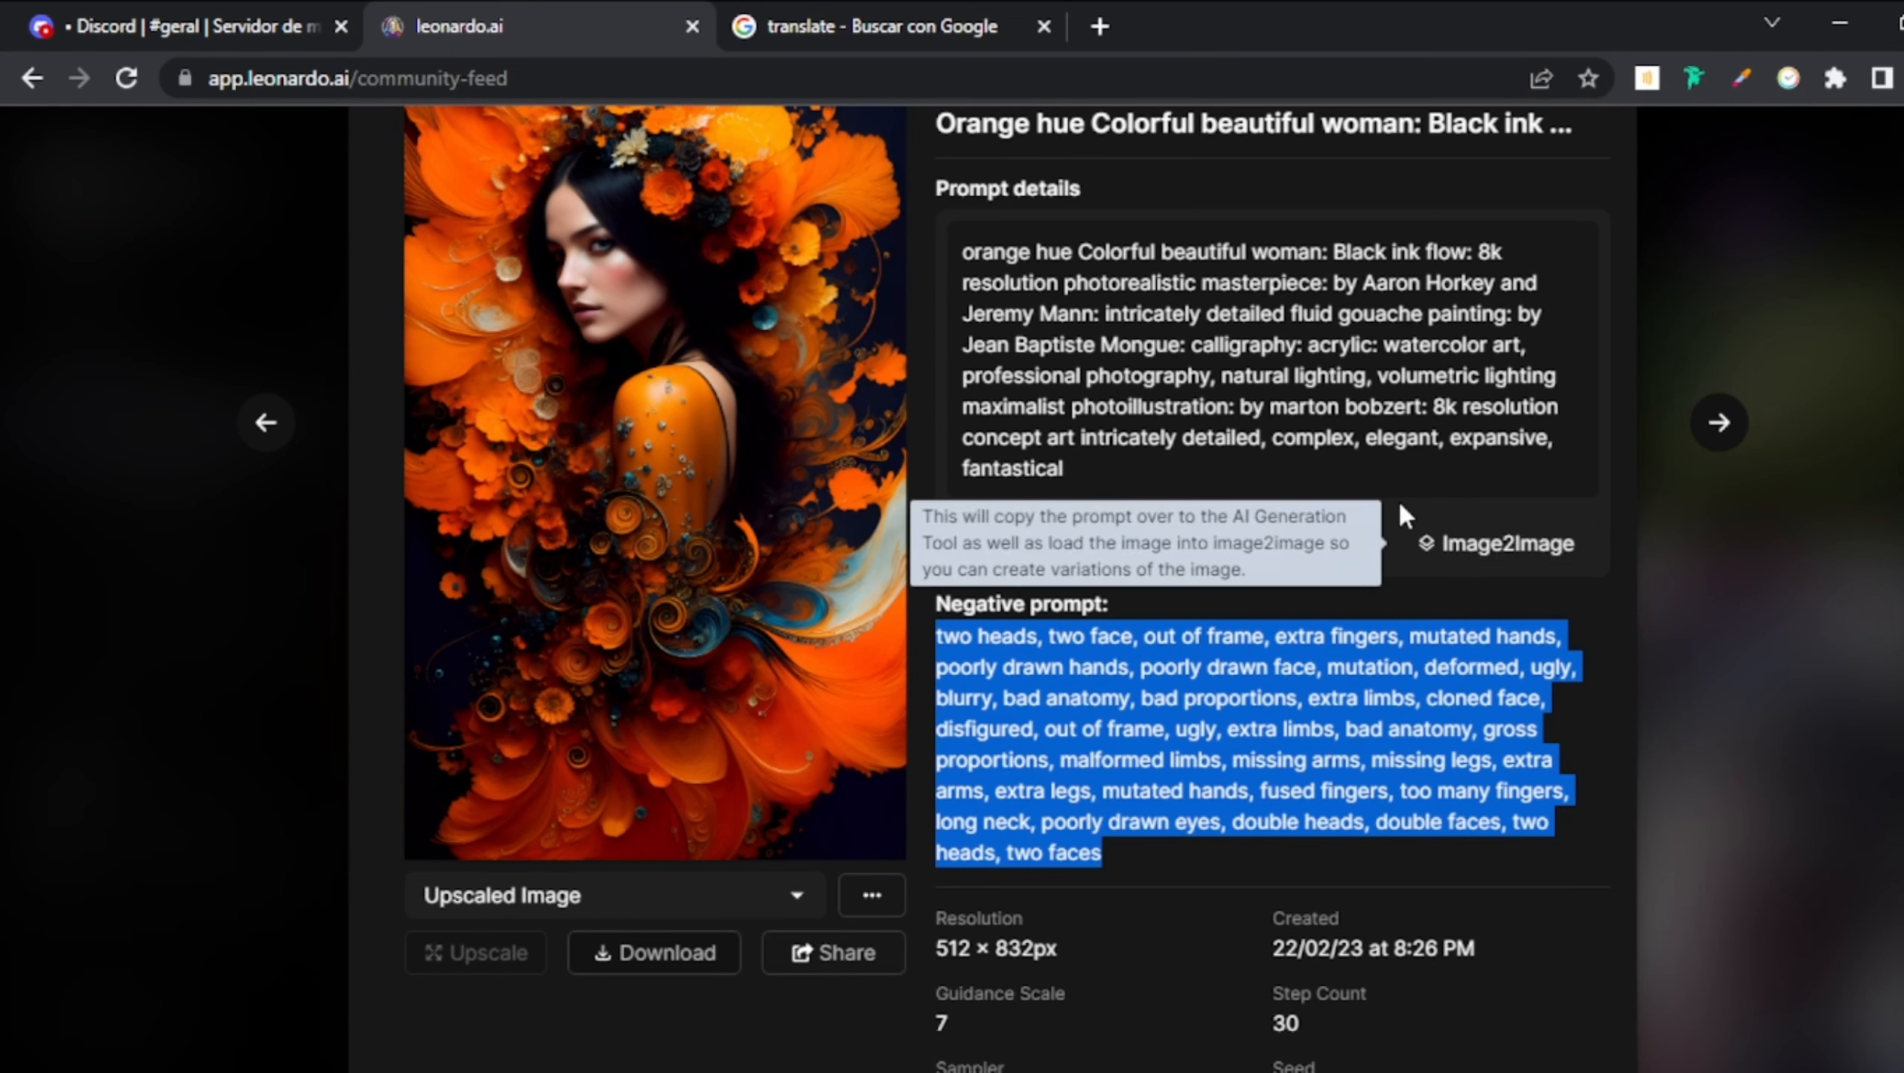
pyautogui.click(1487, 560)
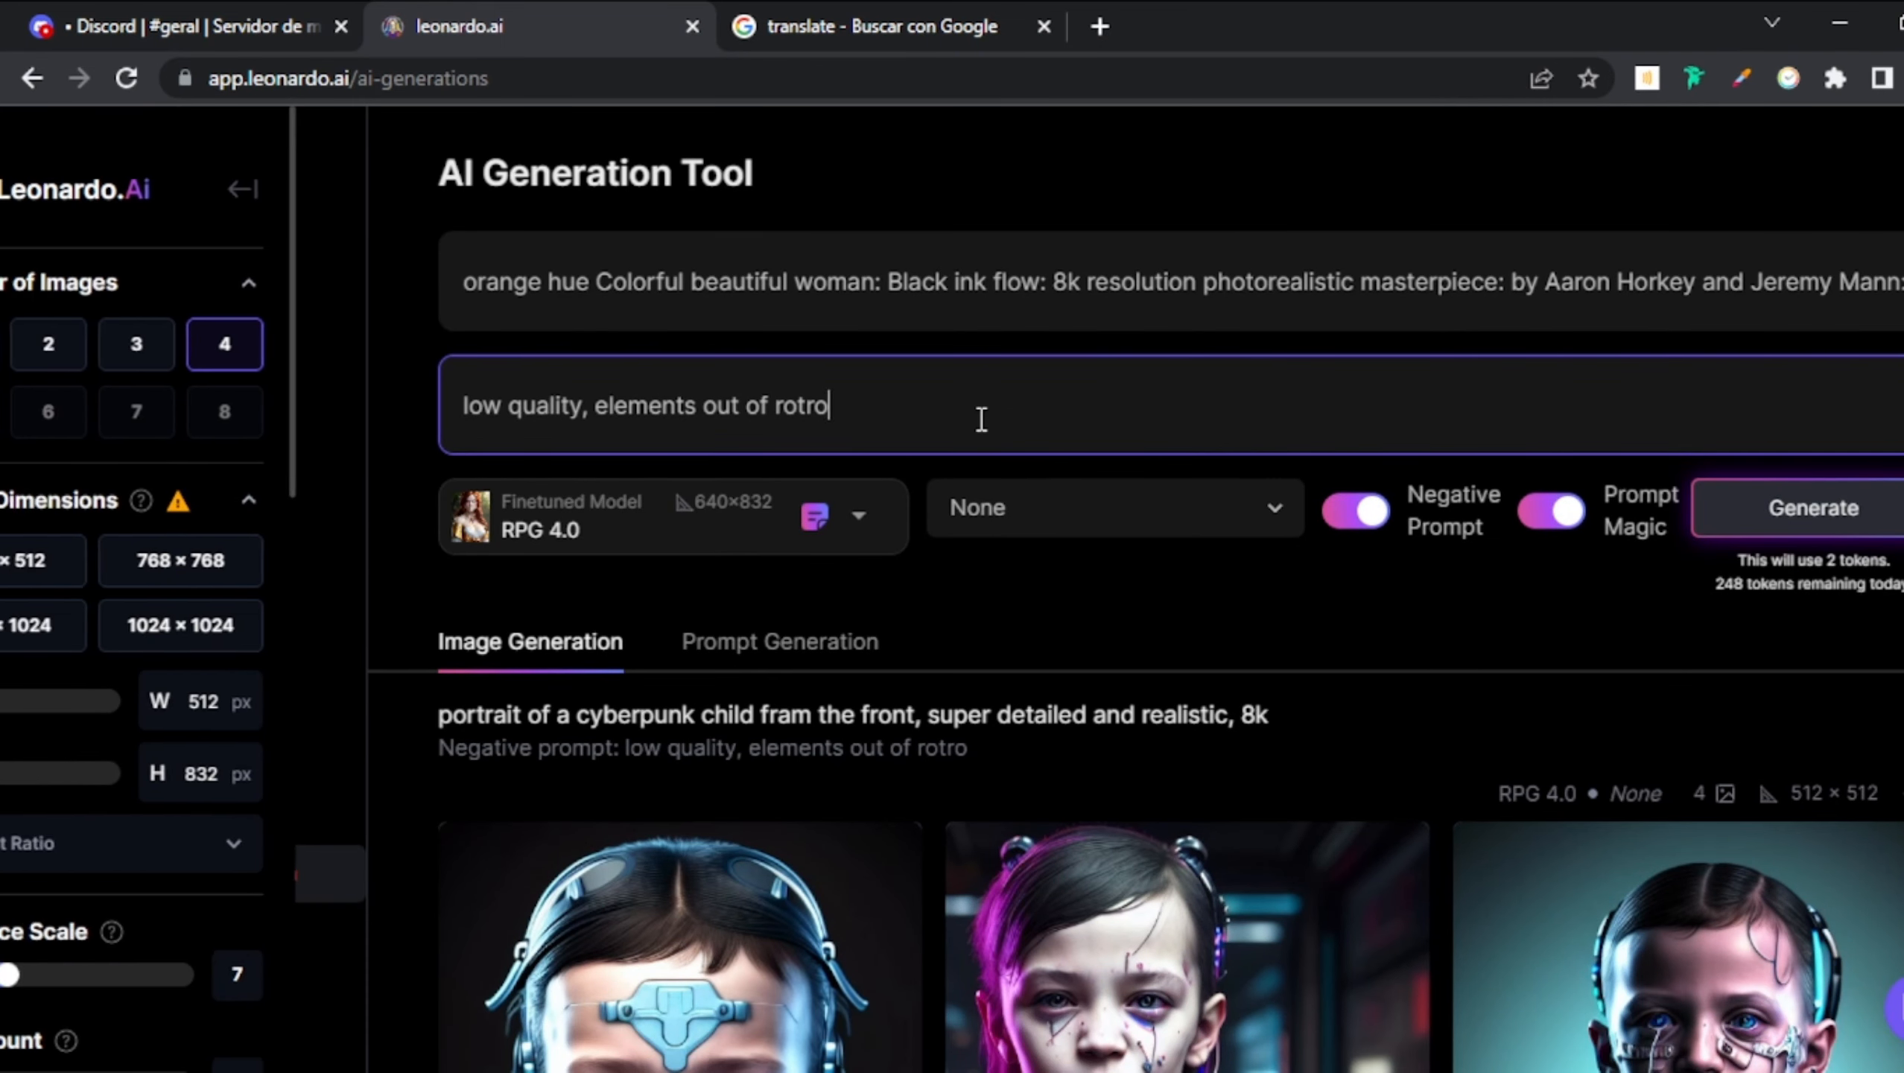
# - Replace the negative prompt with the copied text and generate four images at 512 × 512 with RPG 4.0
pyautogui.tripleClick(981, 419)
pyautogui.hotkey('ctrl', 'v')
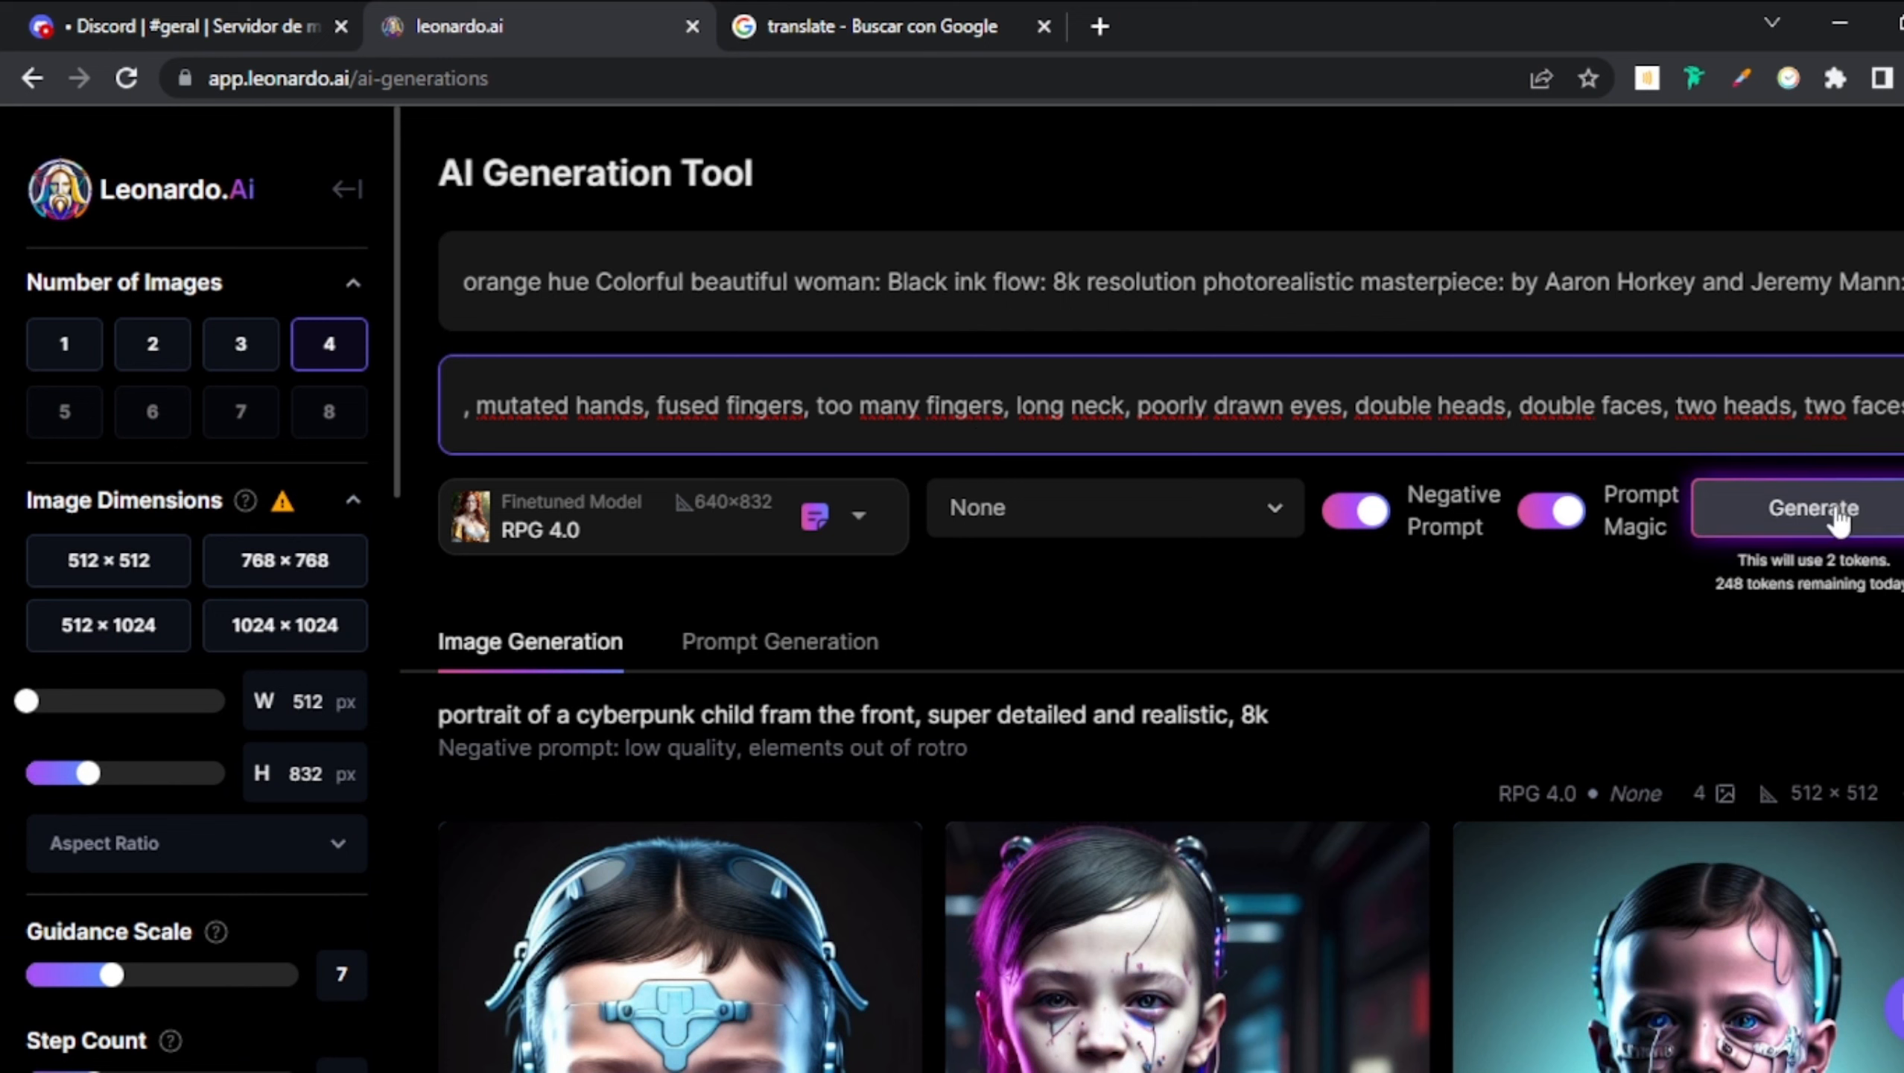
pyautogui.click(41, 580)
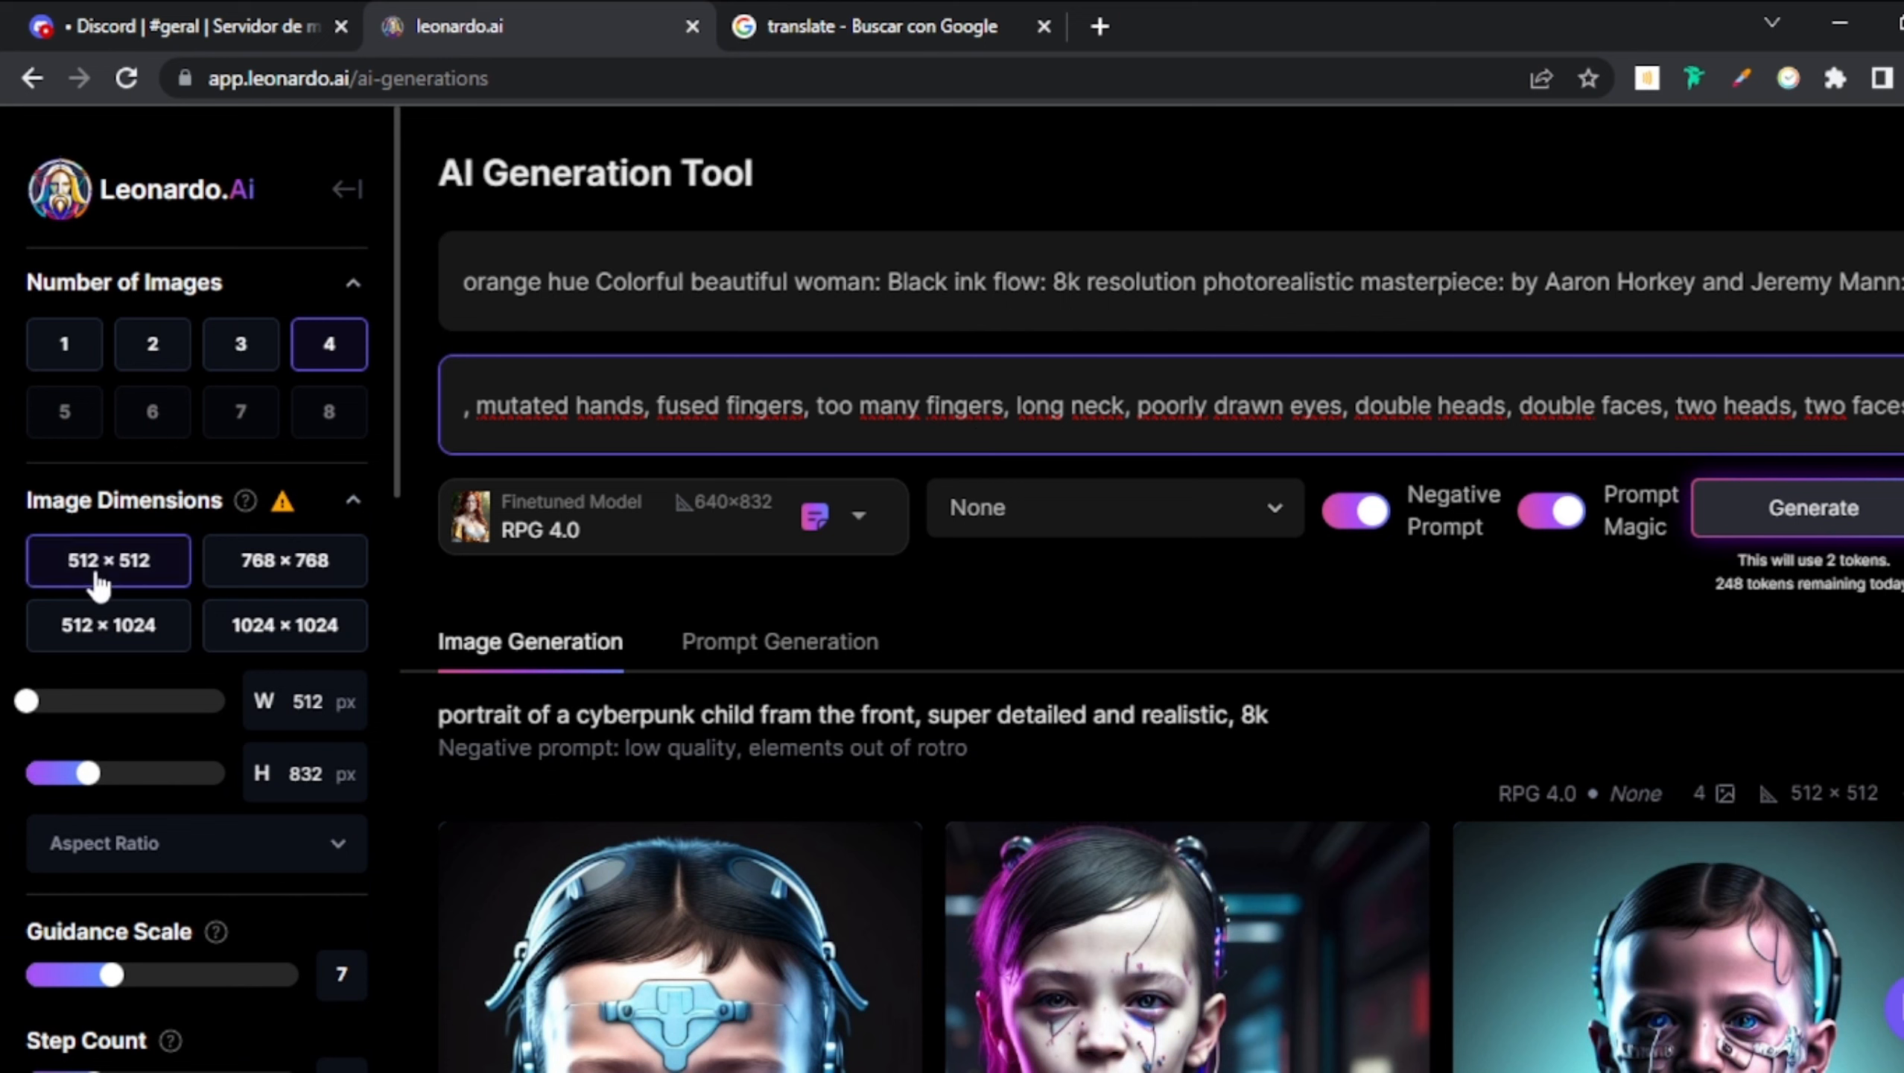
pyautogui.click(1792, 511)
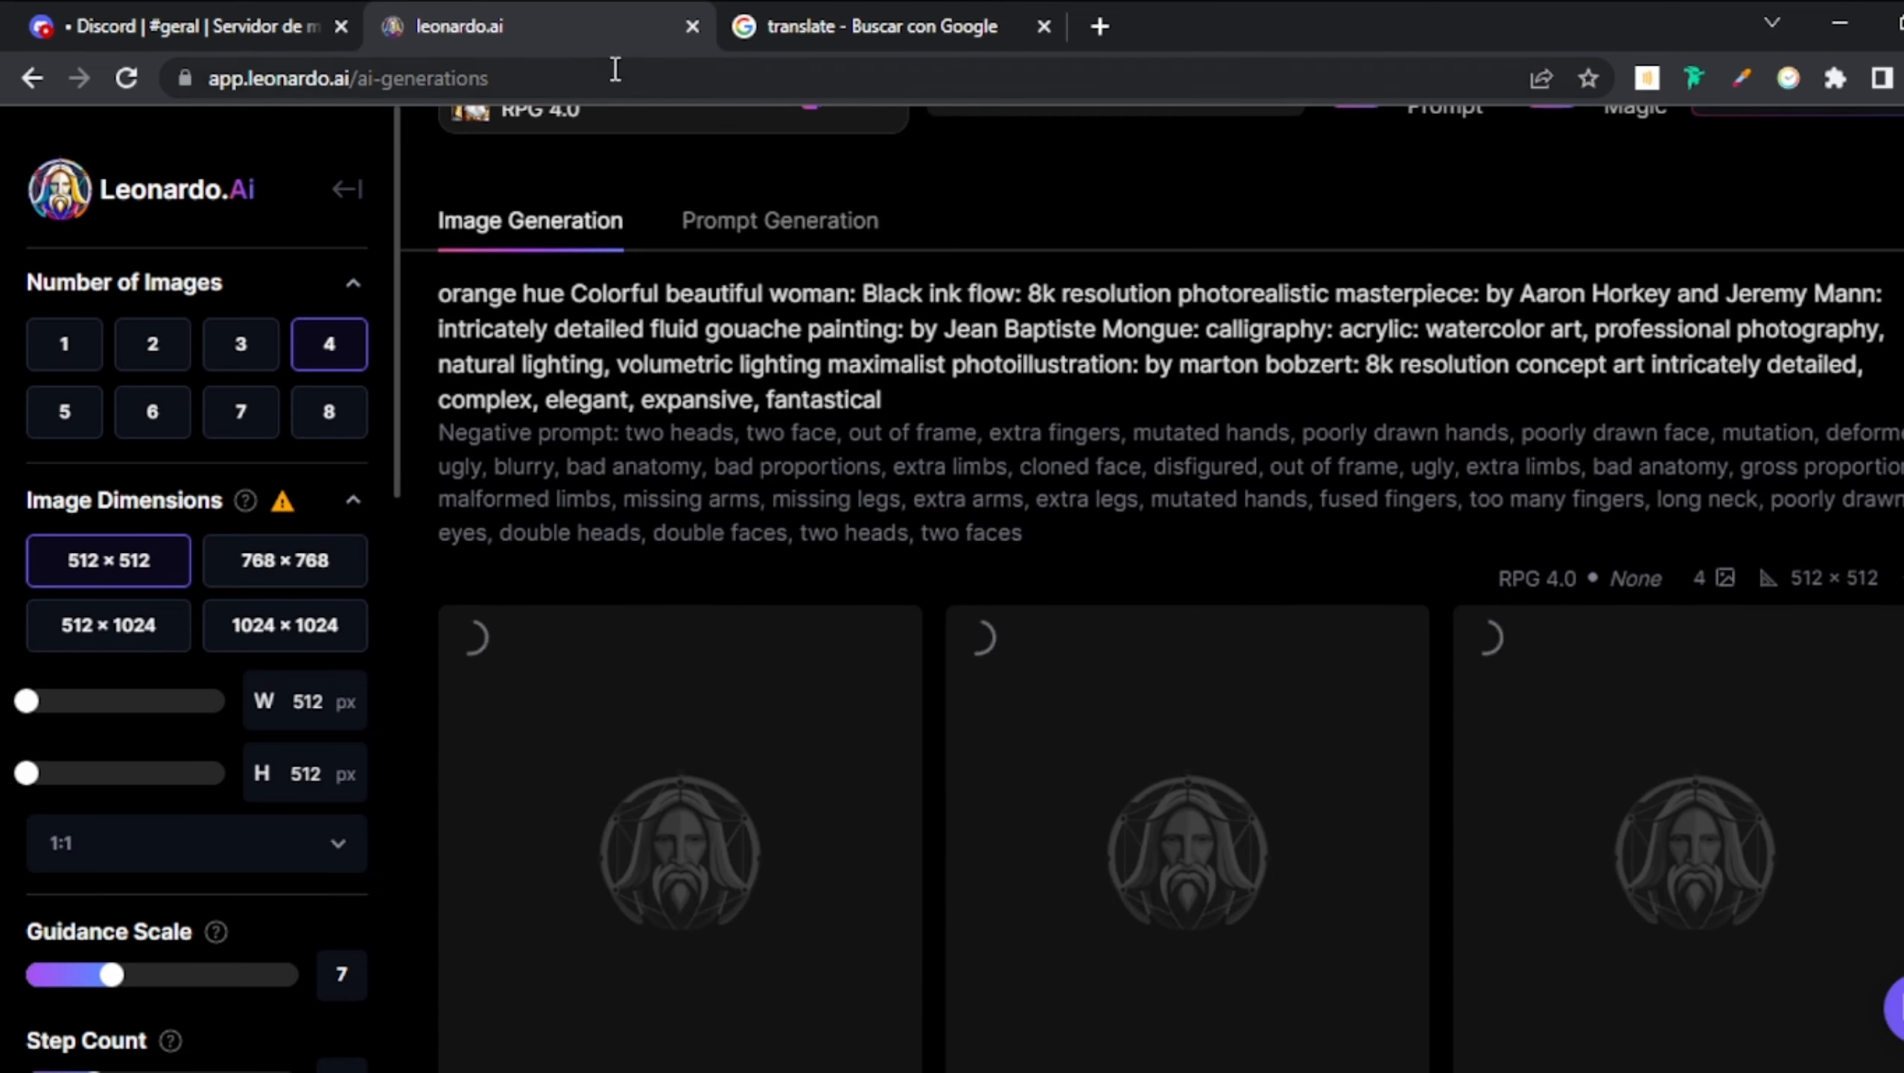
# - Check the Midjourney generation in Discord, then return to Leonardo.Ai and follow the progress of the four images
pyautogui.click(200, 8)
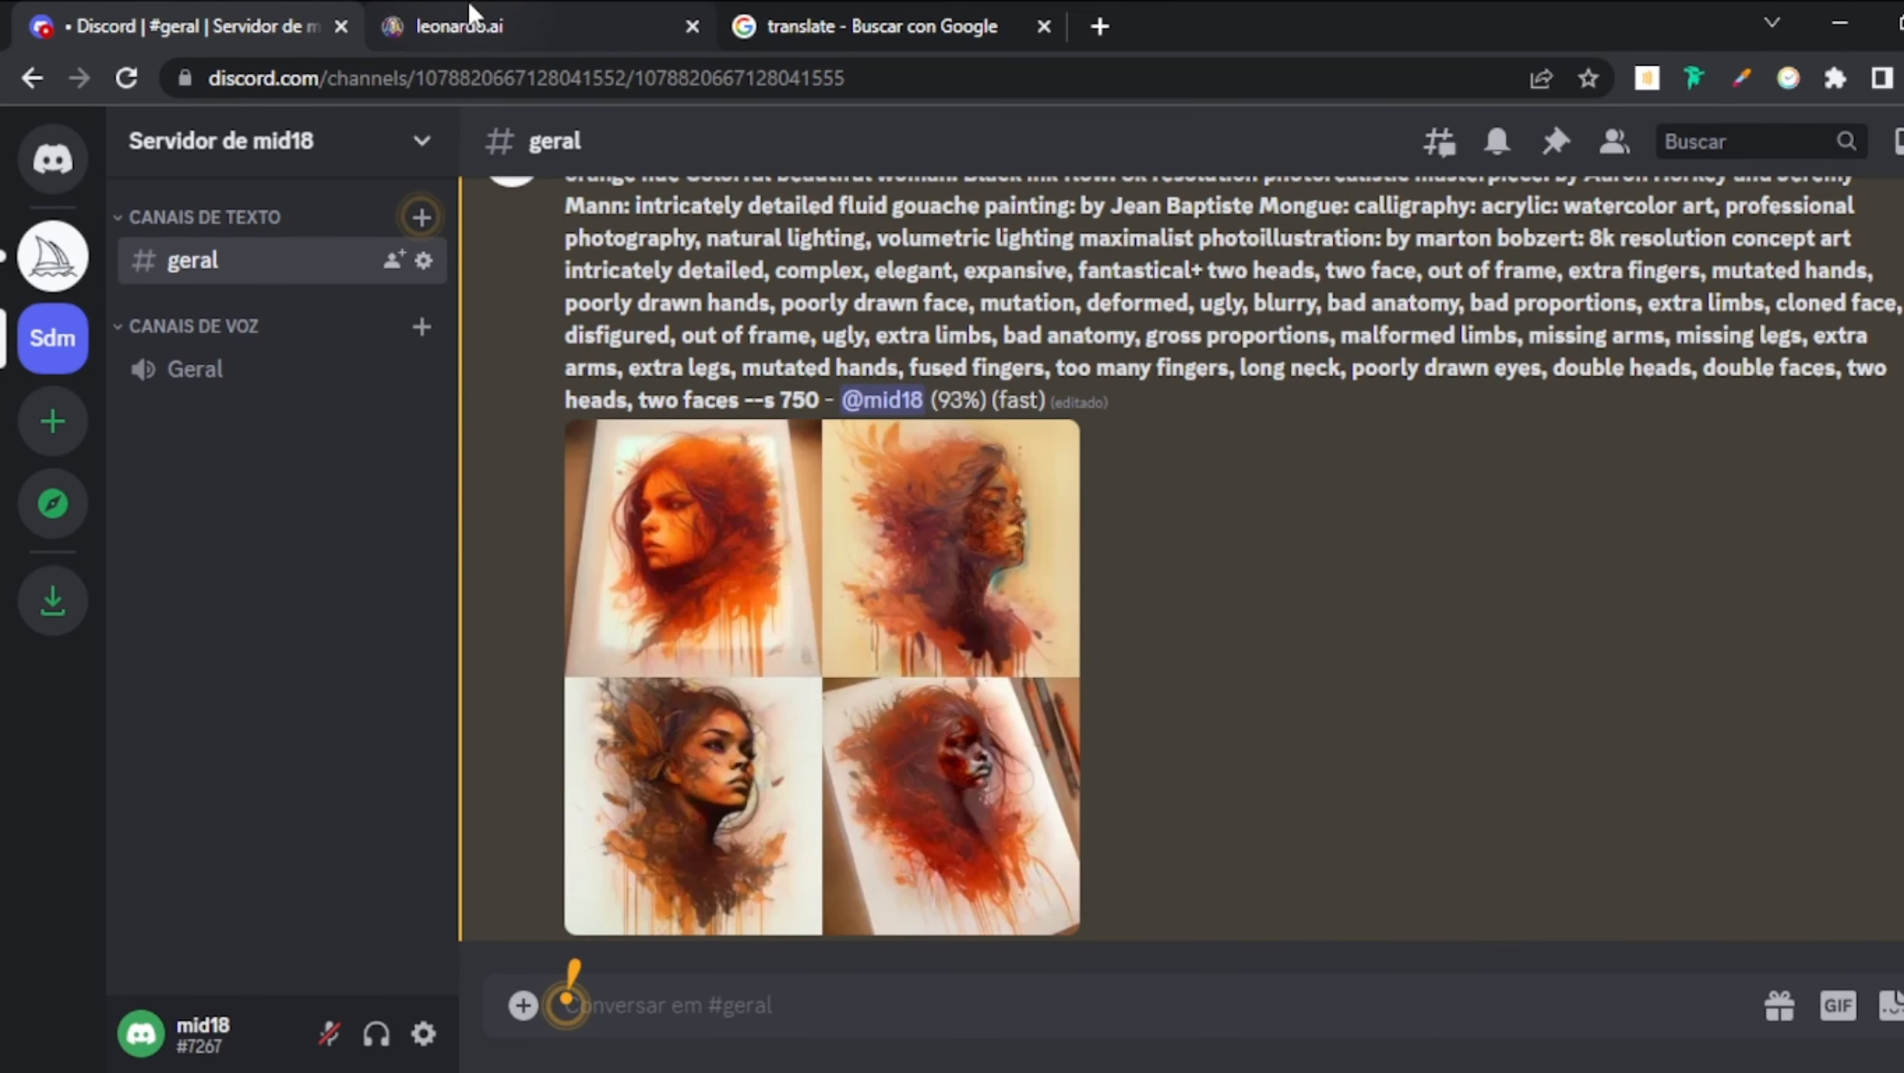
pyautogui.click(467, 1)
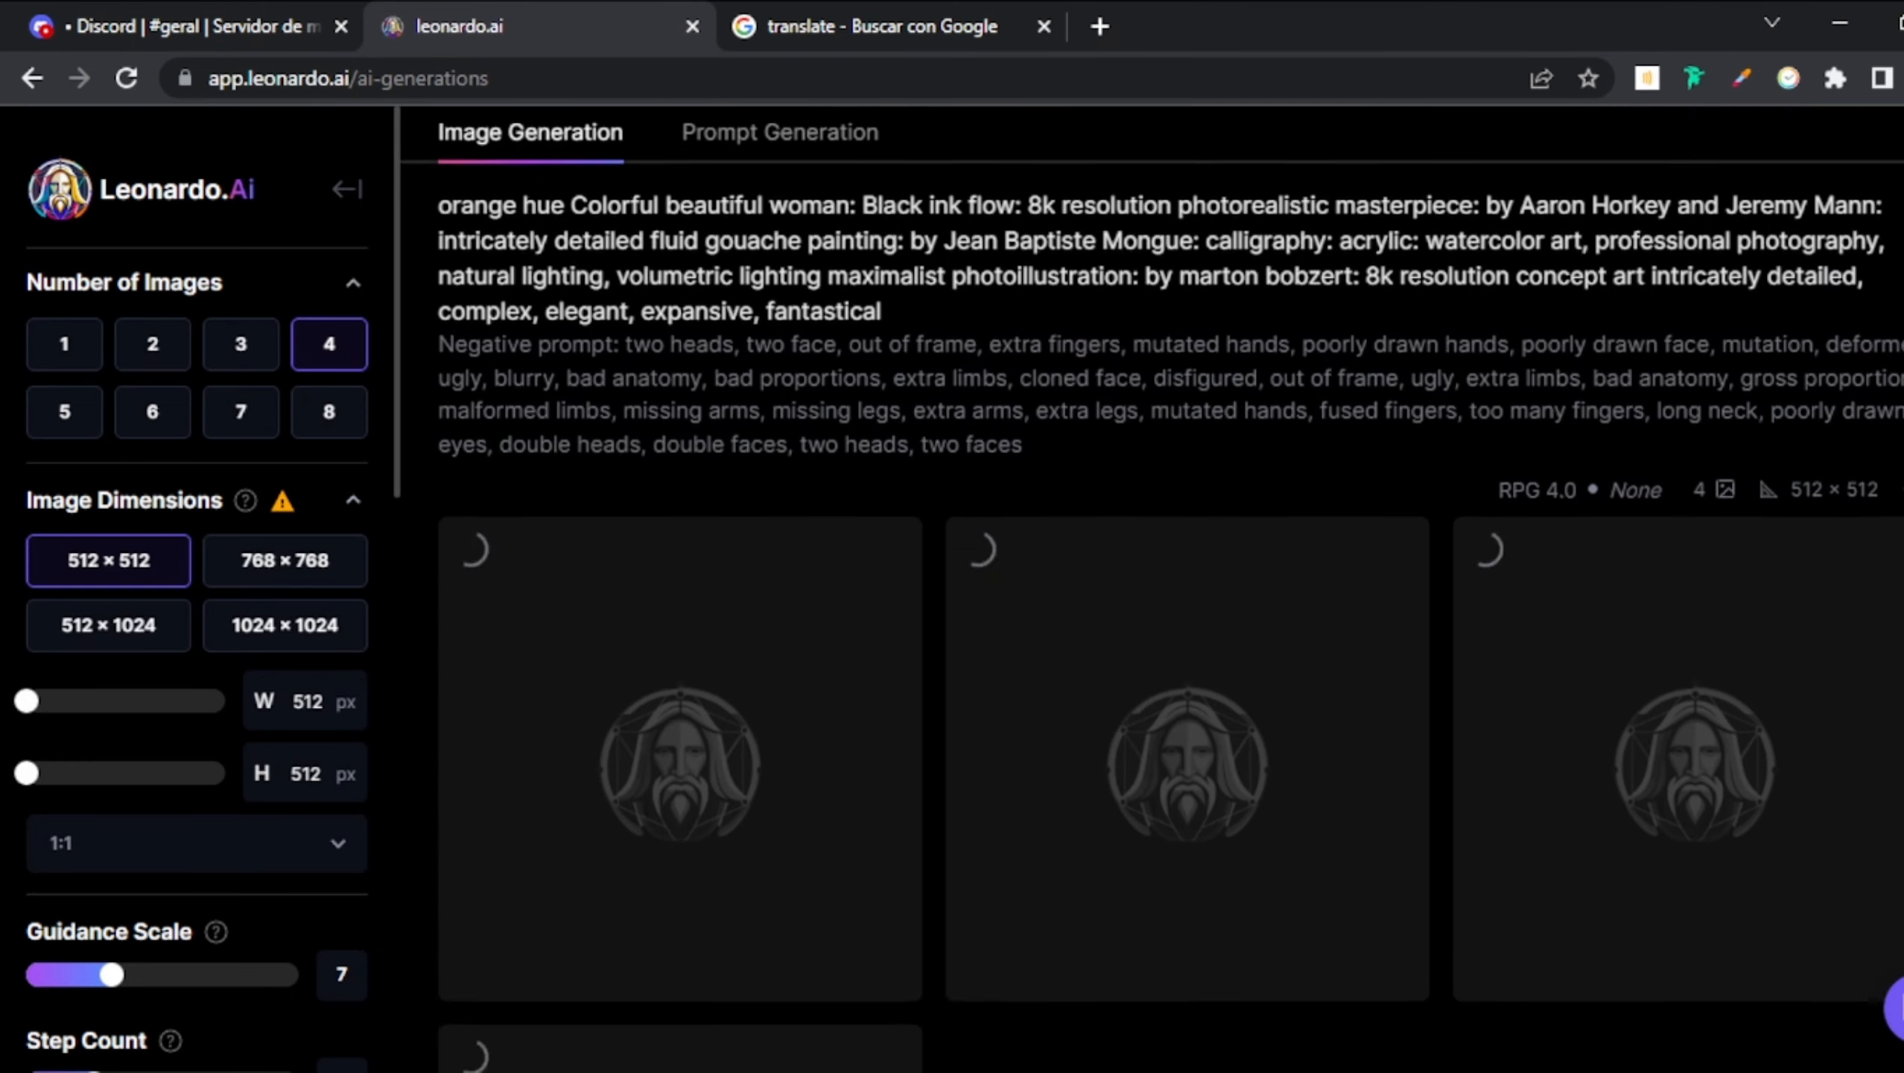
pyautogui.scroll(-3, 1170, 589)
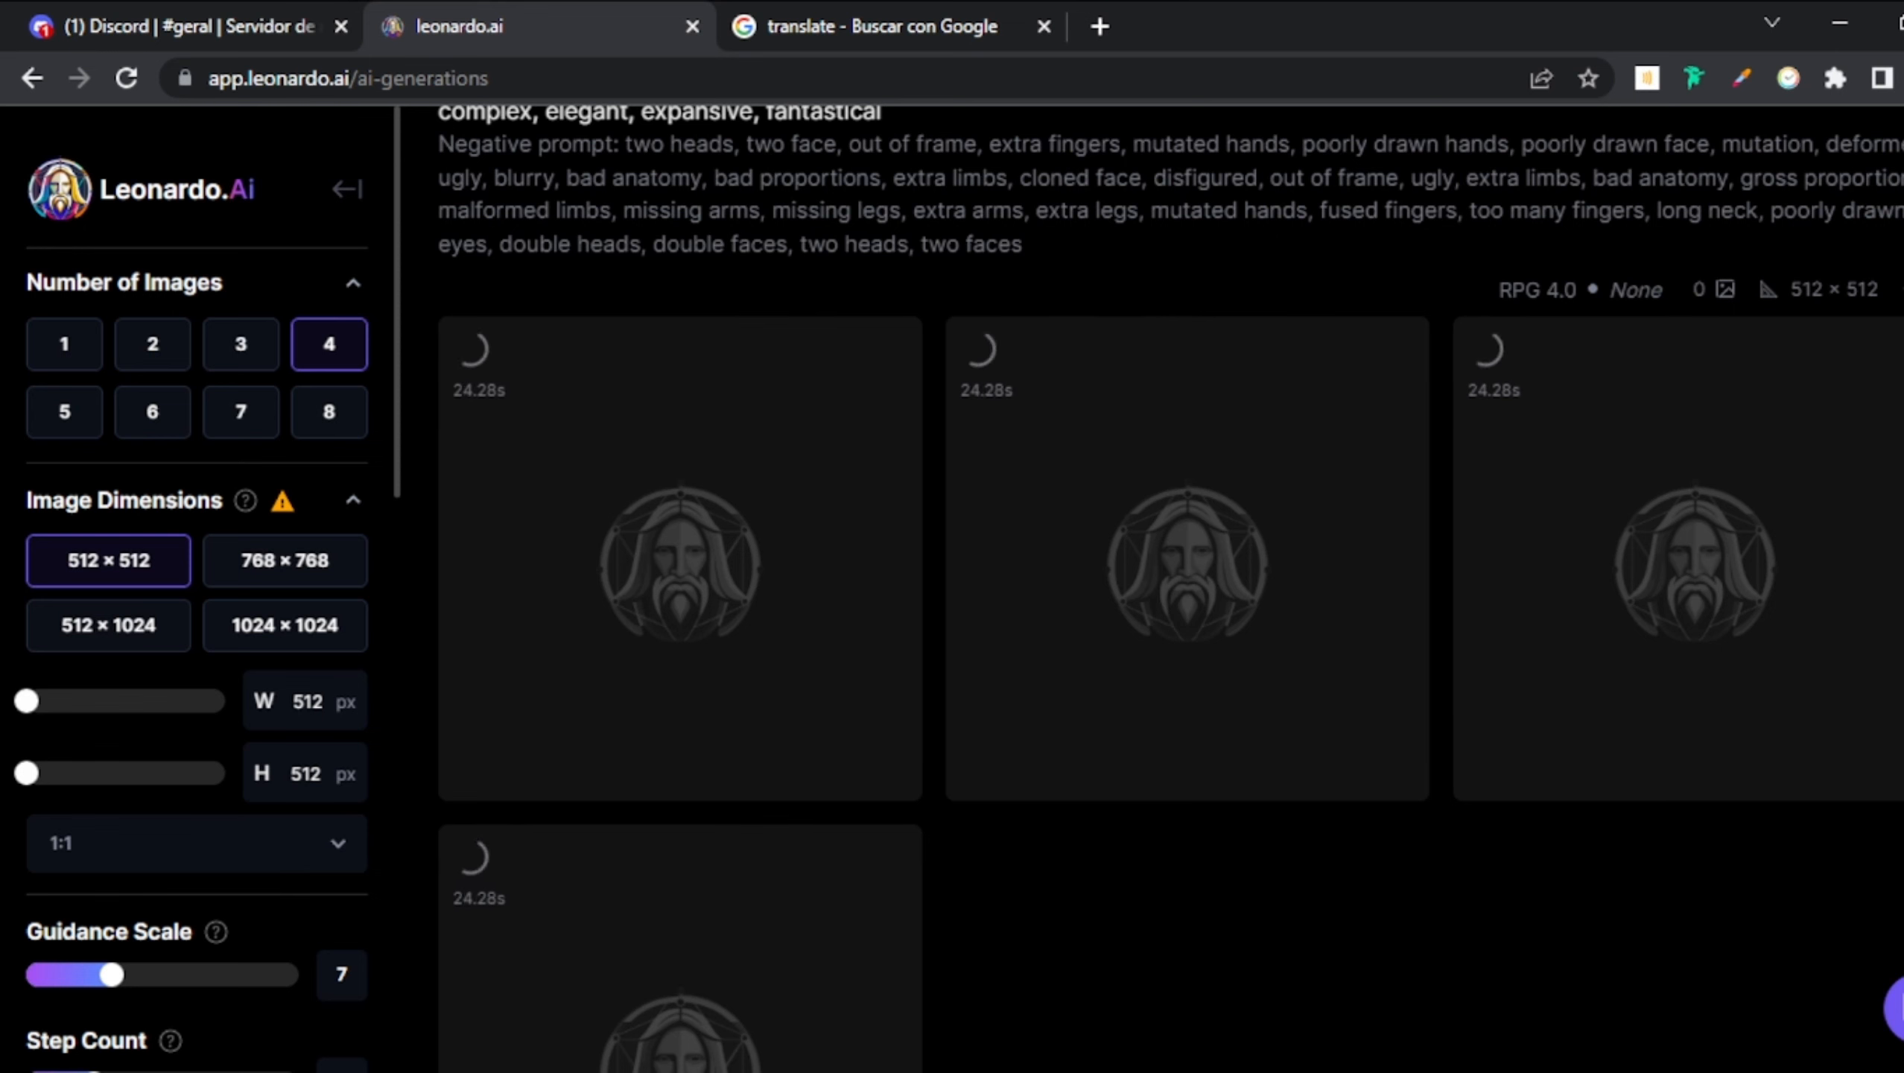
pyautogui.scroll(10, 1150, 591)
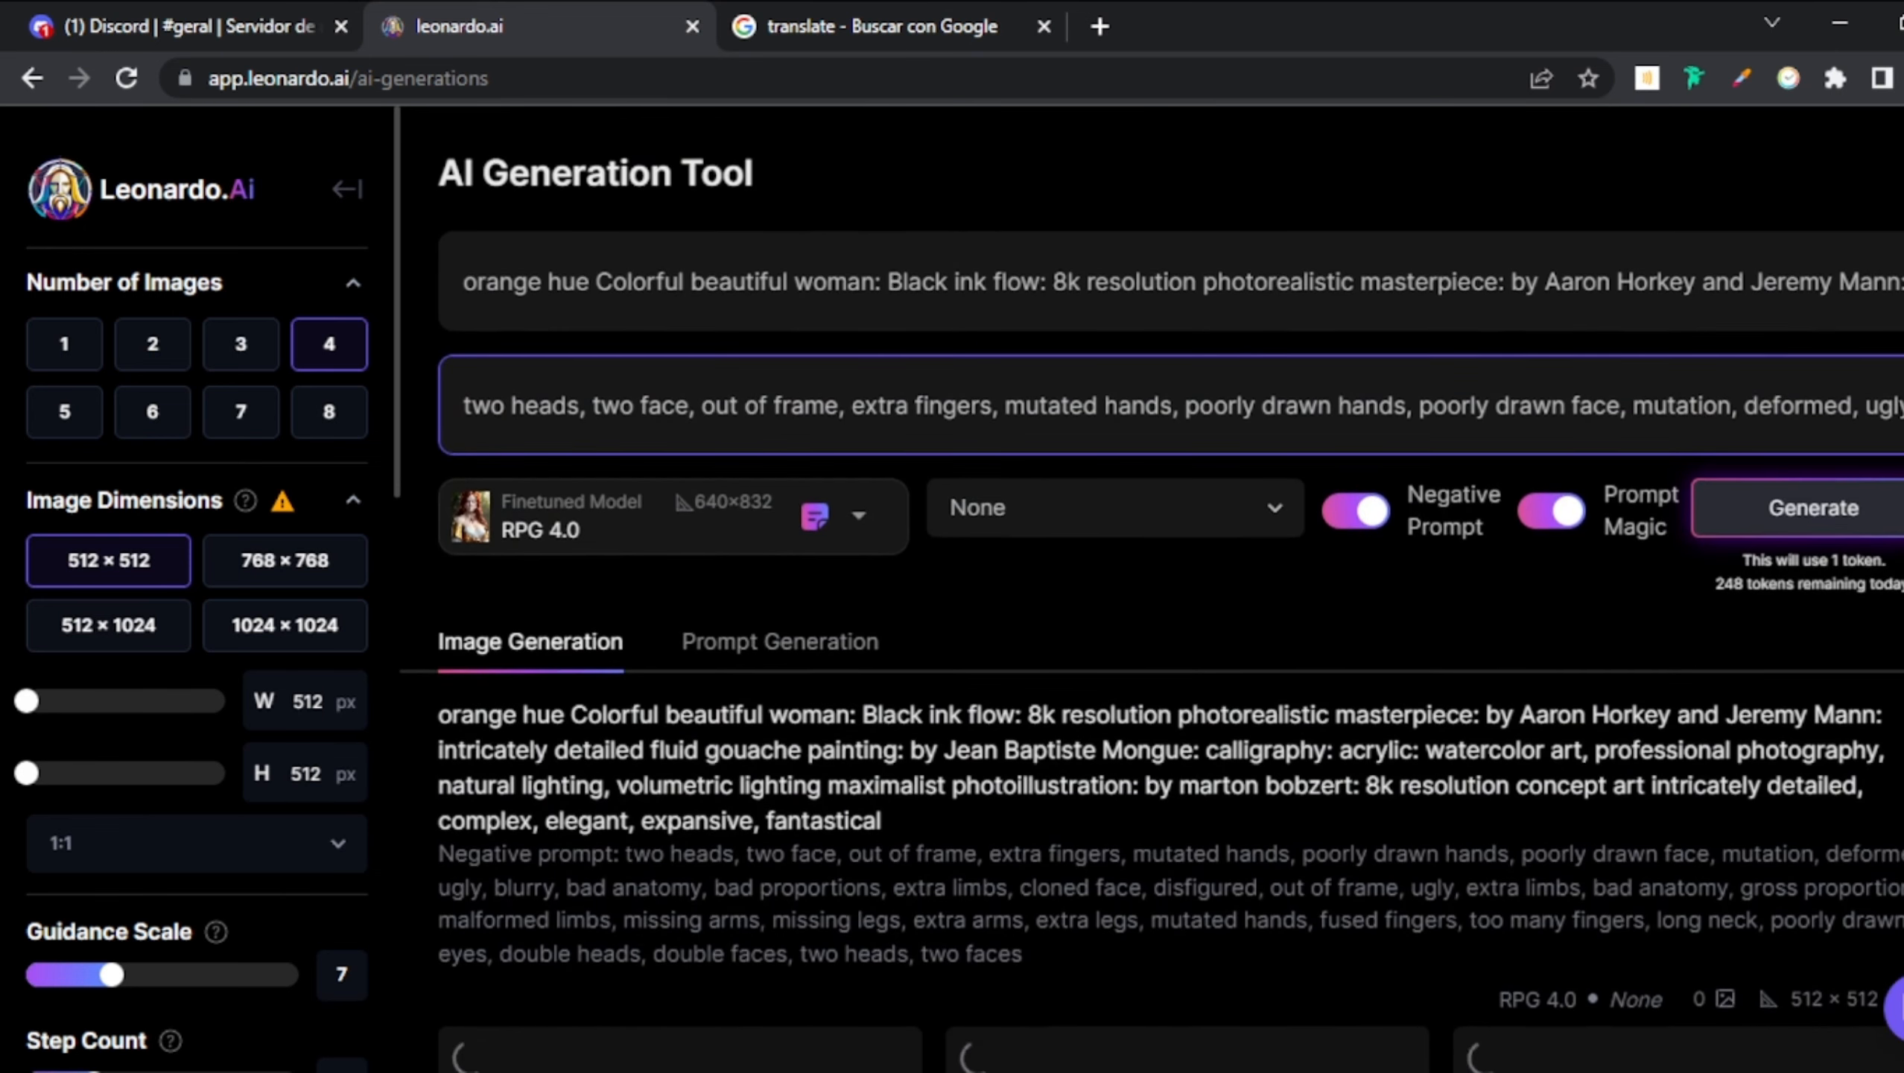
pyautogui.scroll(-5, 1151, 590)
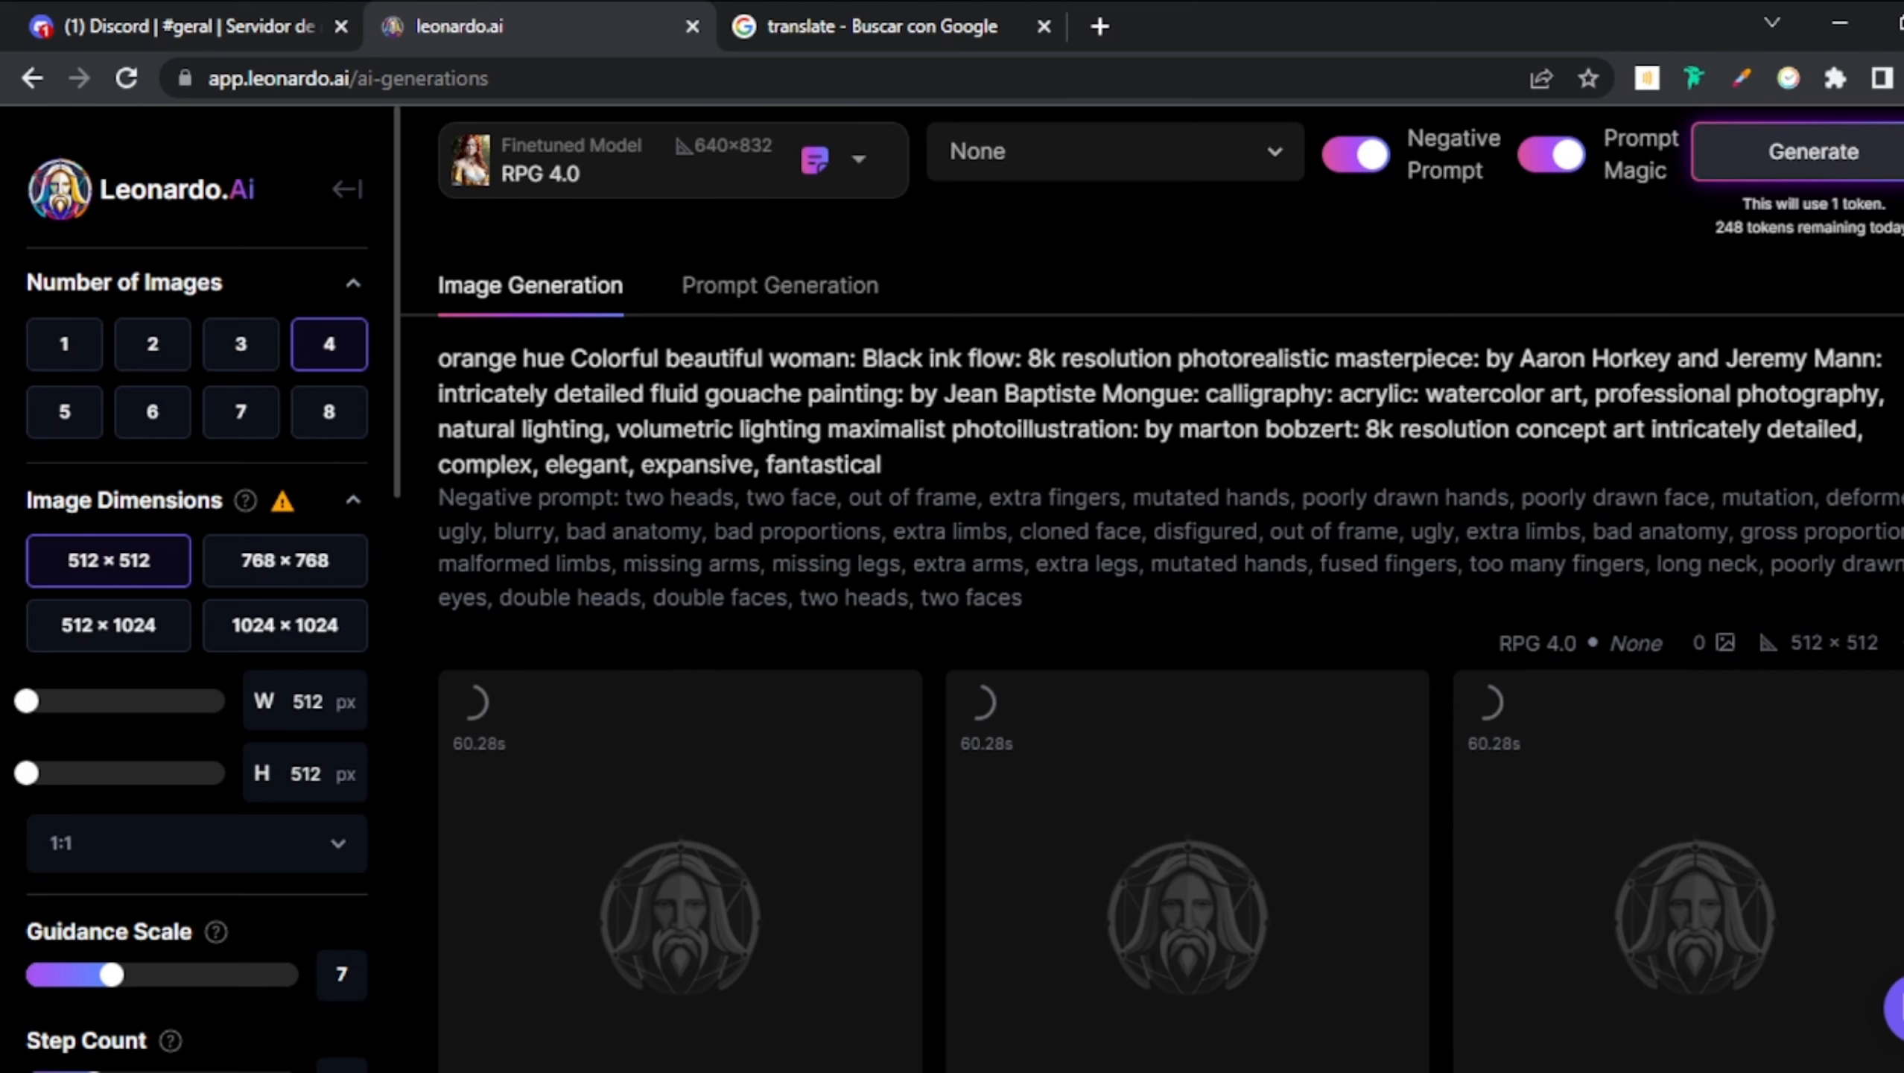
pyautogui.scroll(-3, 475, 131)
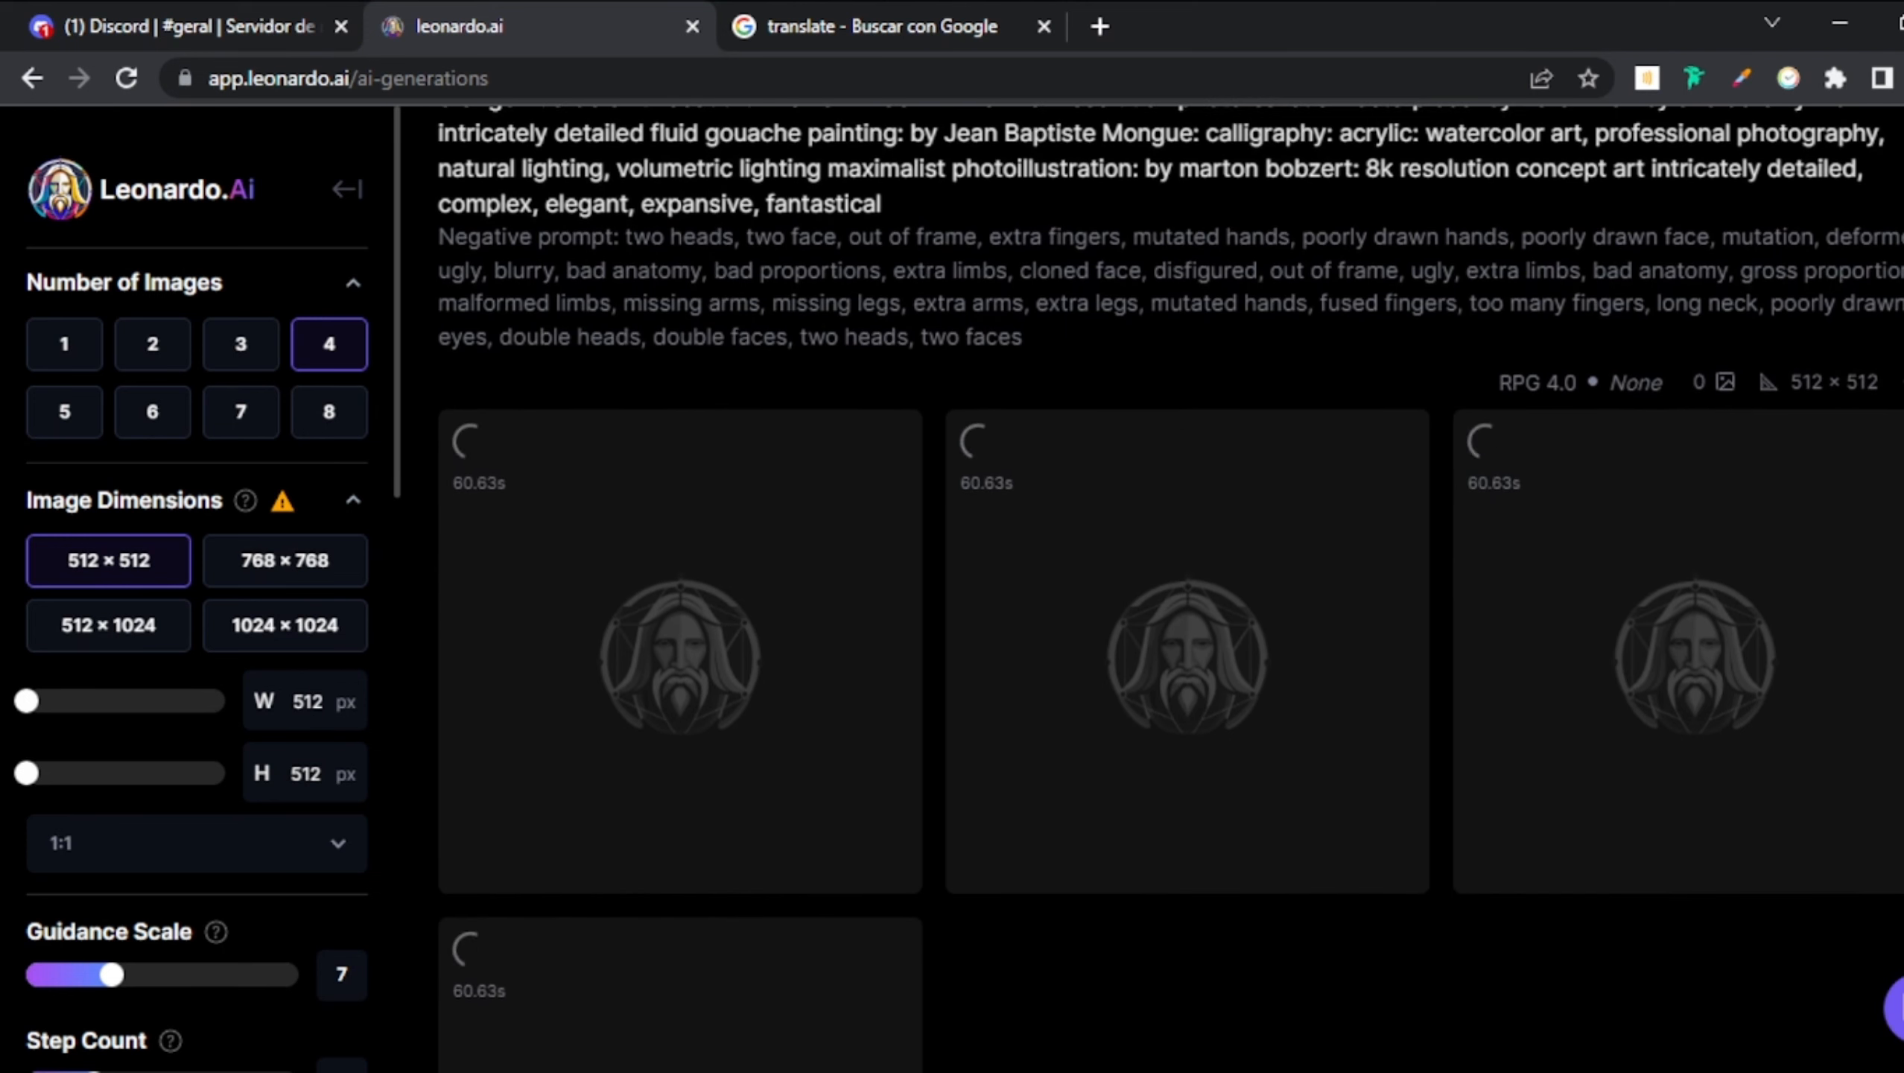
# - Switch to Discord and examine the Midjourney grid of the orange ink woman enlarged, along with its prompt
pyautogui.click(56, 25)
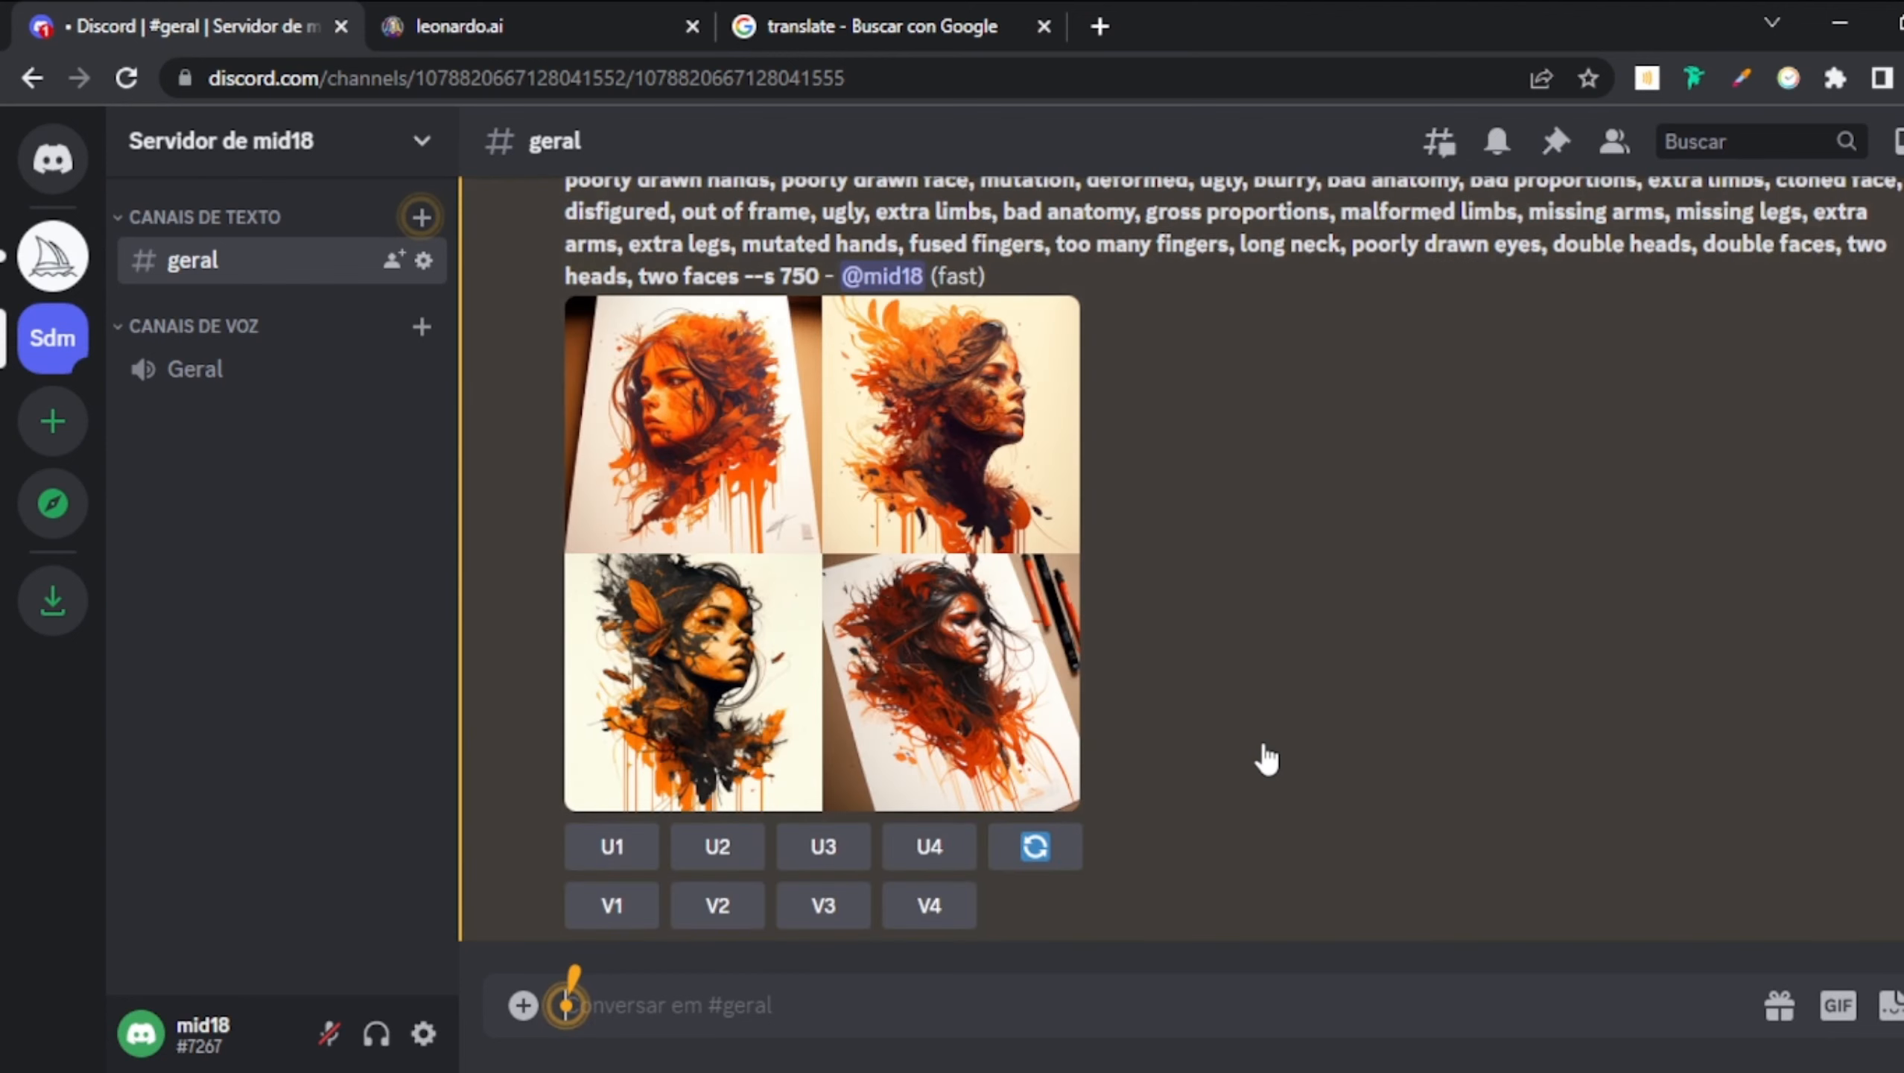
pyautogui.click(839, 555)
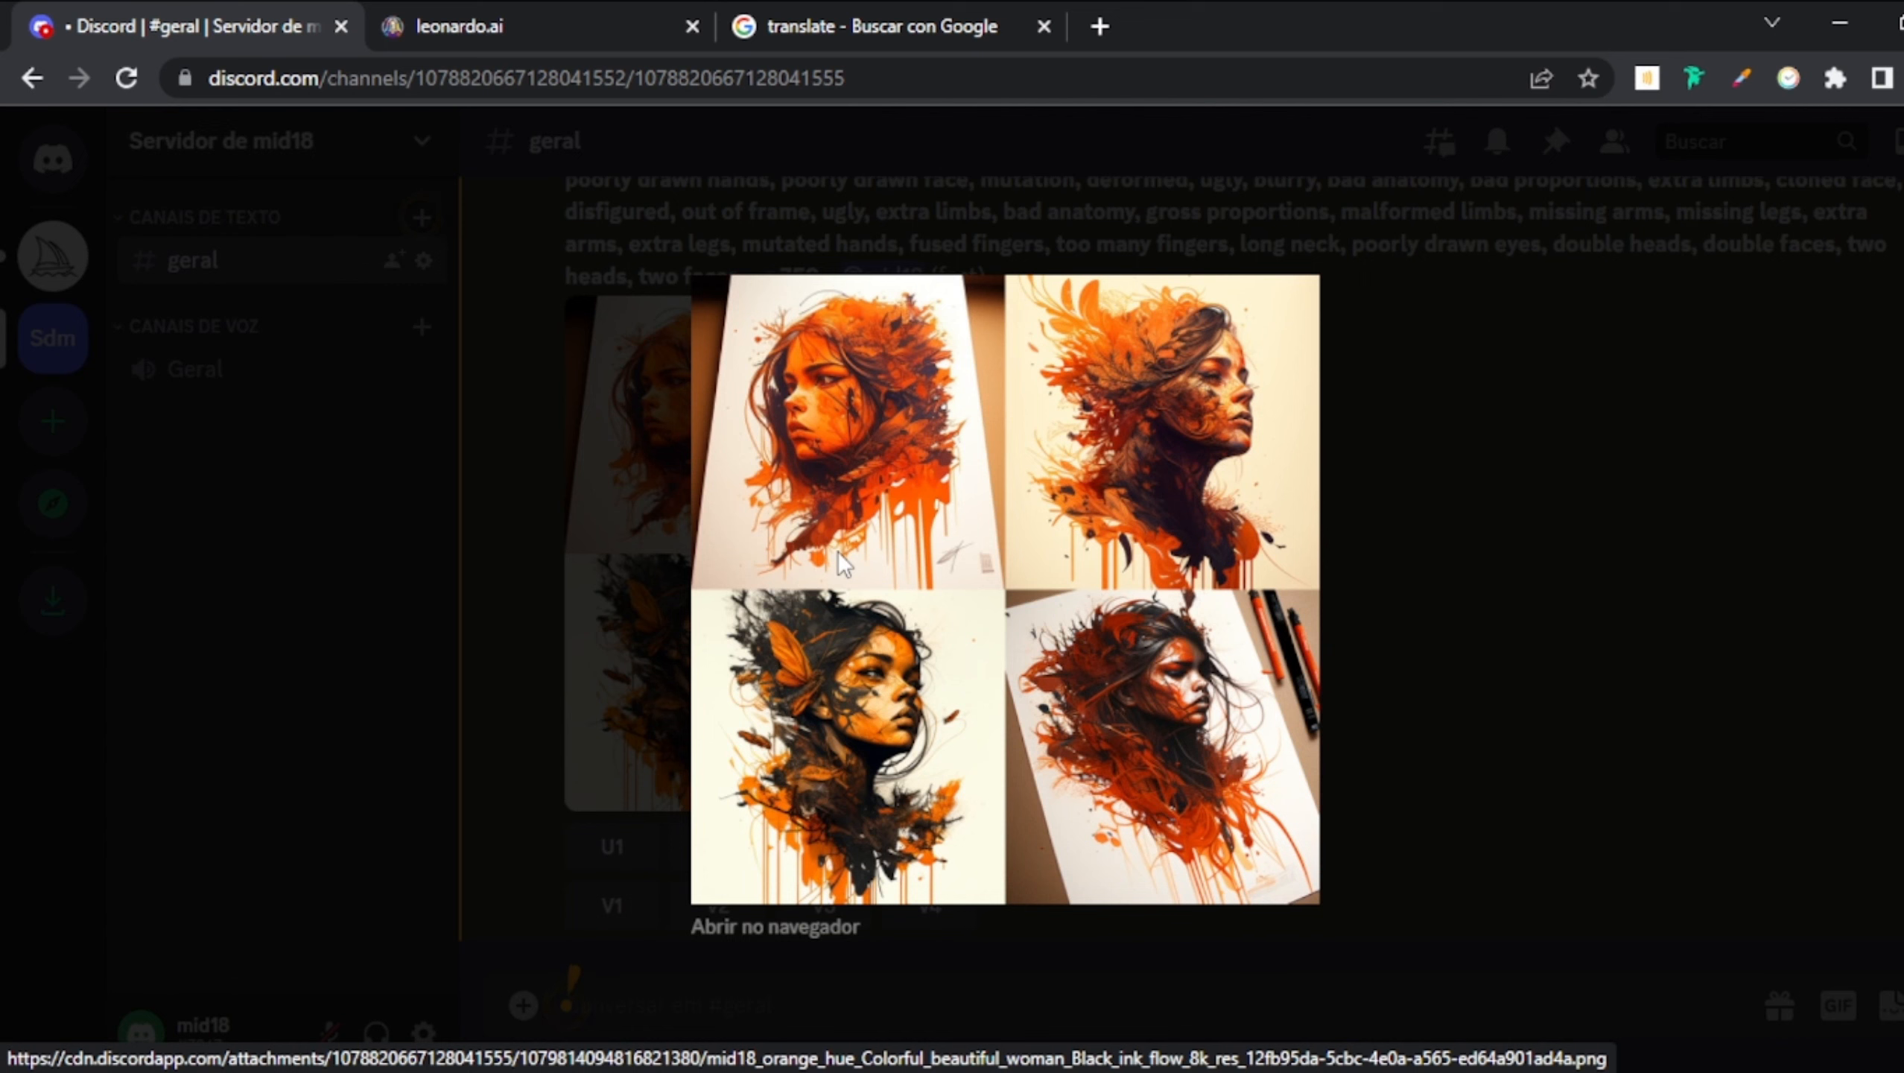
pyautogui.click(1589, 456)
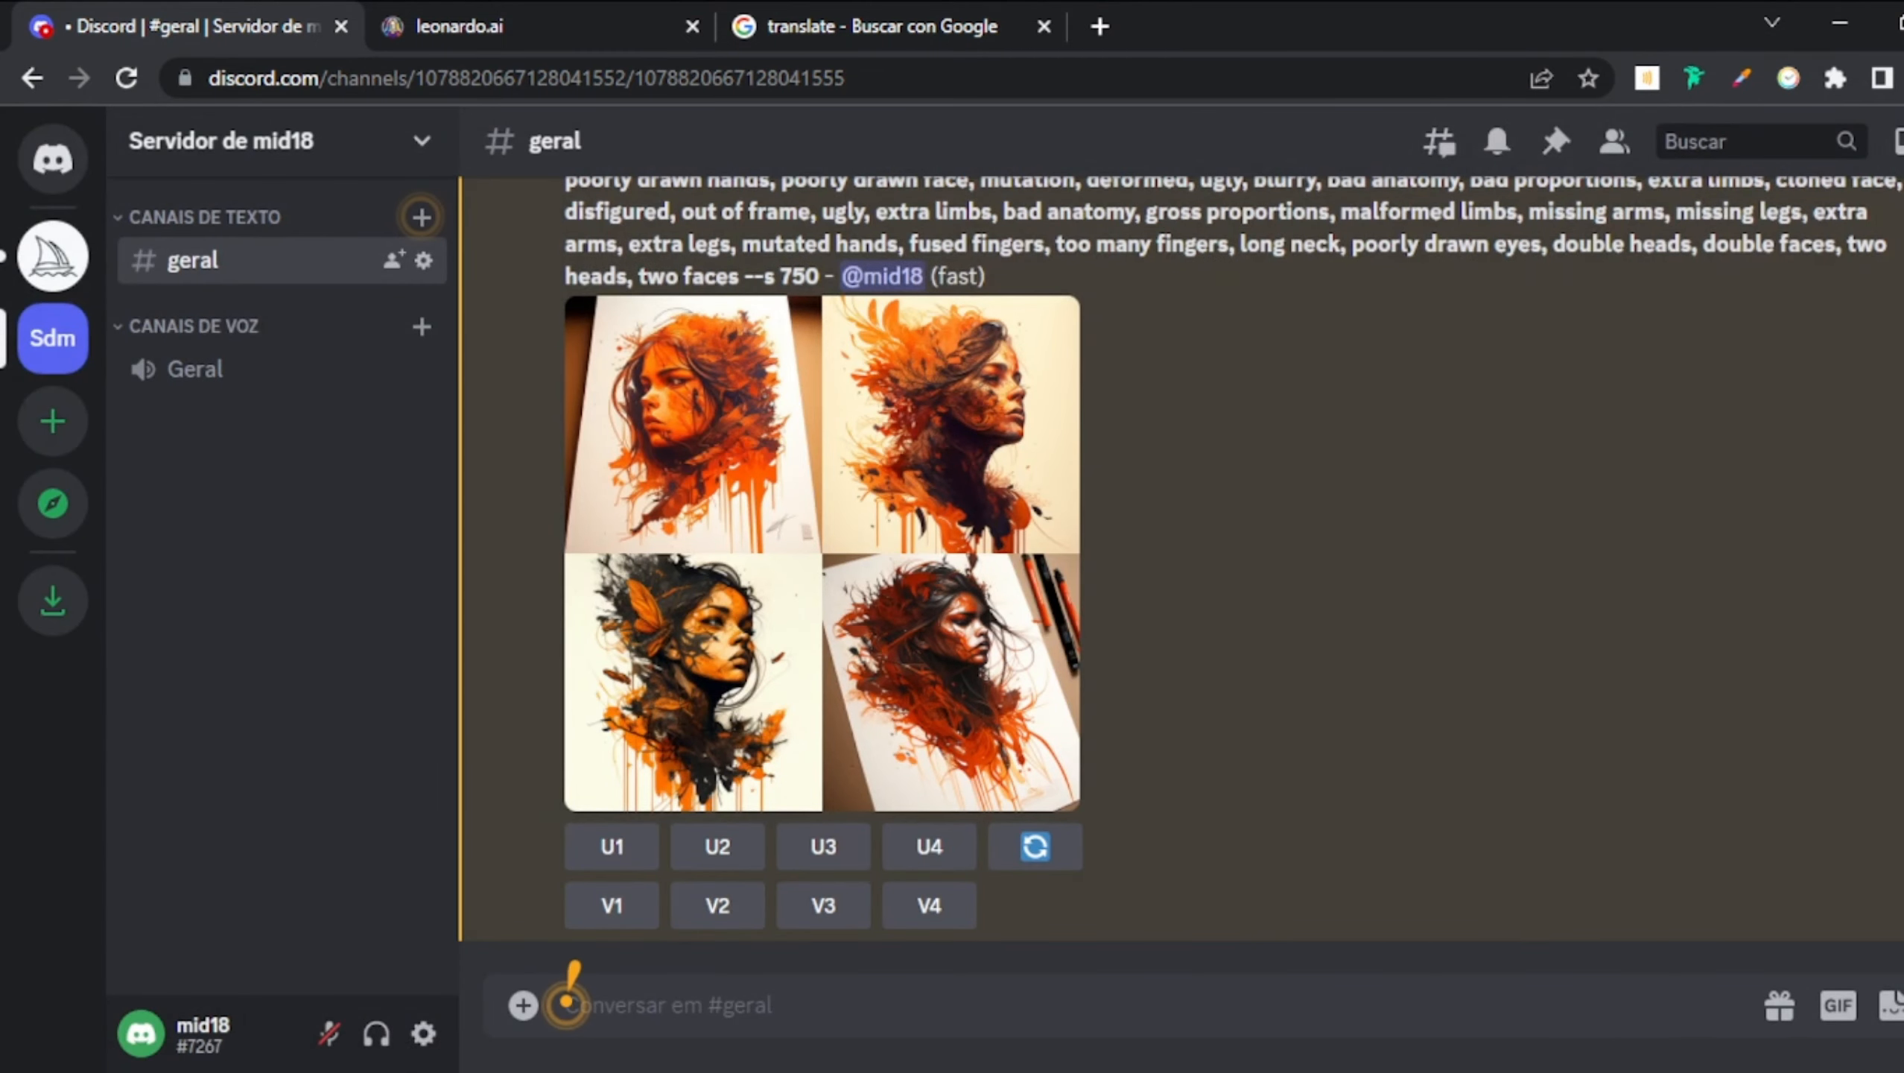
pyautogui.scroll(2, 1180, 576)
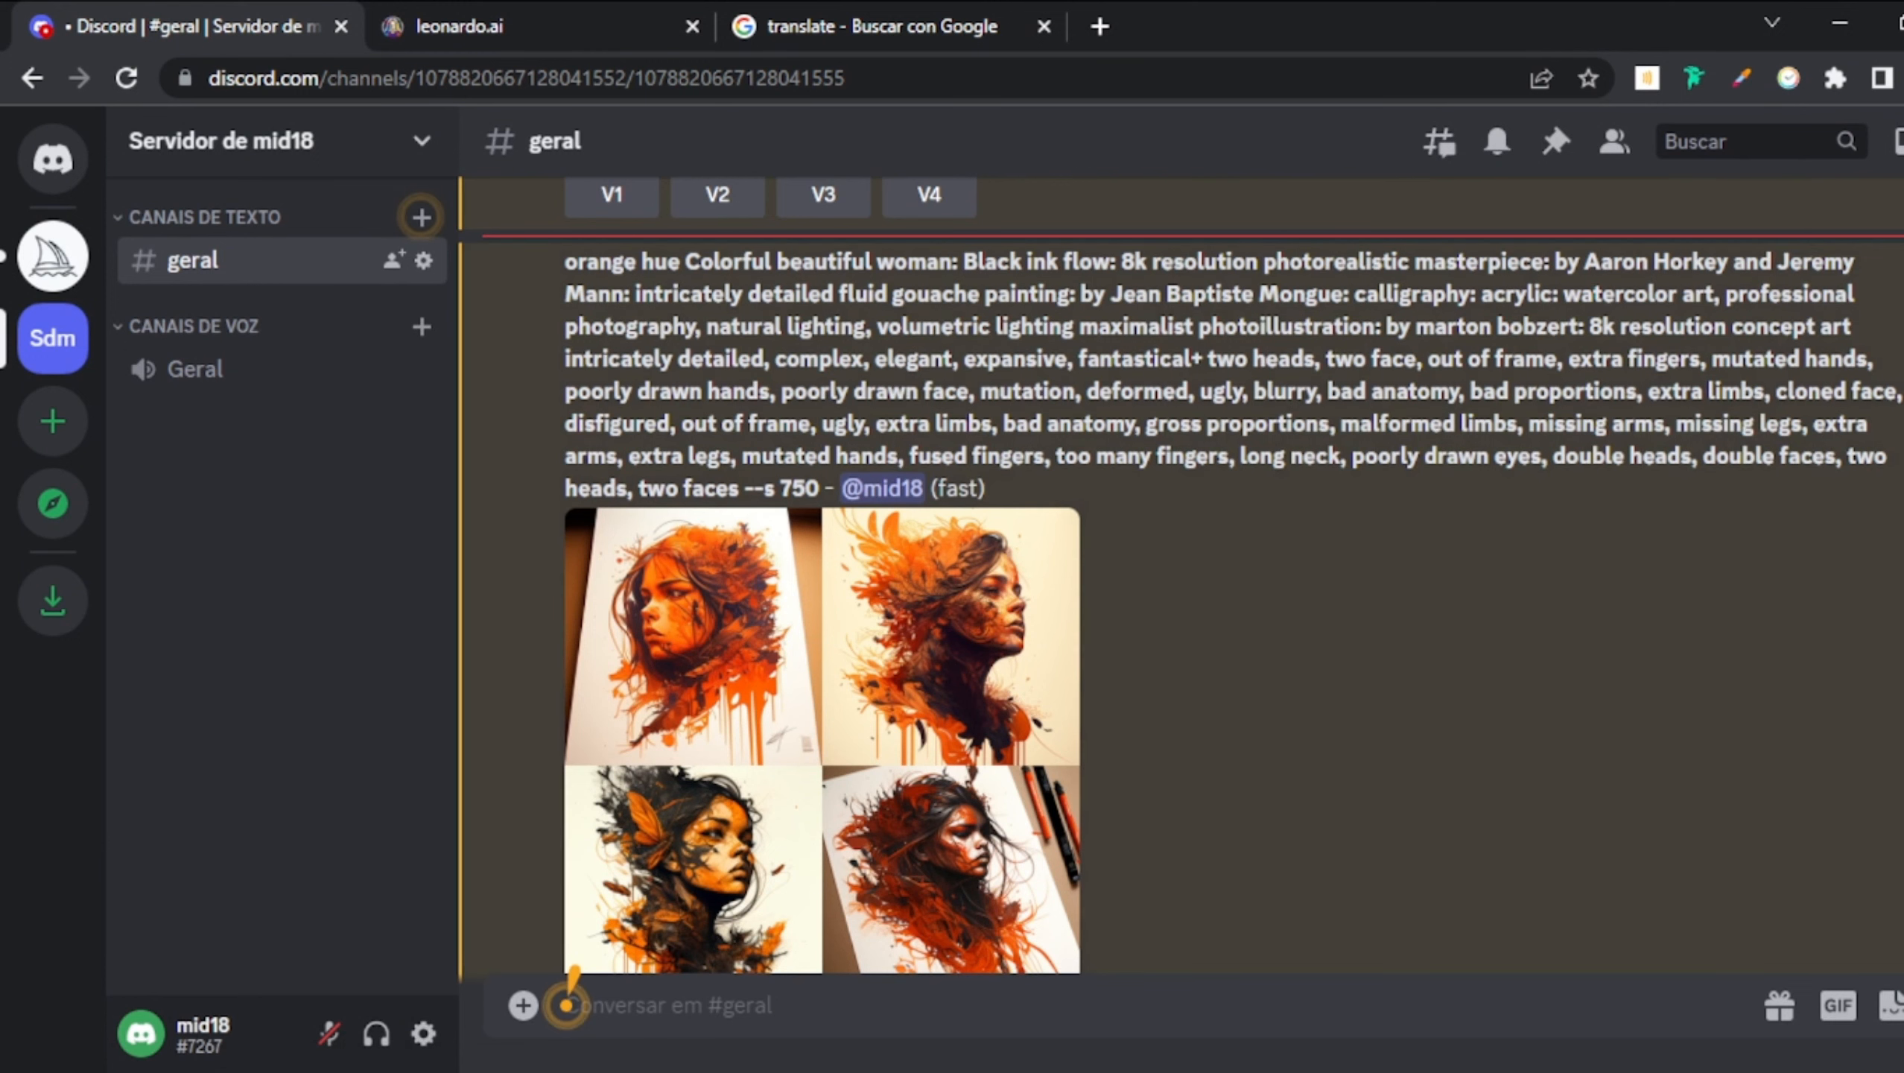
pyautogui.scroll(-2, 1667, 920)
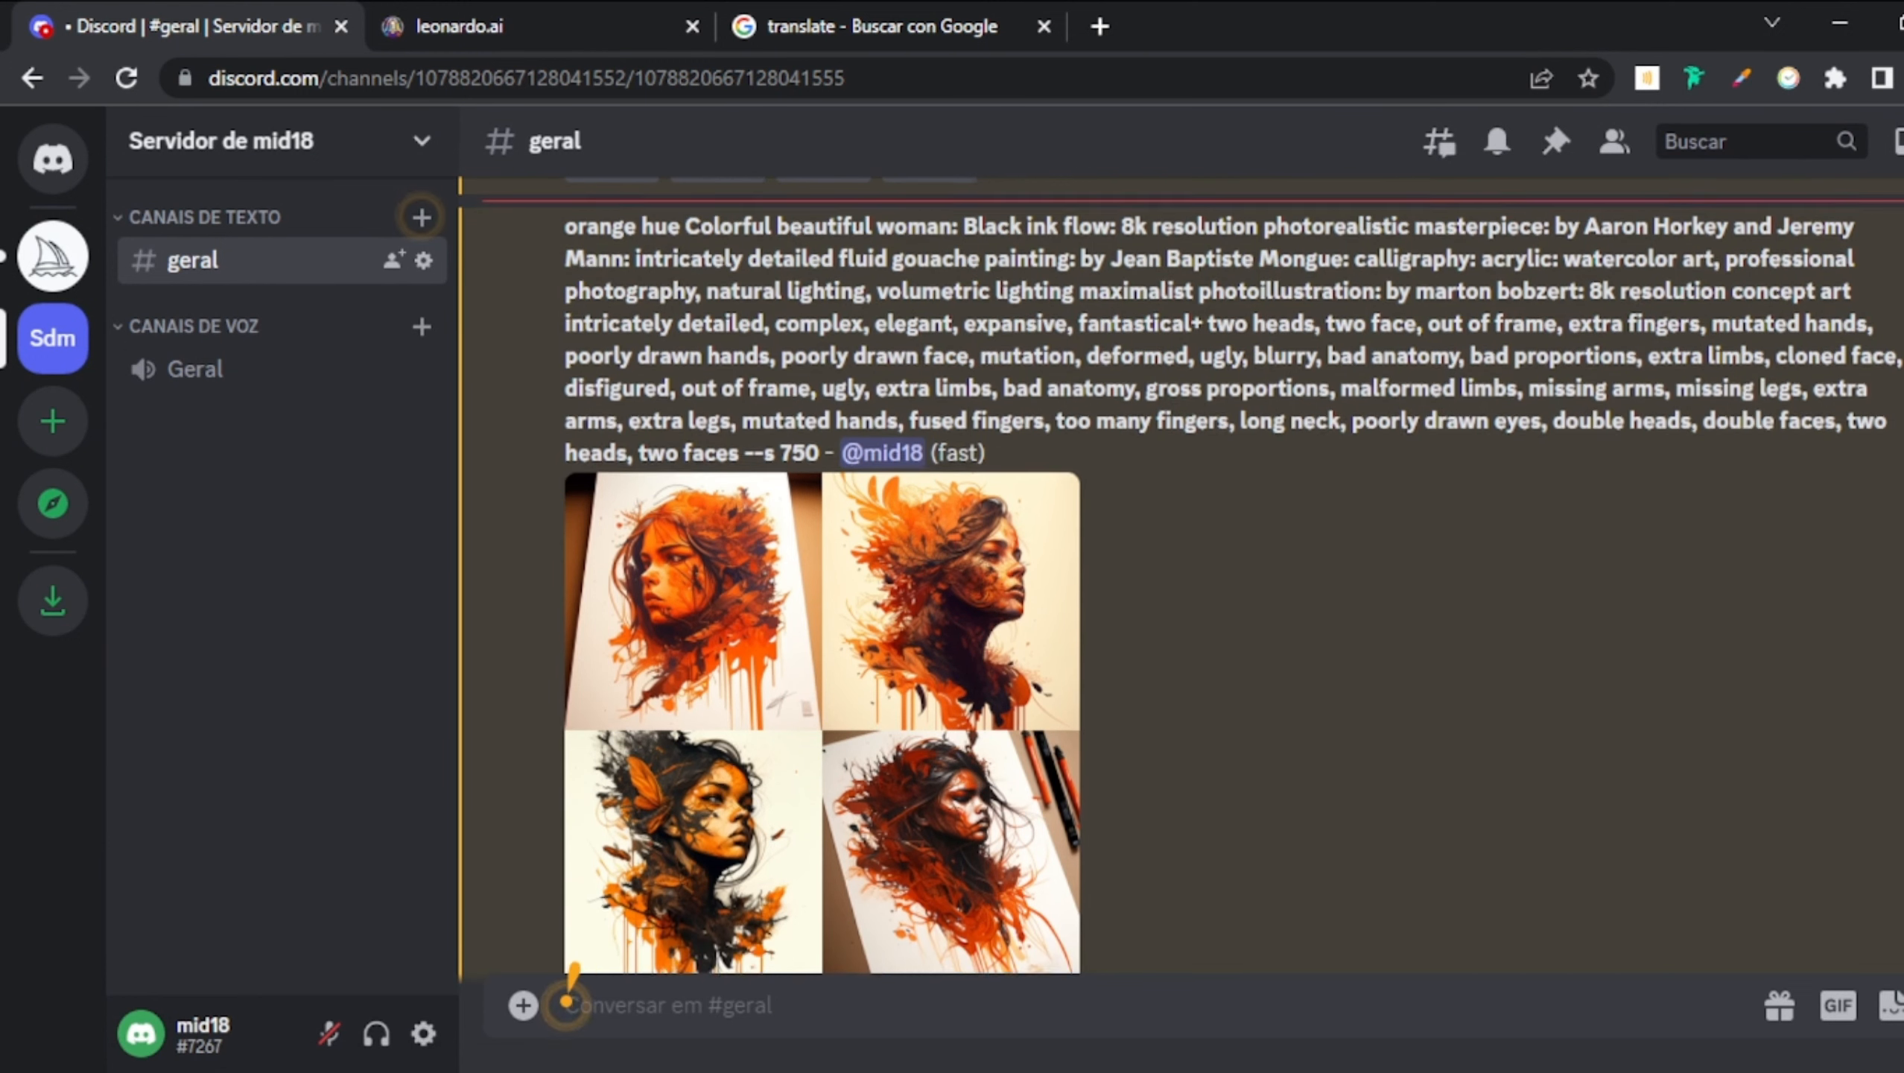
# - Return to Leonardo.Ai and compare the generated orange hue images with the prompt and negative prompt that produced them
pyautogui.click(405, 18)
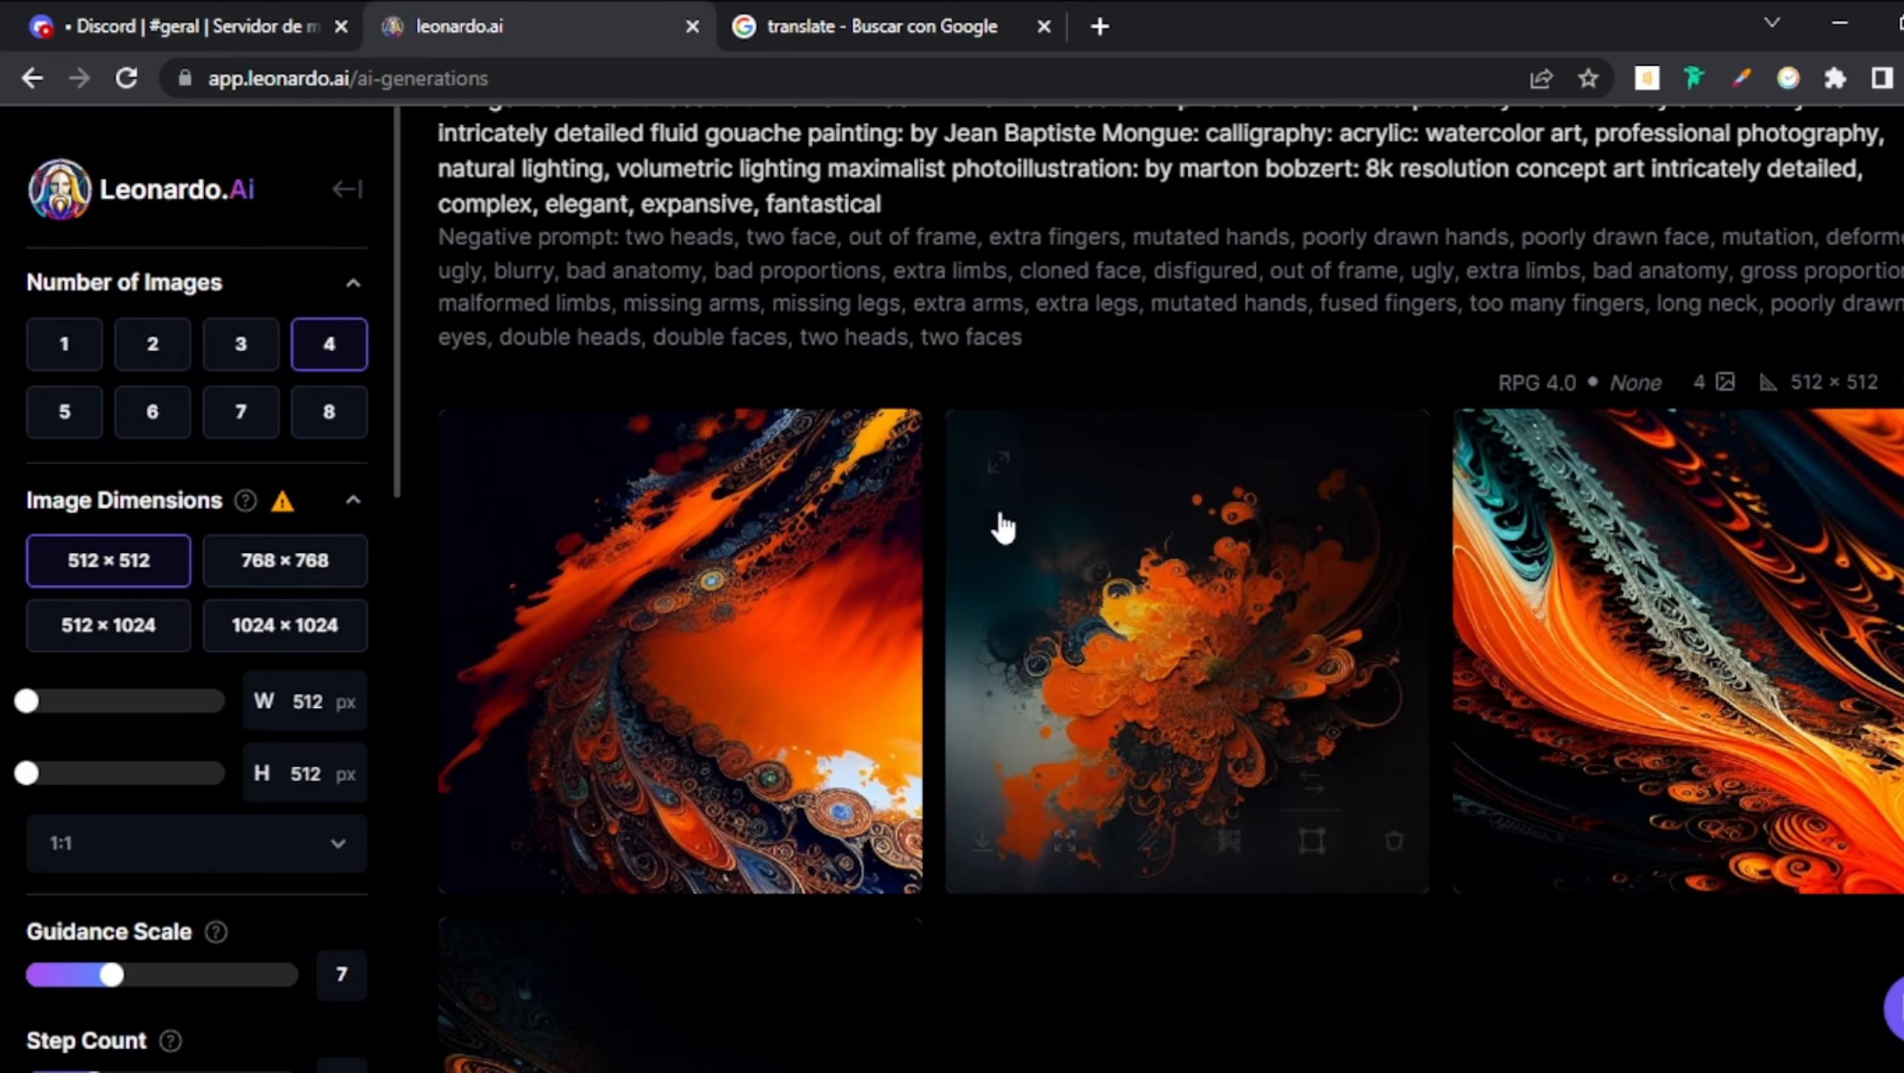
pyautogui.scroll(8, 1153, 590)
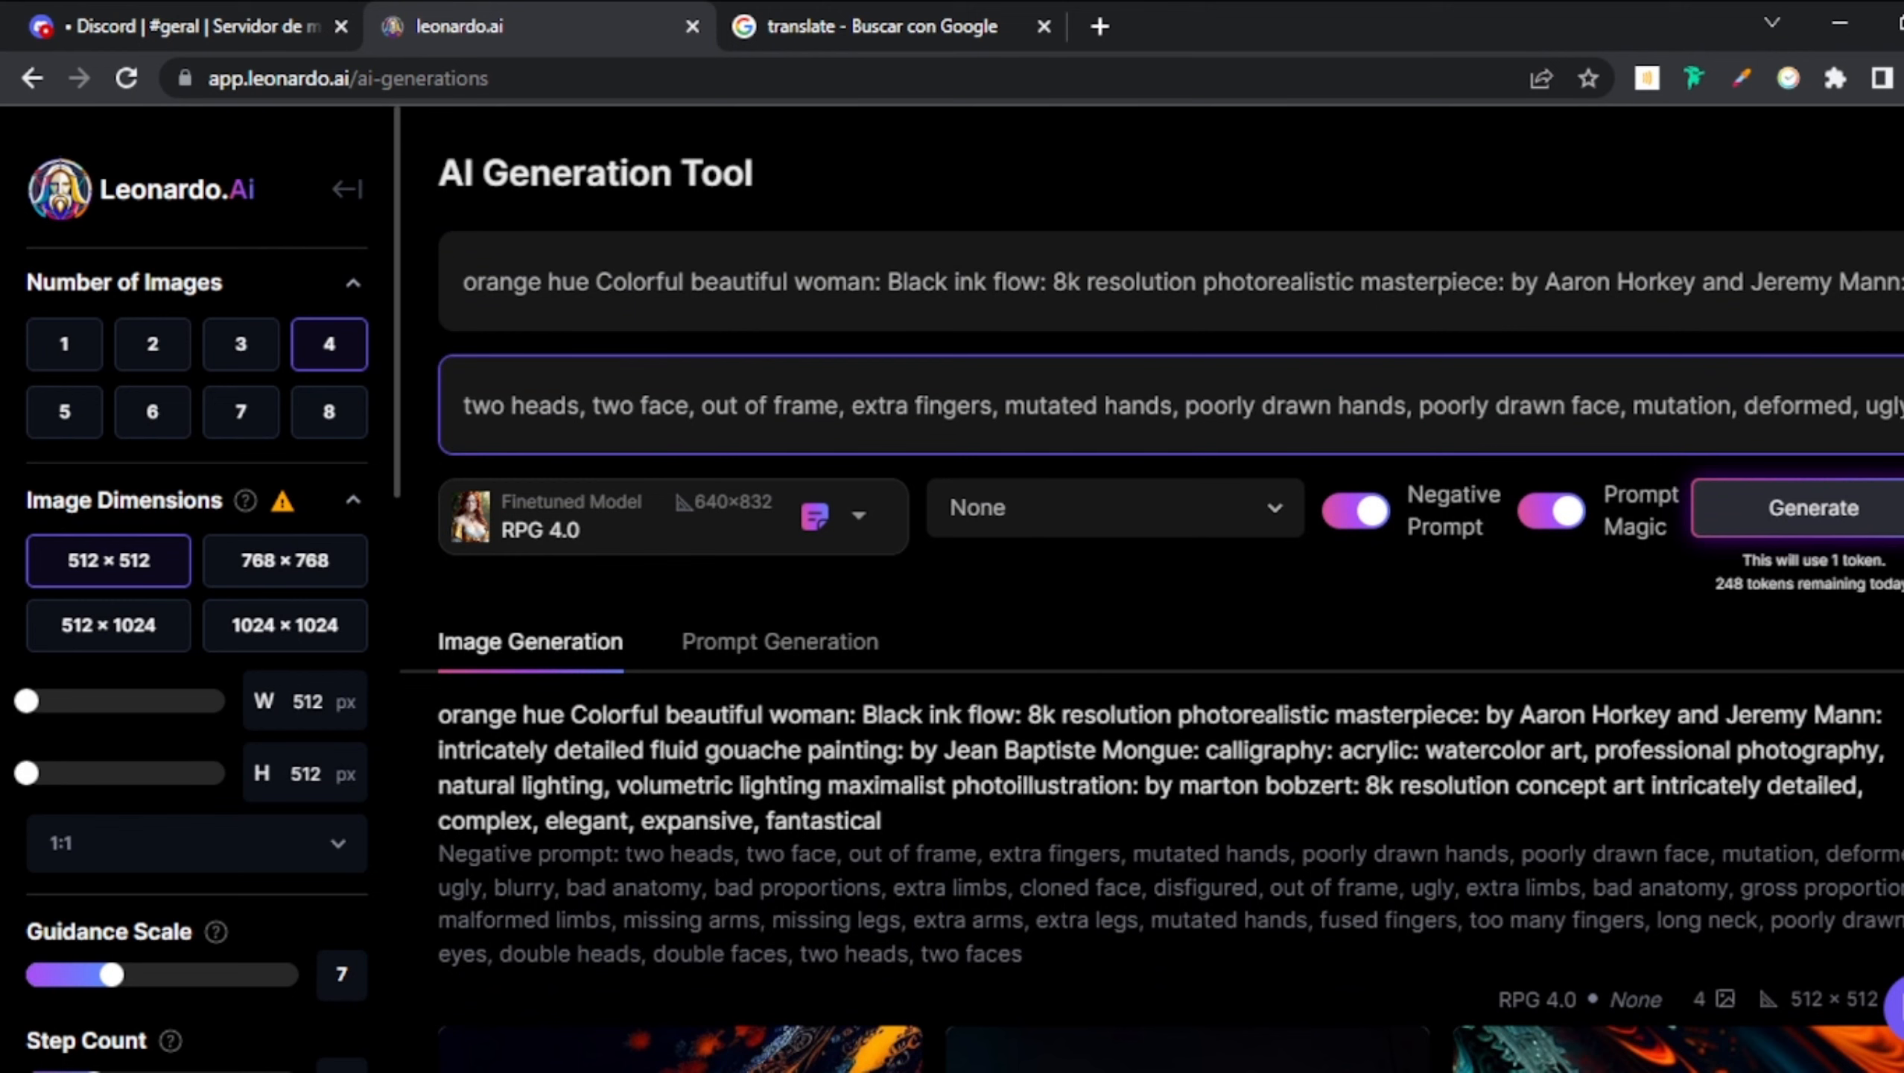
pyautogui.scroll(-7, 1152, 590)
pyautogui.scroll(7, 1152, 590)
pyautogui.scroll(-2, 1051, 406)
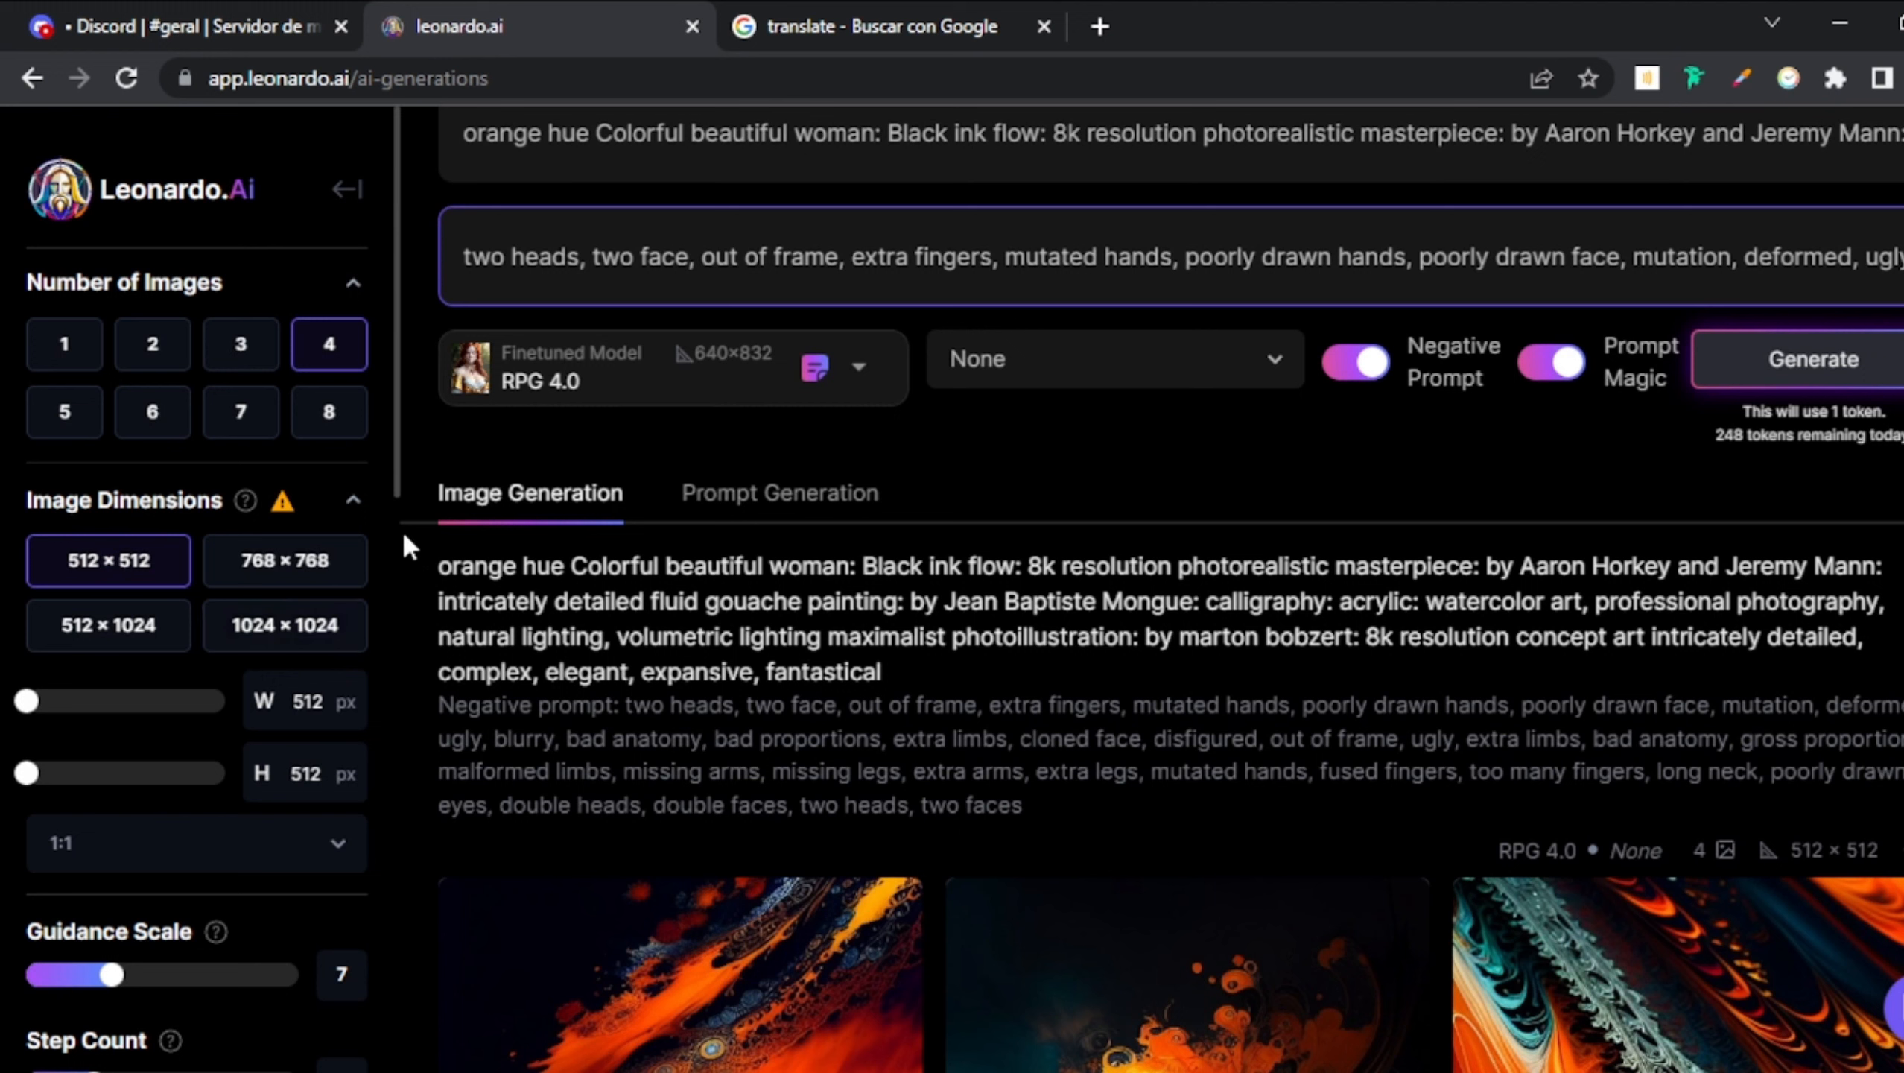
pyautogui.scroll(1, 1149, 594)
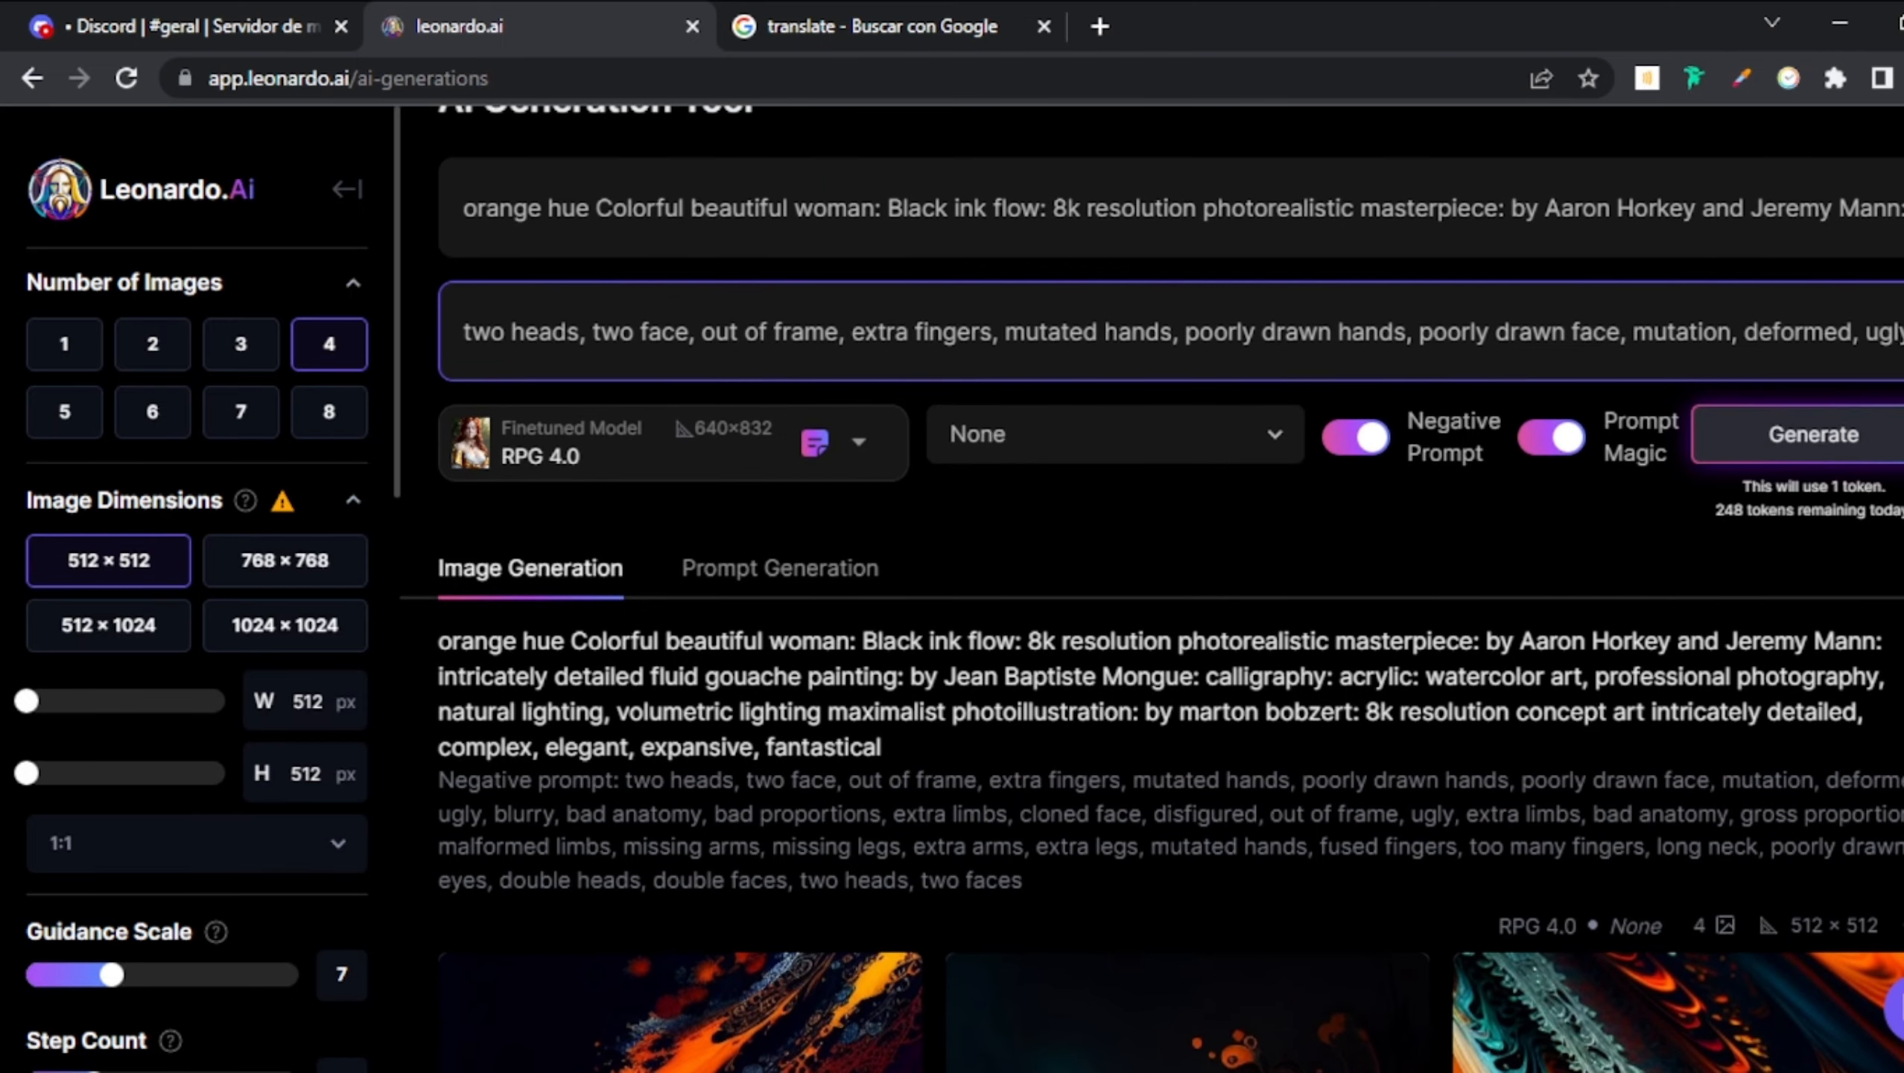
pyautogui.scroll(1, 1149, 594)
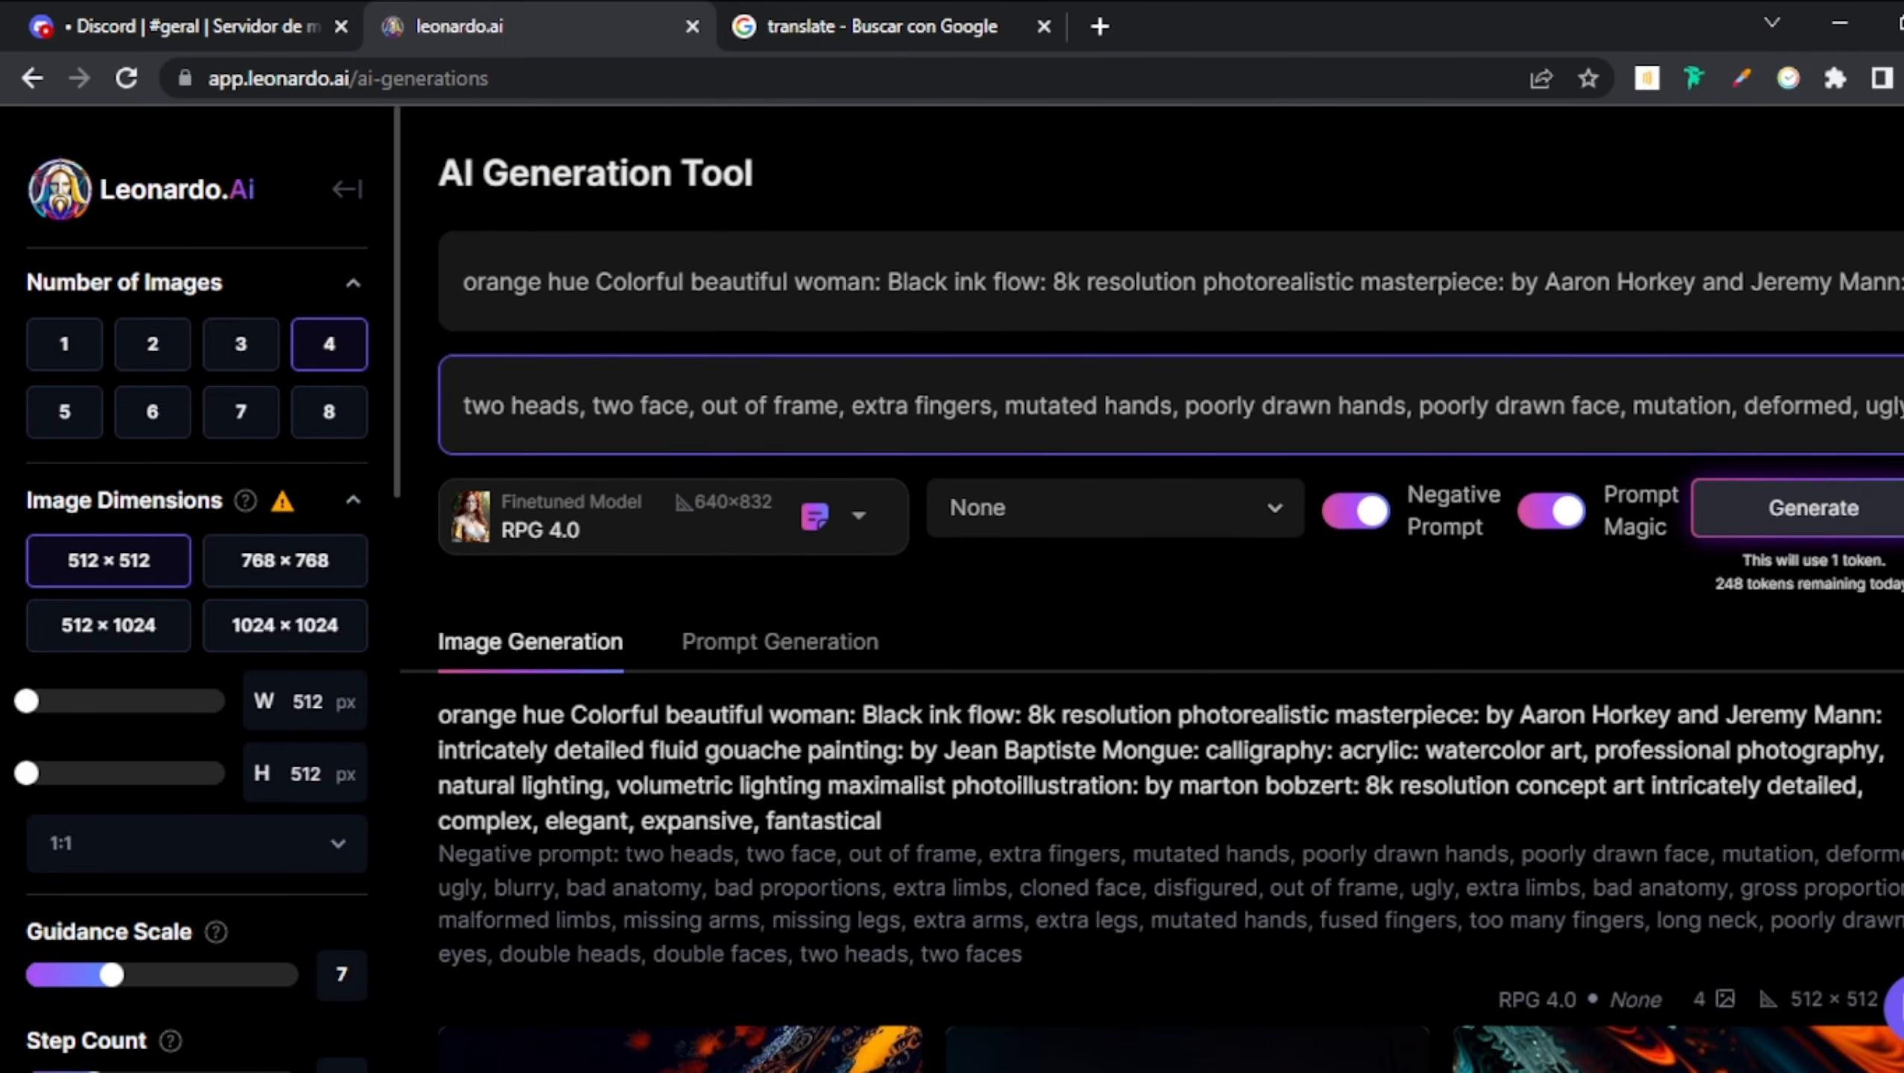
pyautogui.scroll(-15, 1149, 594)
pyautogui.scroll(7, 1149, 594)
pyautogui.scroll(-1, 1149, 594)
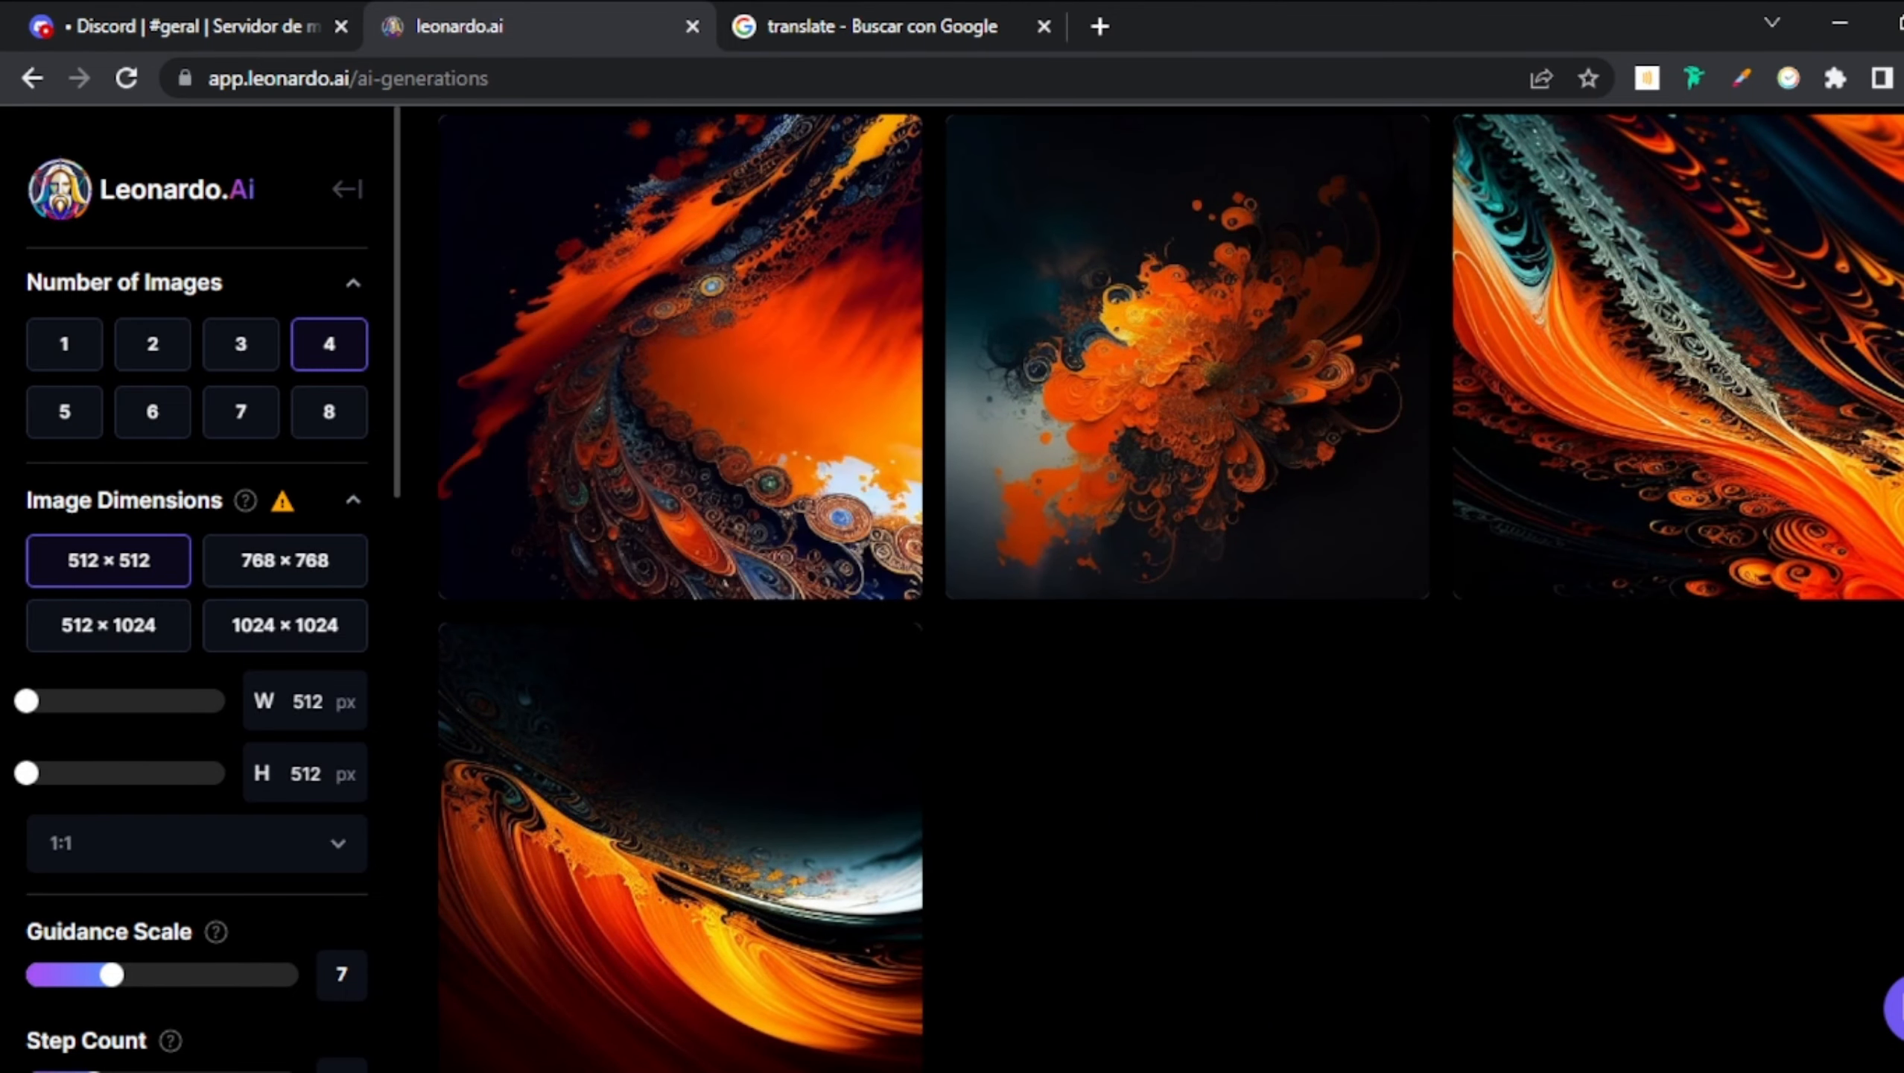
pyautogui.scroll(-1, 1170, 582)
pyautogui.scroll(10, 1170, 583)
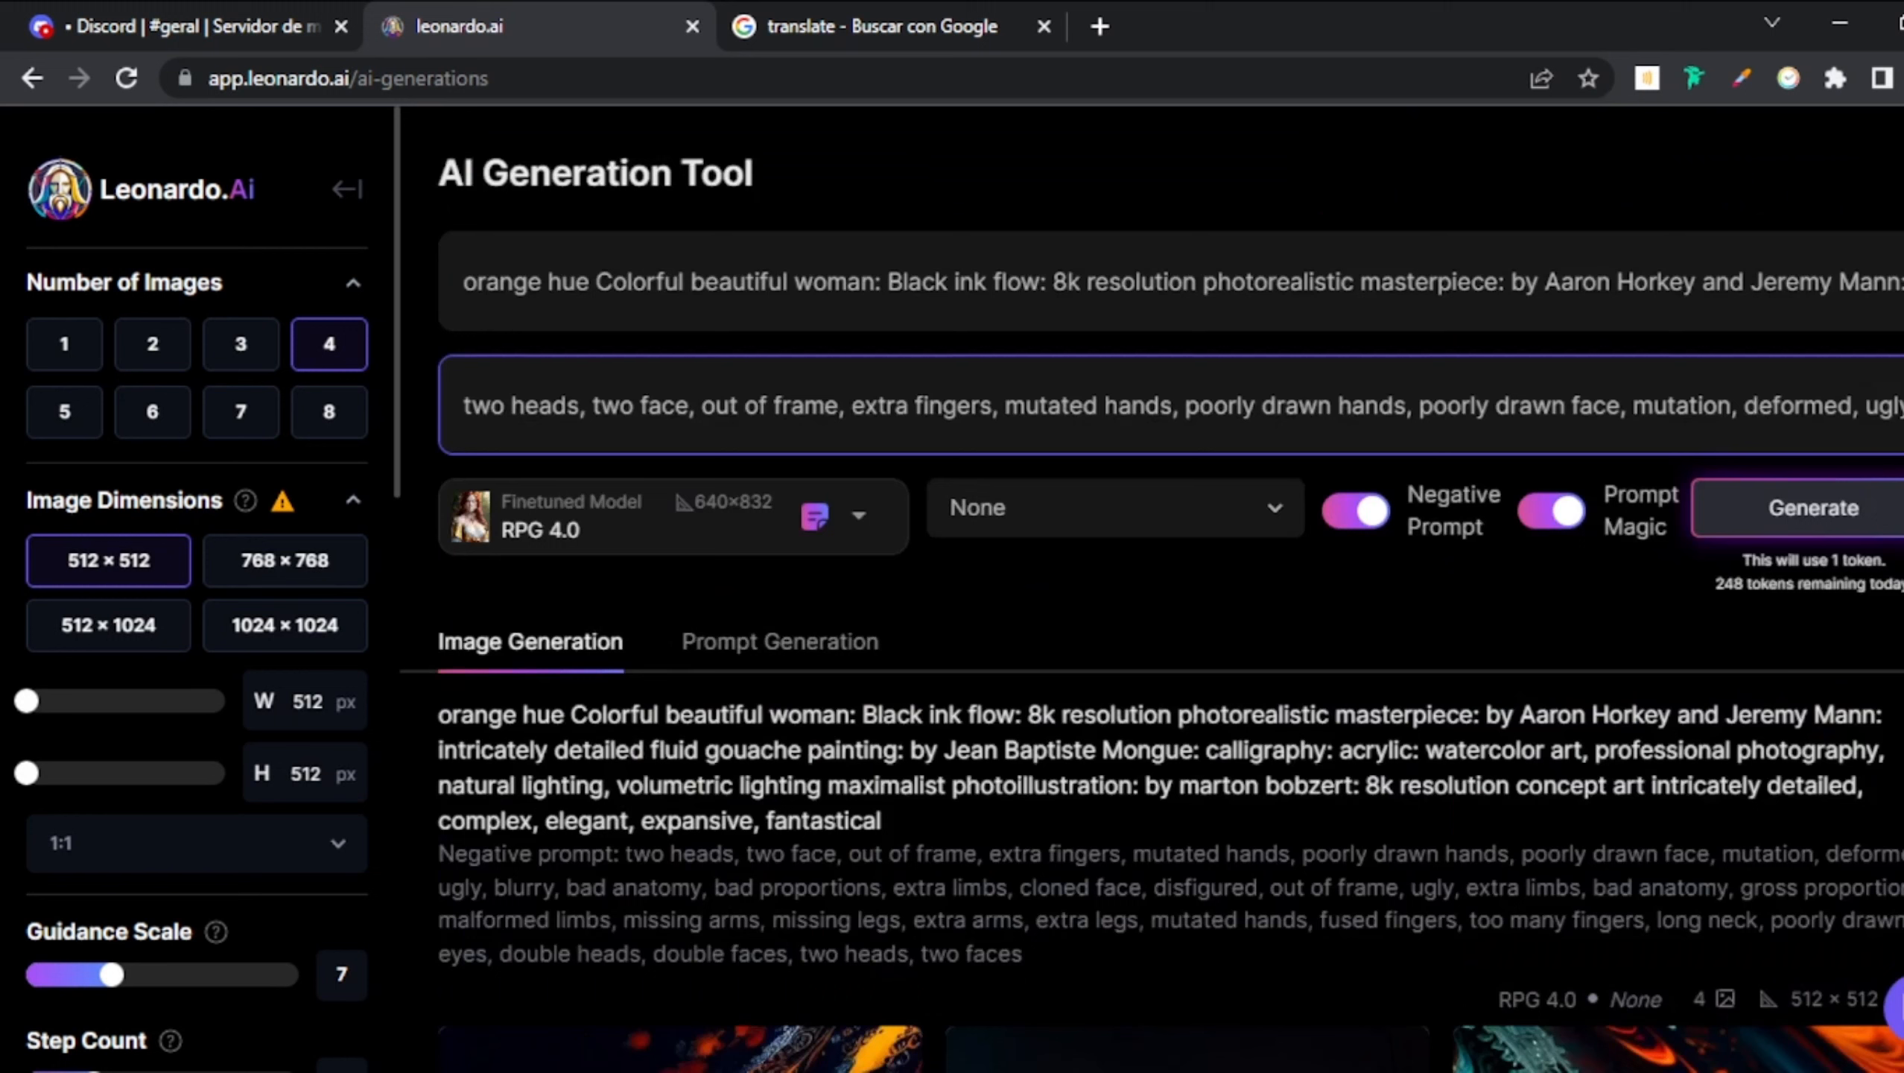
# - Read through the main prompt's text from its beginning to "Jeremy Mann" and look over the four generated images again
pyautogui.click(518, 278)
pyautogui.press('Left')
pyautogui.press('Left')
pyautogui.press('Left')
pyautogui.press('Left')
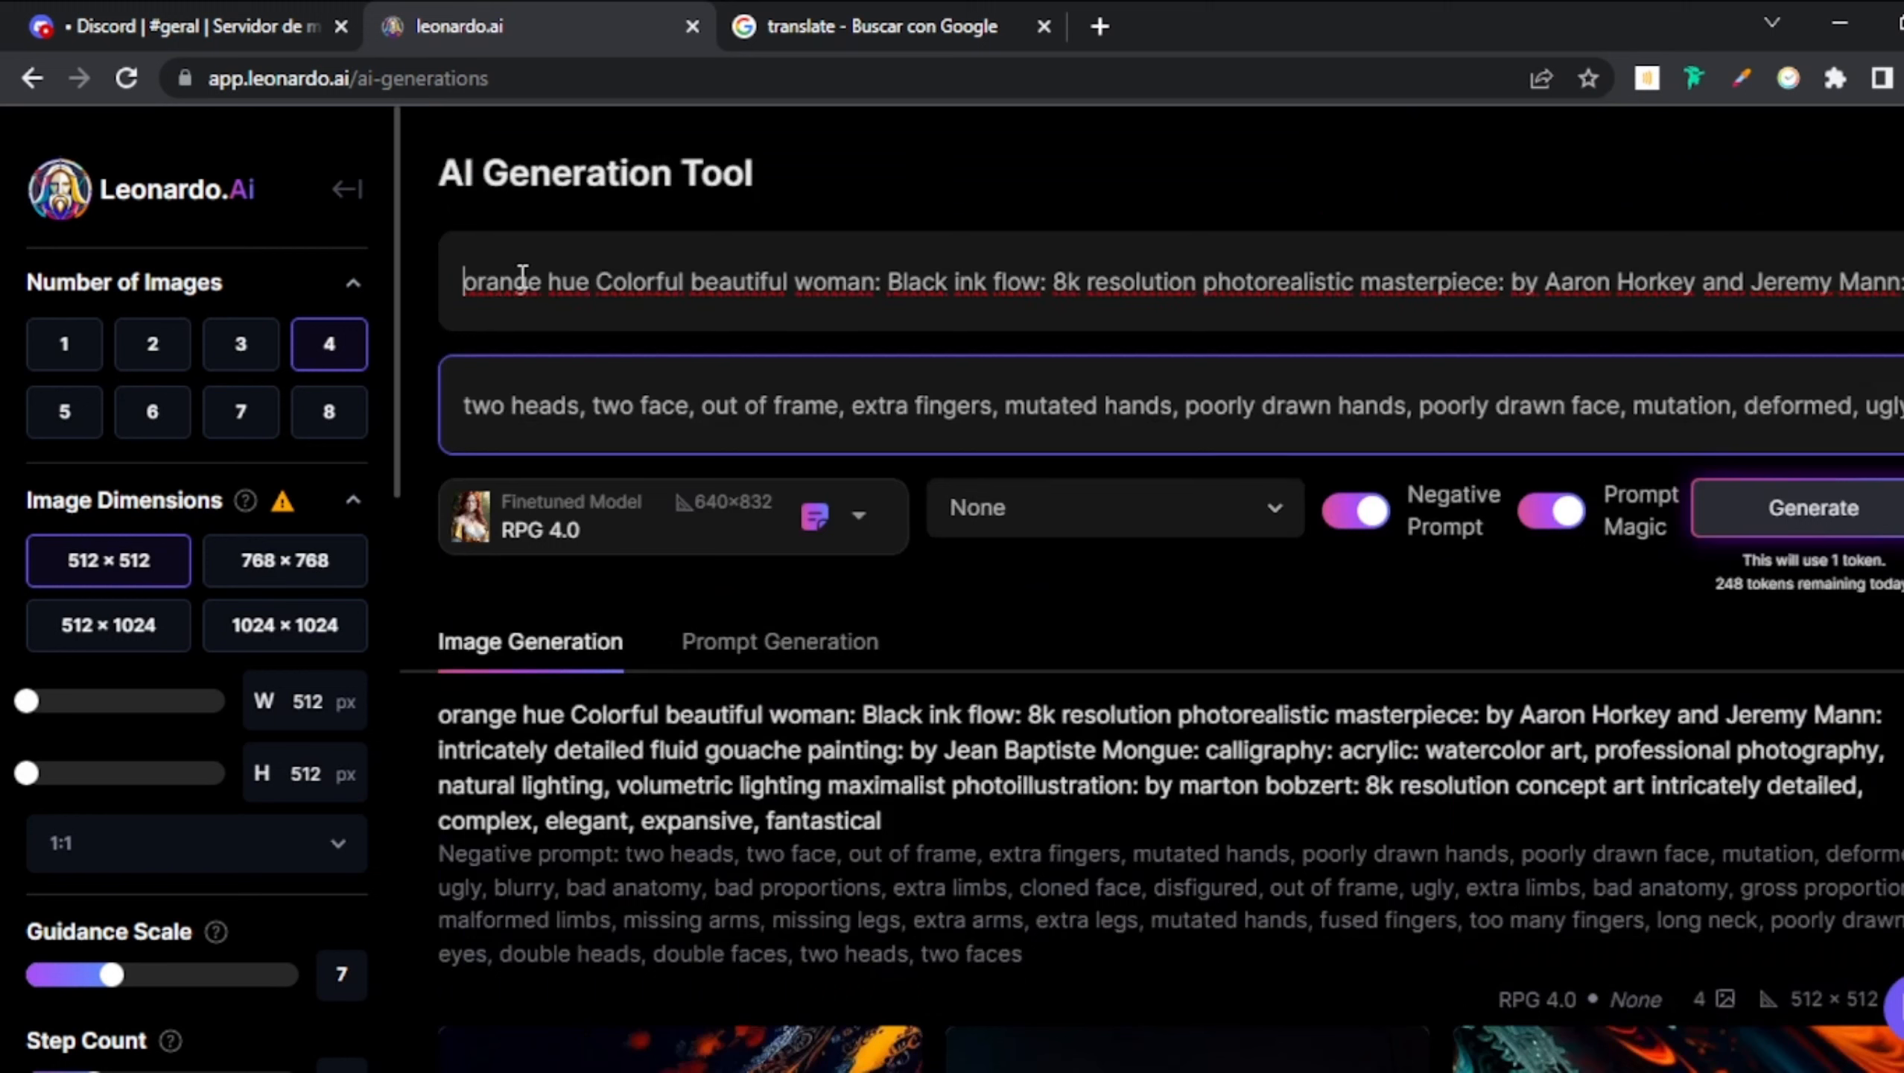
pyautogui.press('Right')
pyautogui.press('Right')
pyautogui.press('Right')
pyautogui.press('Right')
pyautogui.press('Right')
pyautogui.press('Right')
pyautogui.press('Right')
pyautogui.press('Right')
pyautogui.press('Right')
pyautogui.press('Right')
pyautogui.press('Right')
pyautogui.press('Right')
pyautogui.press('Right')
pyautogui.press('Right')
pyautogui.press('Right')
pyautogui.press('Right')
pyautogui.press('Right')
pyautogui.press('Right')
pyautogui.press('Right')
pyautogui.press('Right')
pyautogui.press('Right')
pyautogui.press('Right')
pyautogui.press('Right')
pyautogui.press('Right')
pyautogui.press('Right')
pyautogui.press('Right')
pyautogui.press('Right')
pyautogui.press('Right')
pyautogui.press('Right')
pyautogui.press('Right')
pyautogui.press('Right')
pyautogui.press('Right')
pyautogui.press('Right')
pyautogui.press('Right')
pyautogui.press('Right')
pyautogui.press('Right')
pyautogui.press('Right')
pyautogui.press('Right')
pyautogui.press('Right')
pyautogui.press('Right')
pyautogui.press('Right')
pyautogui.press('Right')
pyautogui.press('Right')
pyautogui.press('Right')
pyautogui.press('Right')
pyautogui.press('Right')
pyautogui.press('Right')
pyautogui.press('Right')
pyautogui.press('Left')
pyautogui.press('Left')
pyautogui.press('Left')
pyautogui.scroll(-8, 1151, 594)
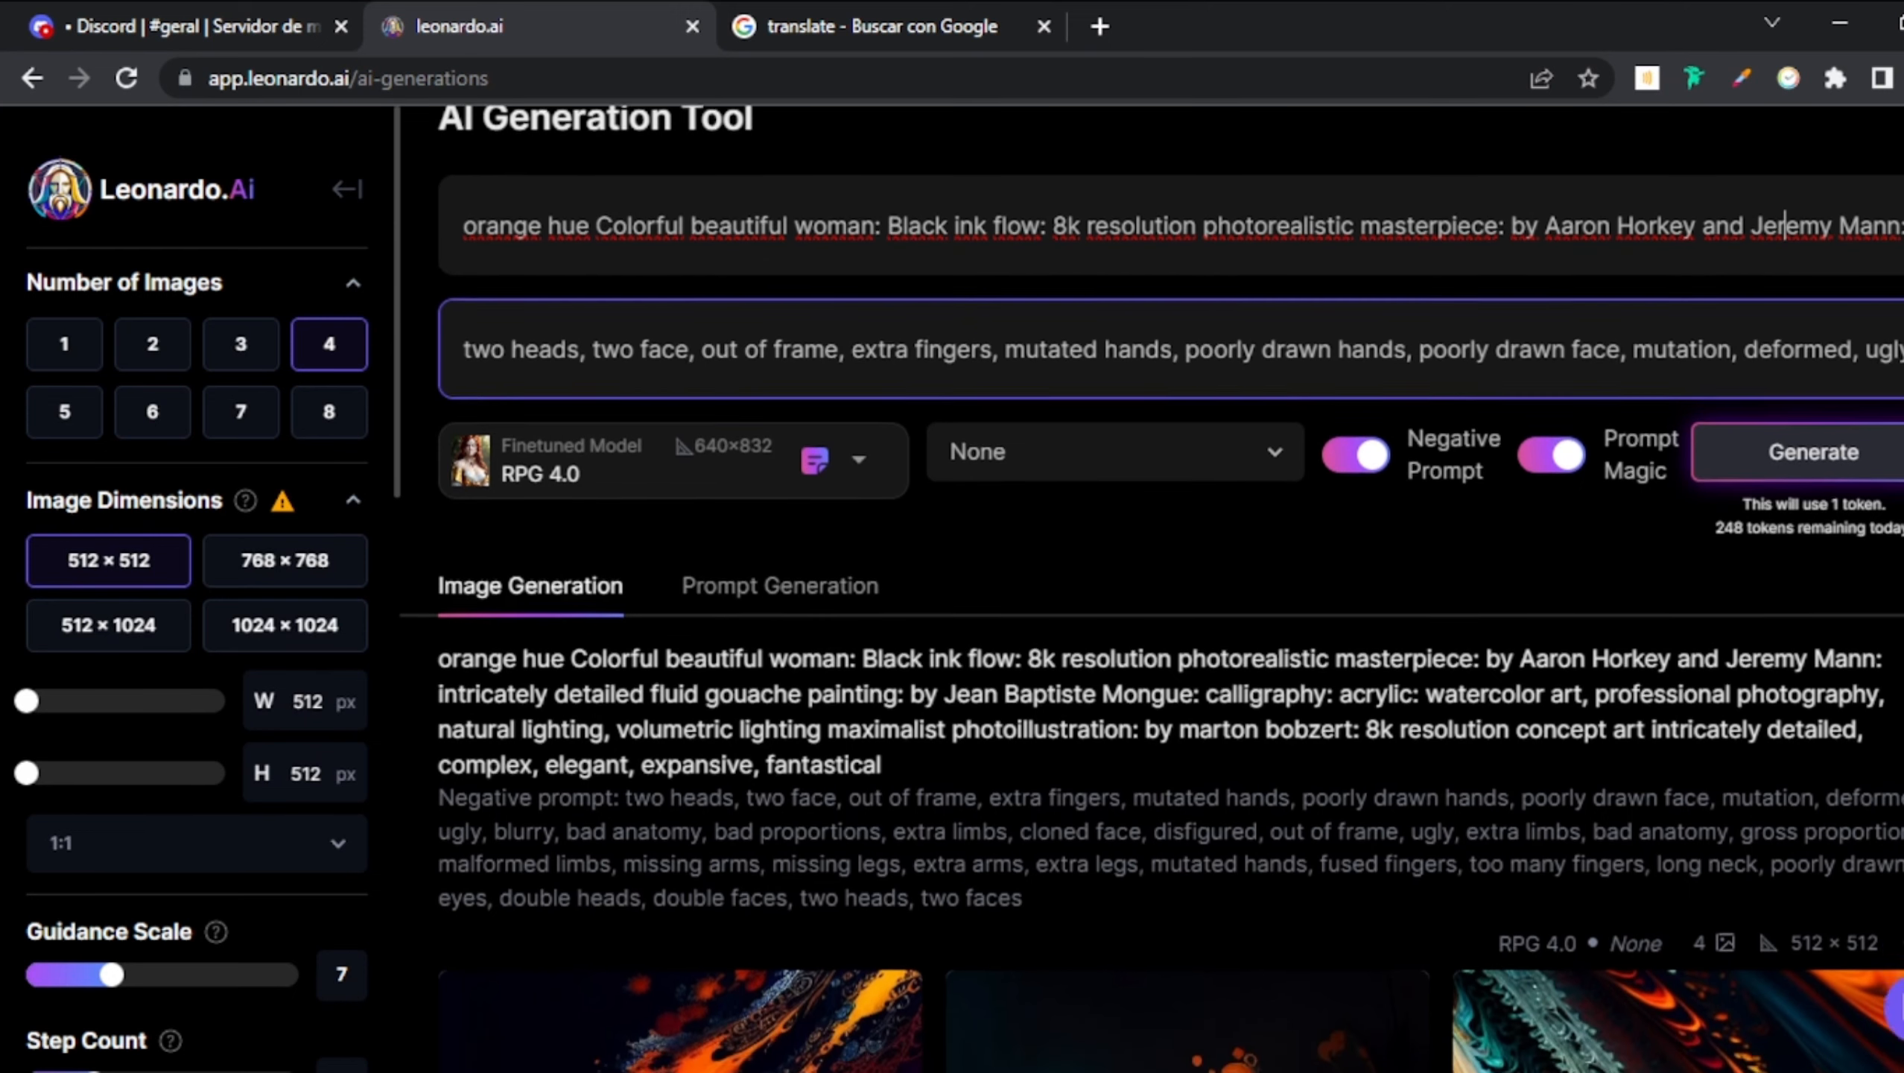
pyautogui.scroll(-6, 1034, 567)
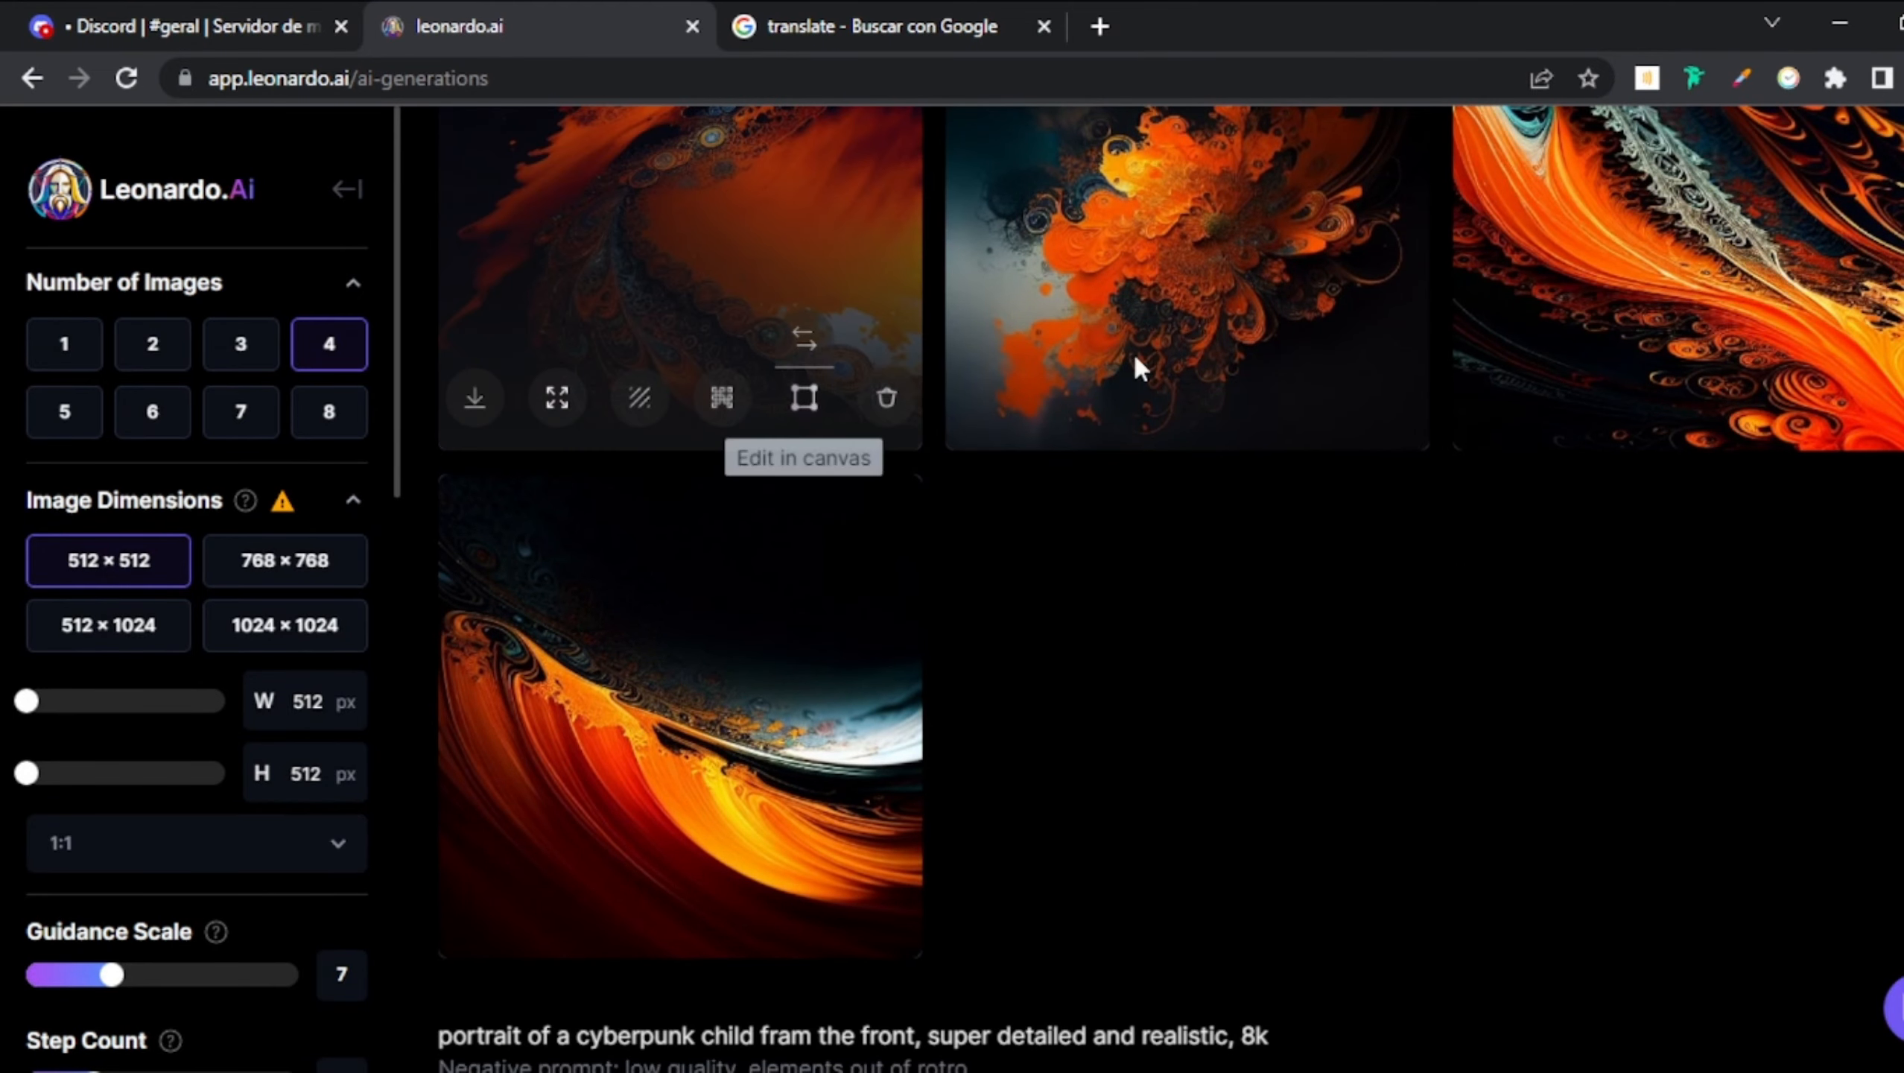
# - View the second orange image, the floral ink splash, enlarged, close it and open the Community Feed
pyautogui.click(1188, 276)
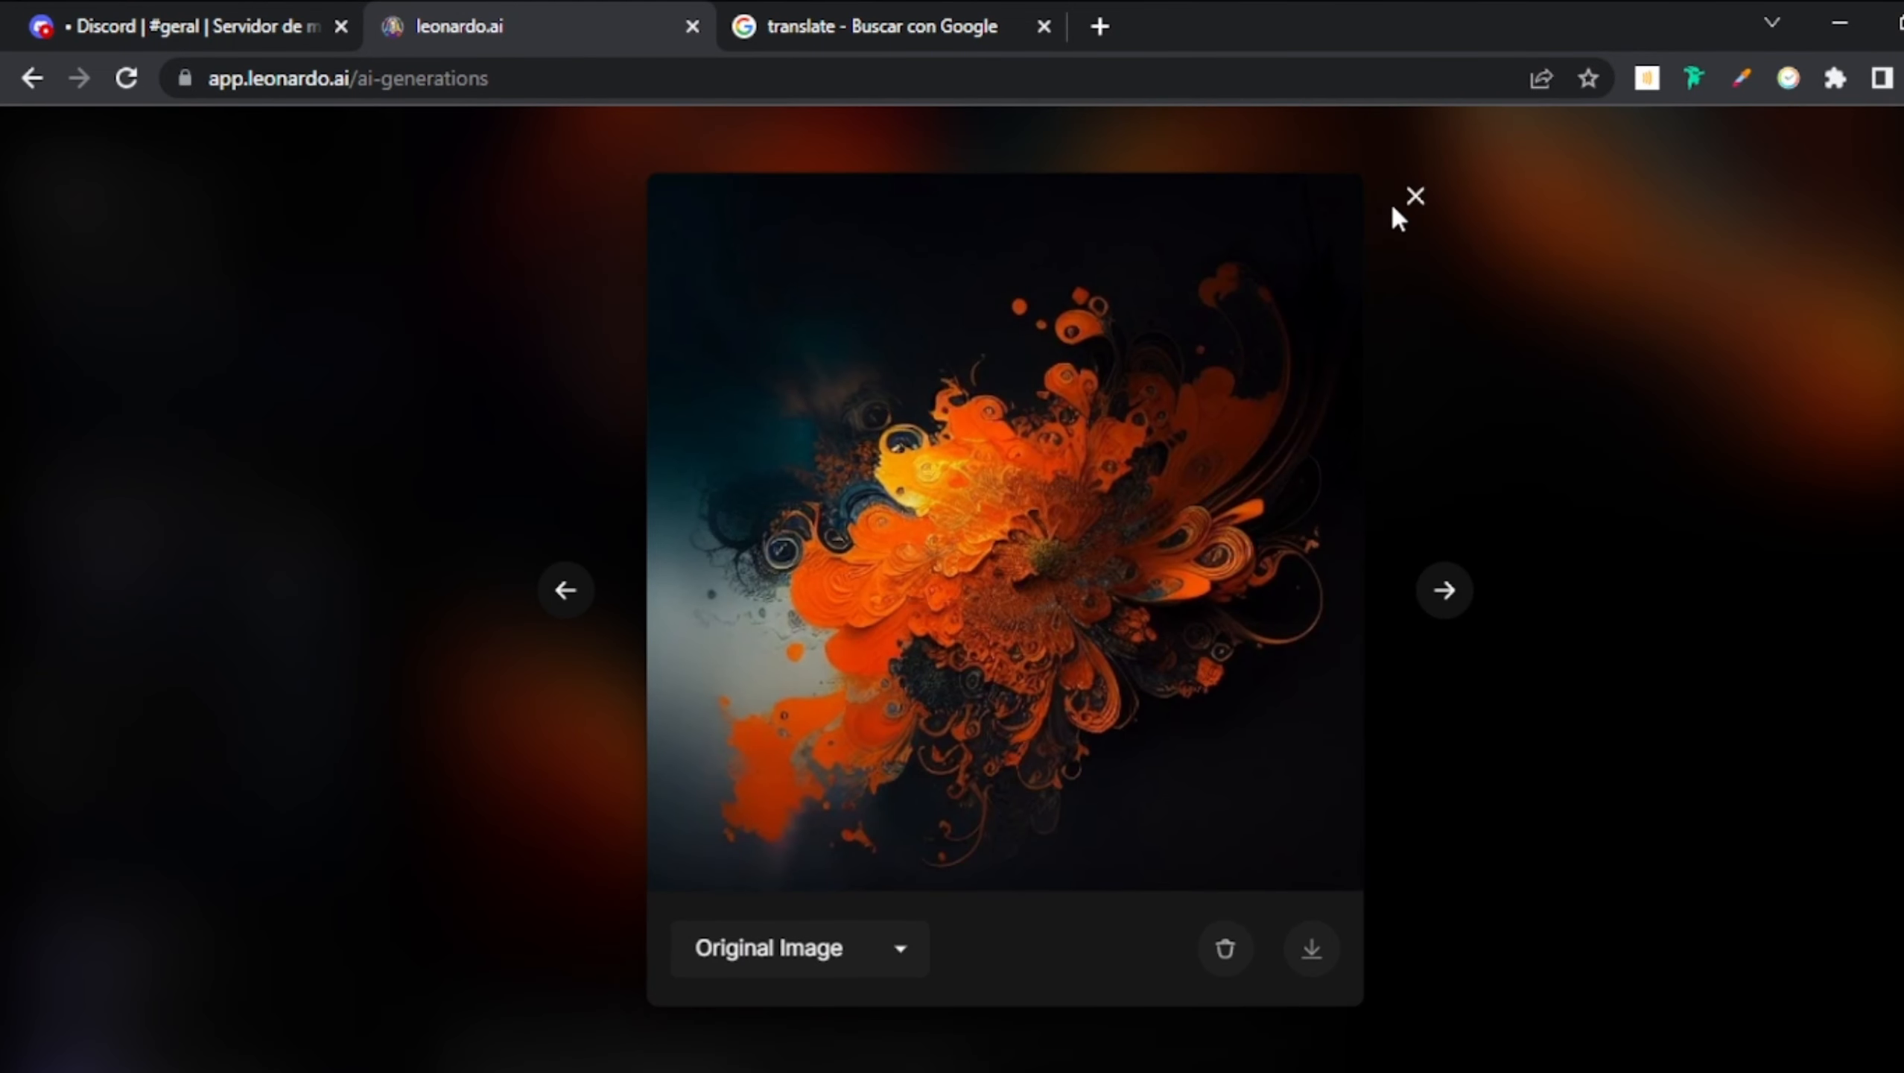
pyautogui.click(1420, 197)
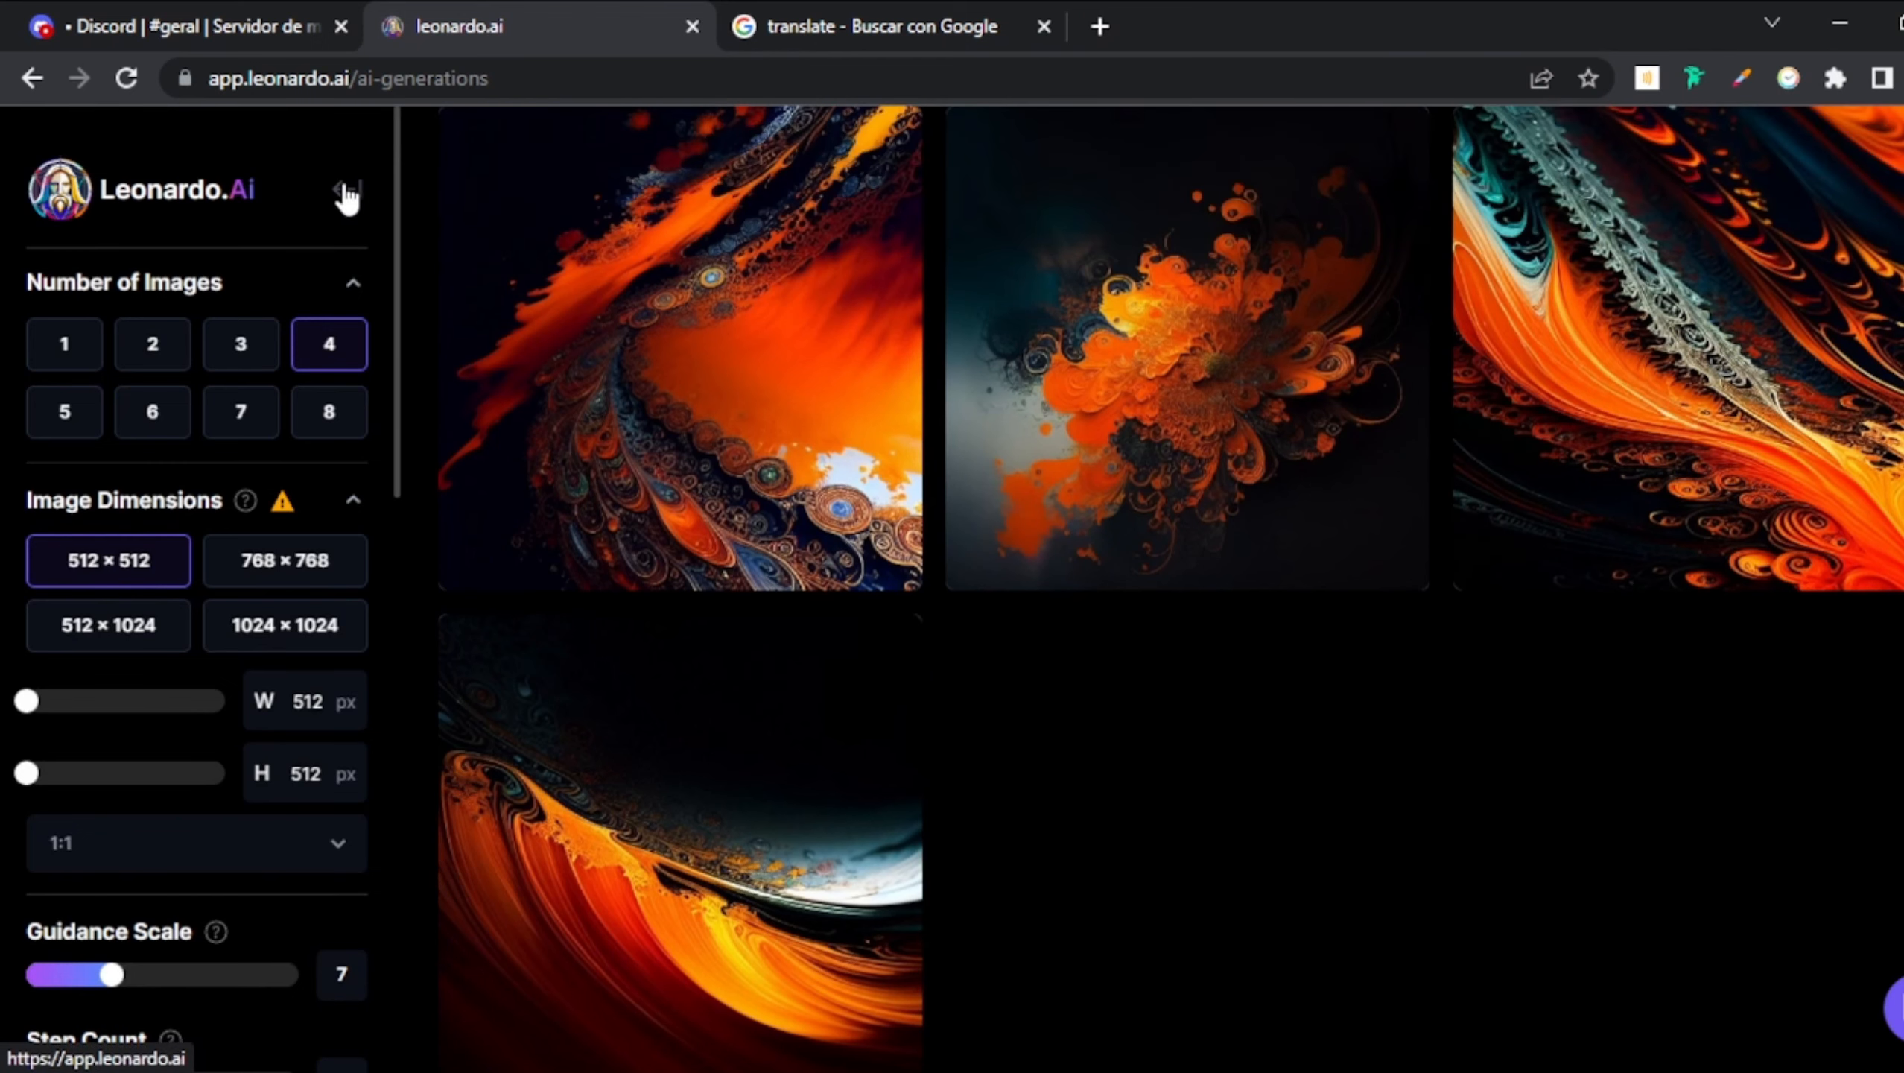
pyautogui.click(346, 189)
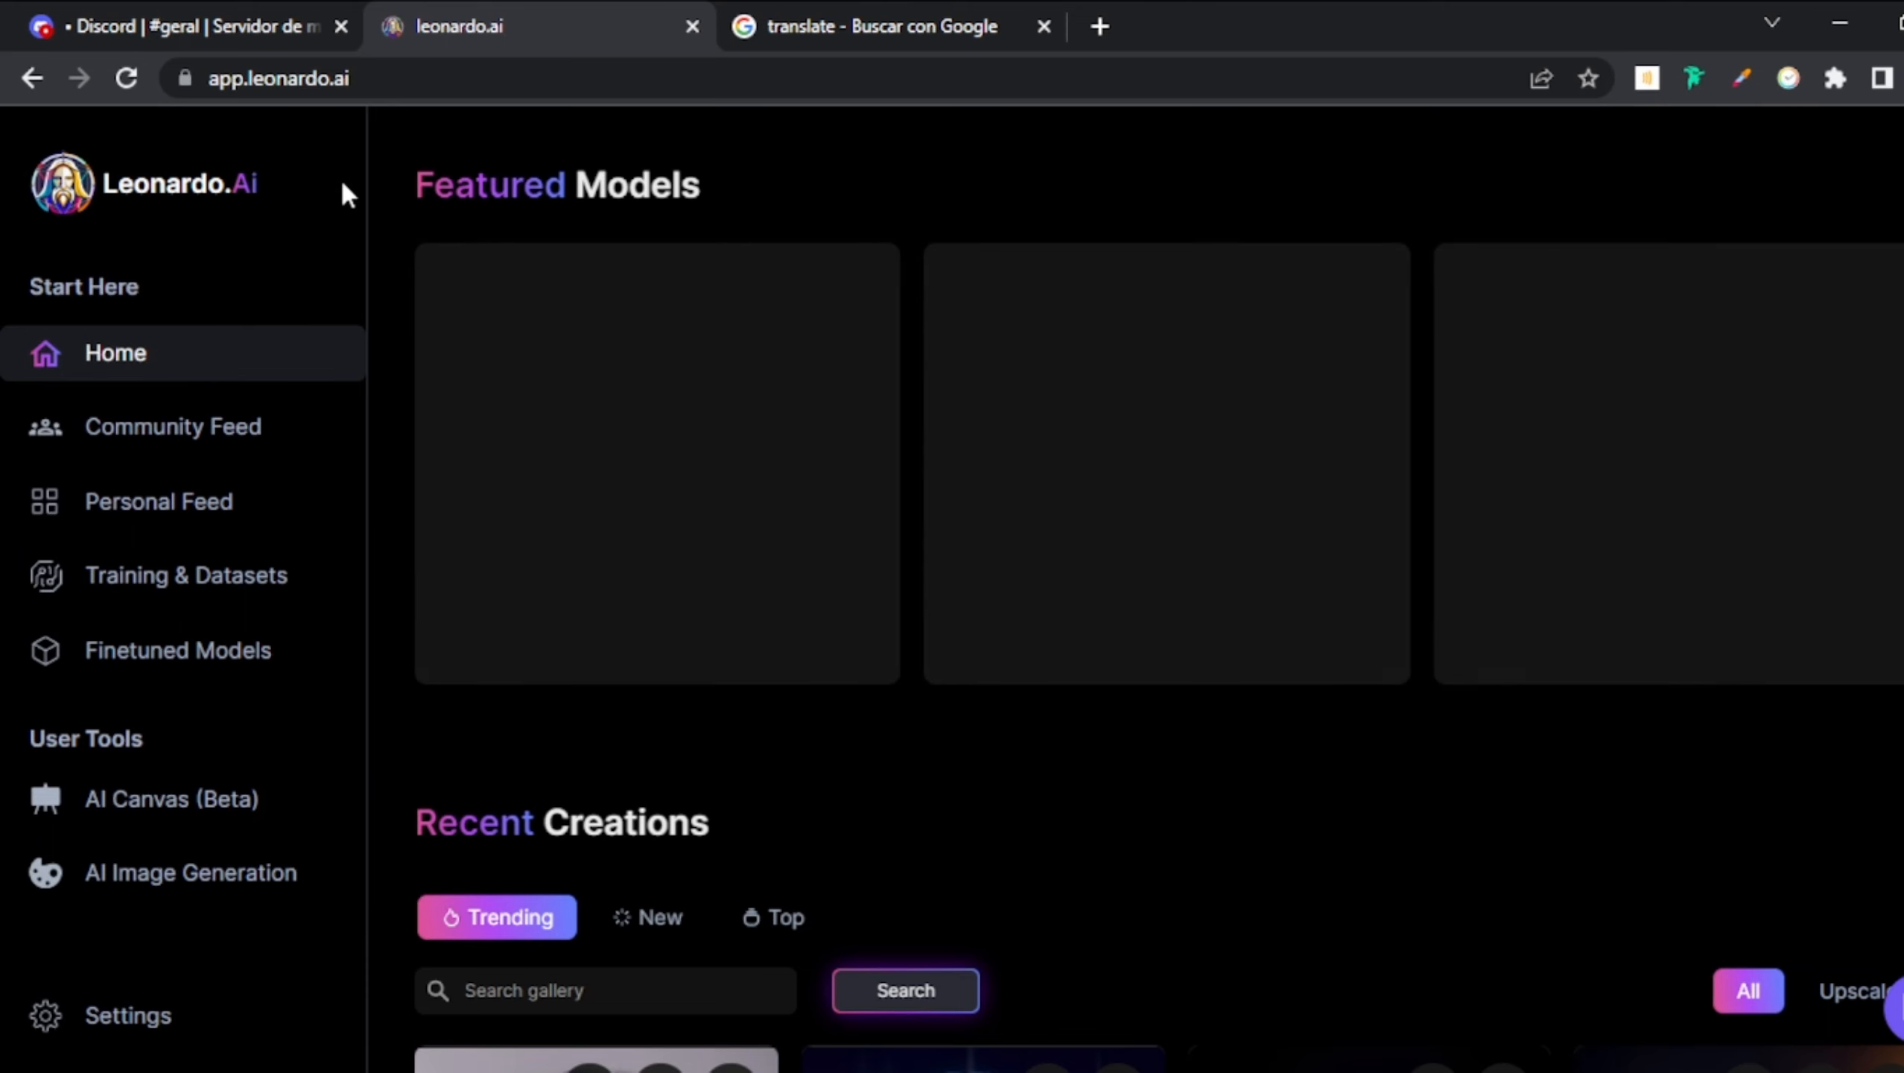
pyautogui.click(225, 430)
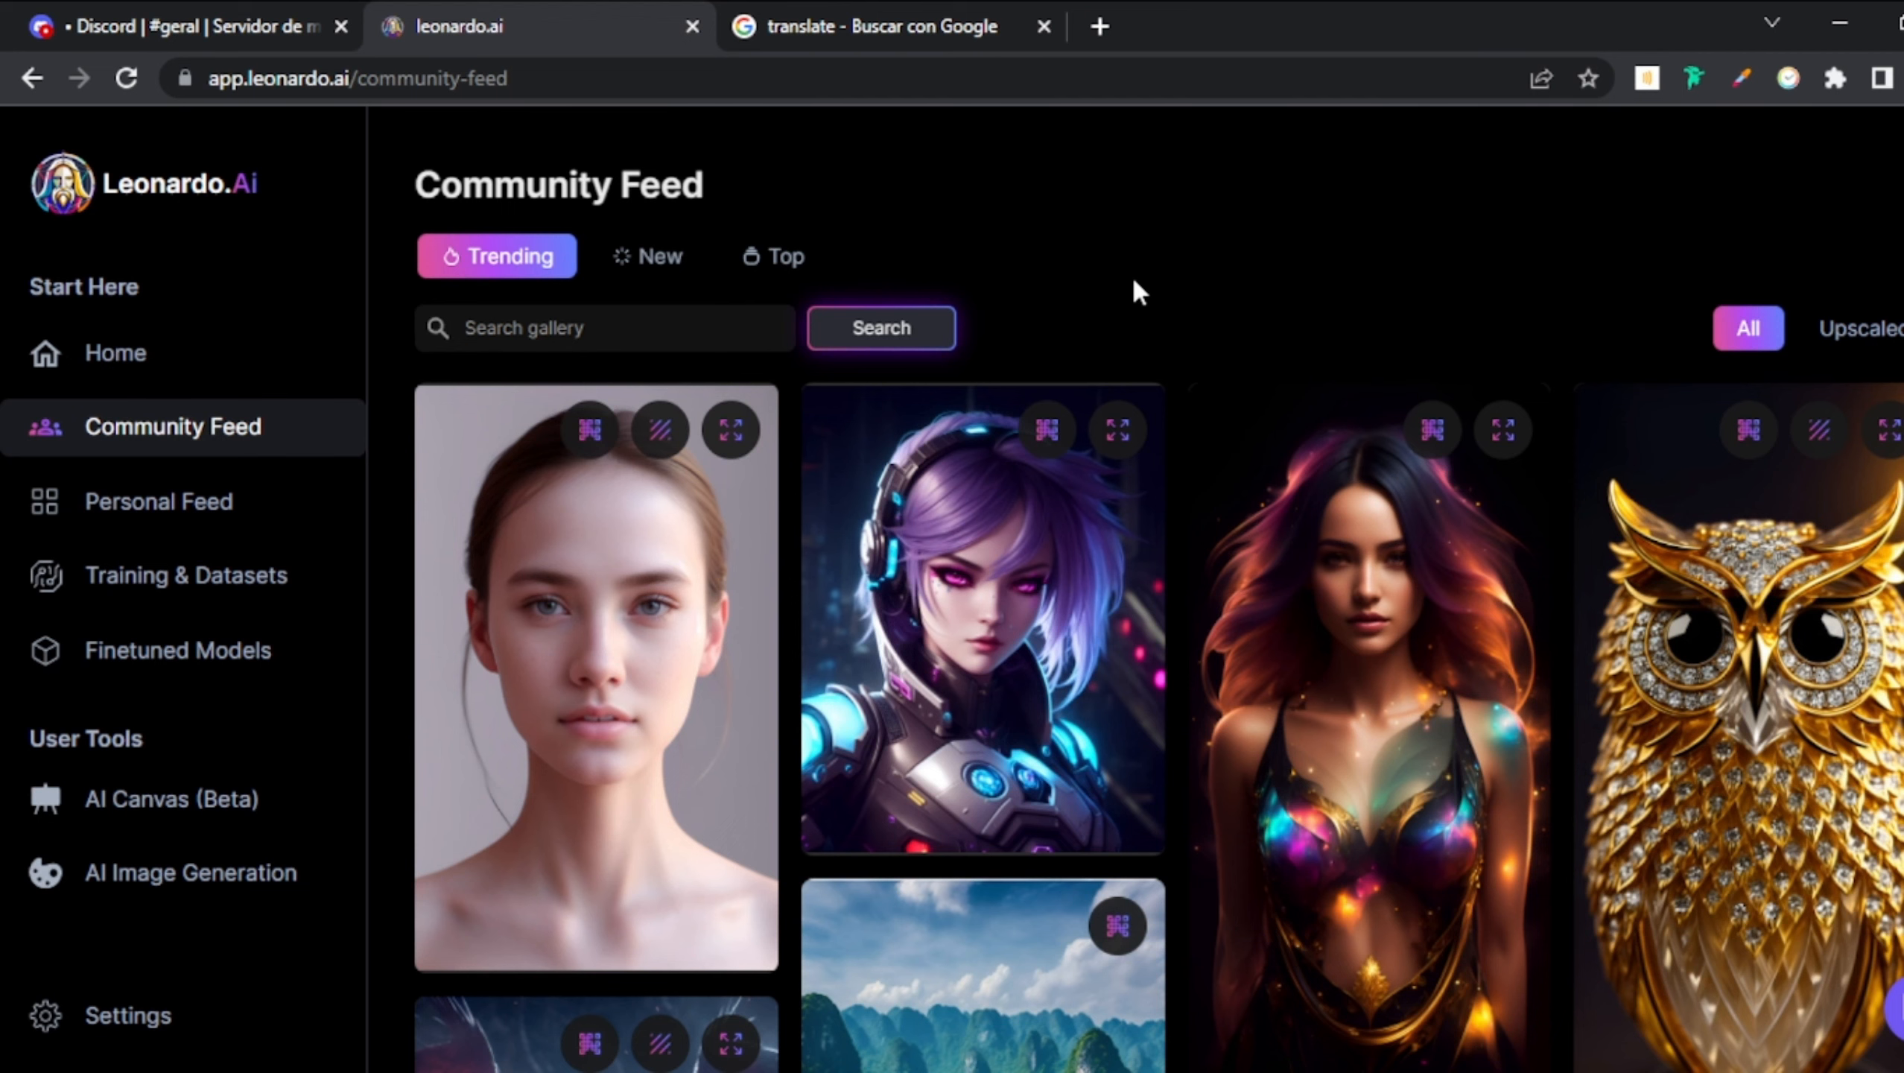
# - Browse the trending community images and open the details of the wrinkled old woman's portrait
pyautogui.scroll(-3, 1142, 646)
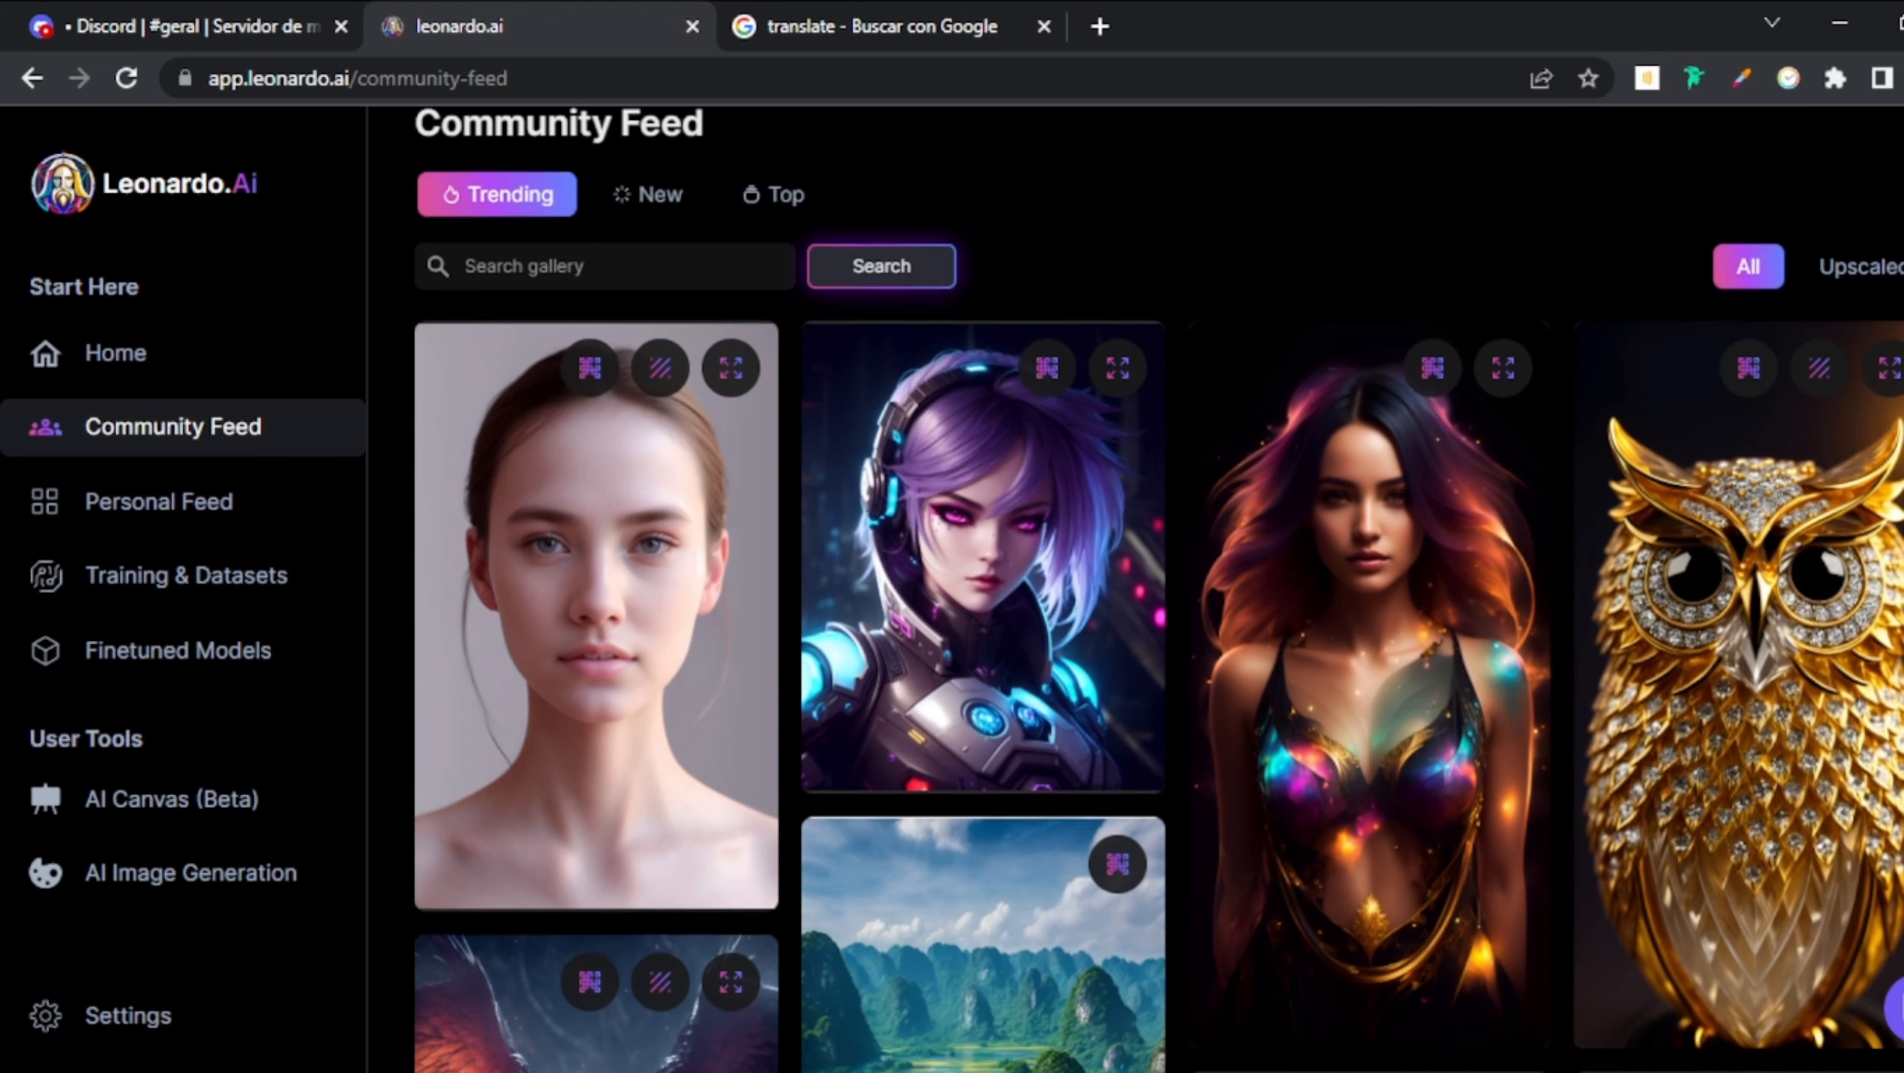
pyautogui.scroll(-5, 1156, 677)
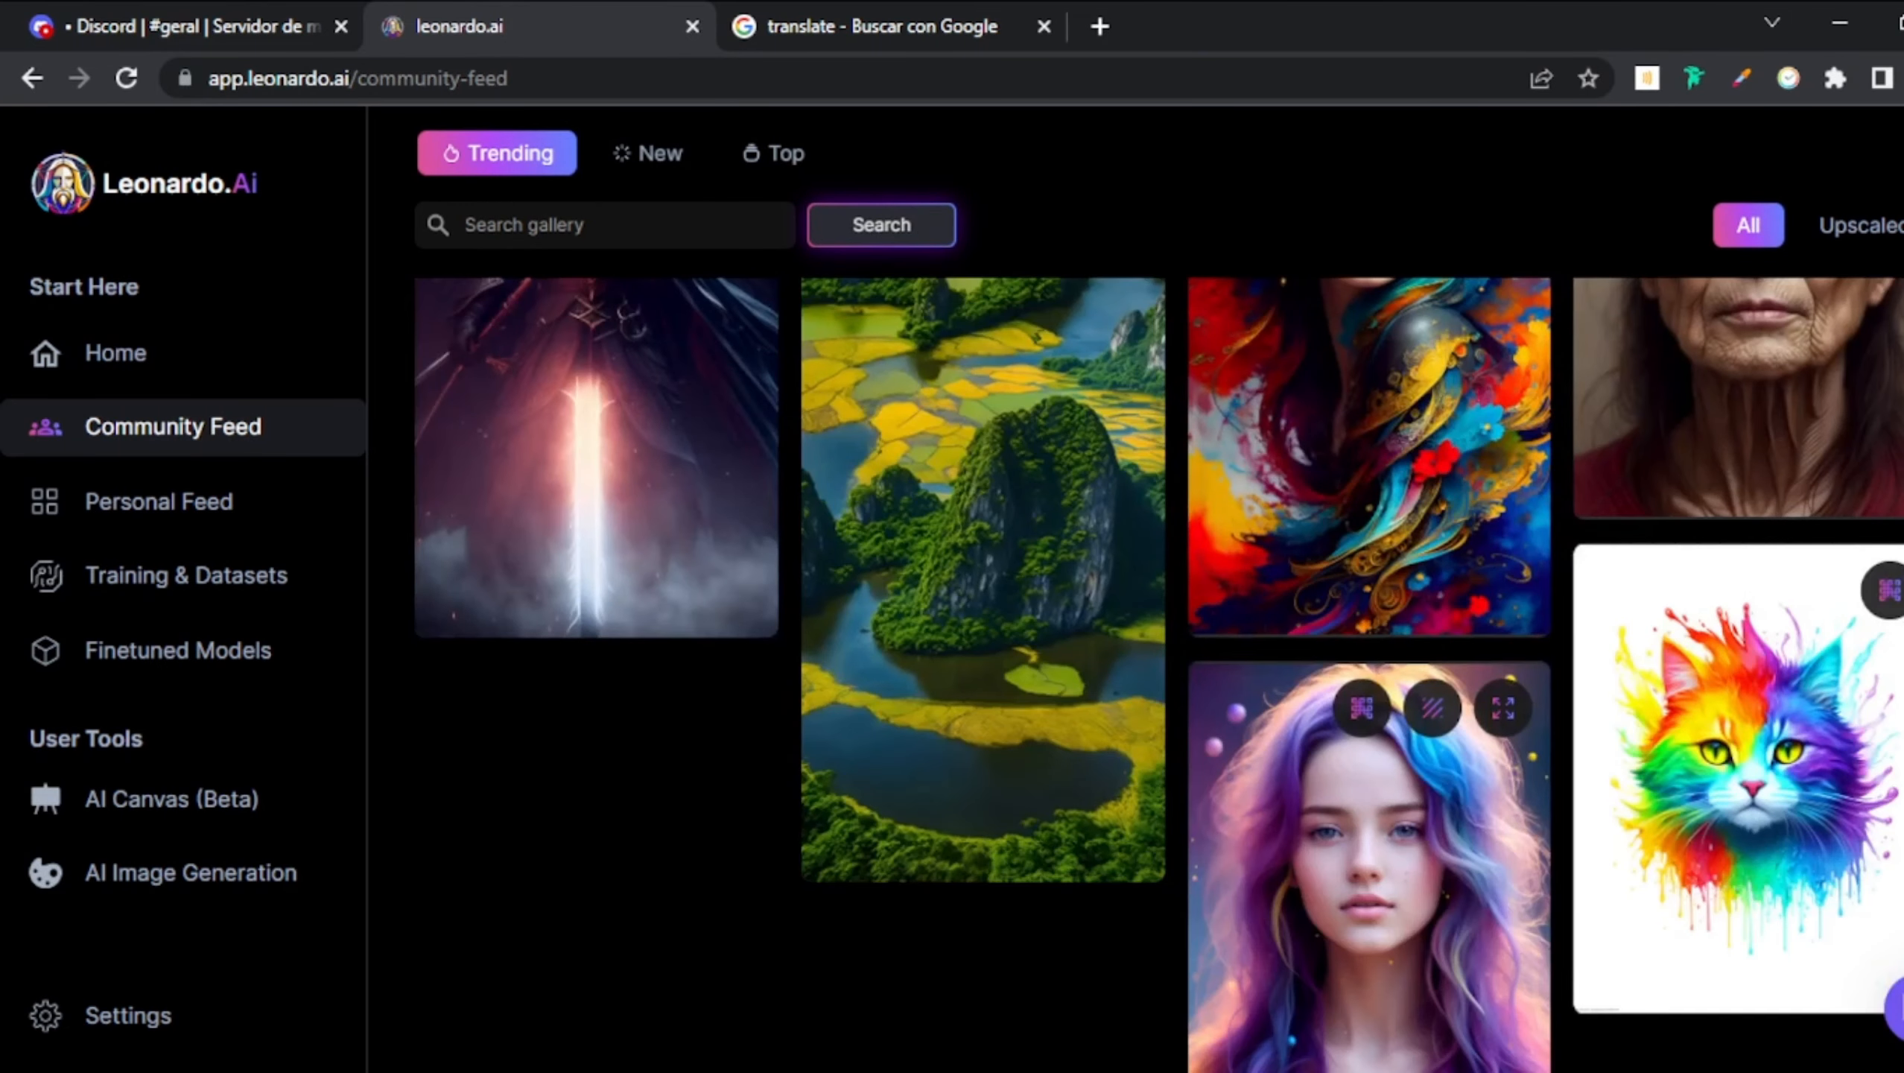
pyautogui.scroll(1, 1156, 676)
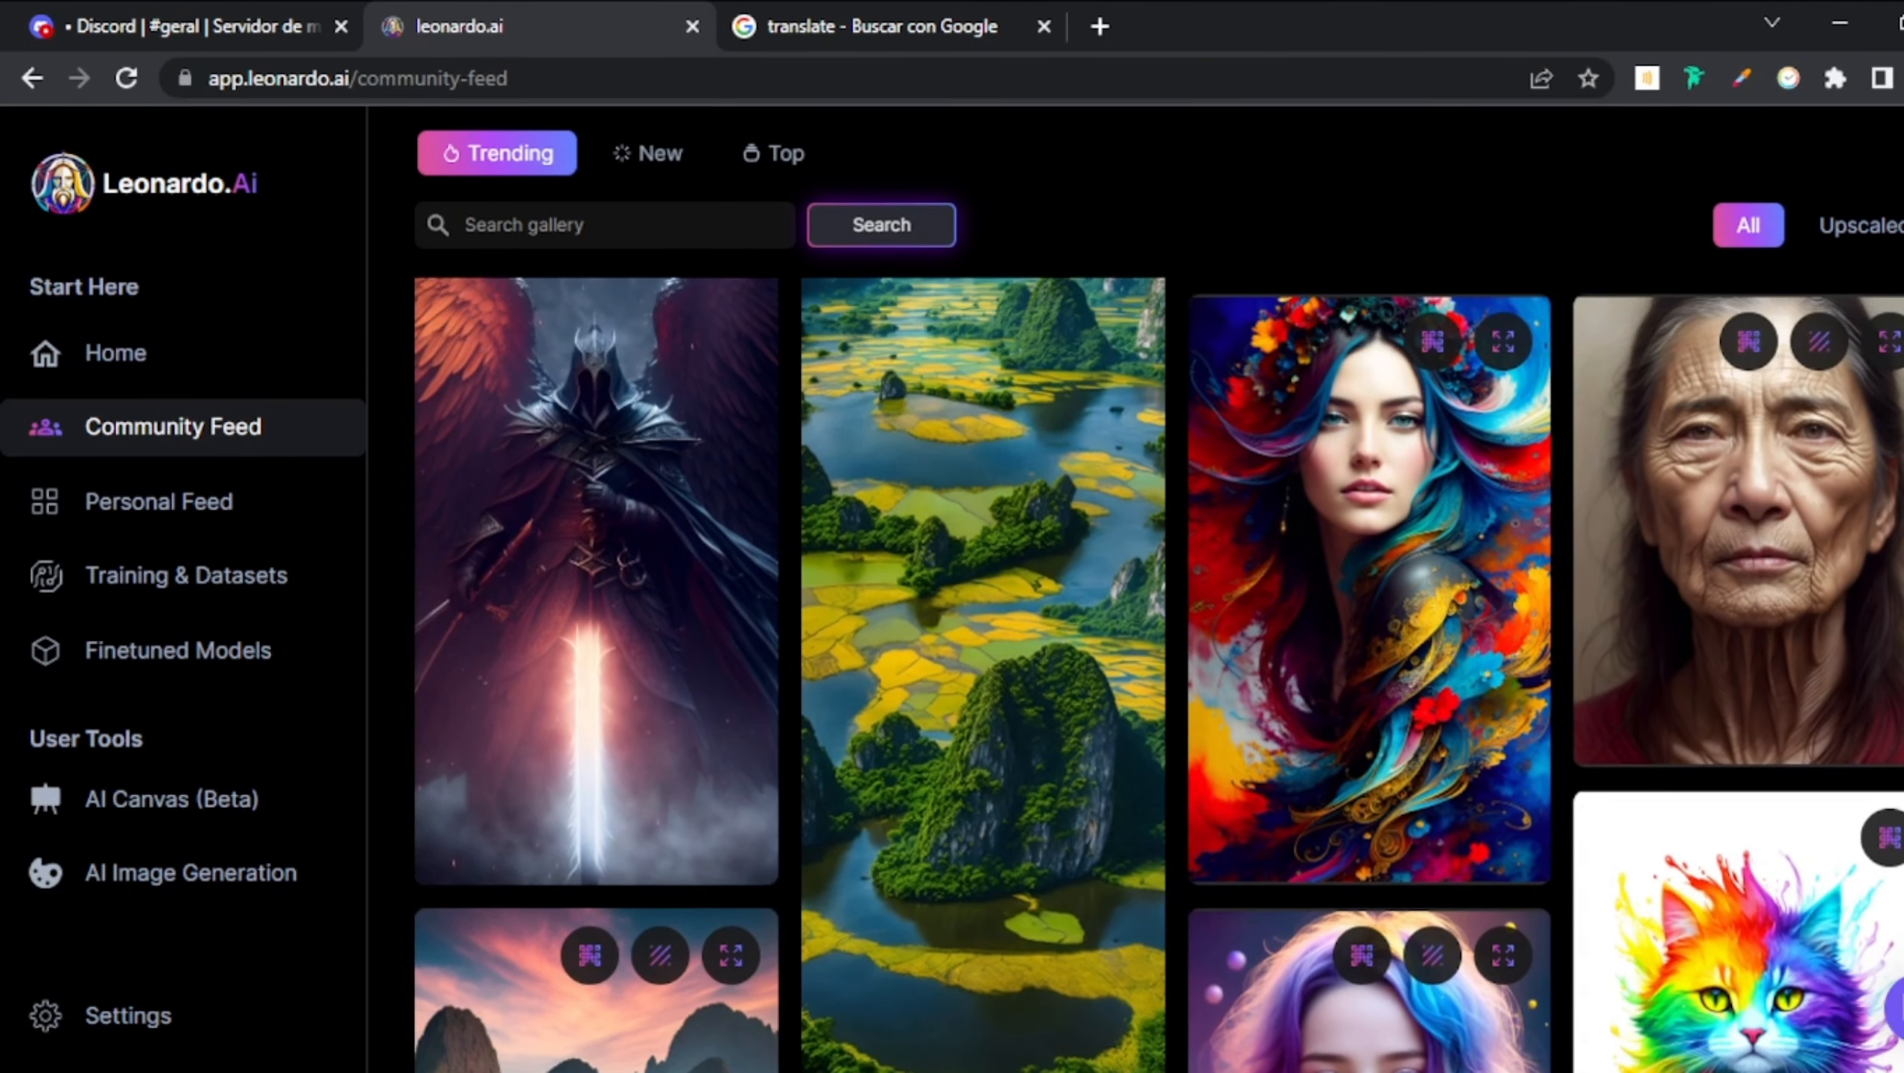
pyautogui.moveTo(1770, 556)
pyautogui.click(1806, 484)
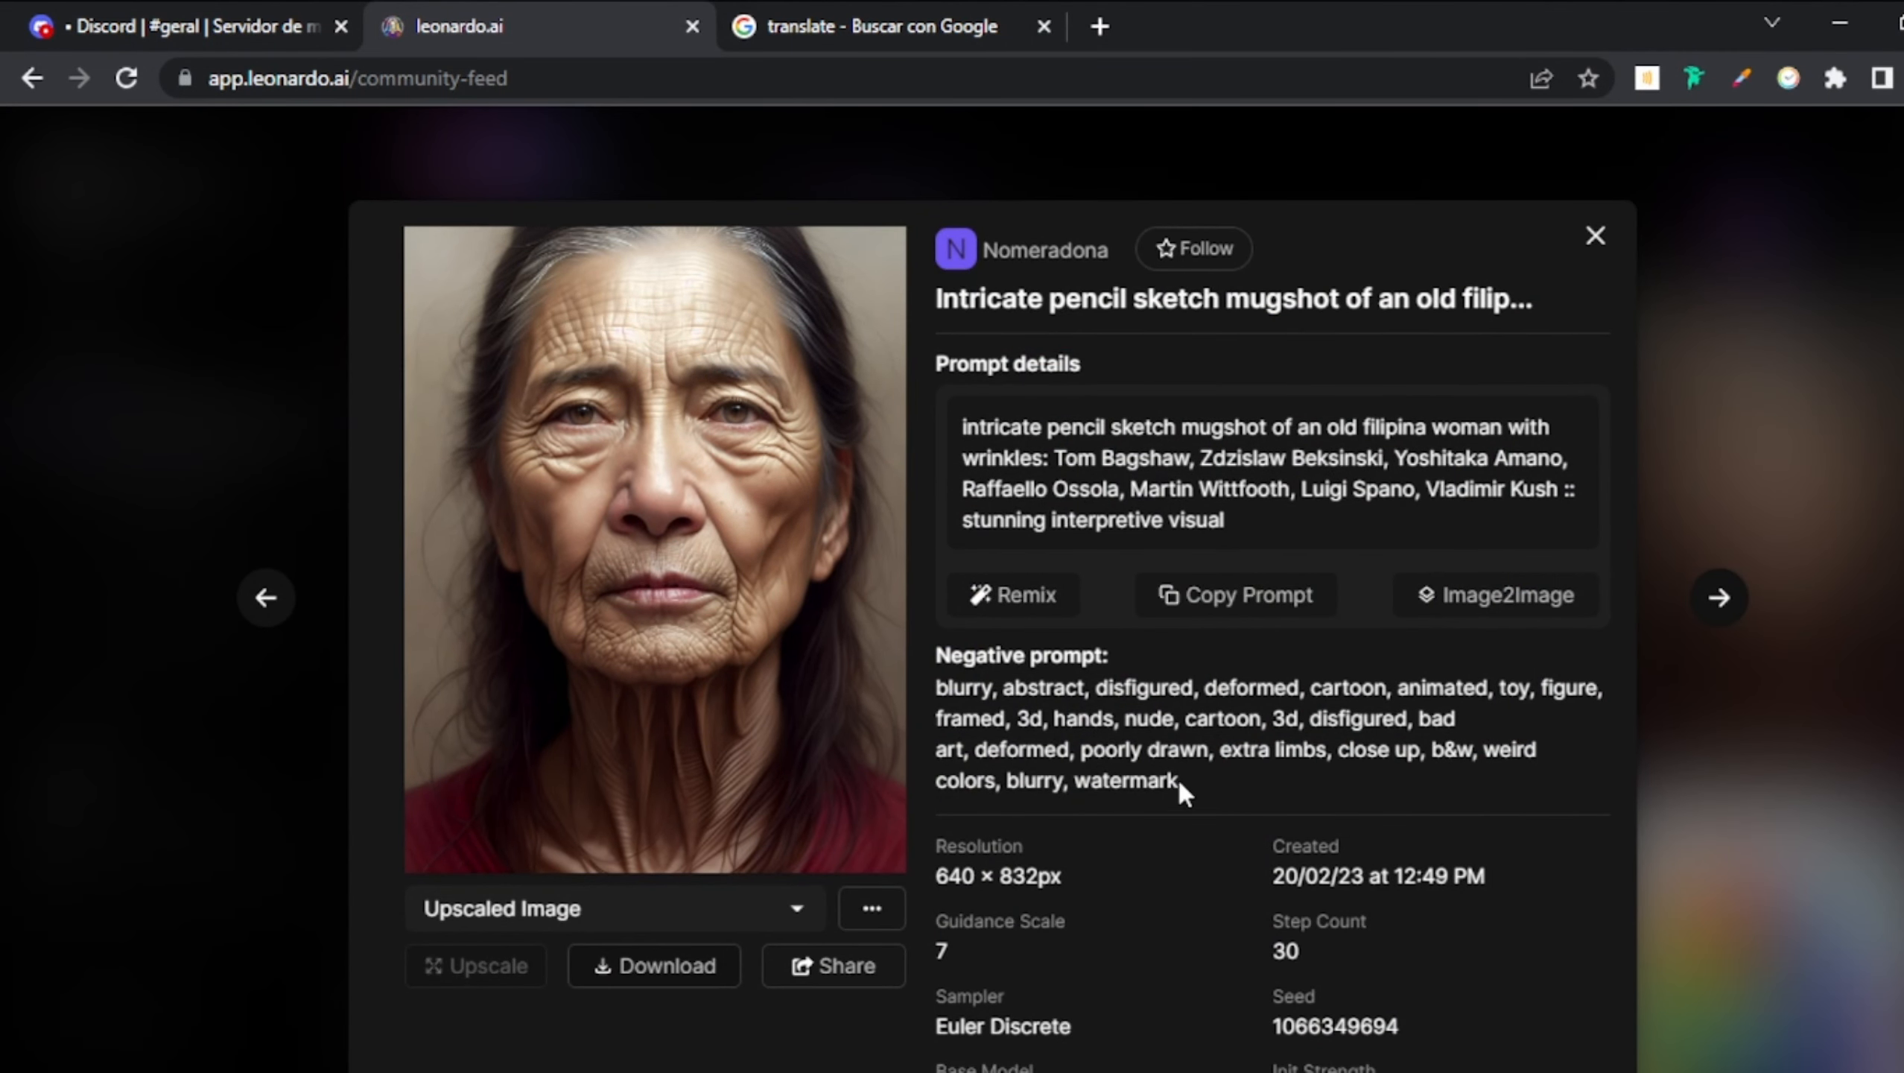
# - Load the portrait's prompt into the AI Generation Tool and replace the negative prompt with the one copied from its details
pyautogui.moveTo(1177, 777); pyautogui.dragTo(937, 689)
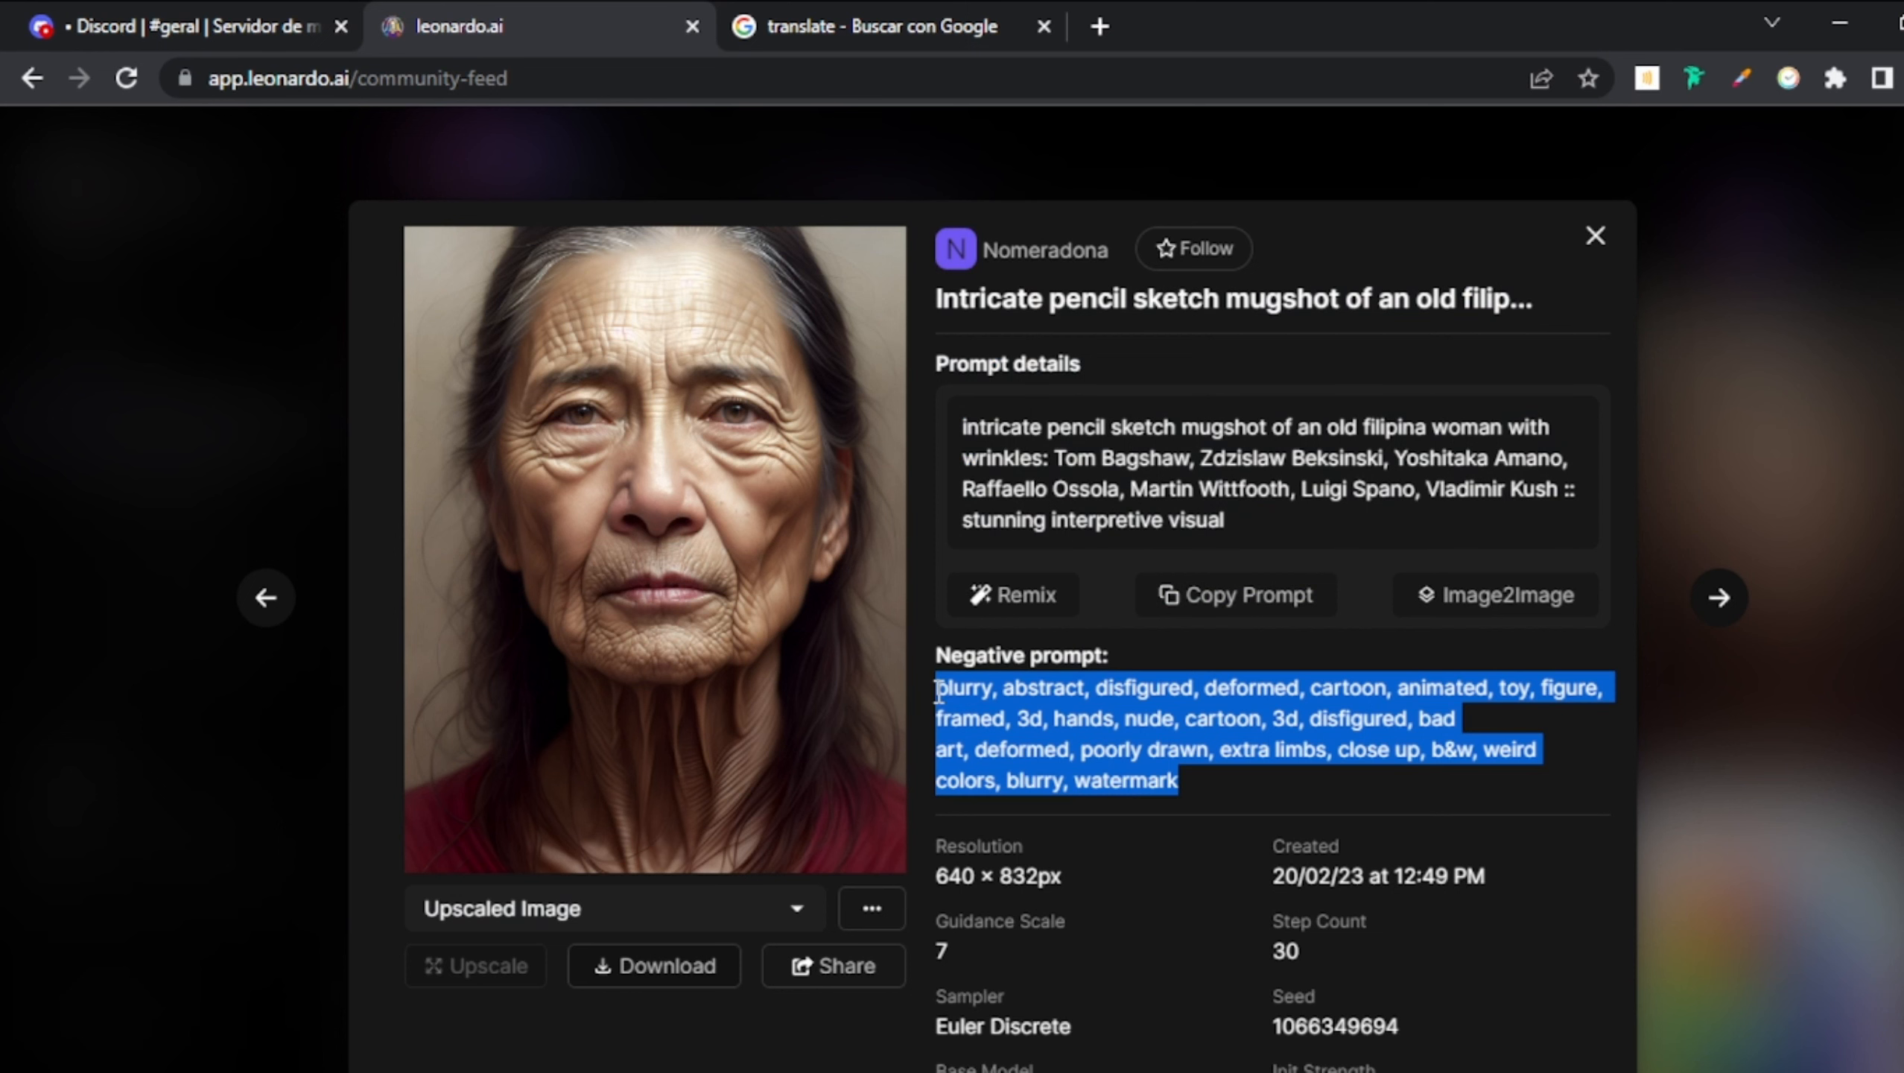
pyautogui.click(1461, 602)
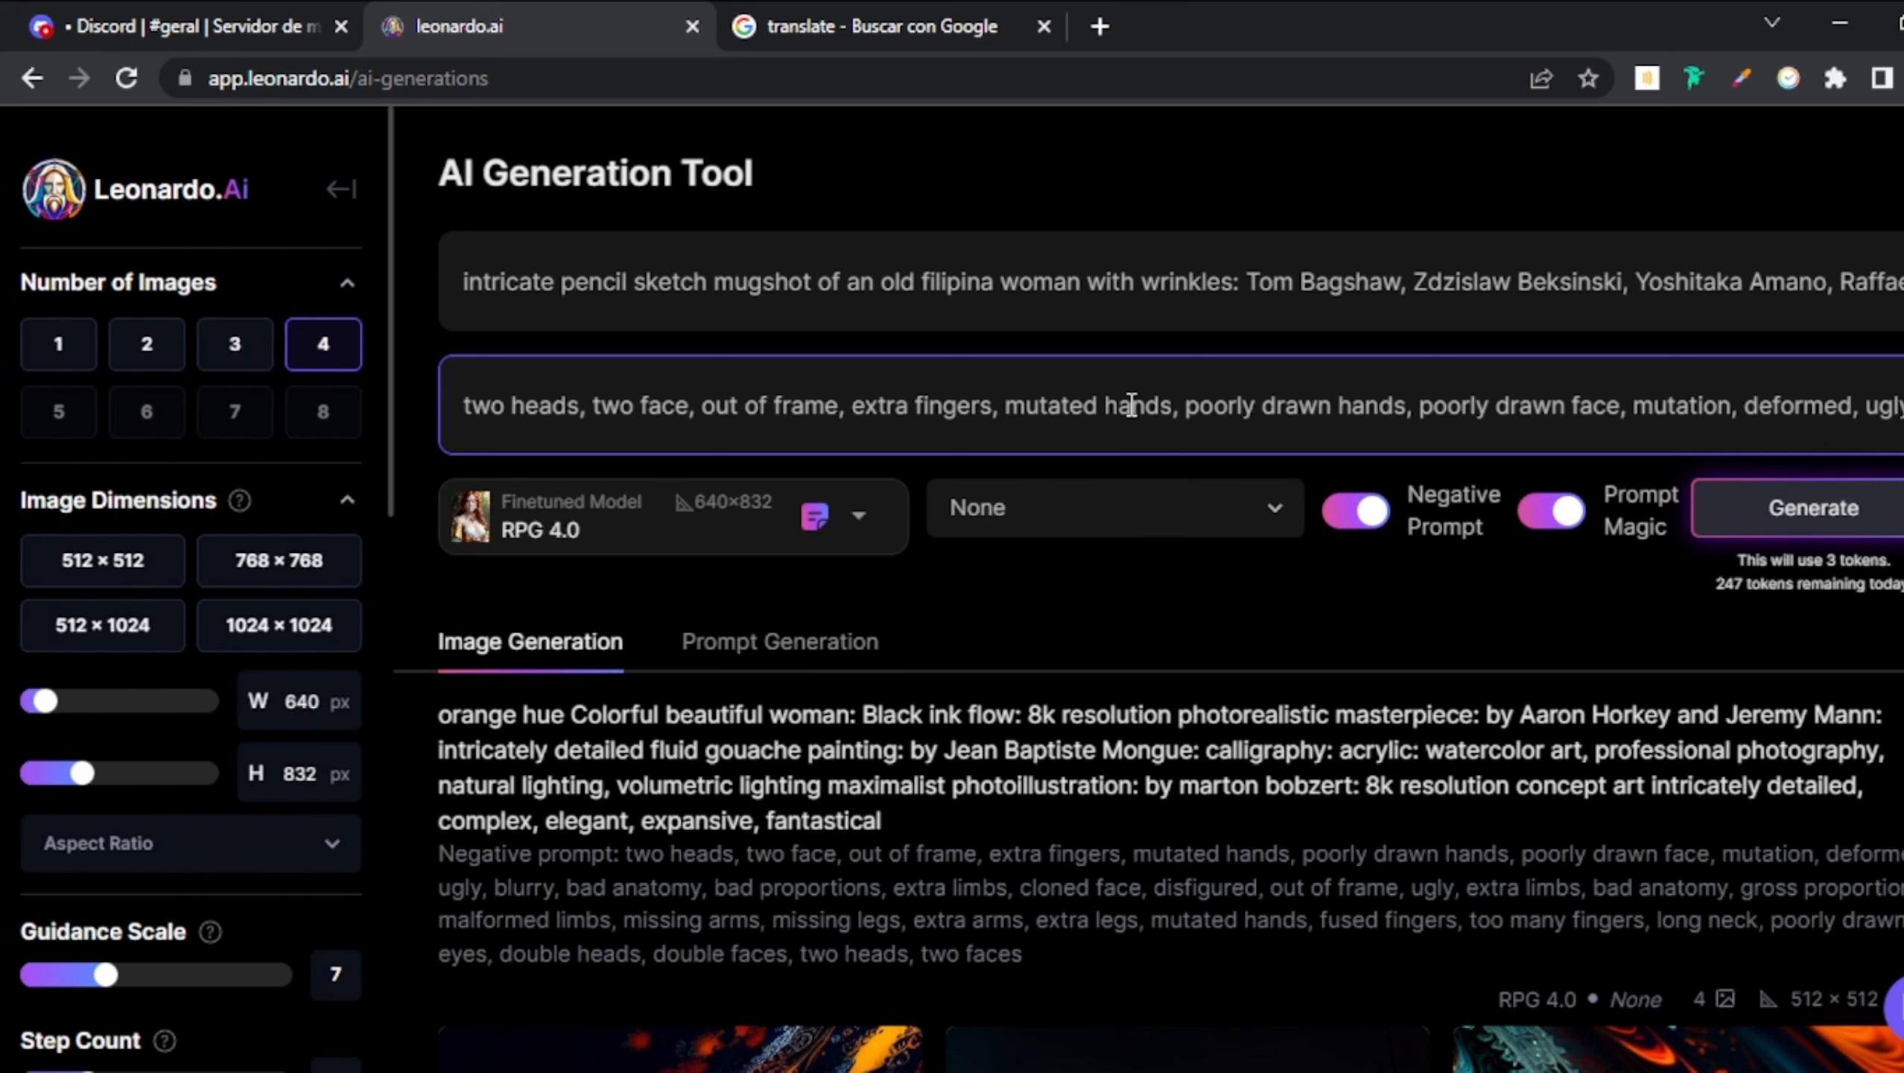
pyautogui.tripleClick(1130, 406)
pyautogui.hotkey('ctrl', 'v')
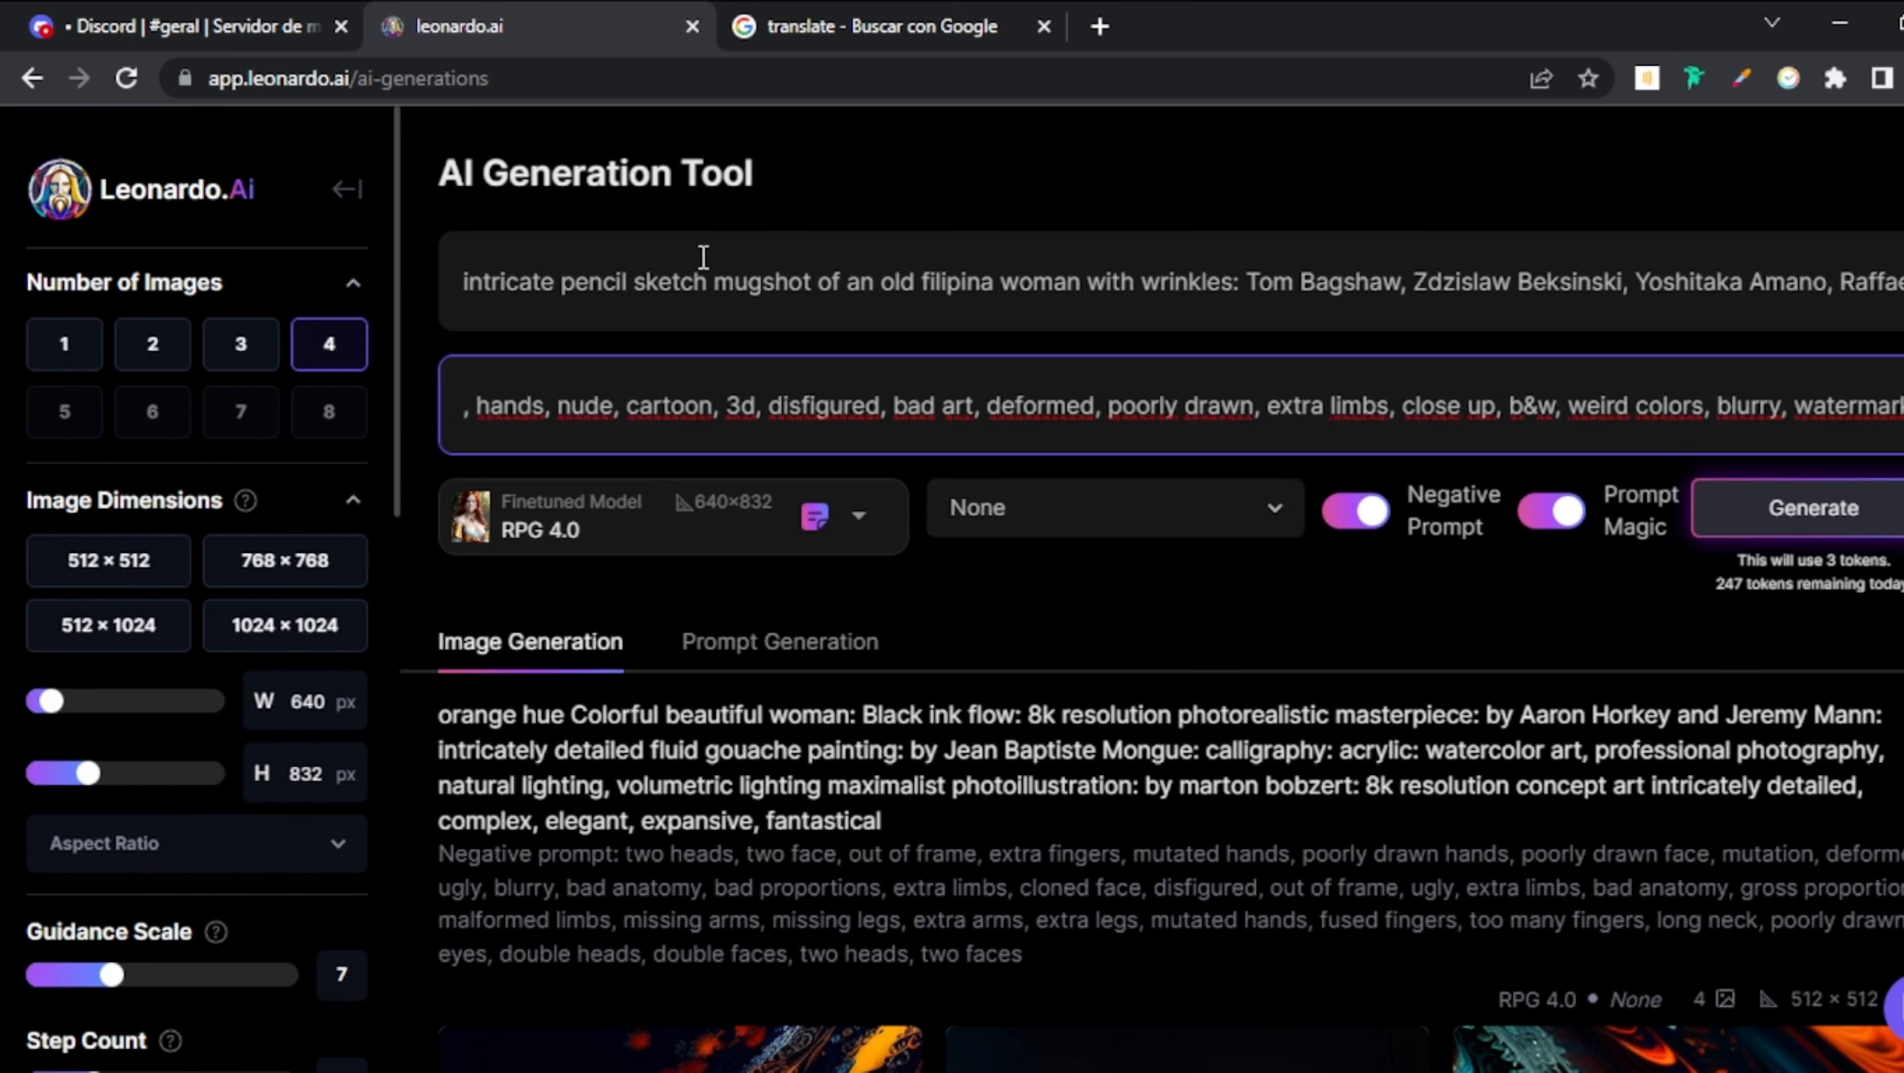
# - Review both prompt fields and generate four 640 × 832 images of the old Filipina woman with RPG 4.0
pyautogui.click(711, 281)
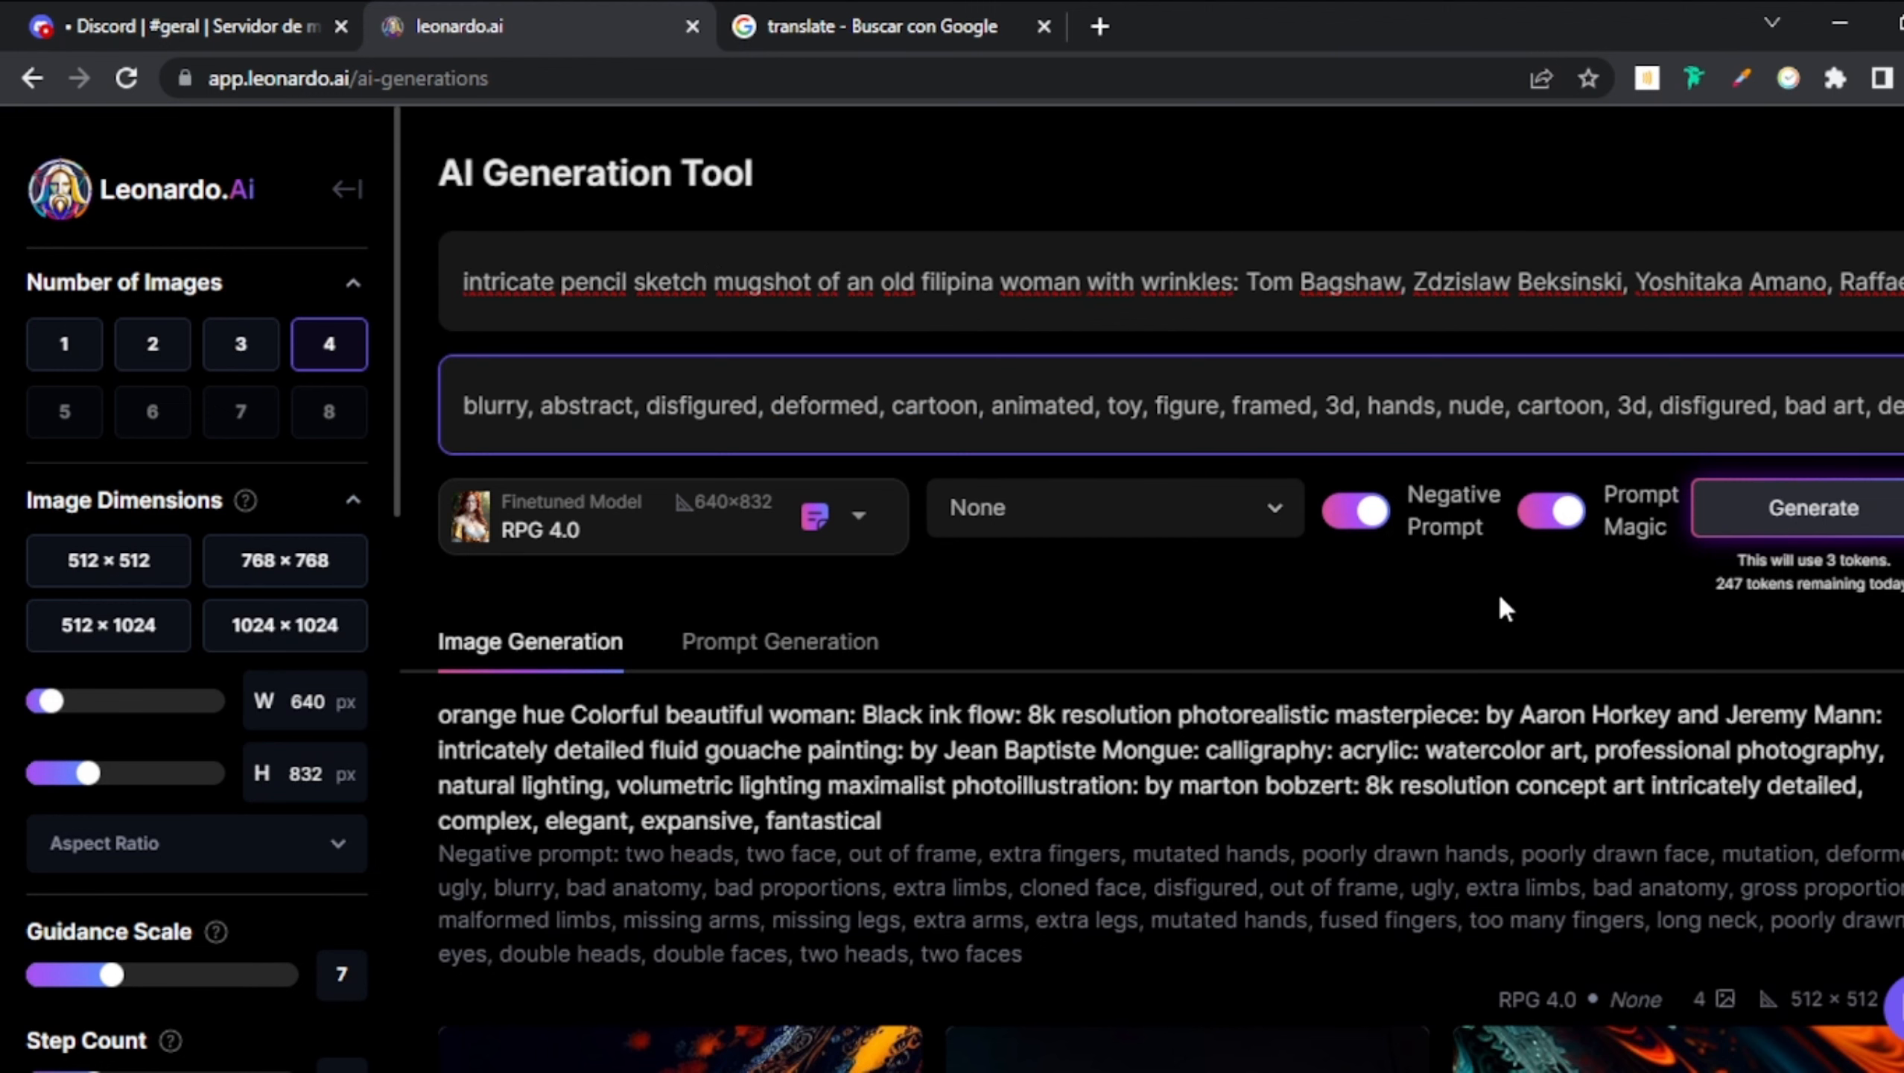
pyautogui.scroll(-1, 1487, 617)
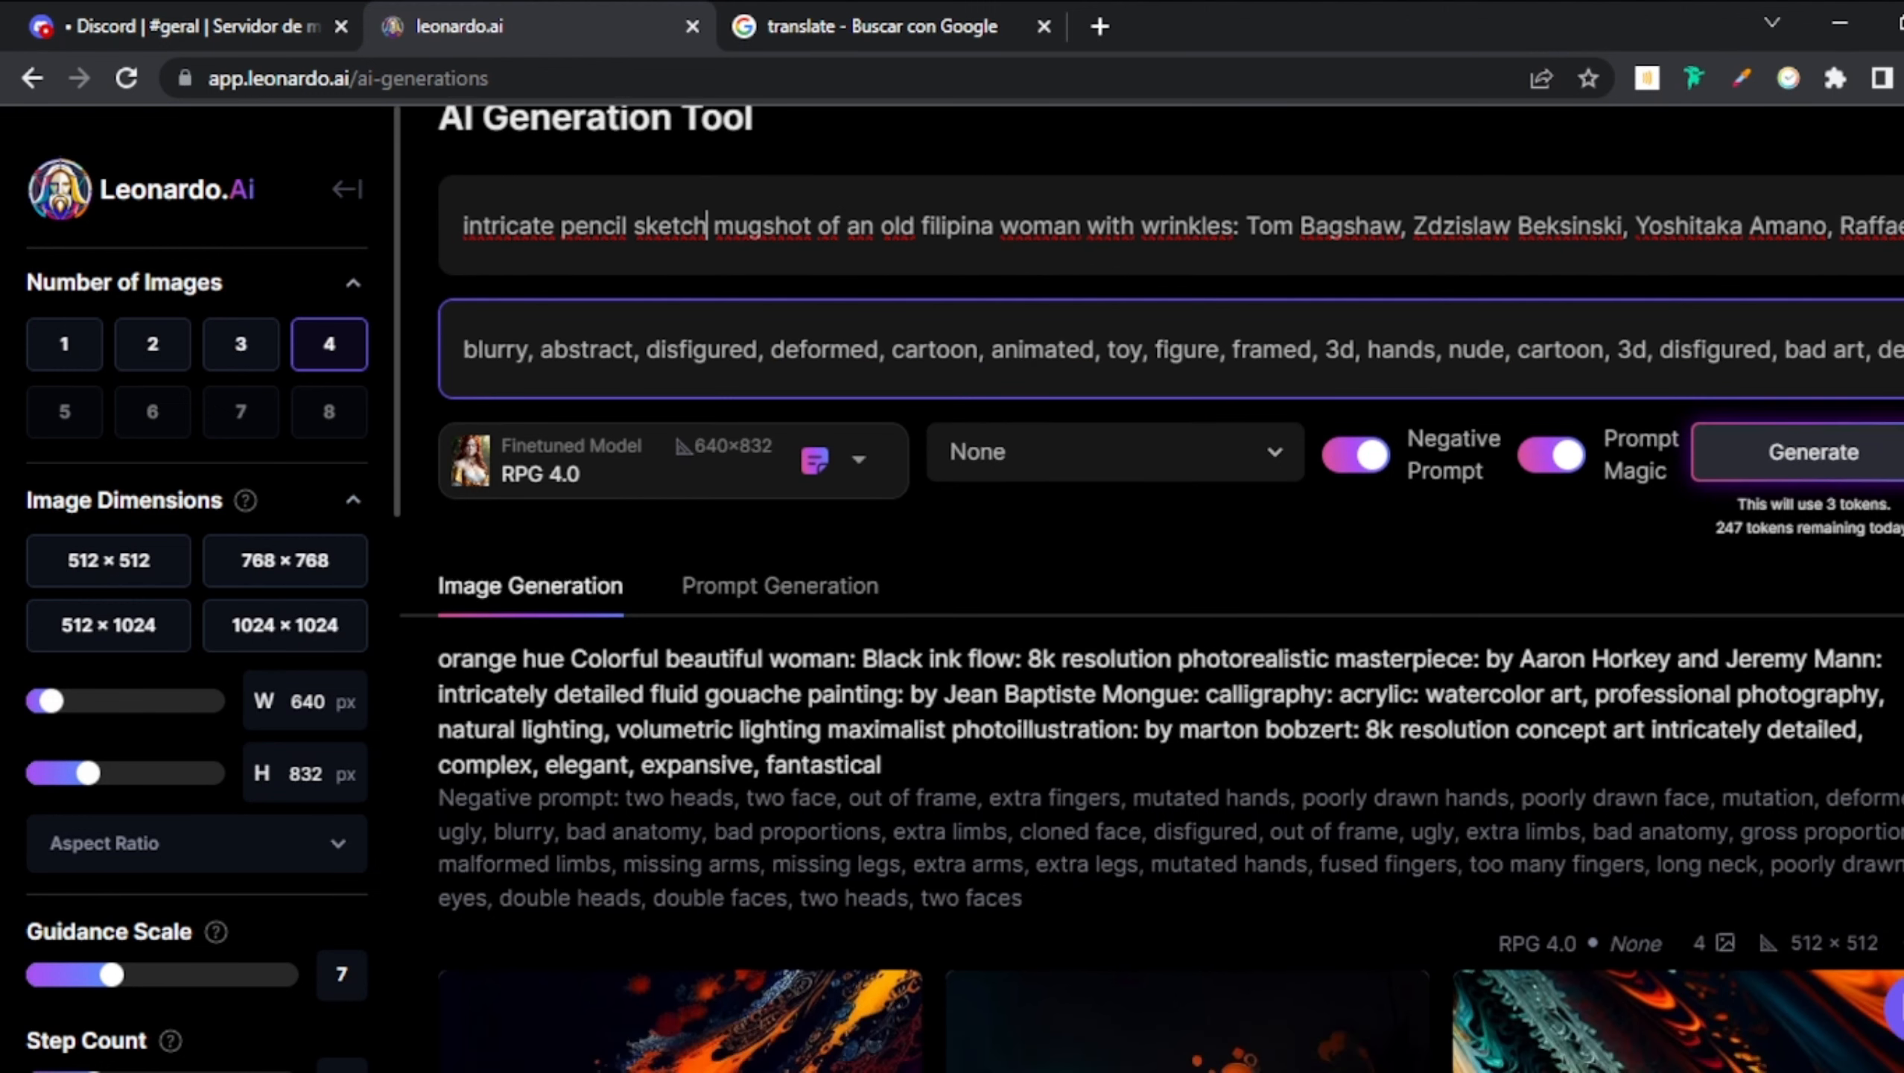
pyautogui.scroll(1, 1151, 589)
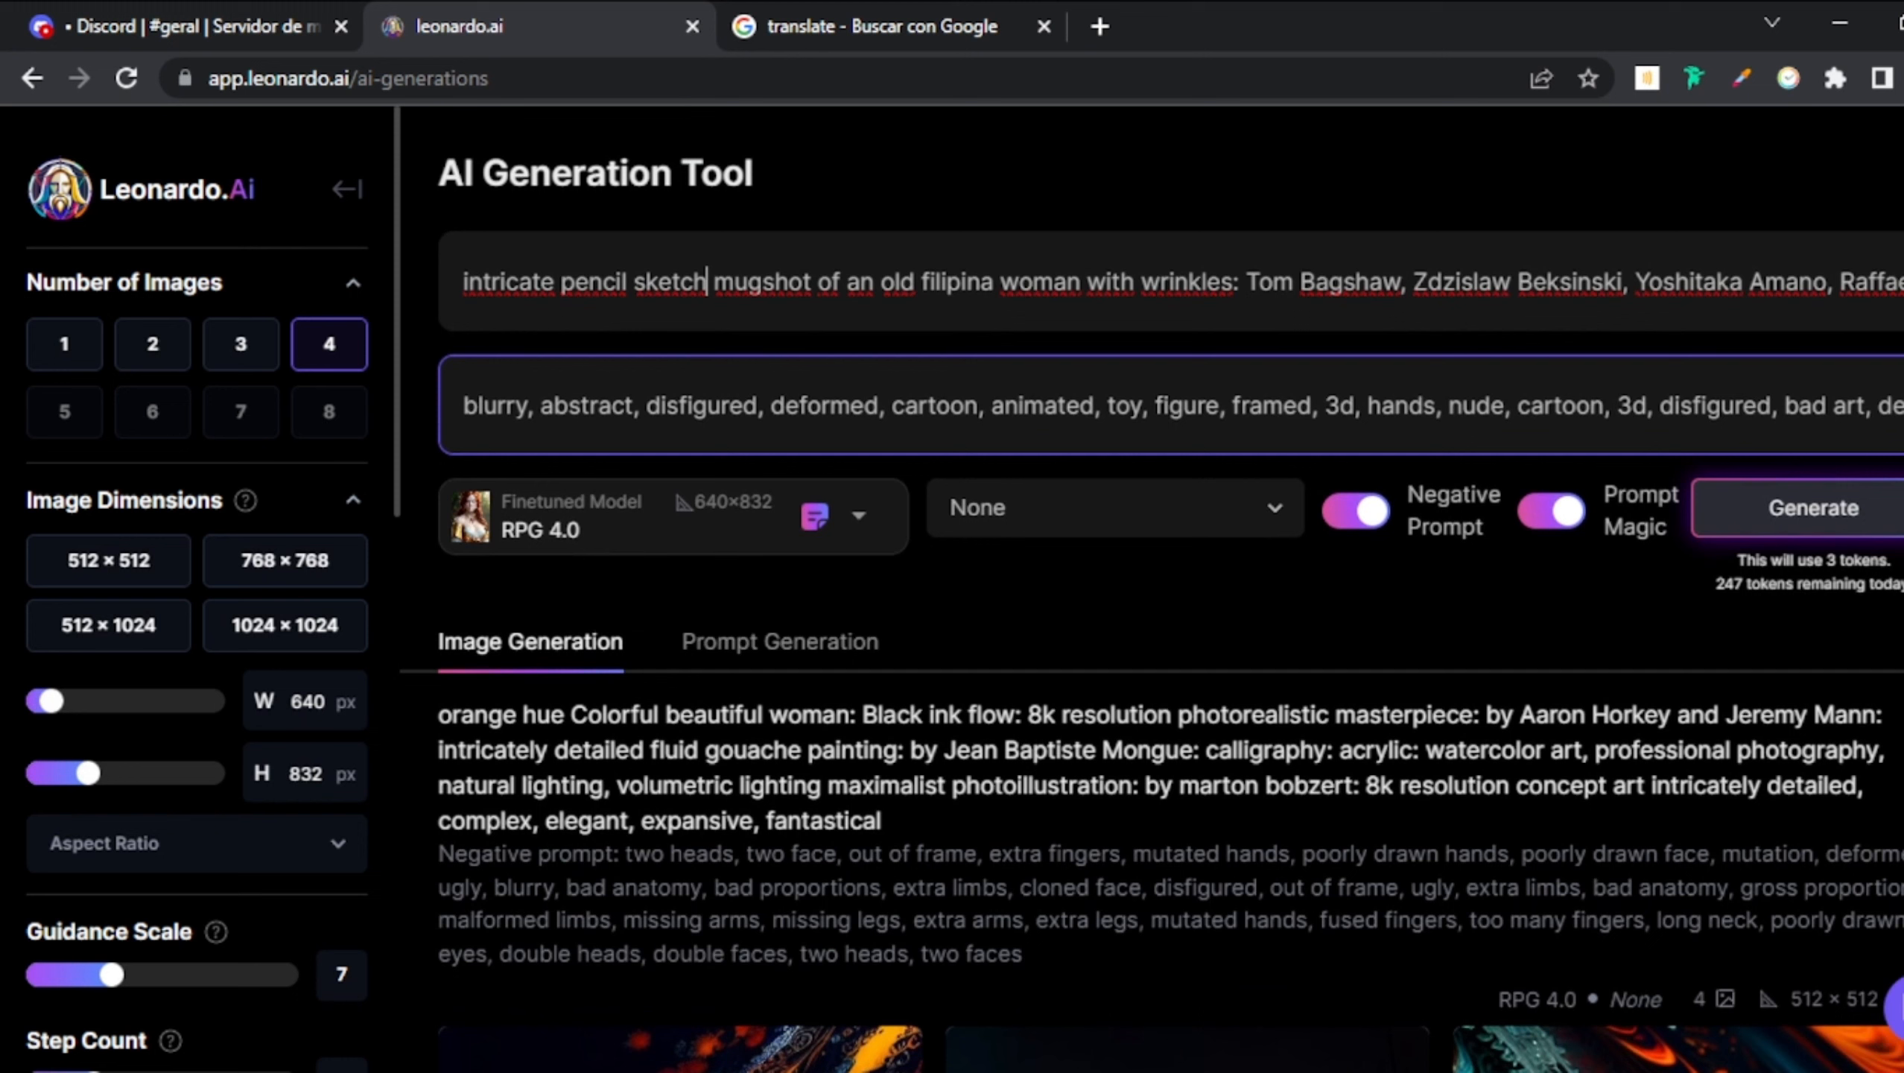
pyautogui.click(1800, 526)
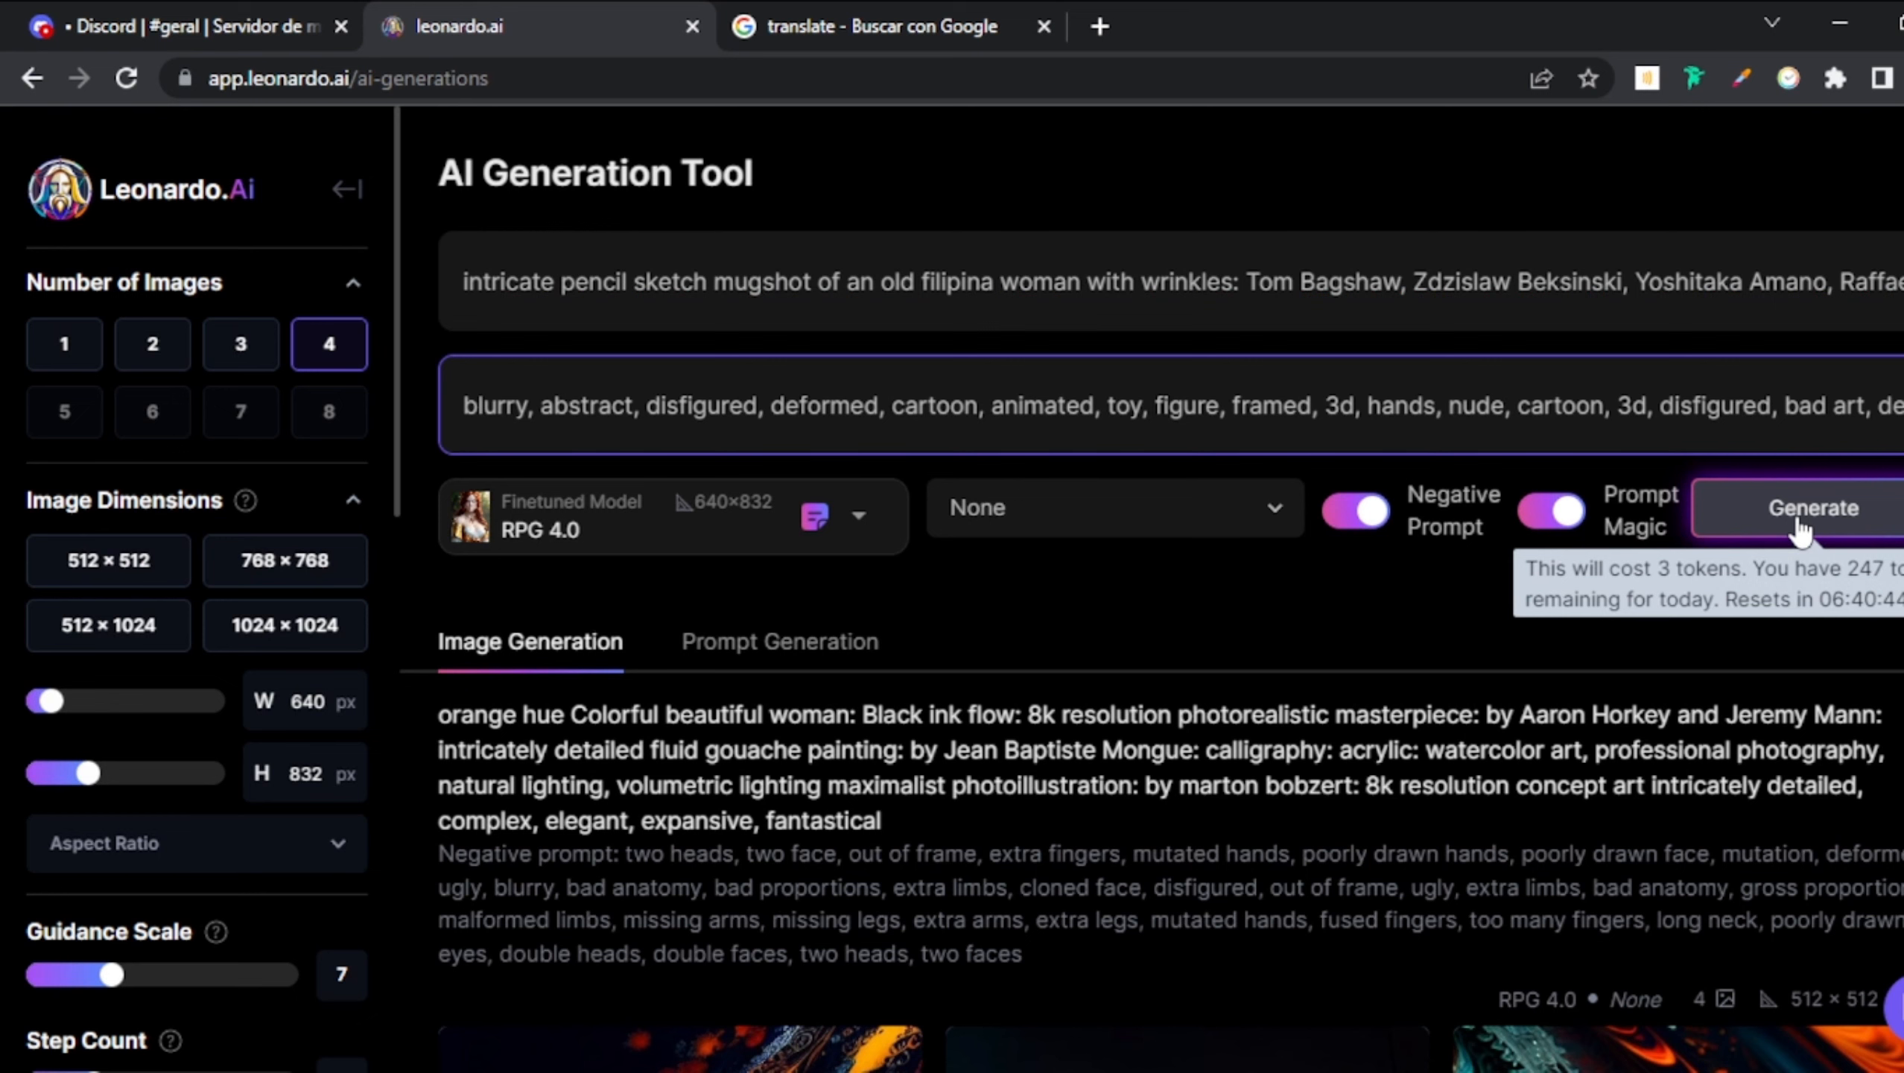
pyautogui.click(1800, 525)
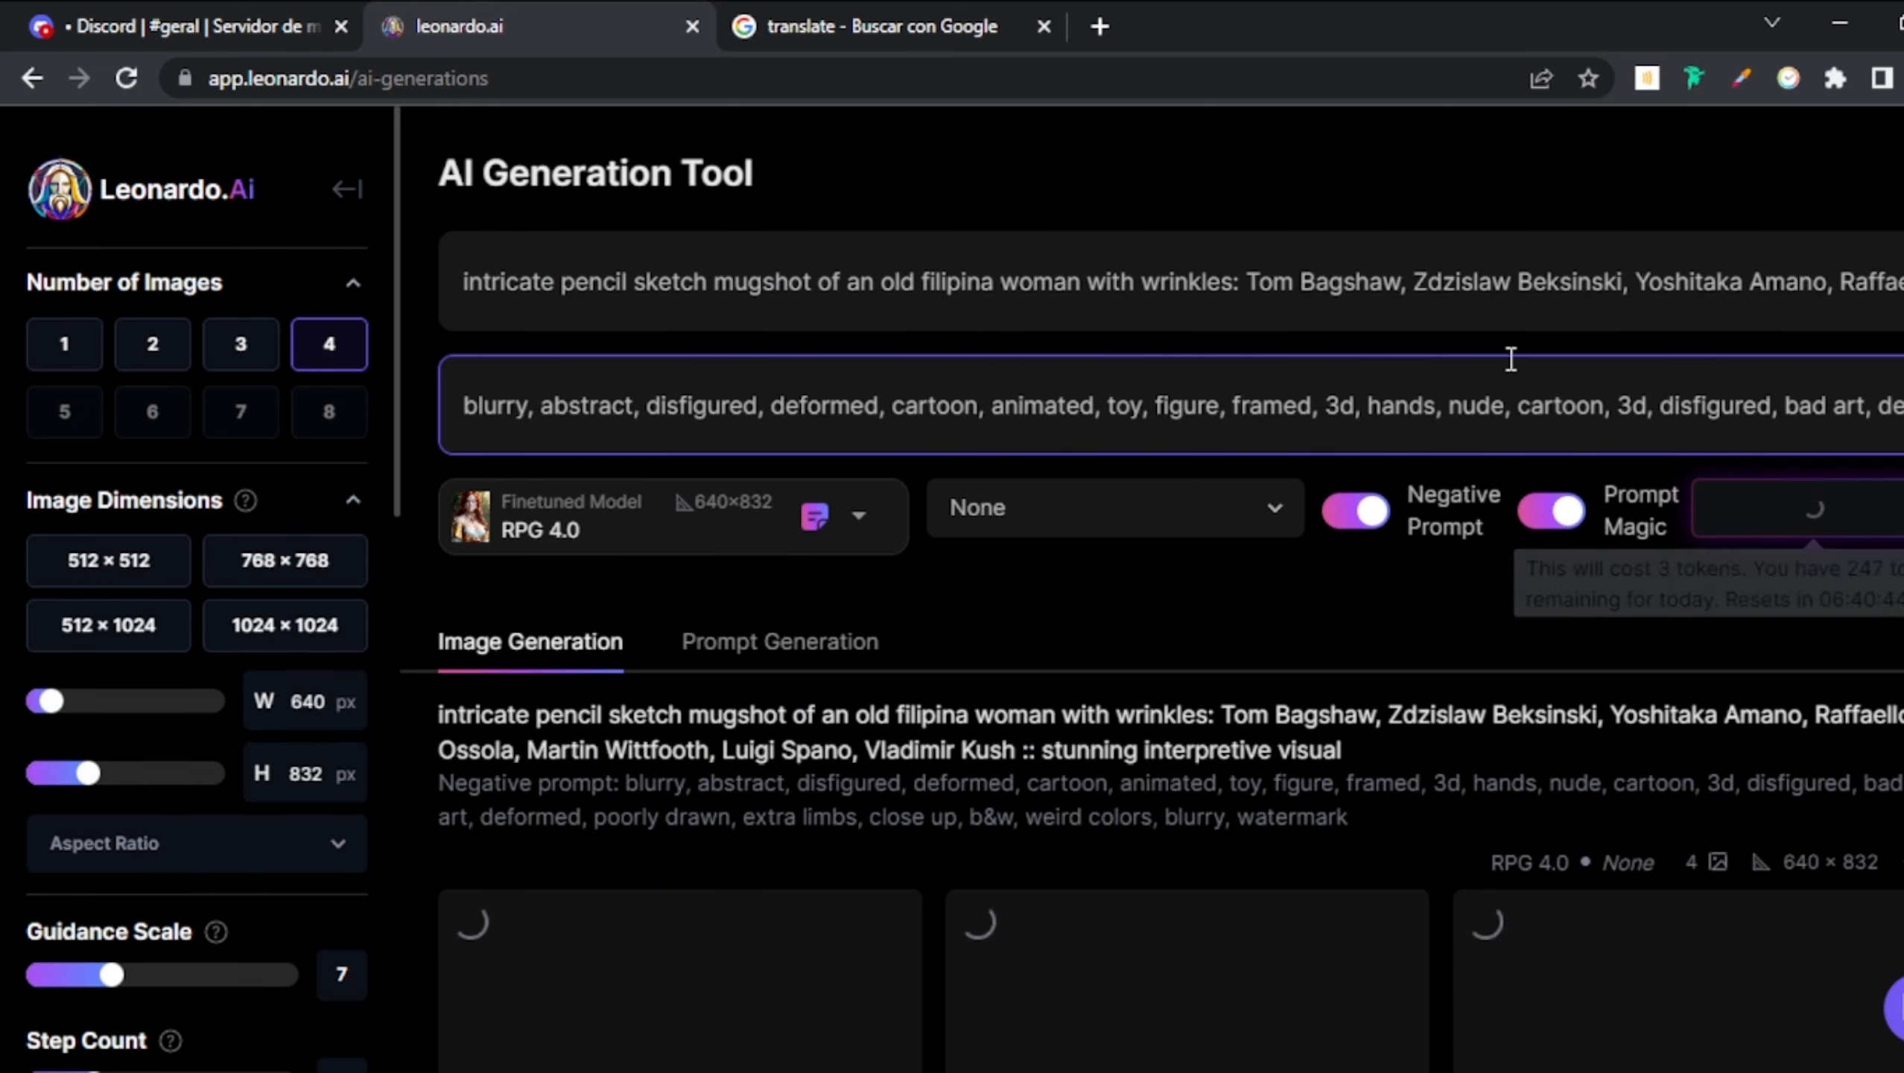
# - Copy the old Filipina woman prompt without its negative prompt and submit it to Midjourney in Discord with /imagine
pyautogui.tripleClick(1389, 282)
pyautogui.hotkey('ctrl', 'c')
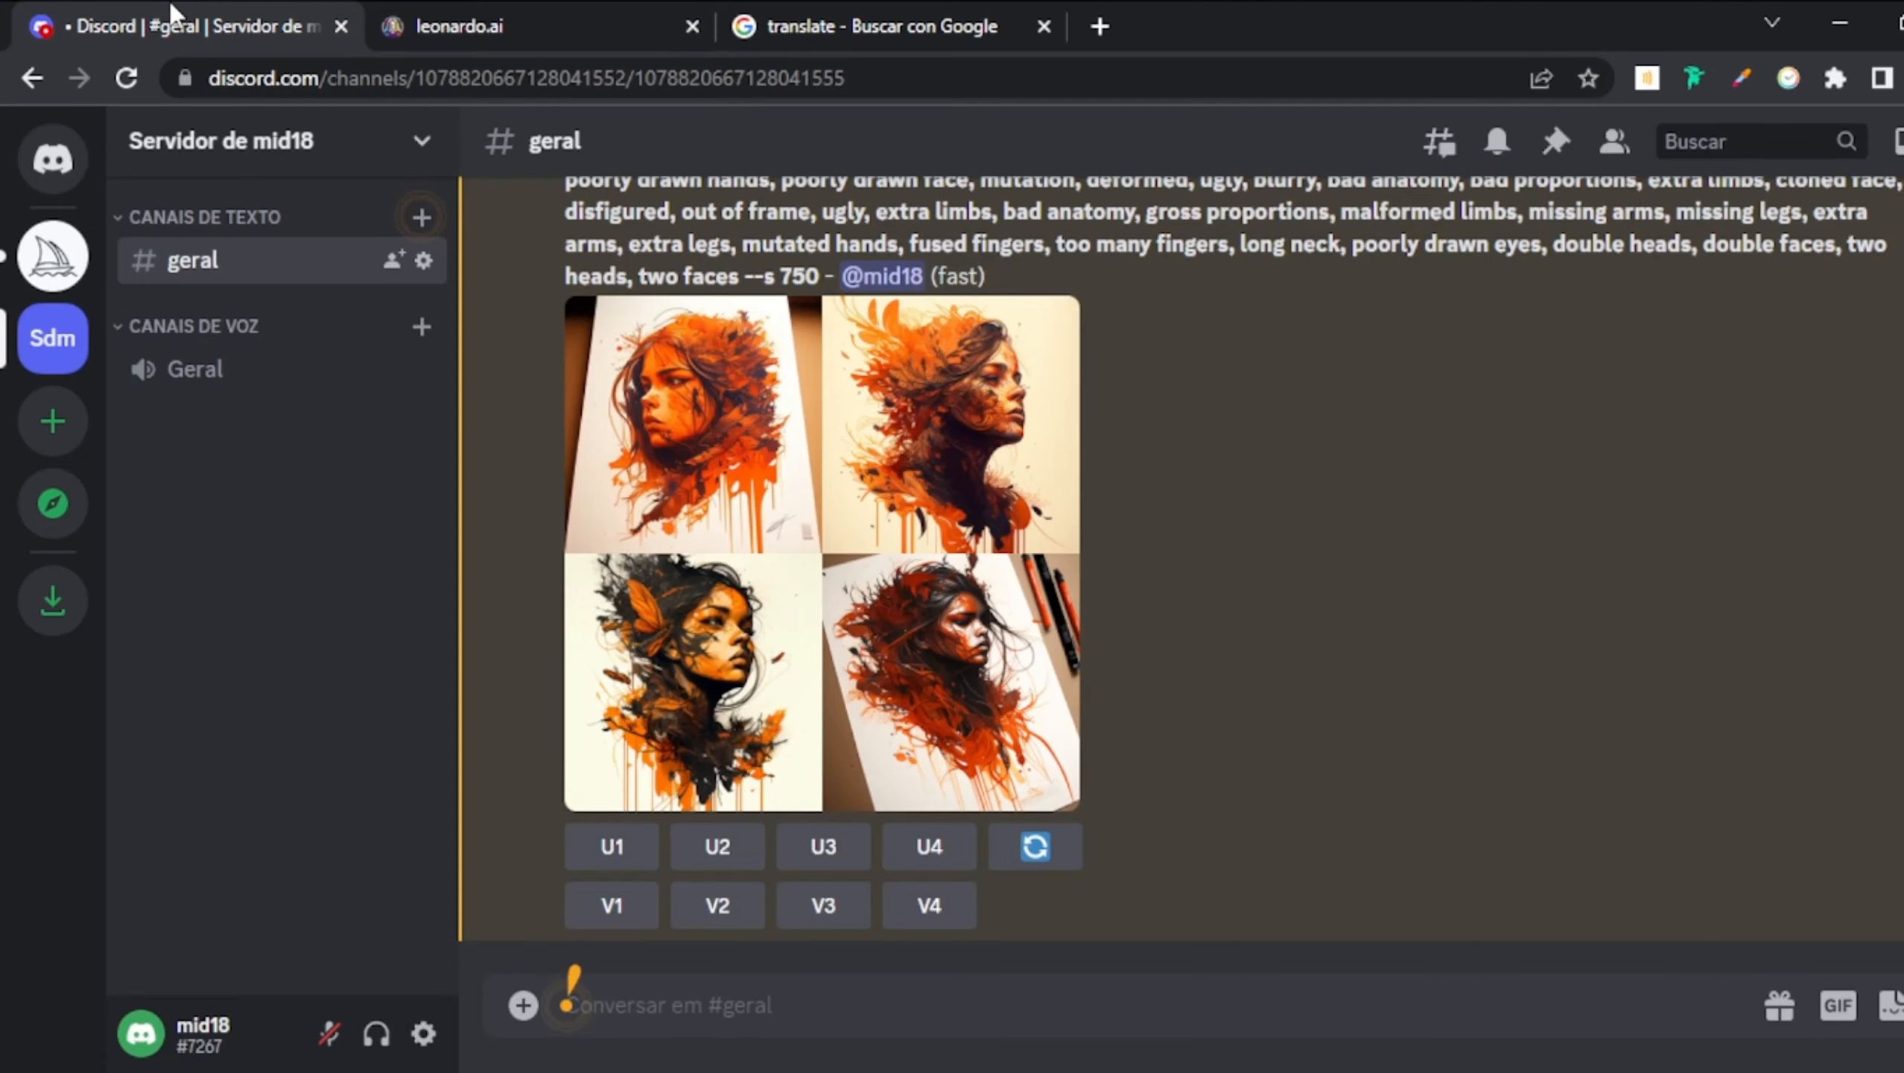
pyautogui.click(170, 4)
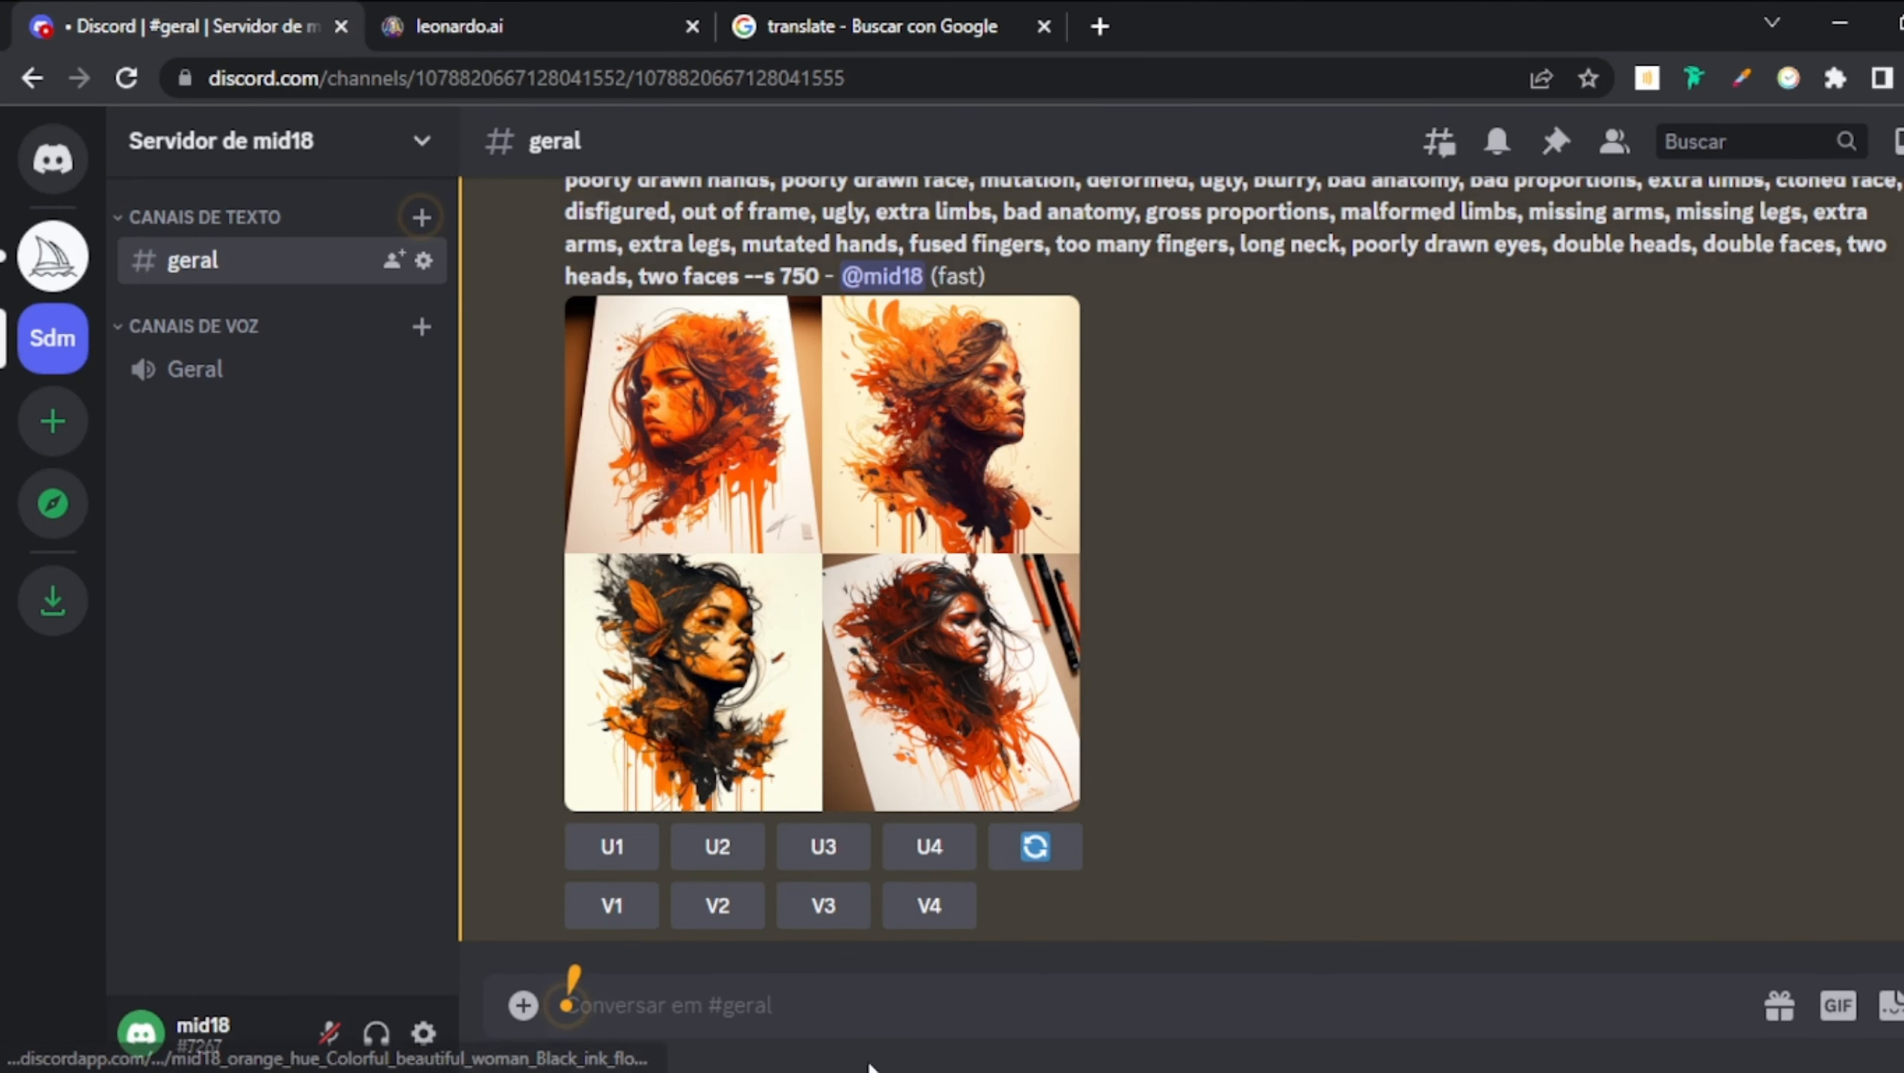
pyautogui.write('/i')
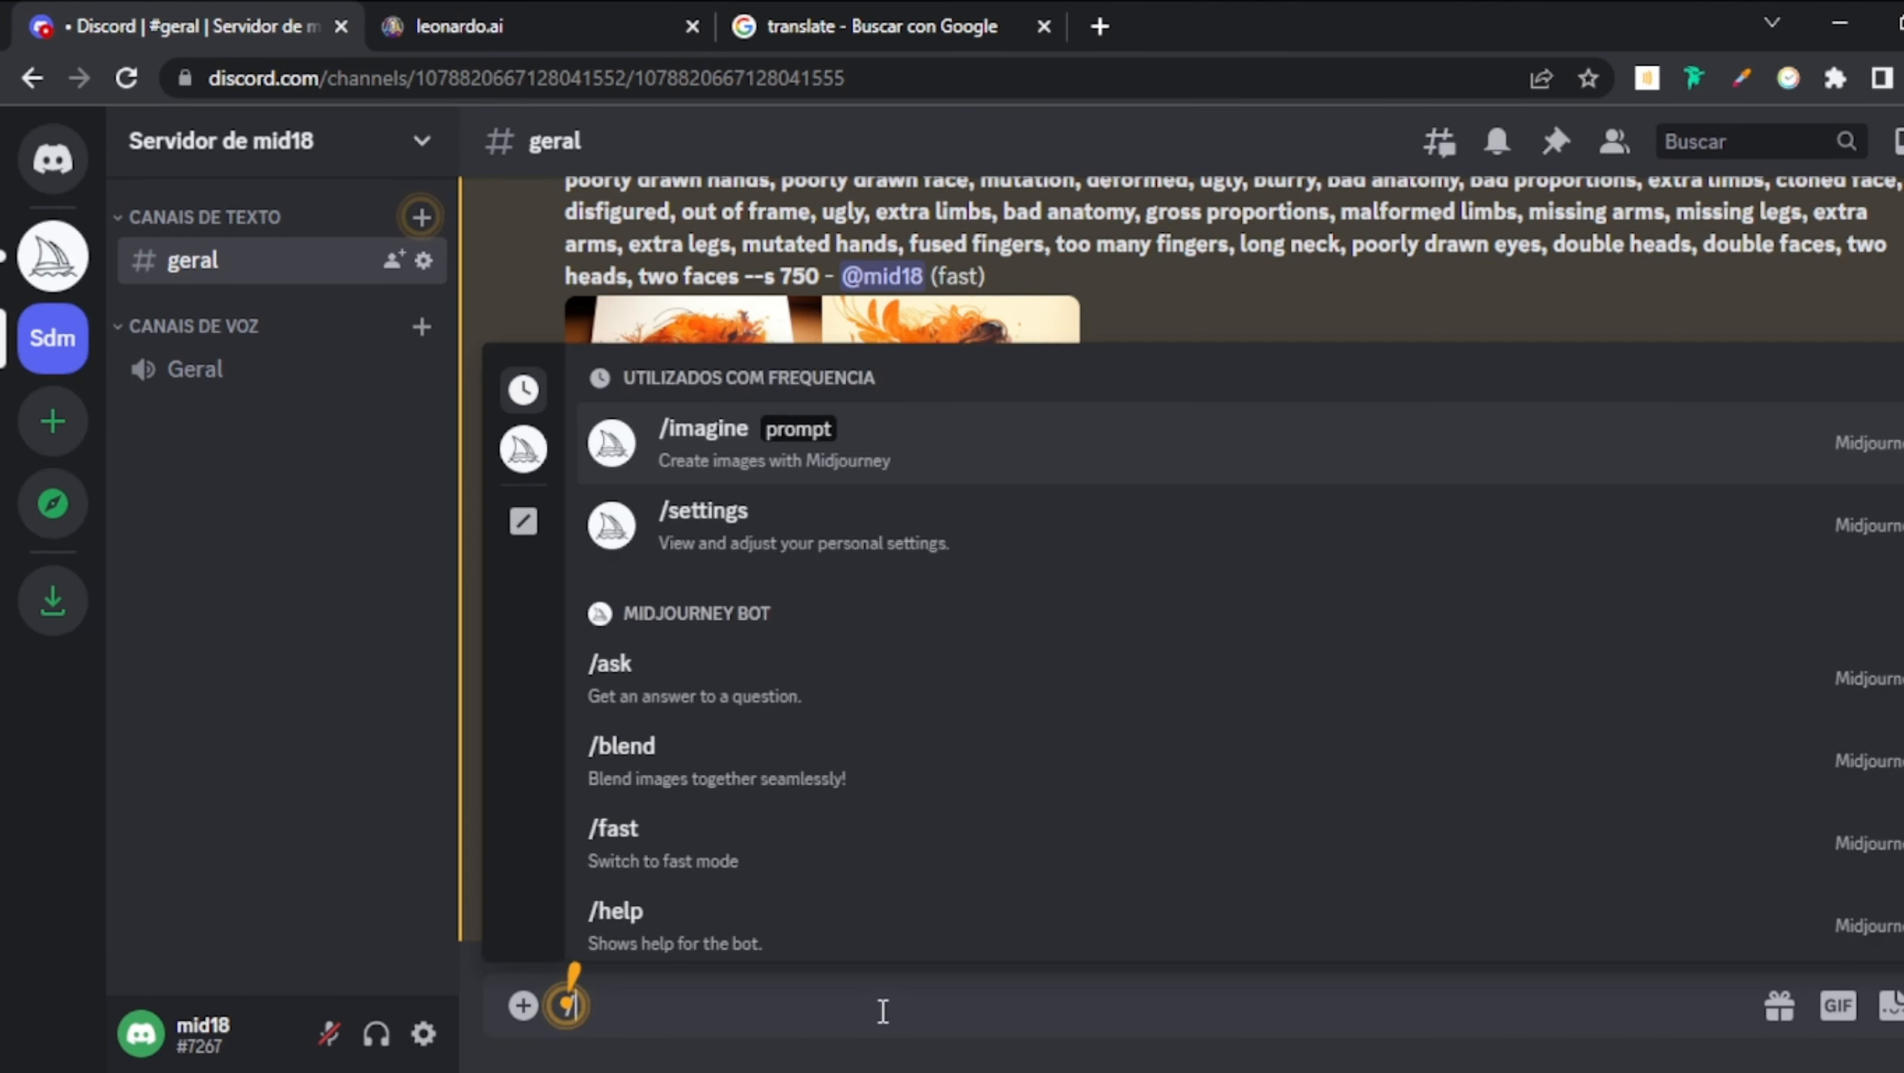
pyautogui.press('Tab')
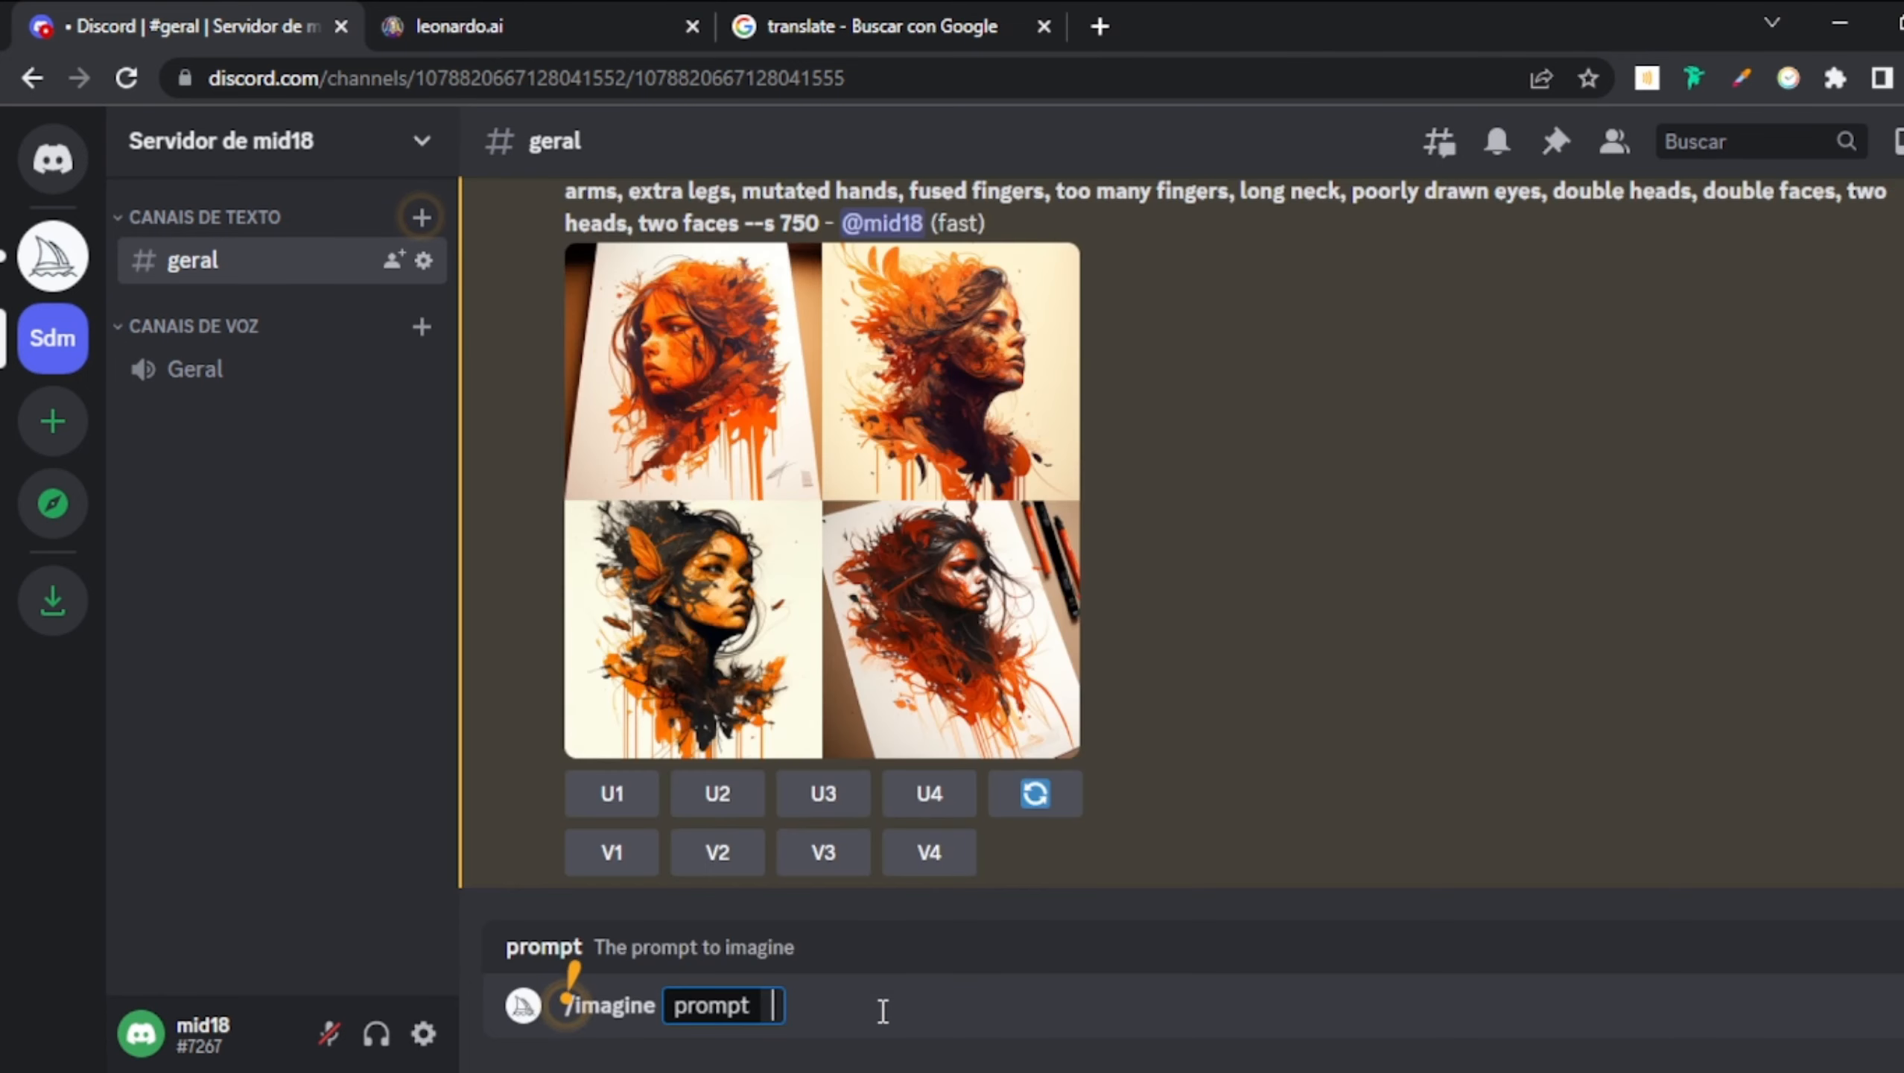
pyautogui.hotkey('ctrl', 'v')
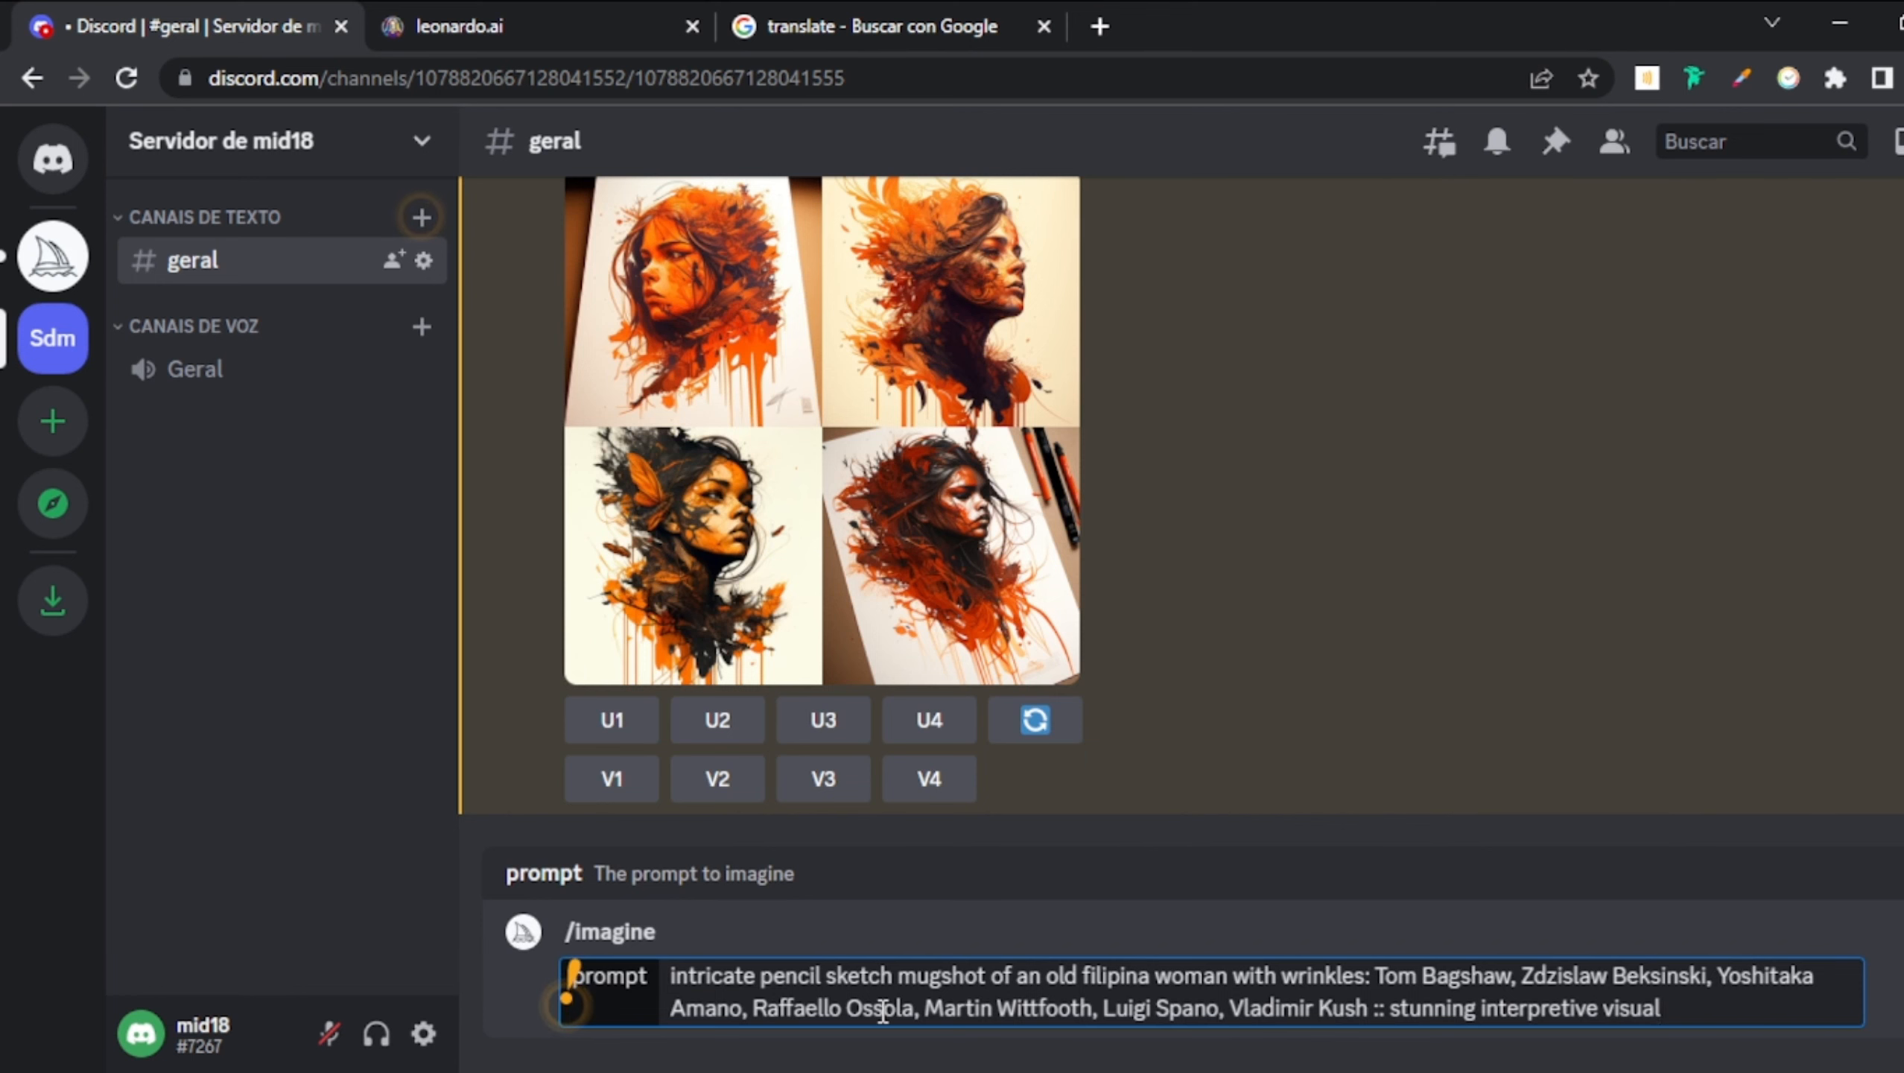
pyautogui.press('Return')
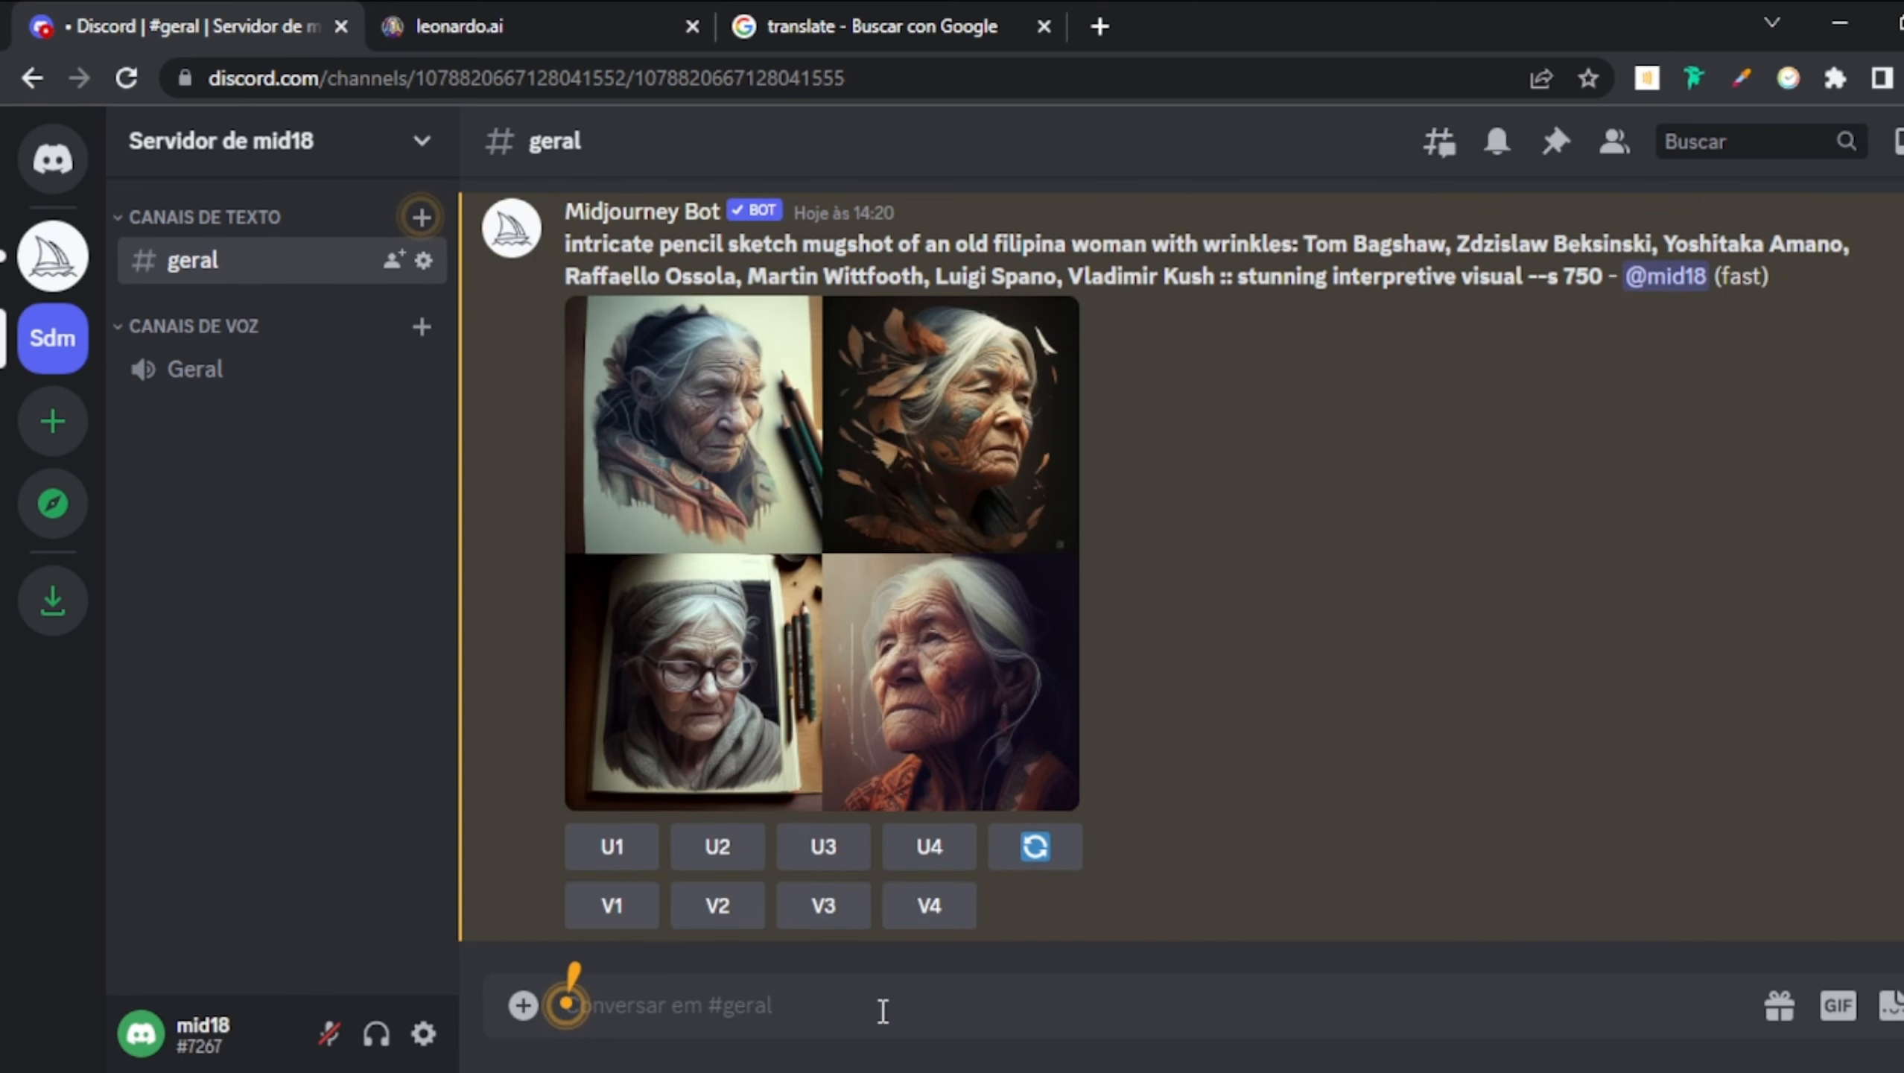
# - Examine the Midjourney grid of the old Filipina woman enlarged, close it and return to Leonardo.Ai
pyautogui.click(996, 673)
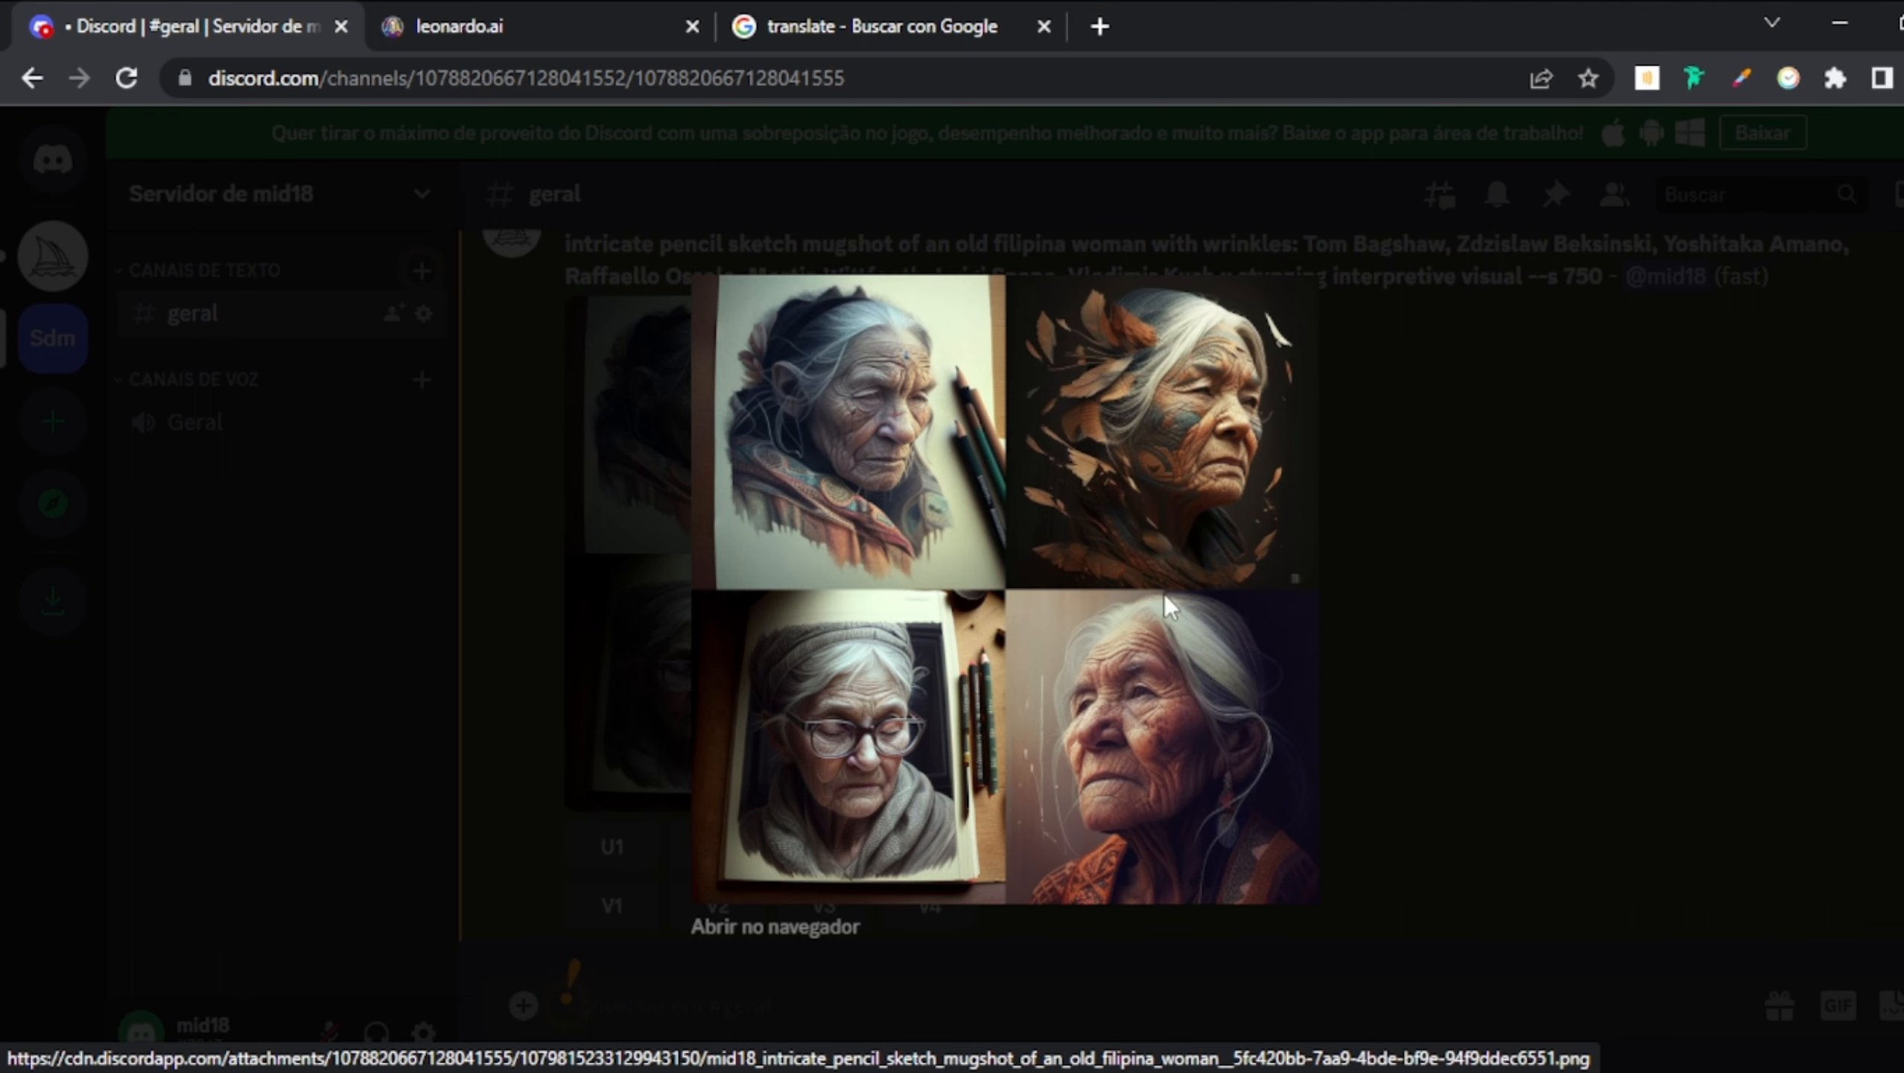
pyautogui.click(1531, 655)
pyautogui.click(472, 11)
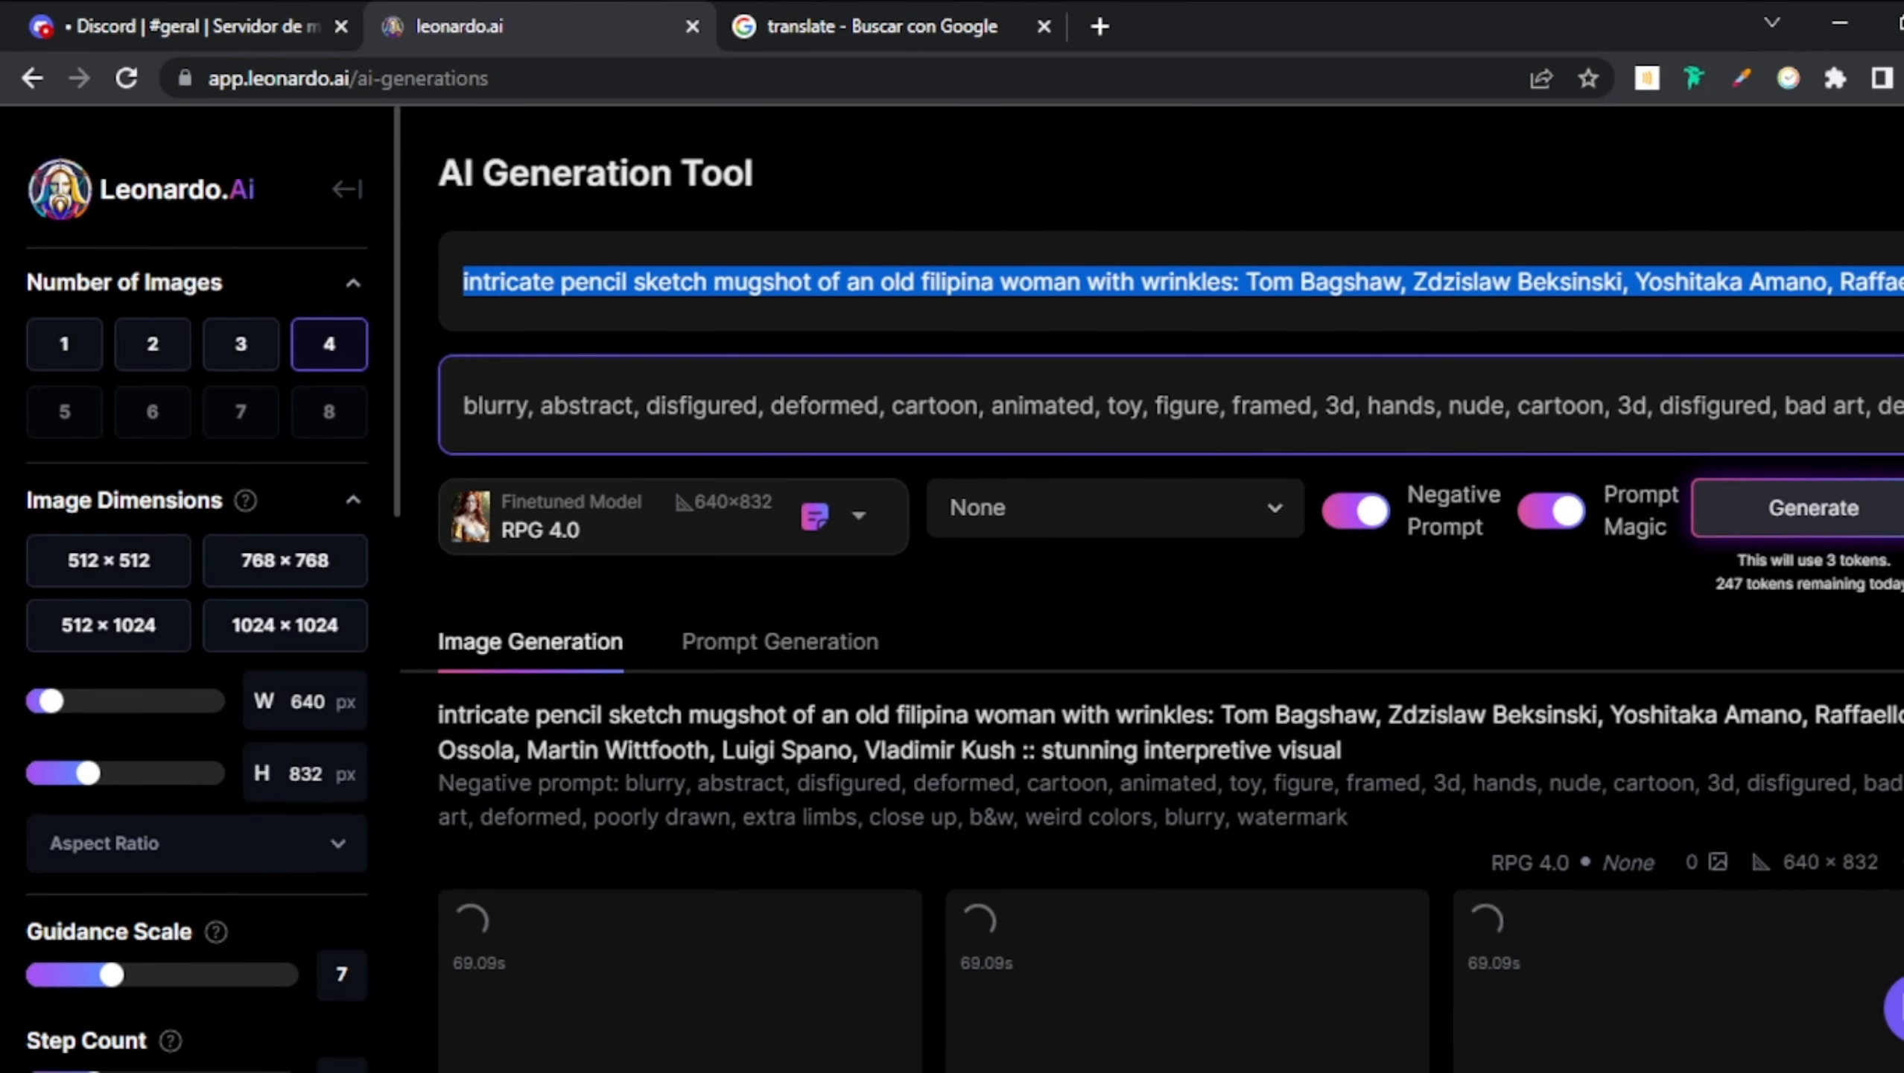
# - Look over all four generated Leonardo.Ai portraits of the old Filipina woman and the prompts above them
pyautogui.scroll(-4, 1171, 601)
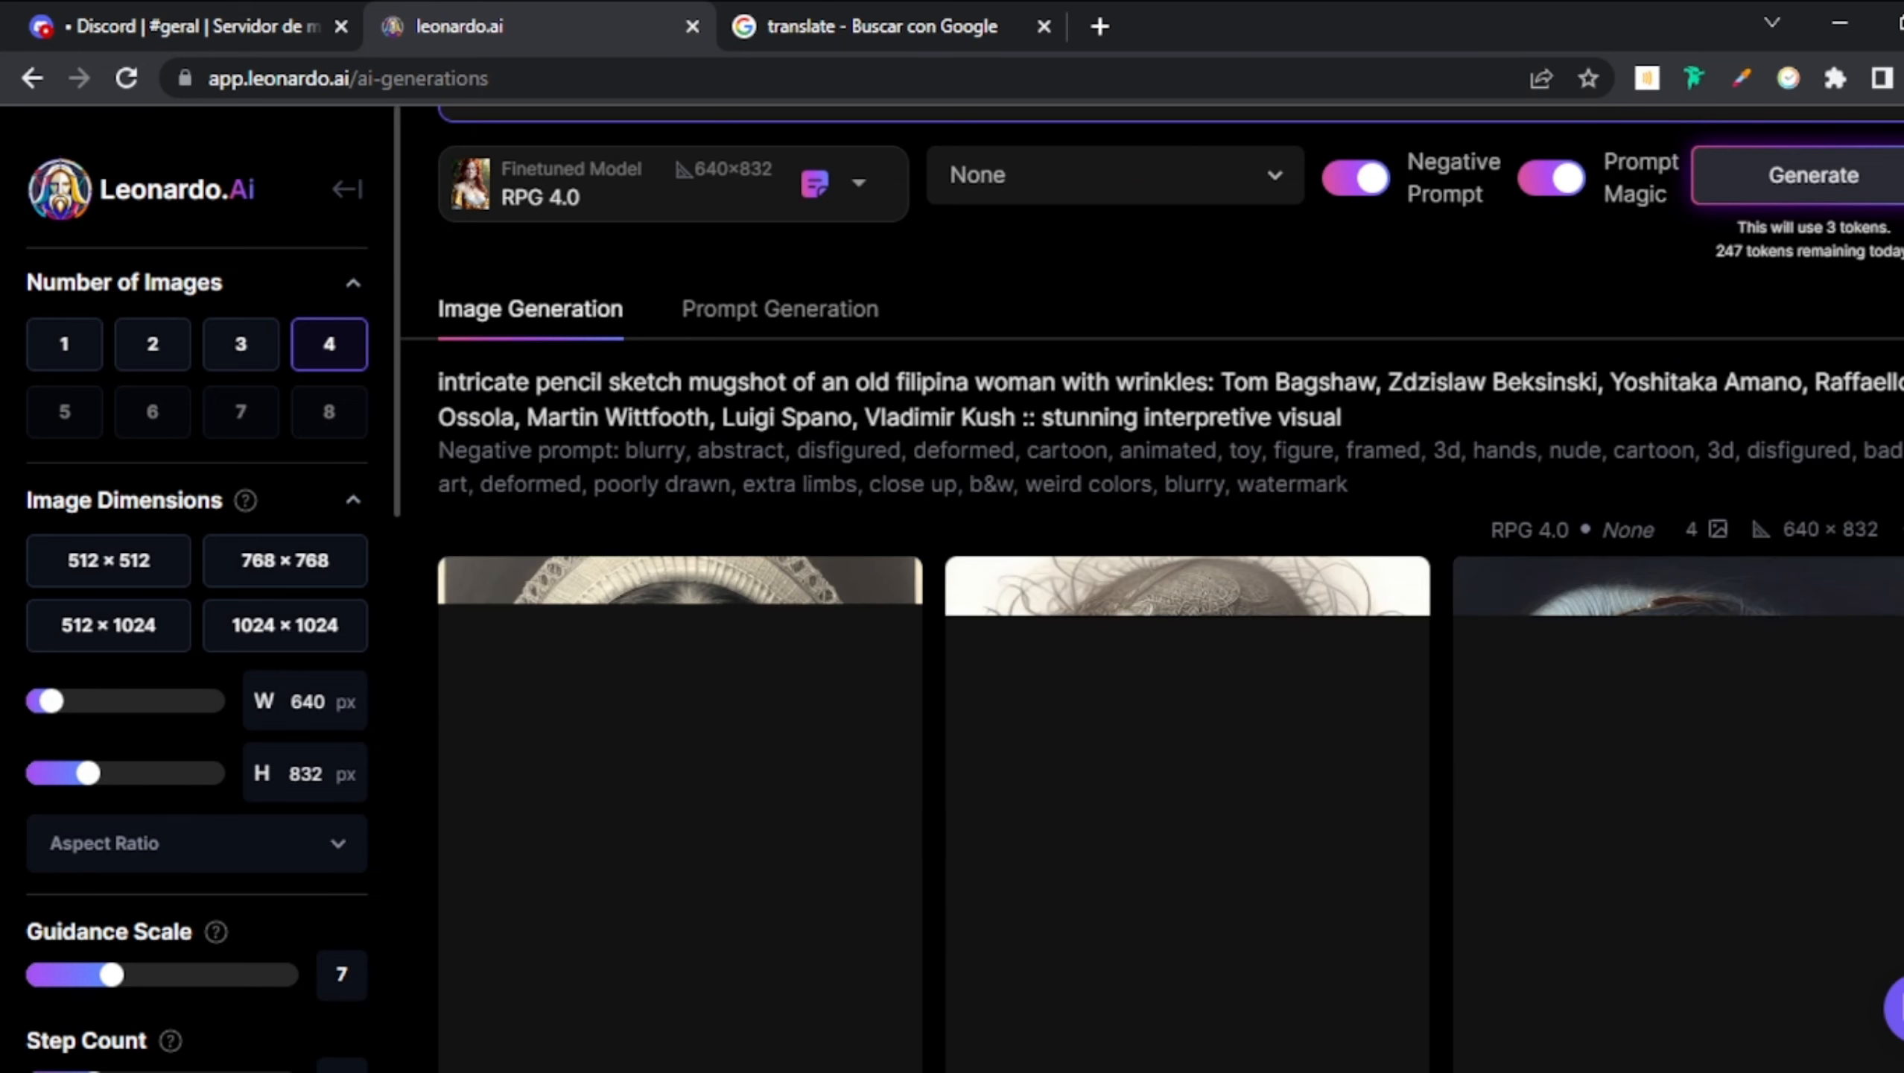
pyautogui.scroll(-9, 1151, 590)
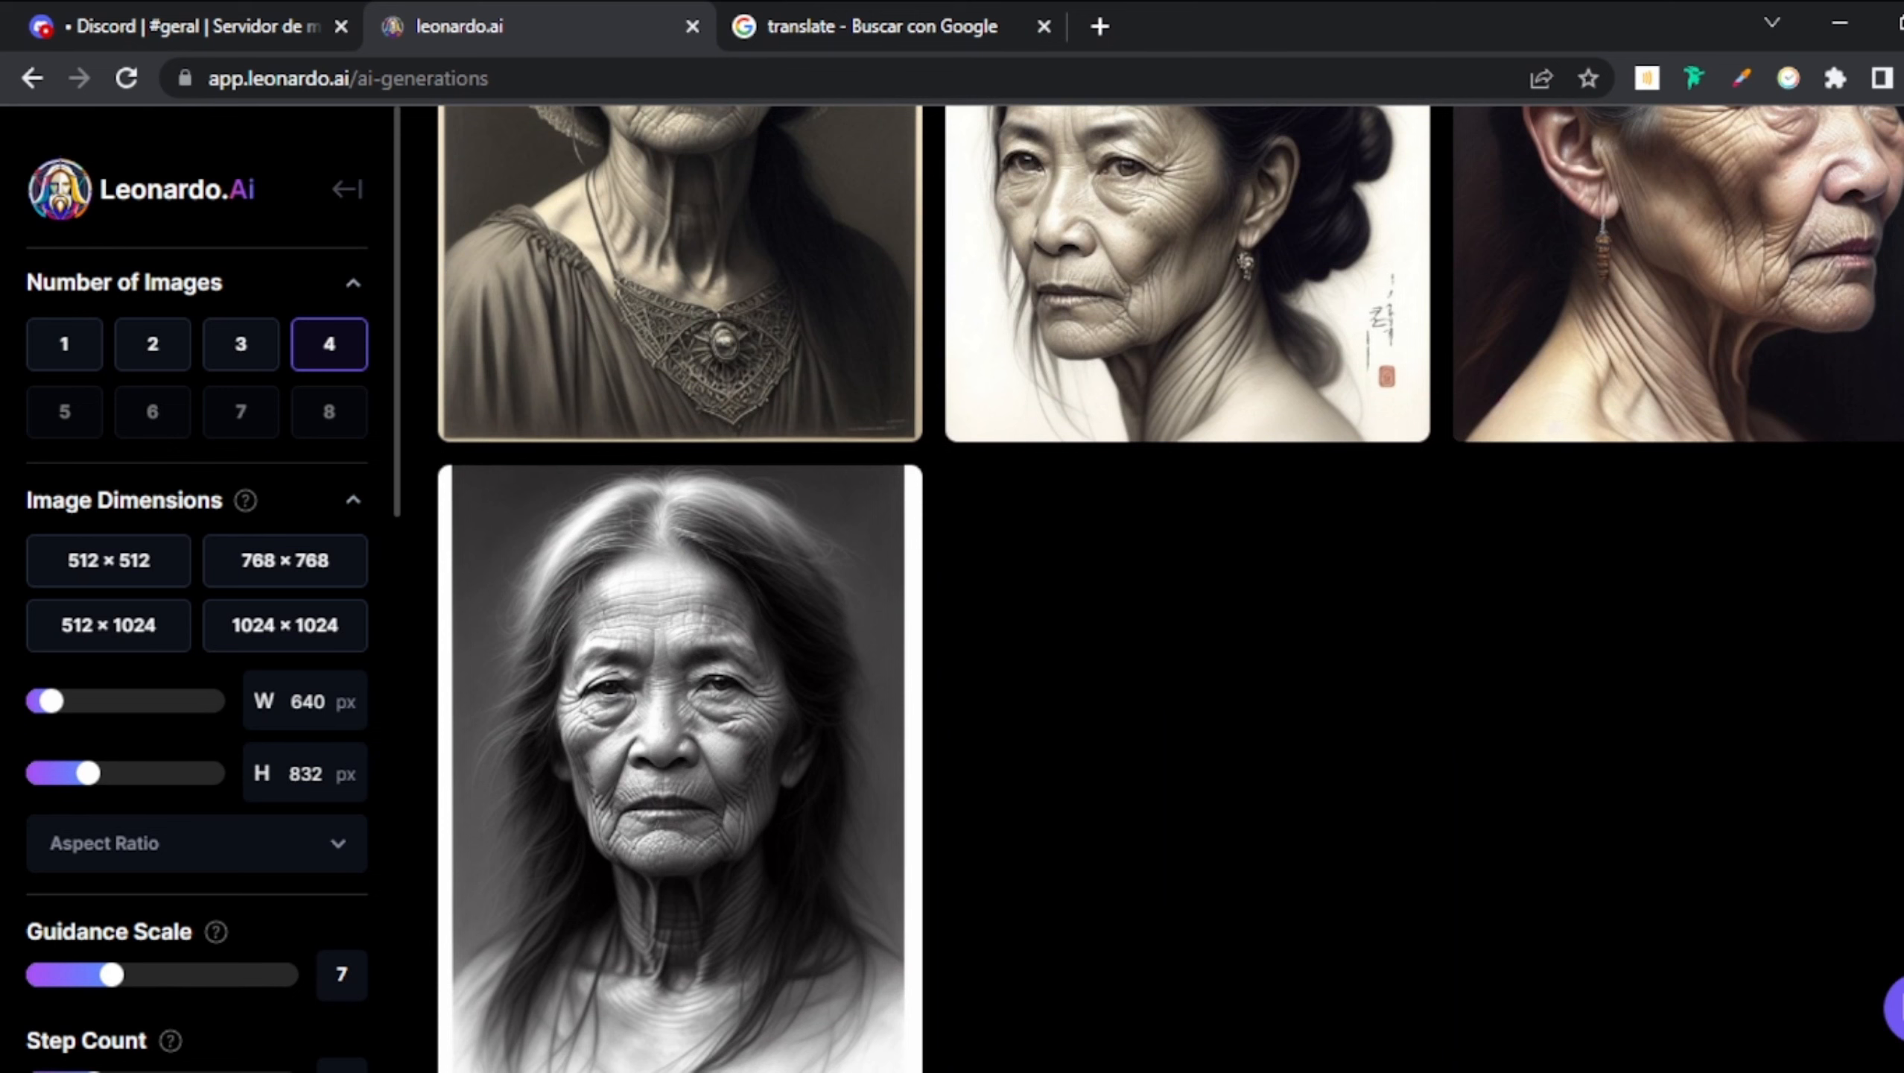
pyautogui.scroll(-3, 1169, 589)
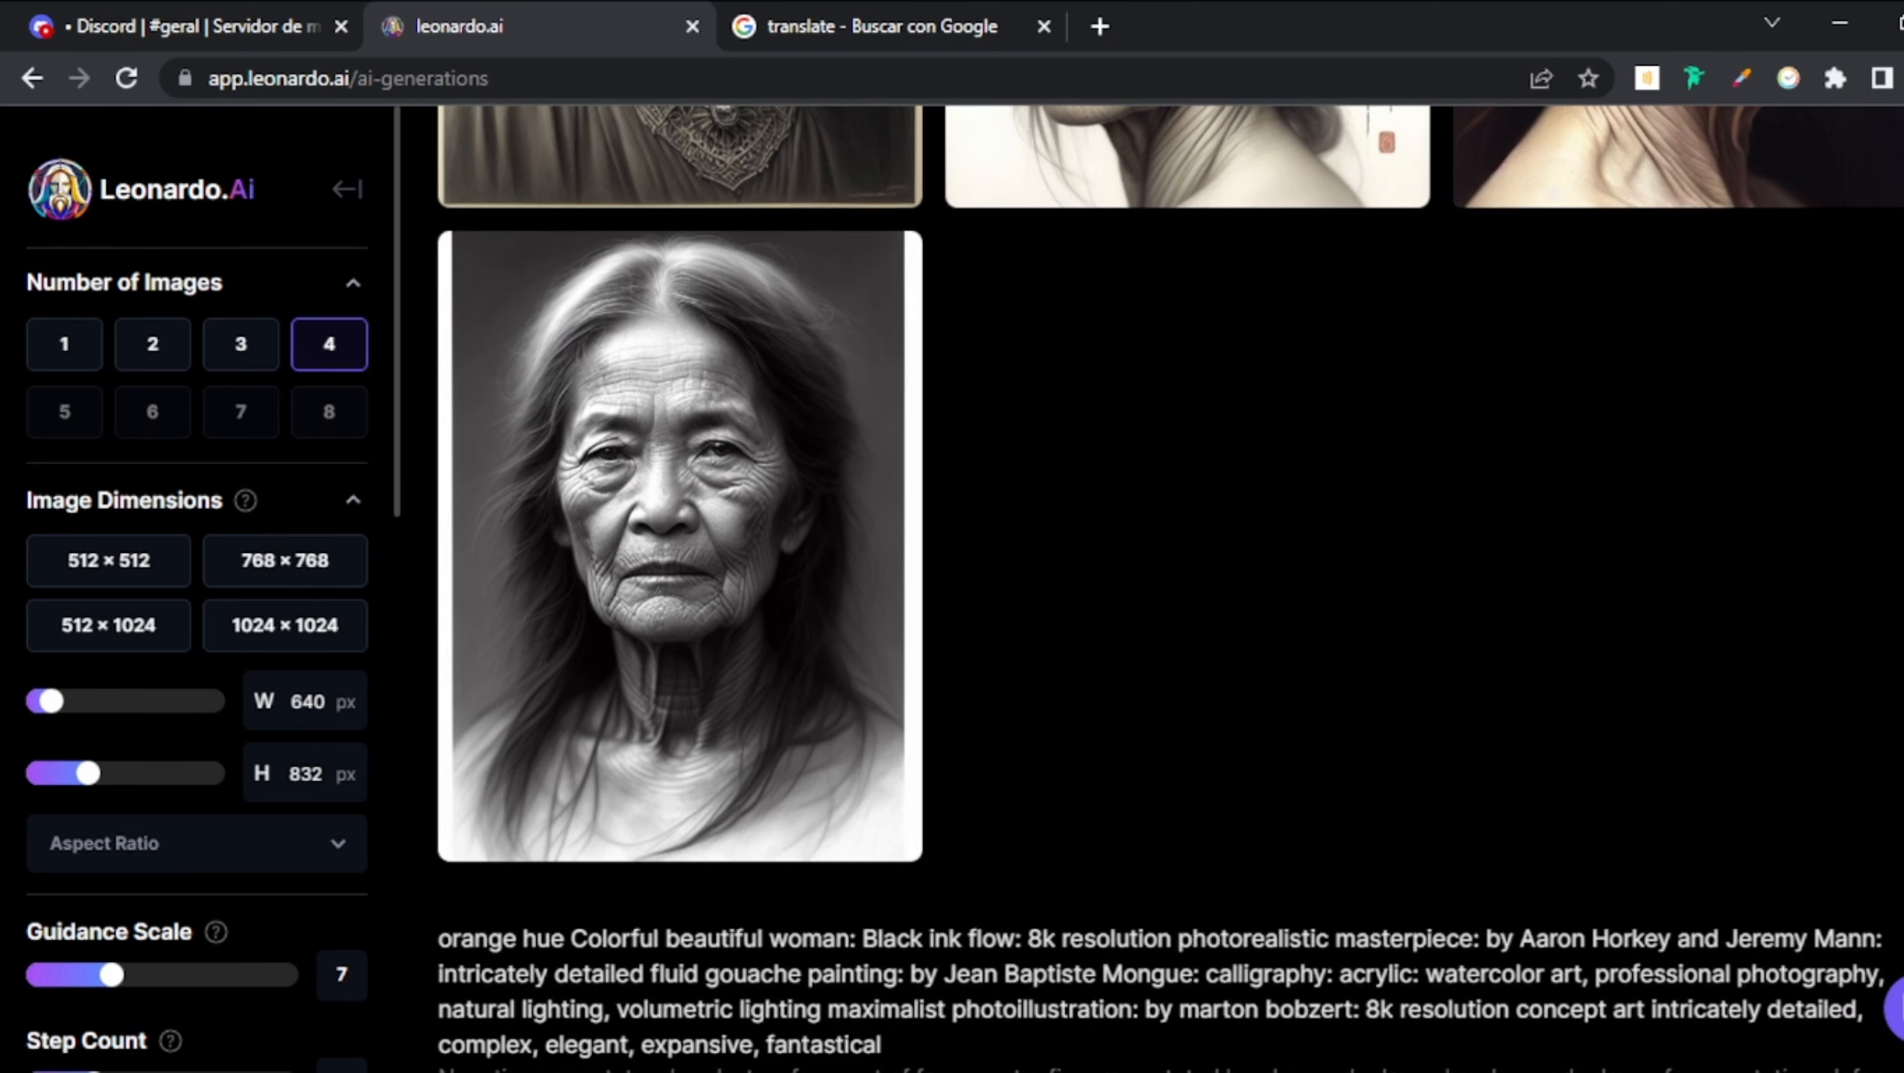
pyautogui.scroll(6, 1169, 589)
pyautogui.scroll(2, 1169, 590)
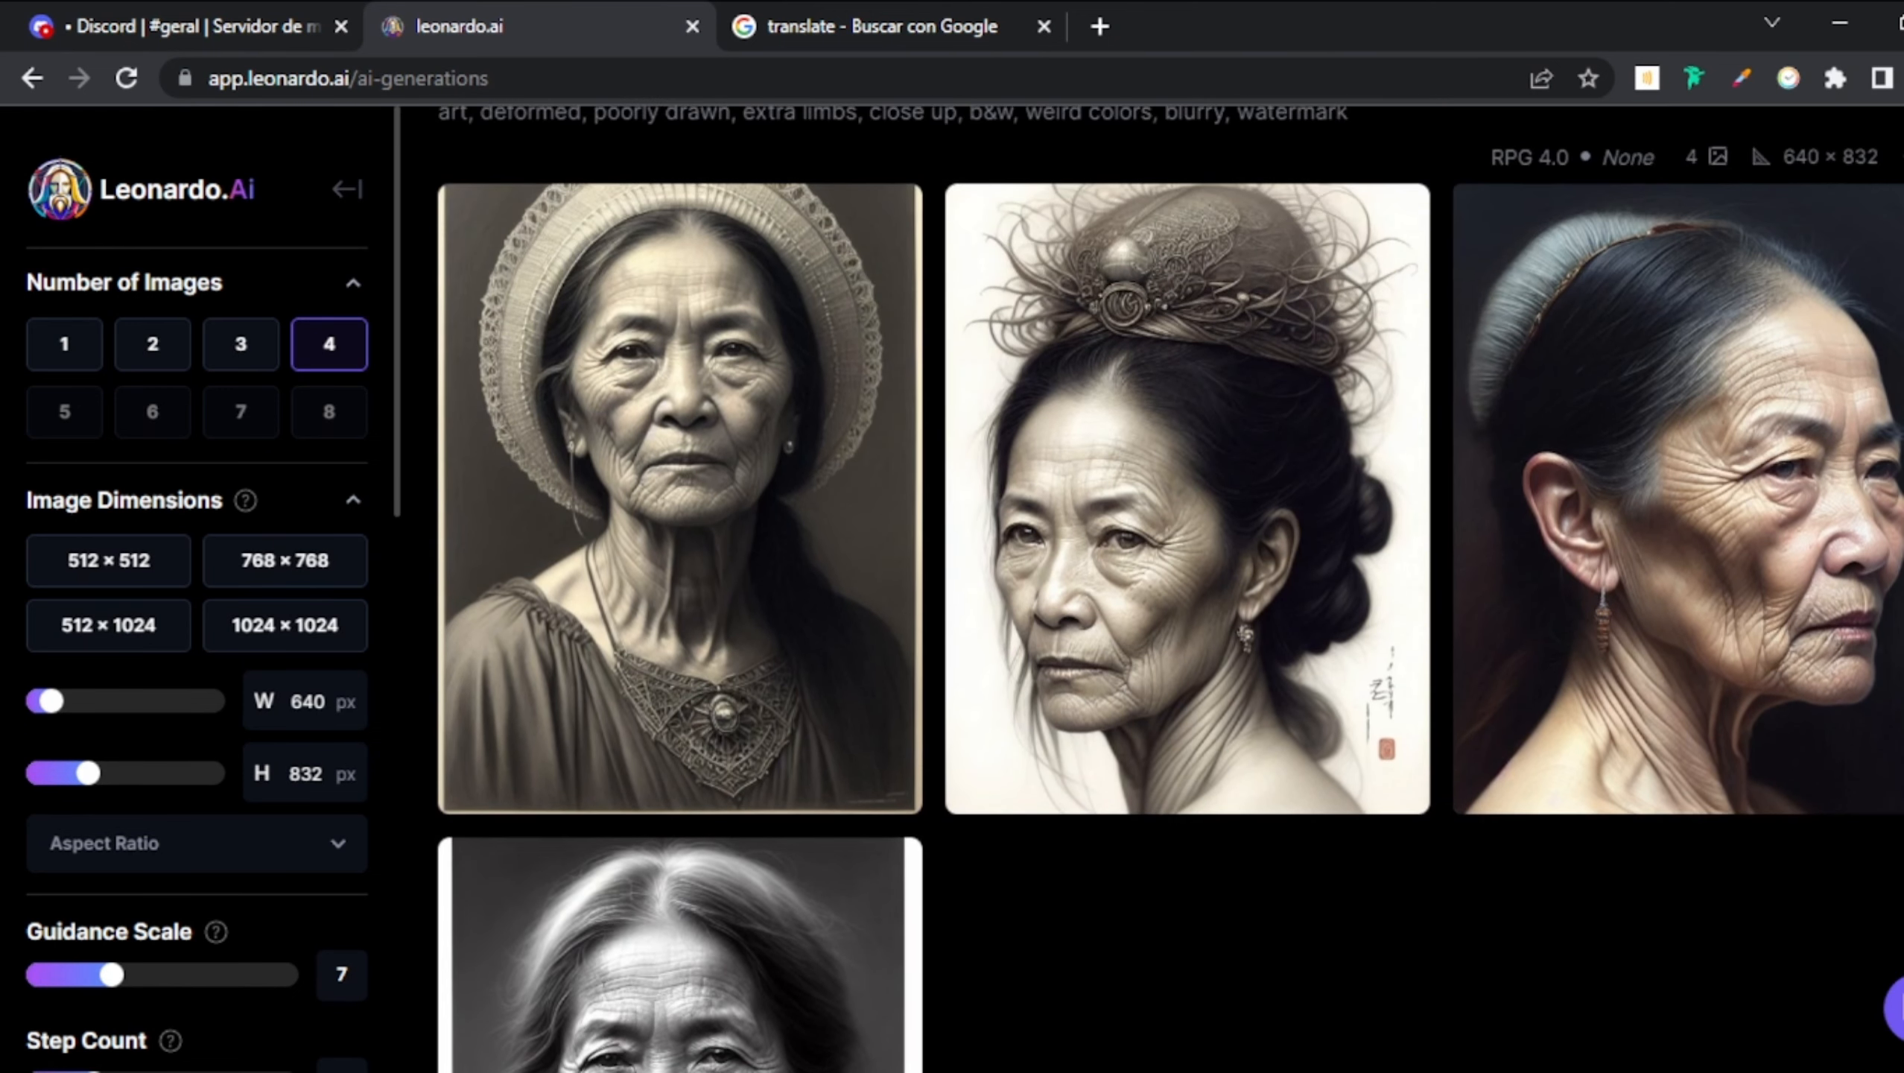
pyautogui.scroll(8, 1169, 589)
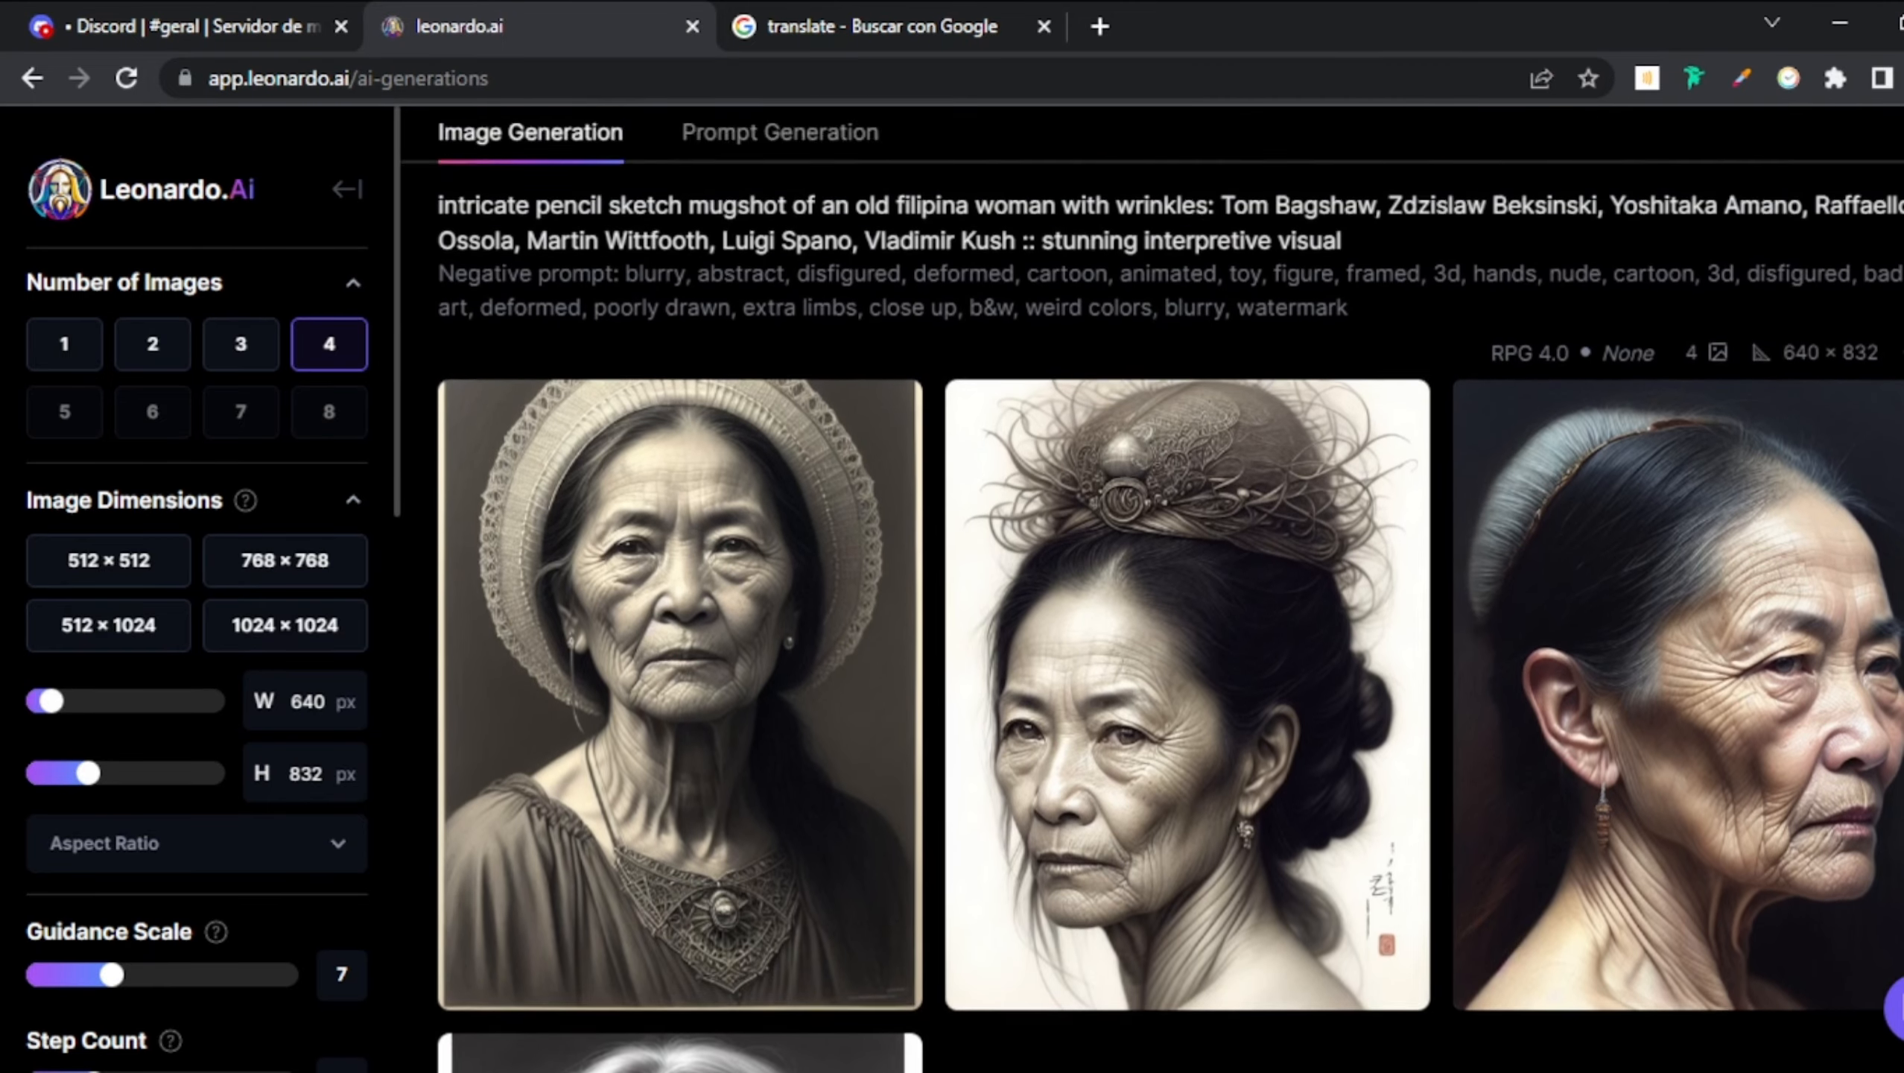
pyautogui.scroll(1, 1169, 589)
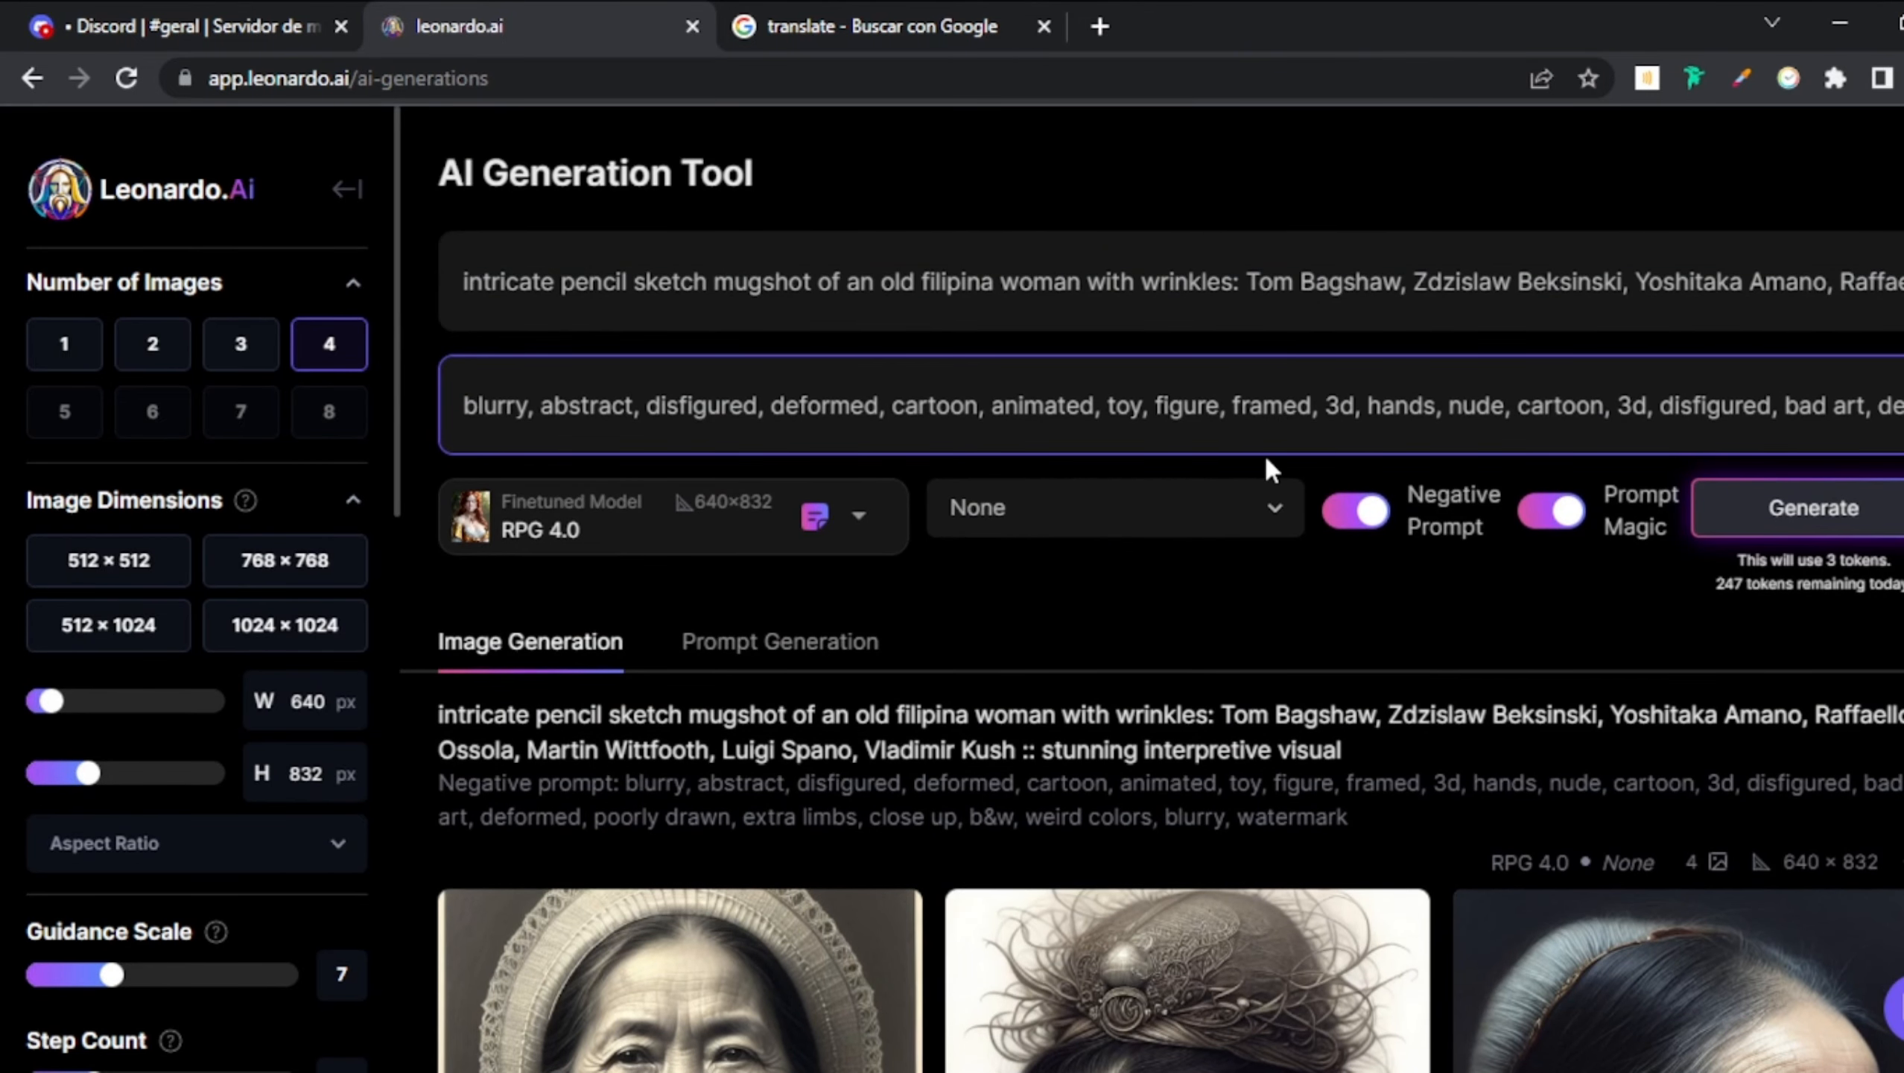
# - Check the negative prompt and compare it once more with the four generated portraits
pyautogui.click(1185, 405)
pyautogui.scroll(-5, 1151, 590)
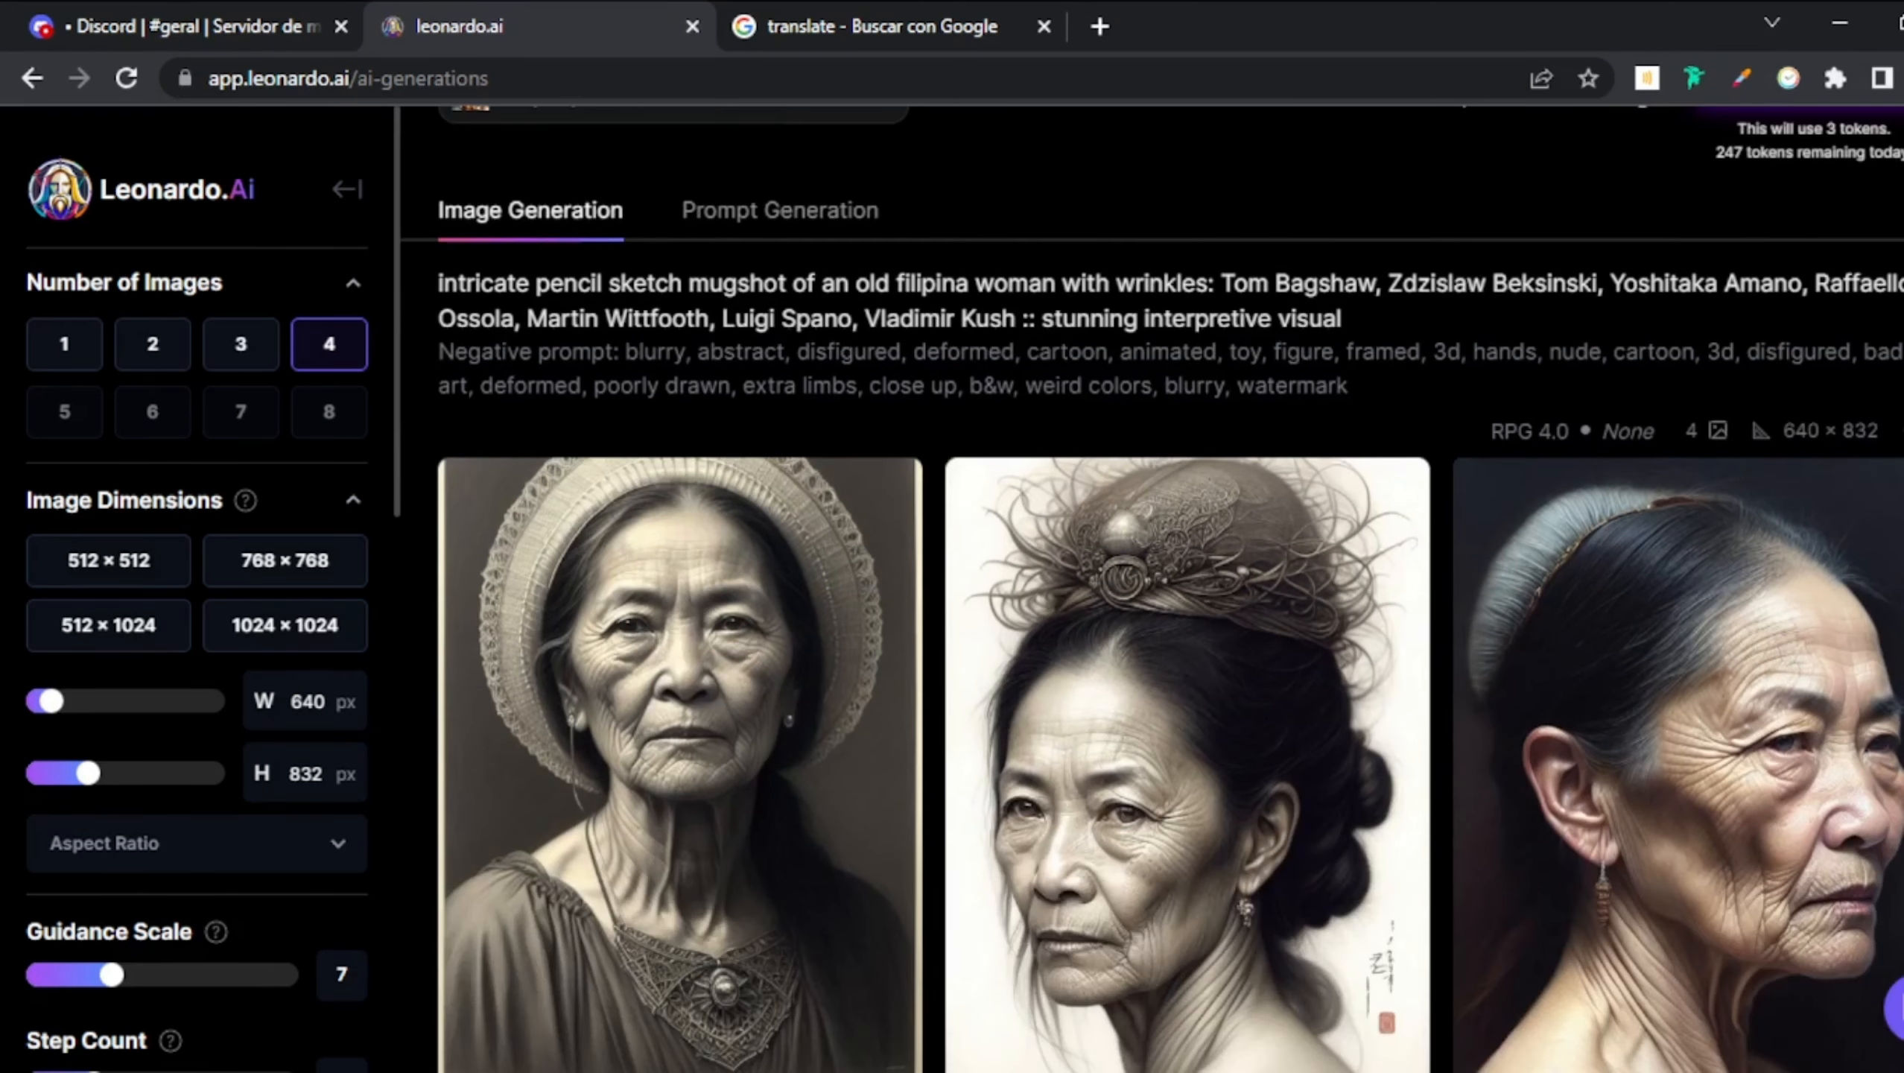
pyautogui.scroll(-2, 1151, 591)
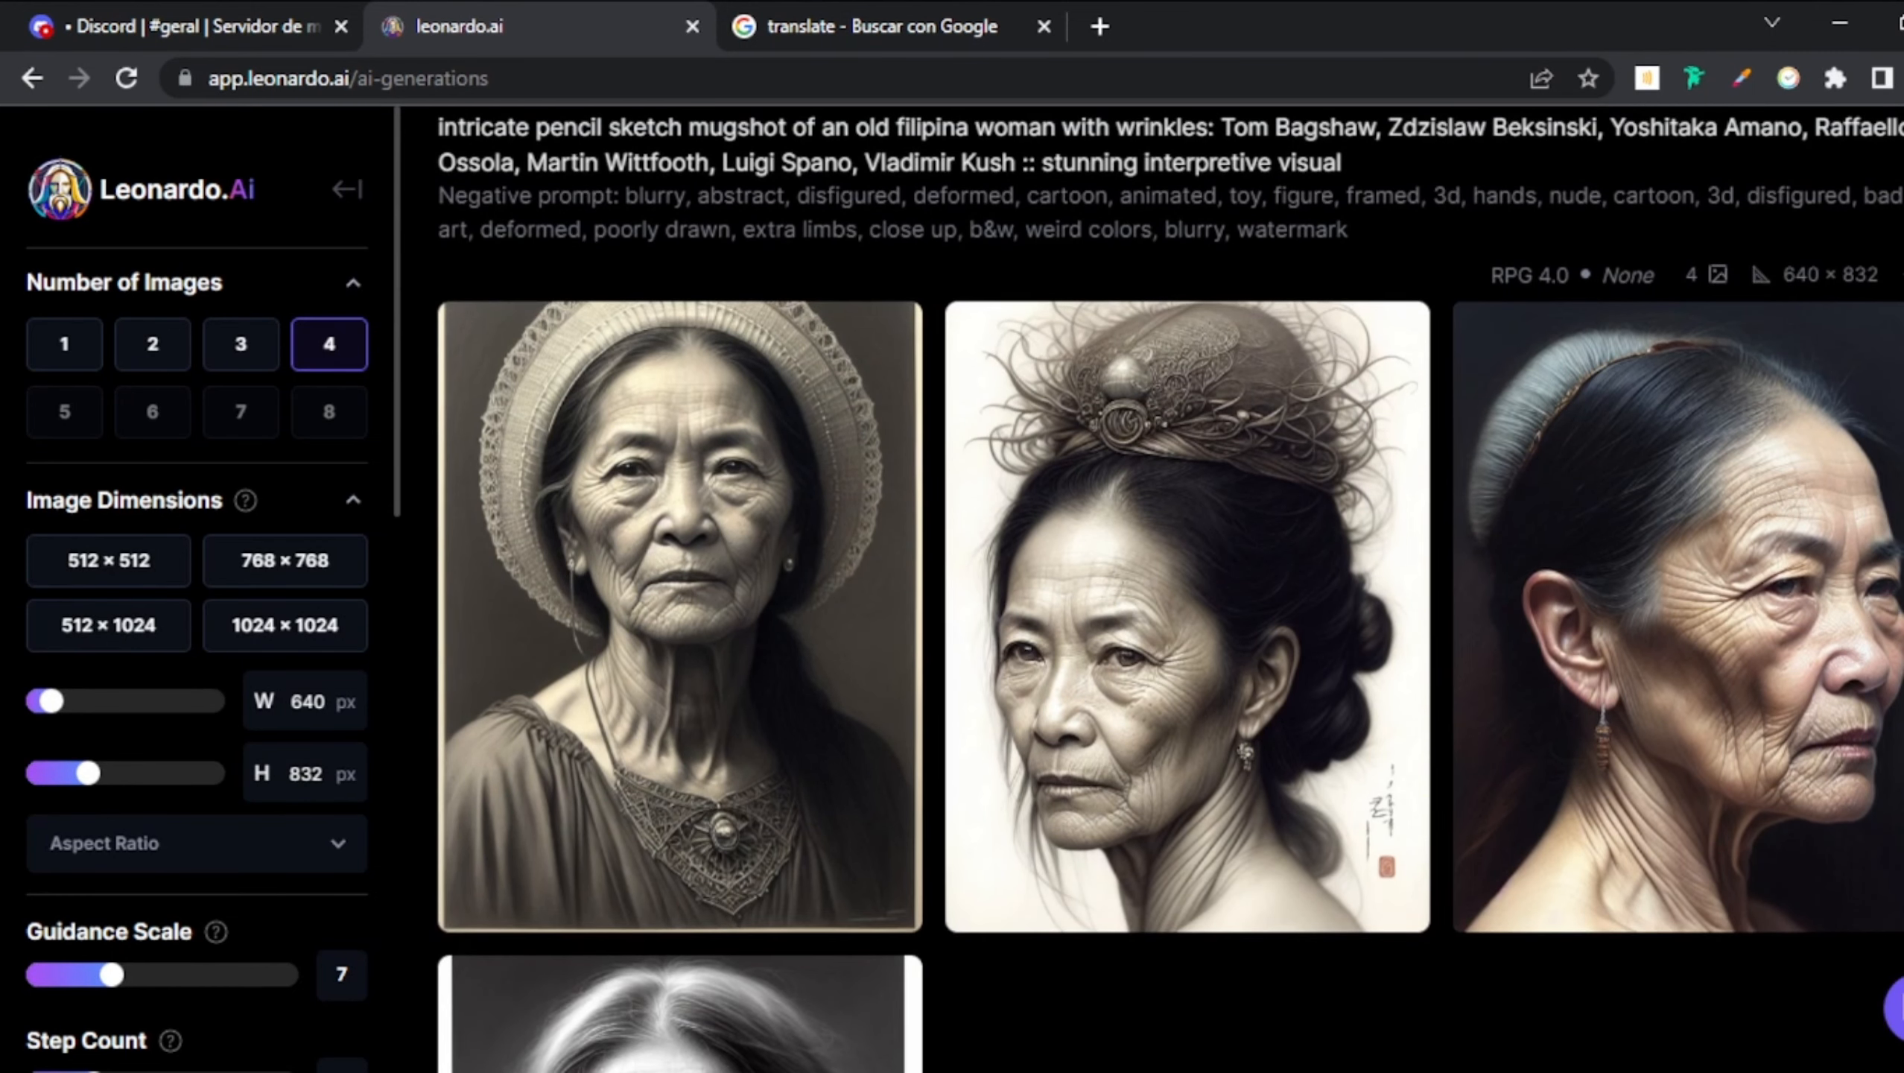
pyautogui.scroll(-3, 1151, 591)
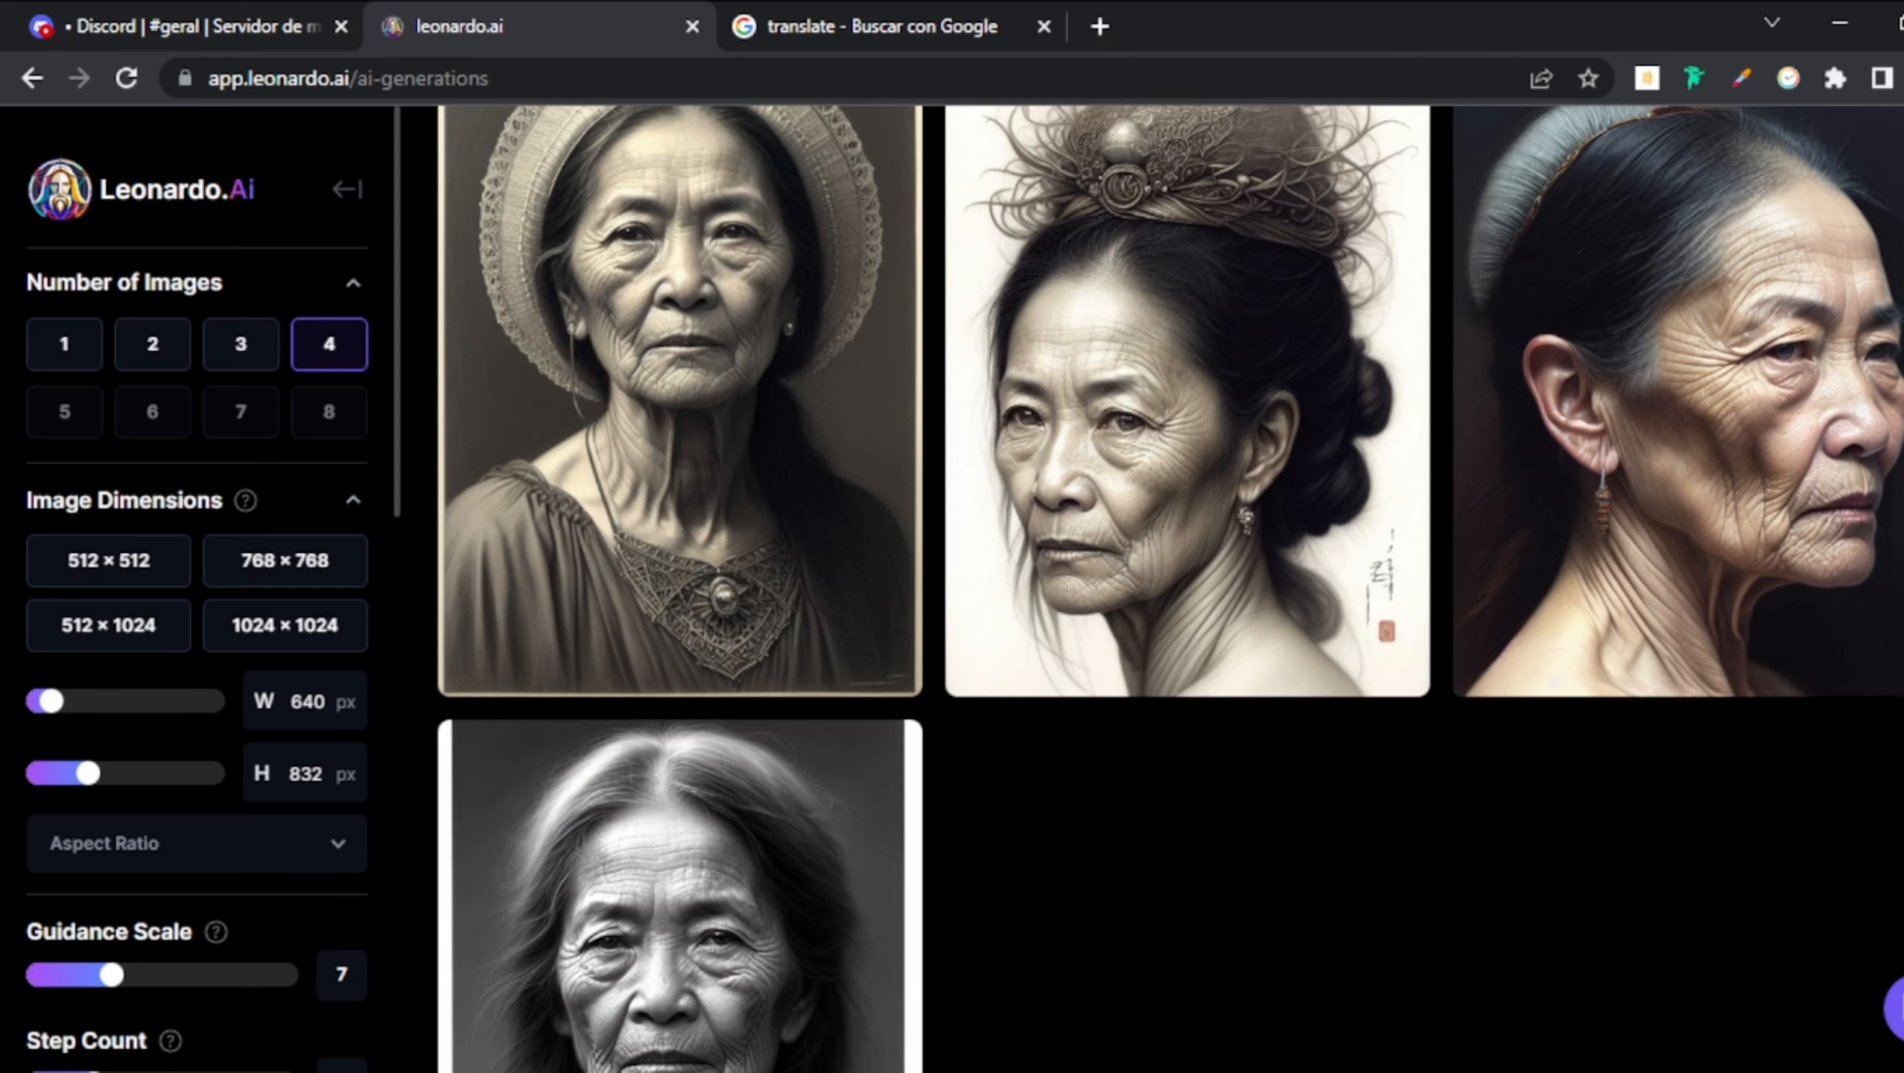
pyautogui.scroll(10, 1183, 406)
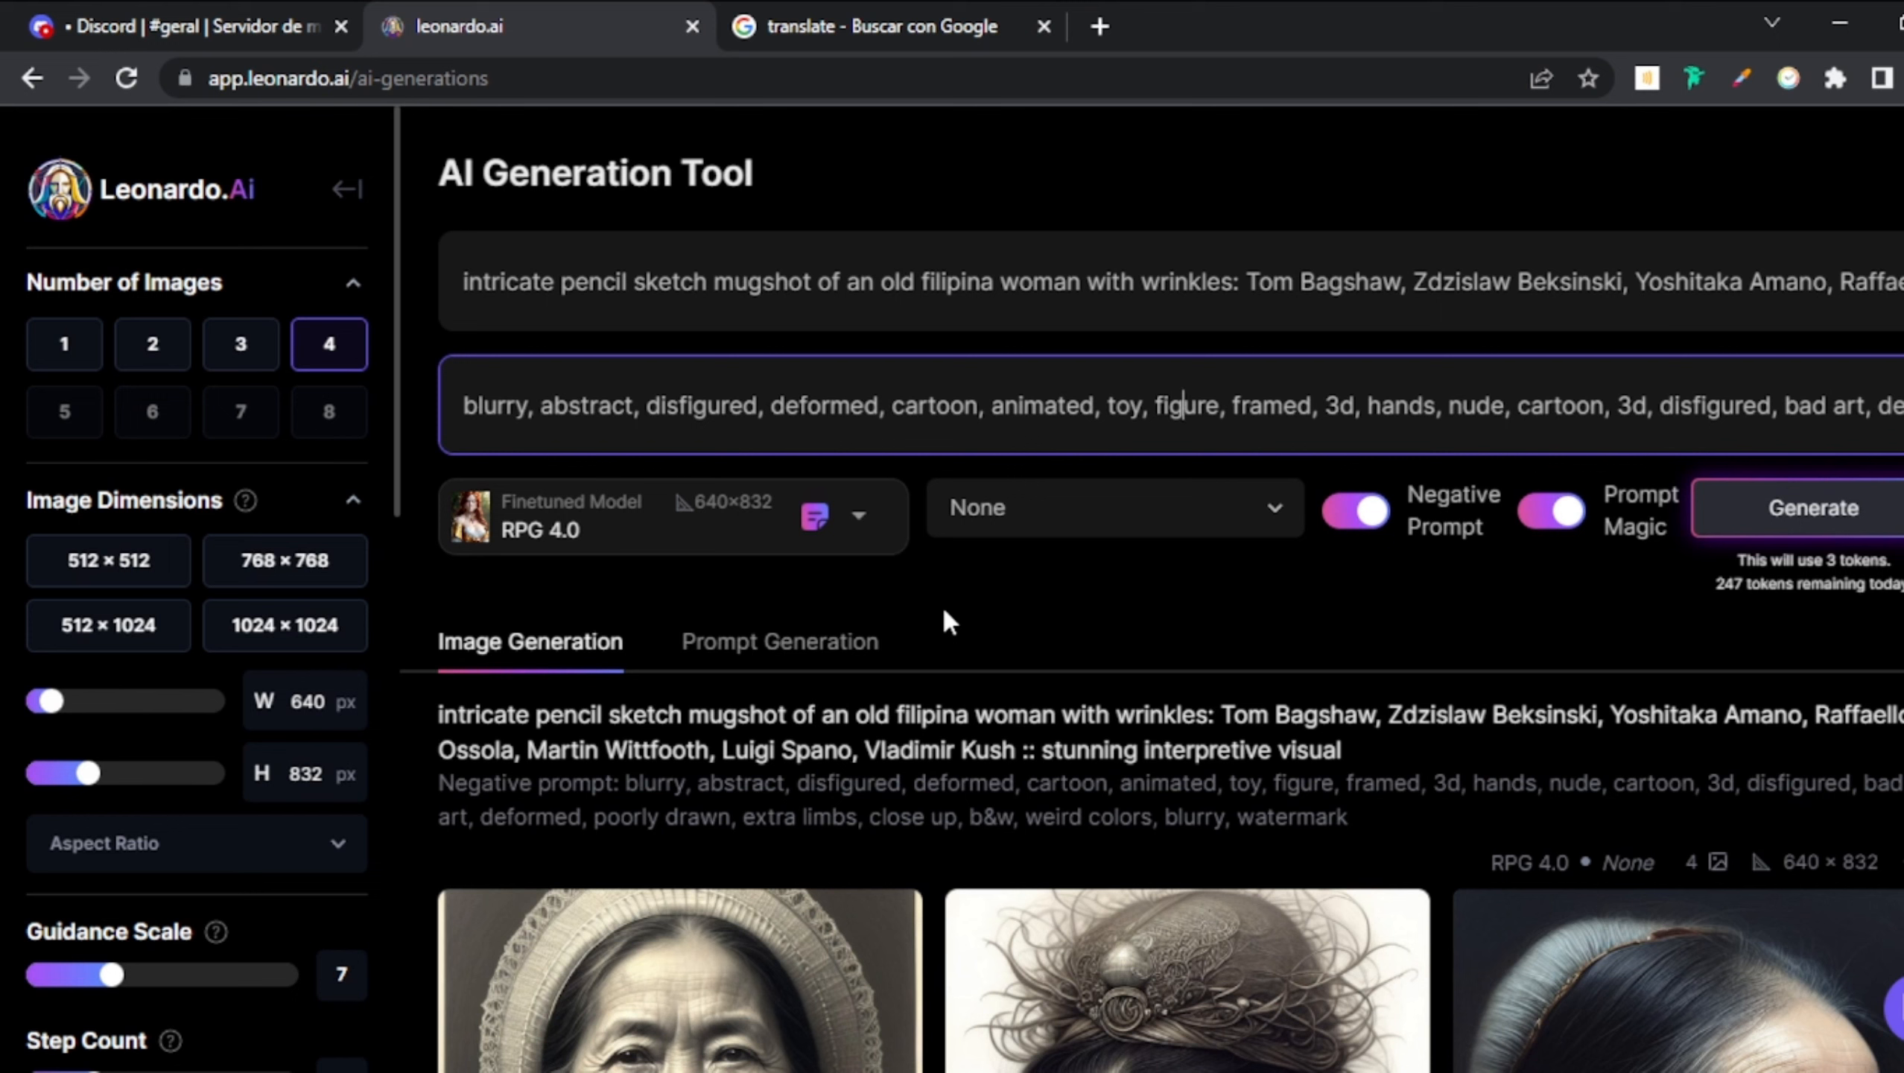
# - Switch between Discord and Leonardo.Ai to compare both sets of old woman portraits, finishing on the Midjourney grid
pyautogui.click(70, 8)
pyautogui.click(575, 10)
pyautogui.click(3, 5)
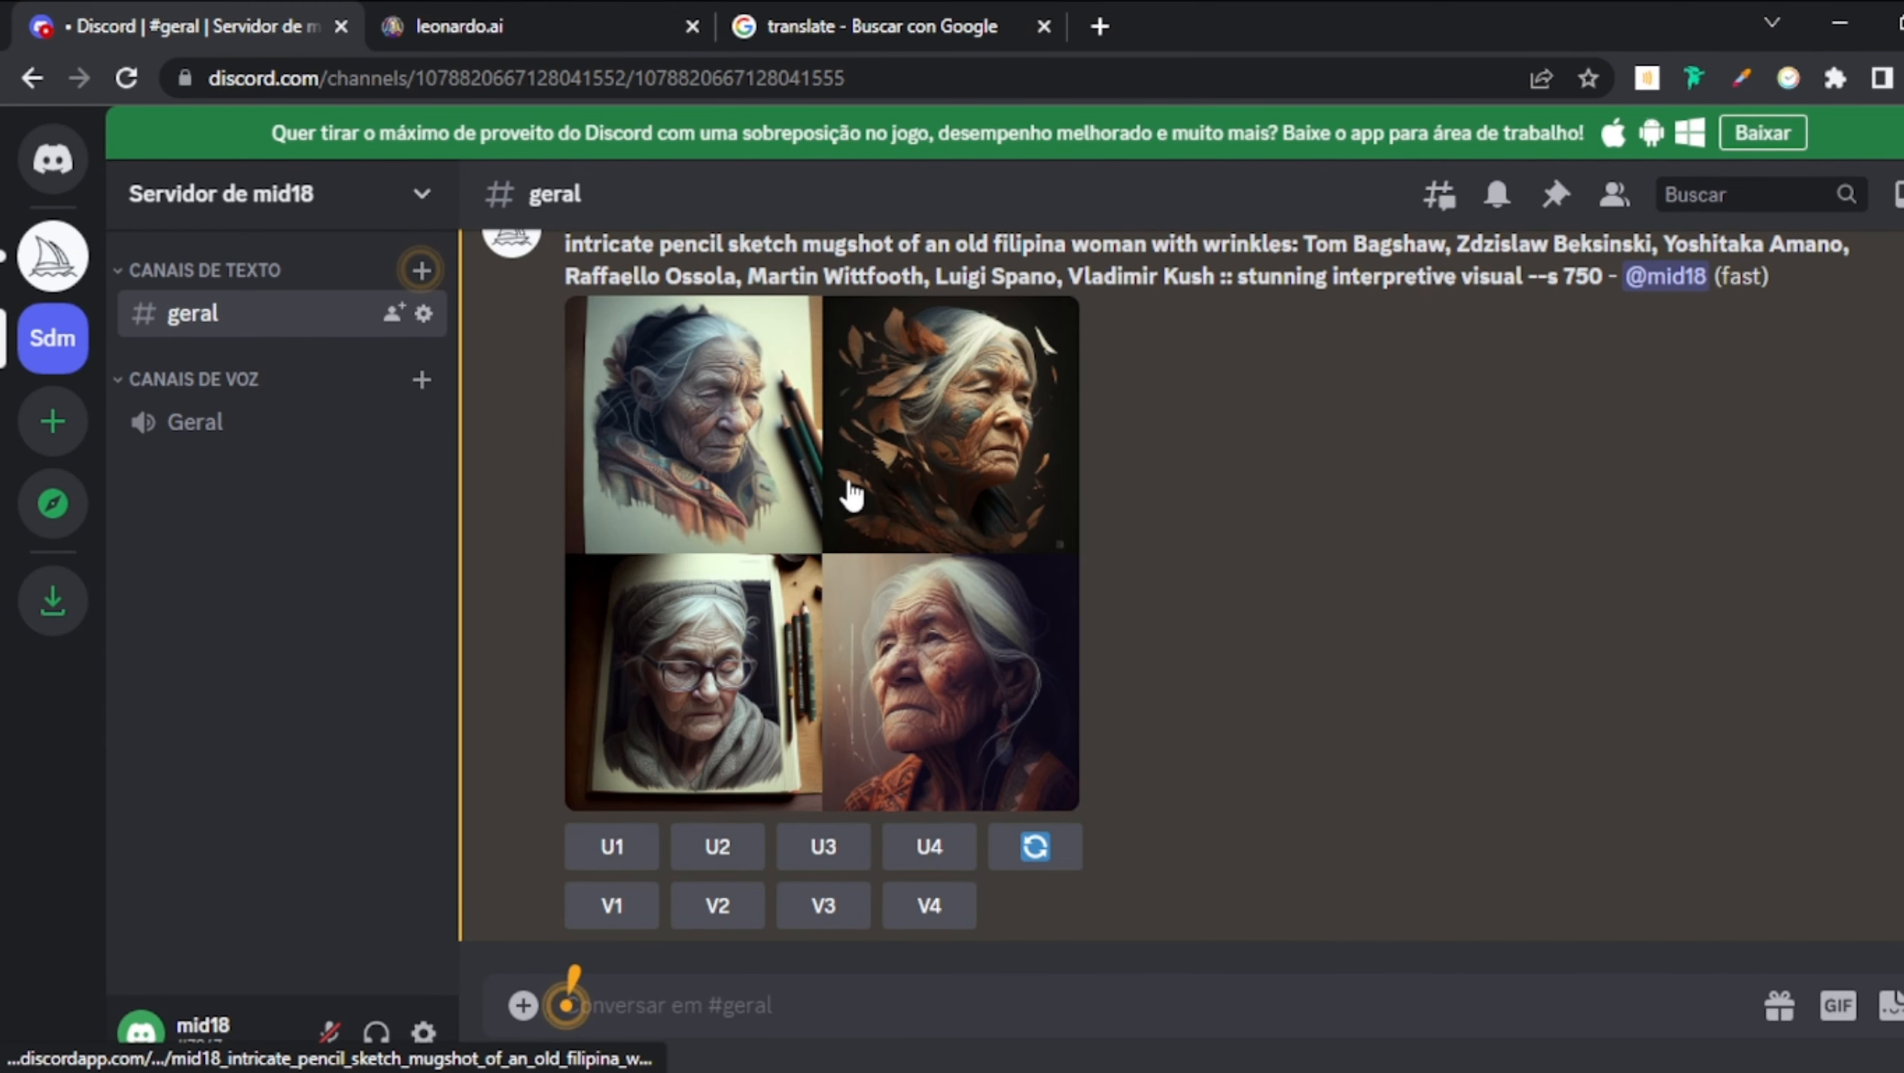
# - Return to Leonardo.Ai and review its four old Filipina woman portraits and their prompts, rechecking the Midjourney grid in Discord in between
pyautogui.click(465, 4)
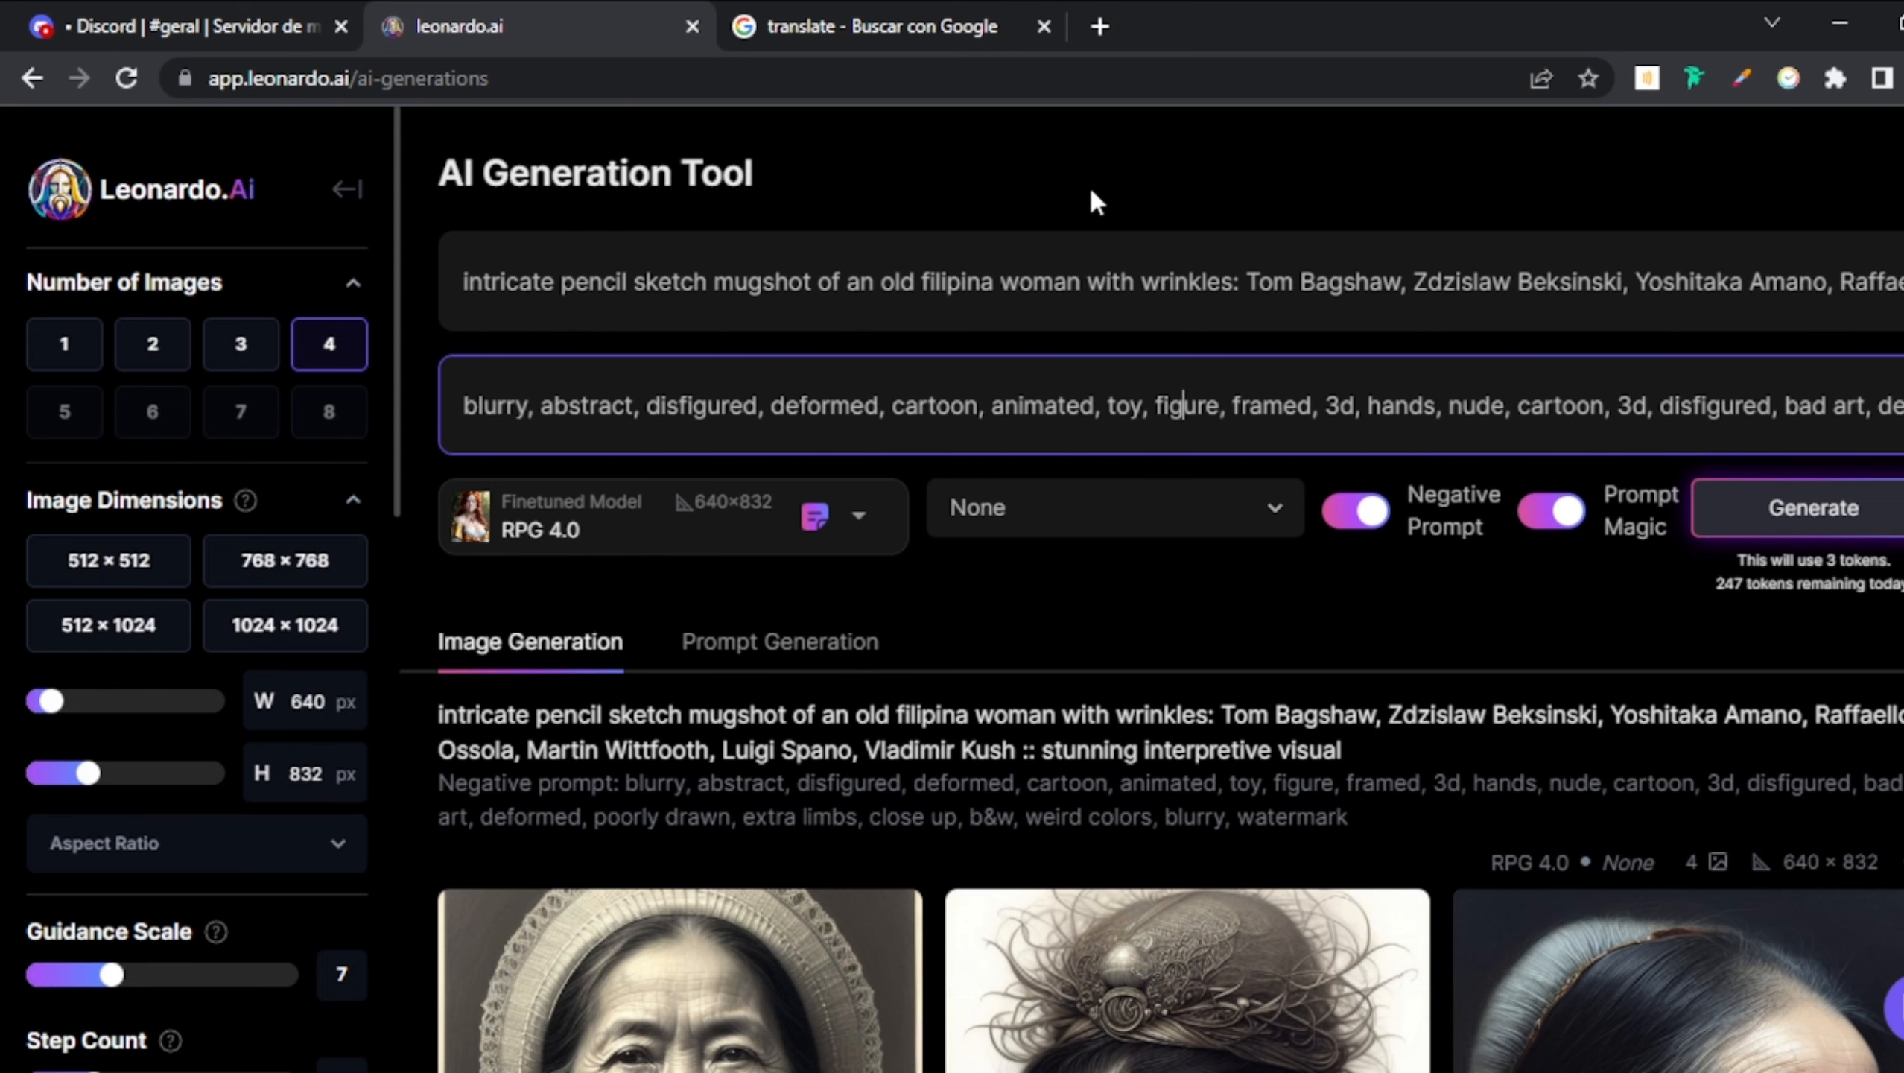
pyautogui.scroll(-8, 1217, 324)
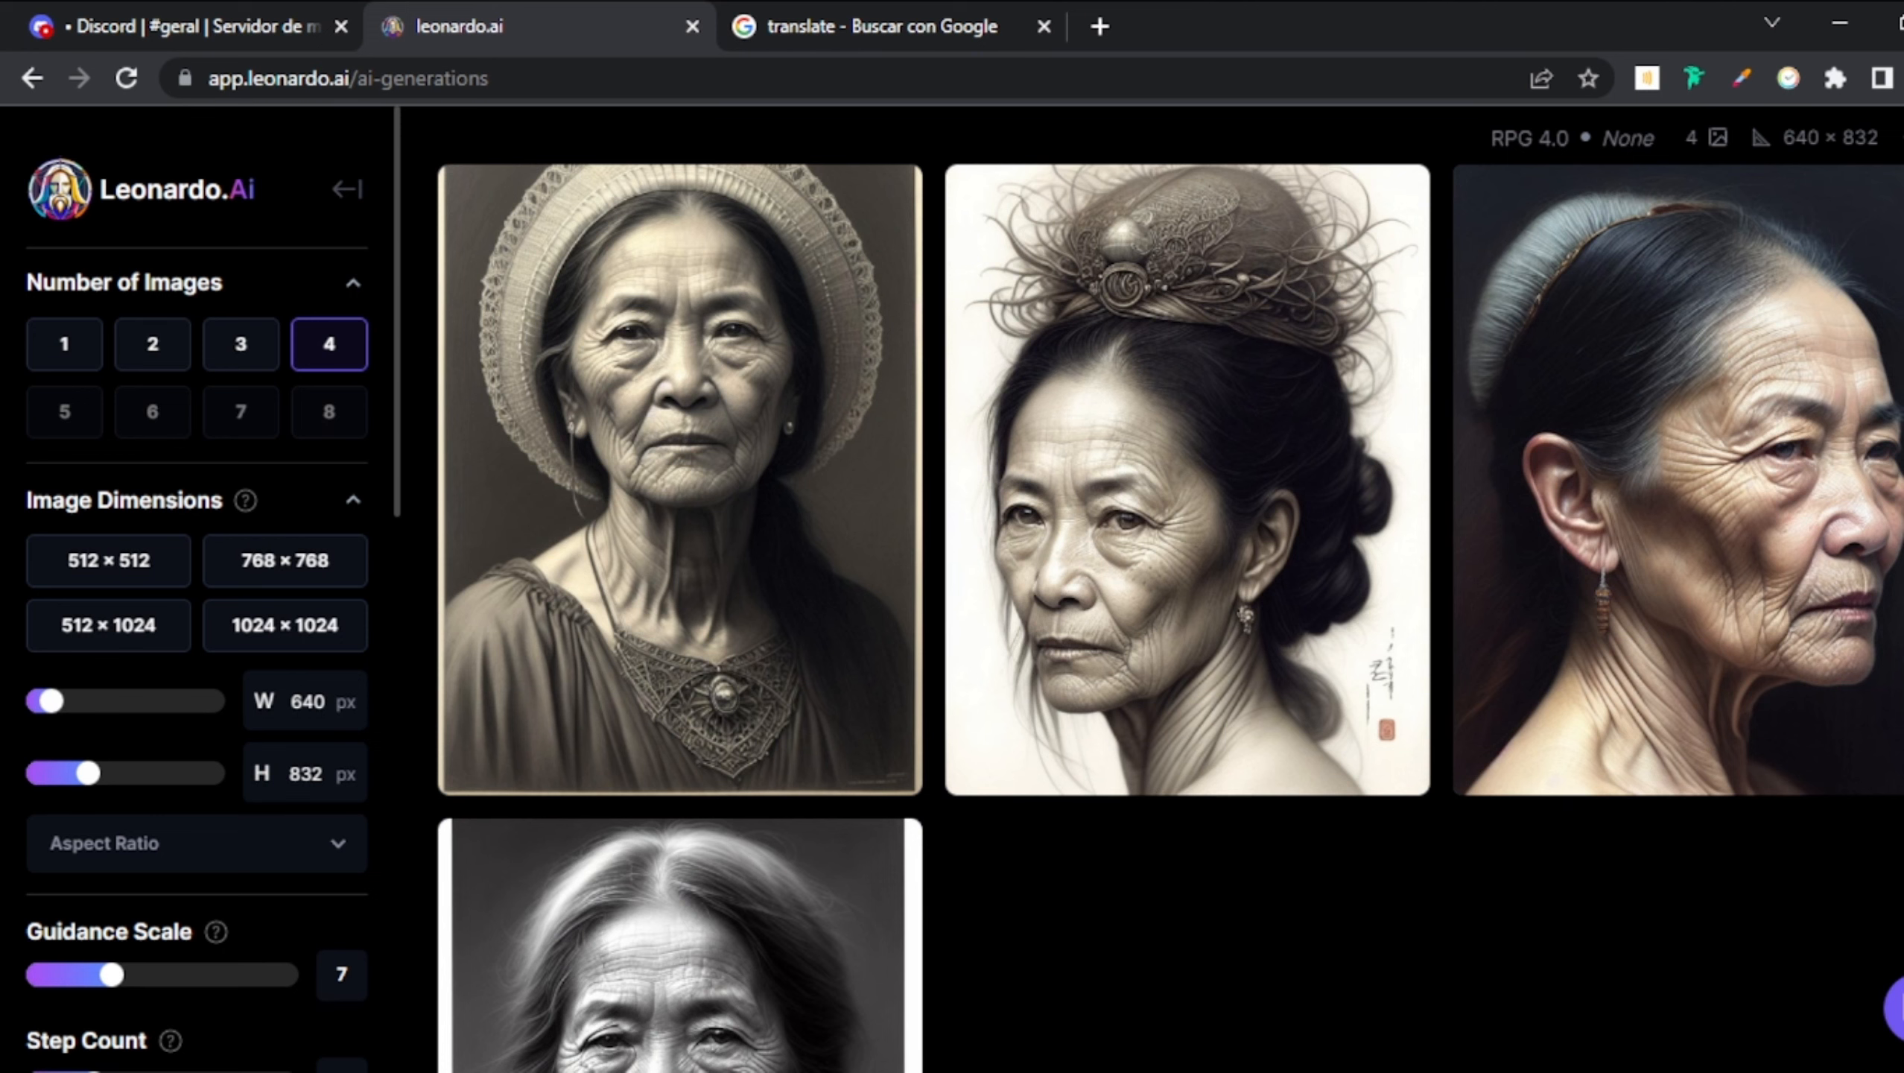
pyautogui.scroll(2, 1170, 589)
pyautogui.scroll(-3, 1170, 589)
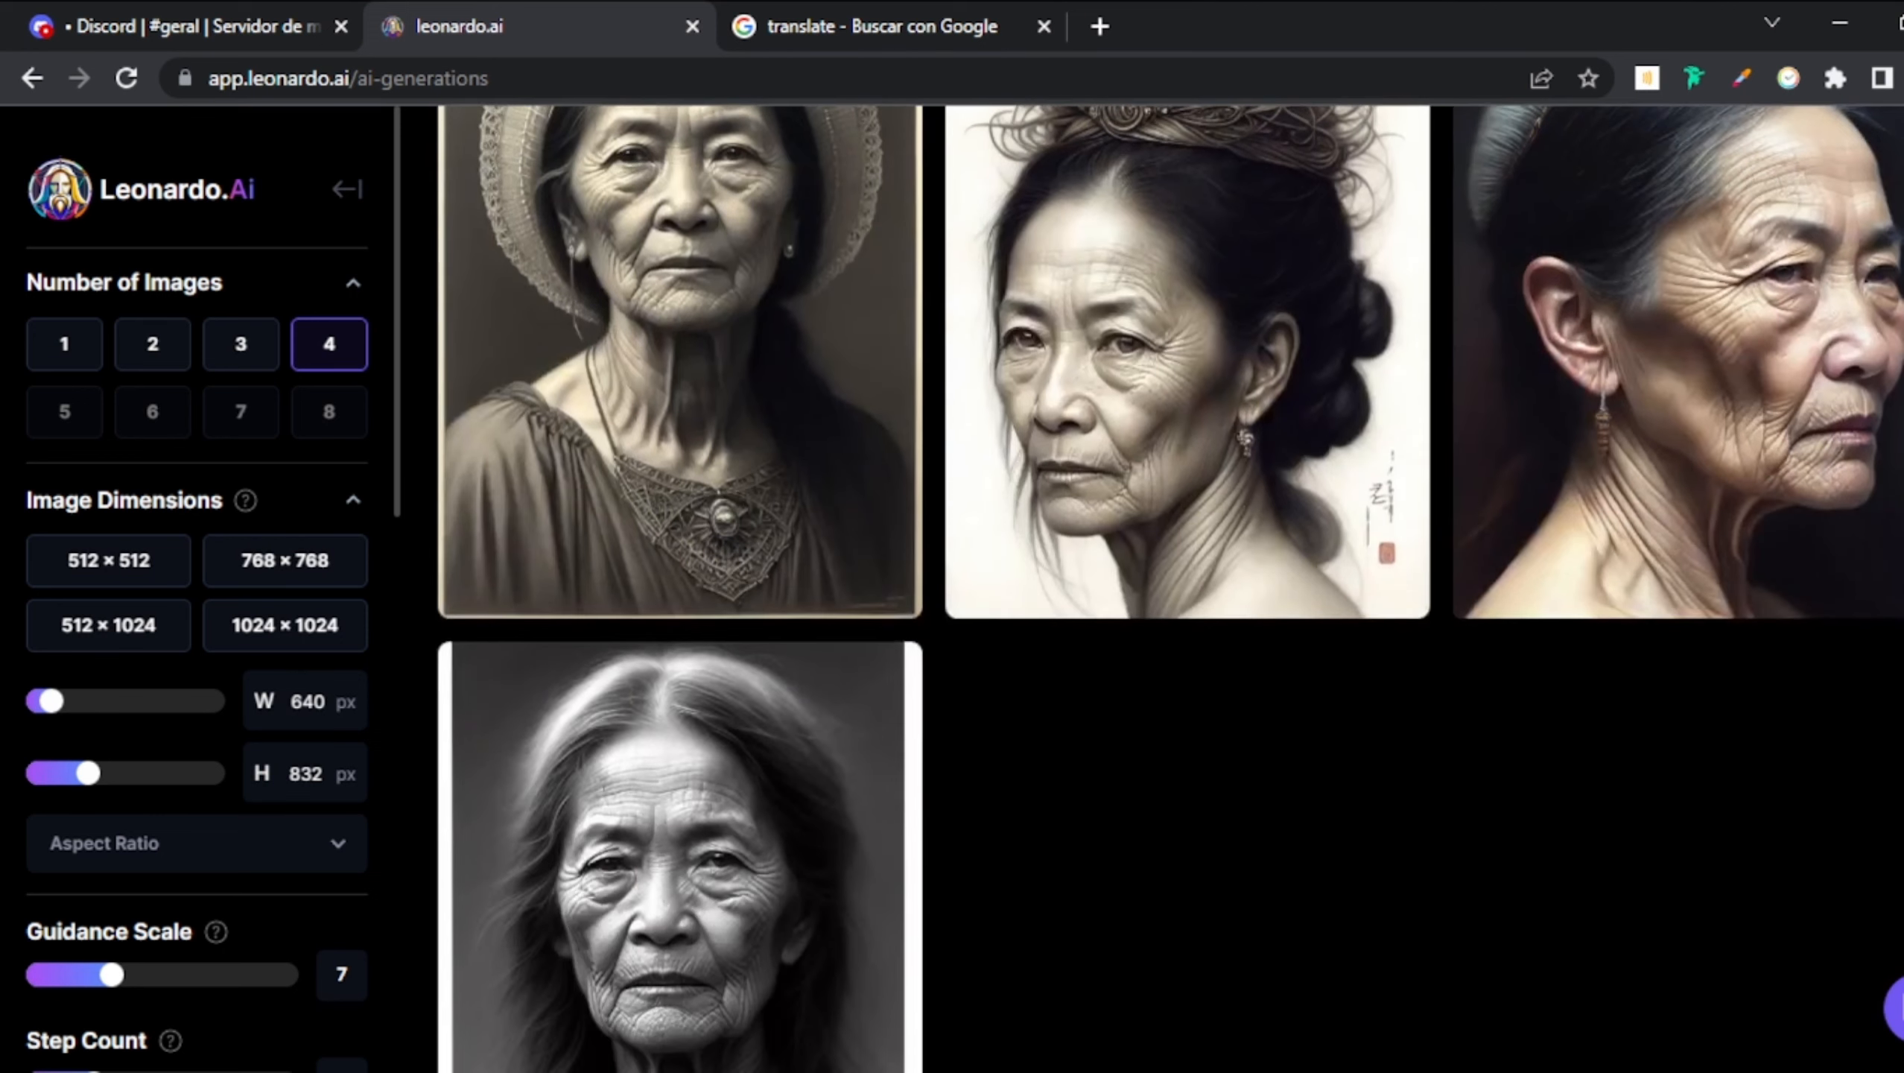
pyautogui.click(254, 8)
pyautogui.click(466, 7)
pyautogui.click(225, 8)
pyautogui.click(384, 22)
pyautogui.scroll(6, 1152, 590)
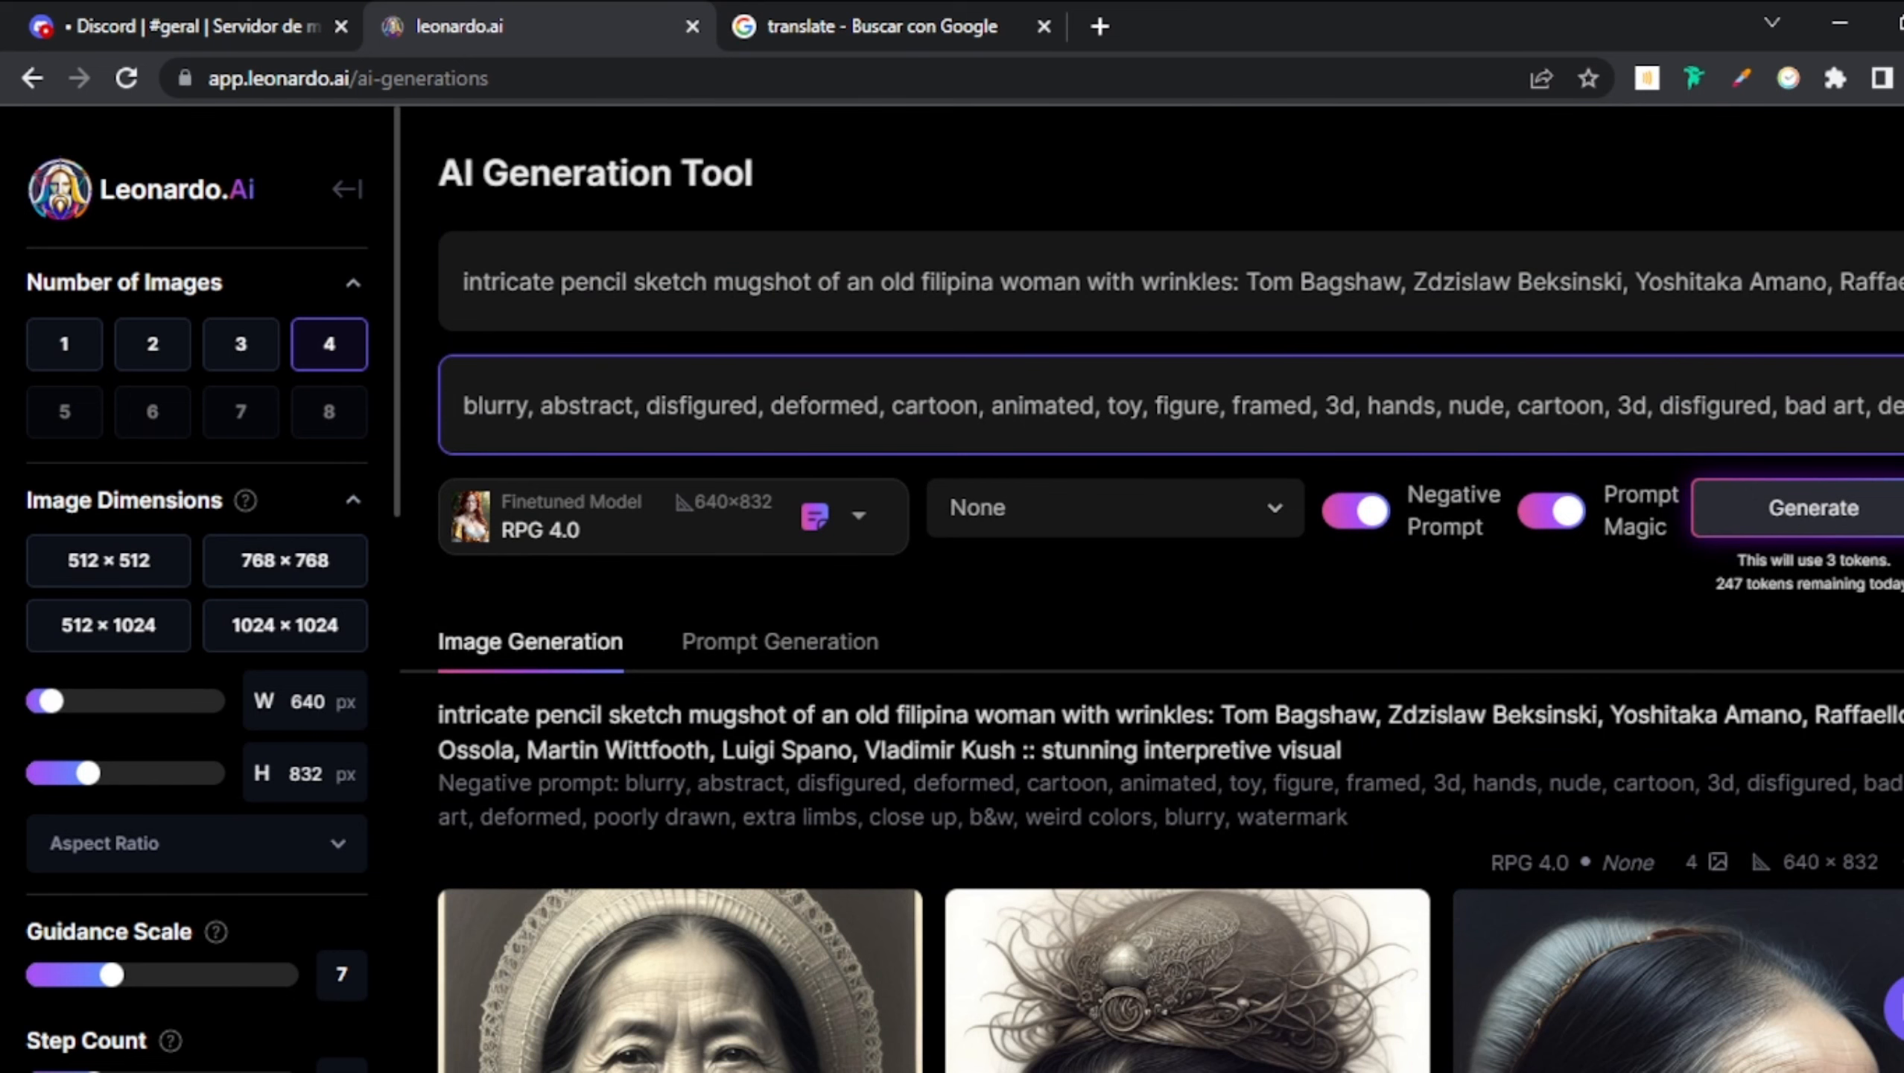
pyautogui.scroll(-8, 1152, 589)
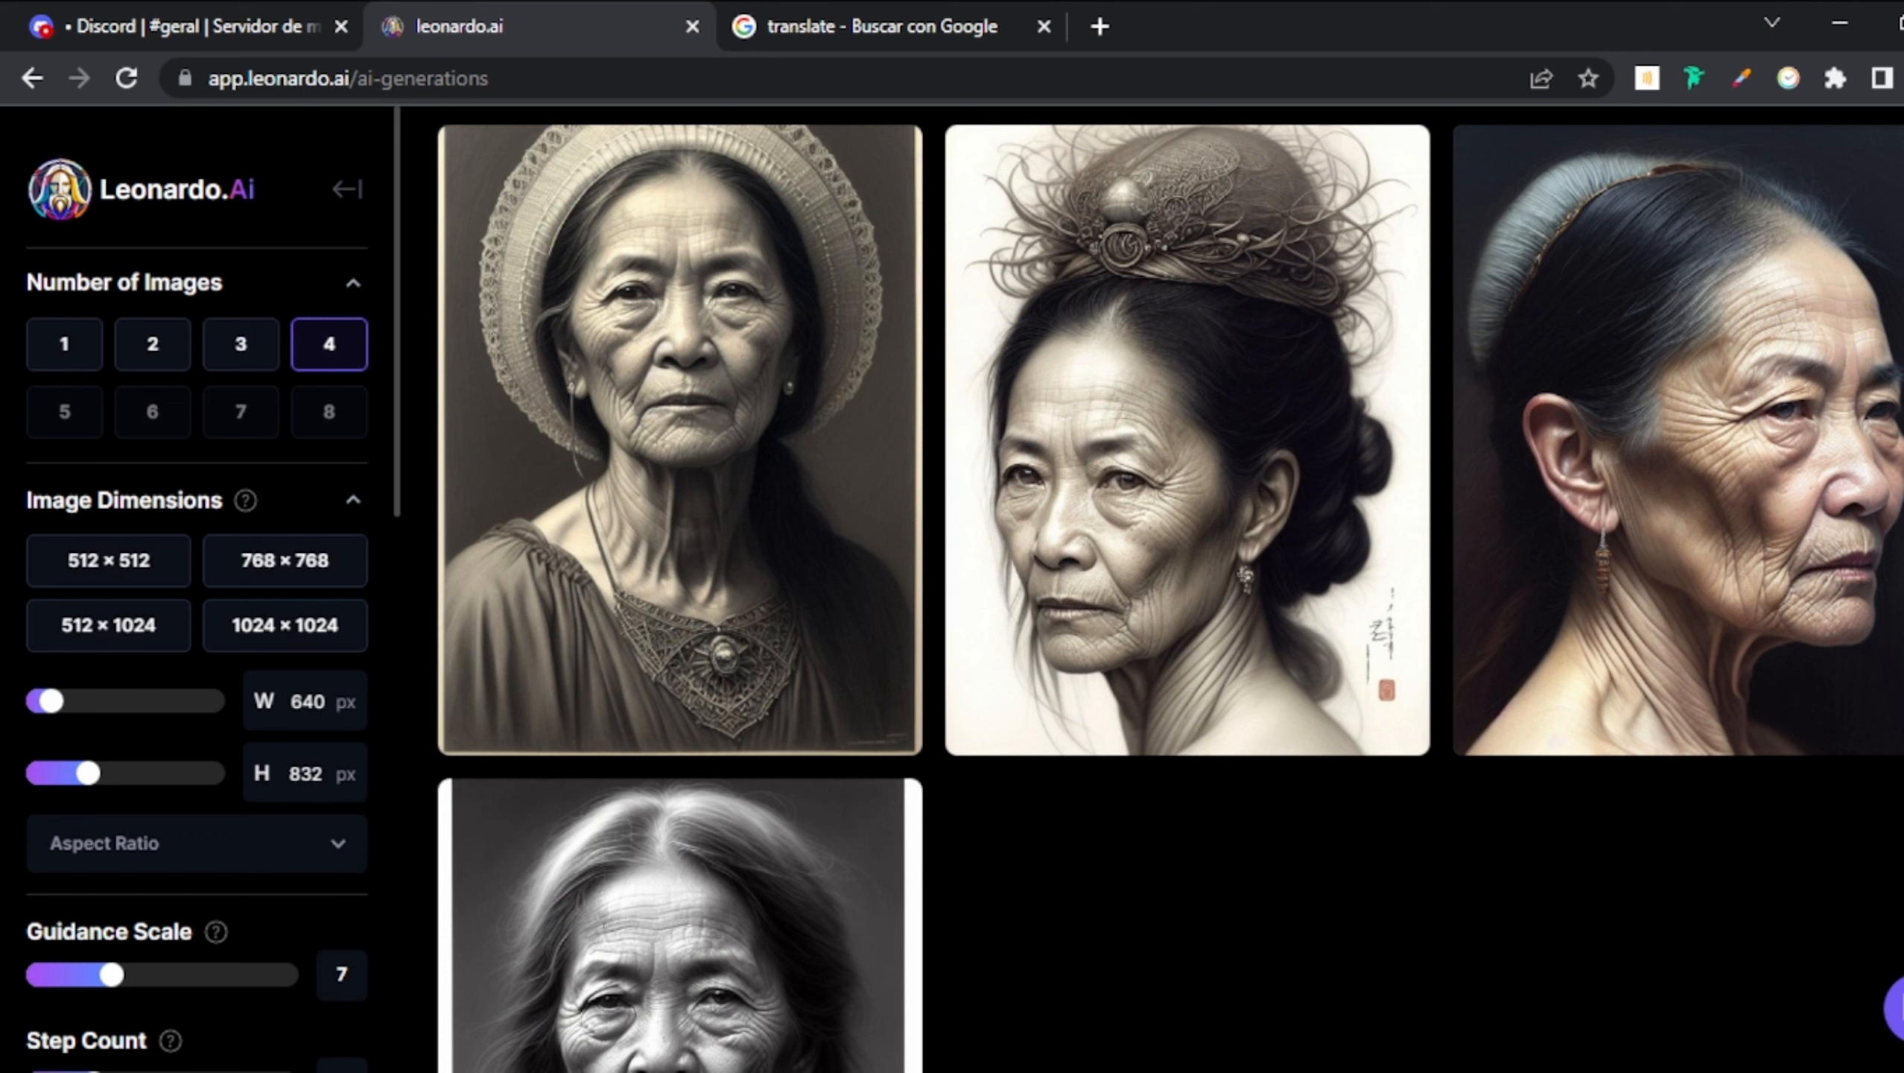
# - Alternate between the Midjourney grid in Discord and the Leonardo.Ai portraits to compare the old woman's rendering, ending on Leonardo.Ai
pyautogui.click(138, 15)
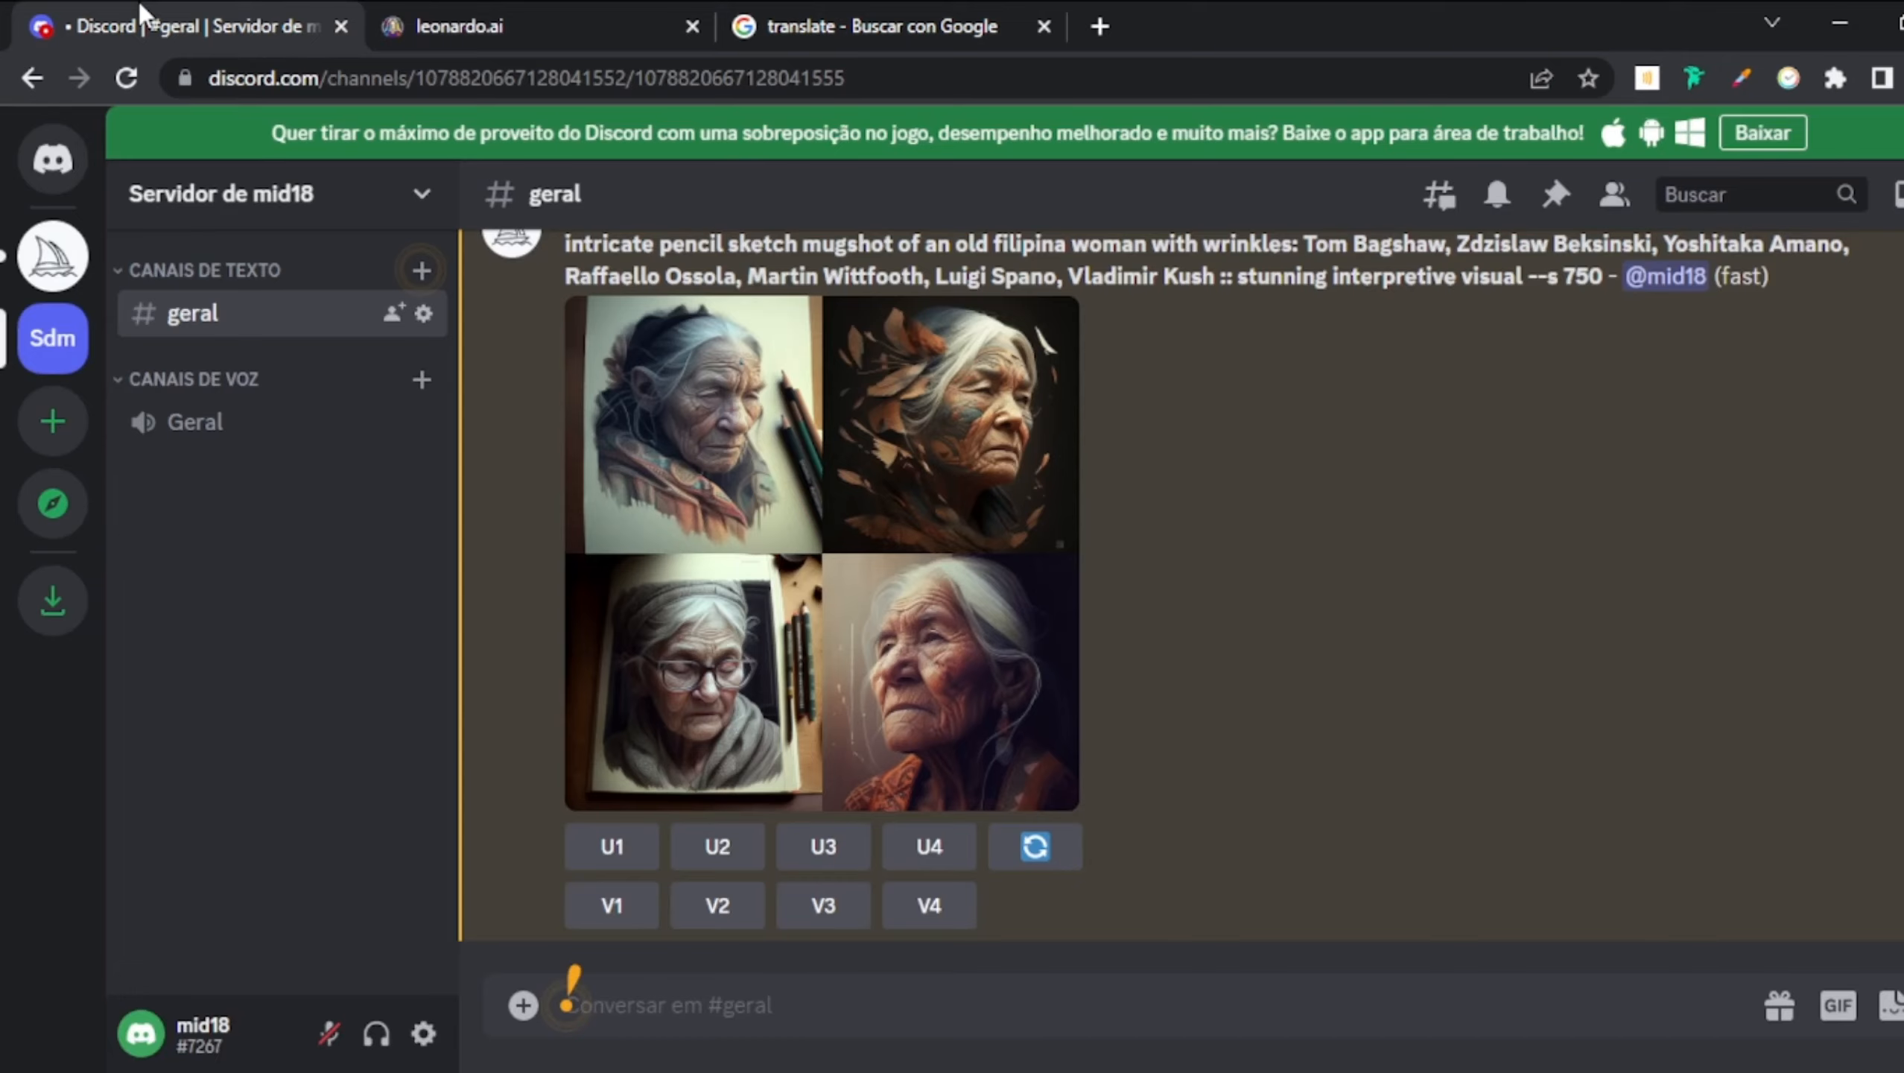
pyautogui.click(534, 15)
pyautogui.click(212, 2)
pyautogui.click(529, 1)
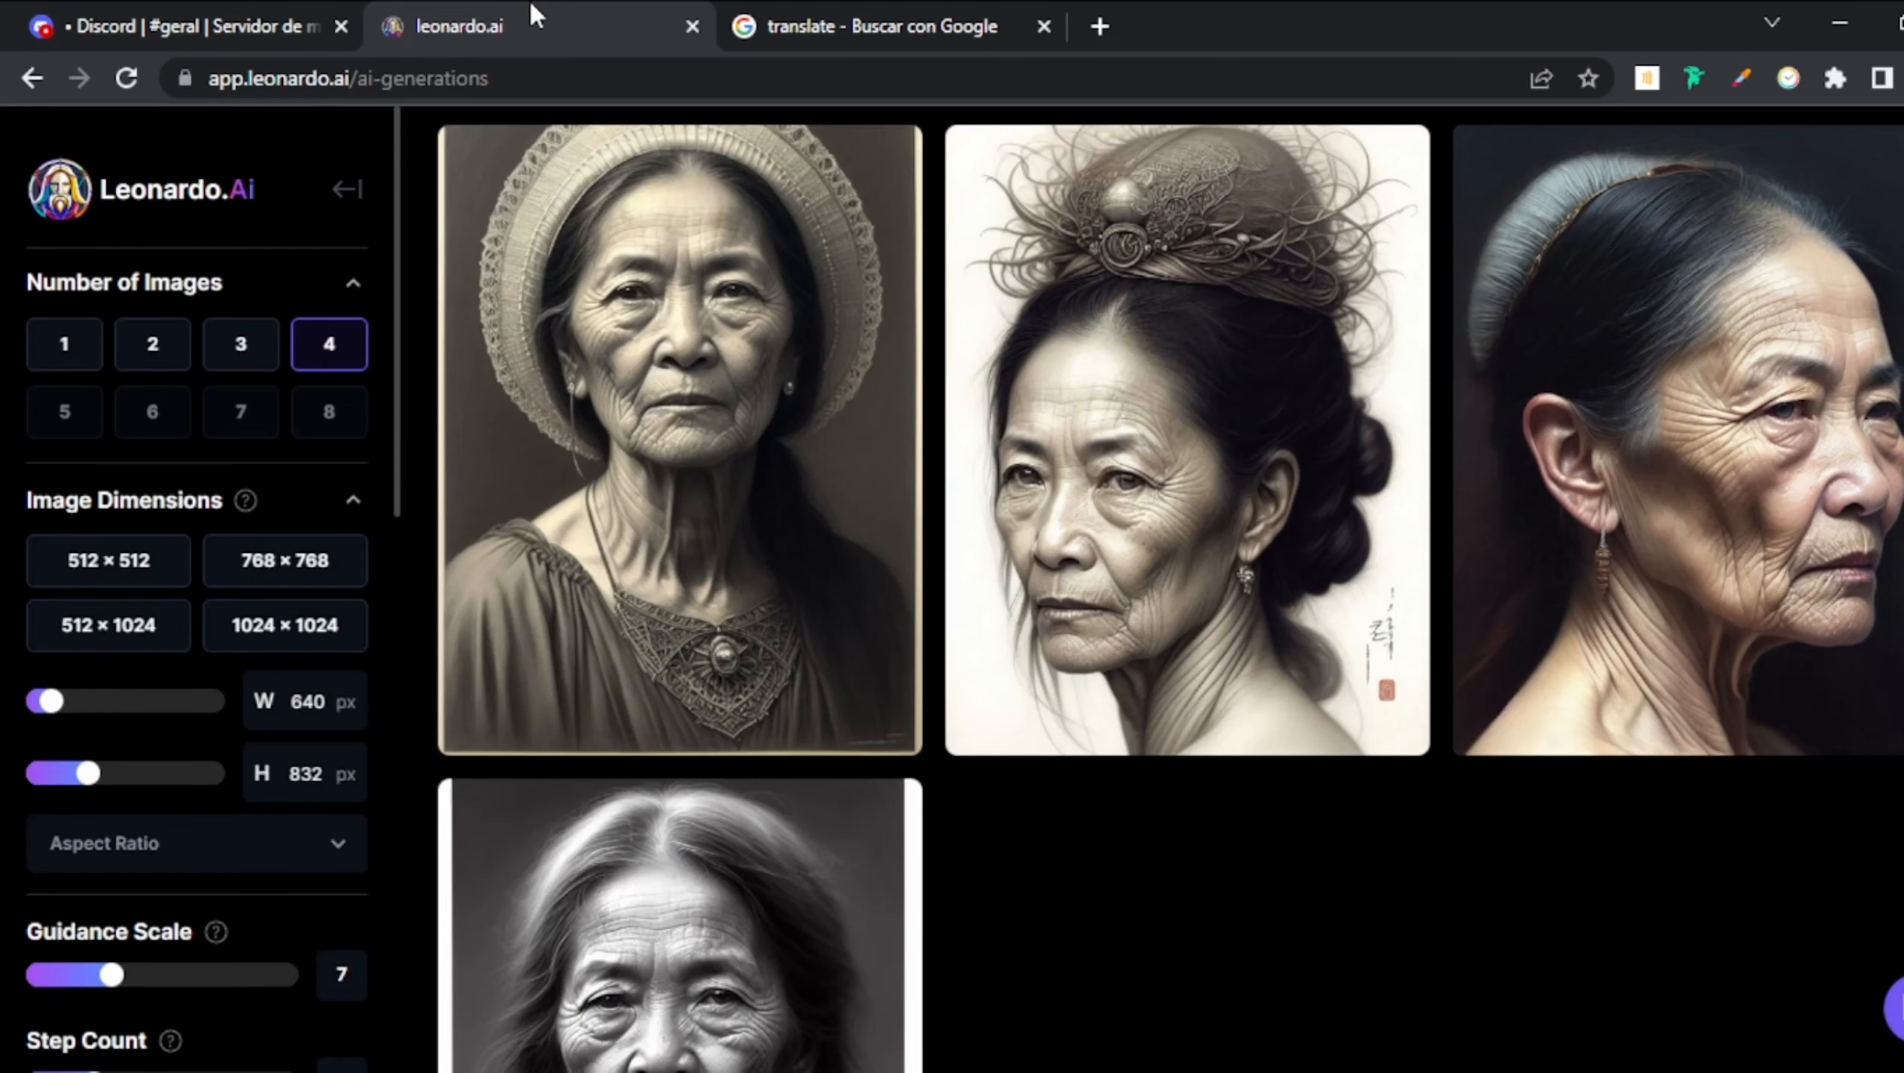
pyautogui.click(256, 2)
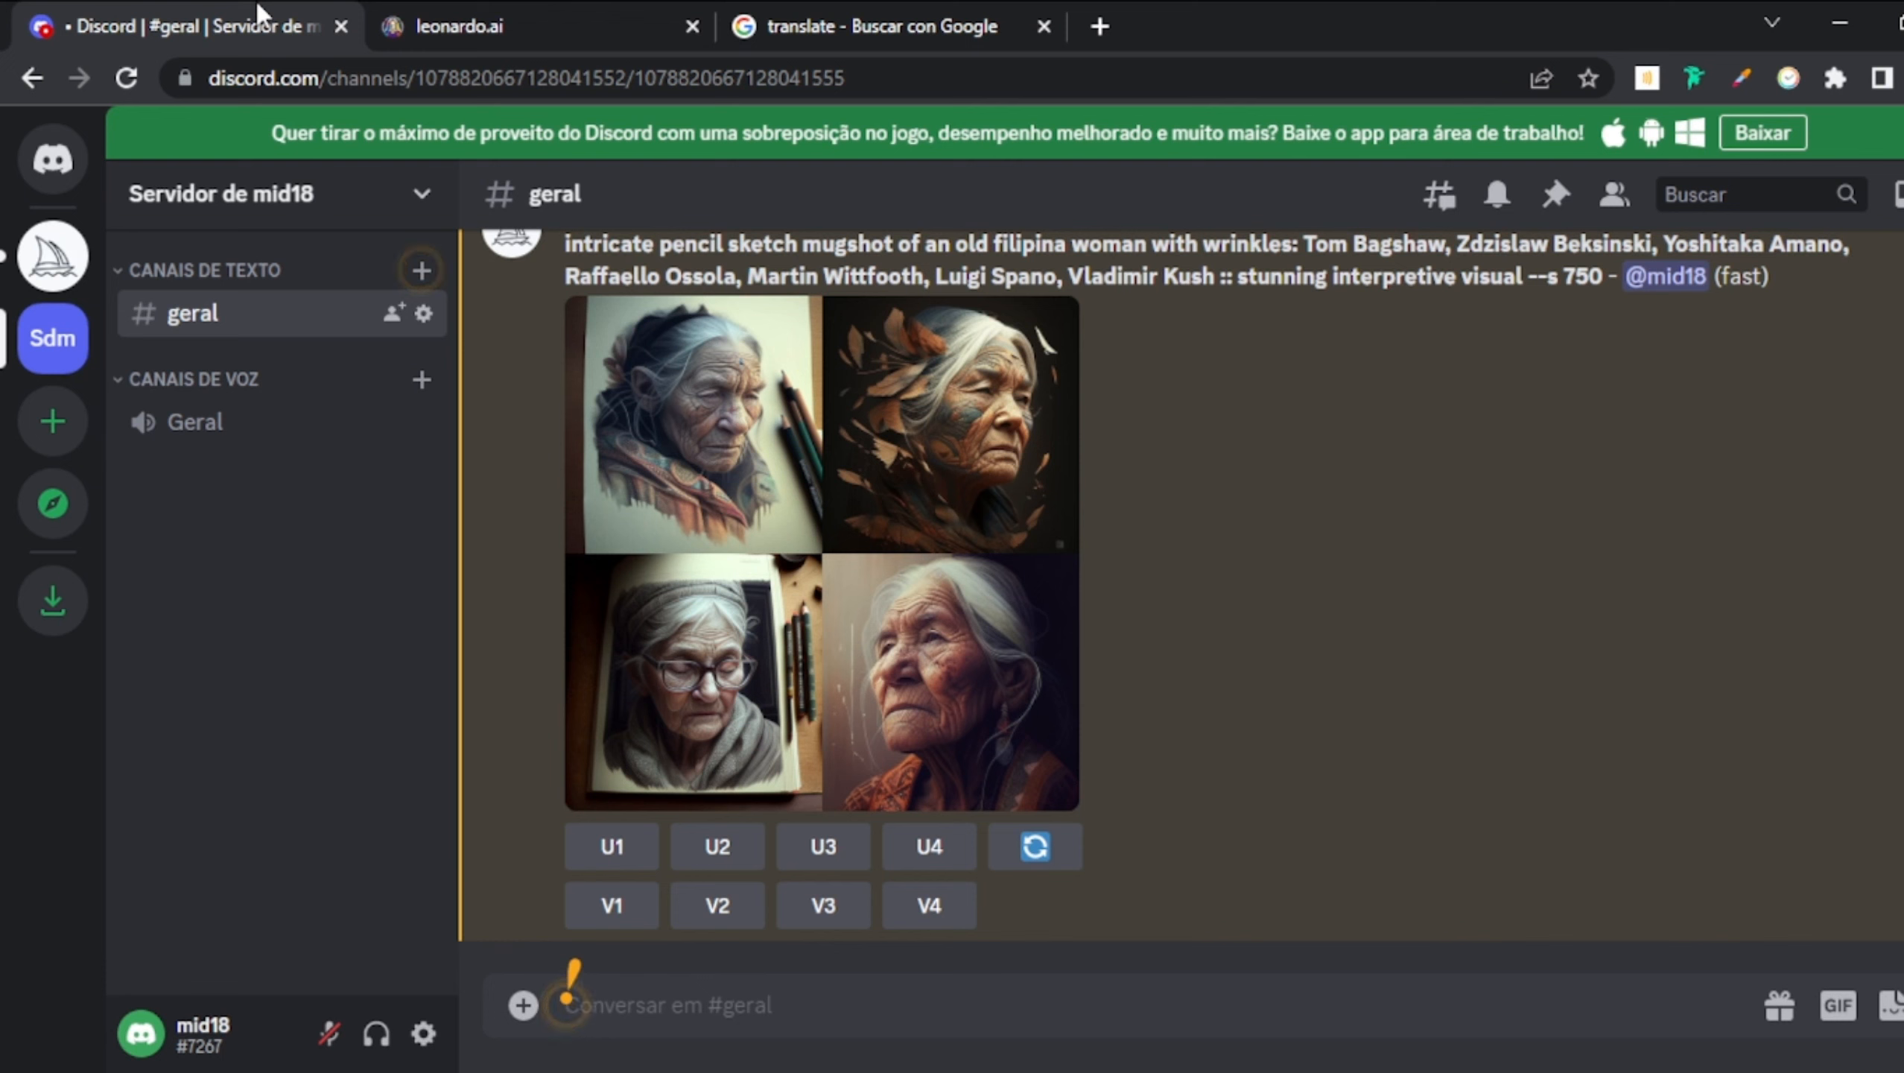
pyautogui.click(557, 3)
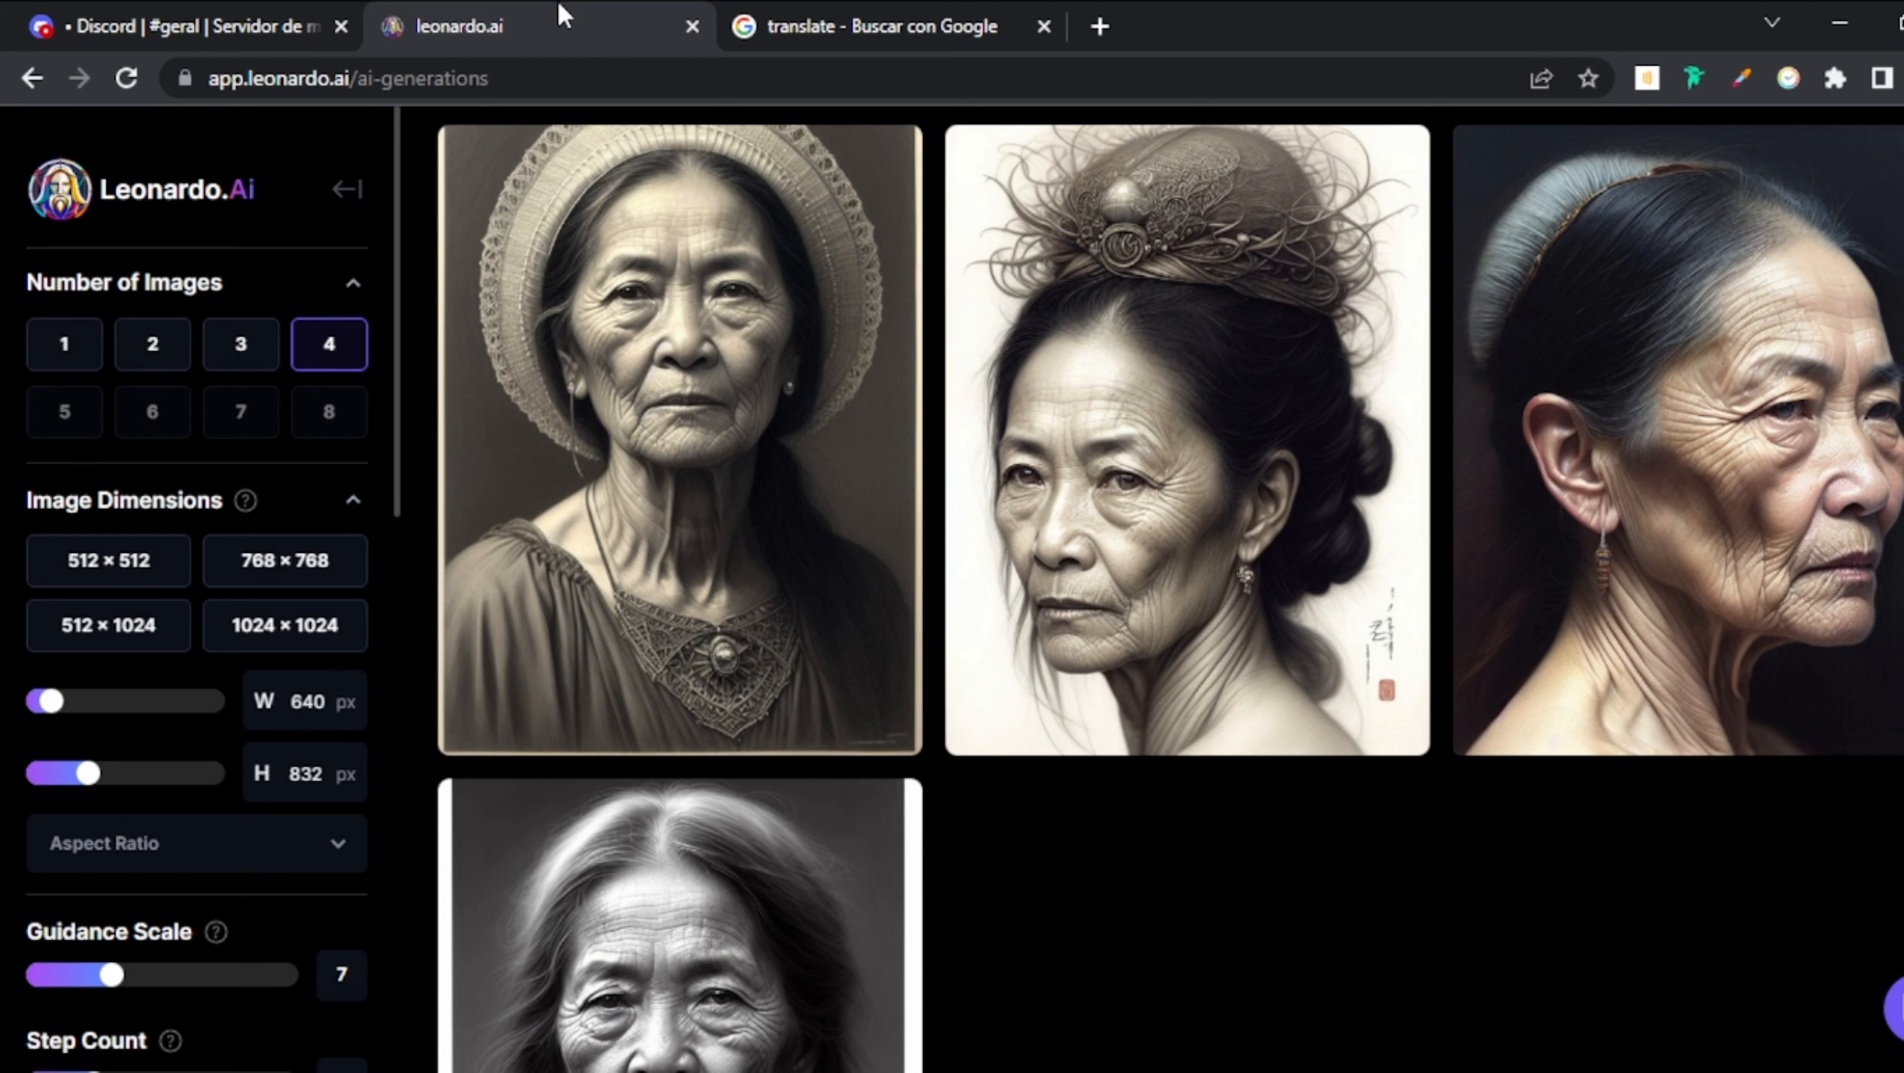
pyautogui.click(205, 6)
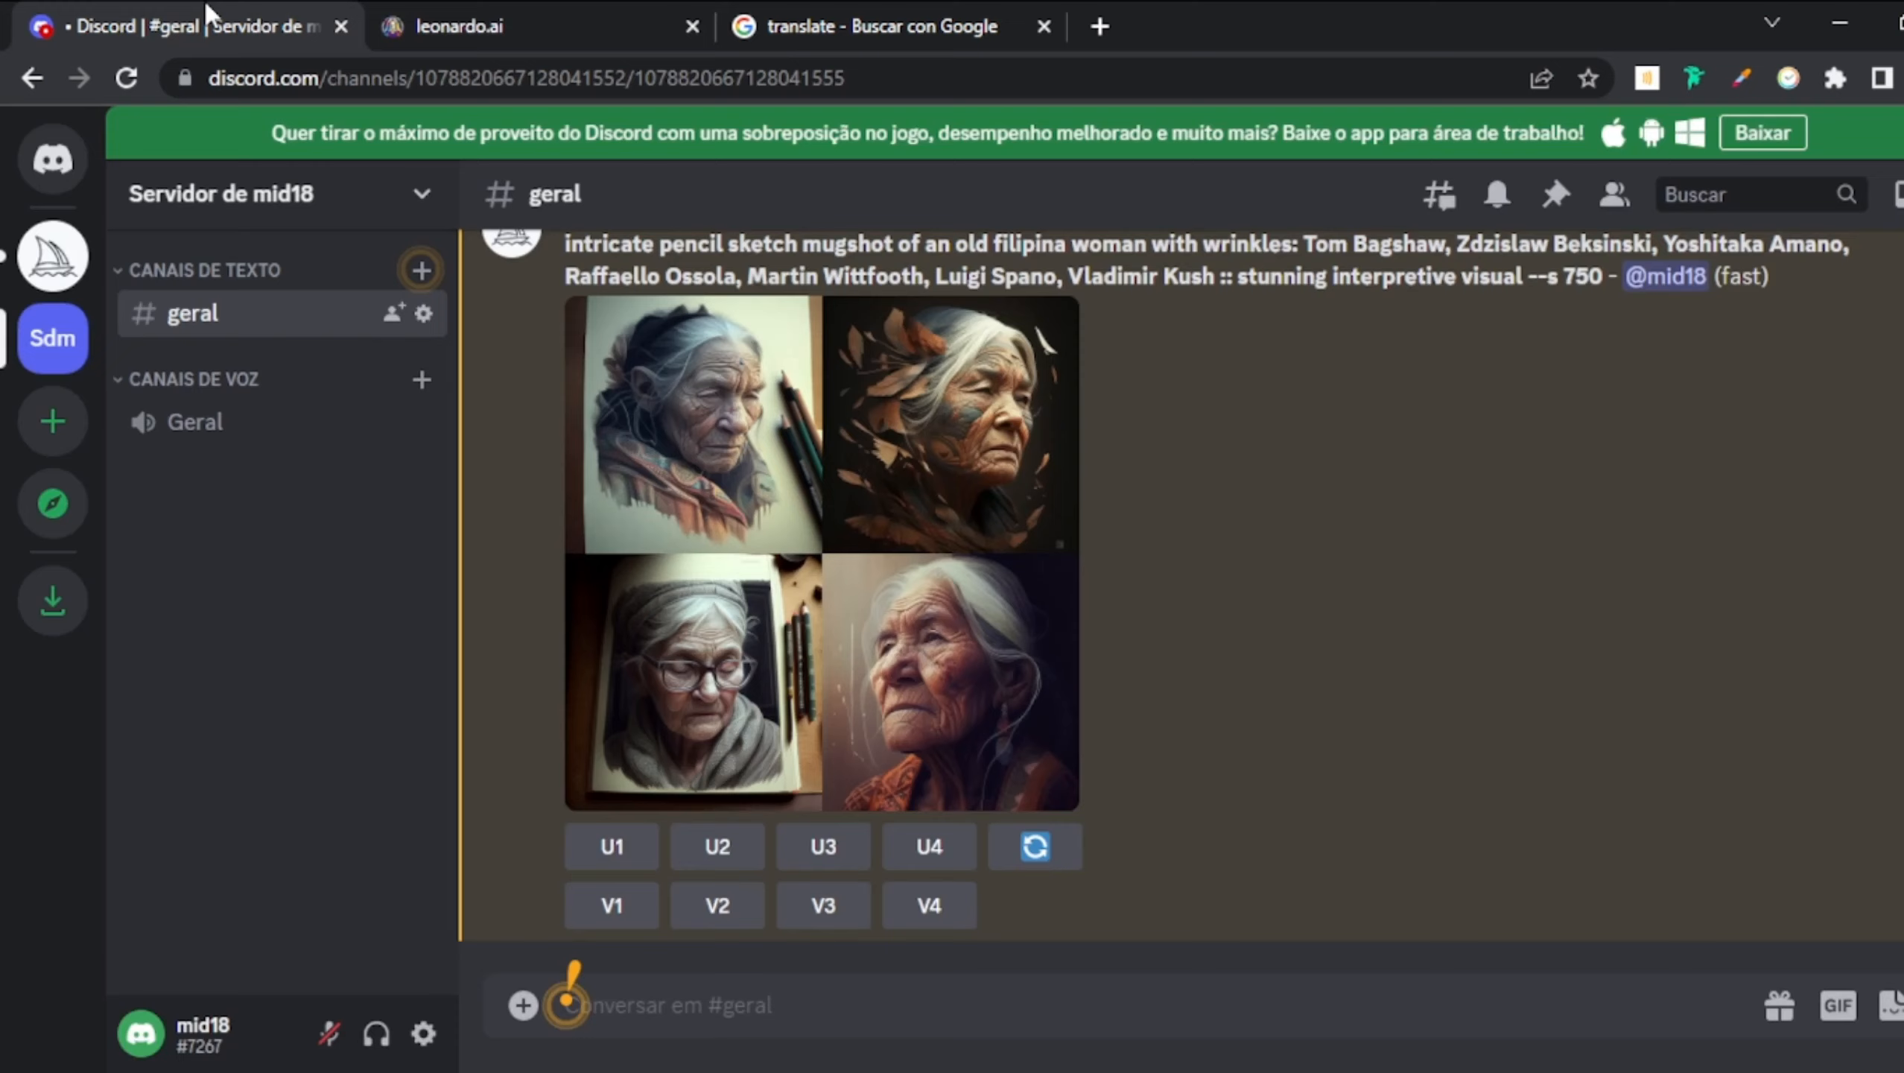
pyautogui.click(573, 6)
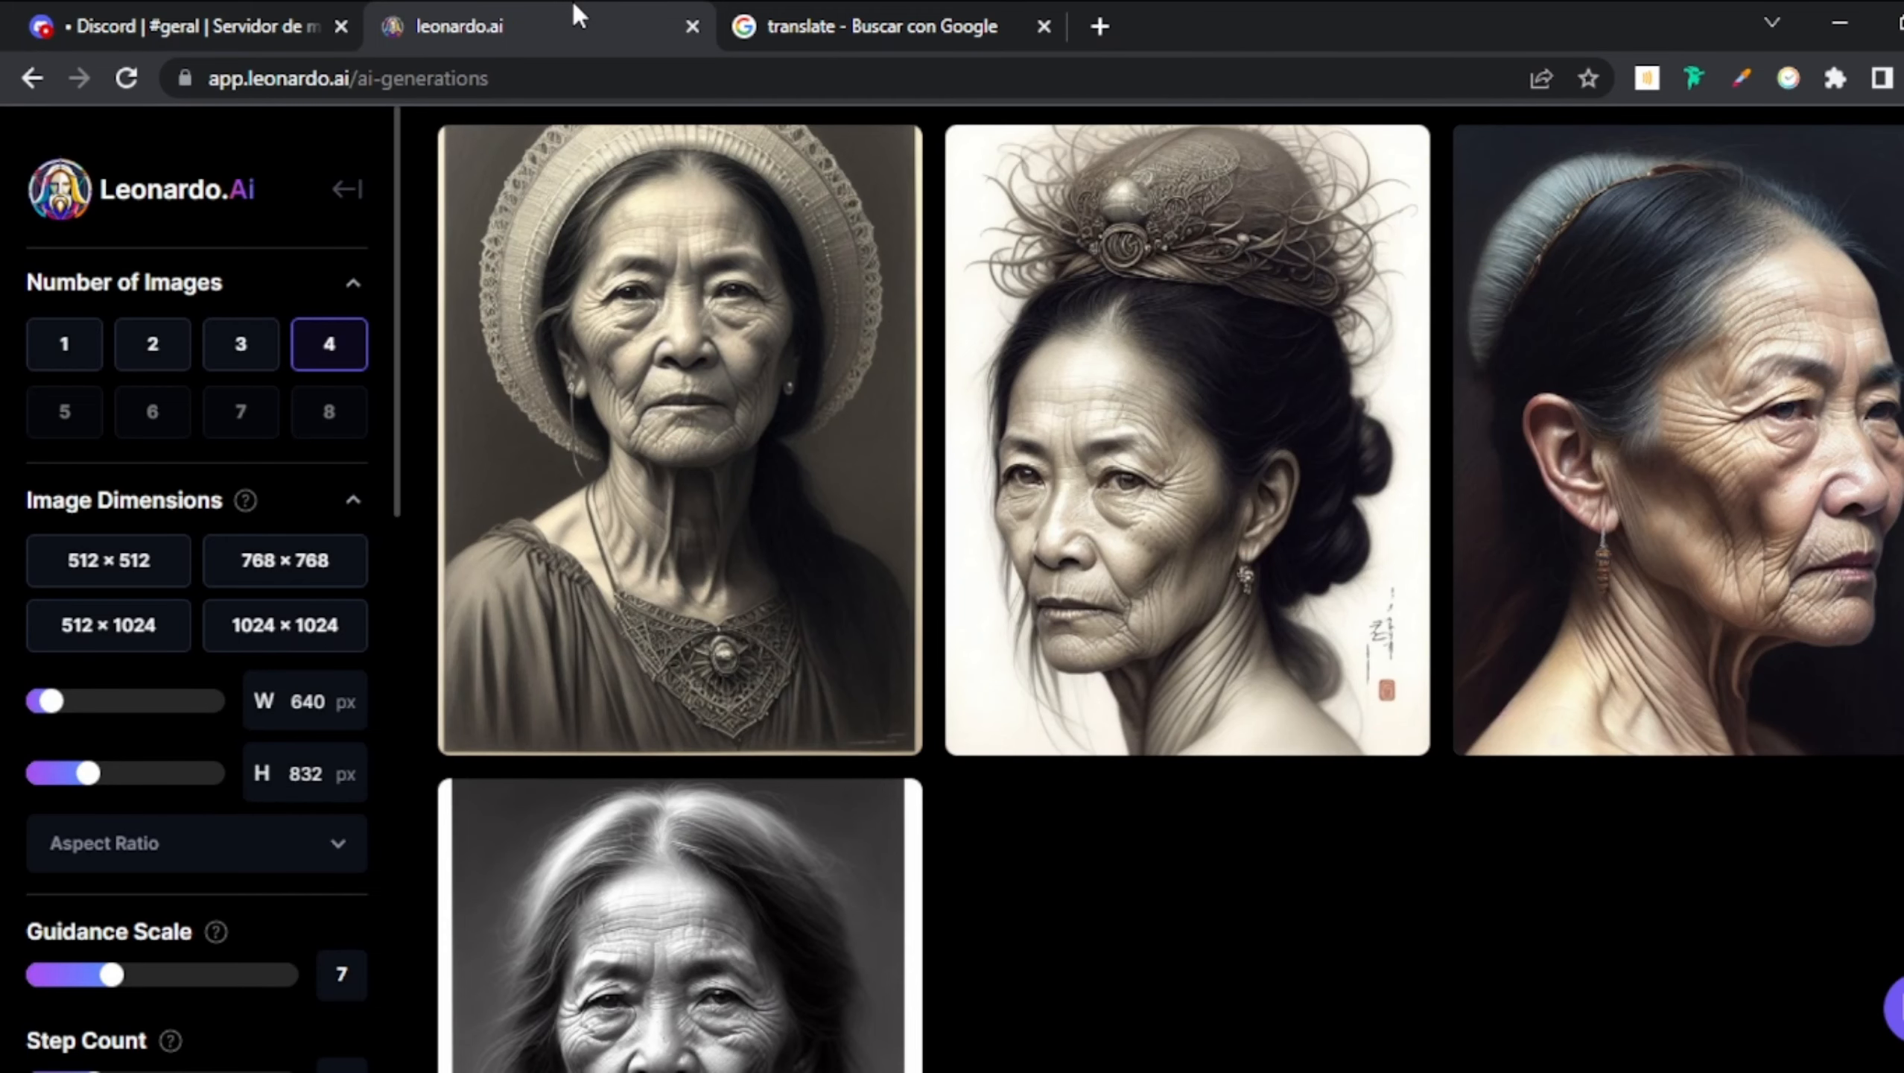